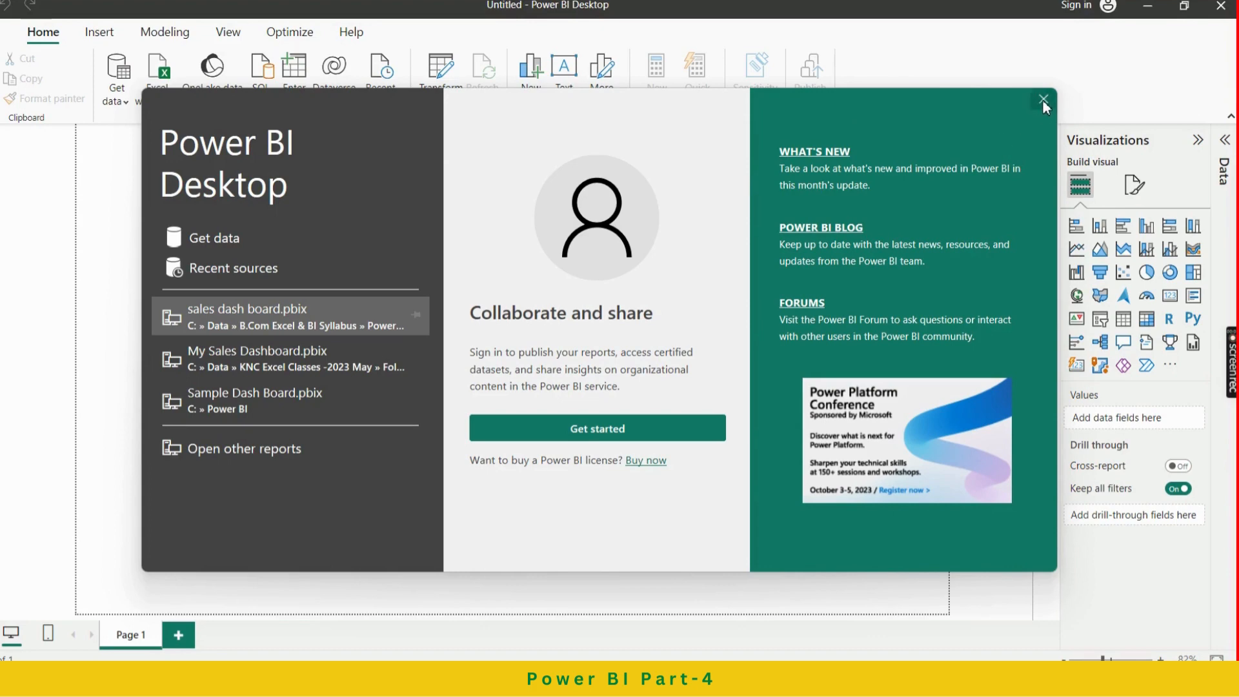
Dismiss the start screen and collapse the Visualizations pane
click(1044, 100)
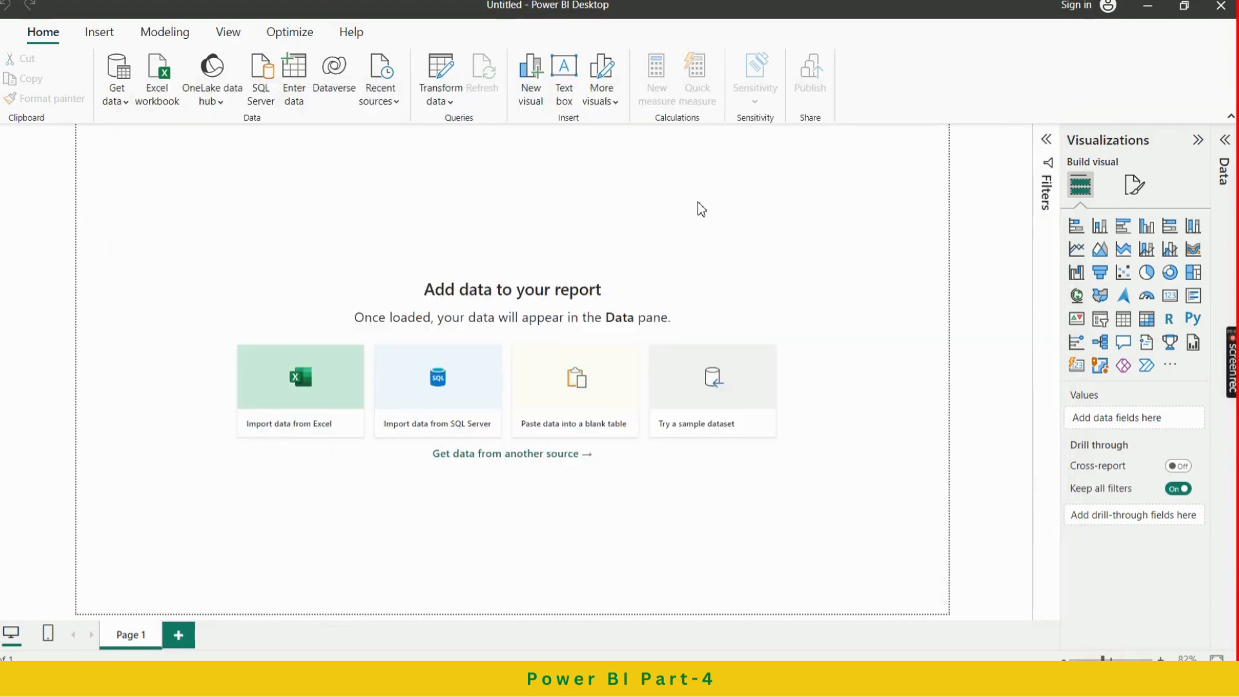
click(1198, 140)
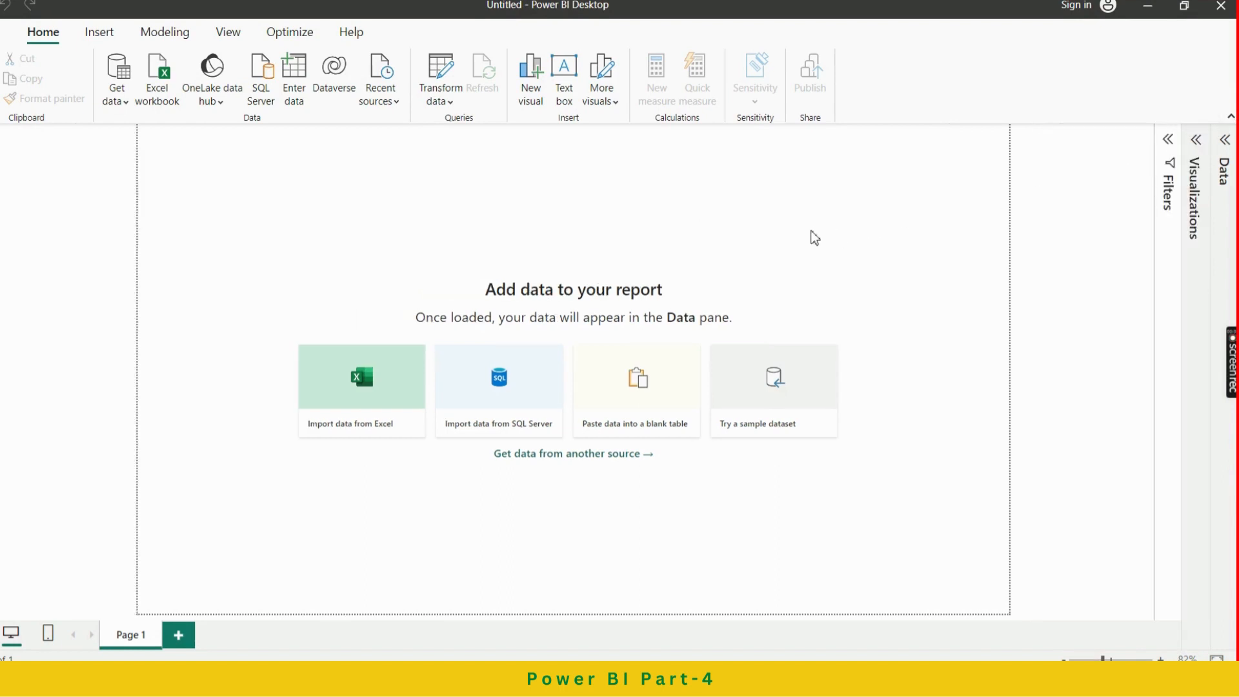
key(alt+Tab)
key(Escape)
Import the Excel workbook Sales Data.xlsx from the Power BI folder
click(365, 395)
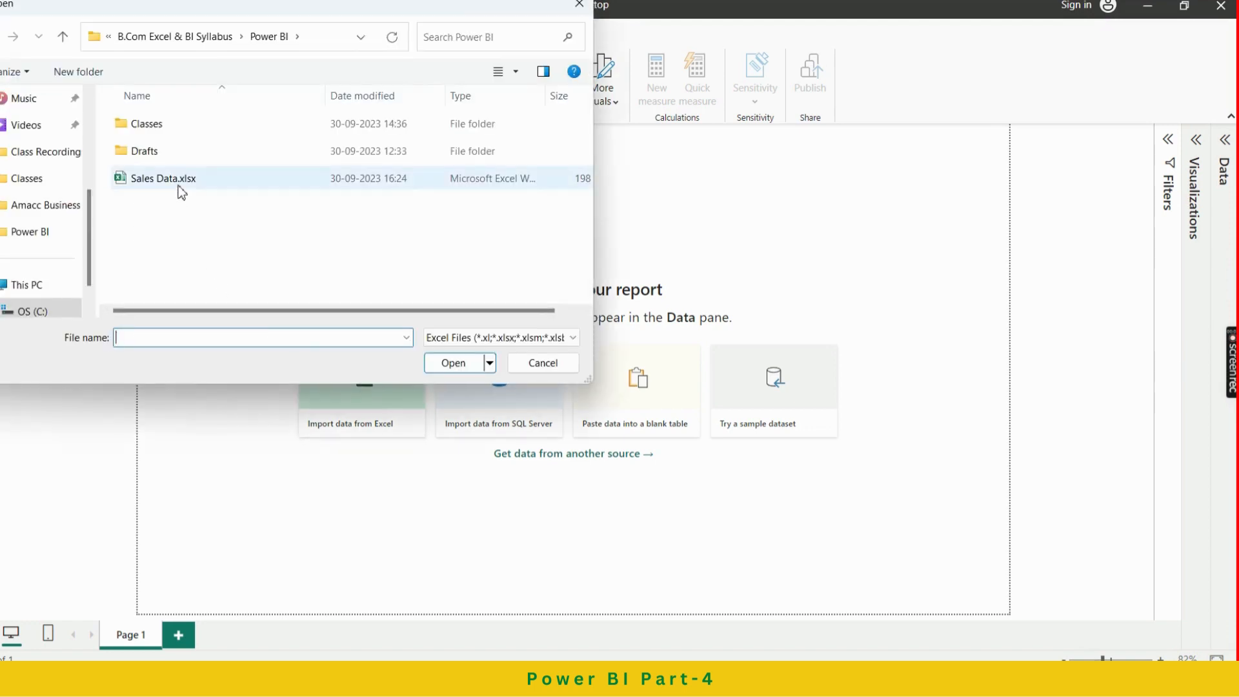
click(180, 188)
click(455, 364)
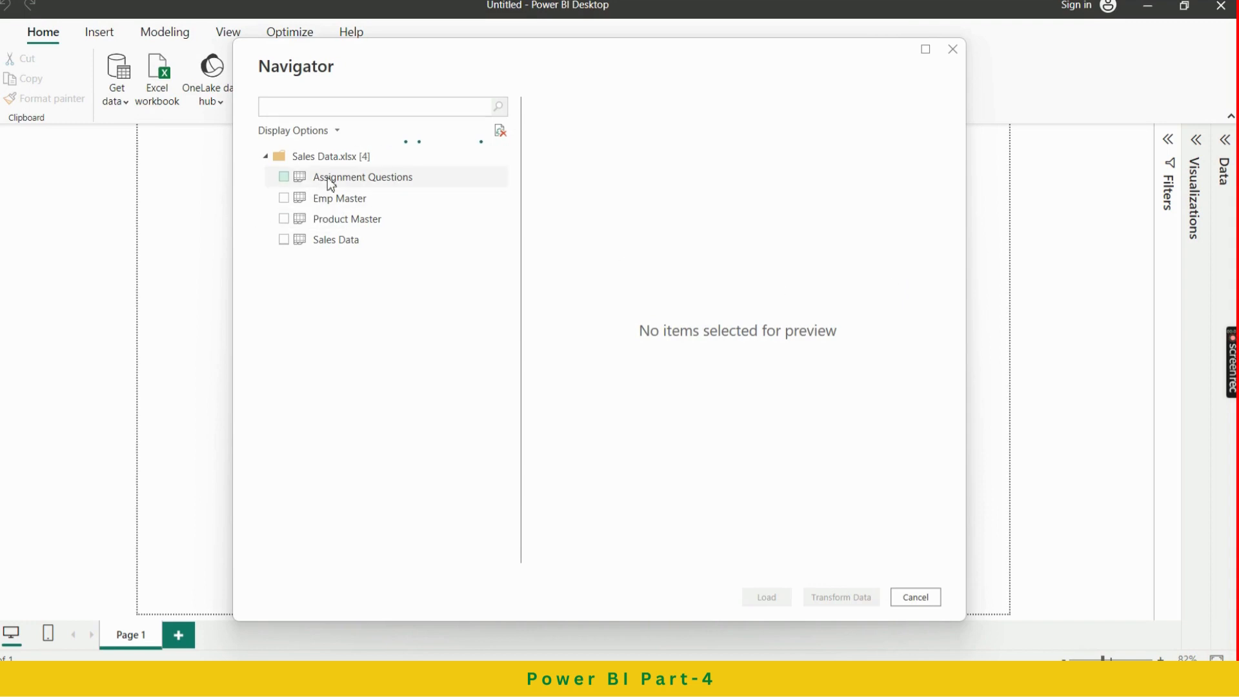
Load the Emp Master, Product Master and Sales Data sheets into the report, leaving out Assignment Questions
click(288, 198)
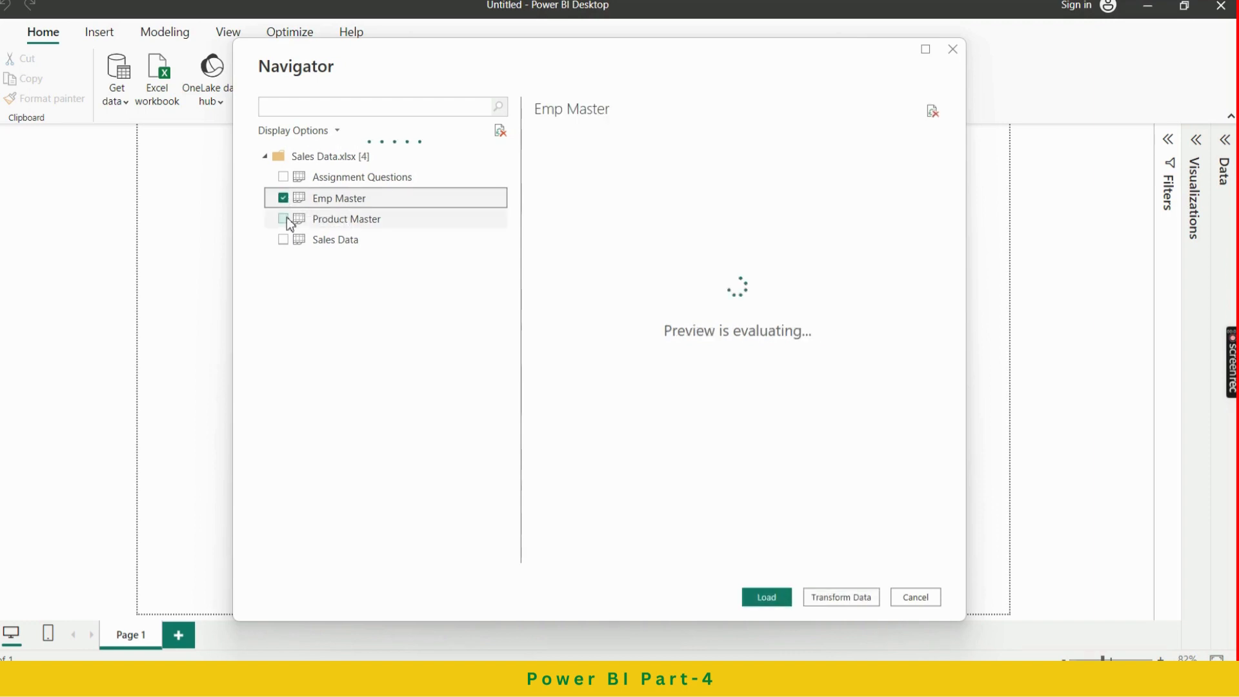
click(284, 219)
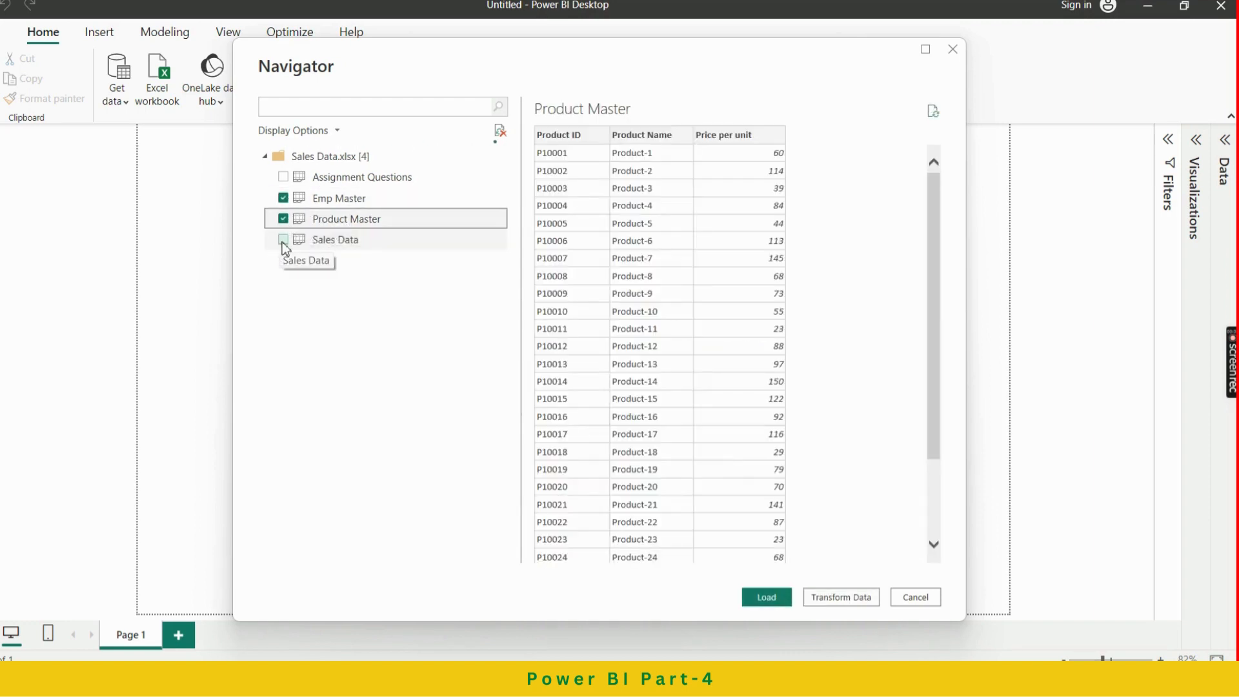
click(284, 241)
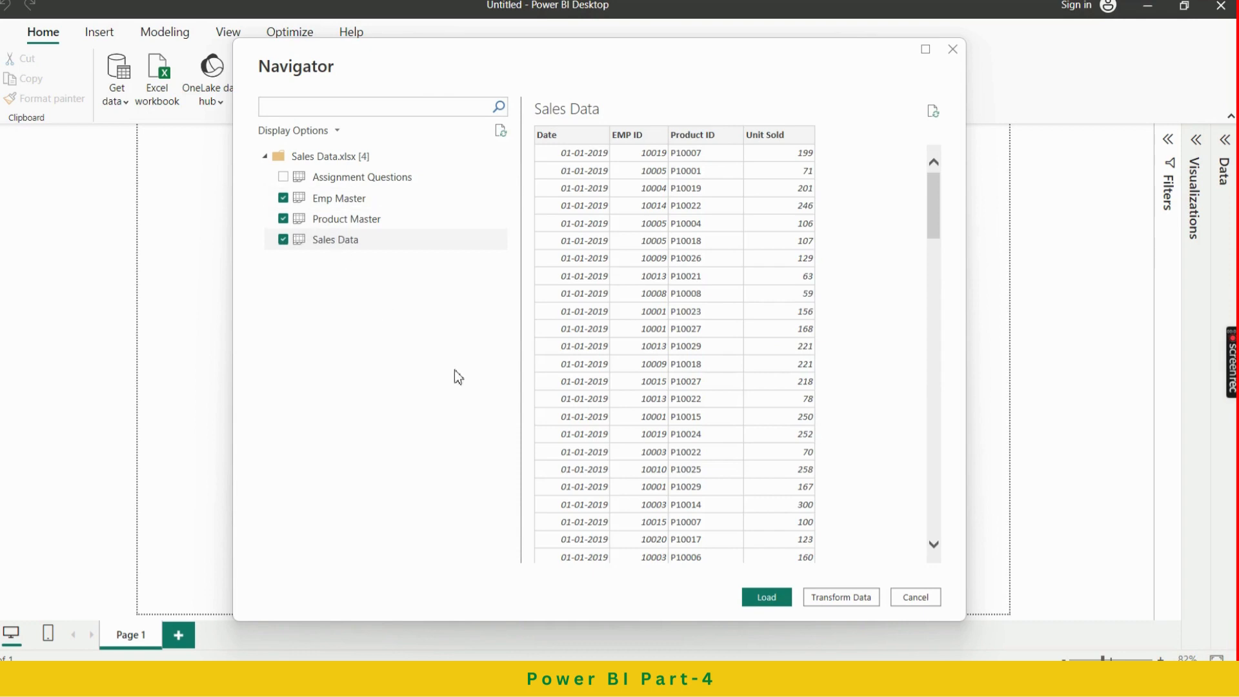
click(781, 598)
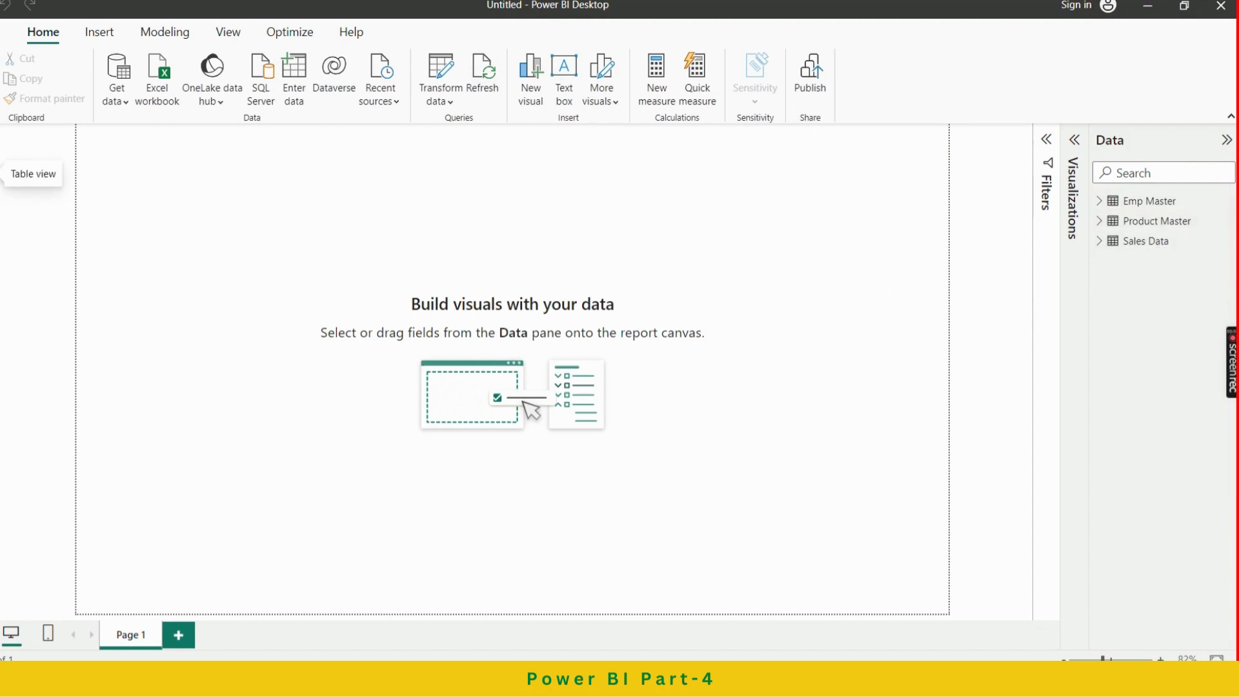
In the model view, arrange the tables with Sales Data below and between Product Master and Emp Master
click(12, 194)
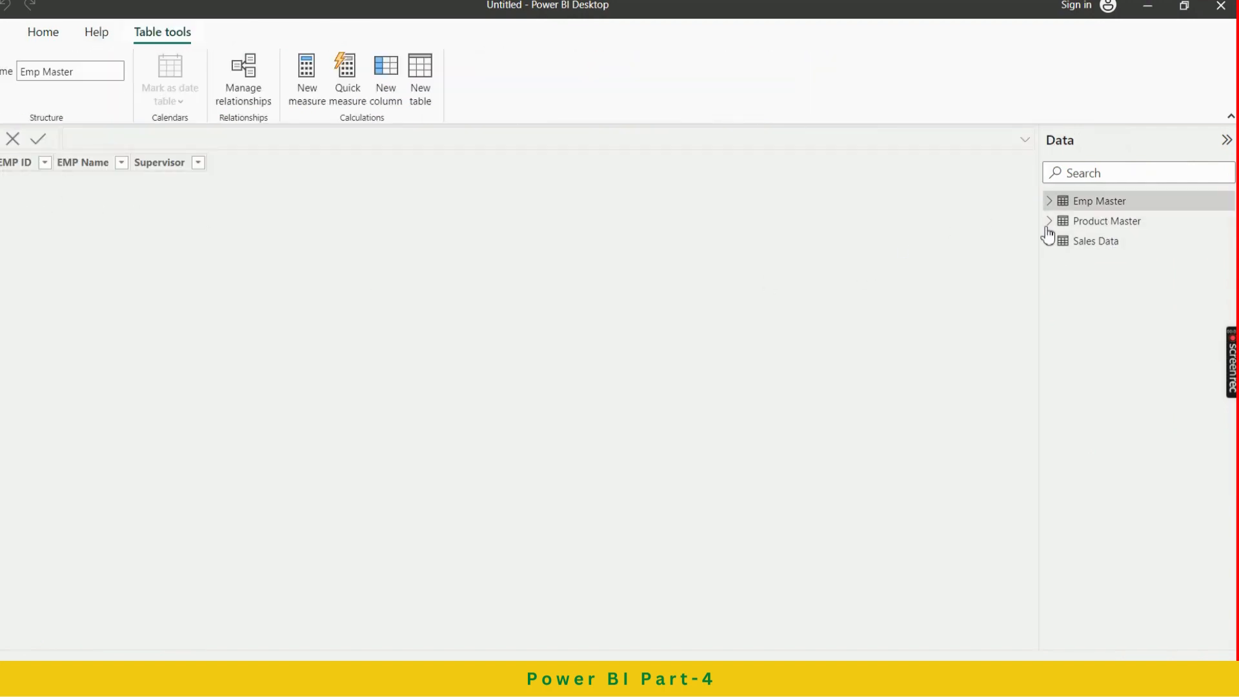
click(11, 147)
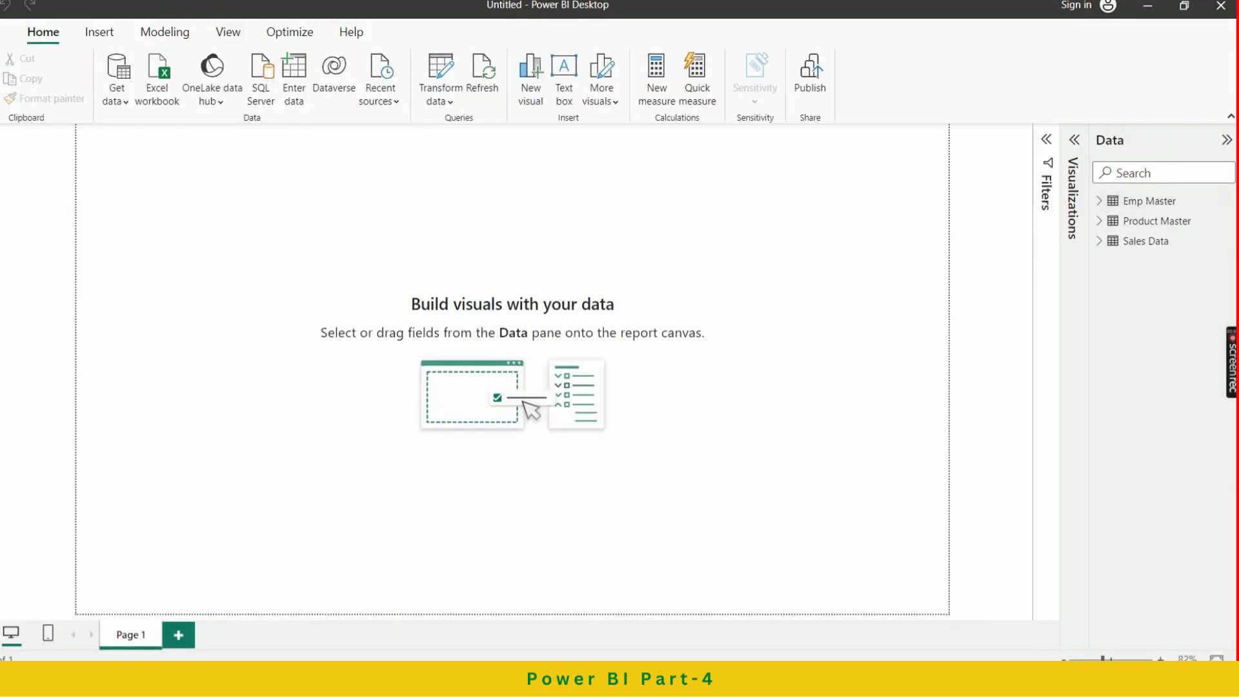
click(12, 207)
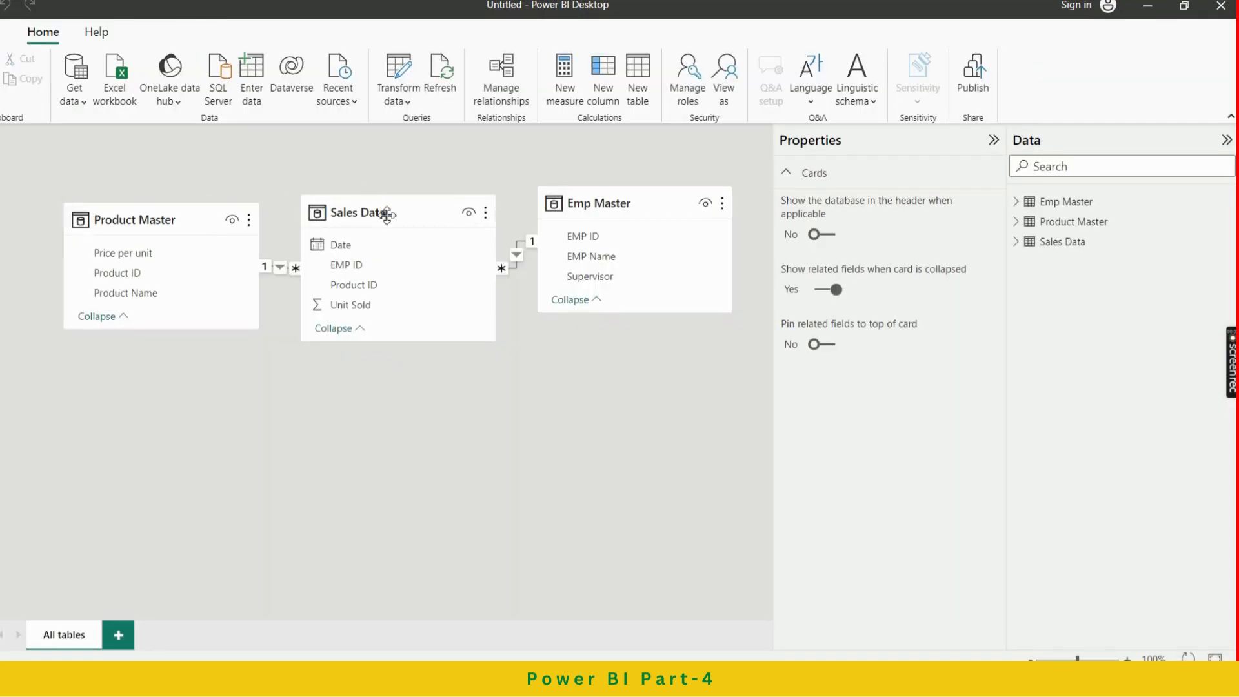
mouse_move(413, 207)
drag(407, 213, 427, 493)
drag(194, 208, 185, 192)
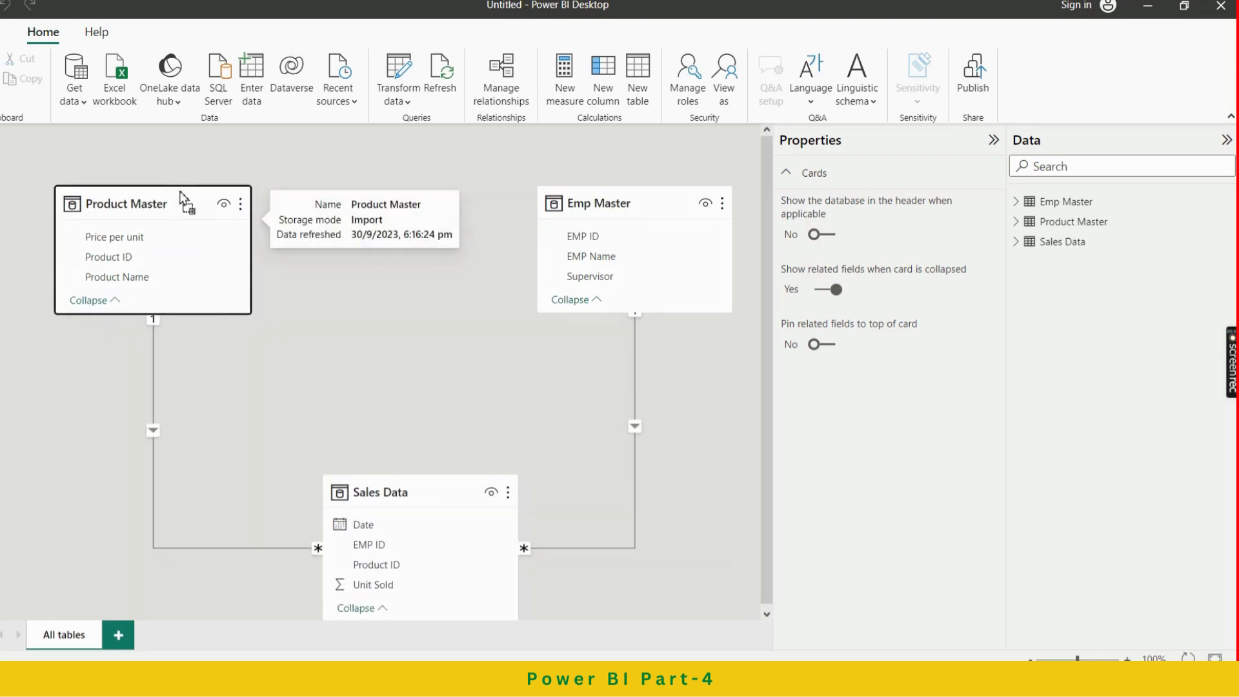
drag(648, 197, 670, 195)
drag(431, 490, 425, 397)
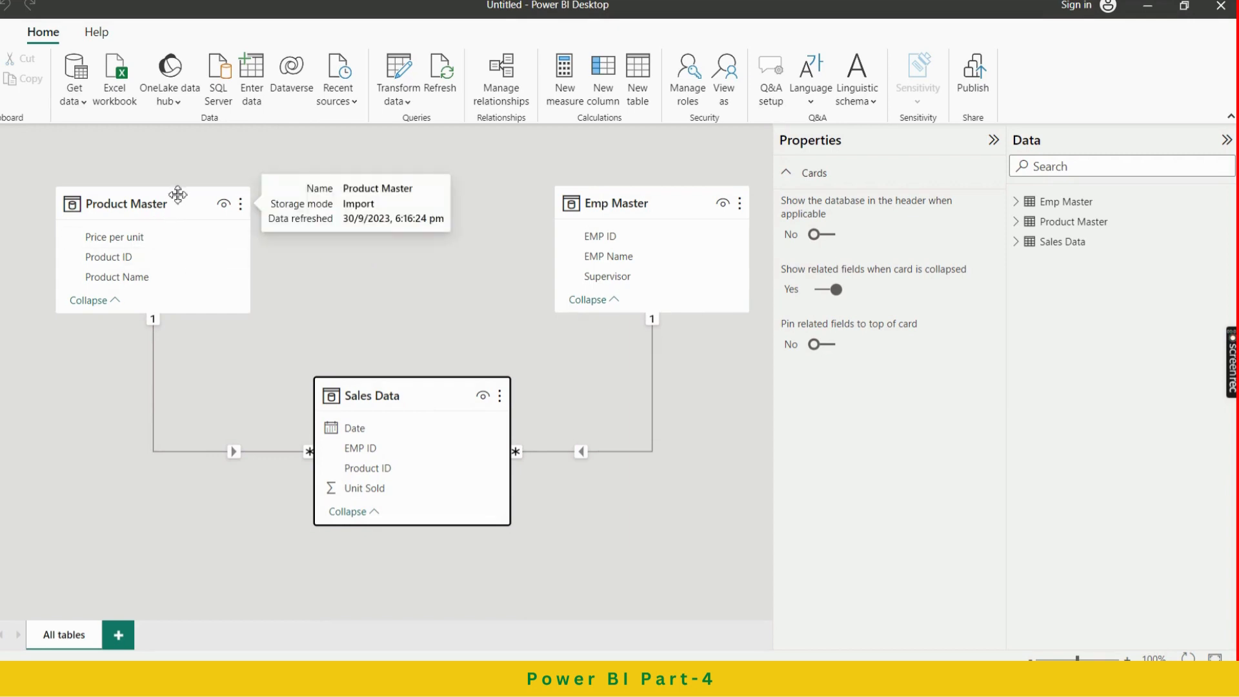
Examine the relationships linking Sales Data to Product Master and Emp Master, and collapse their properties
click(153, 391)
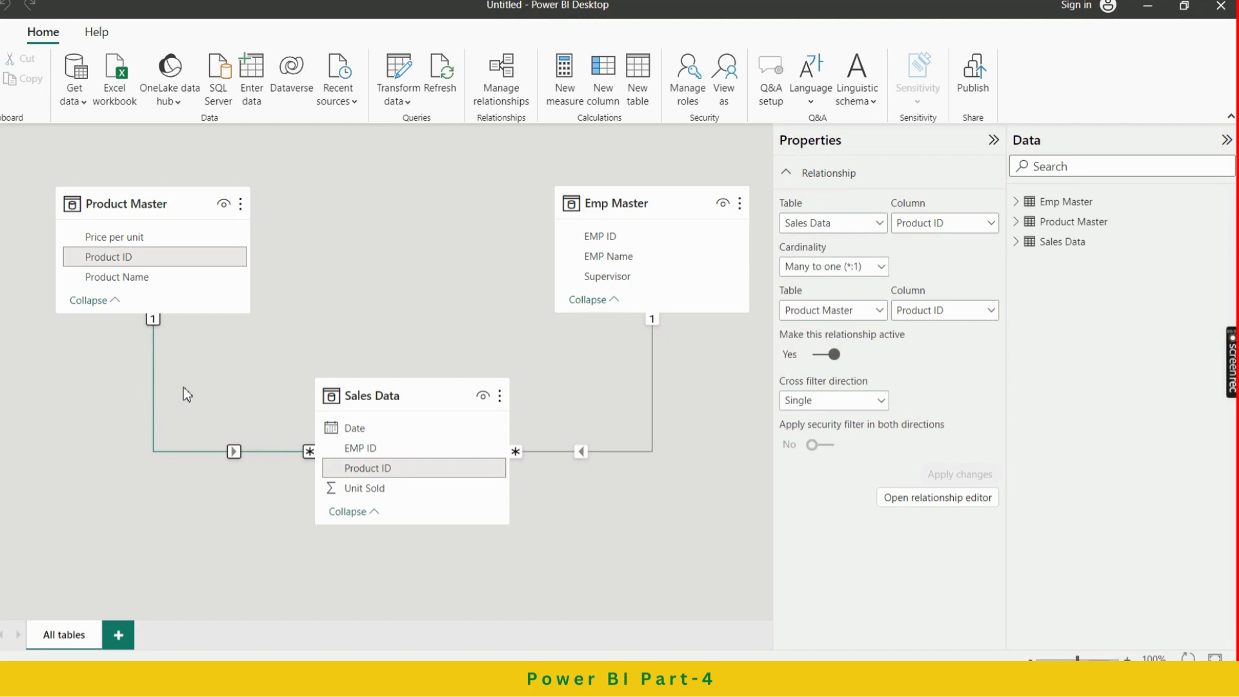
click(654, 362)
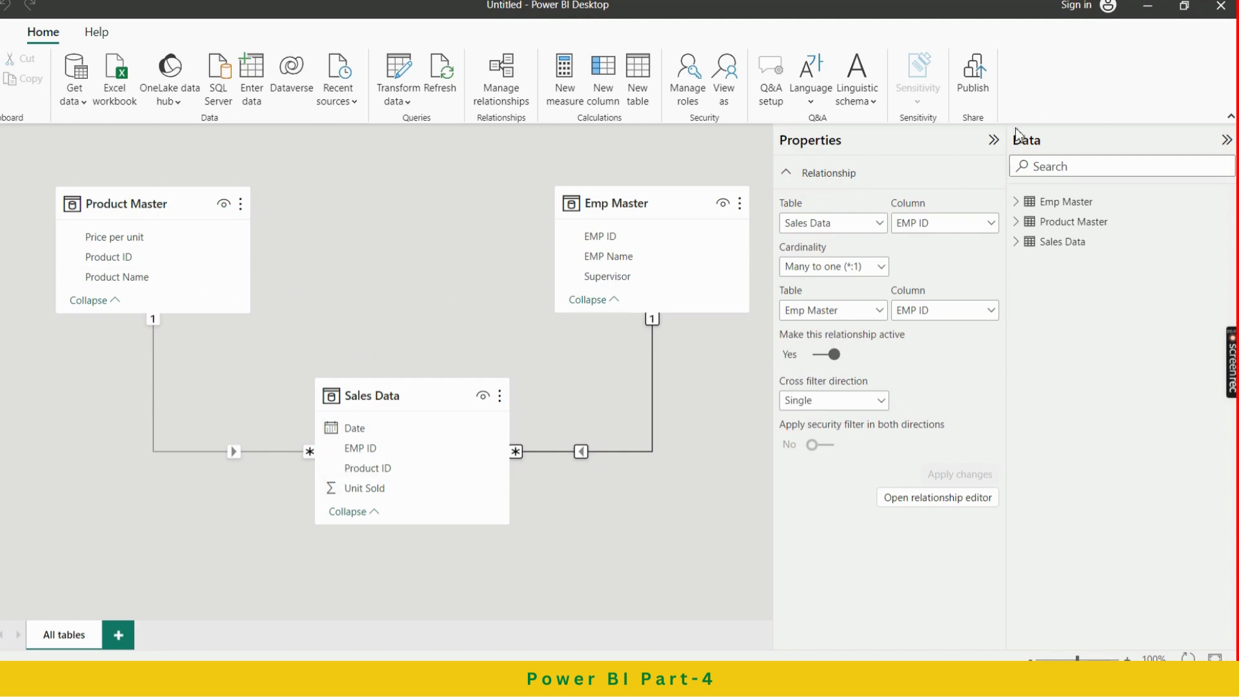
click(993, 140)
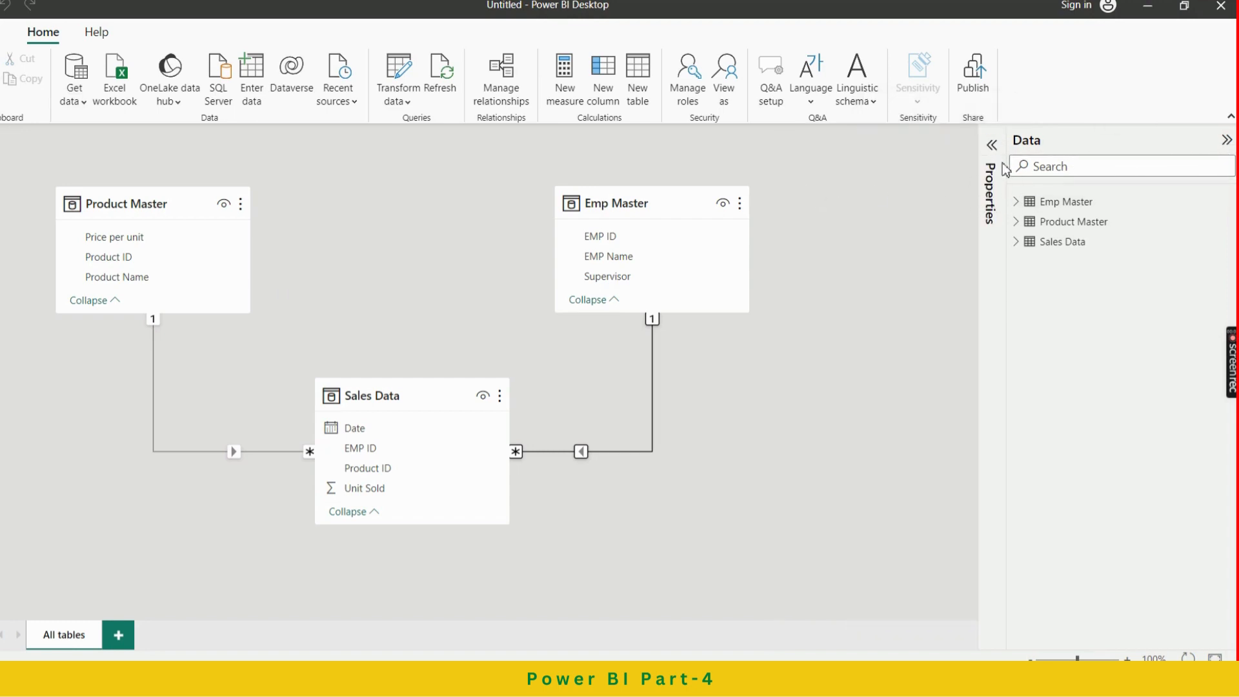
Return to the report view and expand the fields of the Emp Master, Product Master and Sales Data tables
click(5, 137)
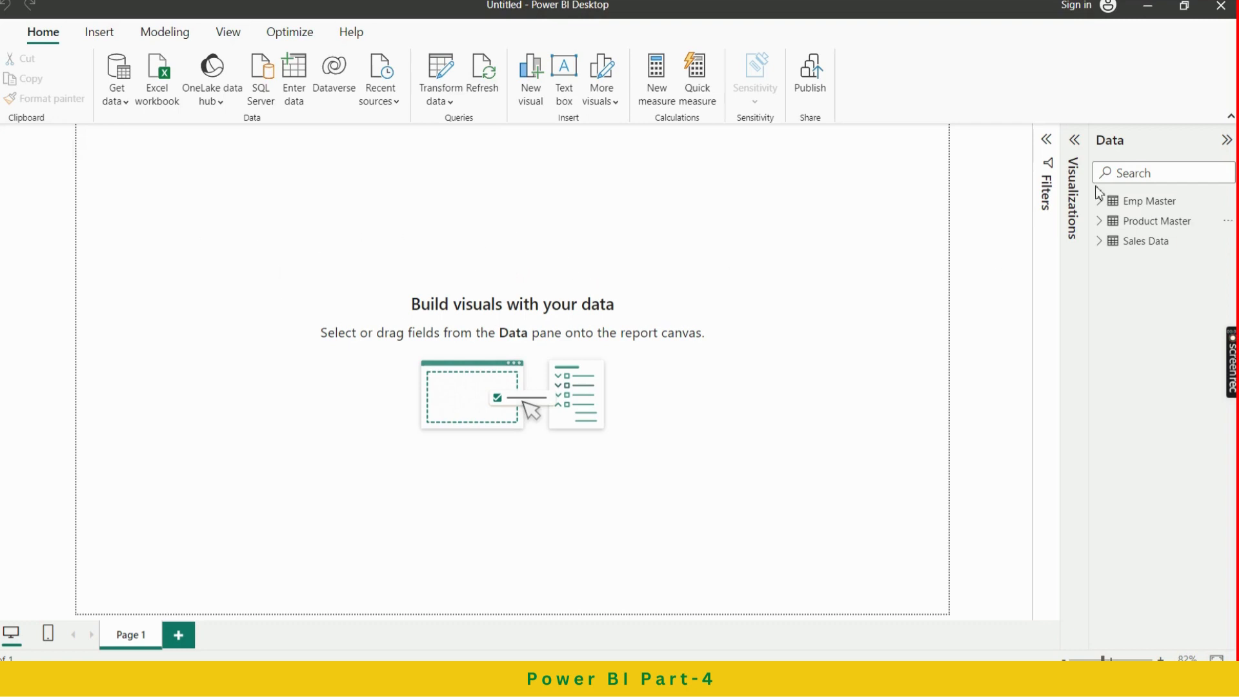
click(1101, 204)
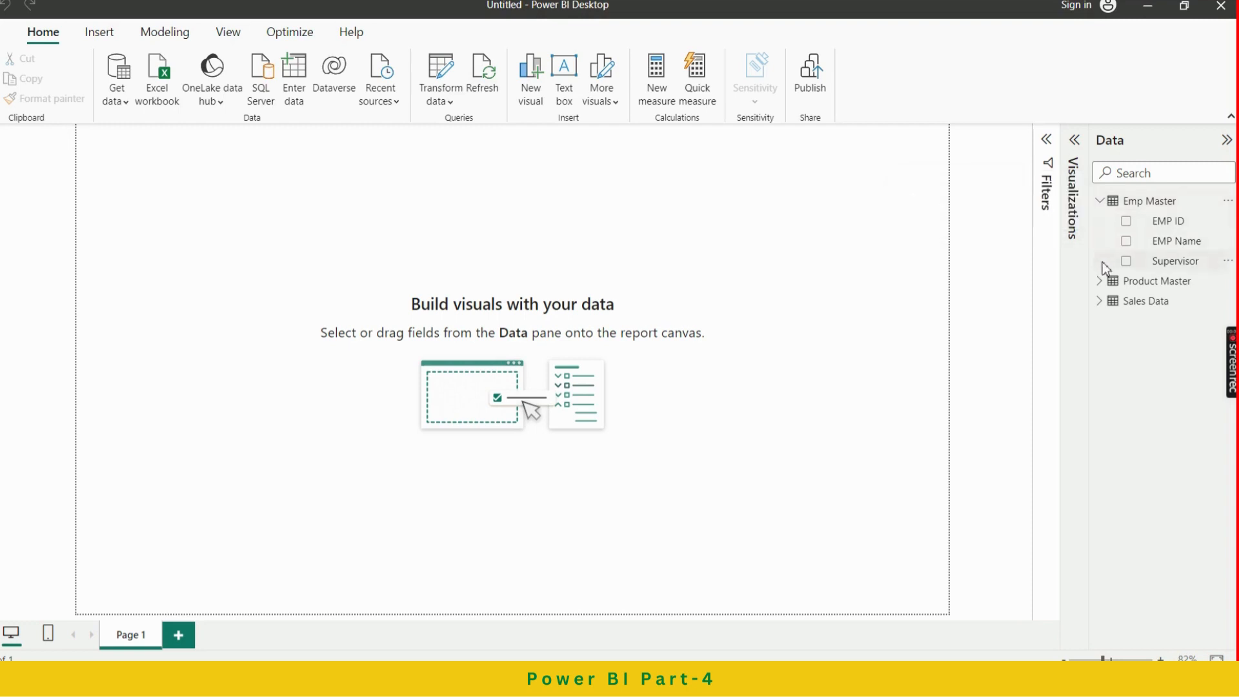
click(1105, 285)
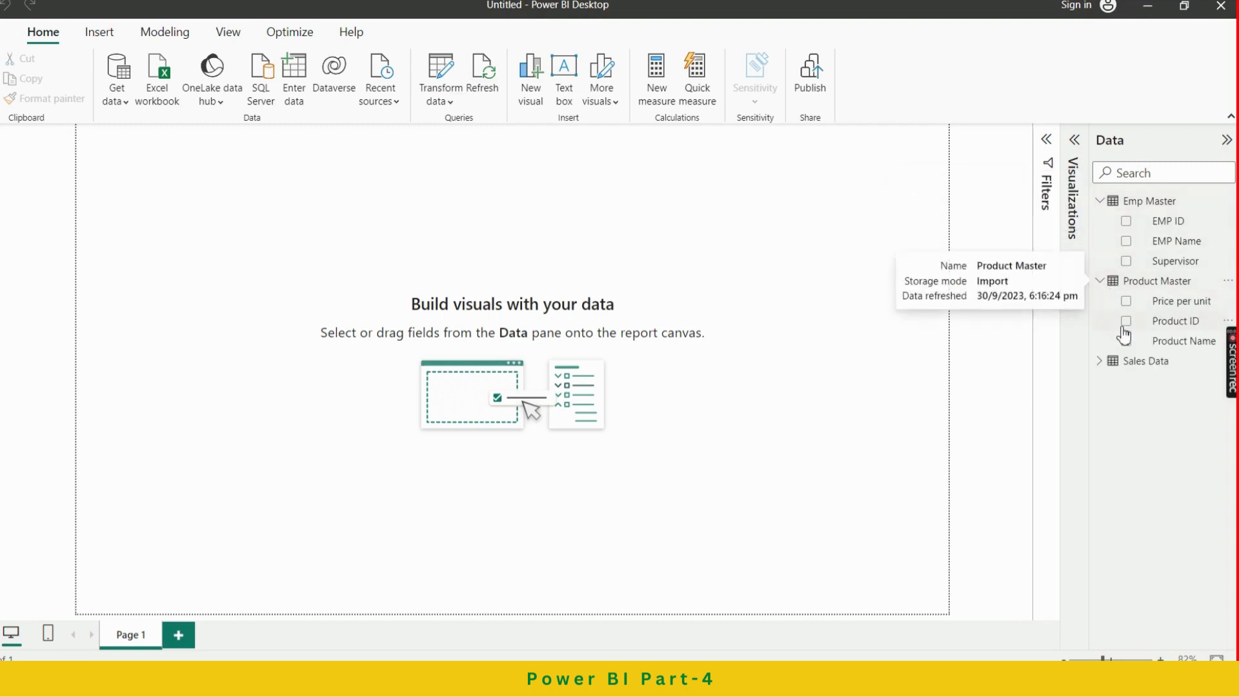
click(1102, 365)
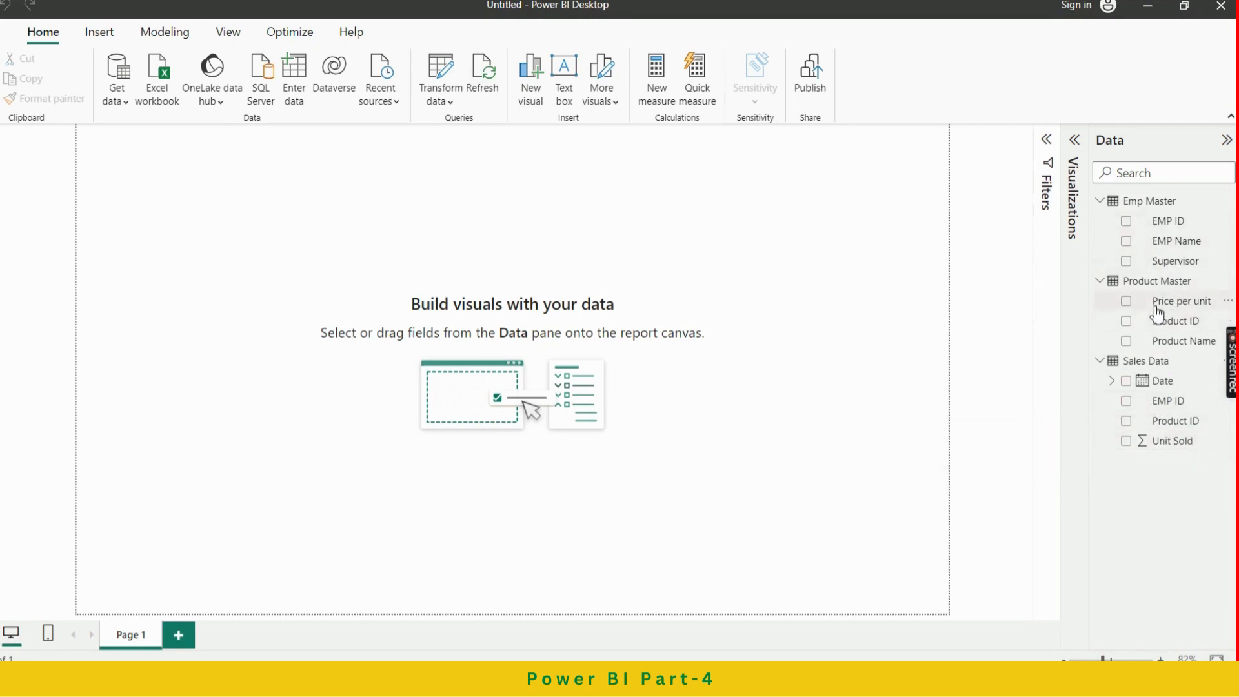
Add a new calculated column to the Sales Data table and name it Revenue in its formula
right_click(1100, 366)
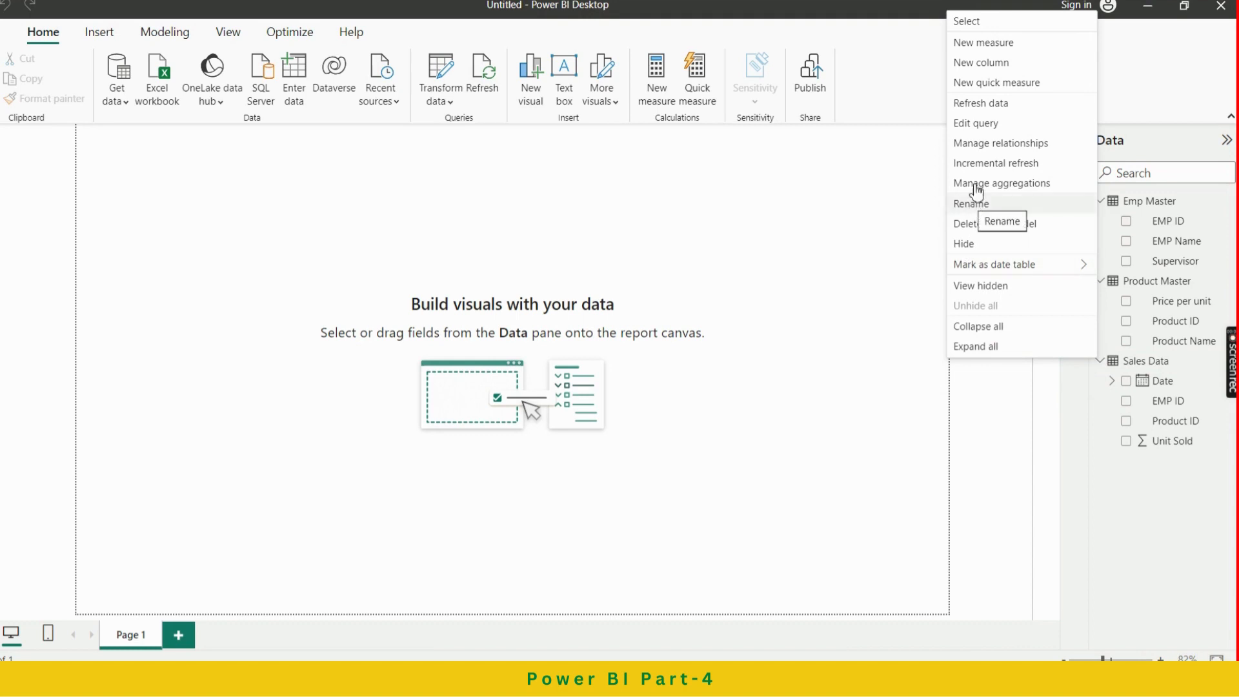
click(986, 64)
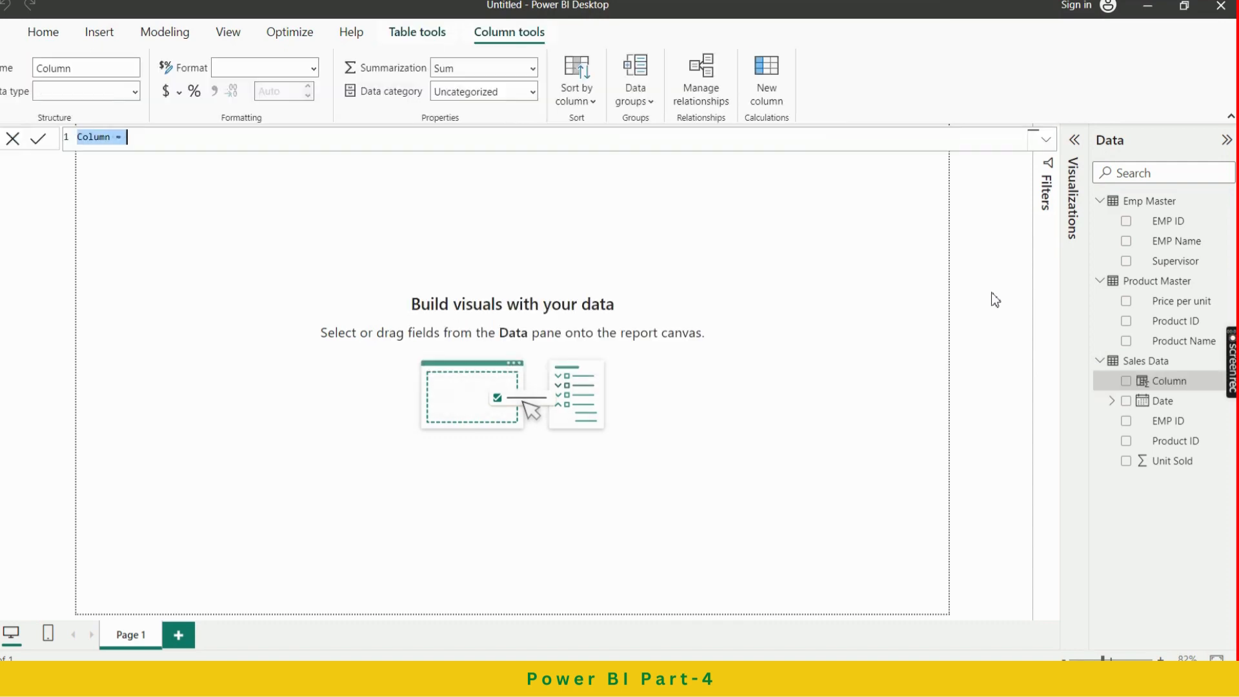
click(149, 138)
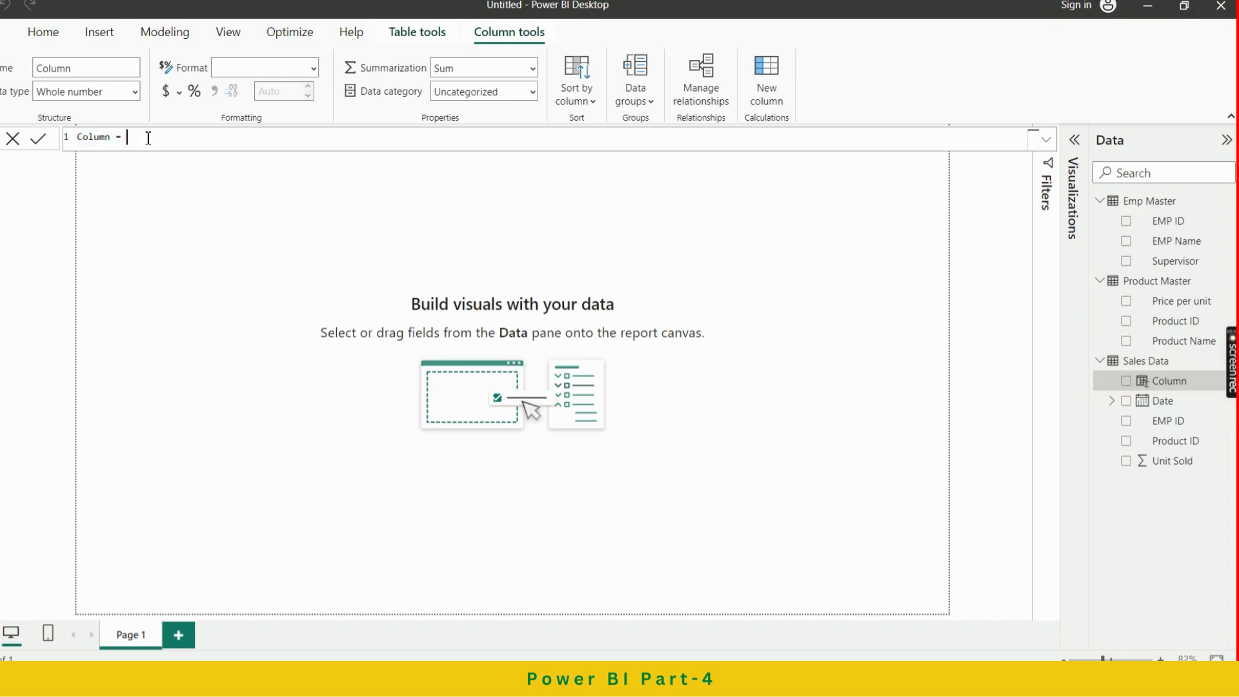
double_click(109, 137)
key(Right)
key(BackSpace)
key(BackSpace)
key(BackSpace)
key(BackSpace)
key(BackSpace)
key(BackSpace)
text(Revenue)
Begin the Revenue formula with 'Sales Data'[Unit Sold] followed by the multiplication operator *
click(159, 143)
text(units)
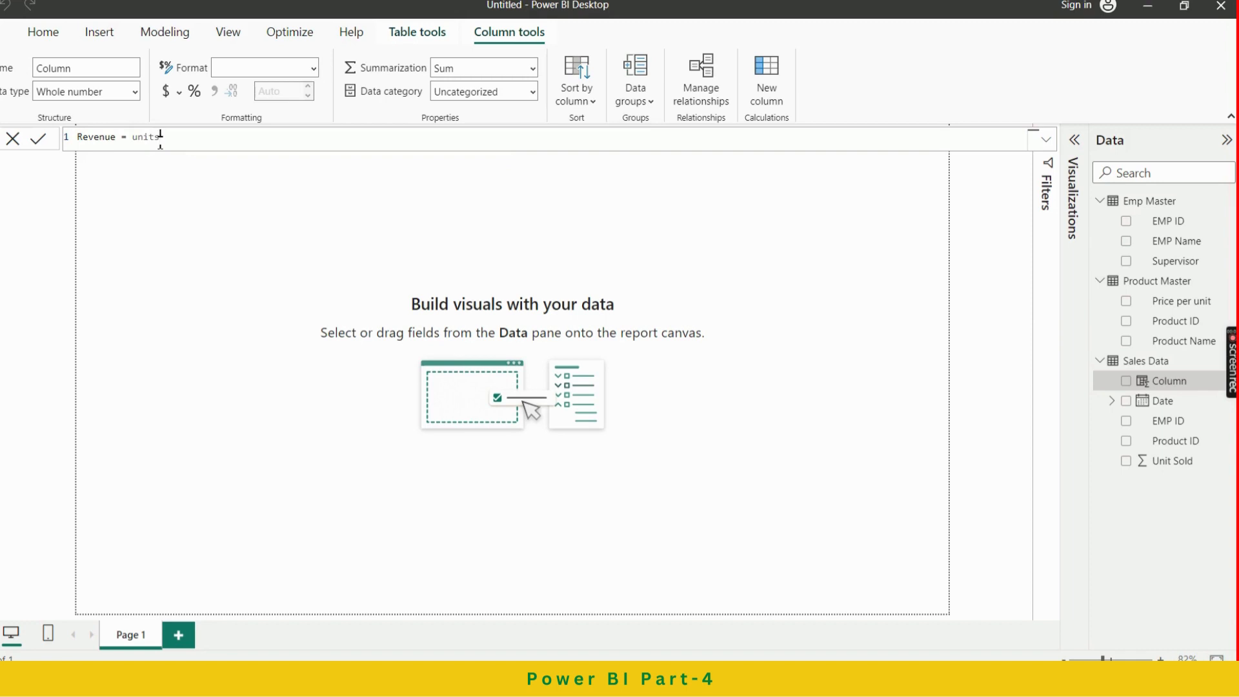
key(BackSpace)
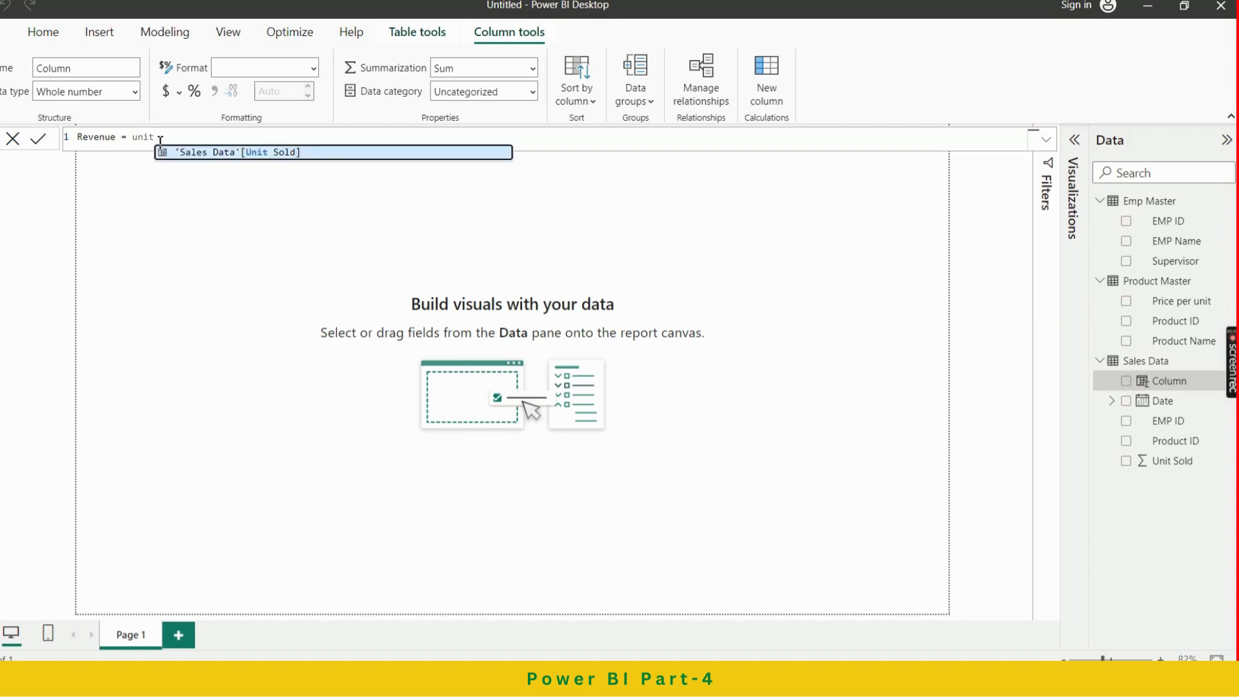
click(218, 154)
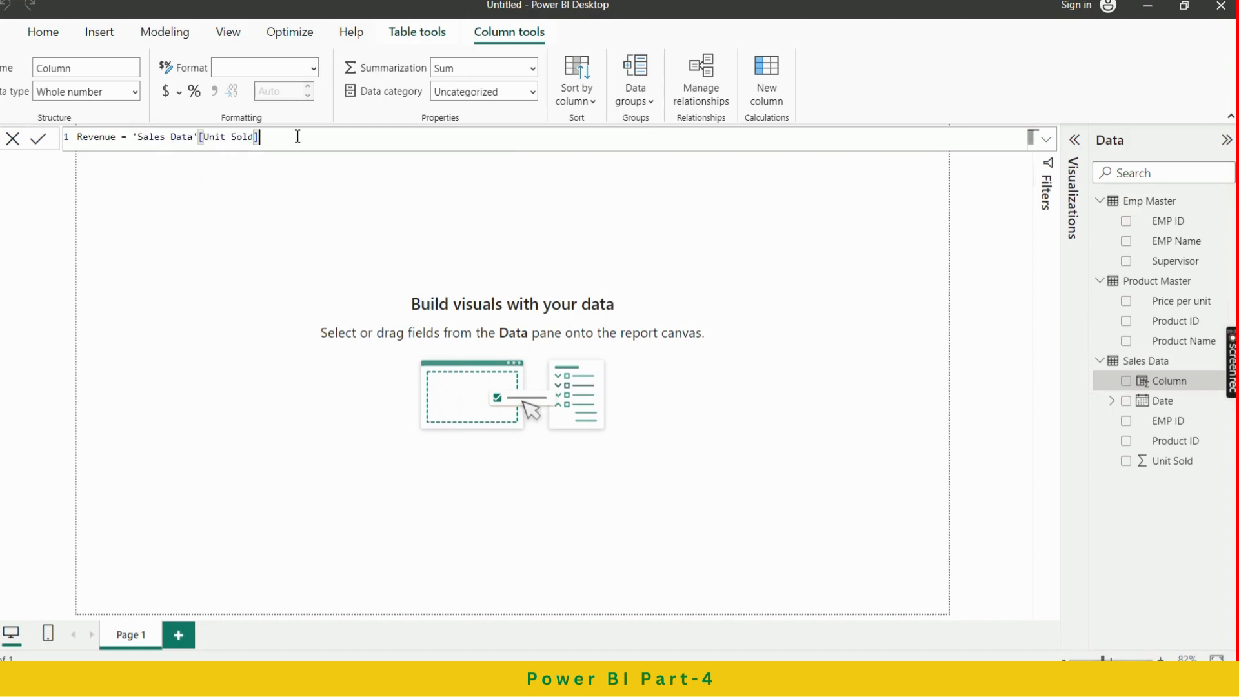
text(*)
Complete the Revenue formula with RELATED('Product Master'[Price per unit]) and commit the column
text(re)
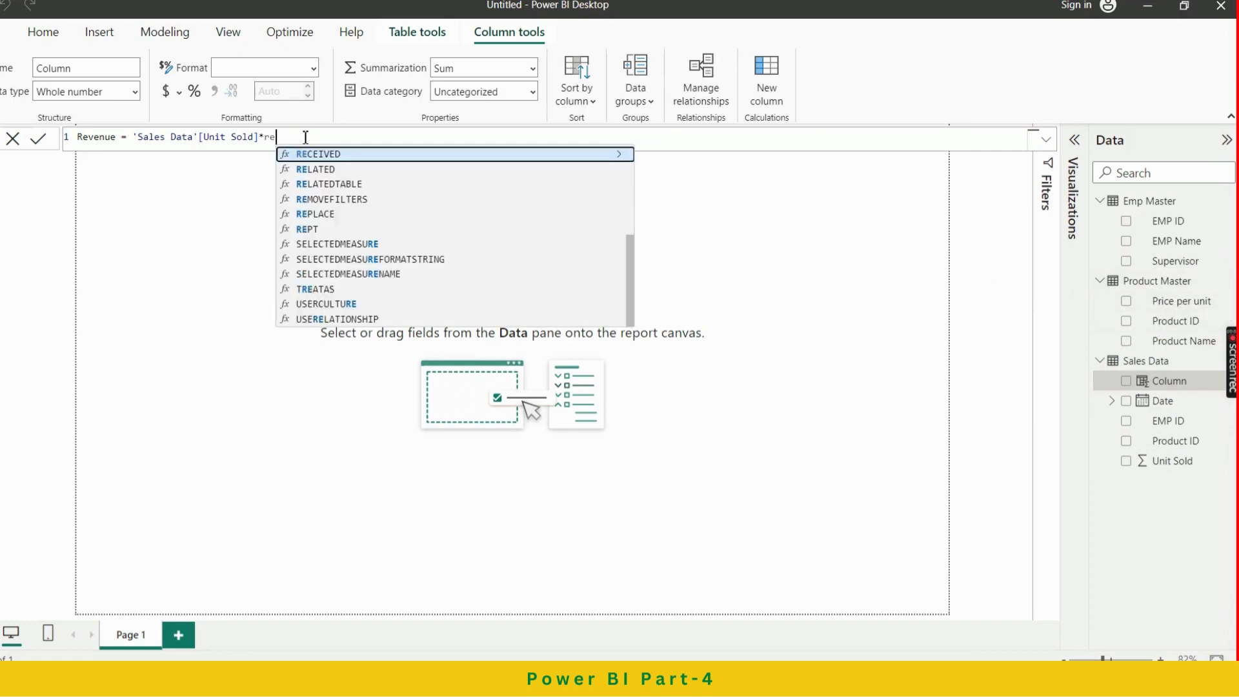
text(late)
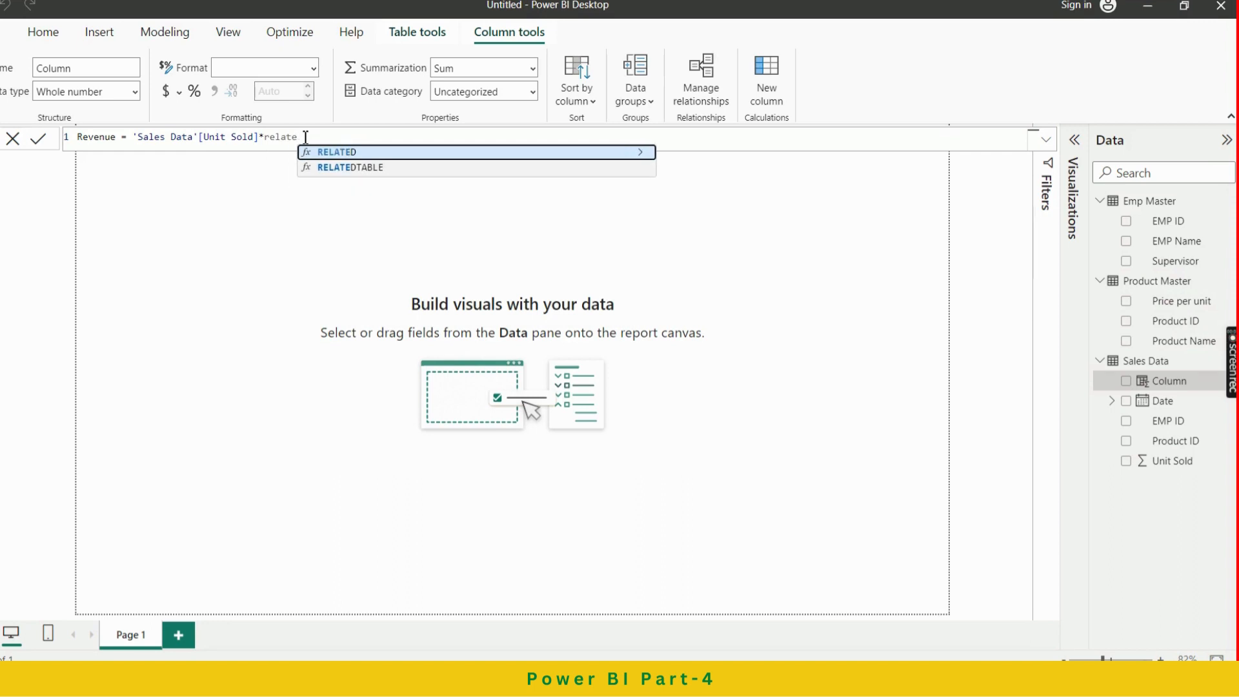
key(Tab)
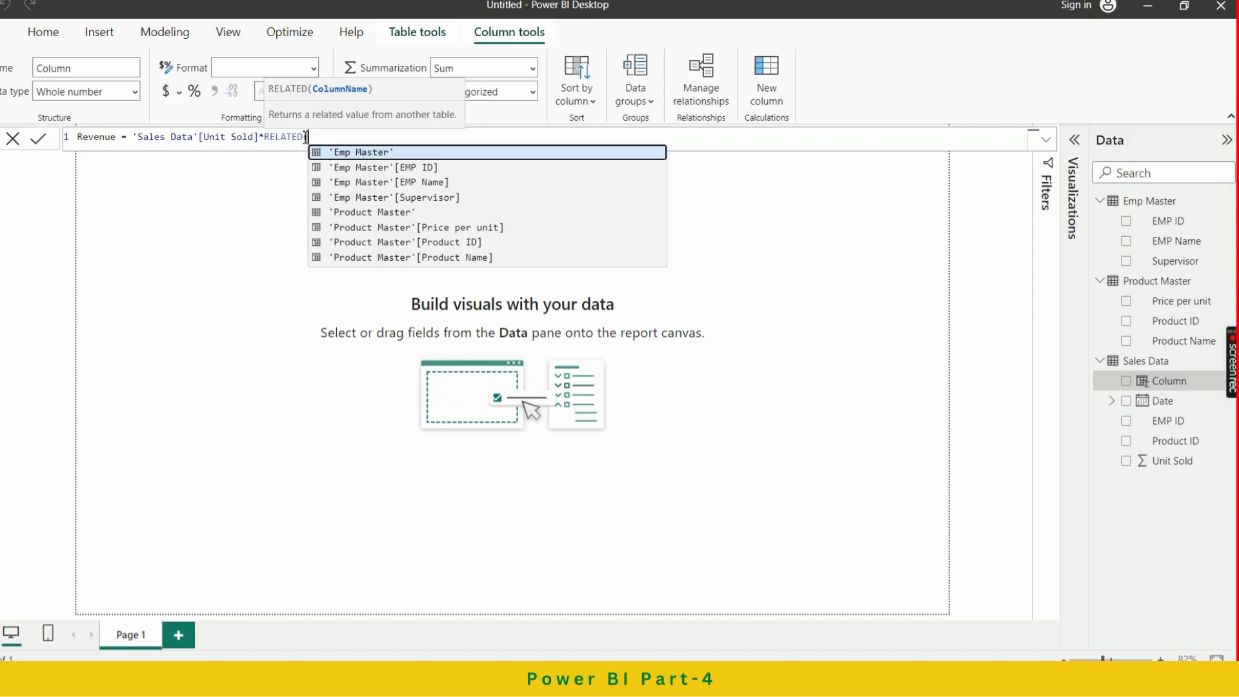
text(p)
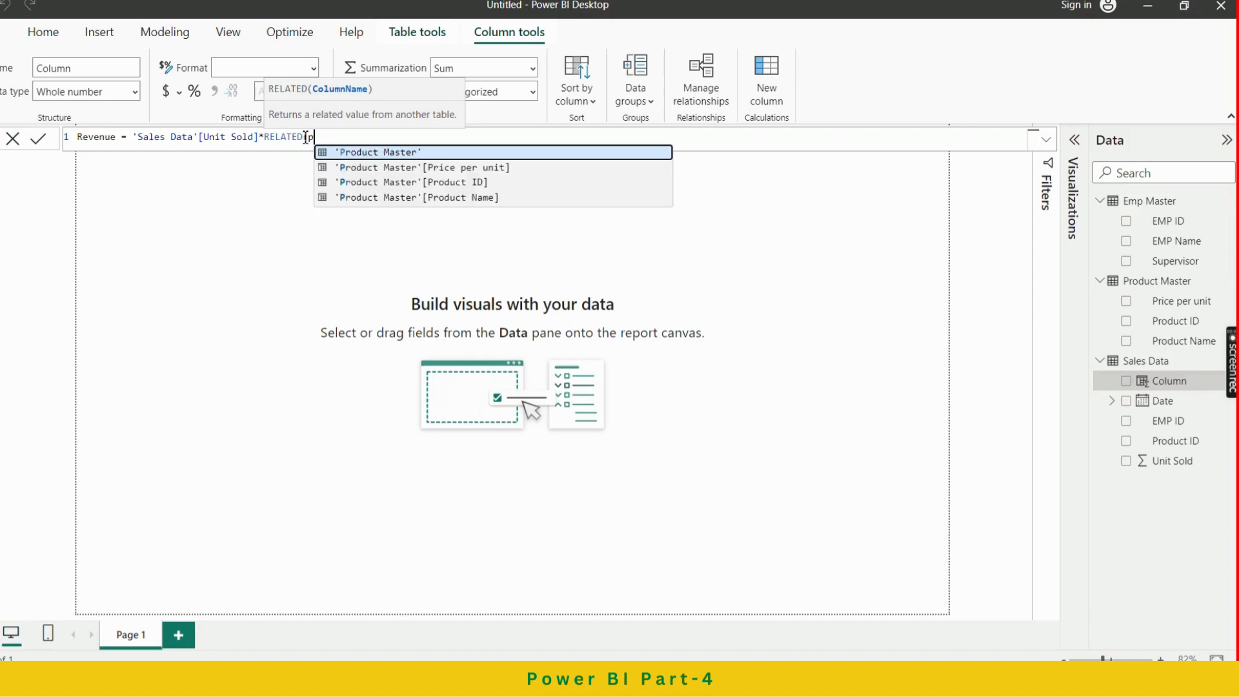
text(rice)
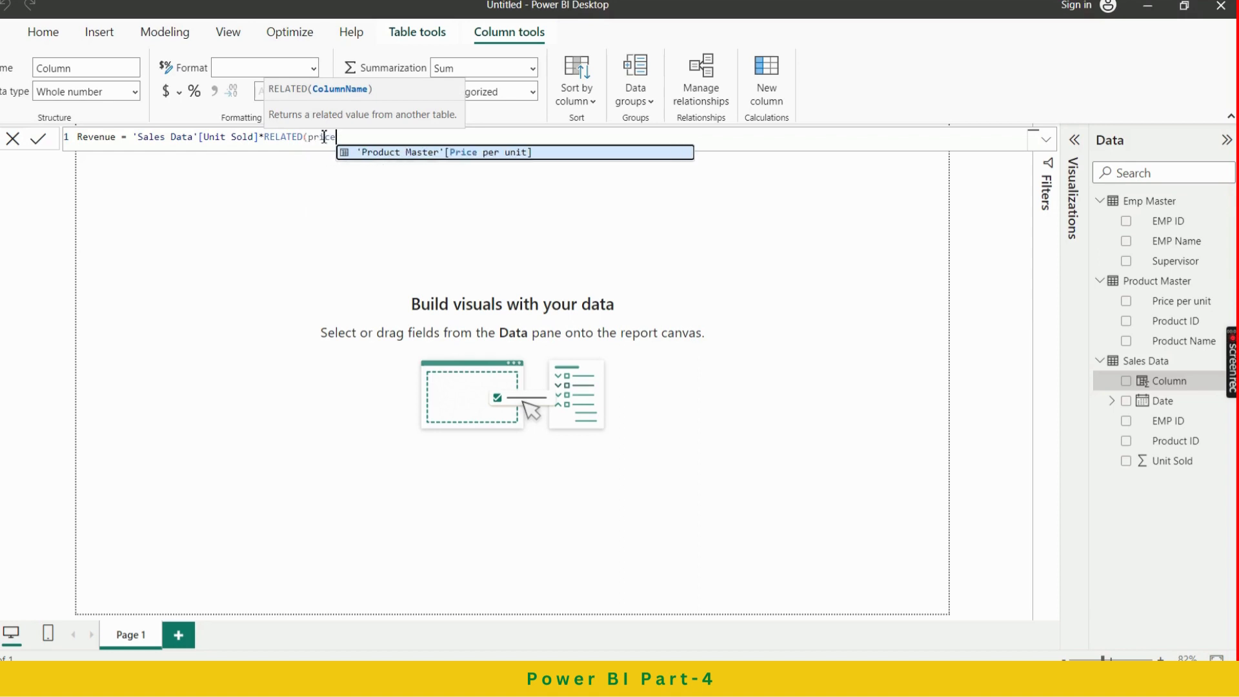
click(391, 155)
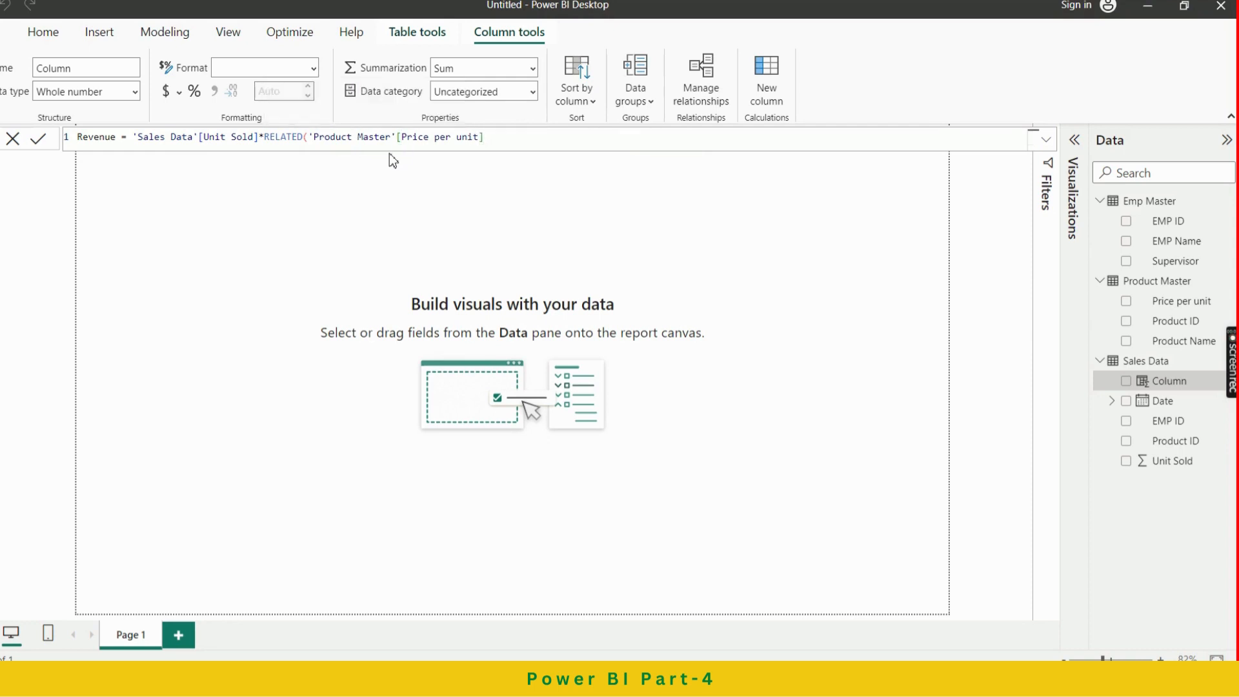
text())
key(Return)
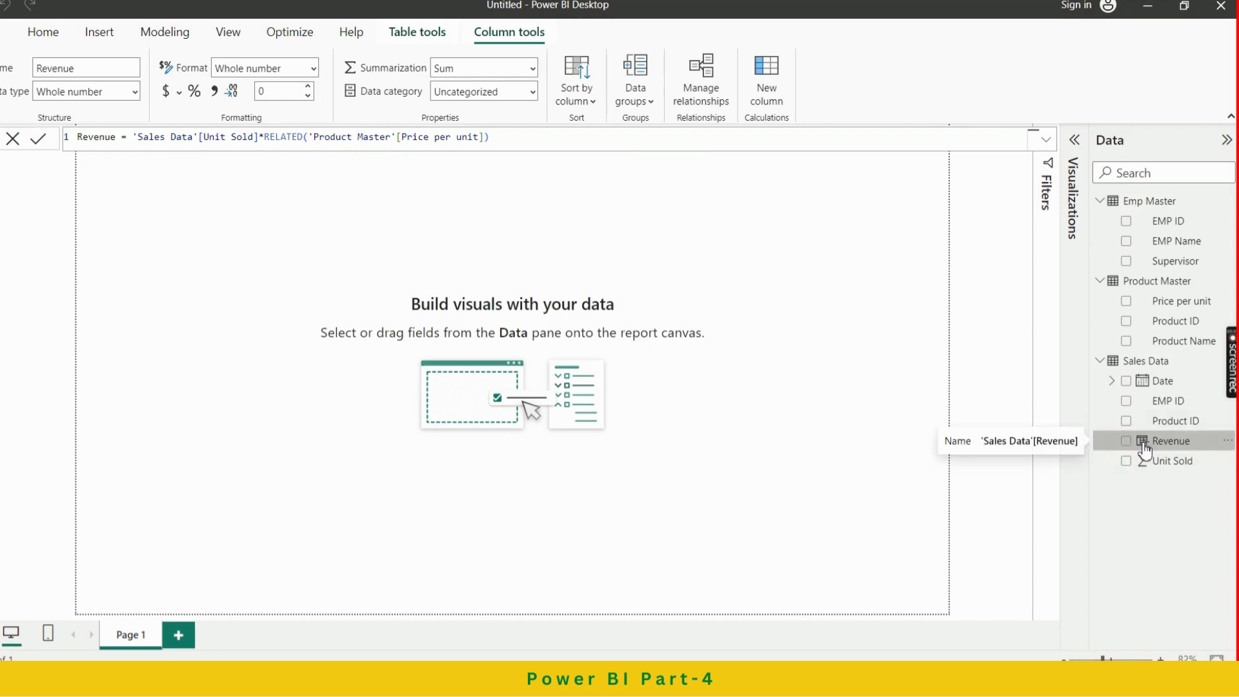
Open the options for the Revenue column in the Sales Data table
click(228, 212)
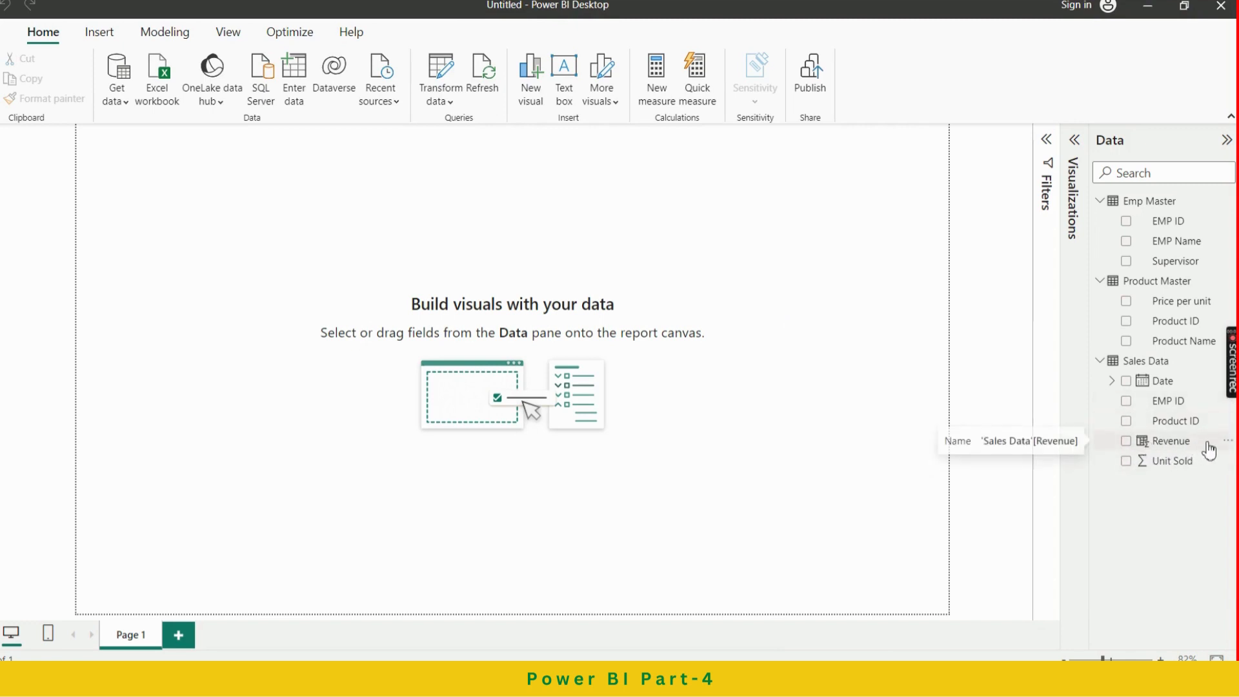
click(1229, 442)
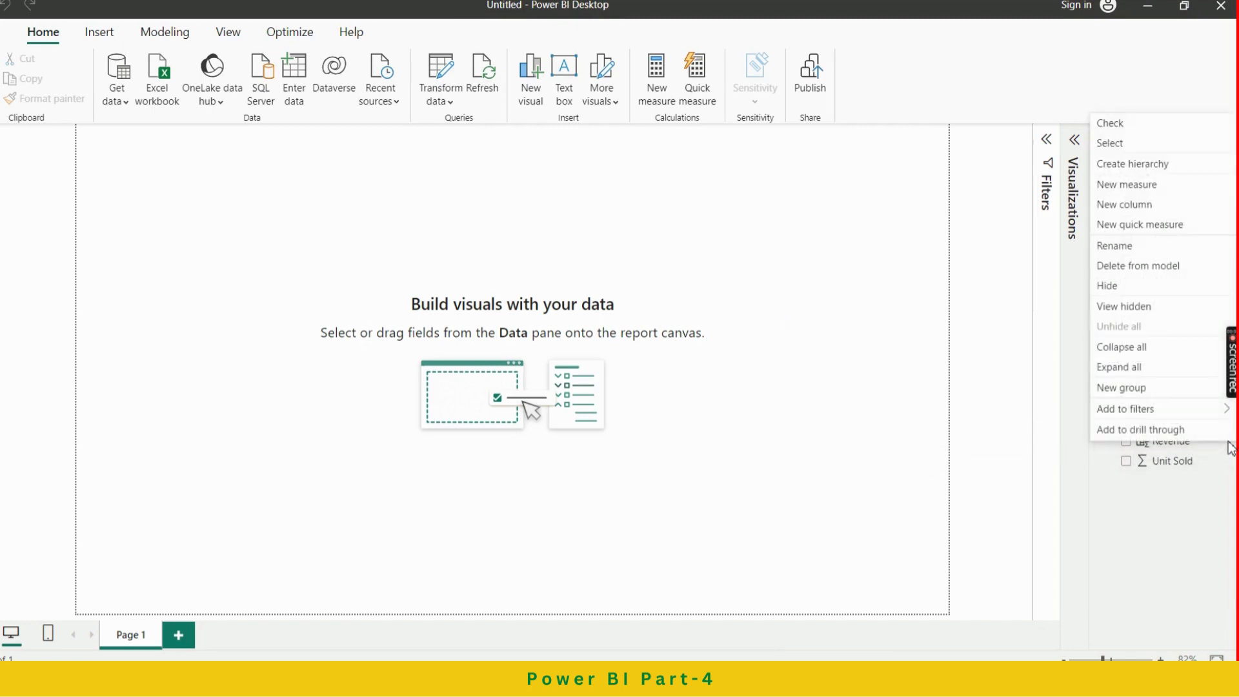
key(alt+Tab)
key(alt+Tab)
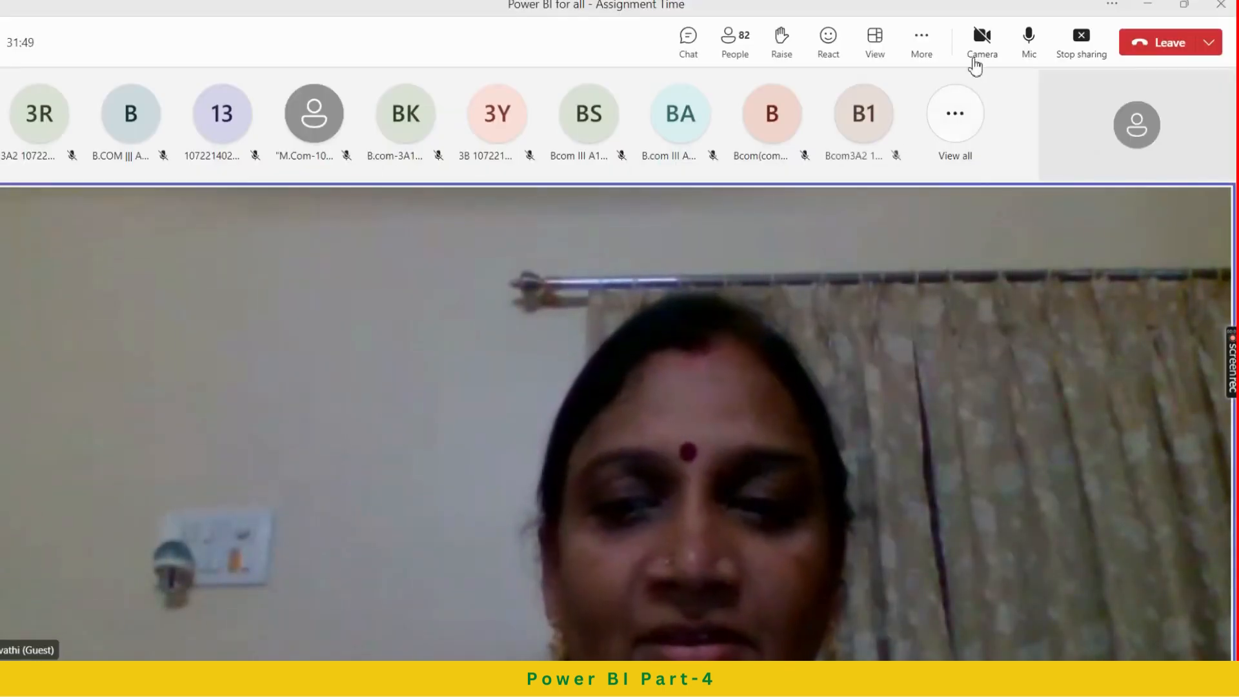
click(981, 40)
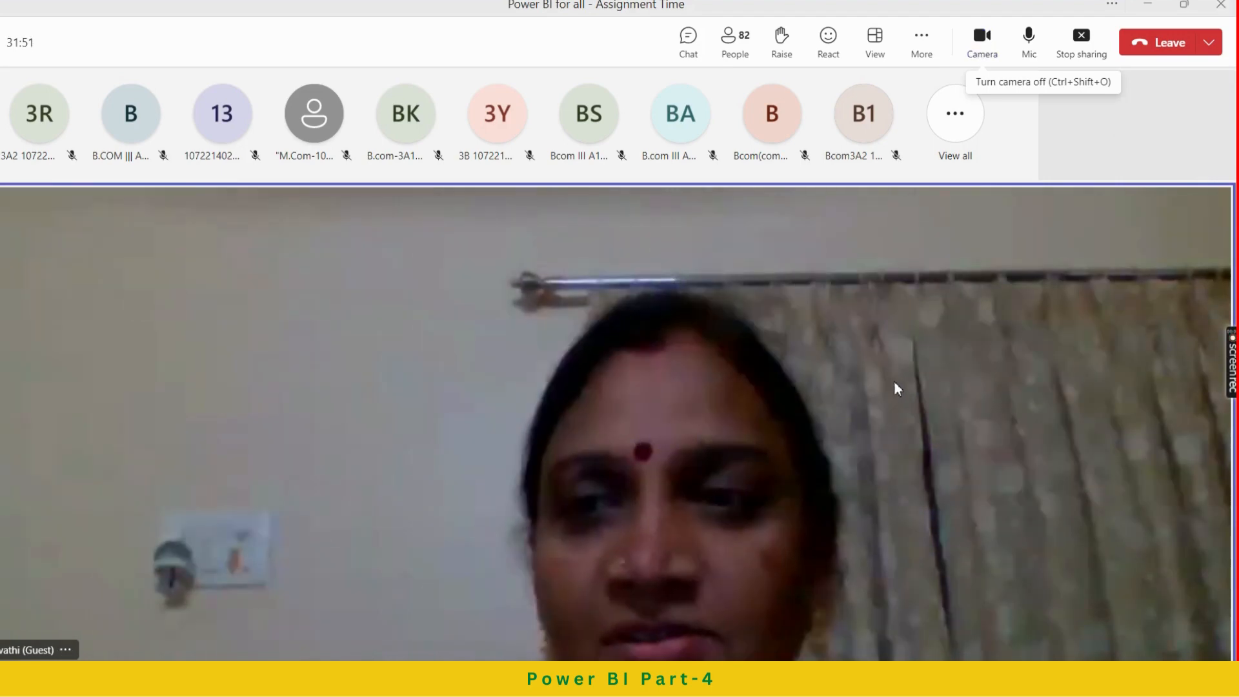
click(991, 43)
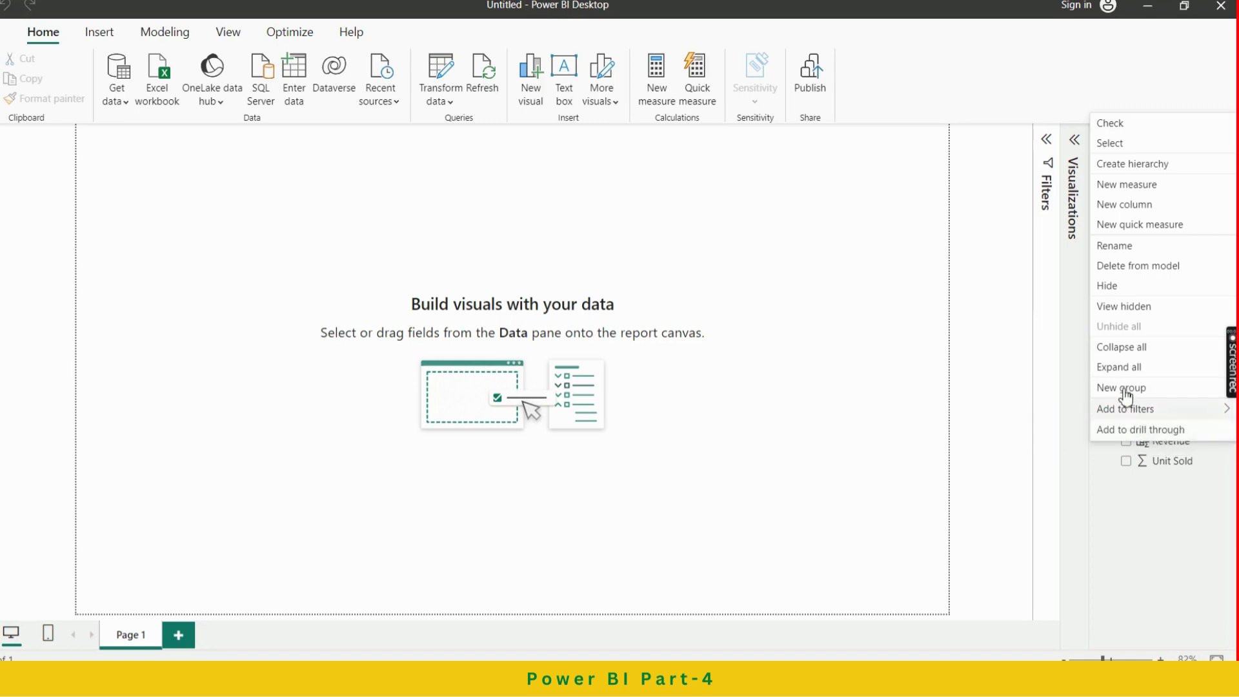
Delete the Revenue column from the model and confirm the deletion
click(1124, 274)
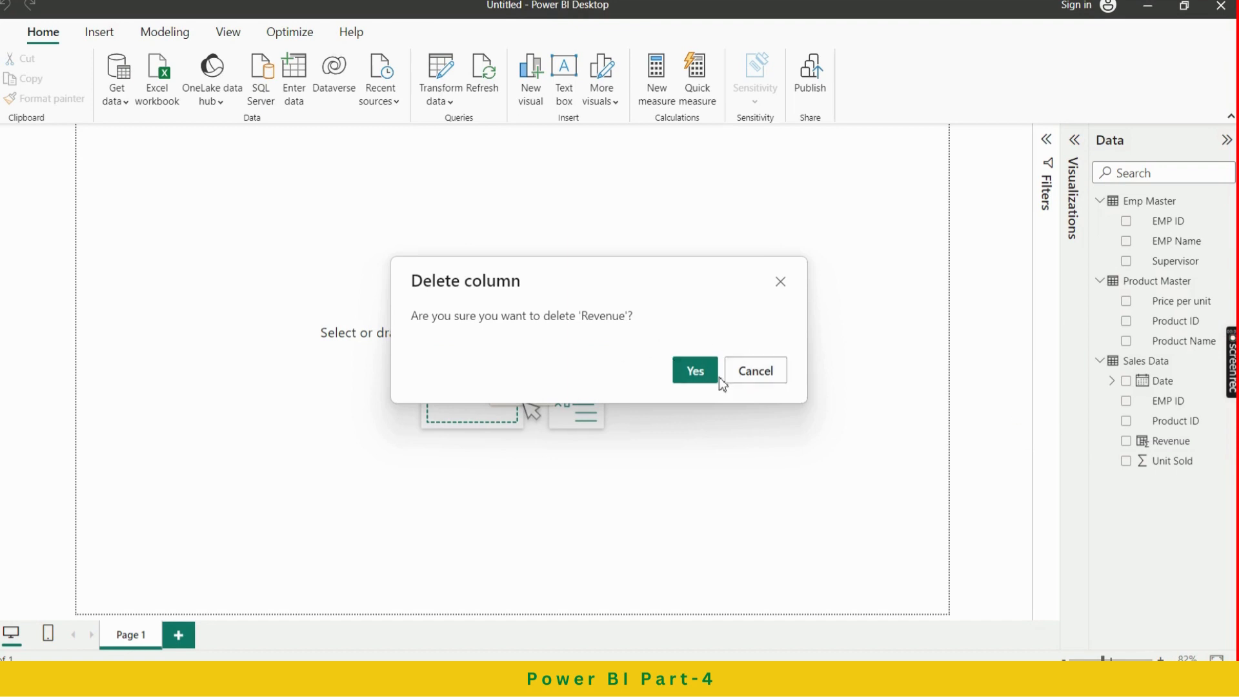
click(701, 370)
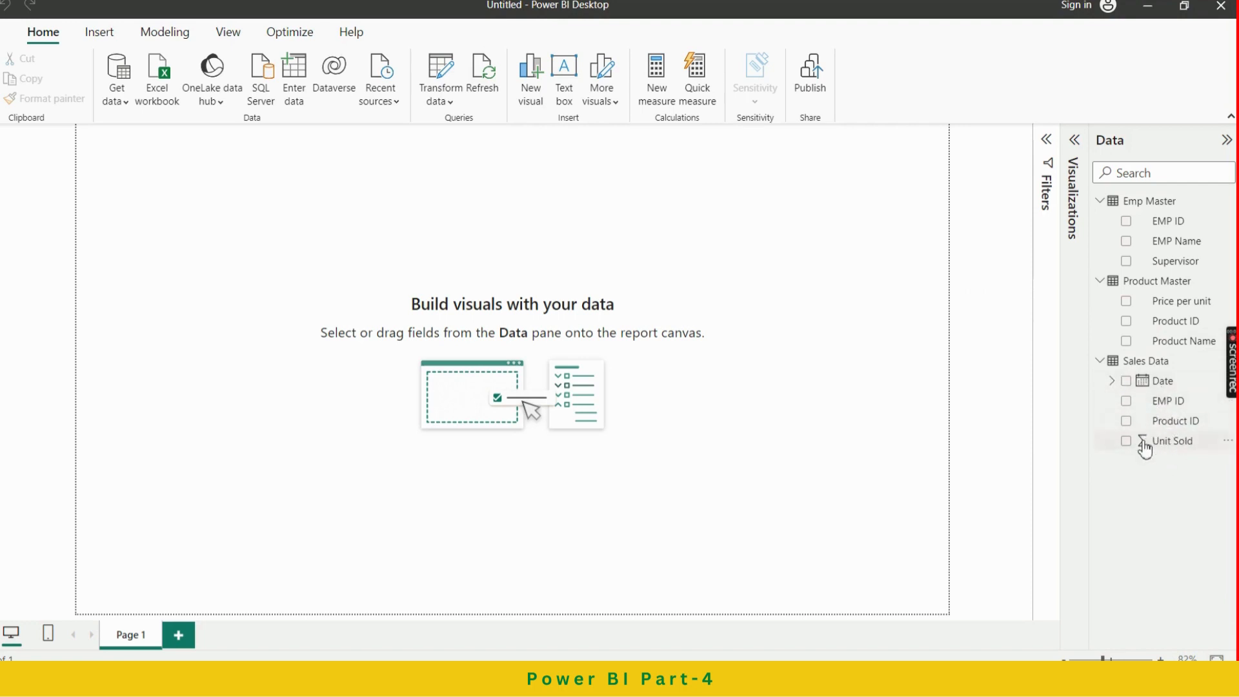
Add a new calculated column to the Sales Data table and replace its default name with Revenue in the formula
right_click(1101, 369)
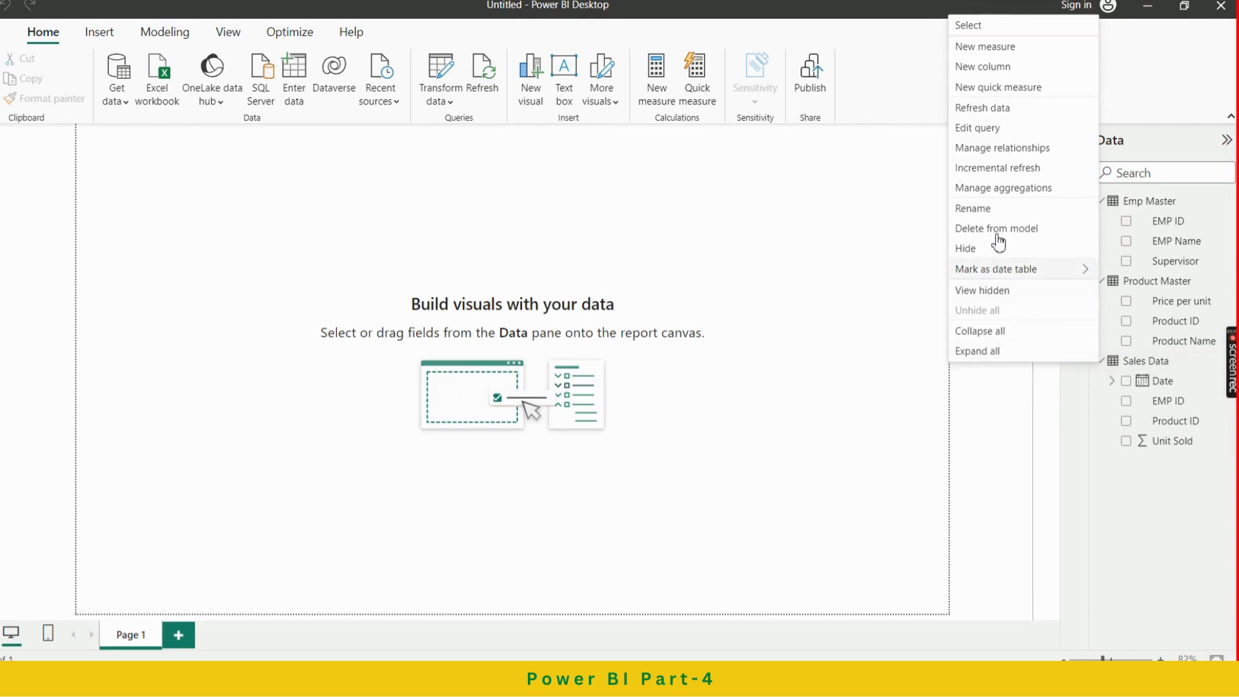
click(998, 68)
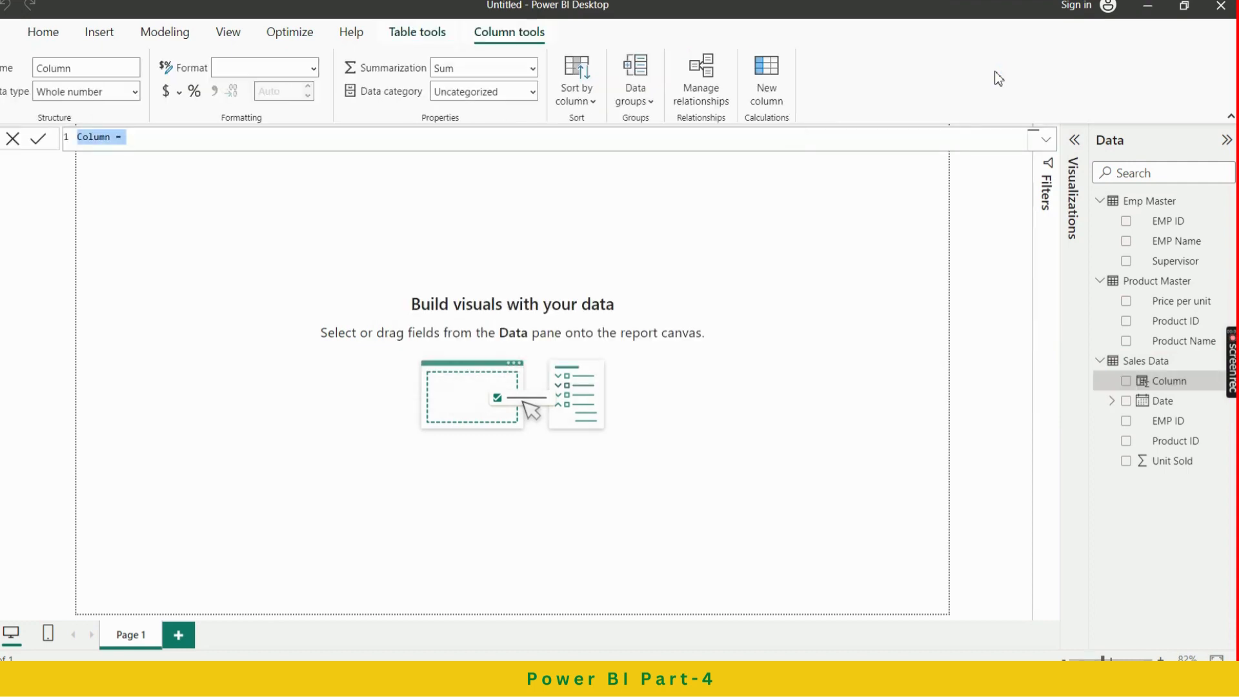
click(157, 137)
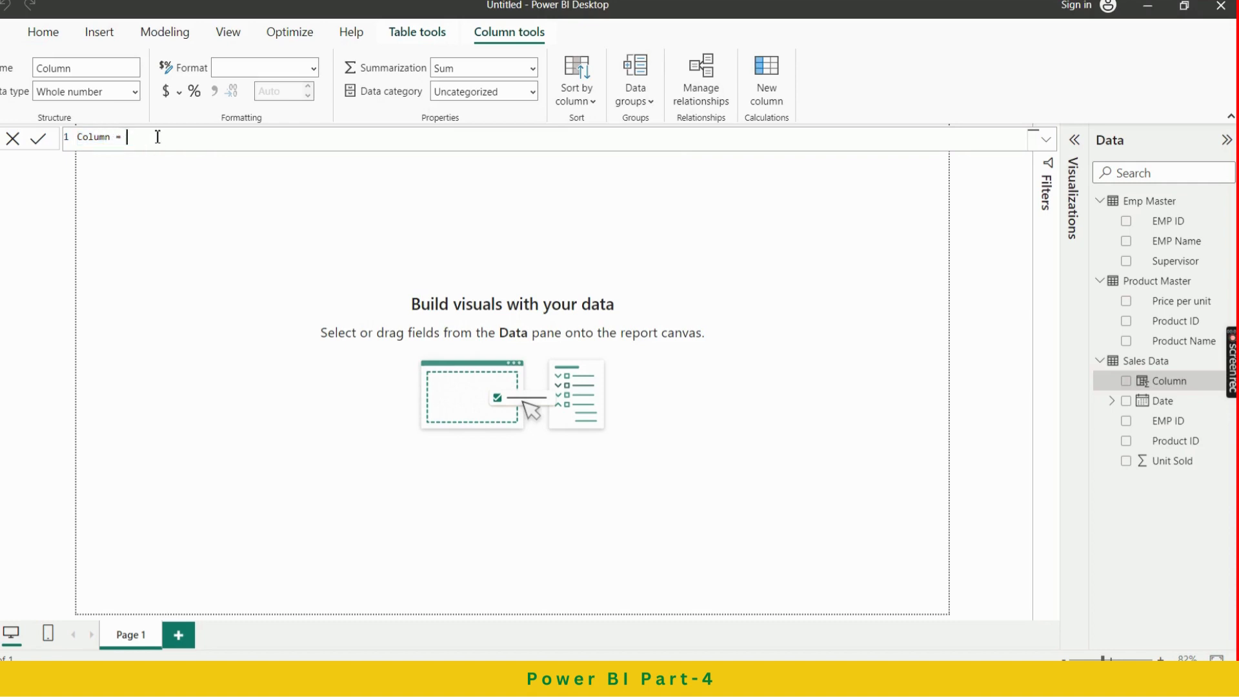
double_click(113, 137)
text(Re)
key(BackSpace)
key(BackSpace)
key(BackSpace)
key(BackSpace)
key(BackSpace)
key(BackSpace)
key(BackSpace)
key(BackSpace)
text(Revenue)
Start the Revenue expression with 'Sales Data'[Unit Sold] and the multiplication operator *
click(142, 143)
text(units)
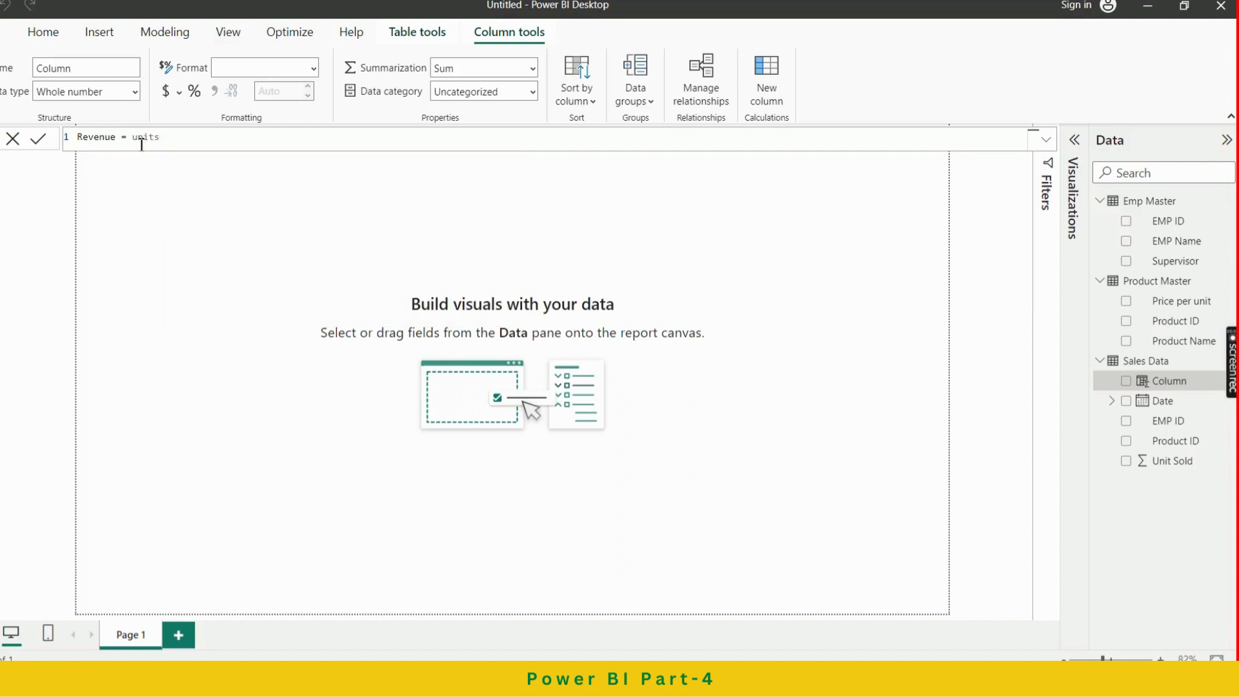
key(BackSpace)
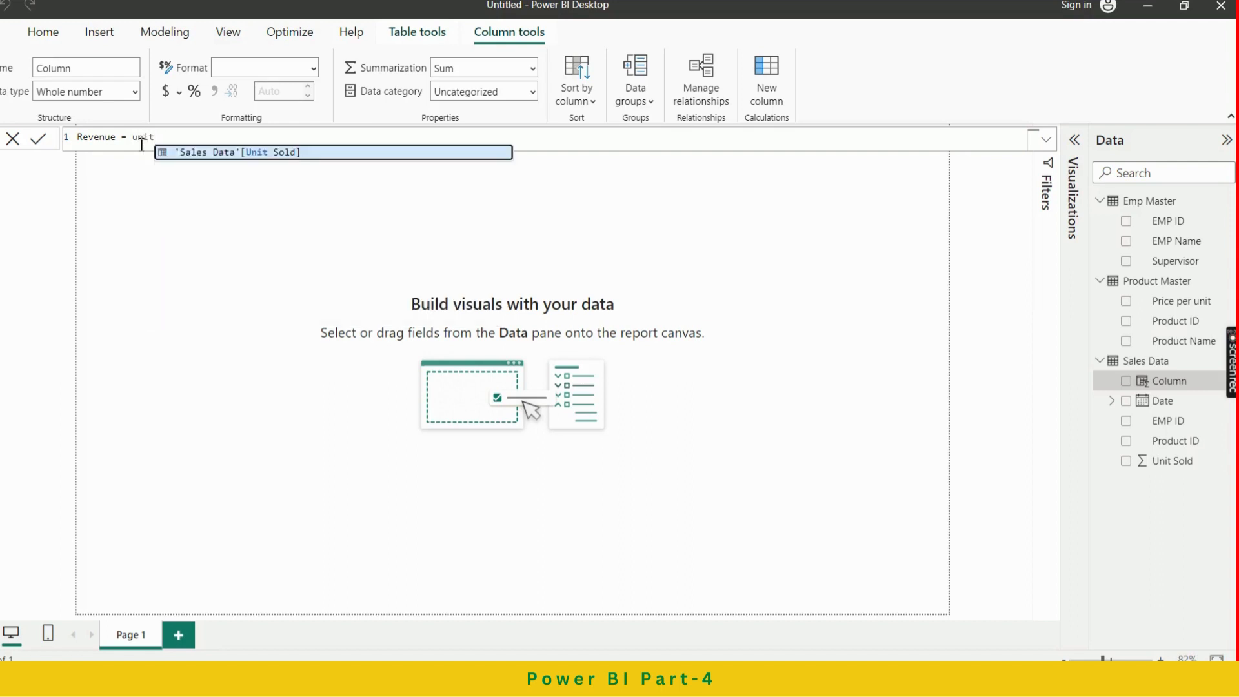
click(220, 161)
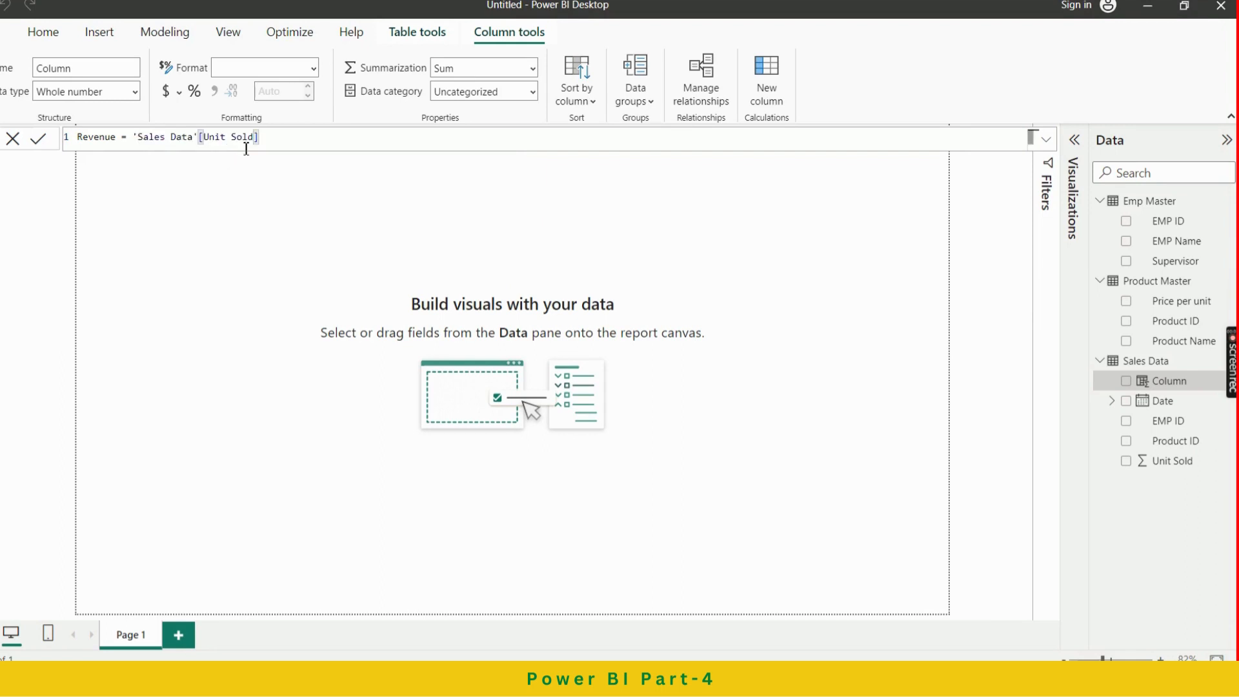
text(*)
Multiply by RELATED('Product Master'[Price per unit]) in the Revenue formula and commit the column
text(relate)
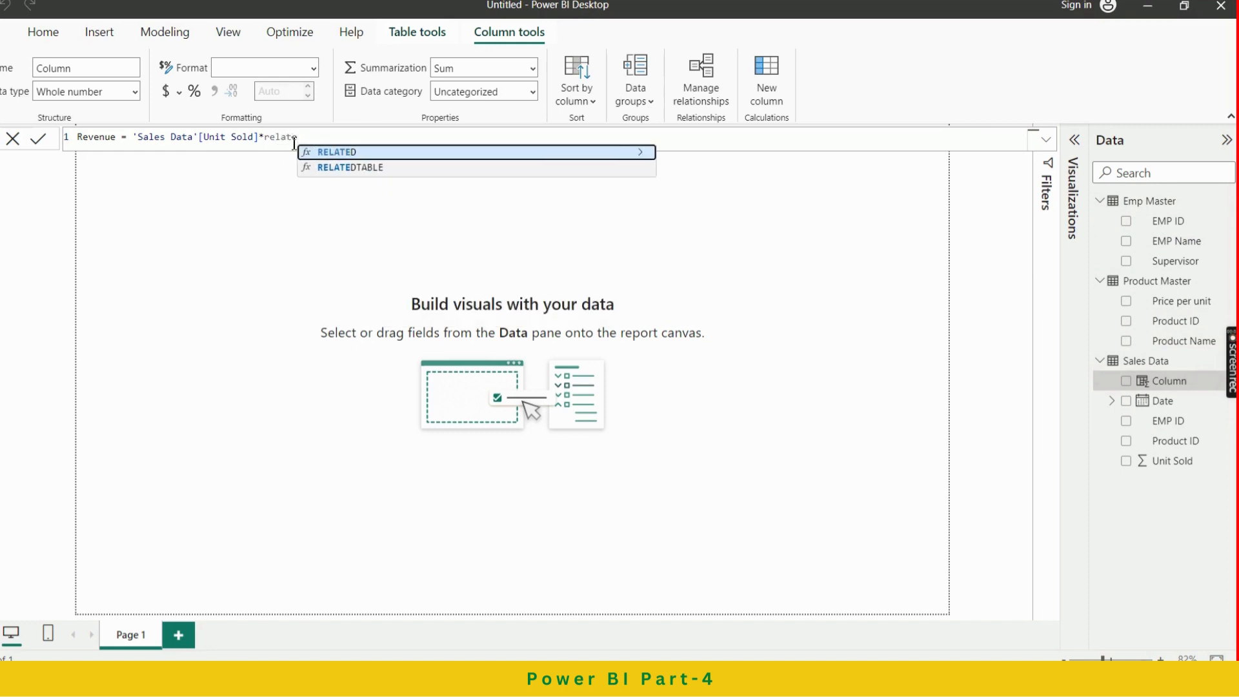
key(Tab)
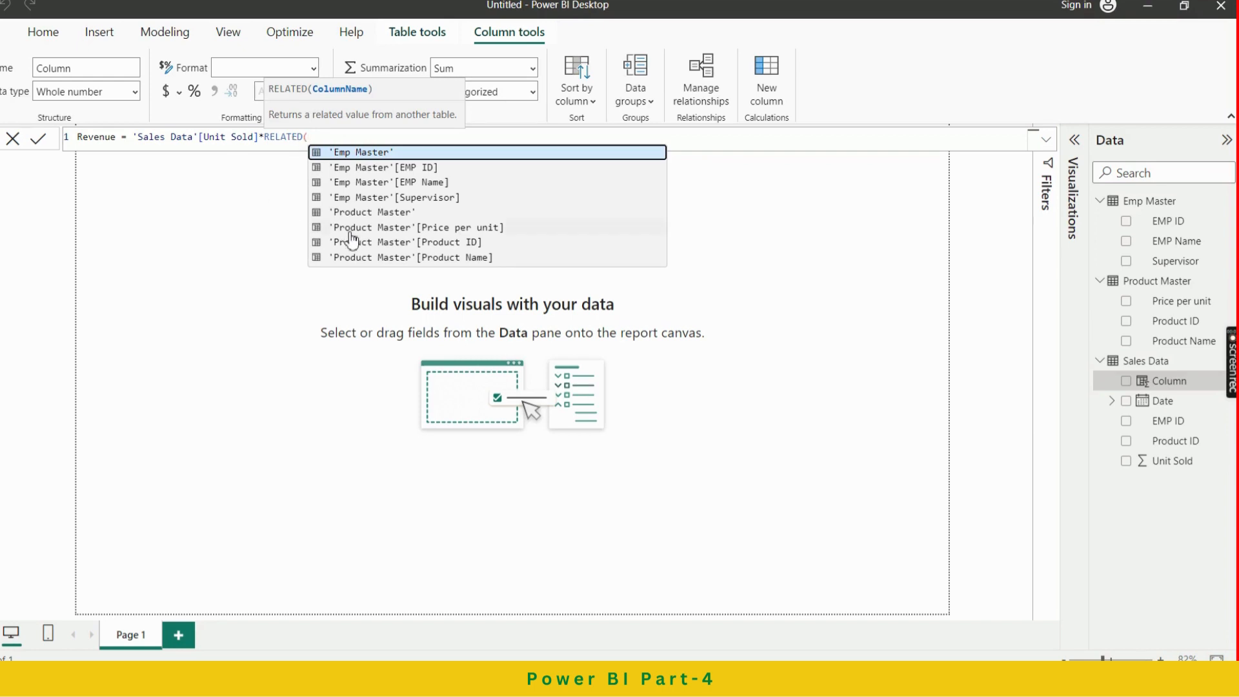
click(419, 228)
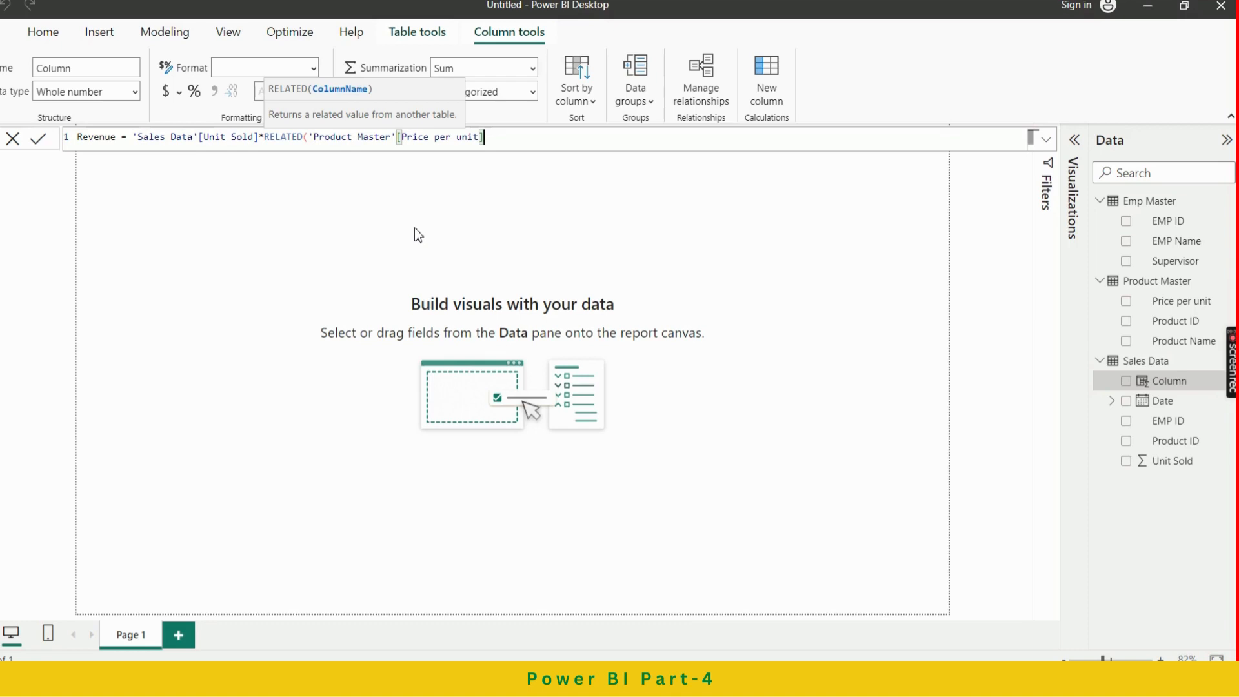
key(Return)
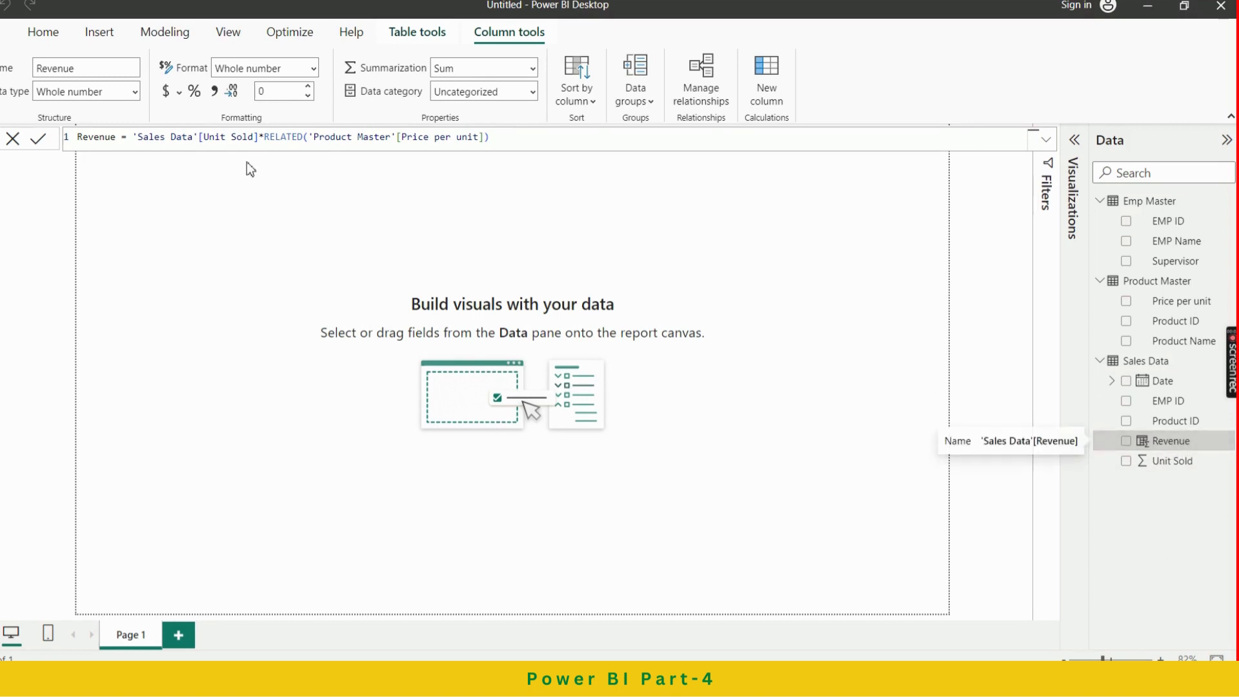
click(39, 142)
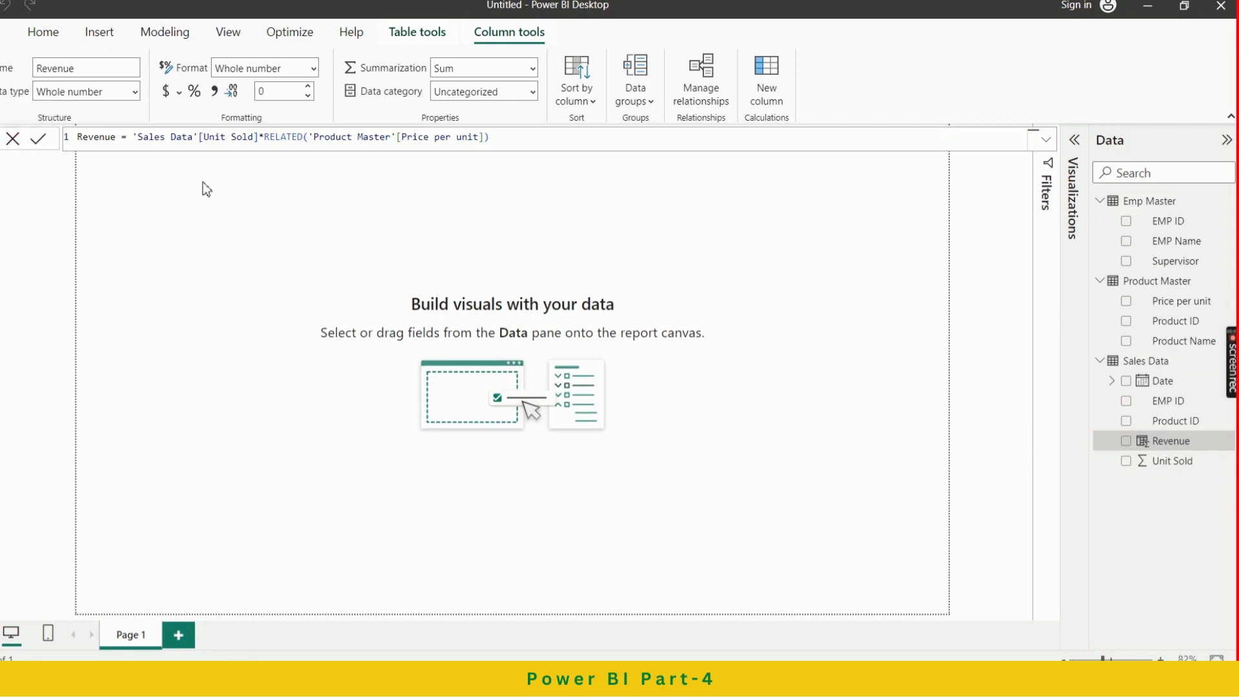
click(296, 237)
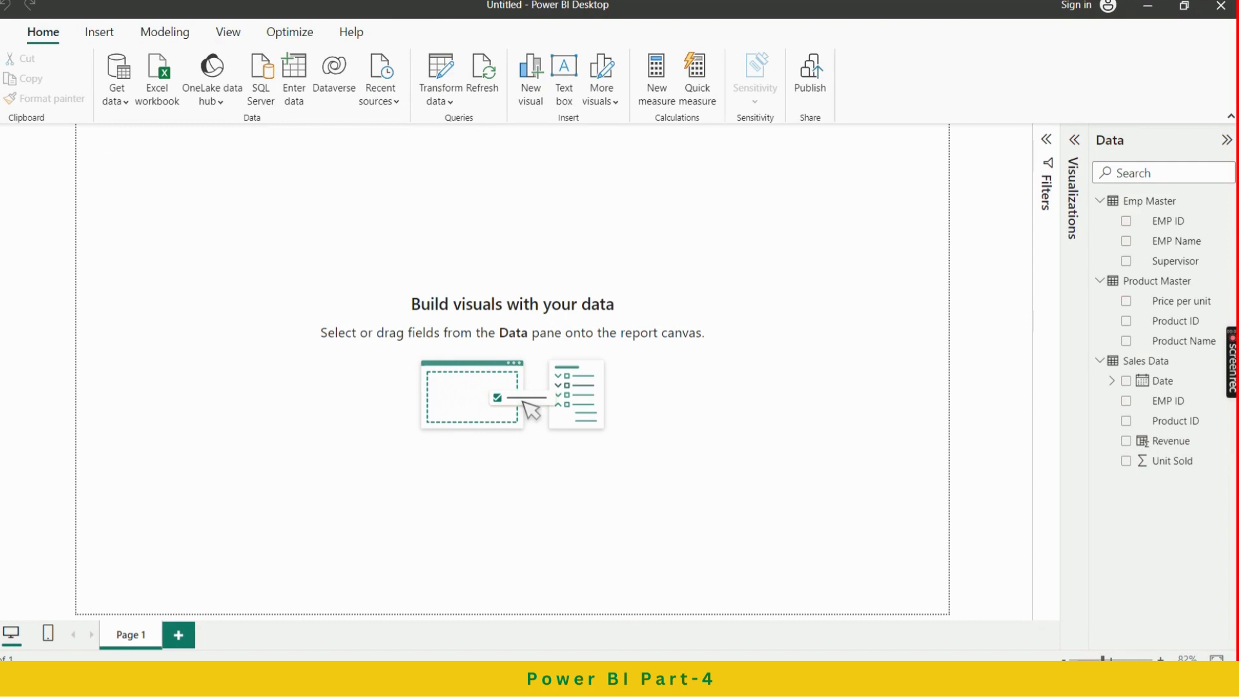
Open the recent Sales Data.xlsx workbook from File Explorer and examine the dashboard requirements on the Assignment Questions sheet
key(super+e)
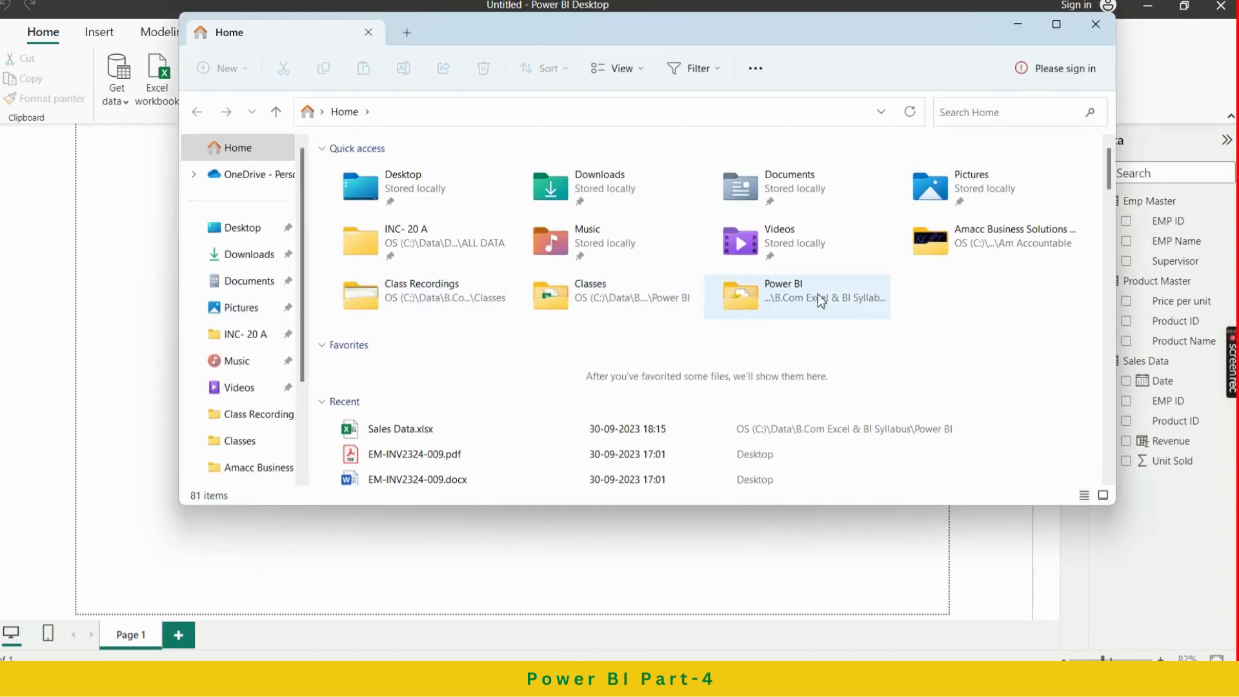
click(408, 436)
double_click(404, 431)
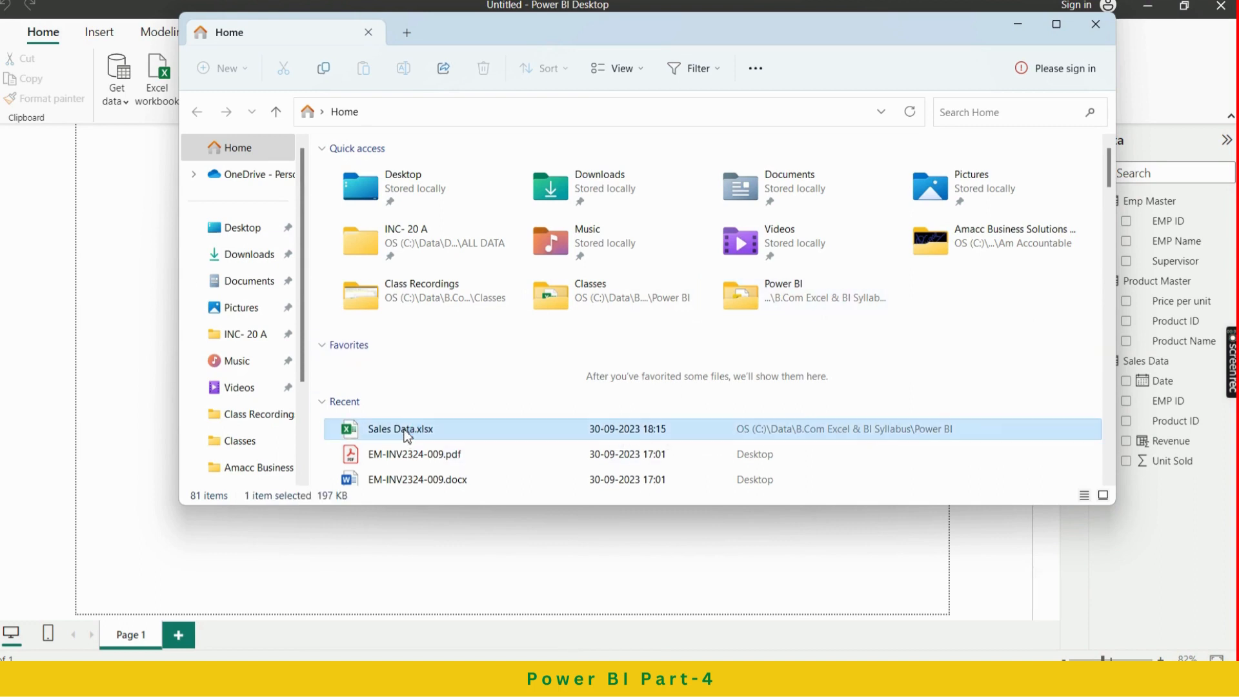
click(1016, 29)
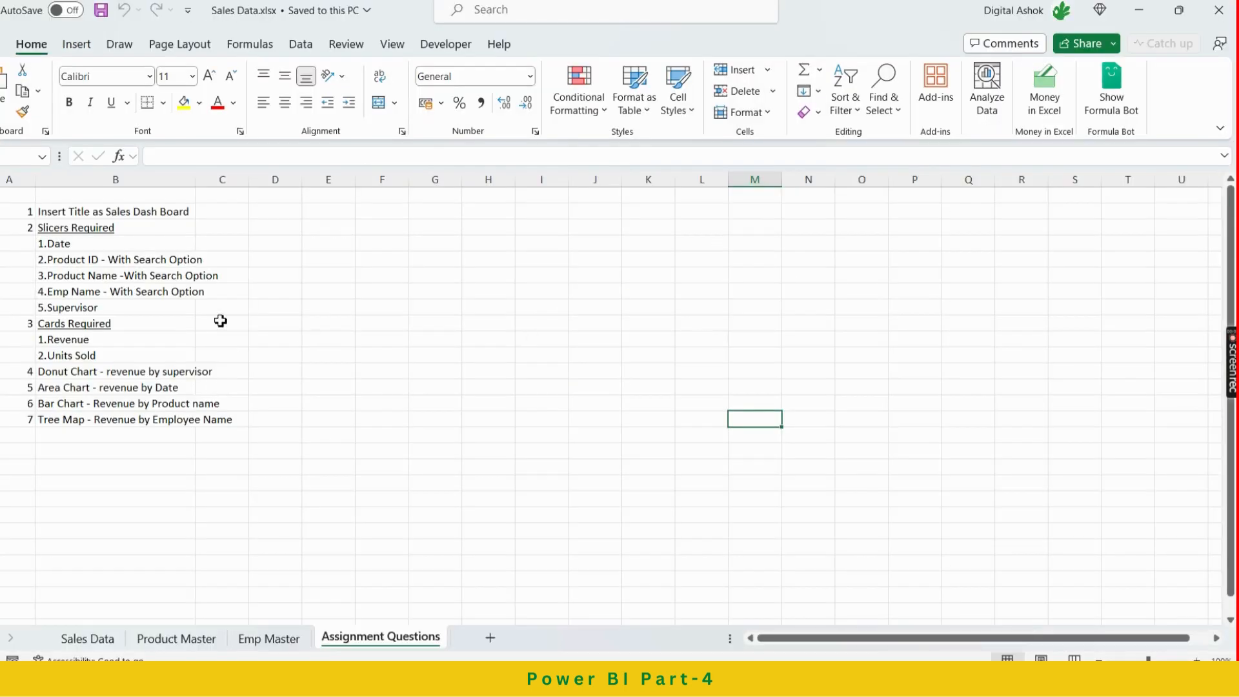
click(118, 211)
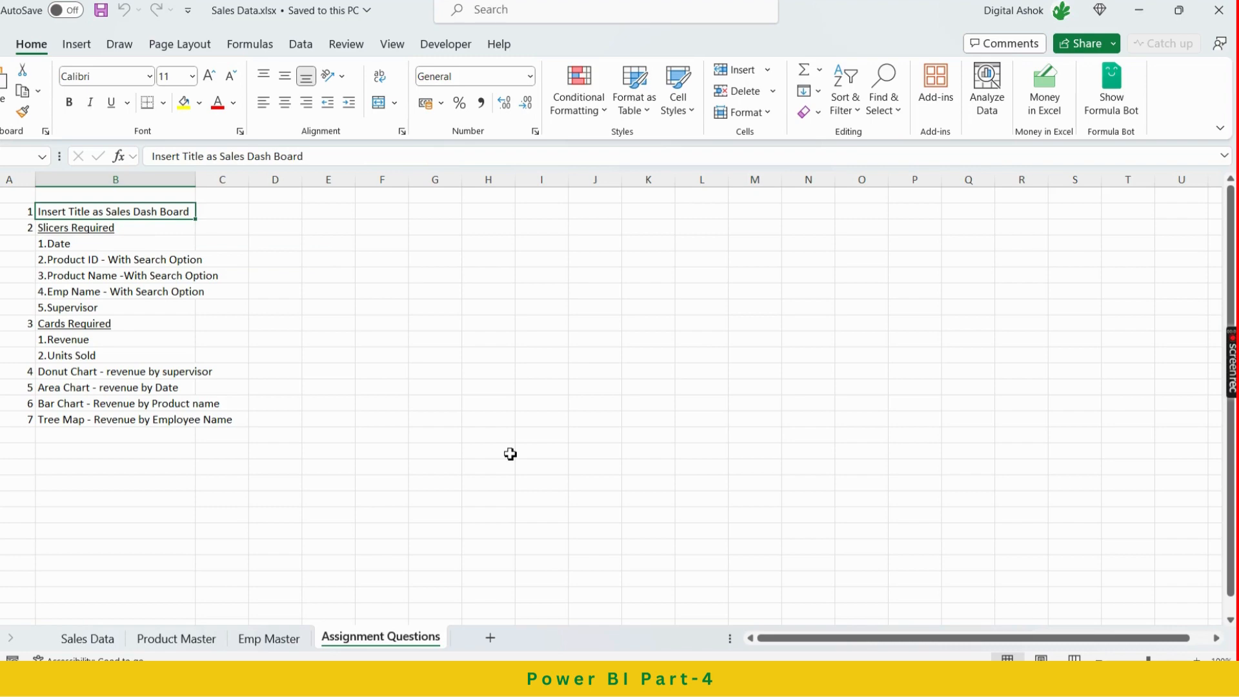
key(alt+Tab)
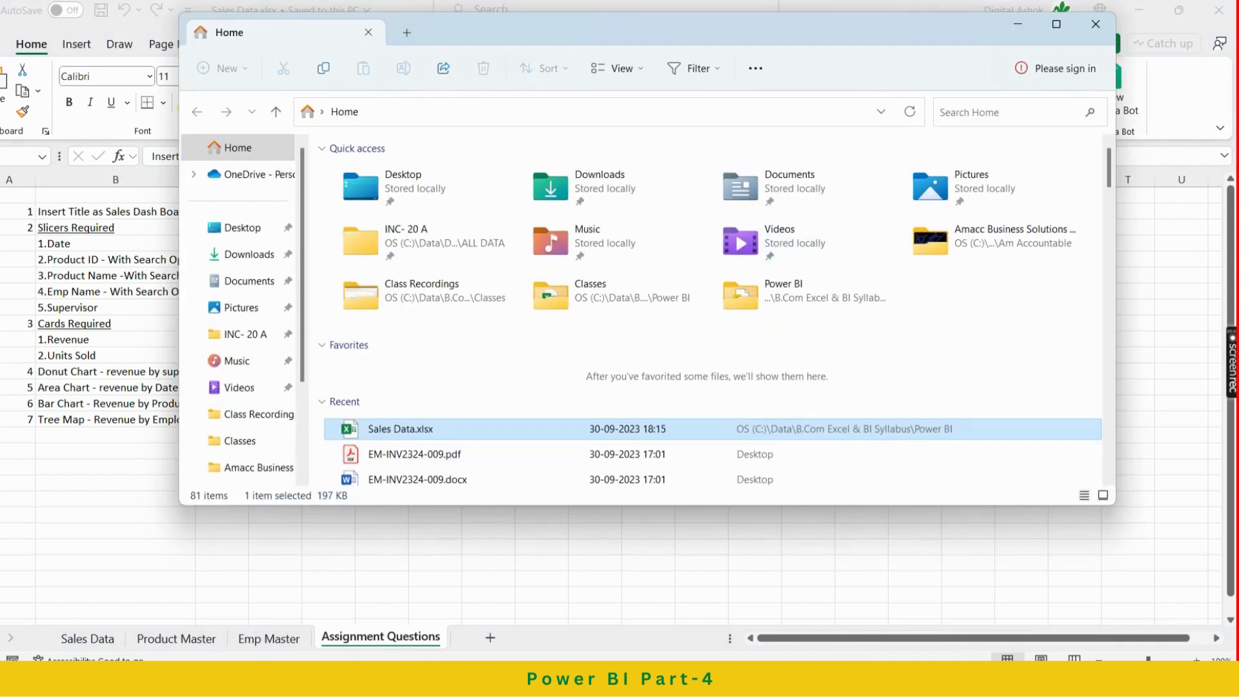
click(1012, 29)
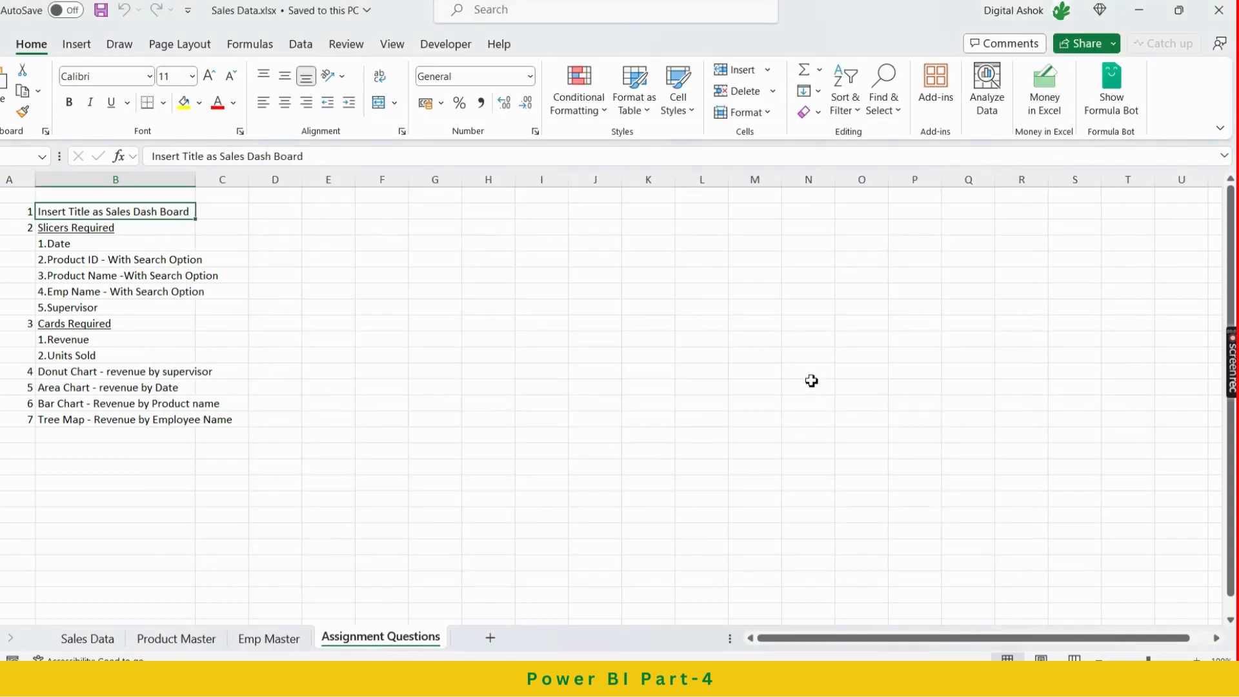
Switch back to Power BI Desktop and insert a rectangle shape on Page 1
key(alt+Tab)
key(alt+Tab)
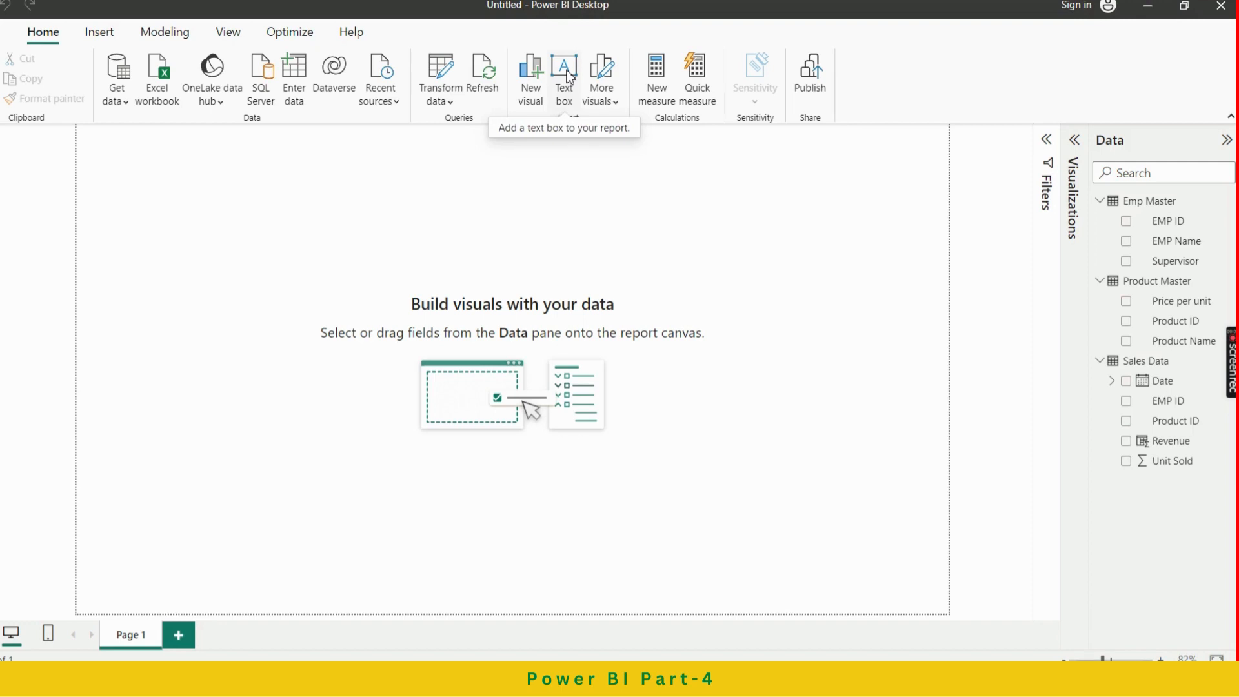
click(99, 34)
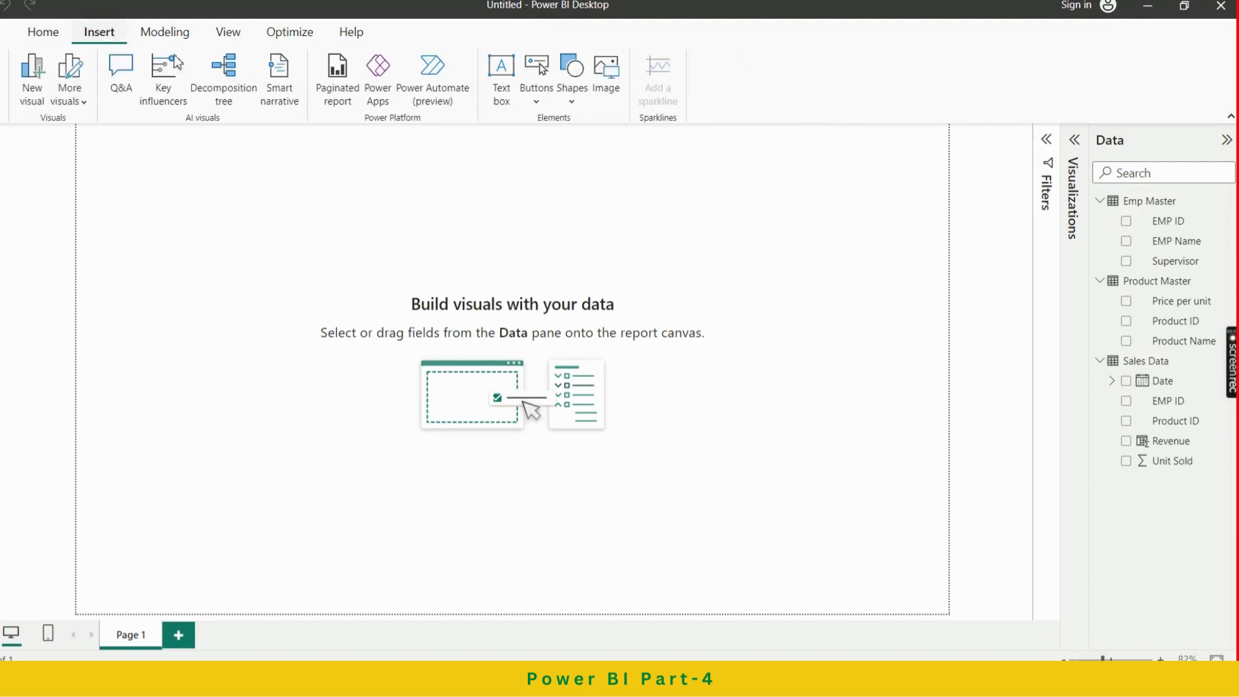
click(574, 100)
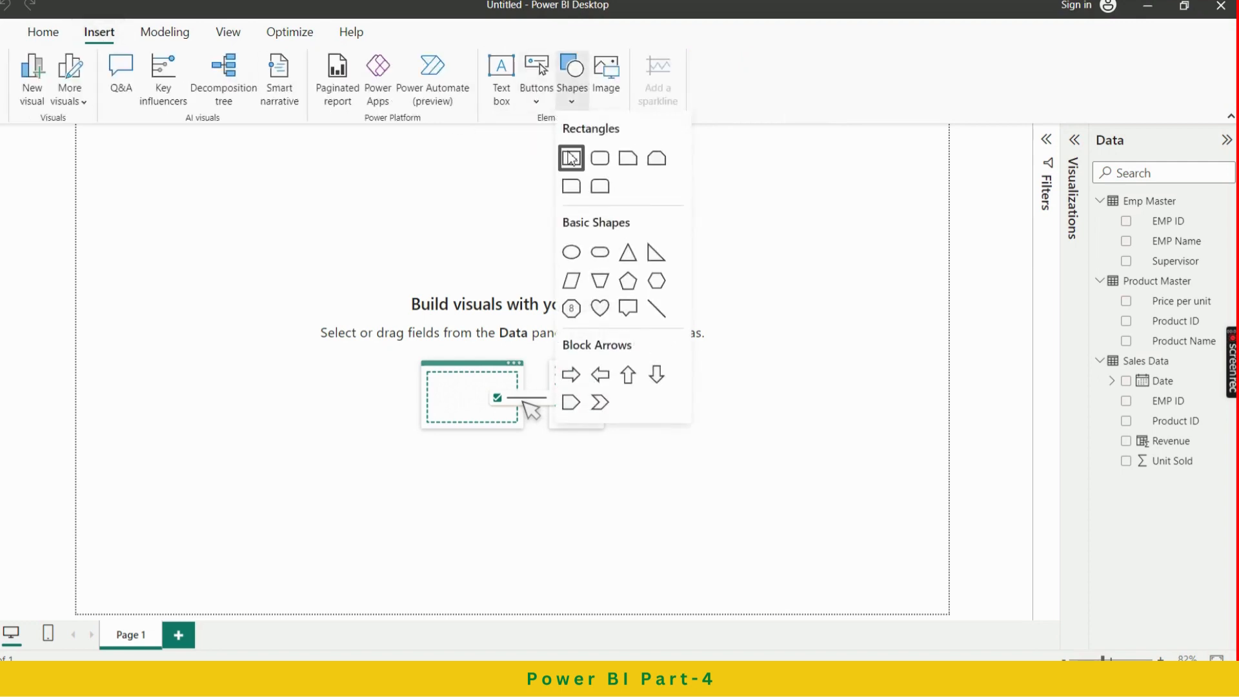
click(571, 159)
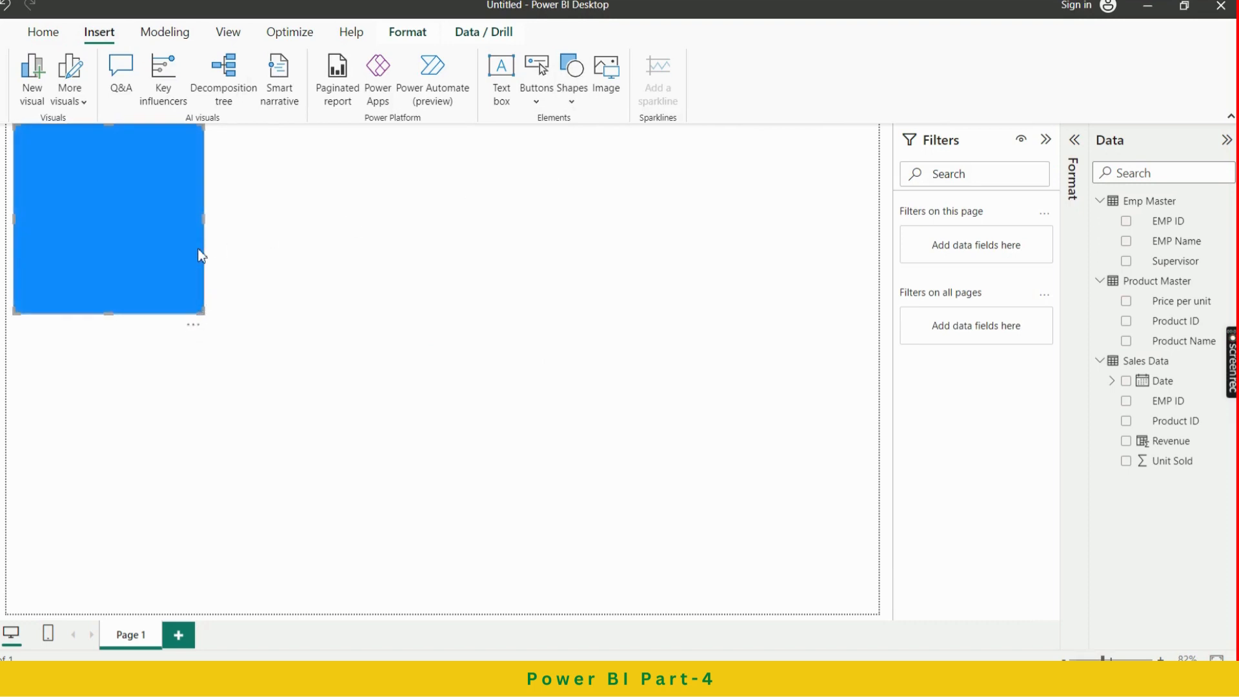
Move the rectangle to the page's left edge and resize it into a thin banner spanning the full page width along the top
click(207, 217)
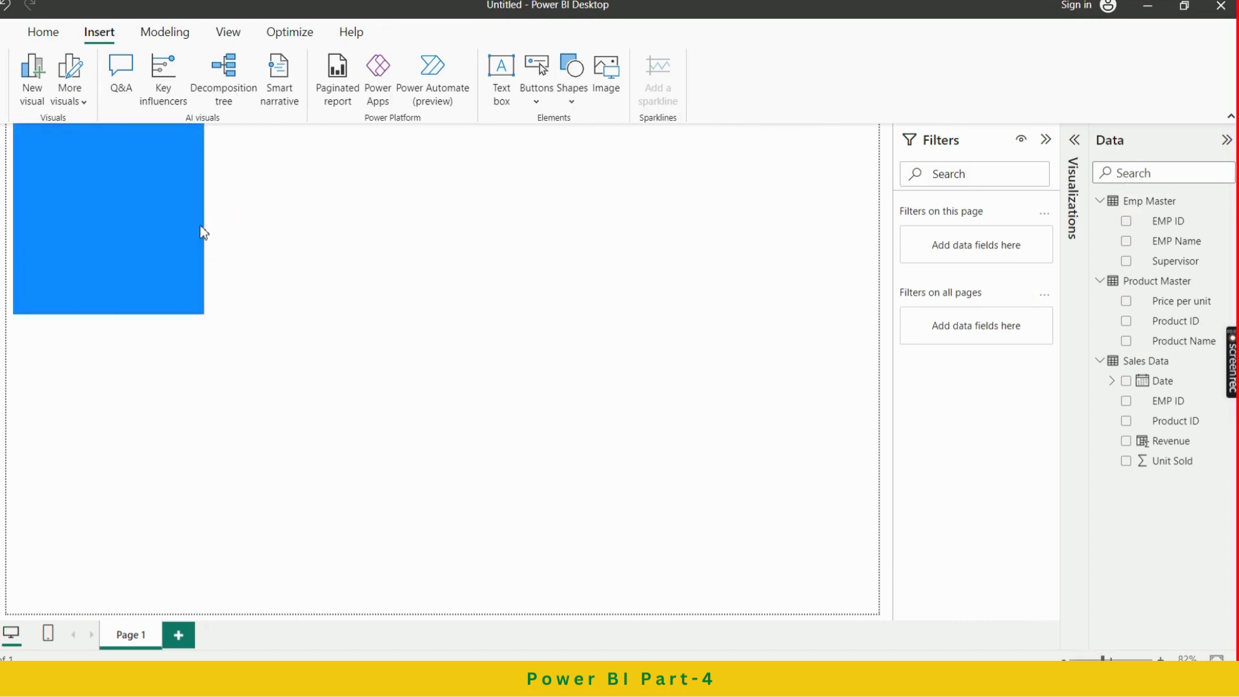
click(185, 220)
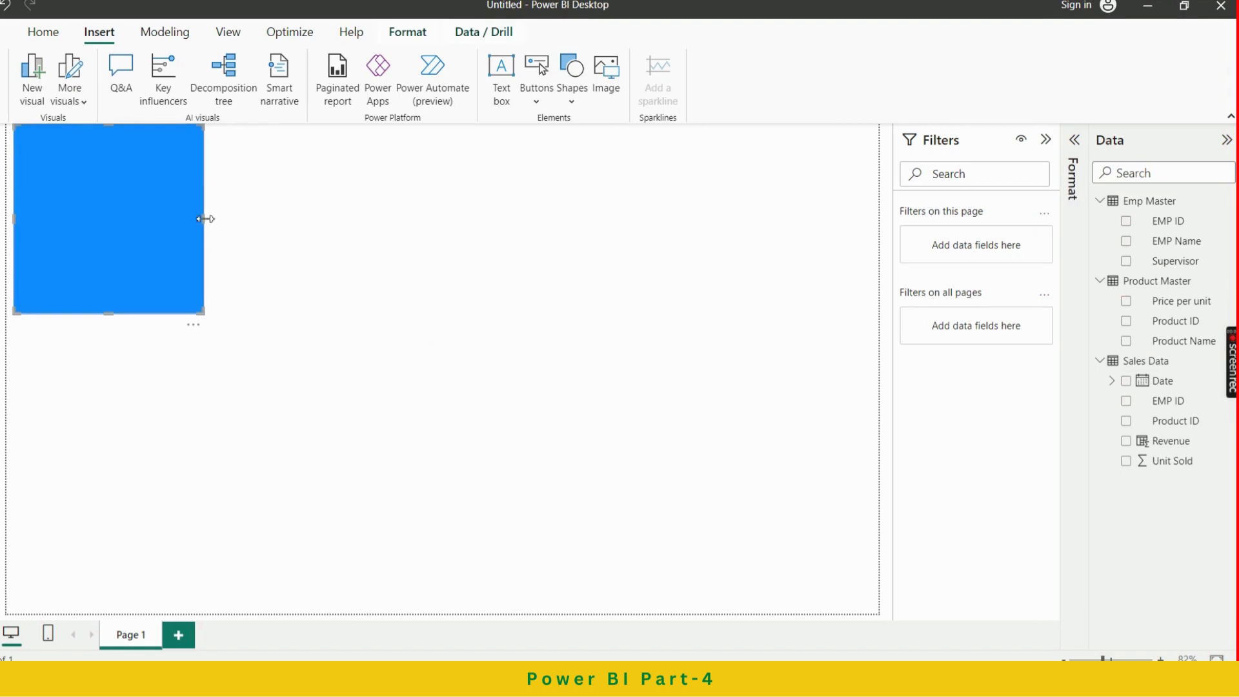
drag(202, 232, 146, 217)
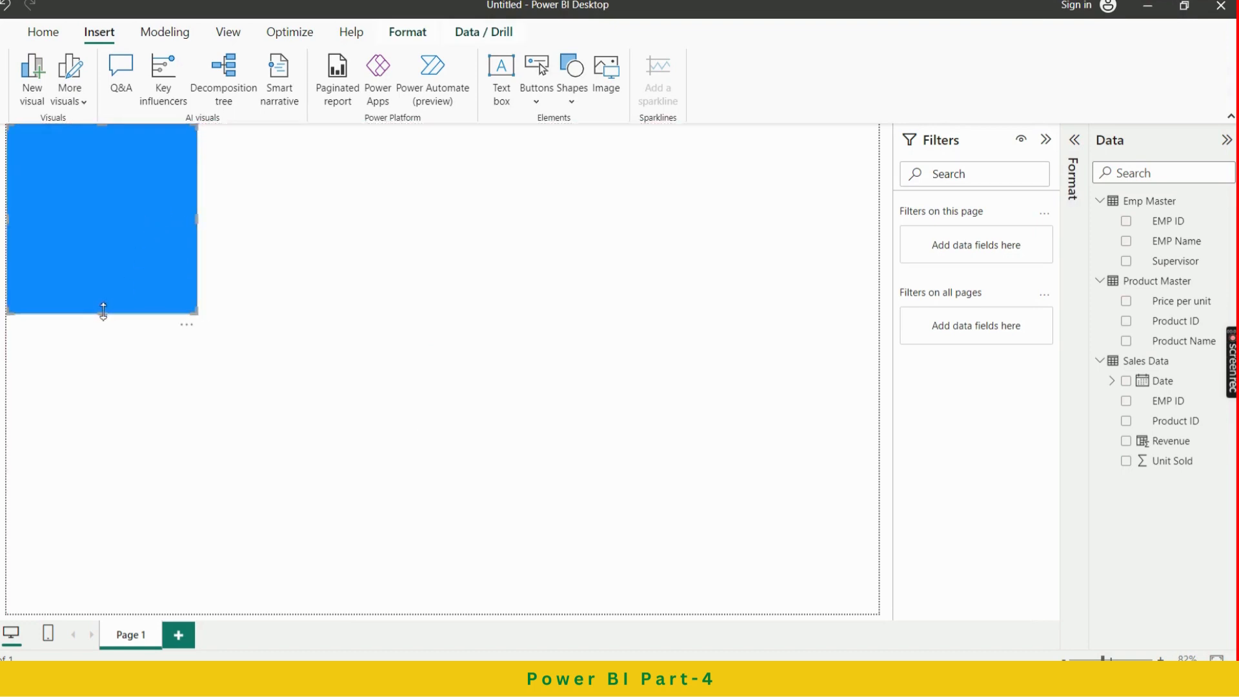
drag(102, 312, 879, 155)
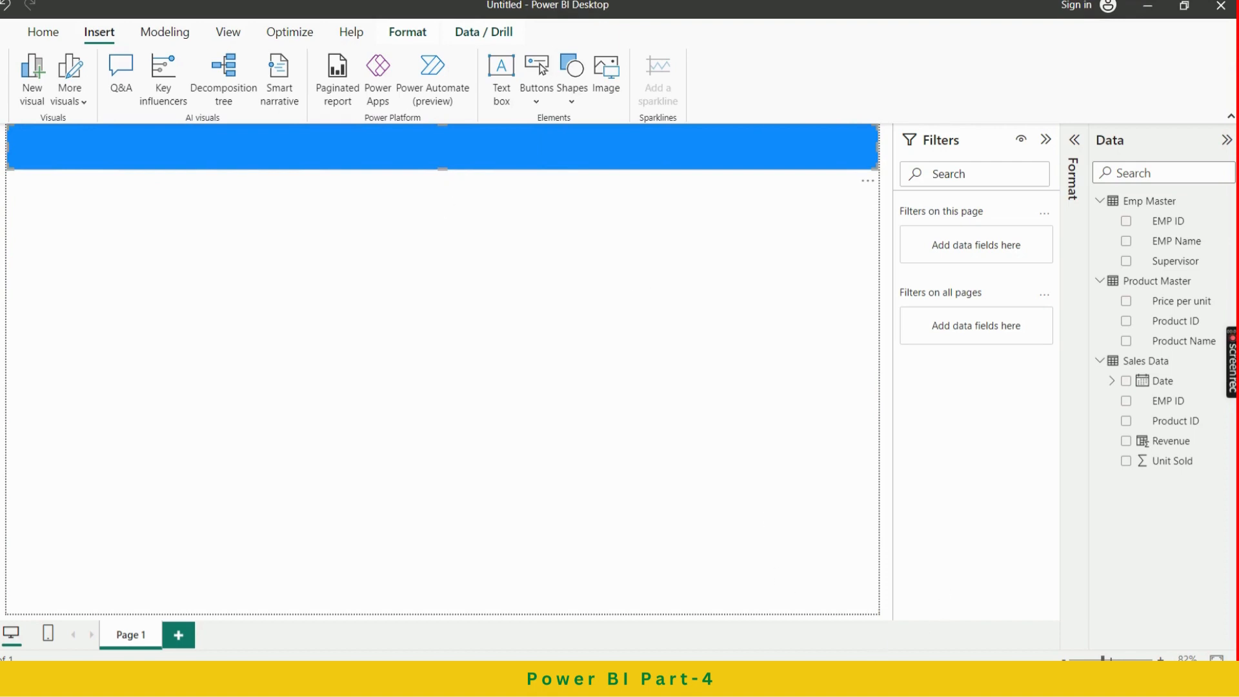
Switch to Chrome, search the web for color-hex in a new tab, and open the color-hex.org site
click(888, 678)
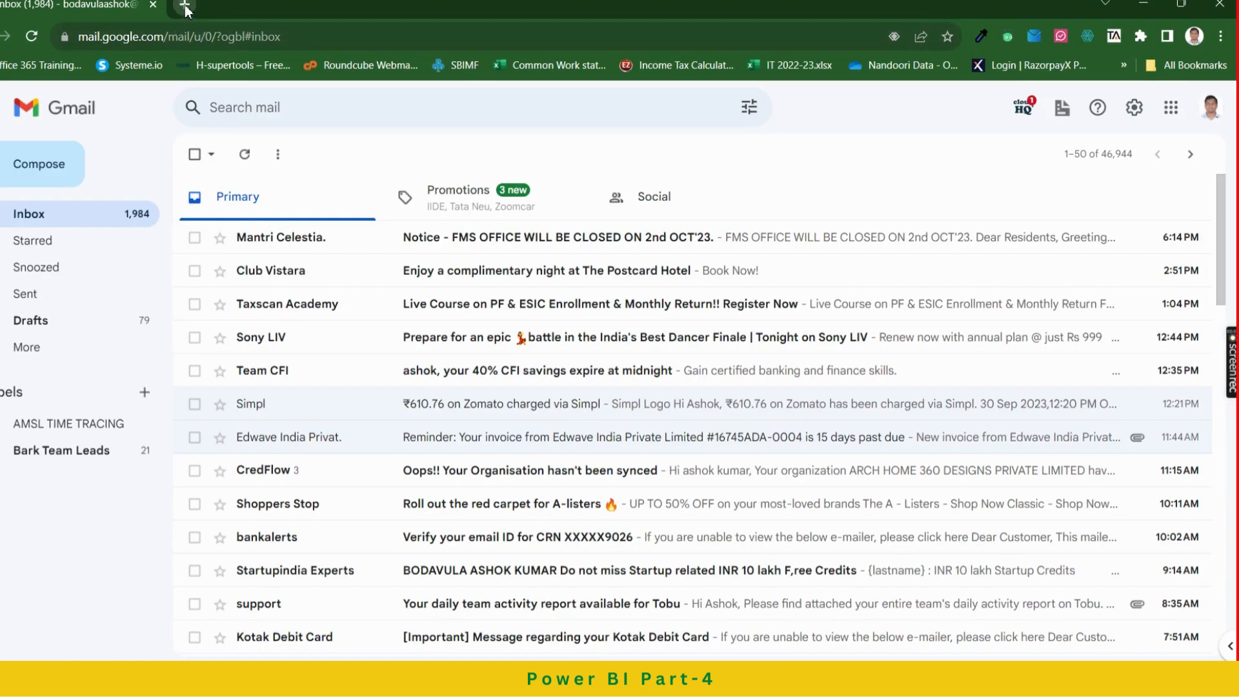
click(185, 6)
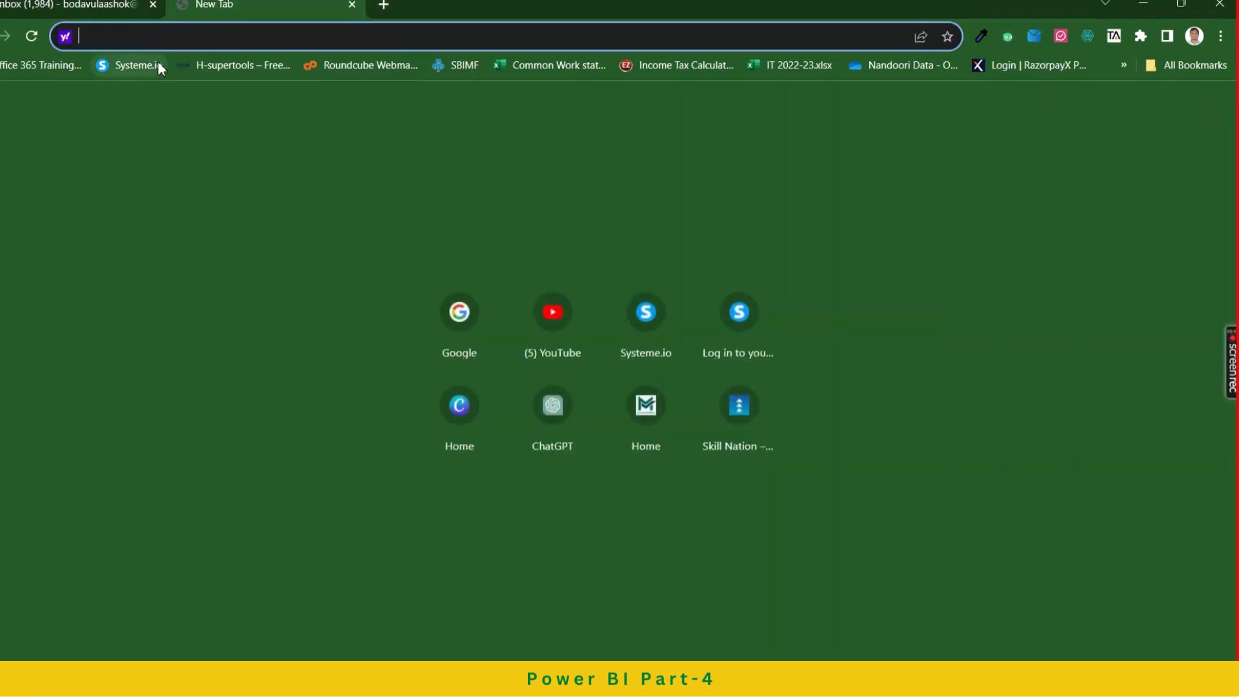
text(color-hex)
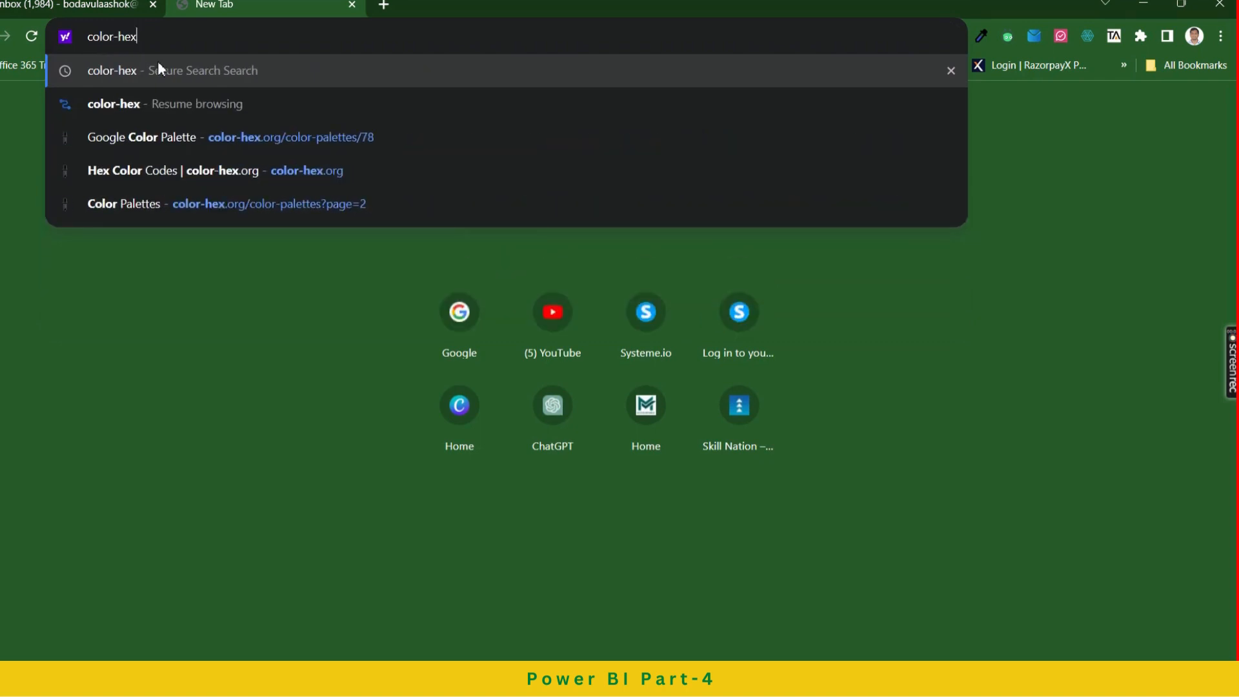
key(Return)
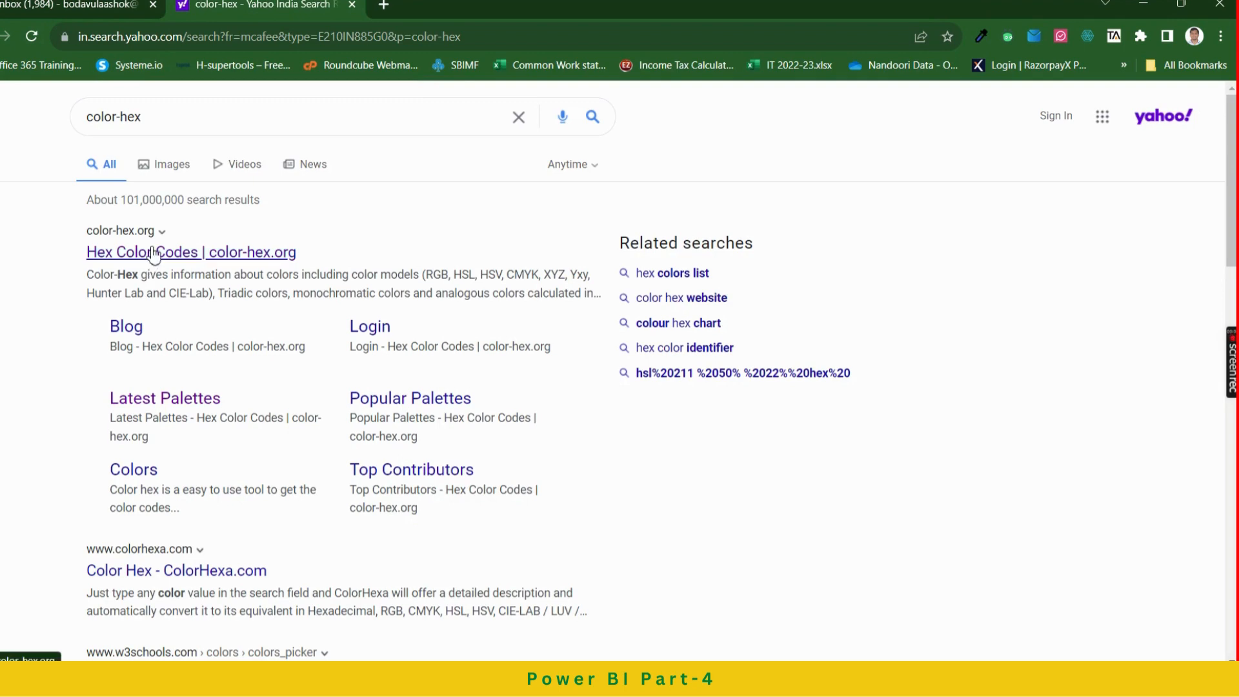
click(151, 254)
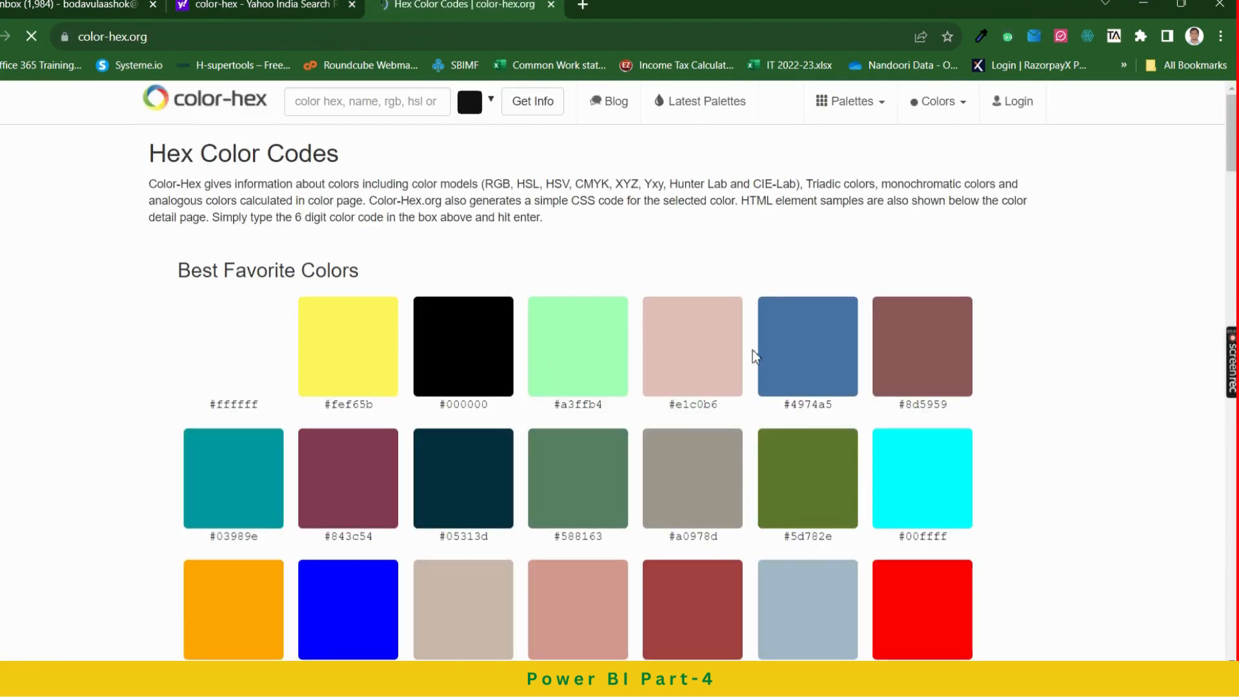
Look over the favorite colors on the color-hex home page, and open the site's latest palettes, dismissing the ad
scroll(561, 354, down, 8)
scroll(528, 431, down, 4)
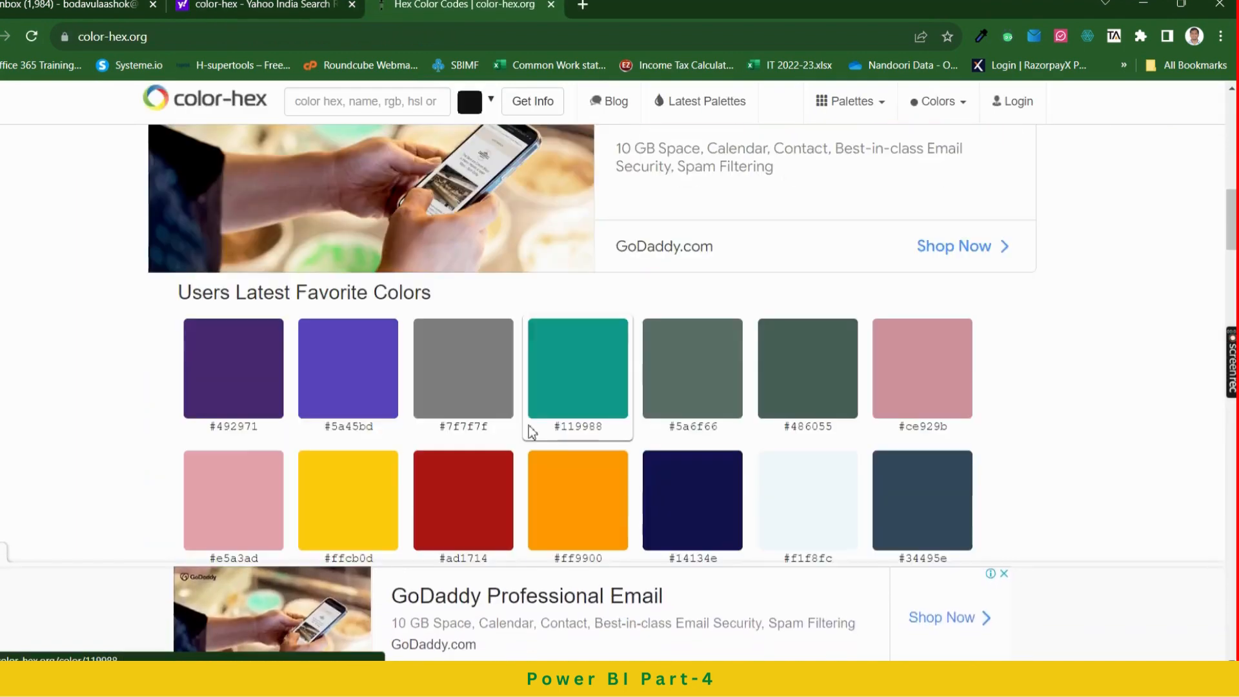
scroll(501, 432, up, 10)
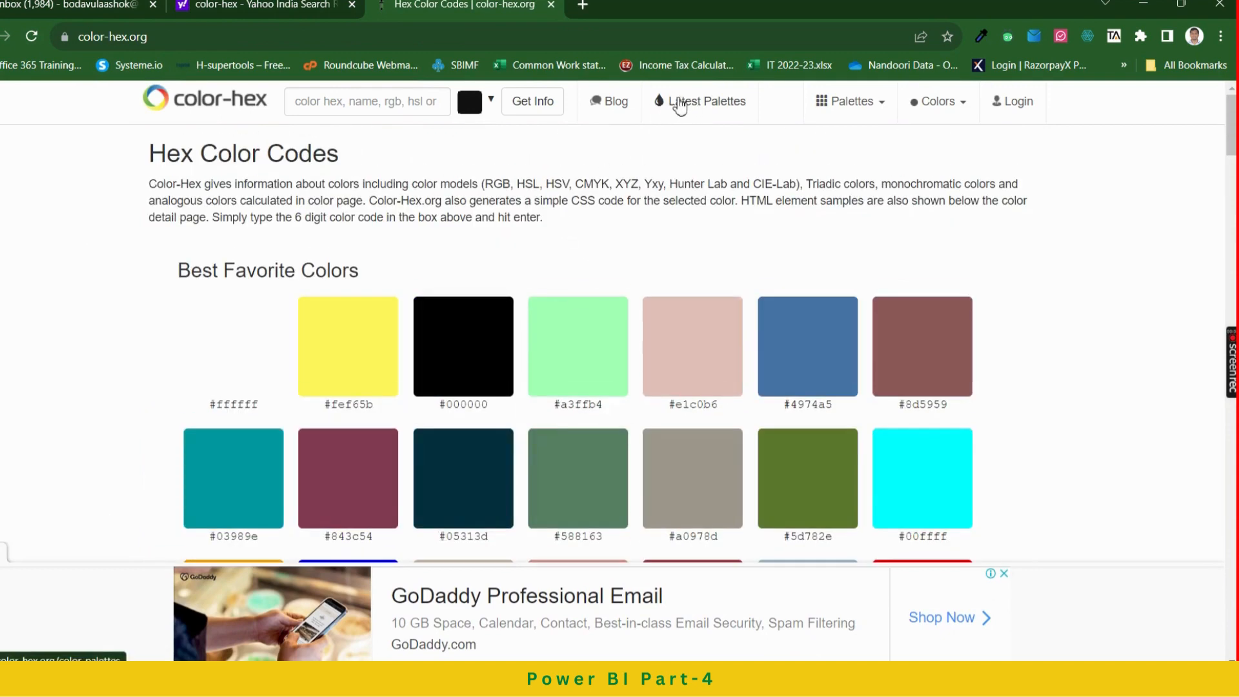
click(676, 115)
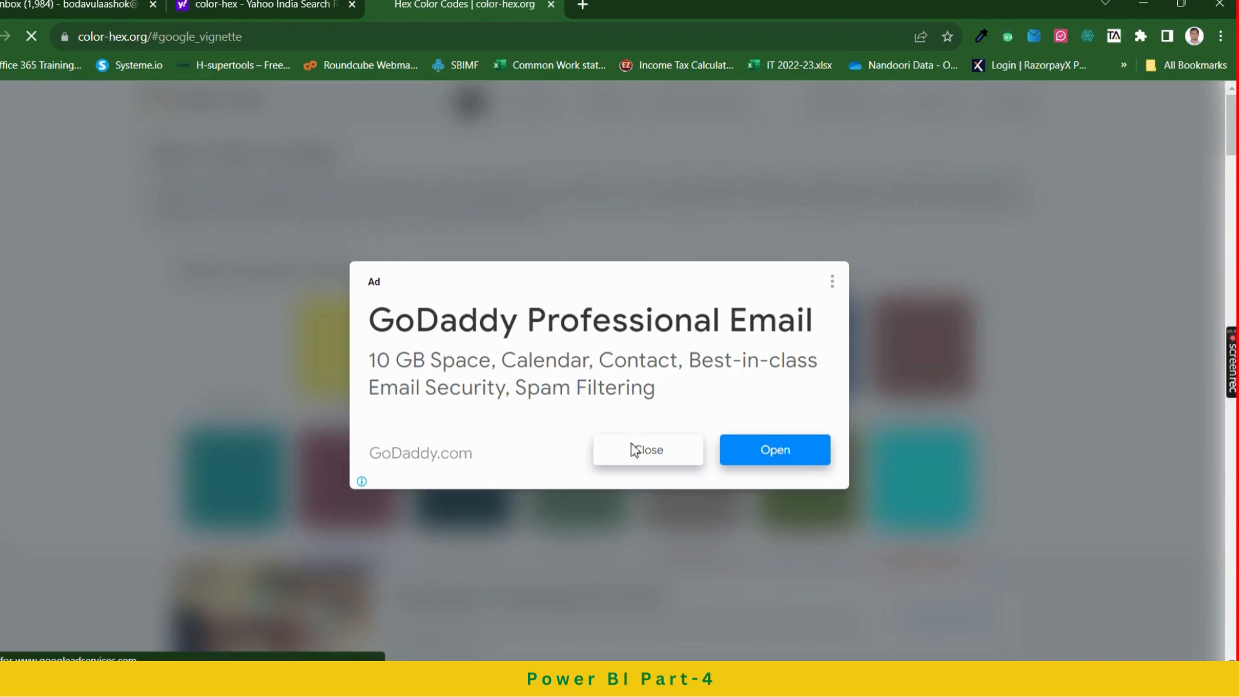
click(639, 450)
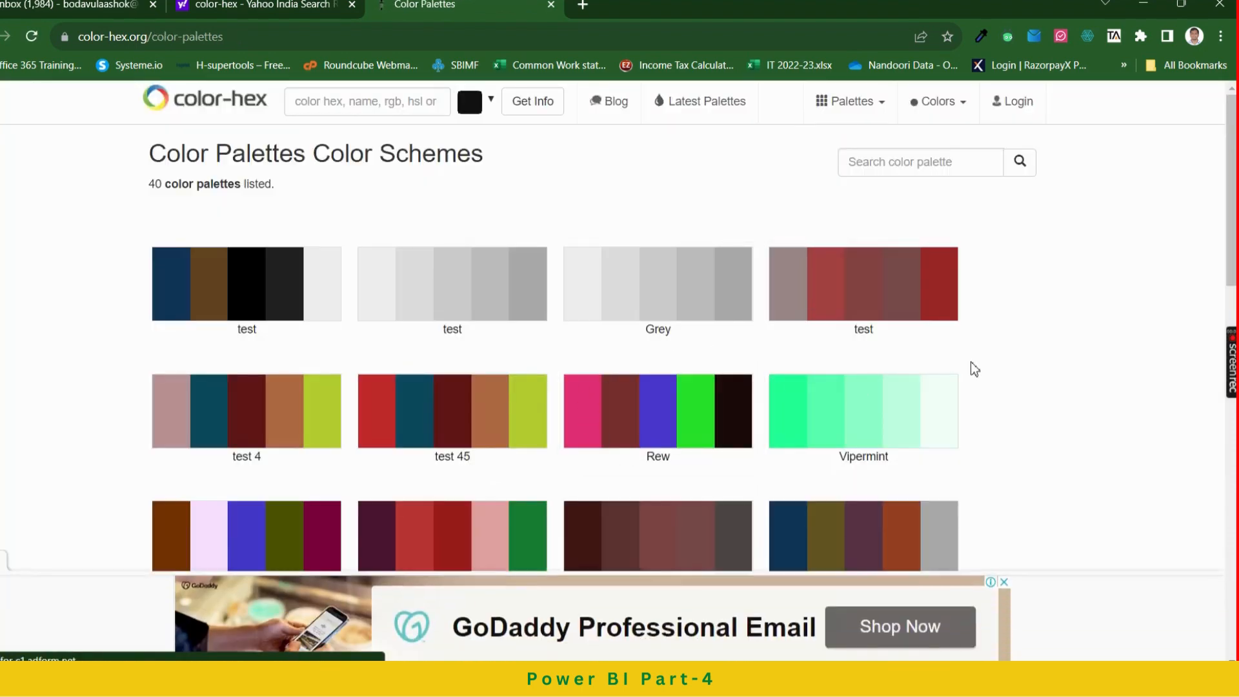
Examine the first page of color palettes for a scheme that suits the dashboard
scroll(971, 364, down, 3)
scroll(979, 369, up, 3)
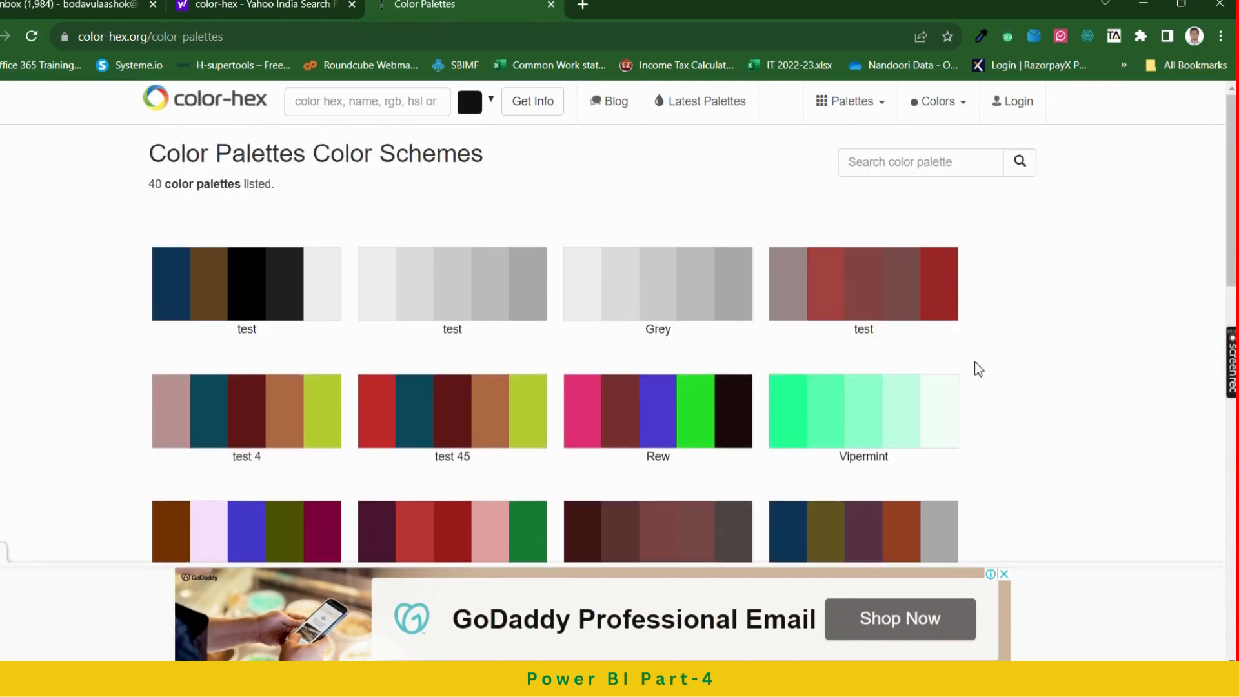
scroll(978, 372, down, 4)
scroll(978, 372, down, 10)
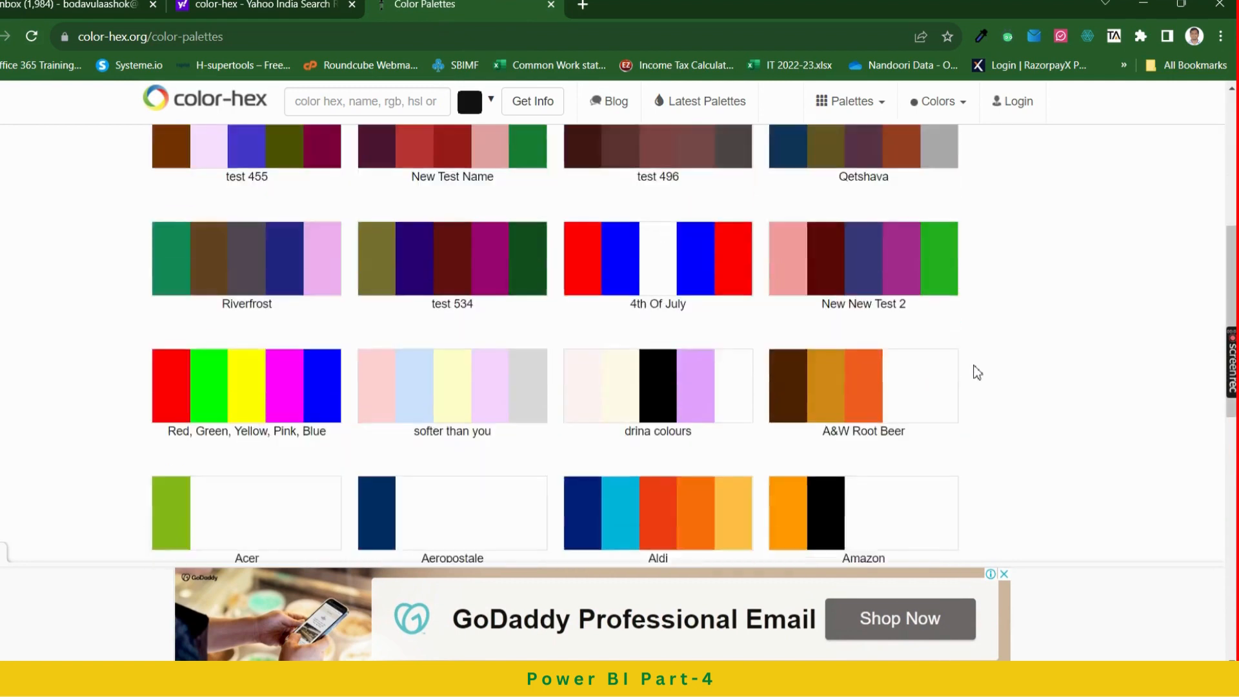
scroll(978, 372, down, 4)
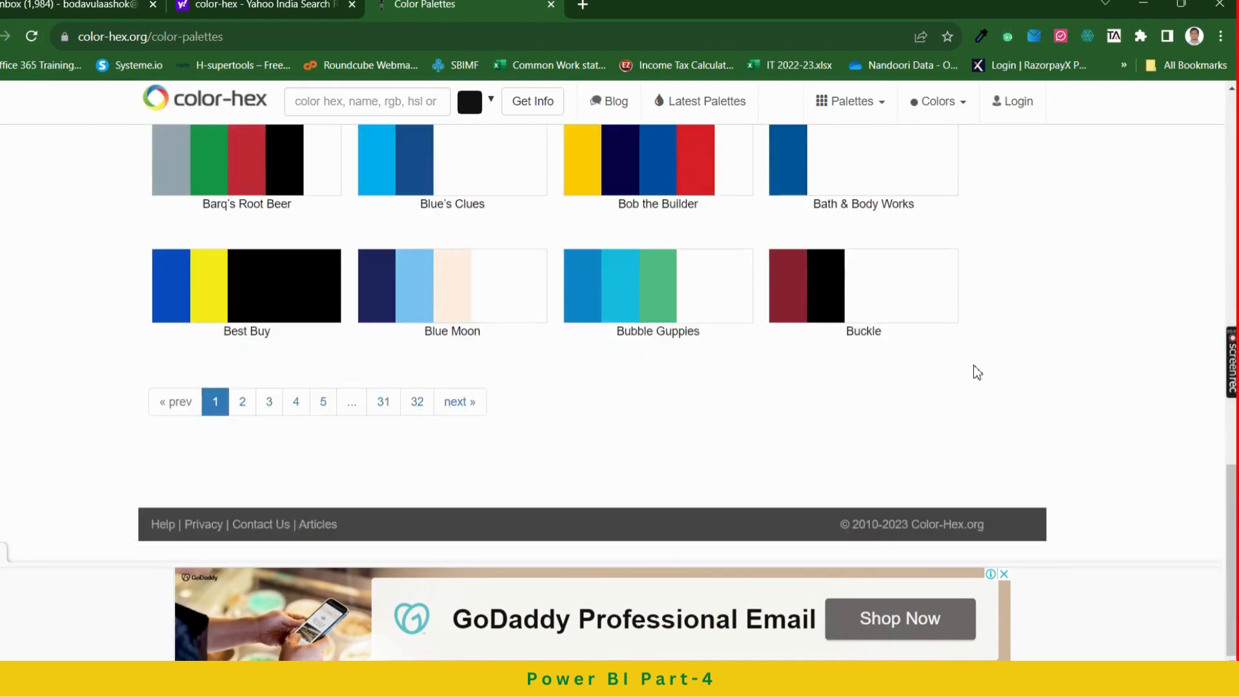
scroll(978, 372, up, 15)
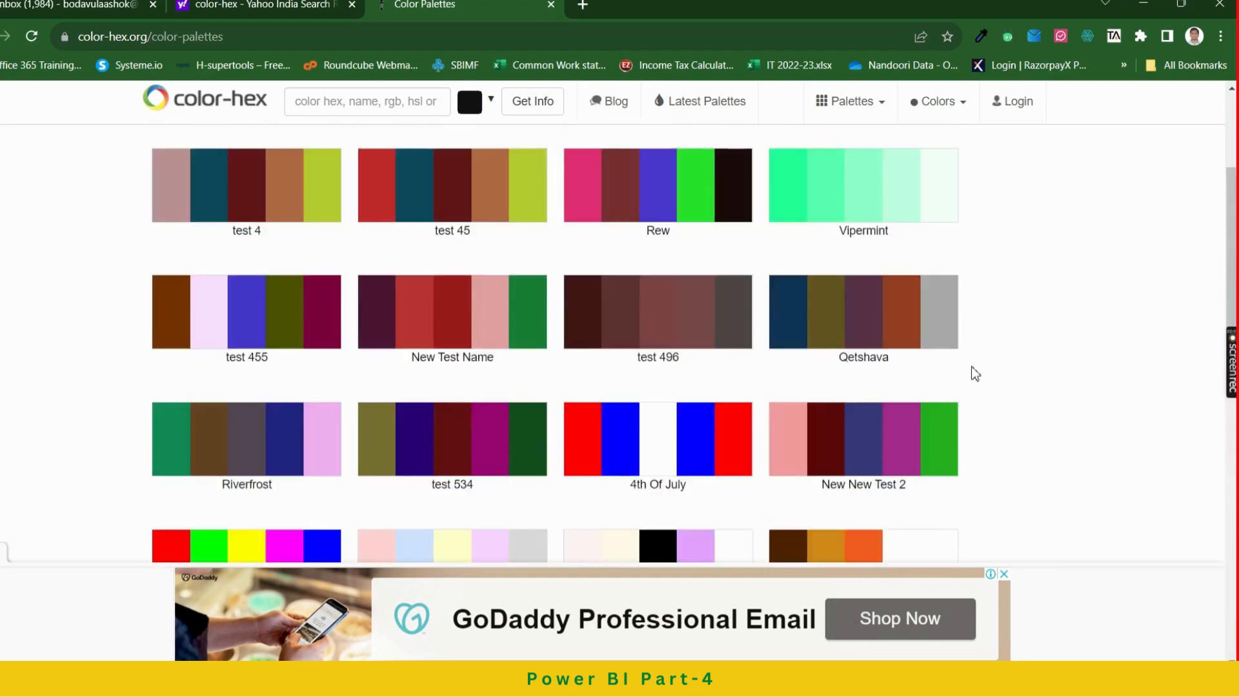
scroll(972, 367, down, 1)
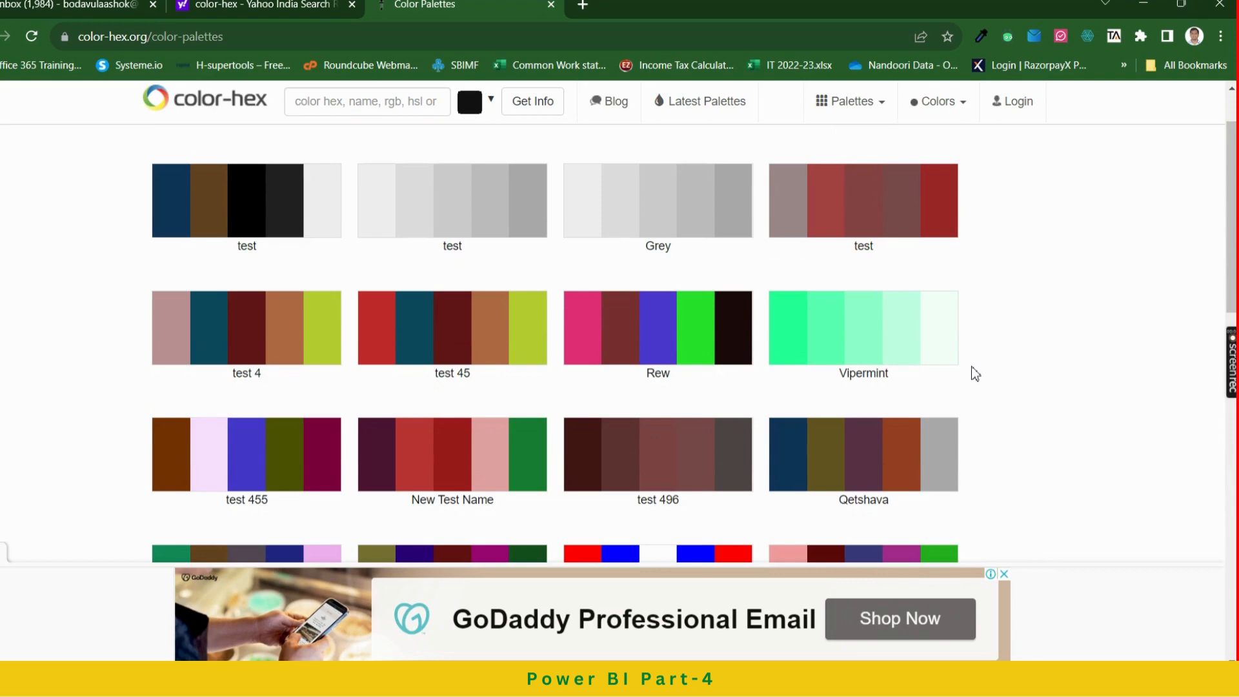
scroll(971, 367, down, 8)
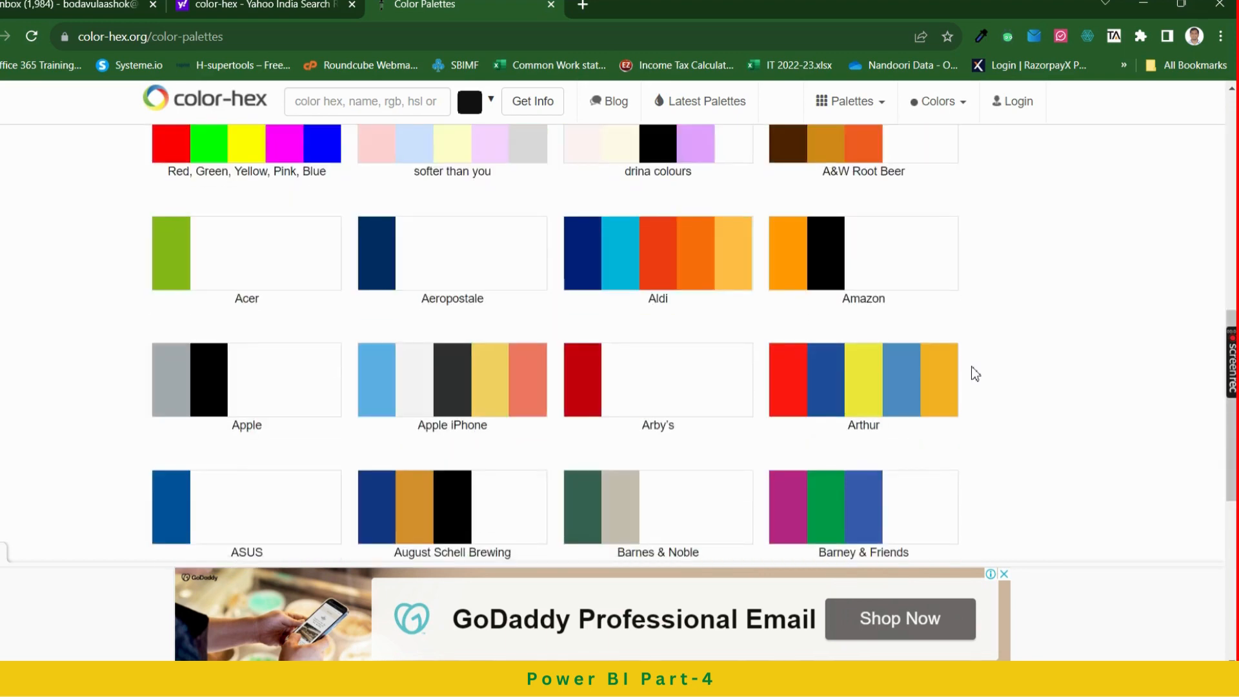
scroll(971, 366, down, 2)
scroll(971, 366, up, 2)
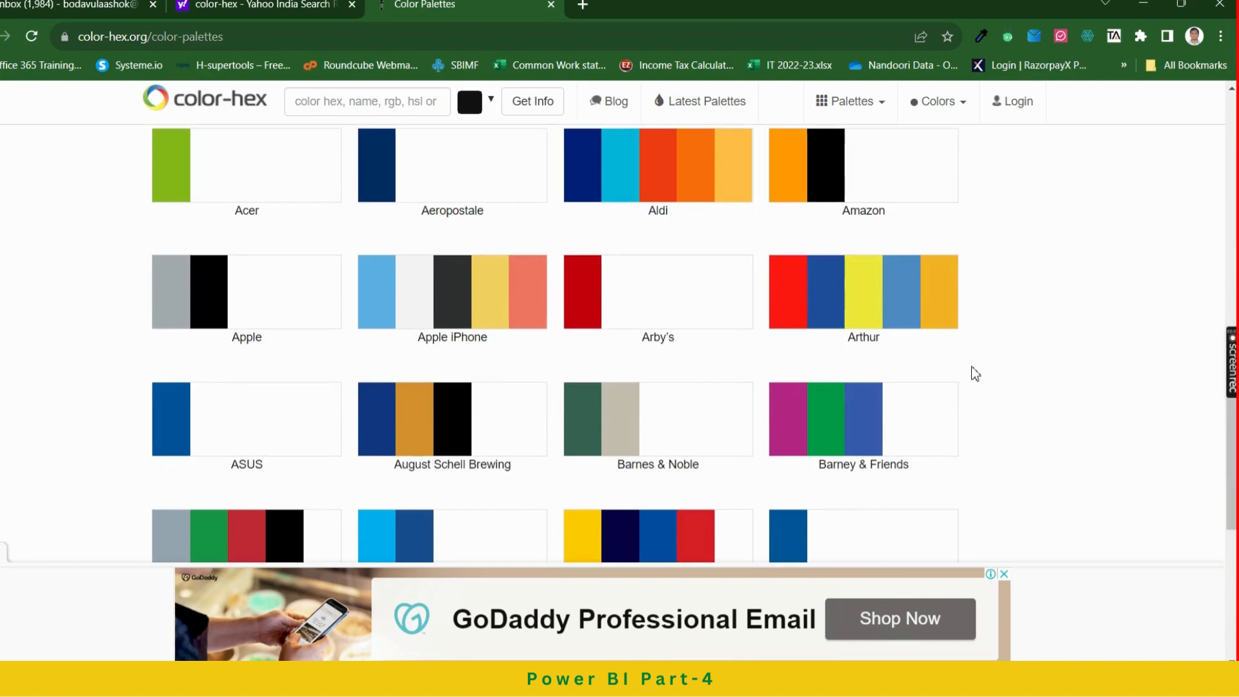
scroll(971, 366, down, 2)
scroll(971, 366, down, 4)
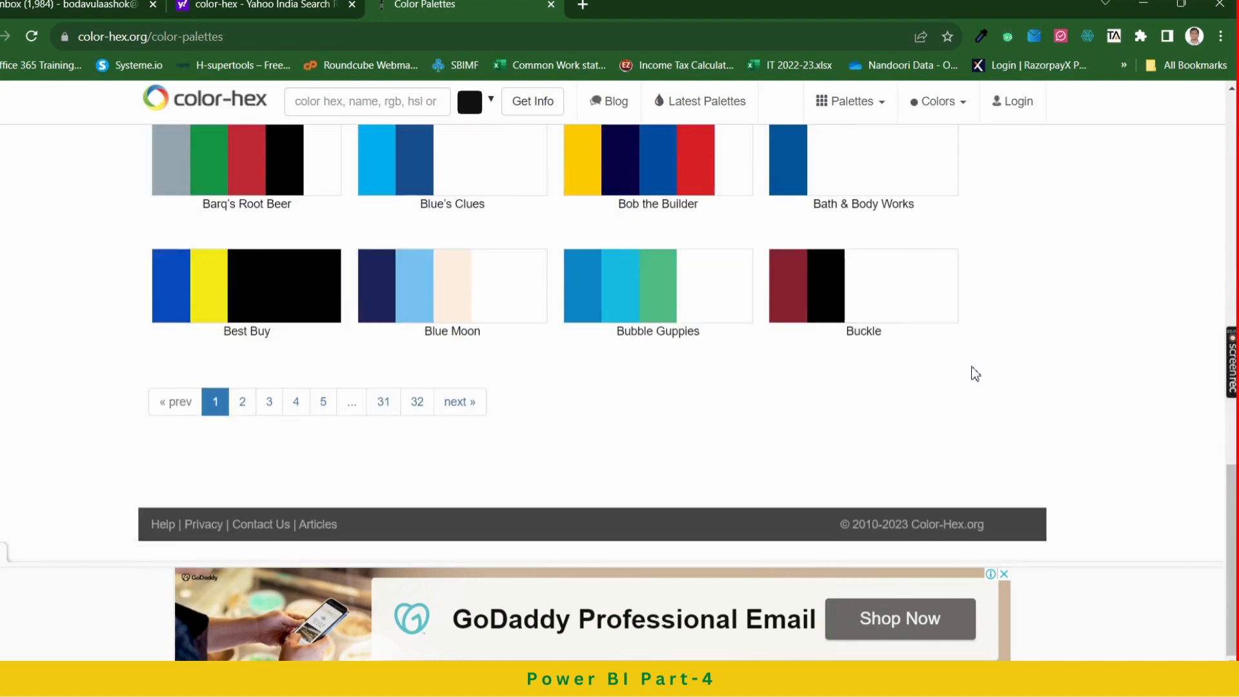
Open page 2 of the color palettes and examine the brand color schemes listed there
click(242, 402)
scroll(689, 398, down, 5)
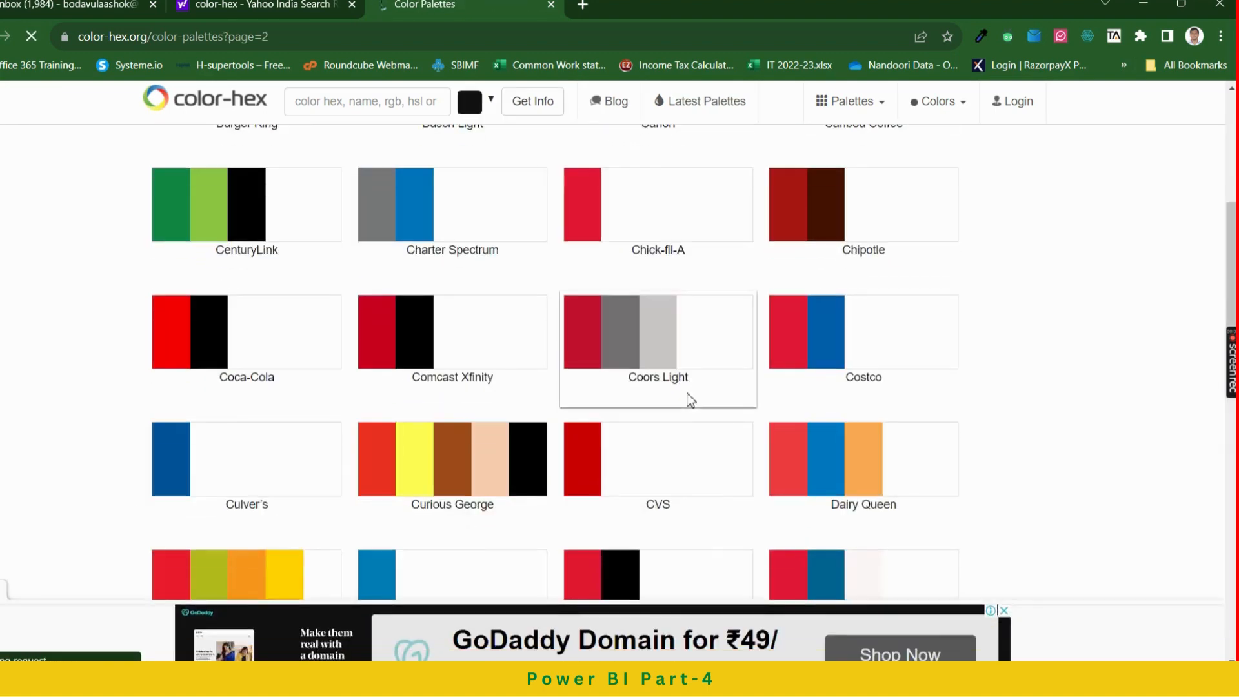
scroll(691, 400, up, 5)
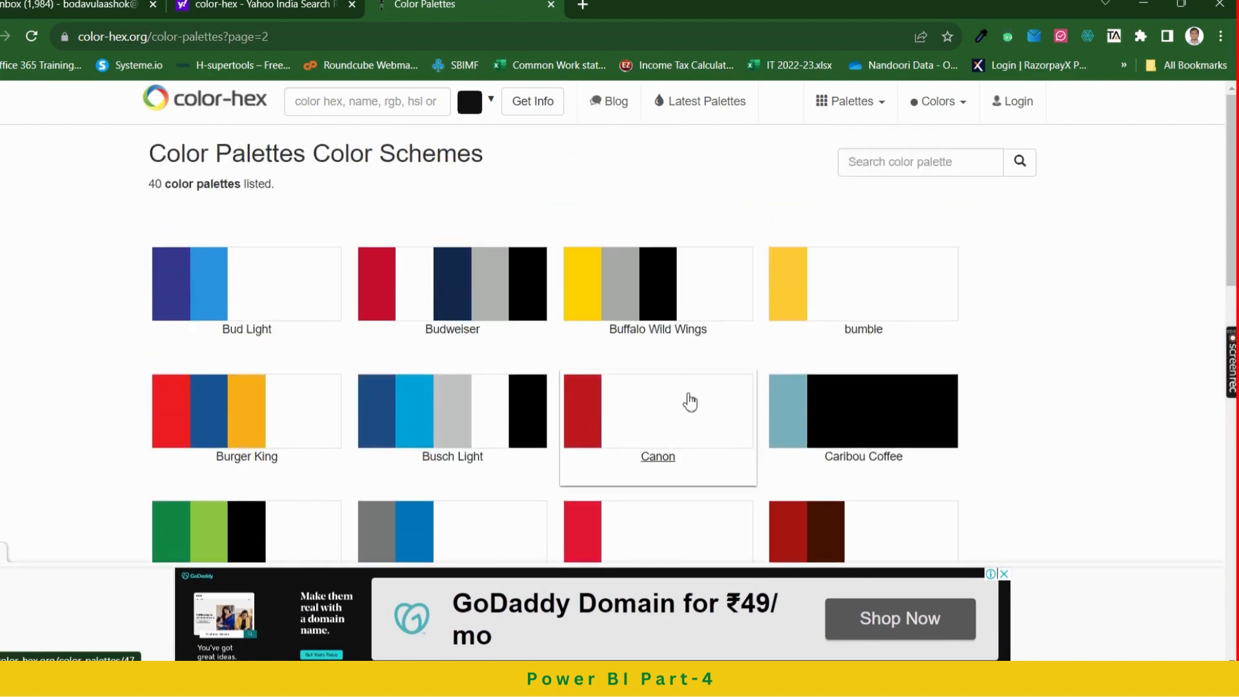
scroll(691, 401, down, 3)
scroll(690, 400, down, 8)
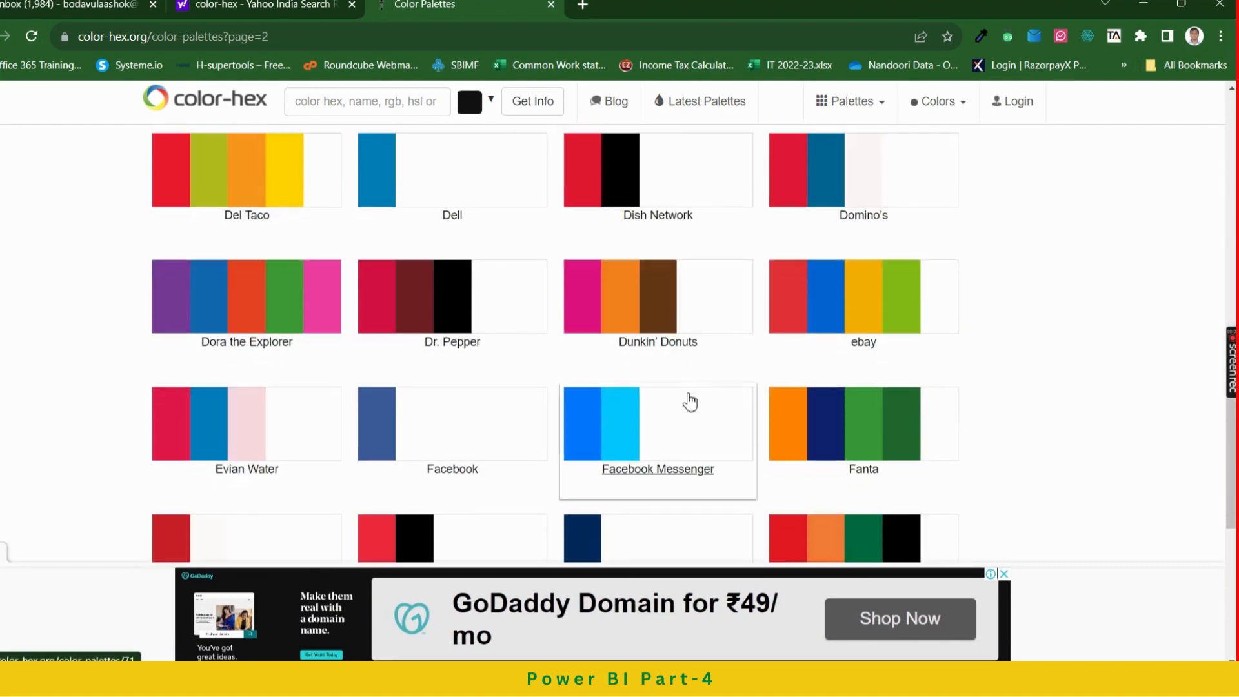
scroll(689, 399, down, 5)
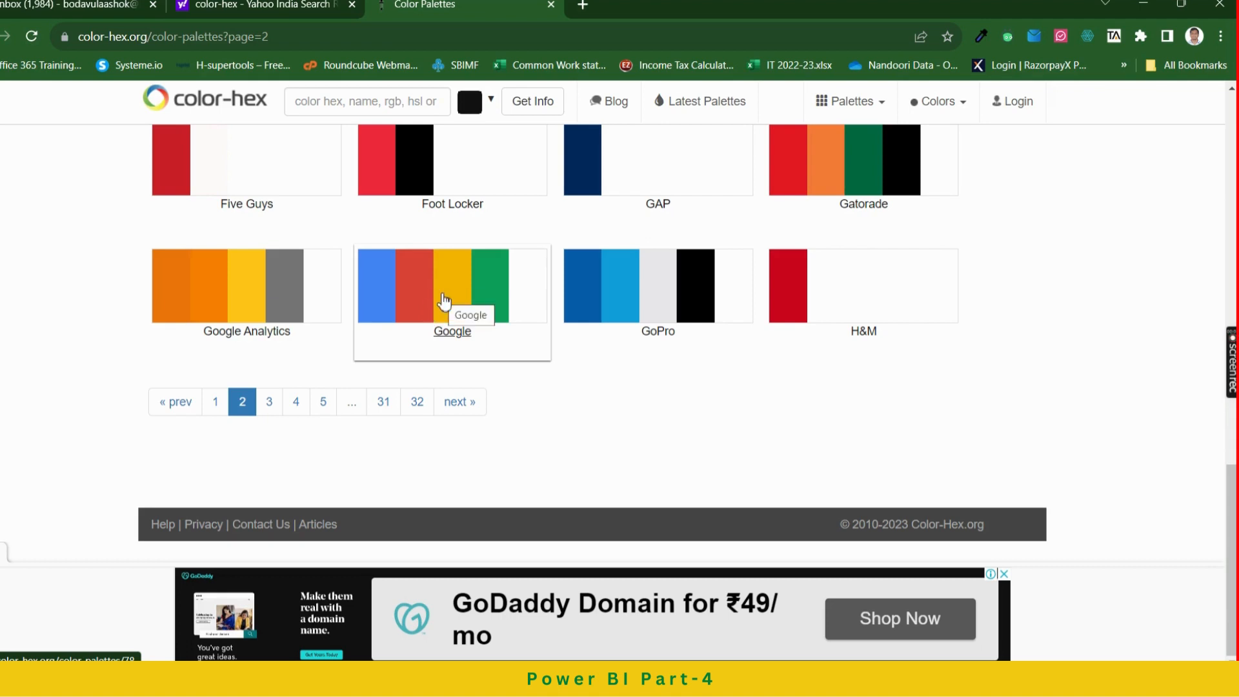
scroll(444, 302, up, 5)
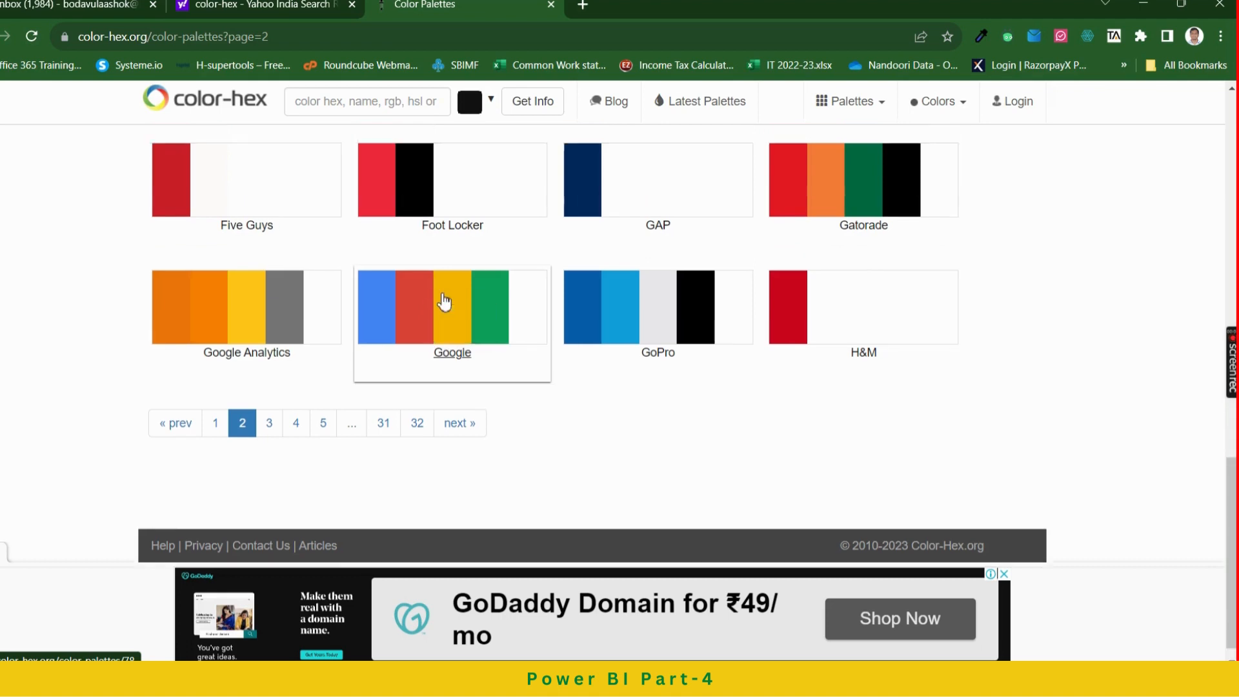
scroll(444, 301, down, 4)
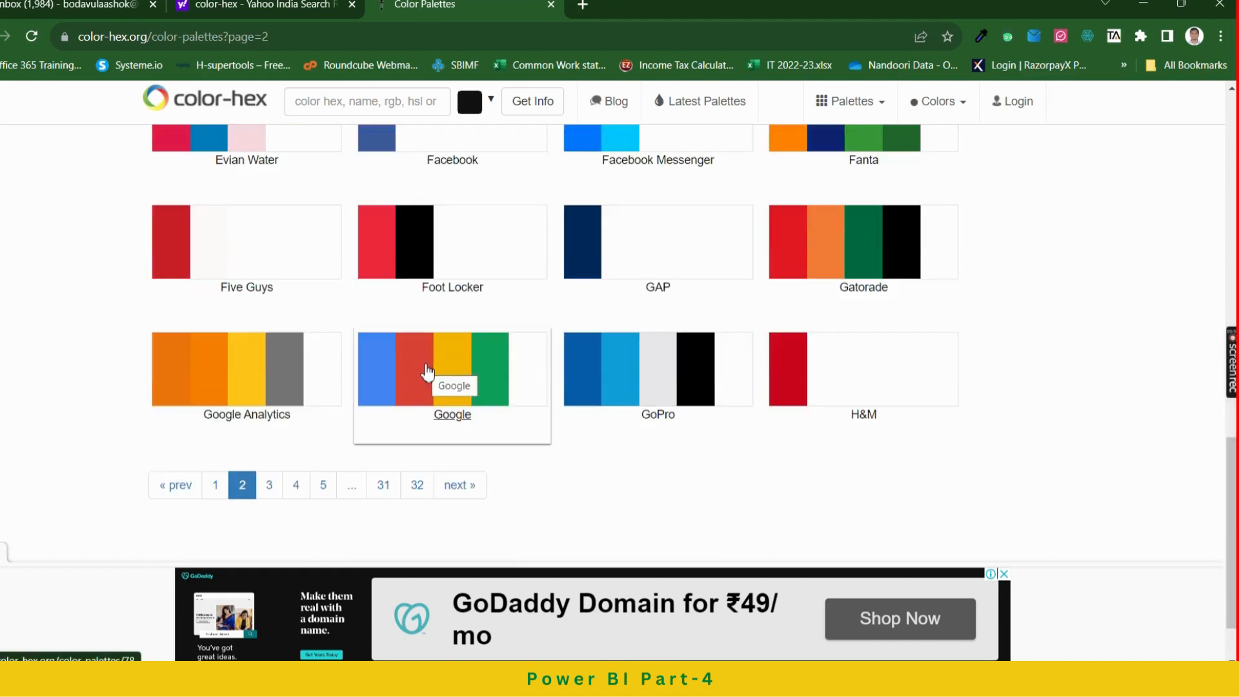
scroll(426, 371, up, 3)
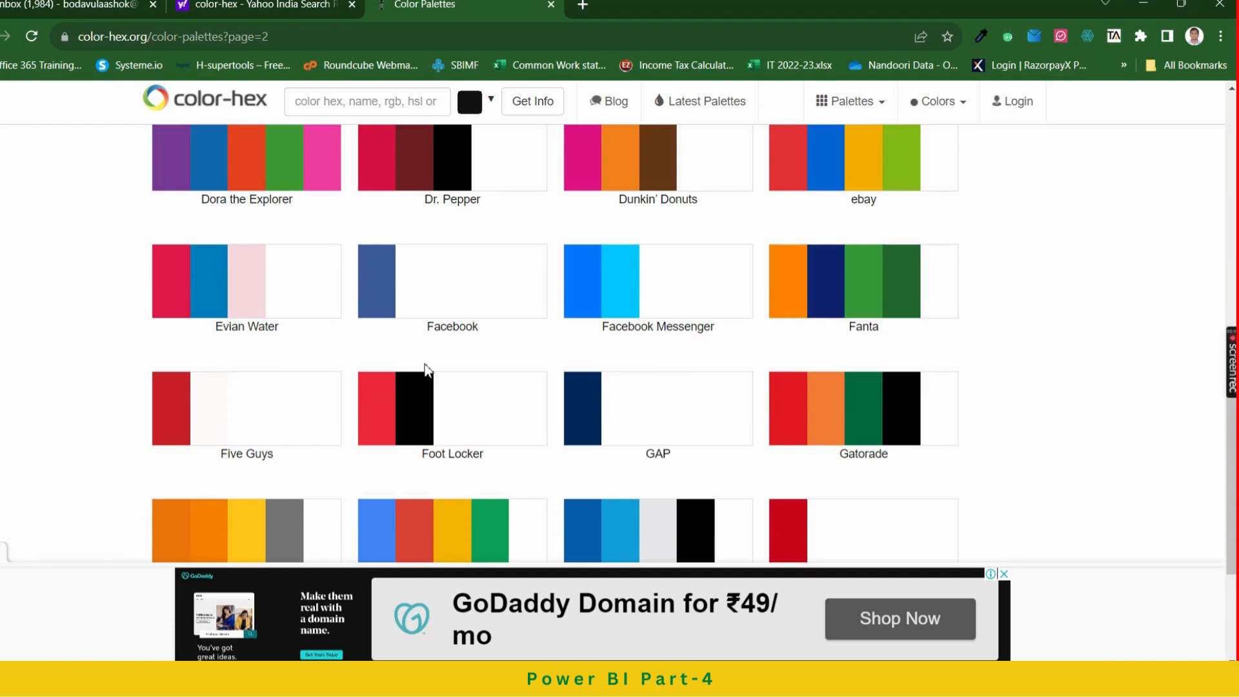
scroll(426, 371, up, 4)
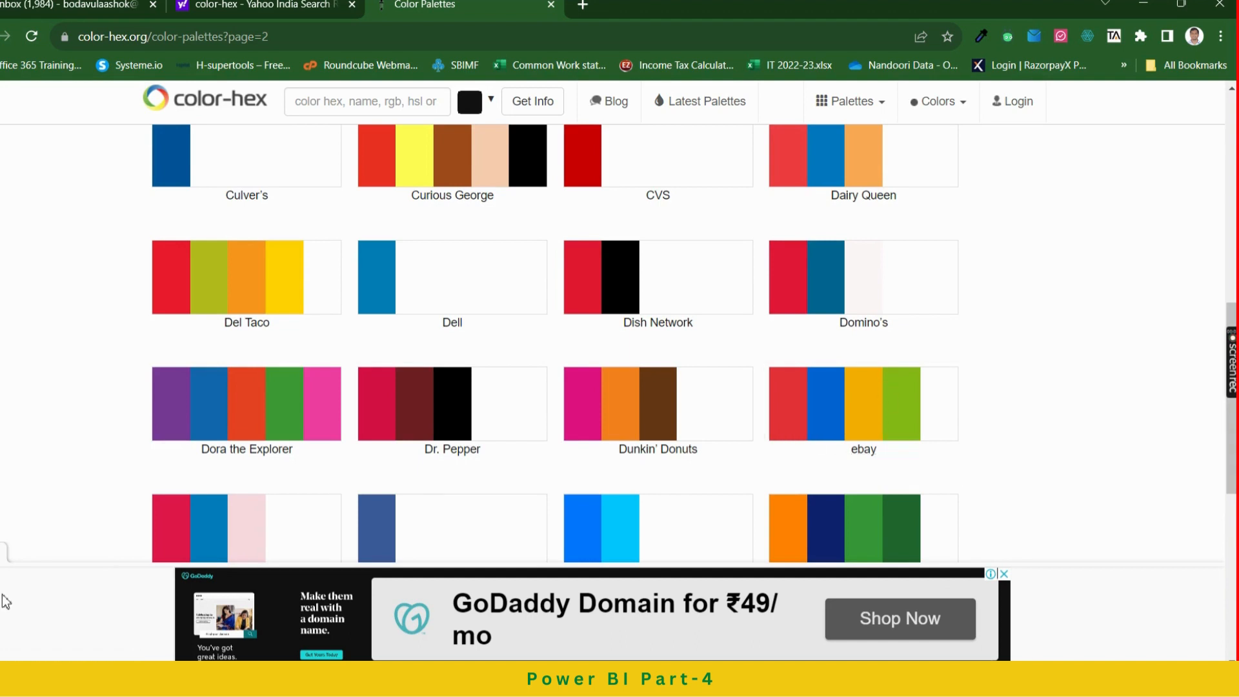
scroll(268, 443, down, 3)
scroll(270, 448, up, 2)
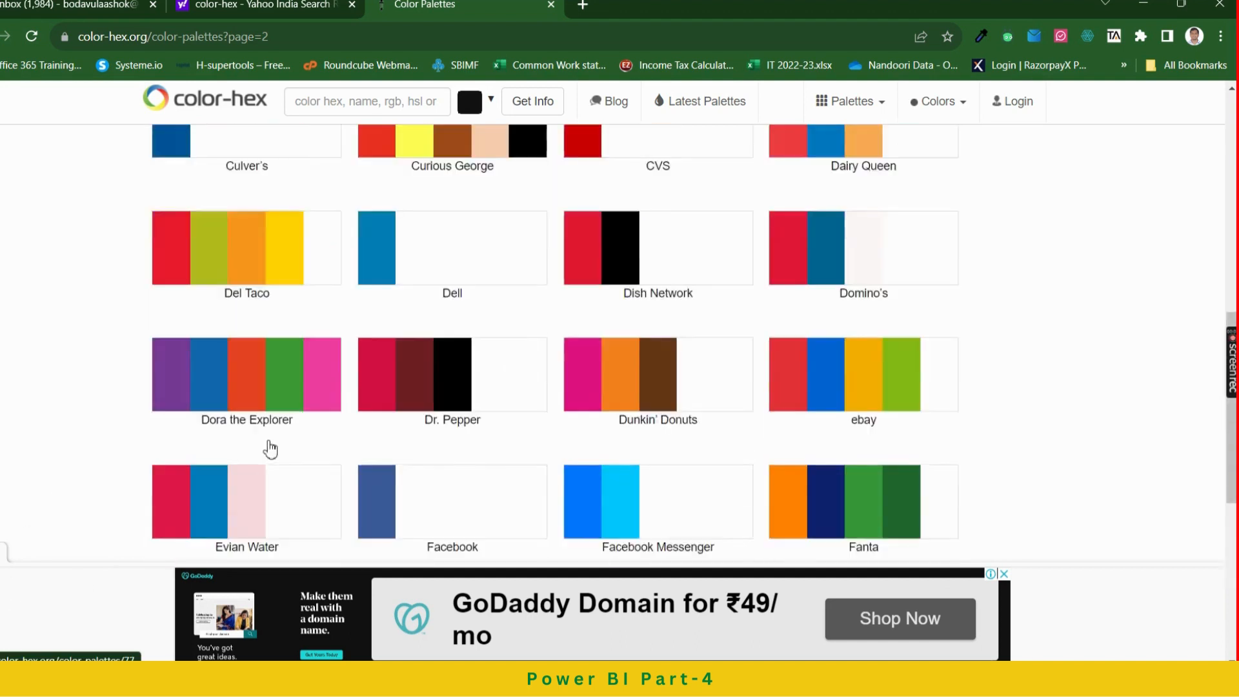
Open the Google color palette from page 2 and view the hex codes of its colors
scroll(268, 445, up, 10)
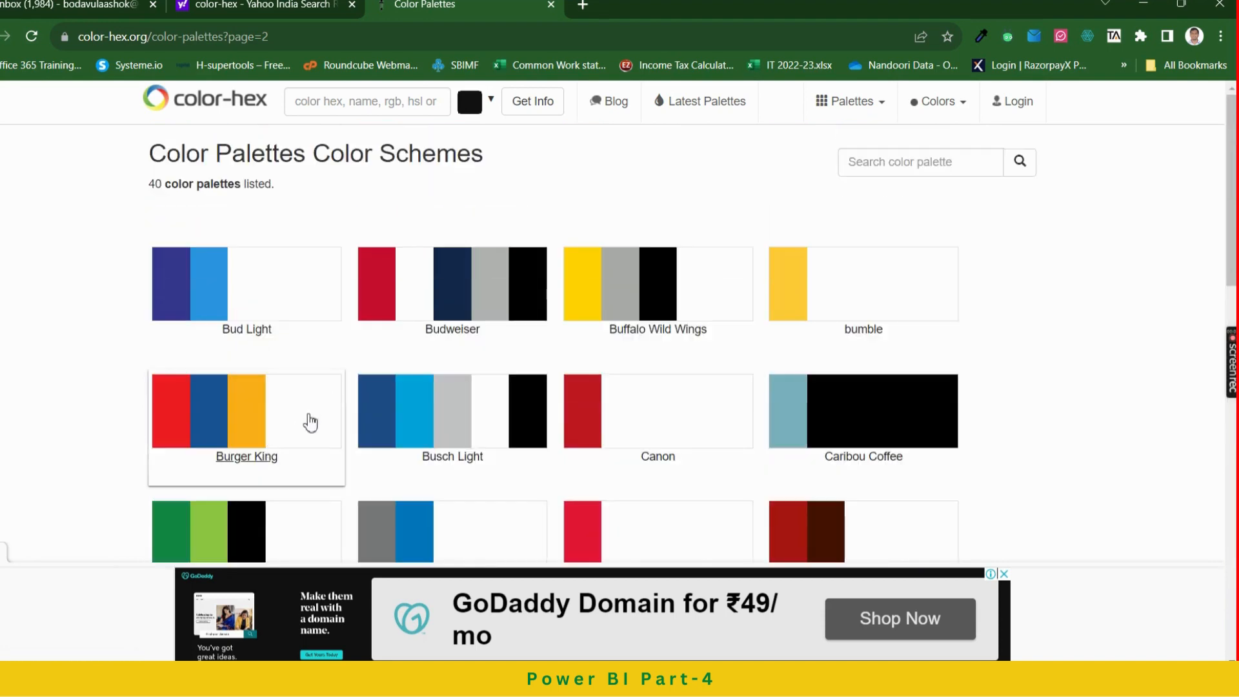
scroll(368, 389, down, 5)
scroll(370, 389, down, 3)
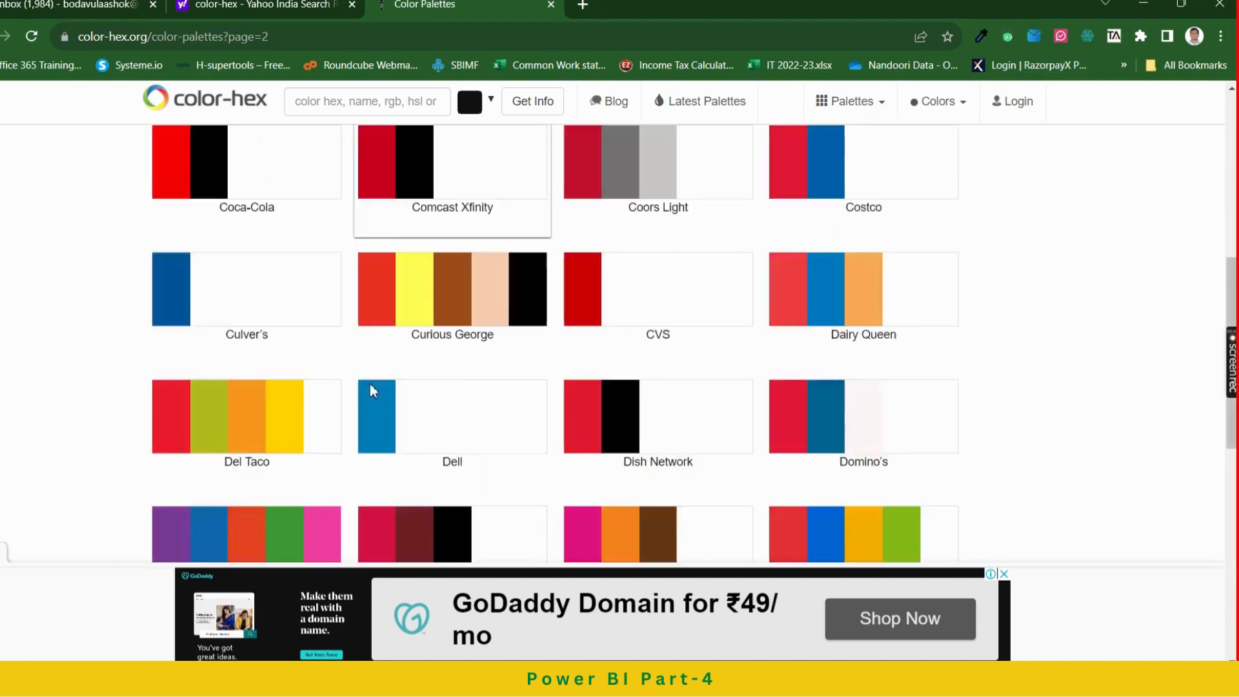
scroll(373, 391, down, 10)
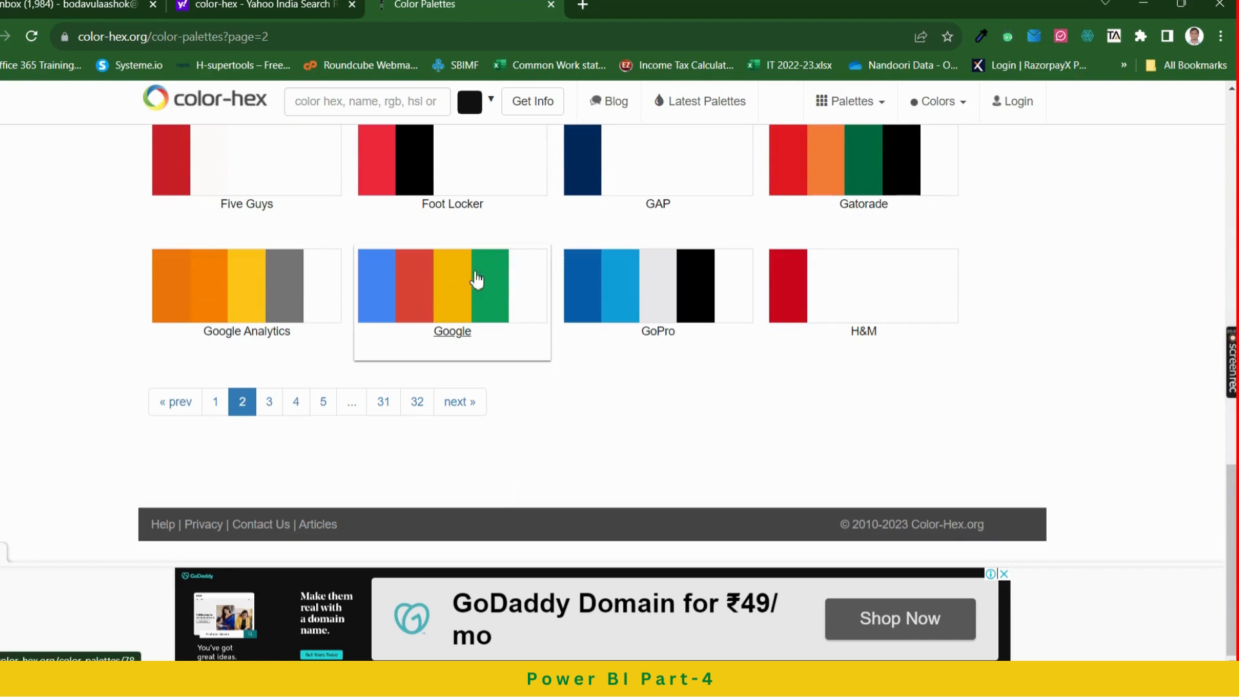
click(485, 278)
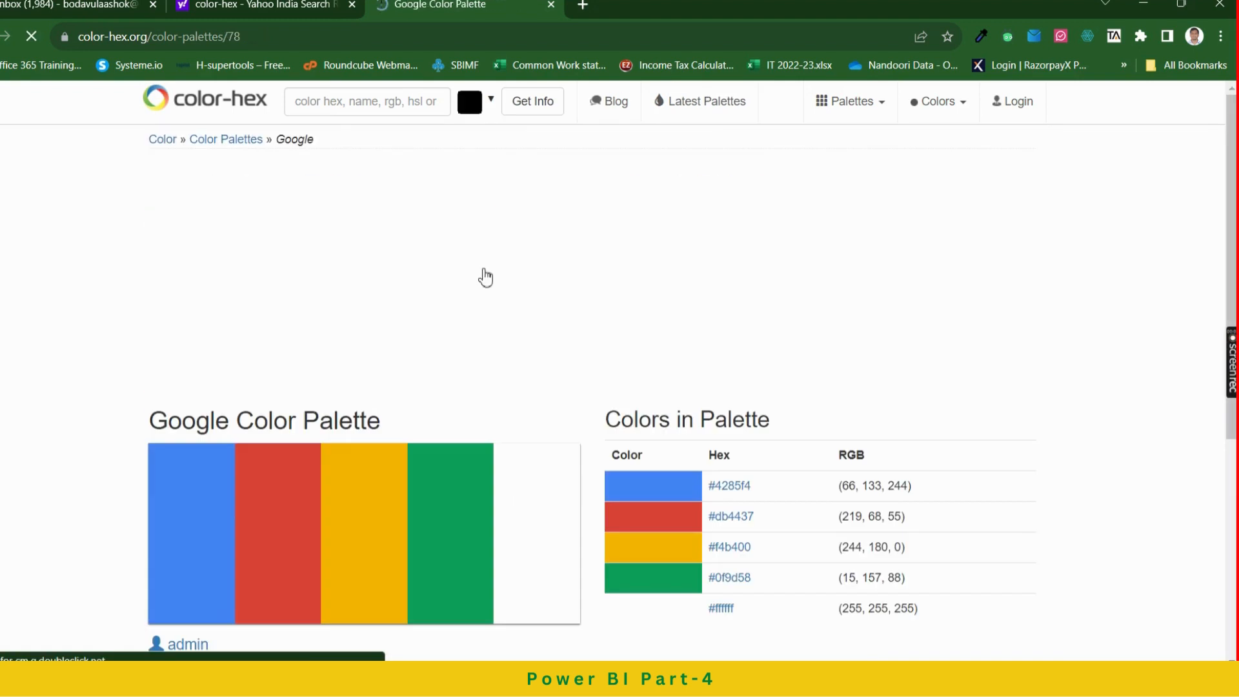
scroll(754, 312, down, 2)
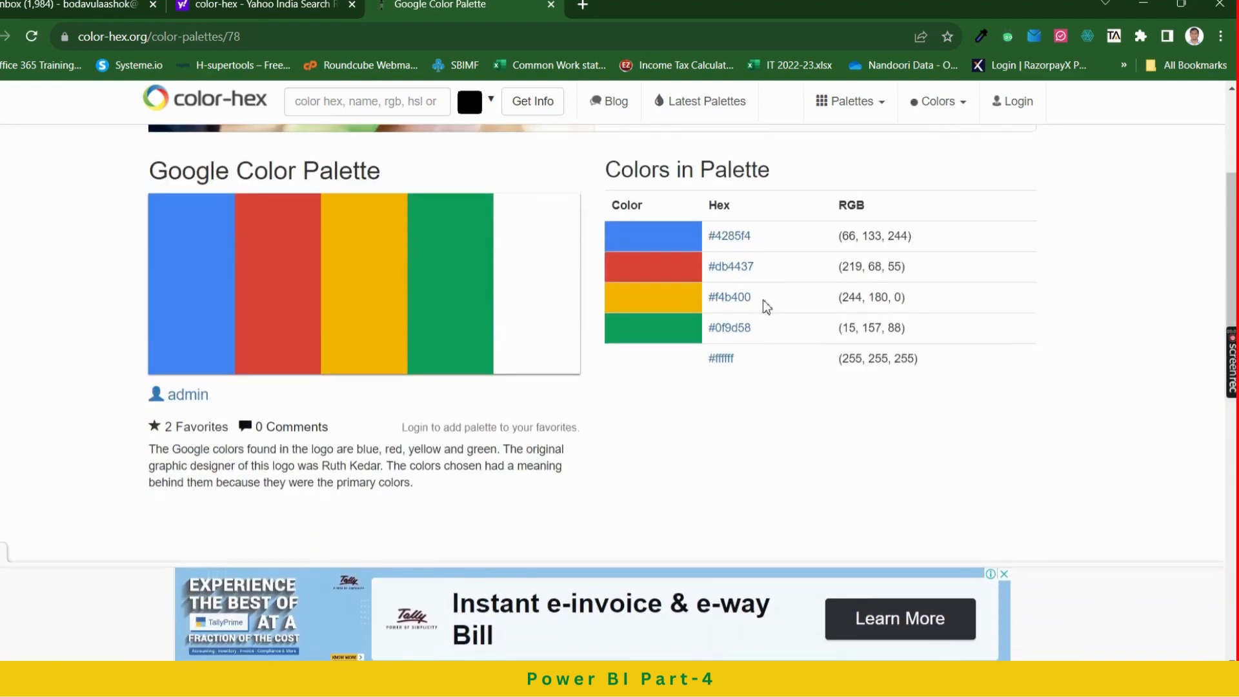
Switch back to Power BI Desktop and collapse the Filters pane to free space beside the report page
key(alt+Tab)
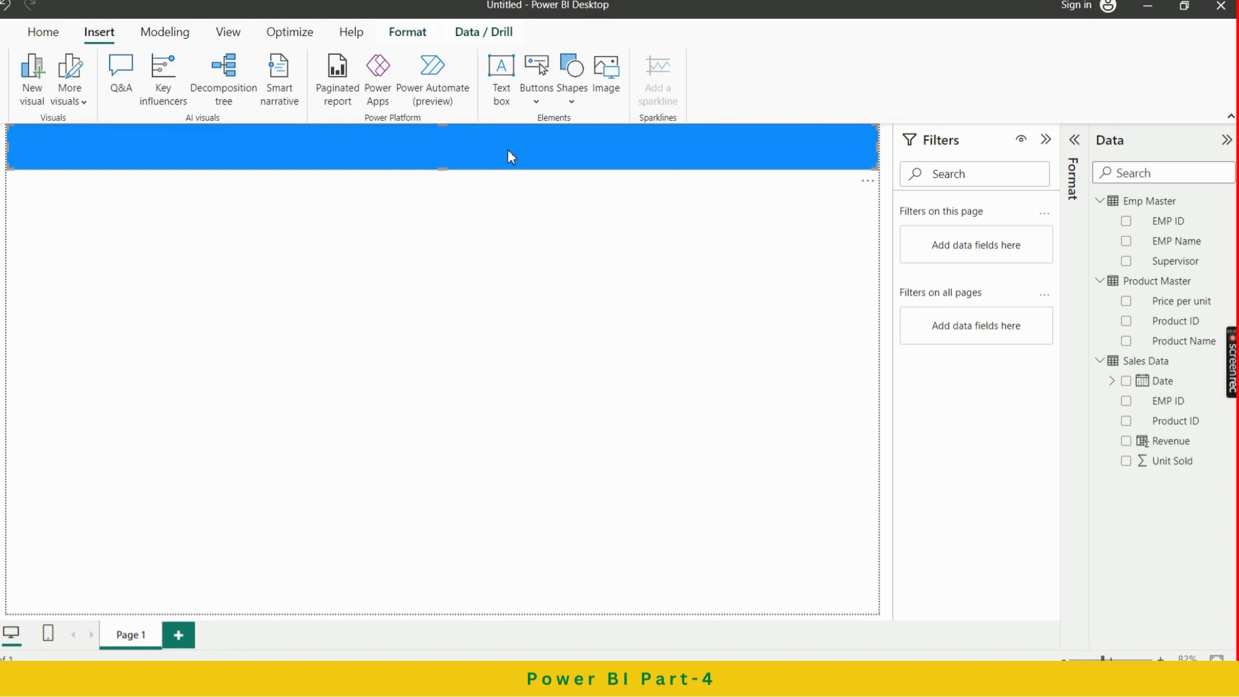
click(1045, 140)
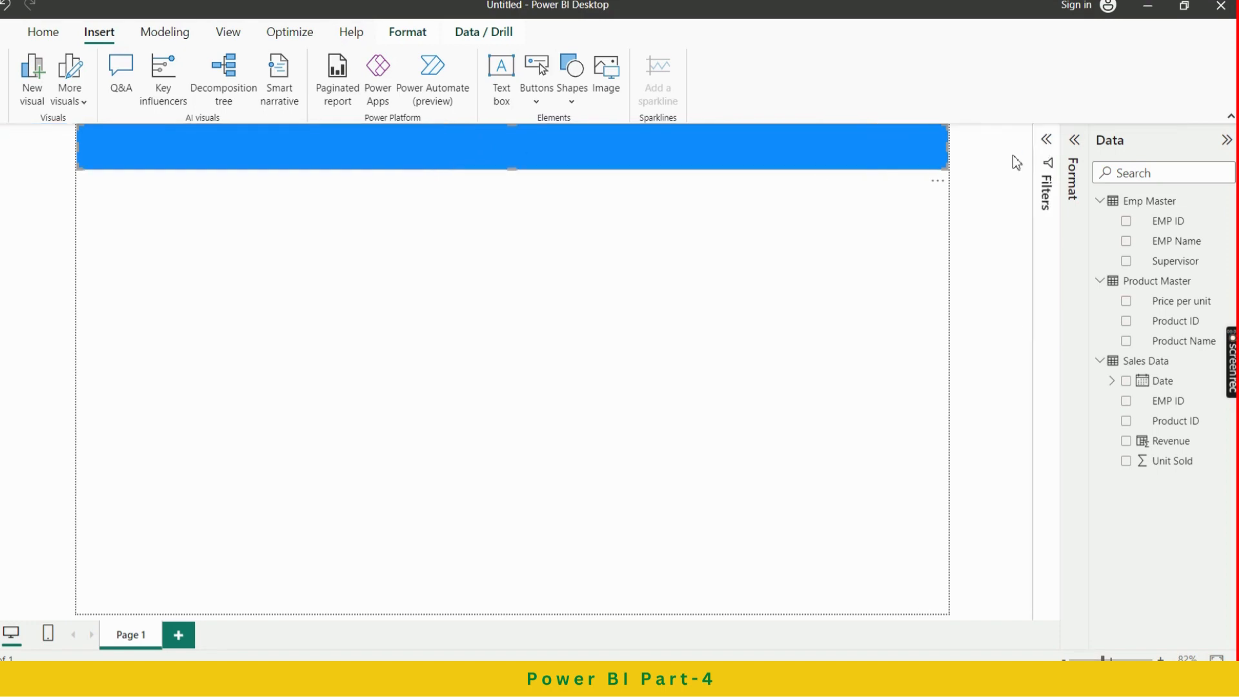
click(1046, 140)
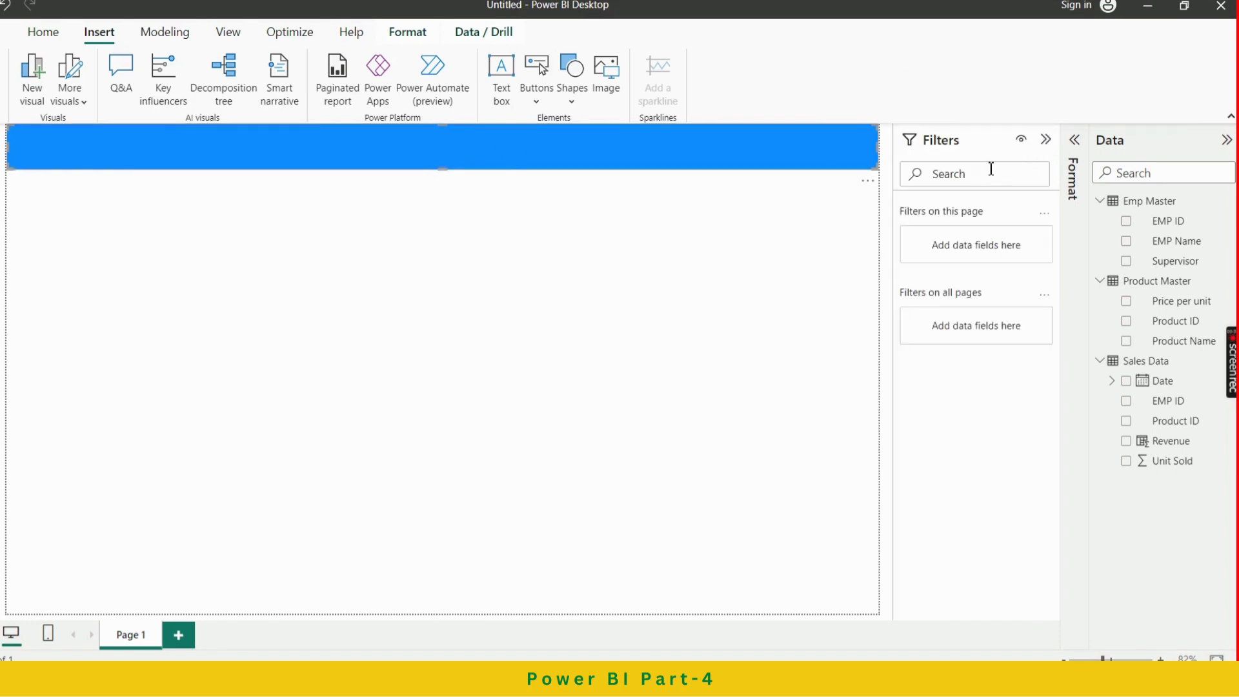
click(1045, 140)
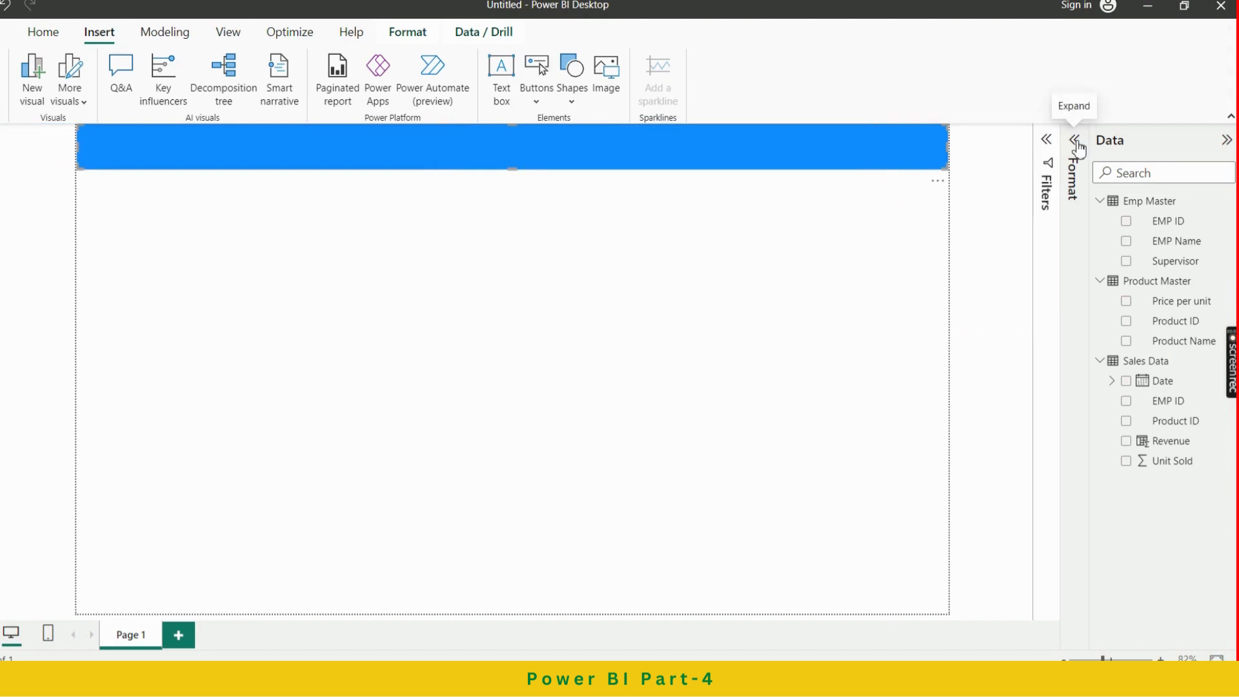
Open the custom color settings for the fill of the blue banner rectangle across the report page
click(1076, 141)
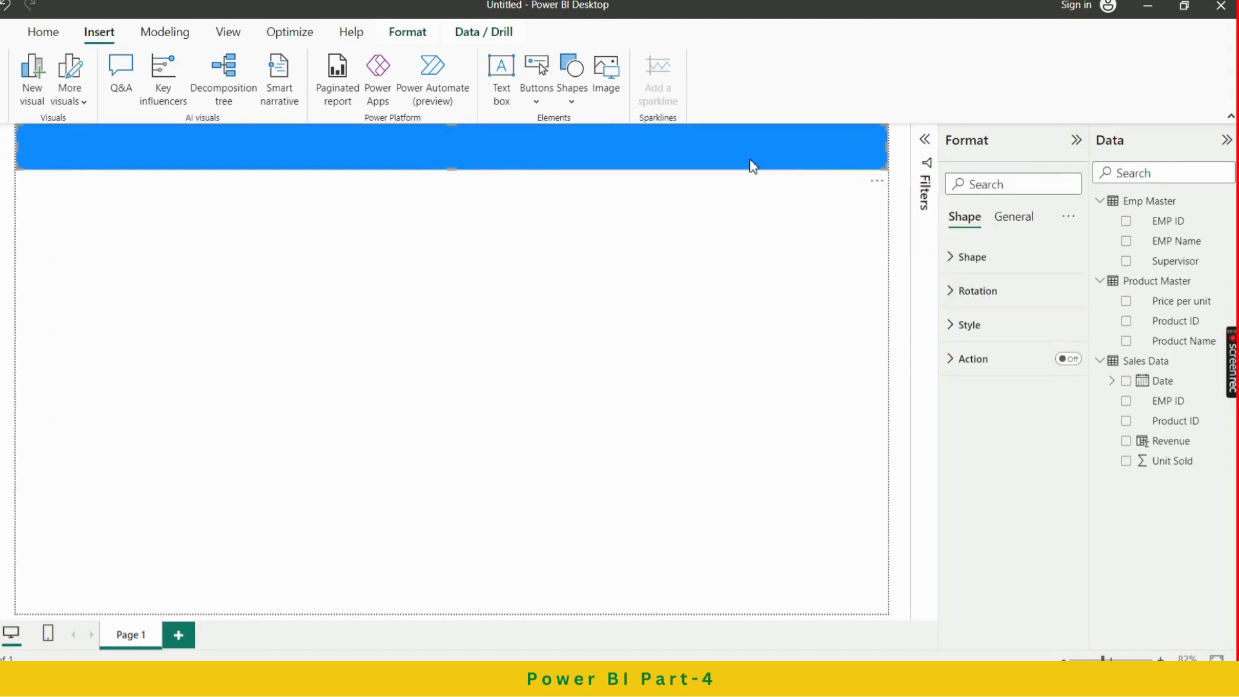
click(980, 260)
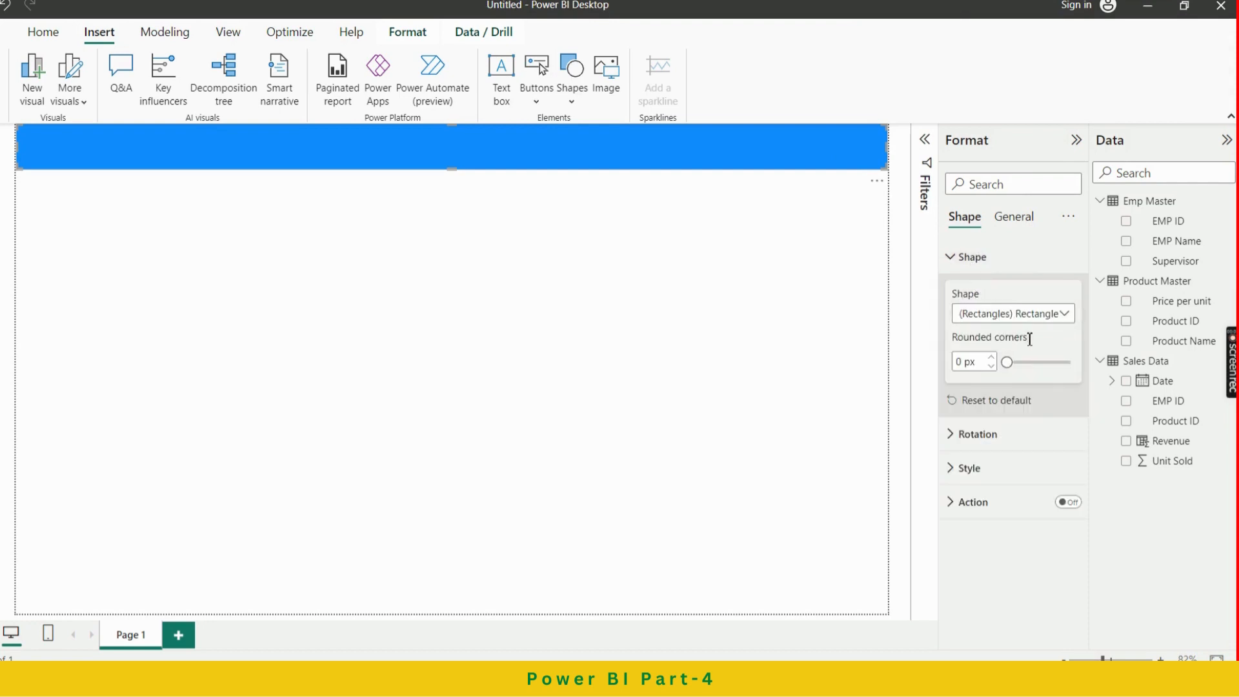
click(990, 478)
scroll(989, 479, down, 2)
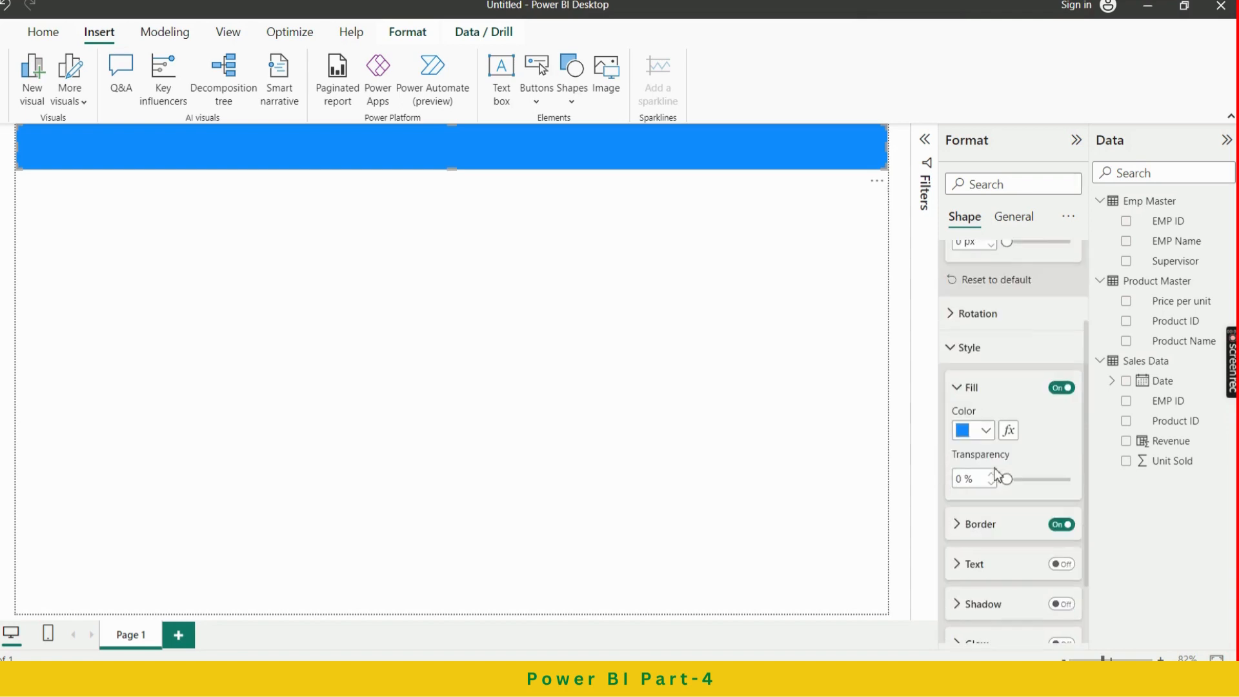
click(986, 434)
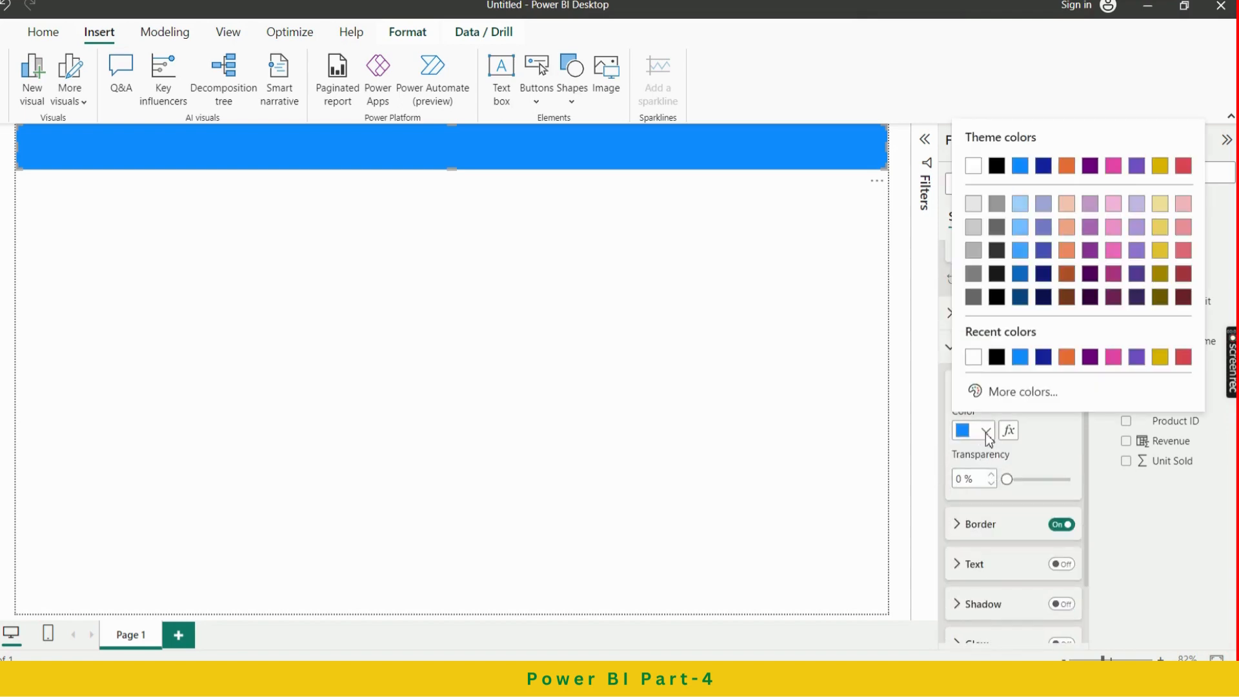
click(1028, 395)
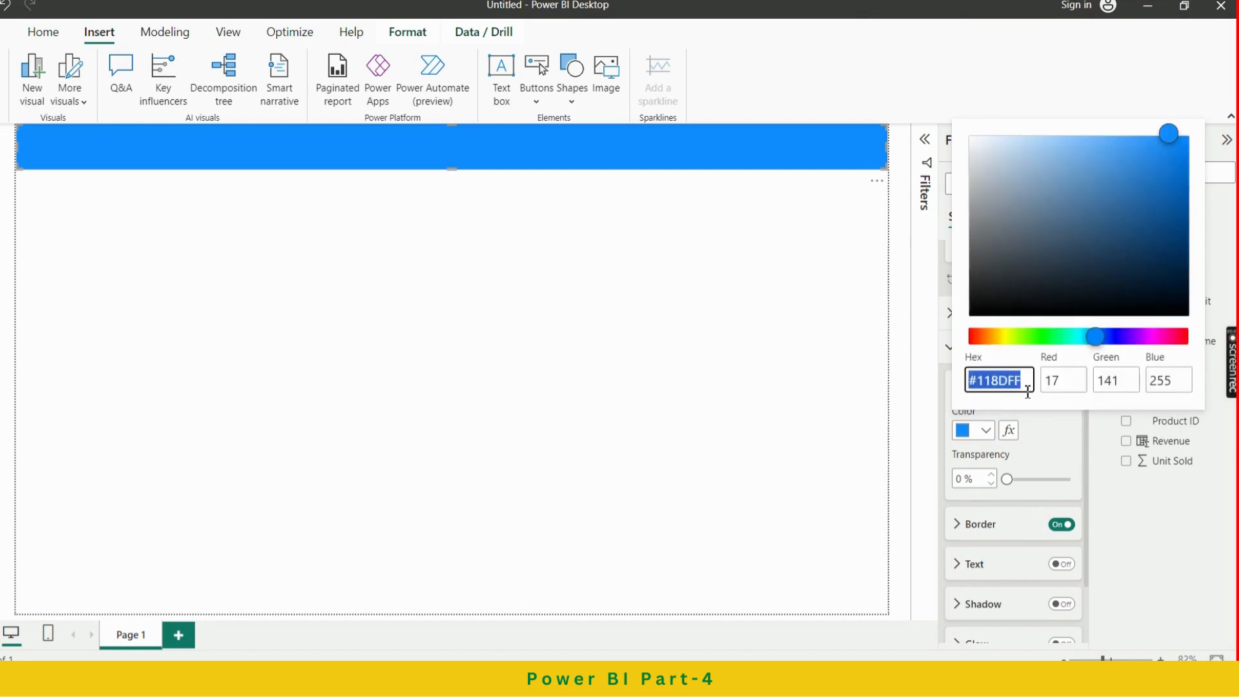
Copy hex code #4285f4 from the Google palette in the browser and apply it in Power BI Desktop as the banner's fill color
key(alt+Tab)
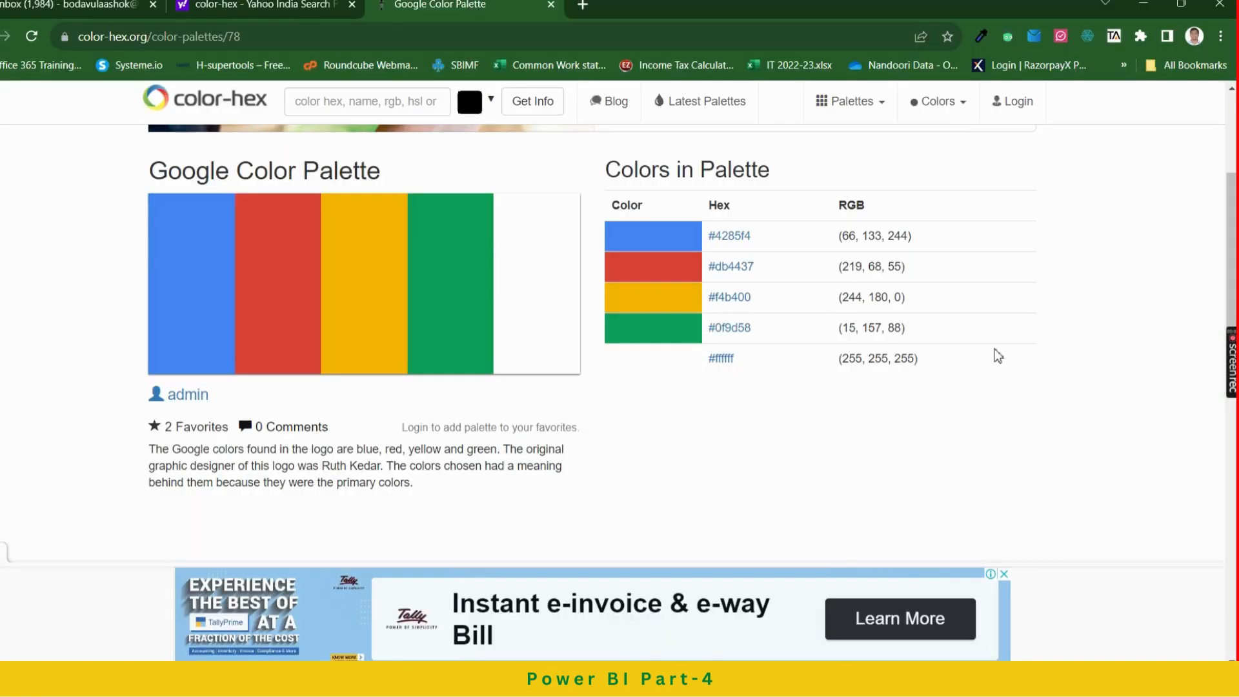
drag(765, 241, 719, 239)
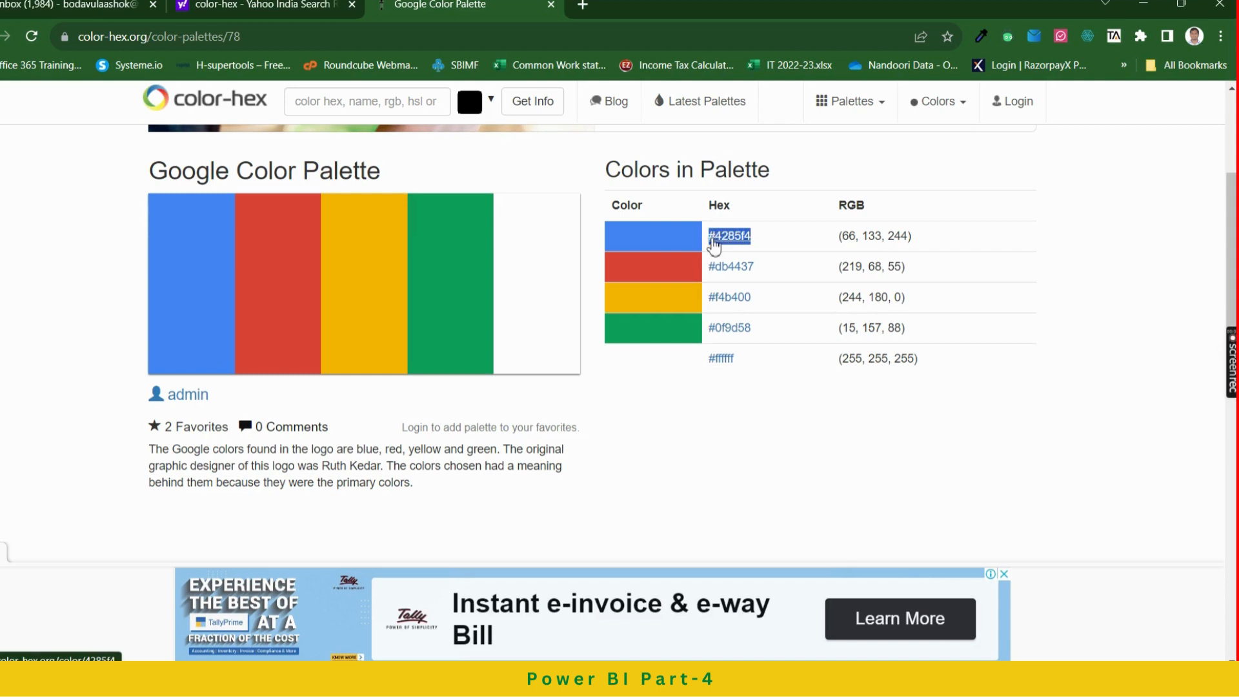
key(ctrl+c)
key(alt+Tab)
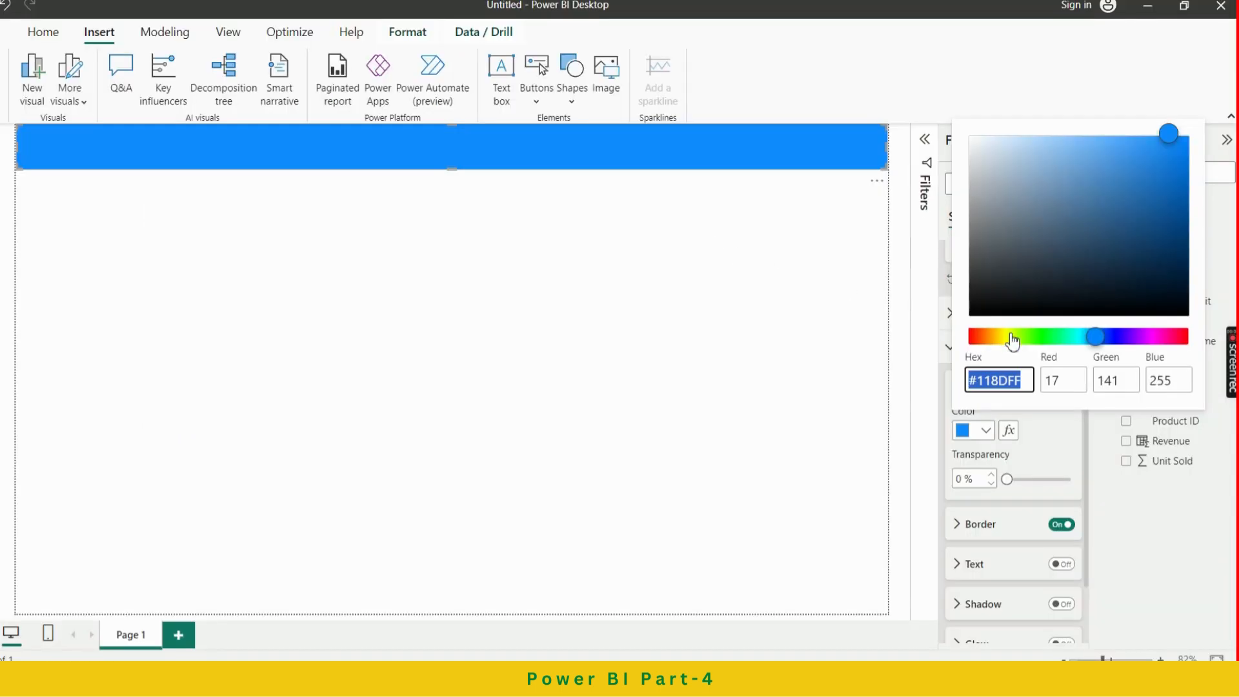
key(ctrl+v)
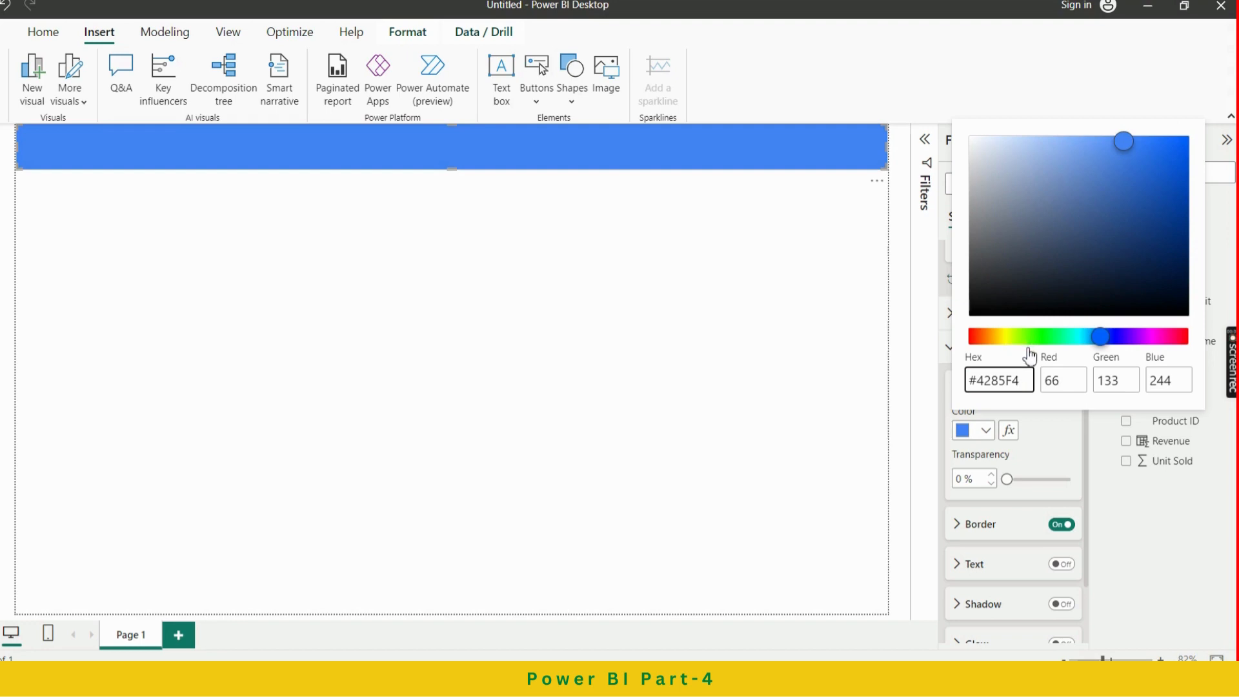
click(1042, 401)
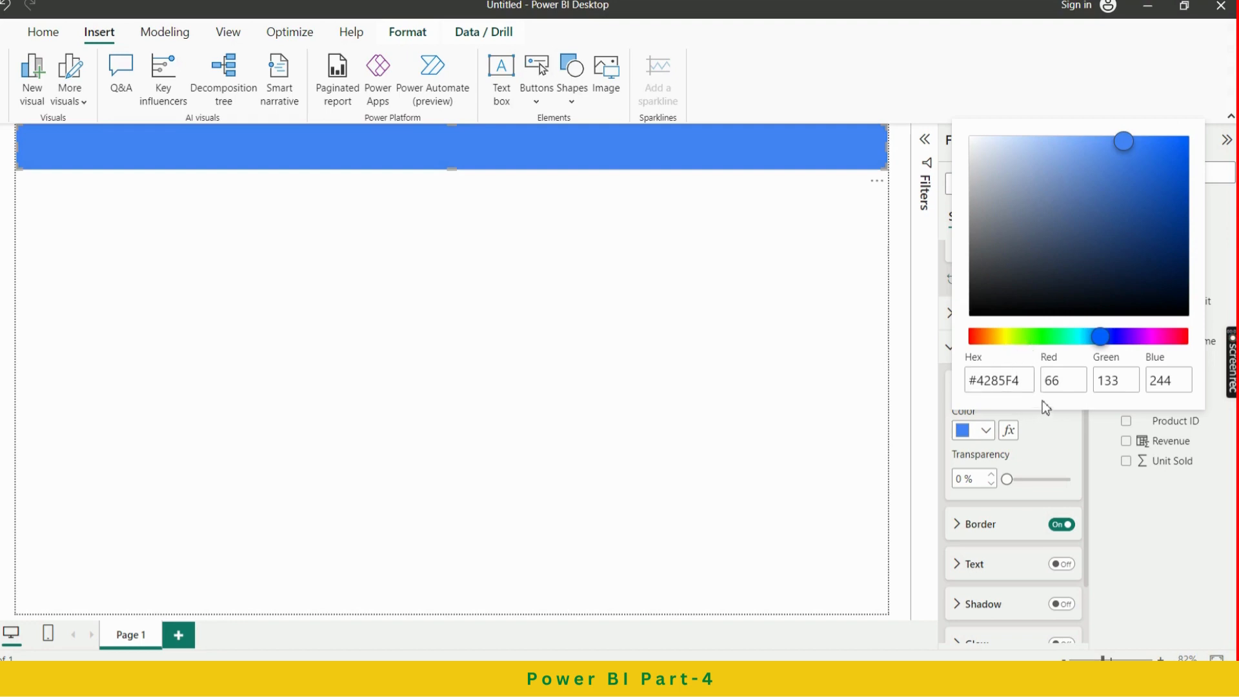
click(1061, 434)
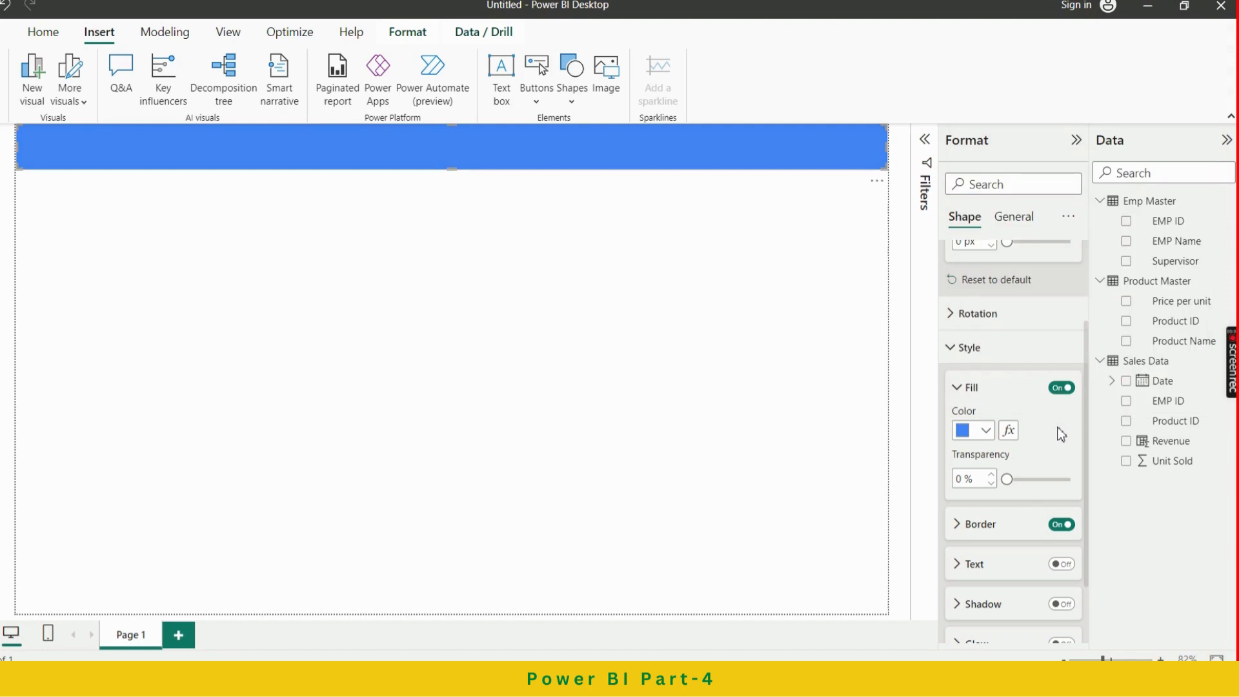
click(965, 394)
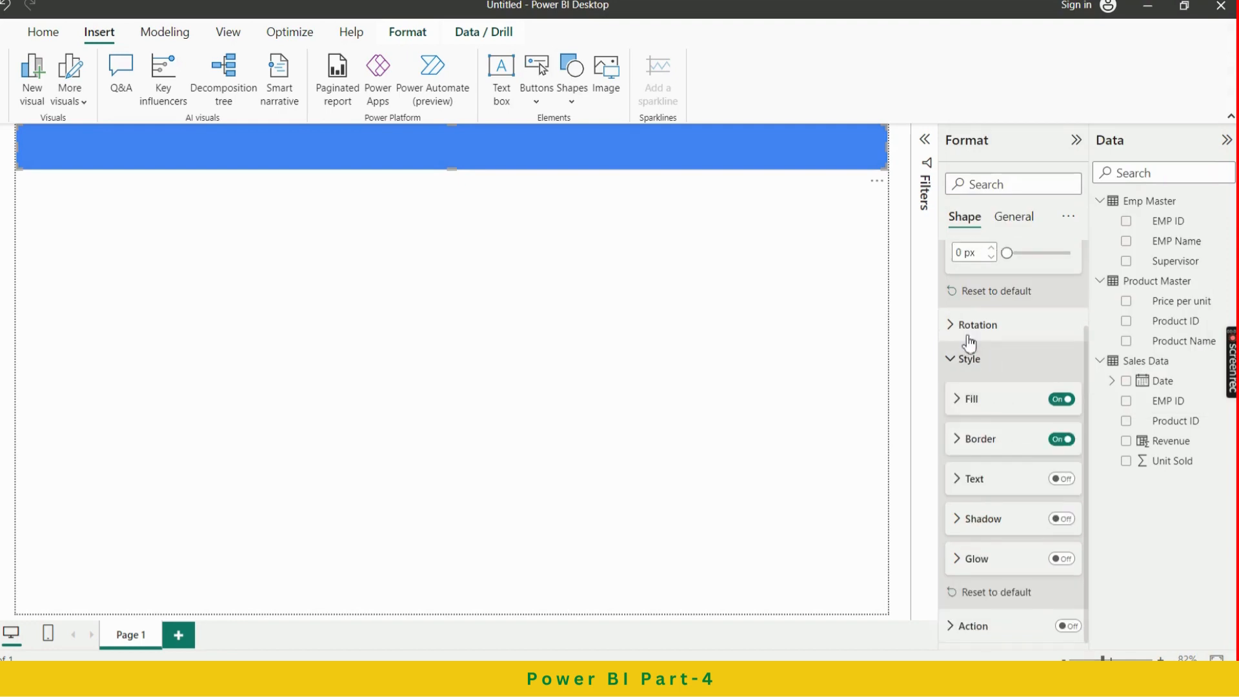
click(817, 278)
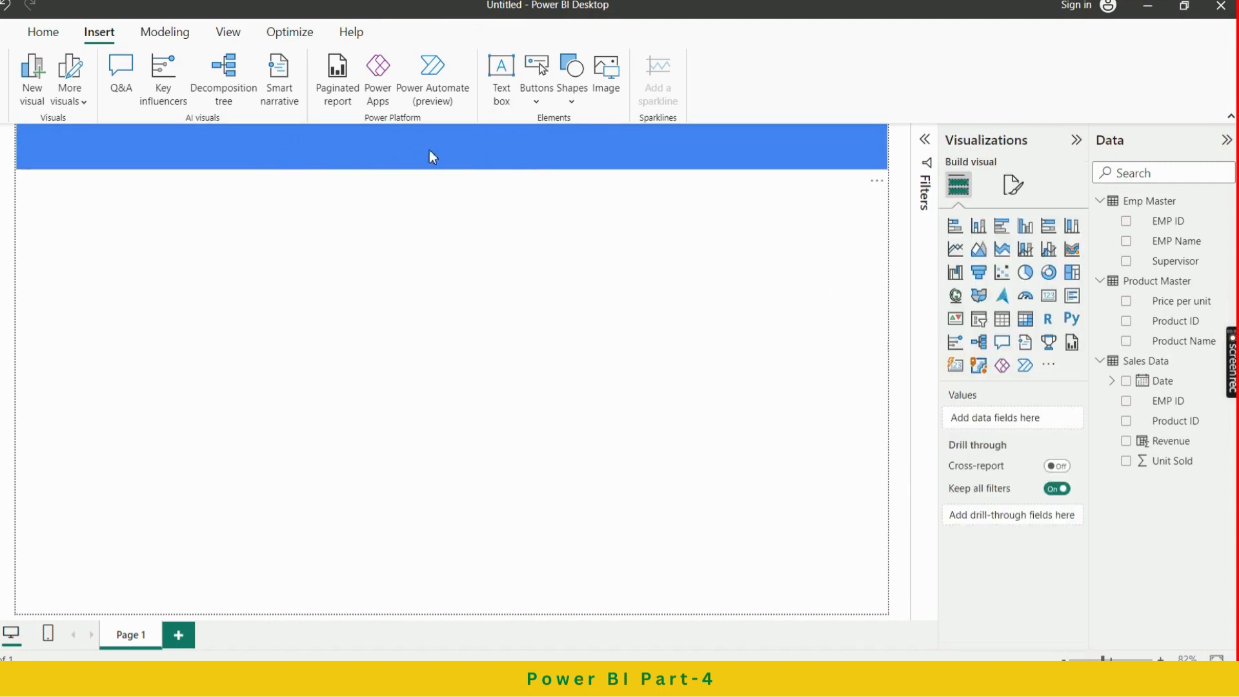
Insert a text box below the banner, reduce its width and height, and enter the title Sales Dash Board
click(508, 68)
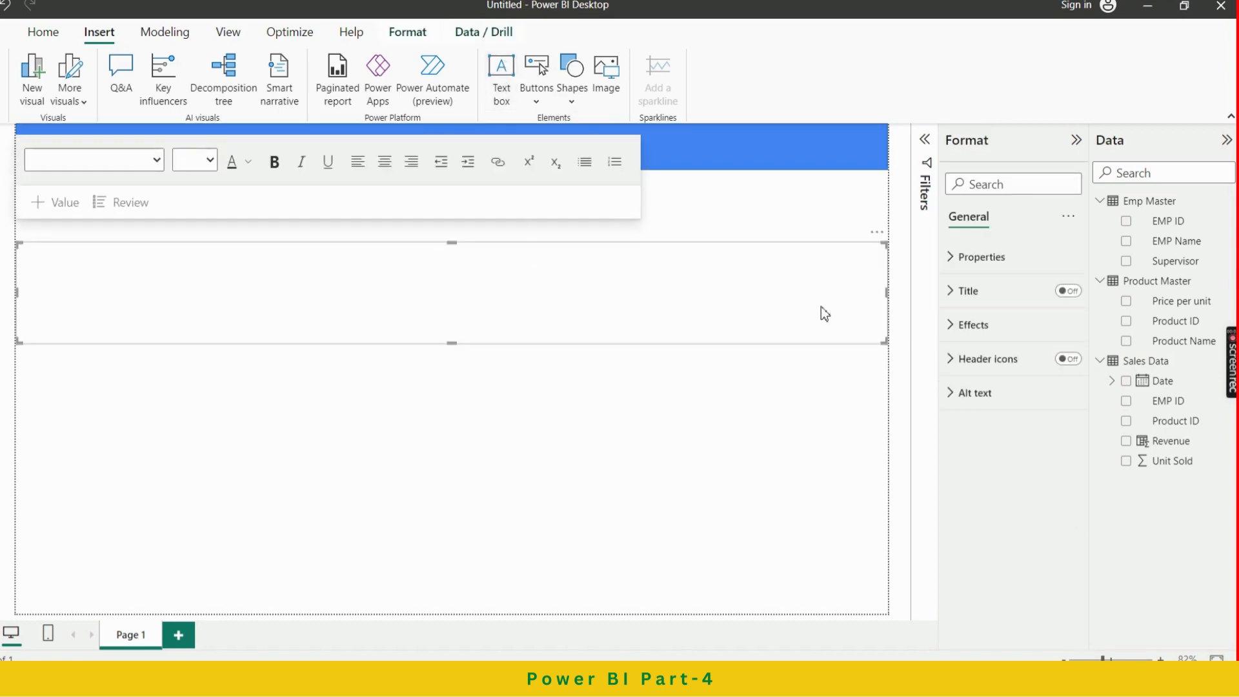
drag(888, 294, 223, 284)
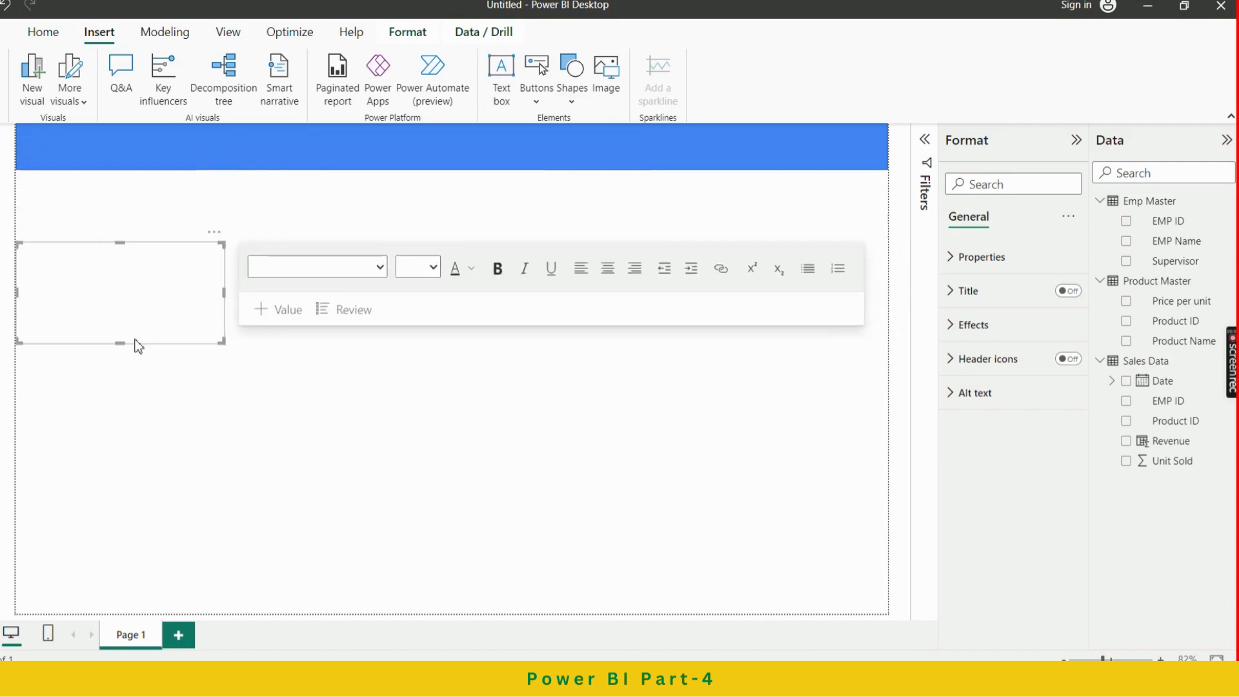
drag(117, 349, 140, 275)
click(122, 258)
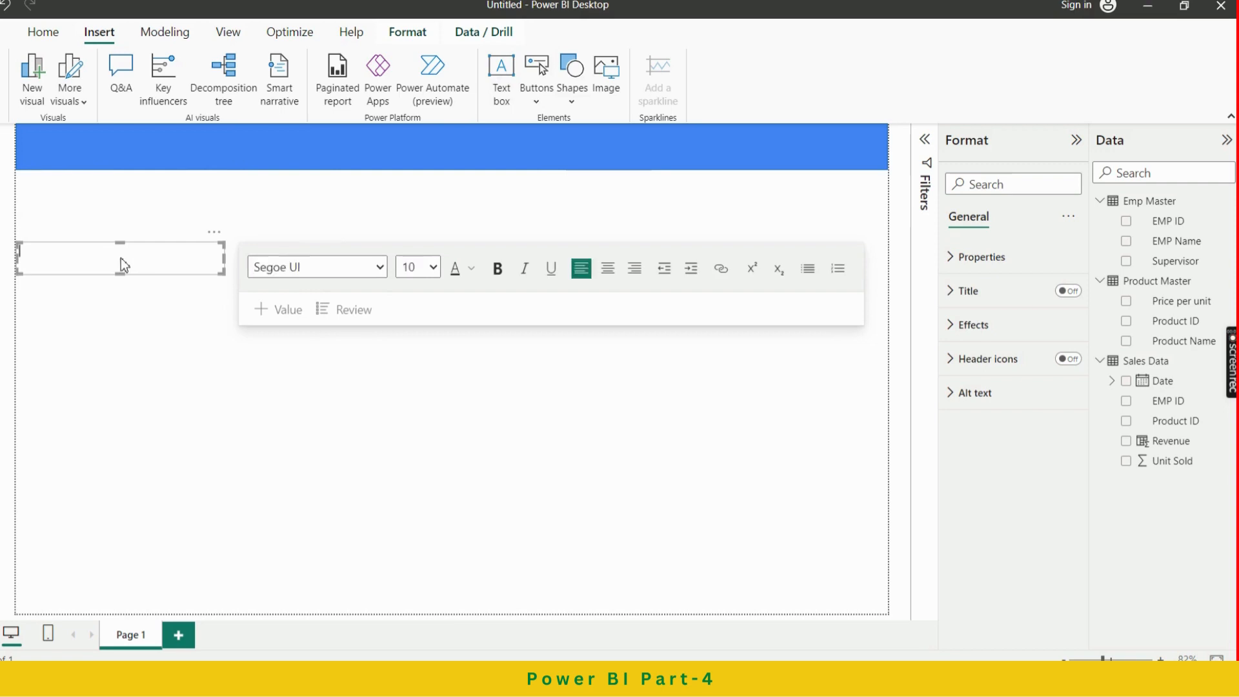
text(Sales Dash Board)
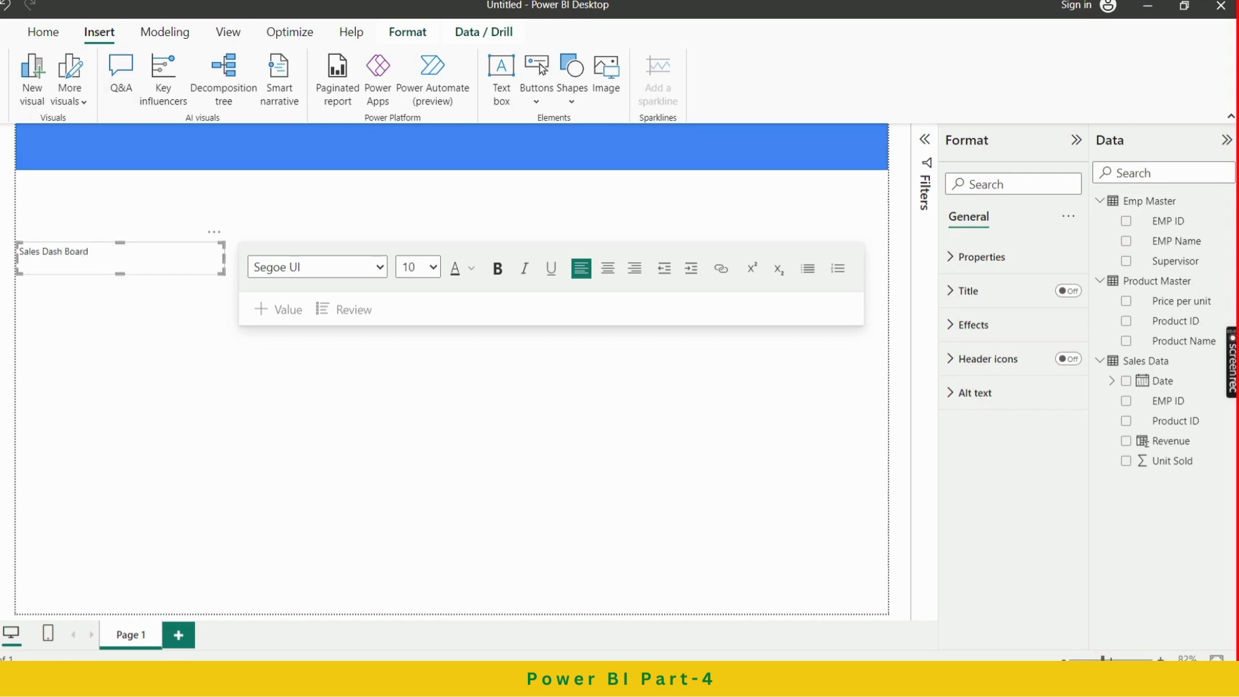
Shrink the title text box so its frame closely fits the words Sales Dash Board
click(86, 212)
click(111, 262)
drag(225, 256, 95, 269)
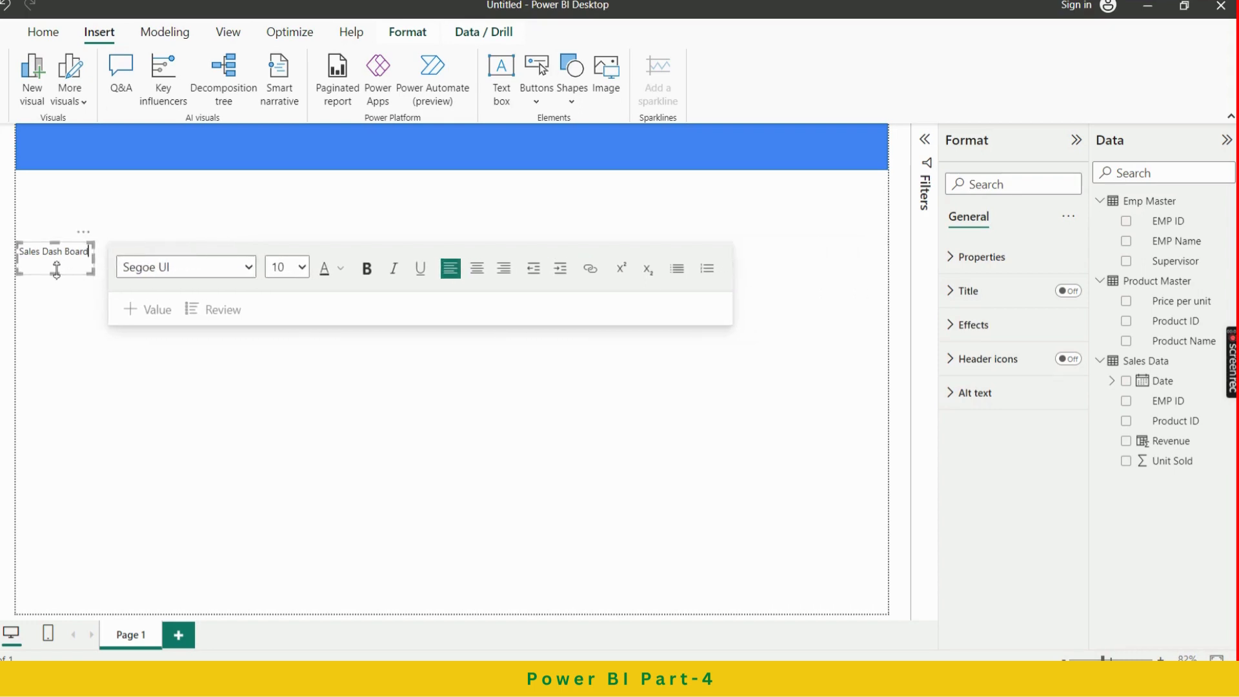
drag(55, 270, 59, 262)
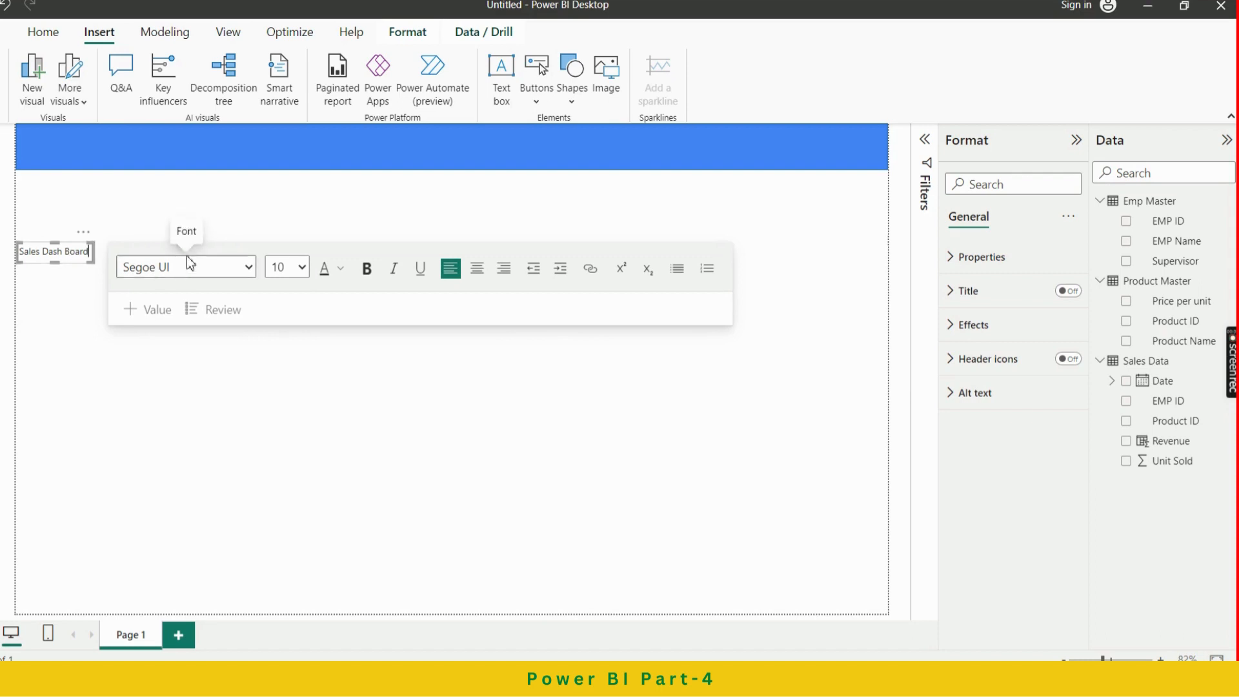
click(97, 249)
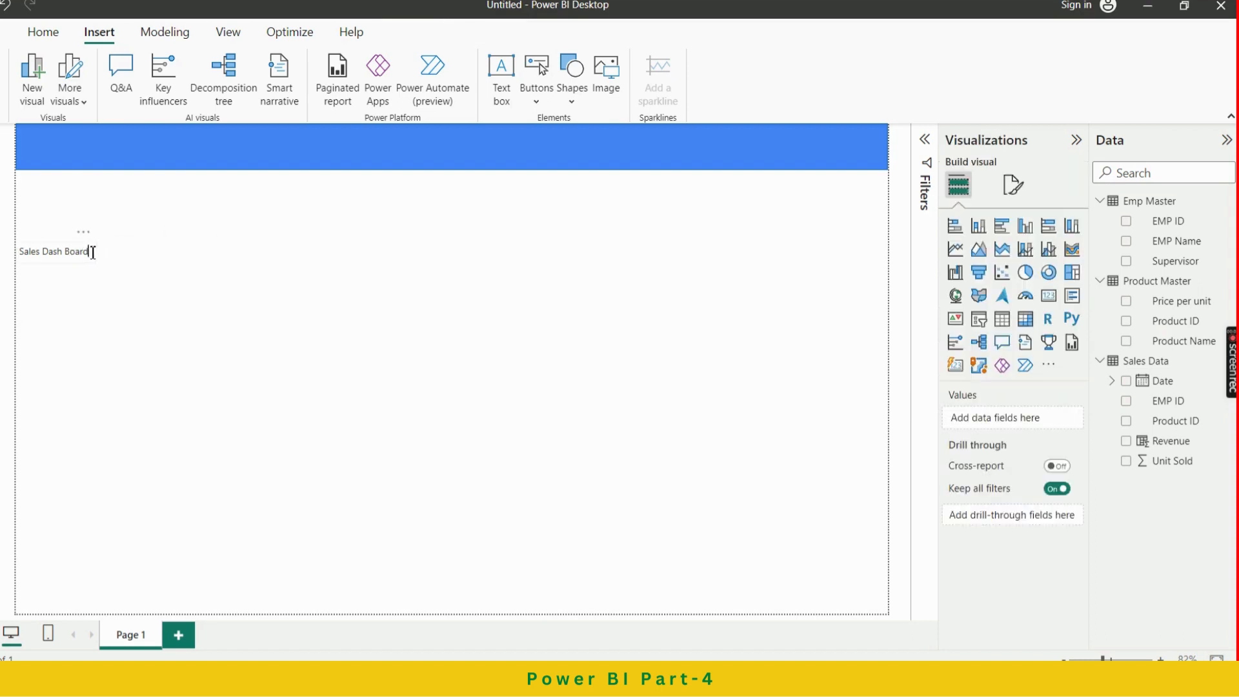
click(93, 252)
drag(95, 255, 45, 261)
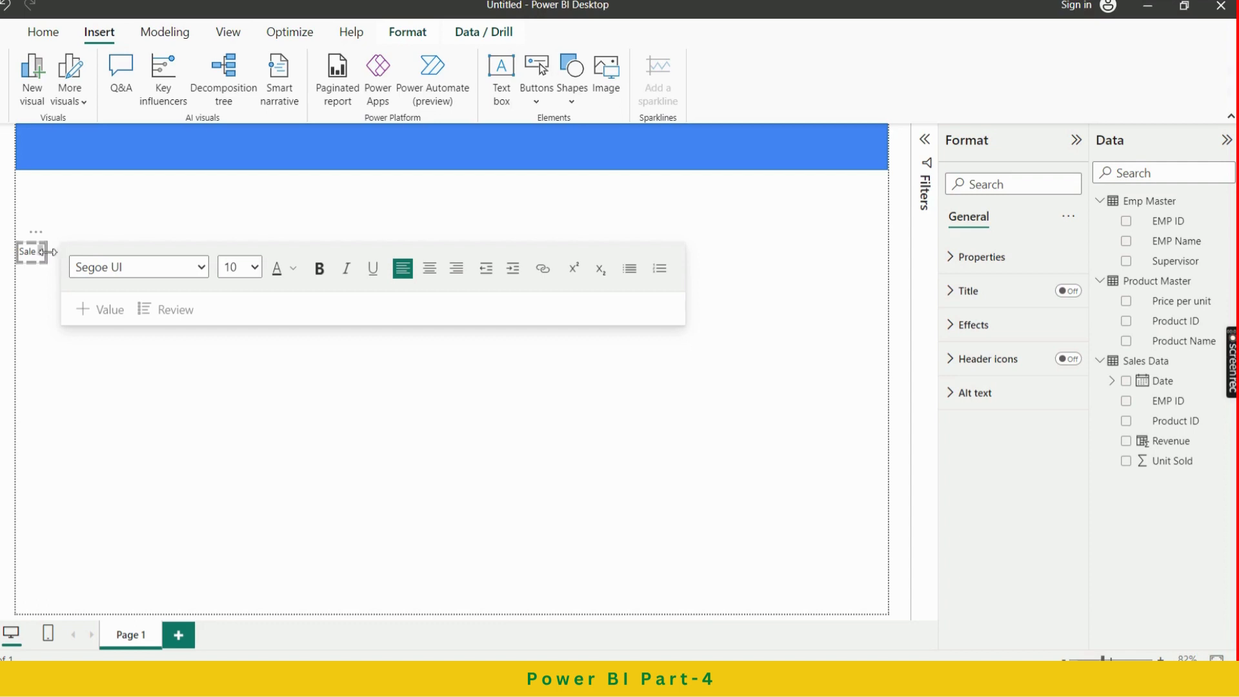
drag(49, 252, 106, 257)
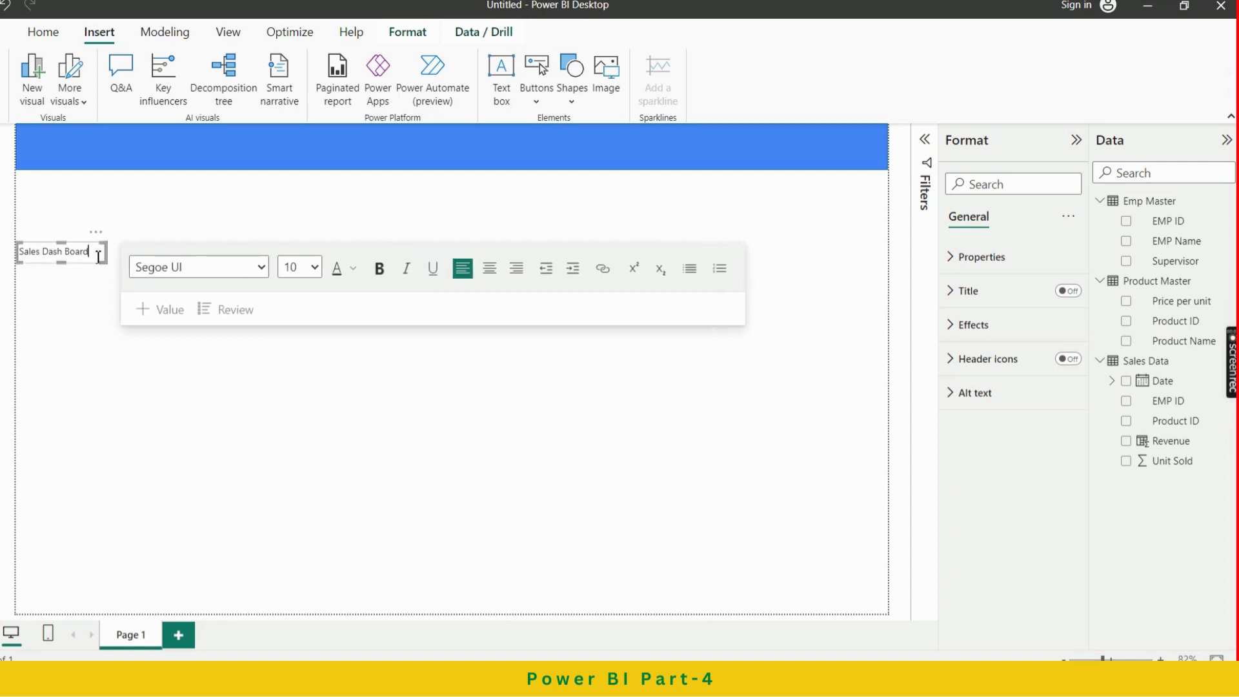
Set the font size of the whole Sales Dash Board title to 20
key(shift+Left)
key(shift+Left)
key(shift+Left)
key(shift+Left)
key(shift+Left)
key(shift+Left)
key(shift+Left)
key(shift+Left)
key(shift+Left)
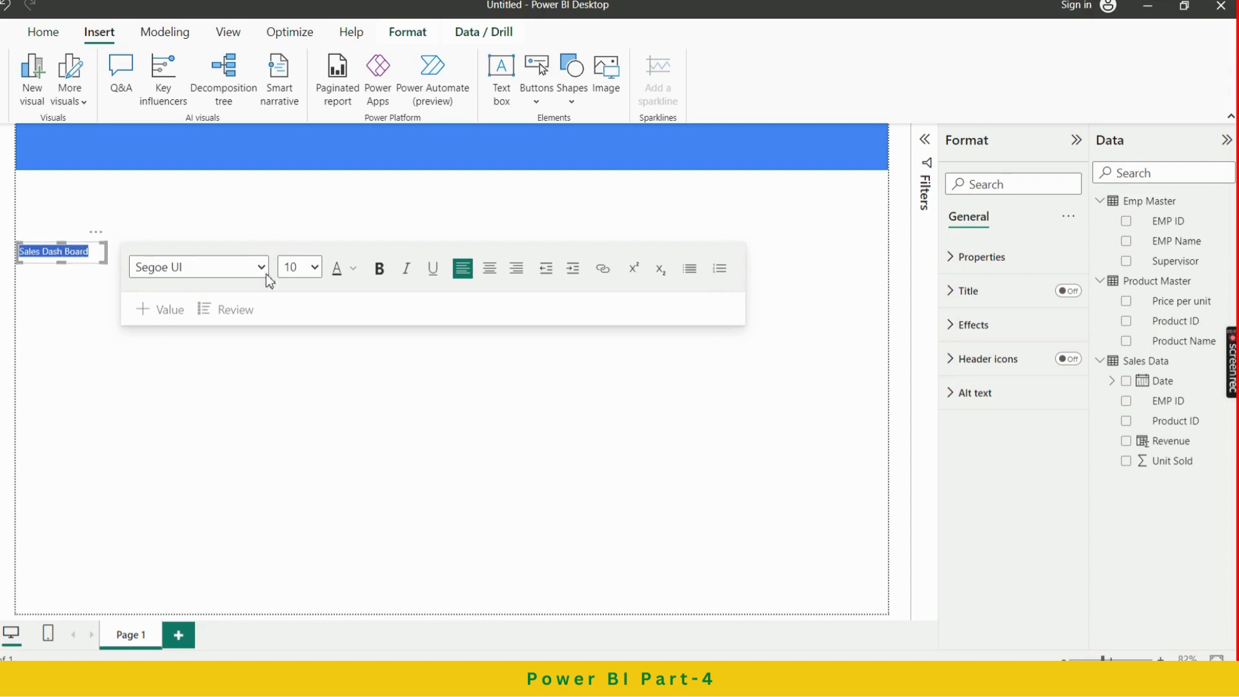
click(315, 272)
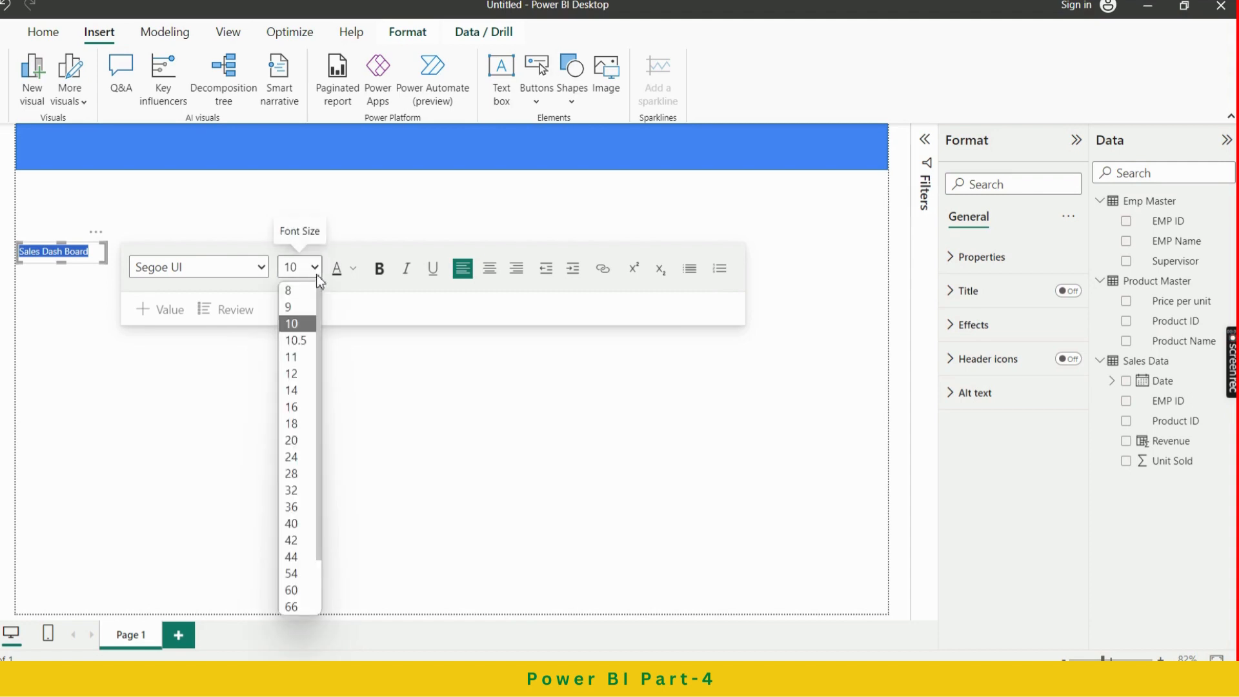
click(292, 441)
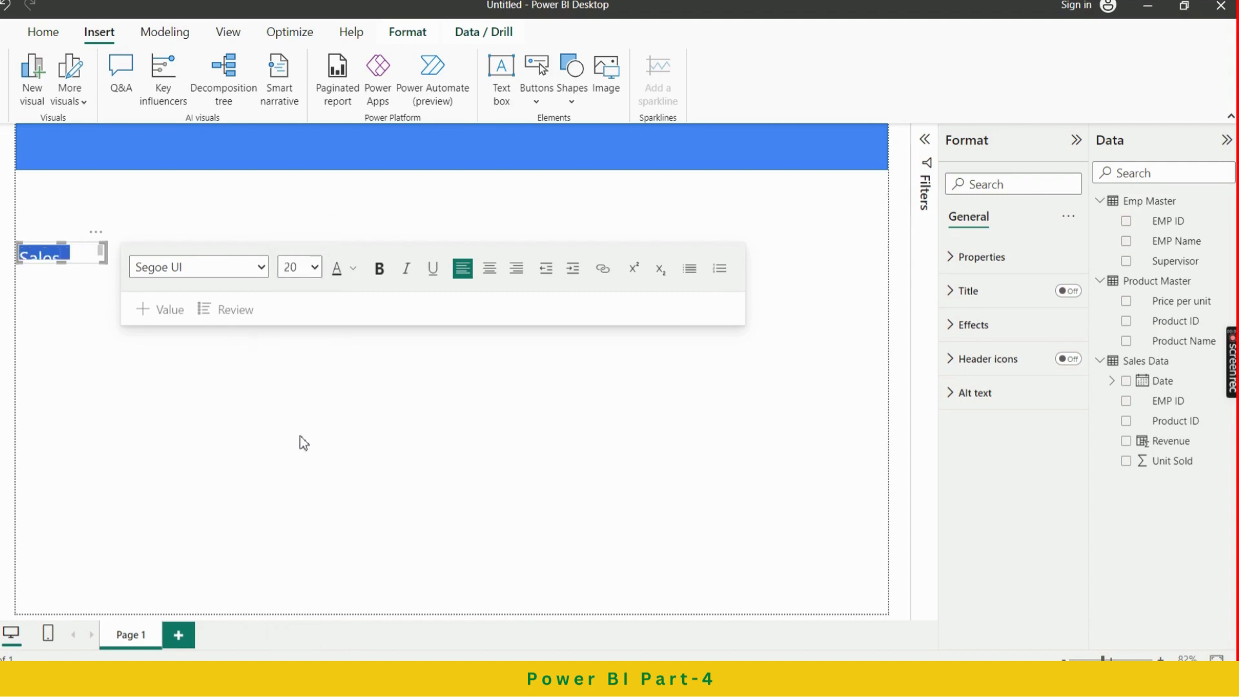
Enlarge the title text box in width and height so the full Sales Dash Board text fits on one line
click(96, 256)
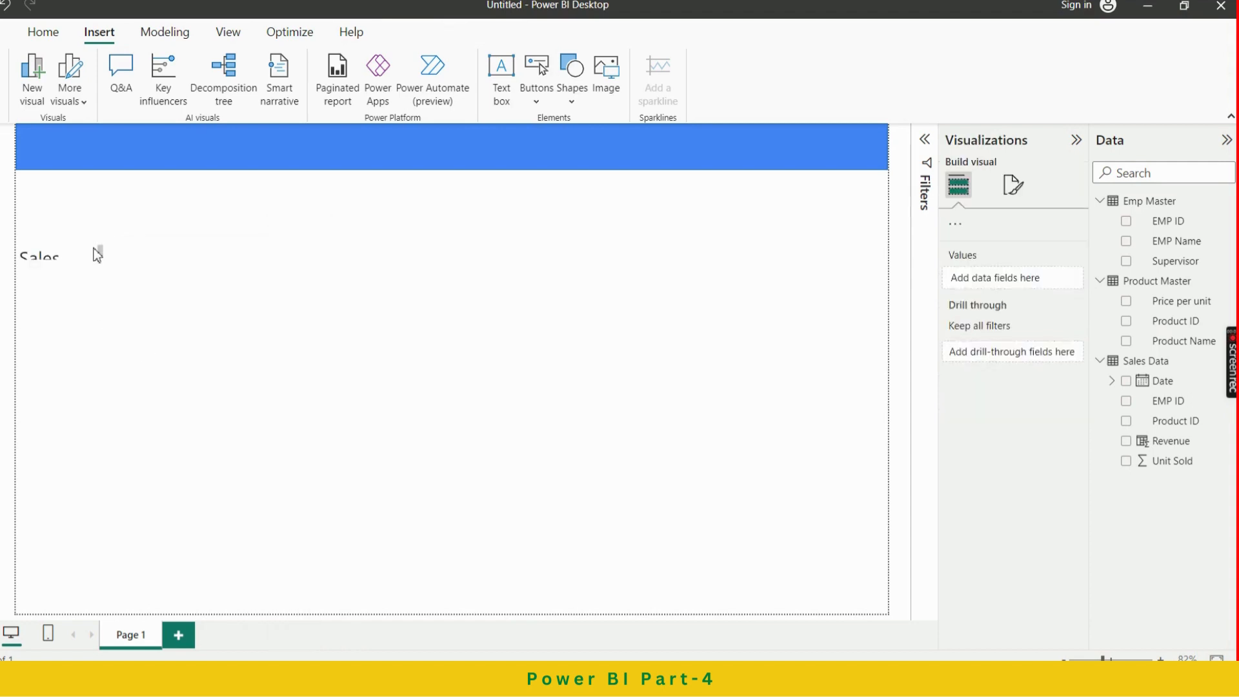
click(91, 258)
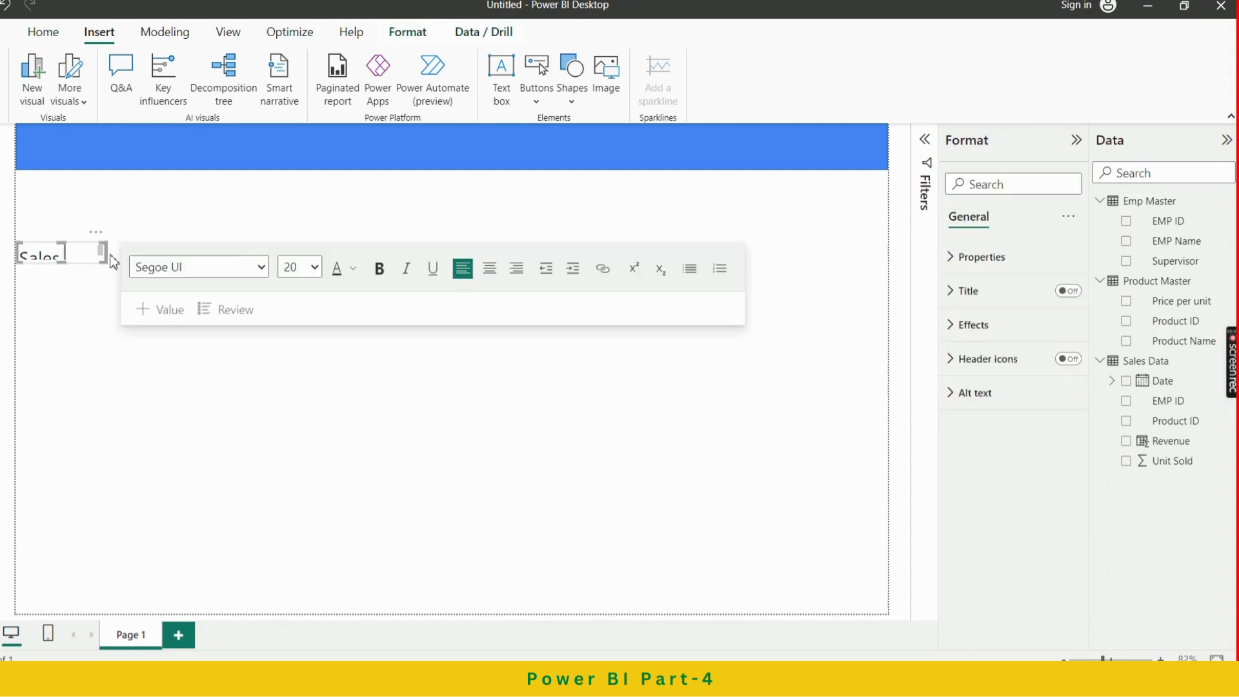
click(168, 259)
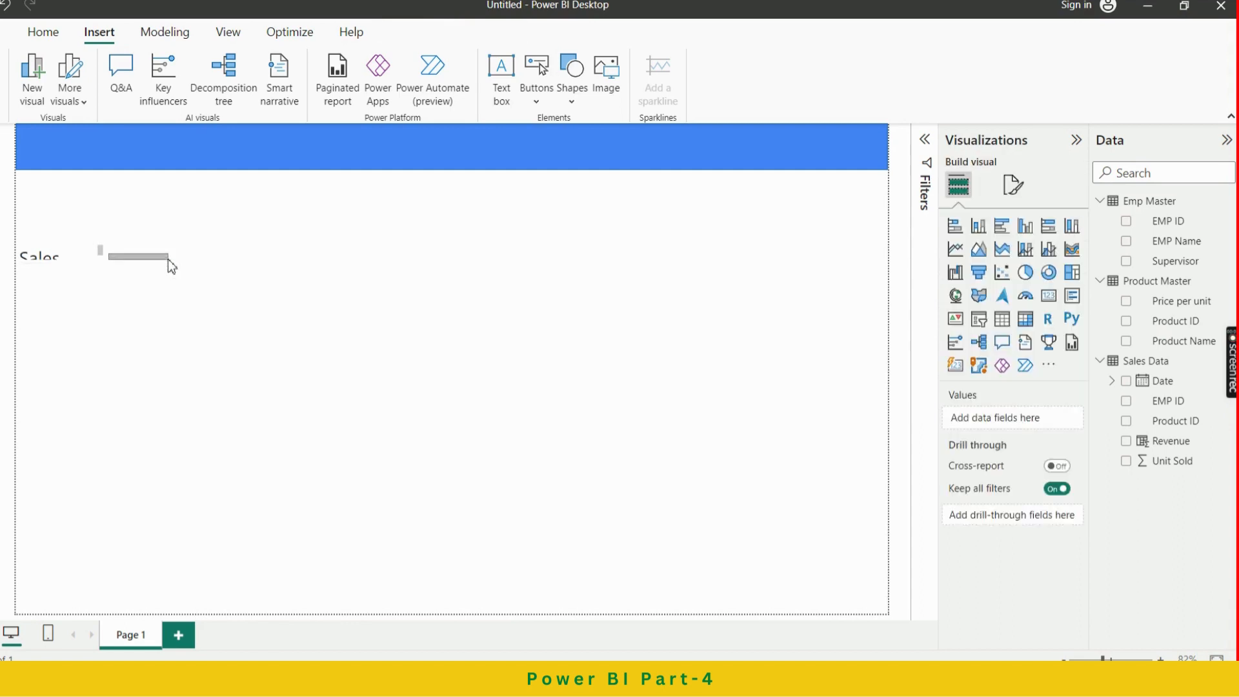
click(76, 257)
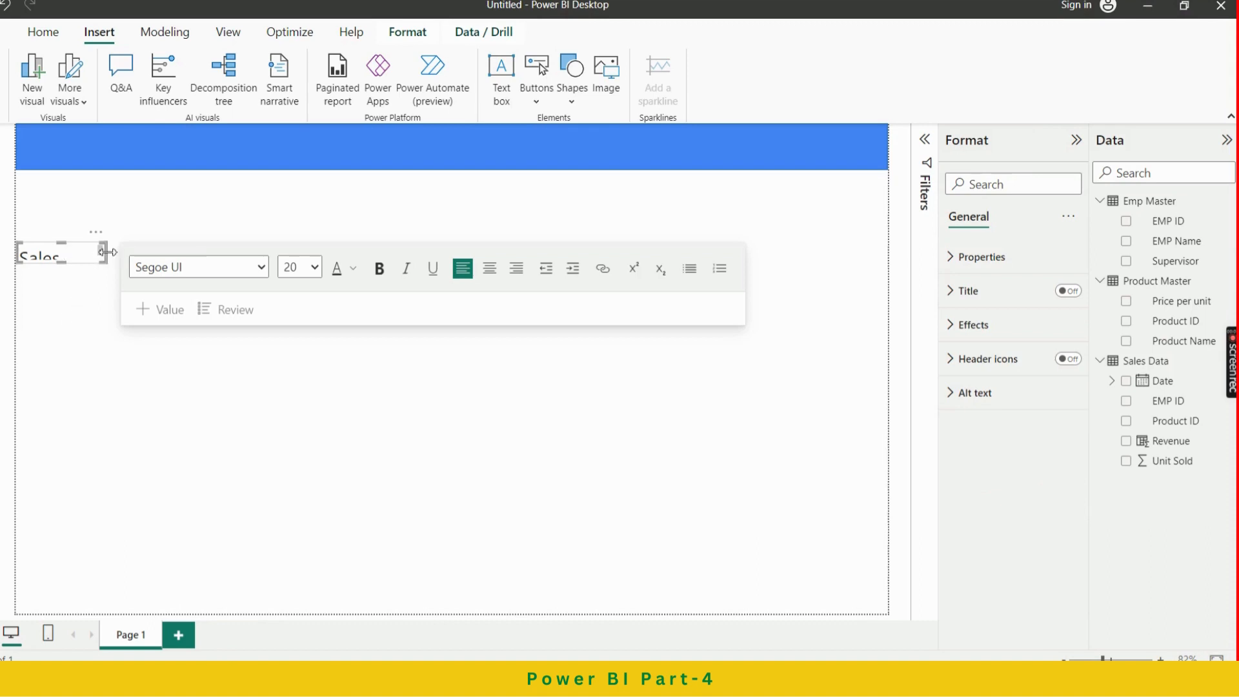
drag(106, 252, 99, 277)
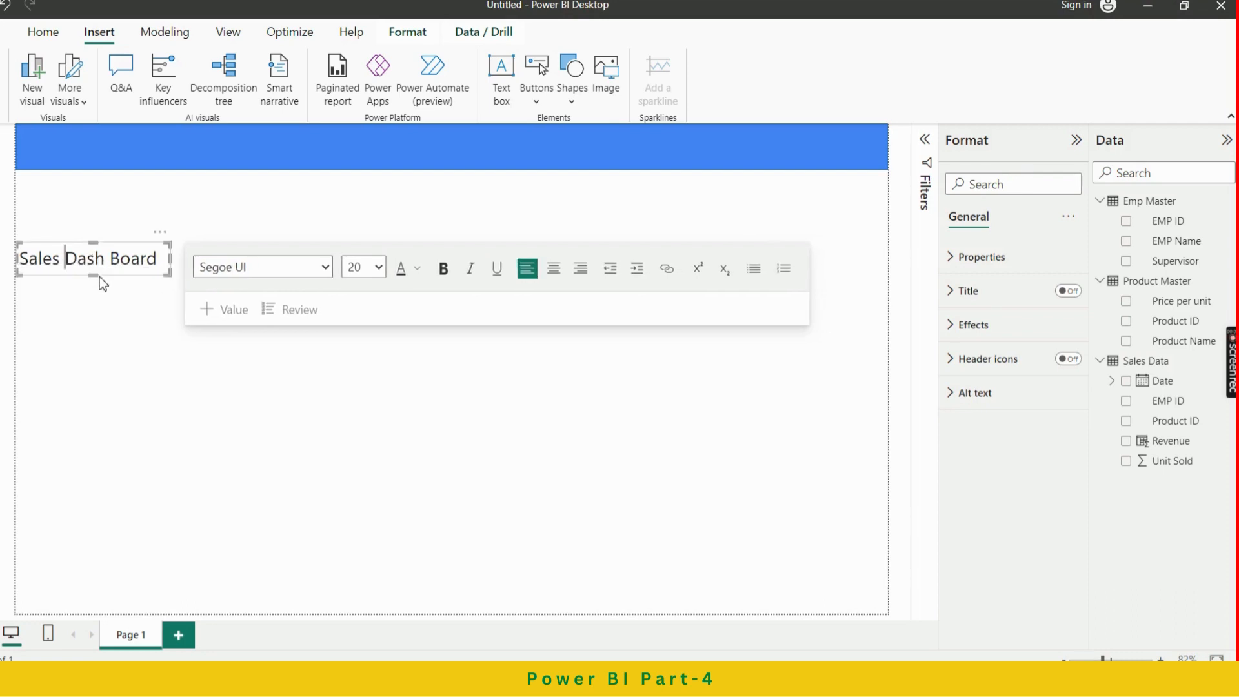
Make the Sales Dash Board title bold and set its font color to white
click(153, 213)
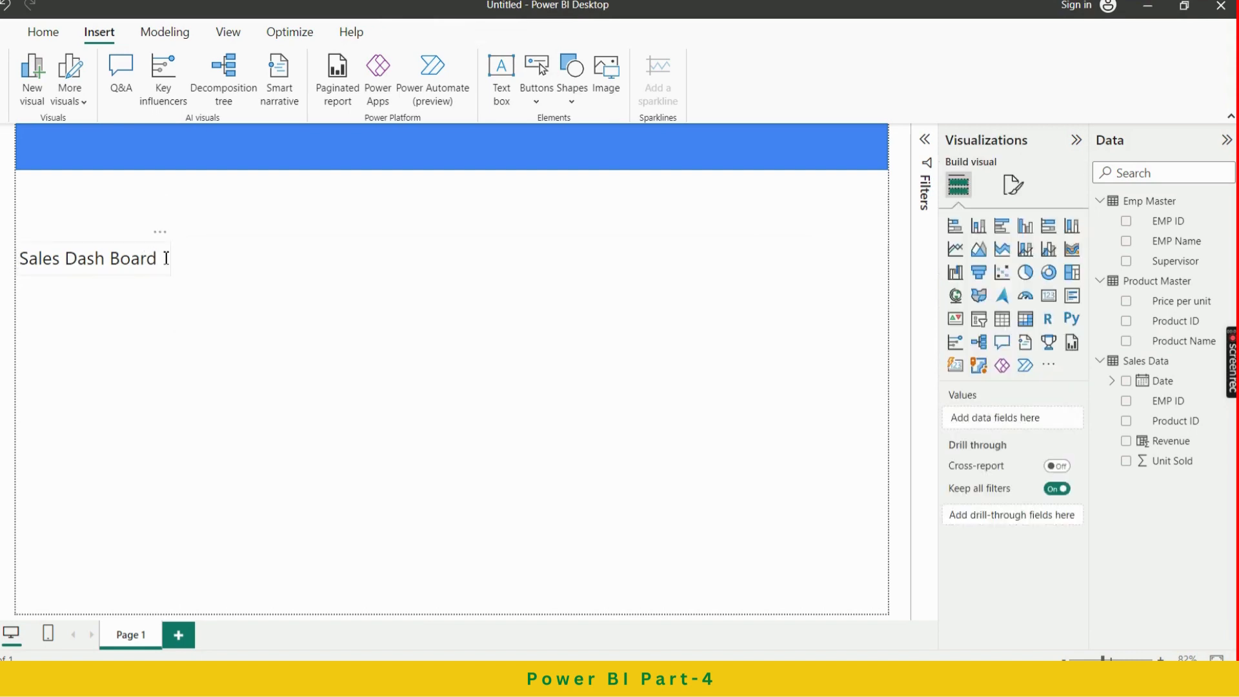
click(166, 258)
drag(161, 258, 28, 267)
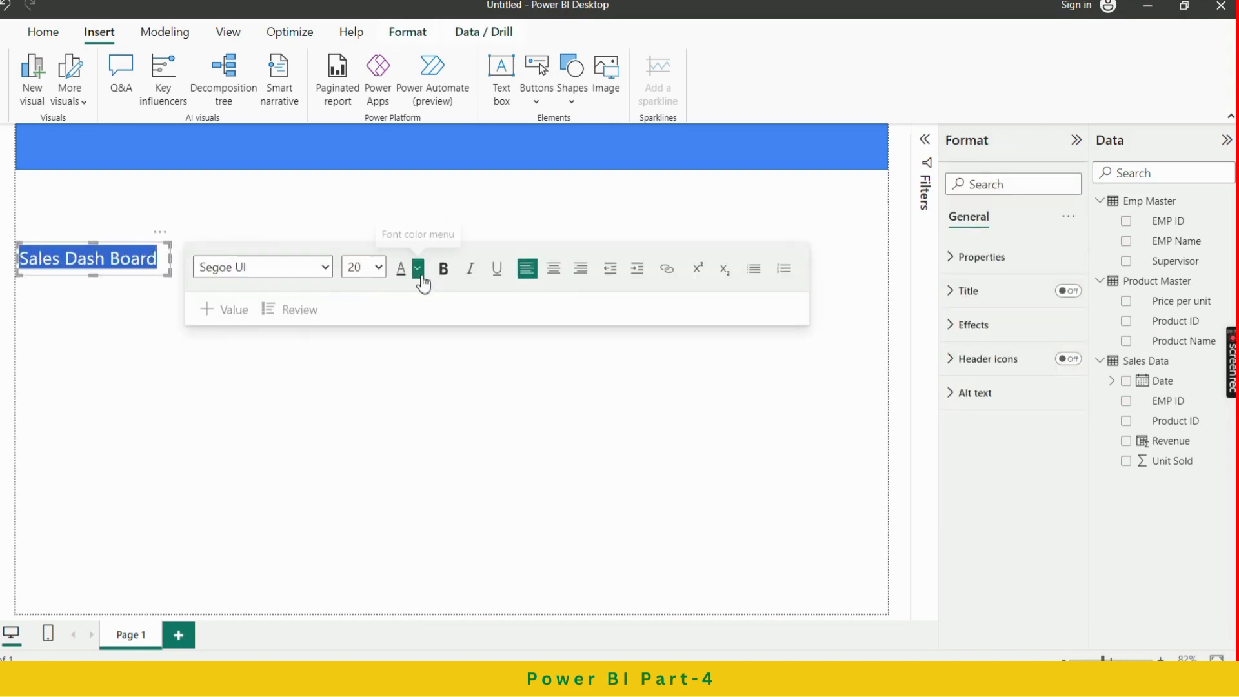
click(444, 269)
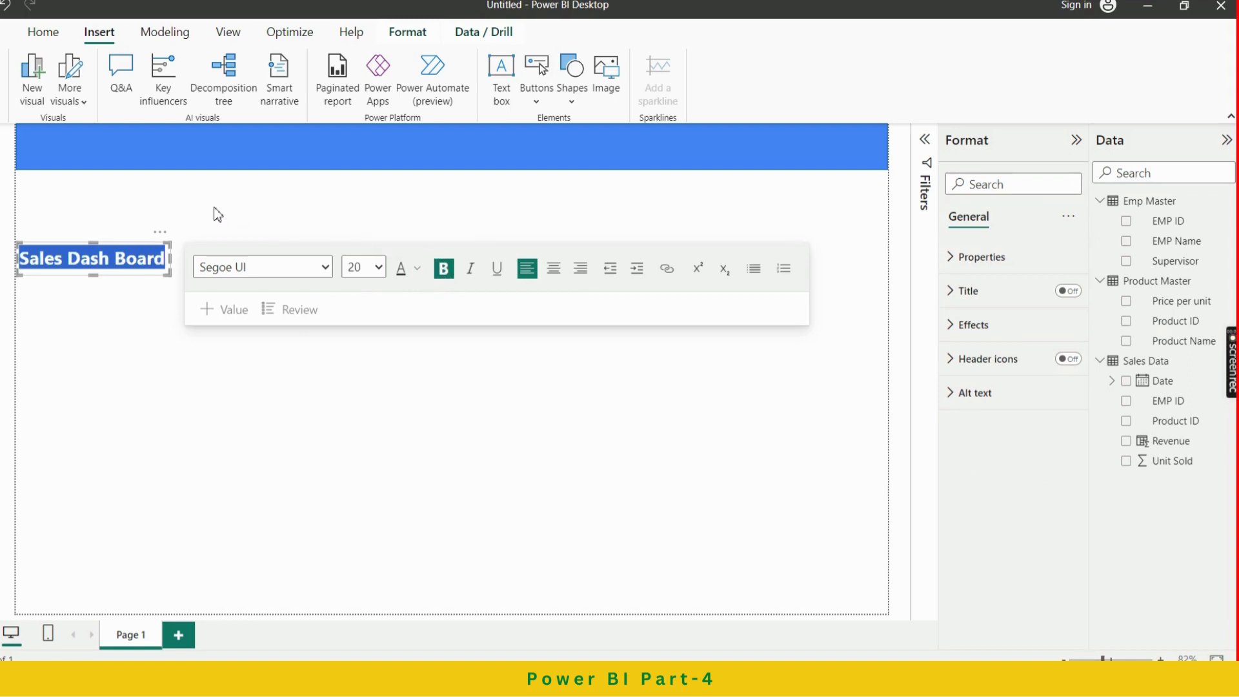
click(417, 269)
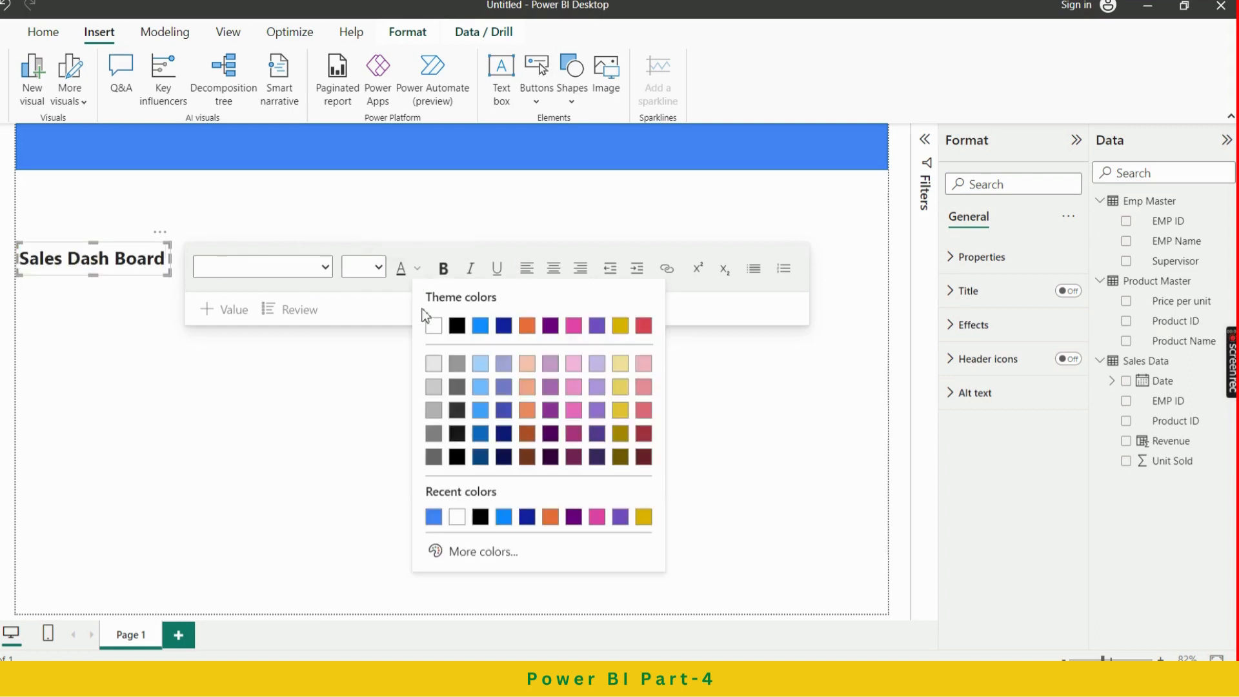
click(433, 327)
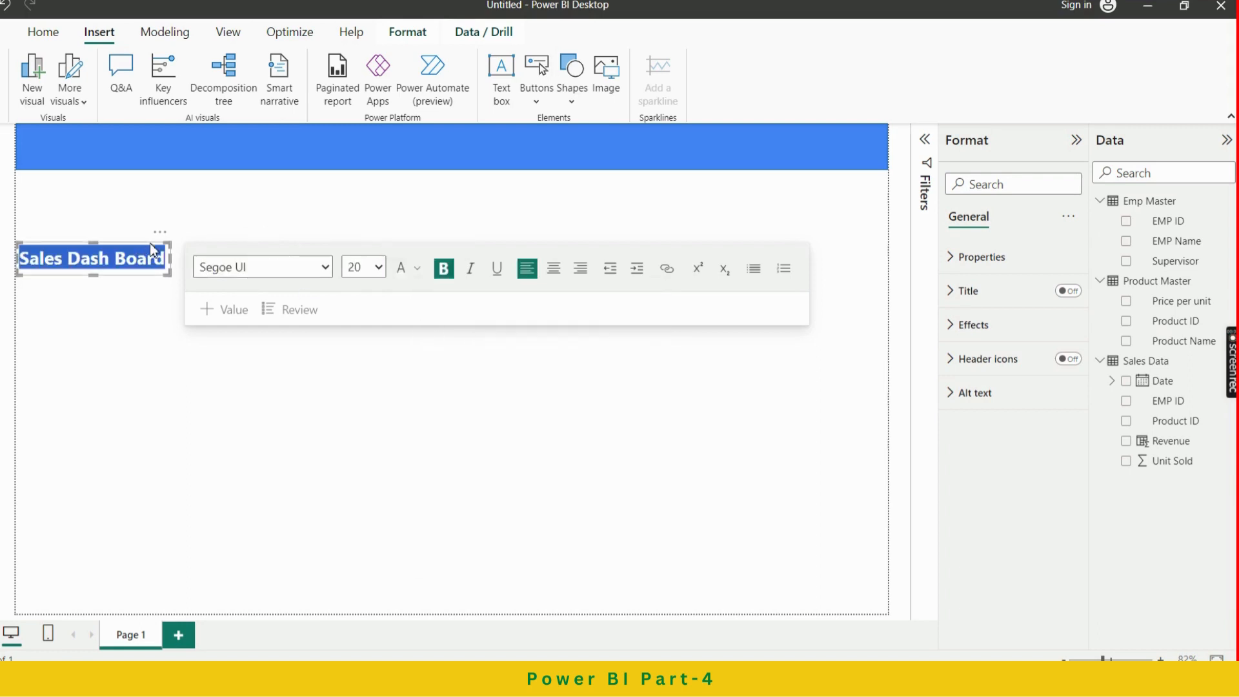
Try to move the title text box onto the blue banner, and undo the move
drag(150, 242, 494, 140)
click(495, 140)
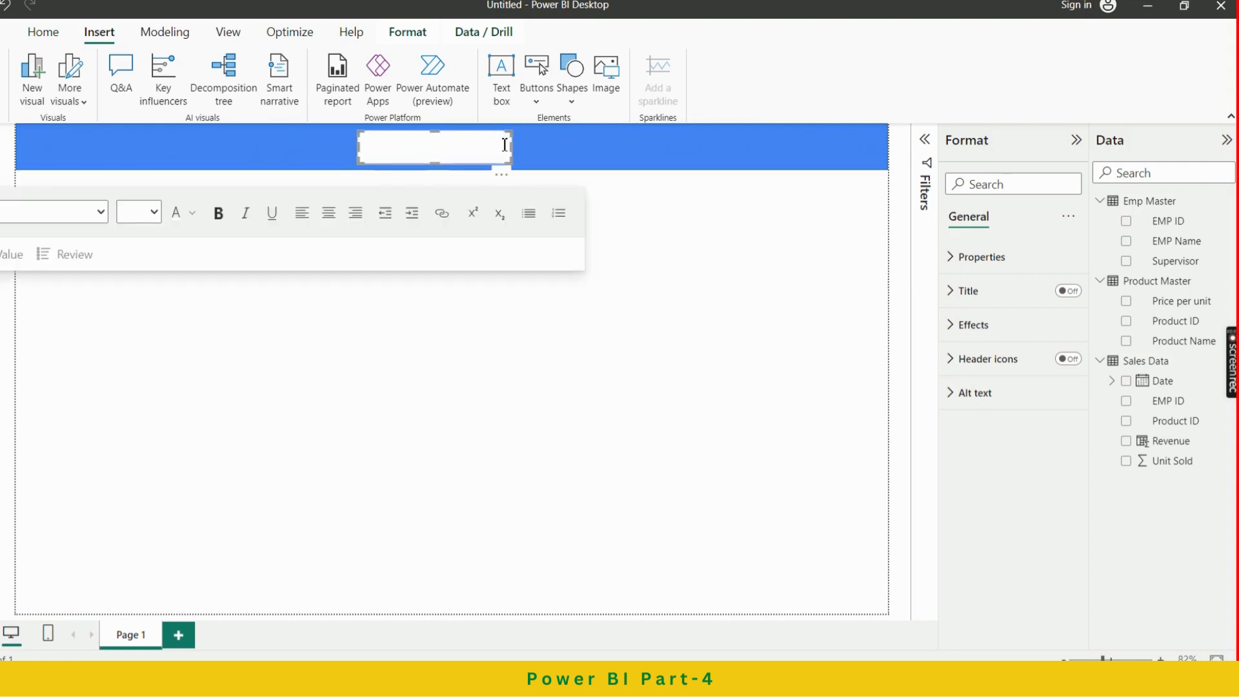
click(543, 150)
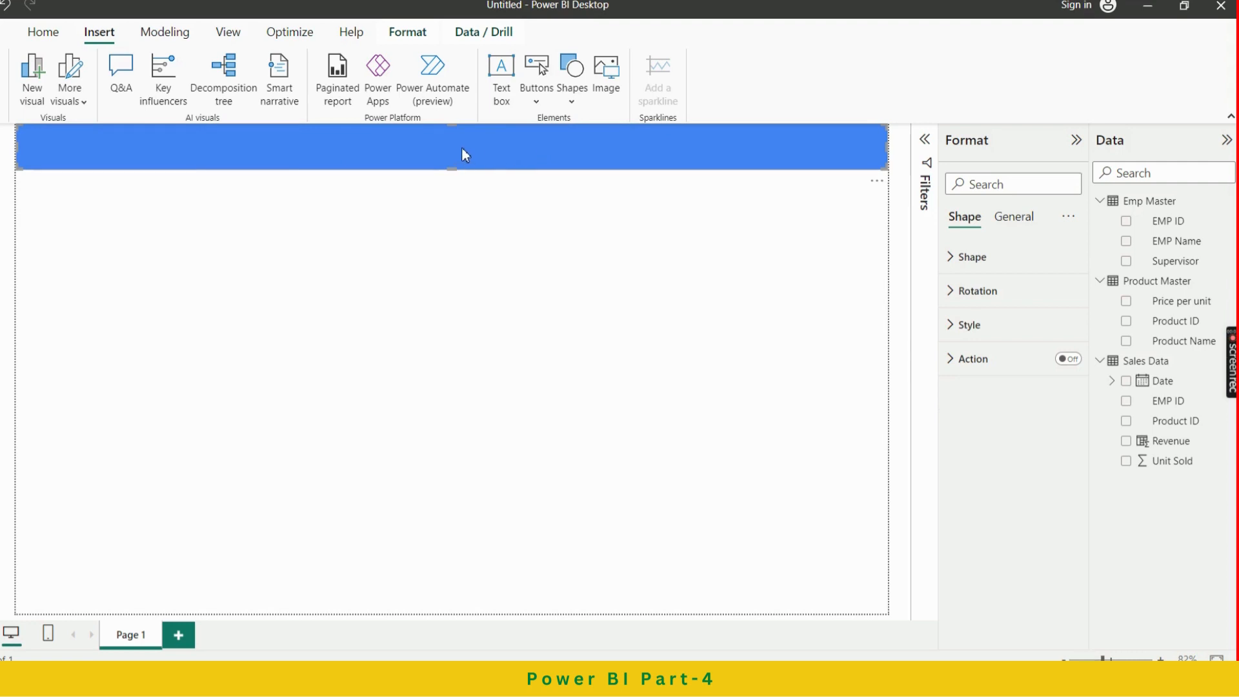
key(ctrl+z)
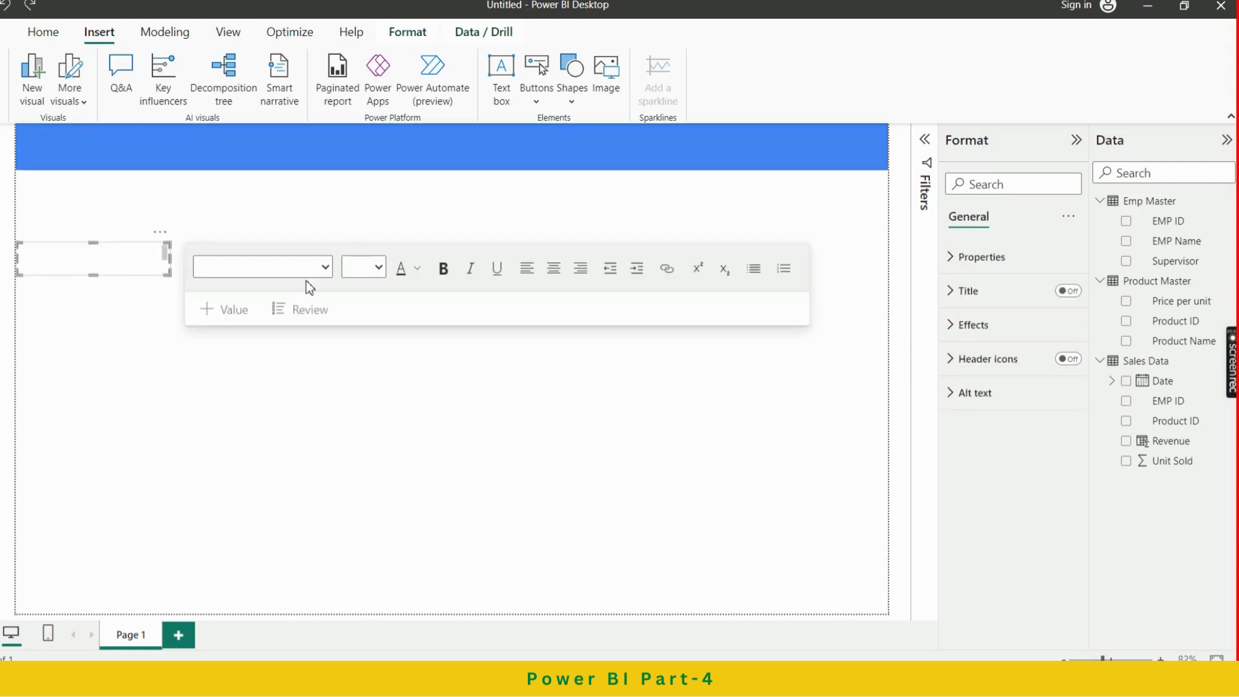
Set the title text box's background color to the same blue as the banner, picked from the recent colors
click(163, 252)
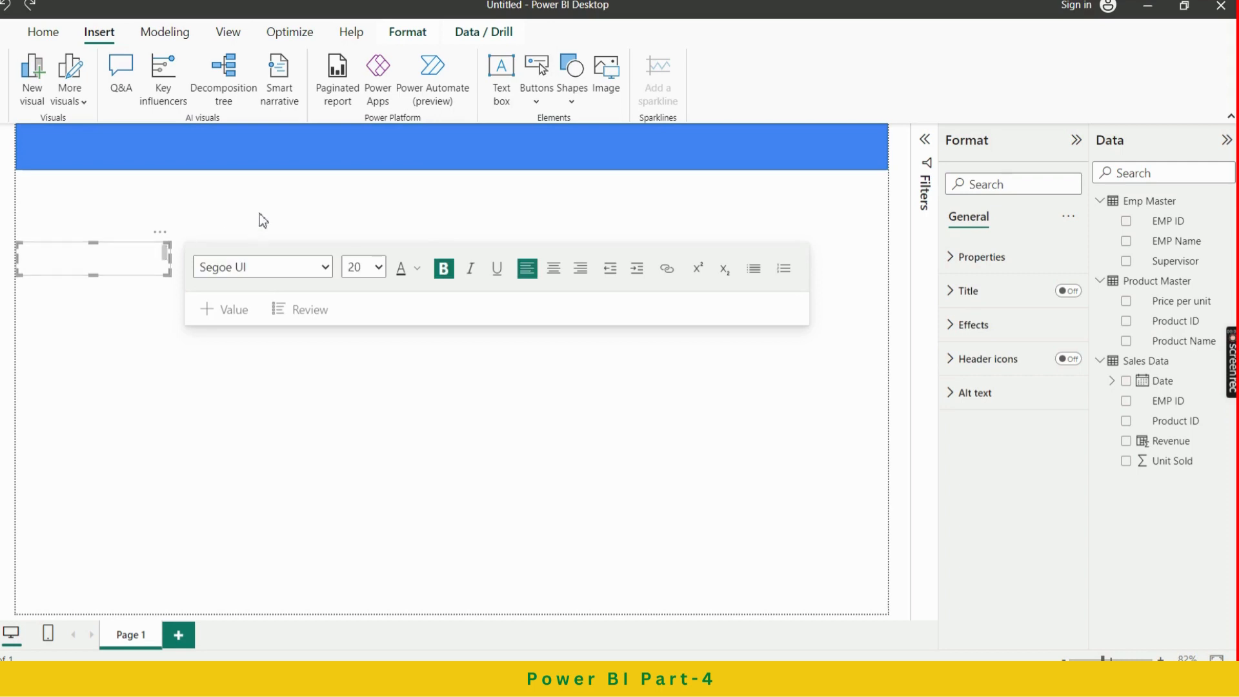
click(263, 220)
click(154, 260)
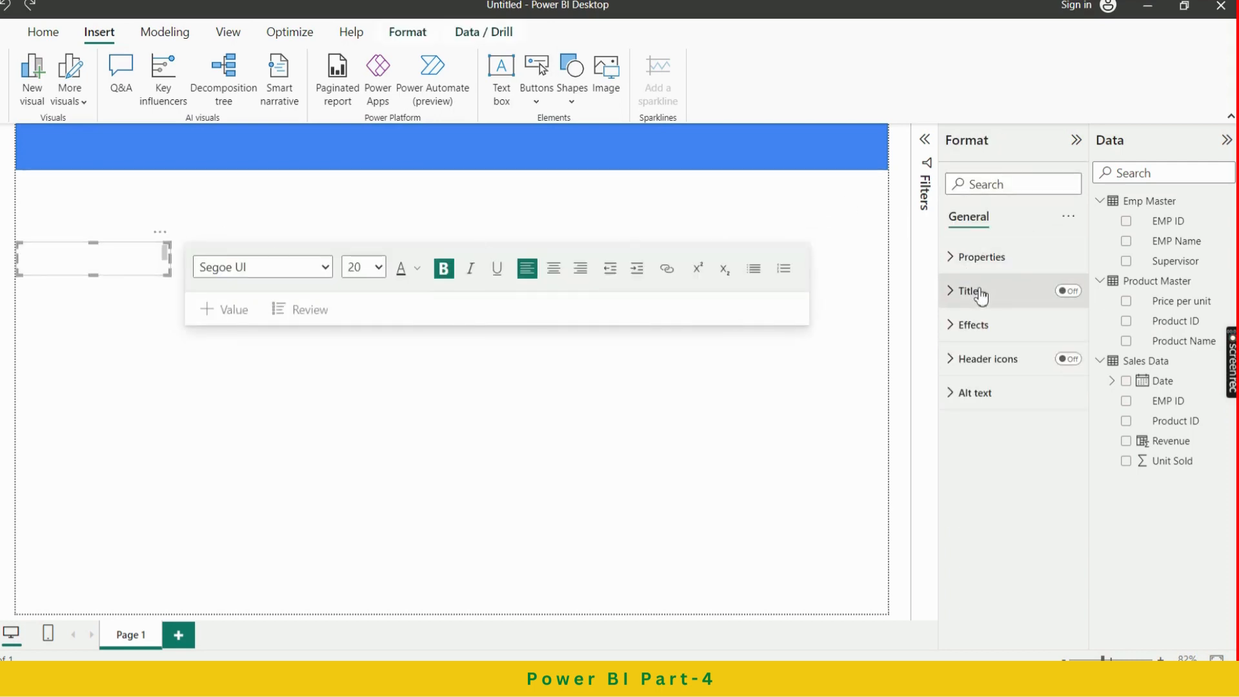
click(999, 326)
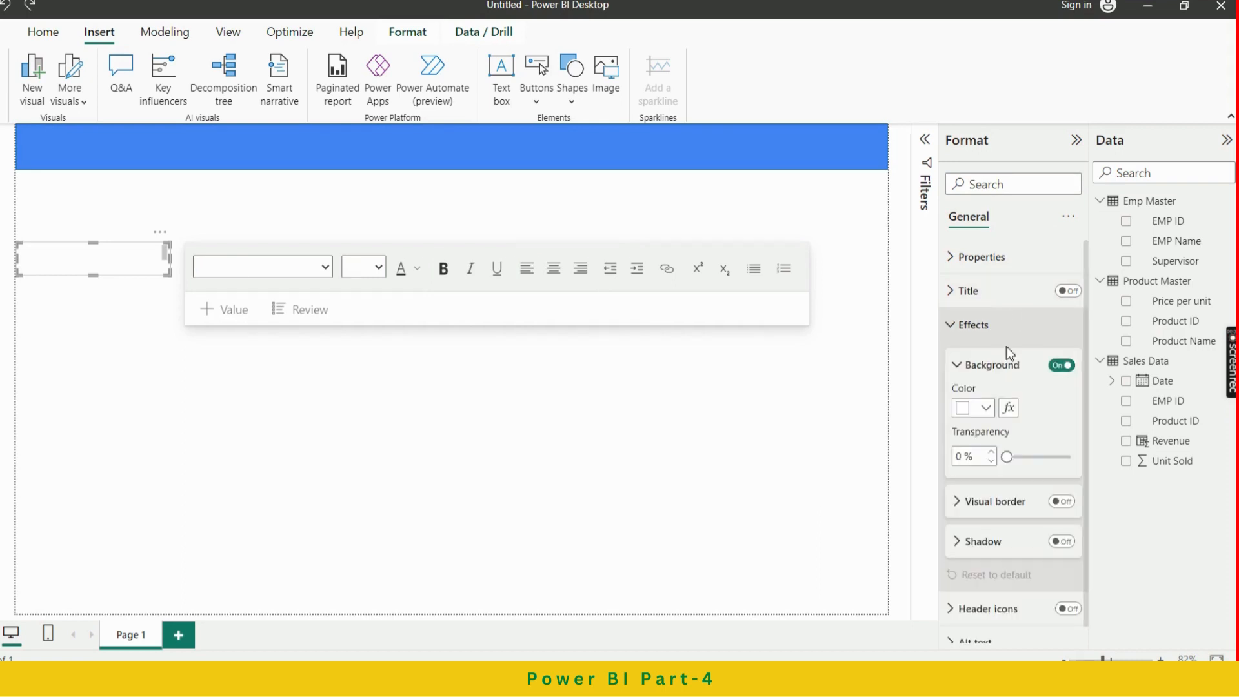
click(1004, 302)
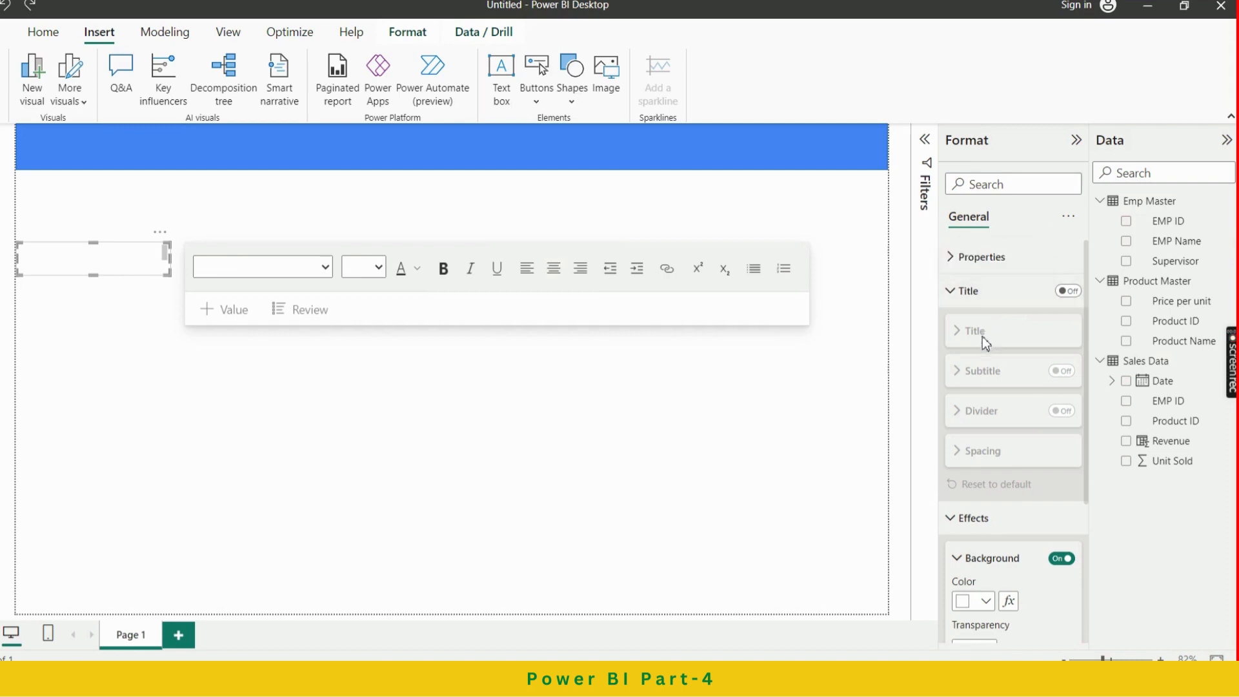
scroll(988, 452, down, 2)
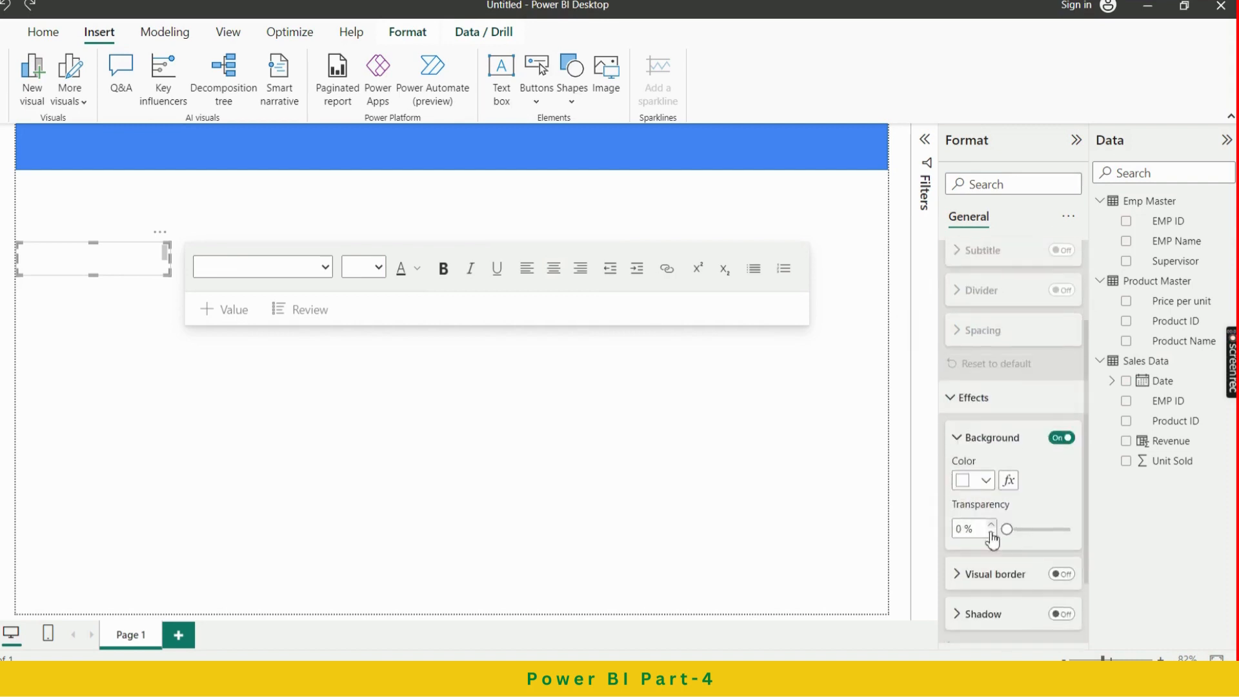
click(986, 481)
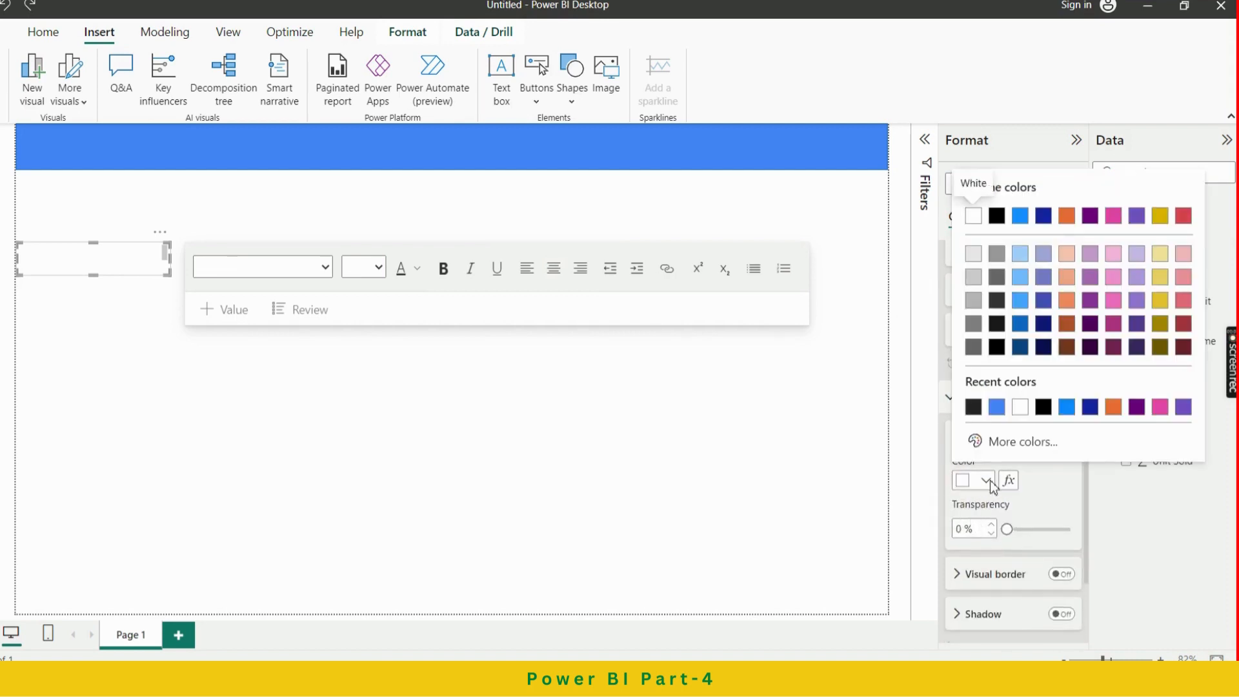
click(997, 407)
click(165, 372)
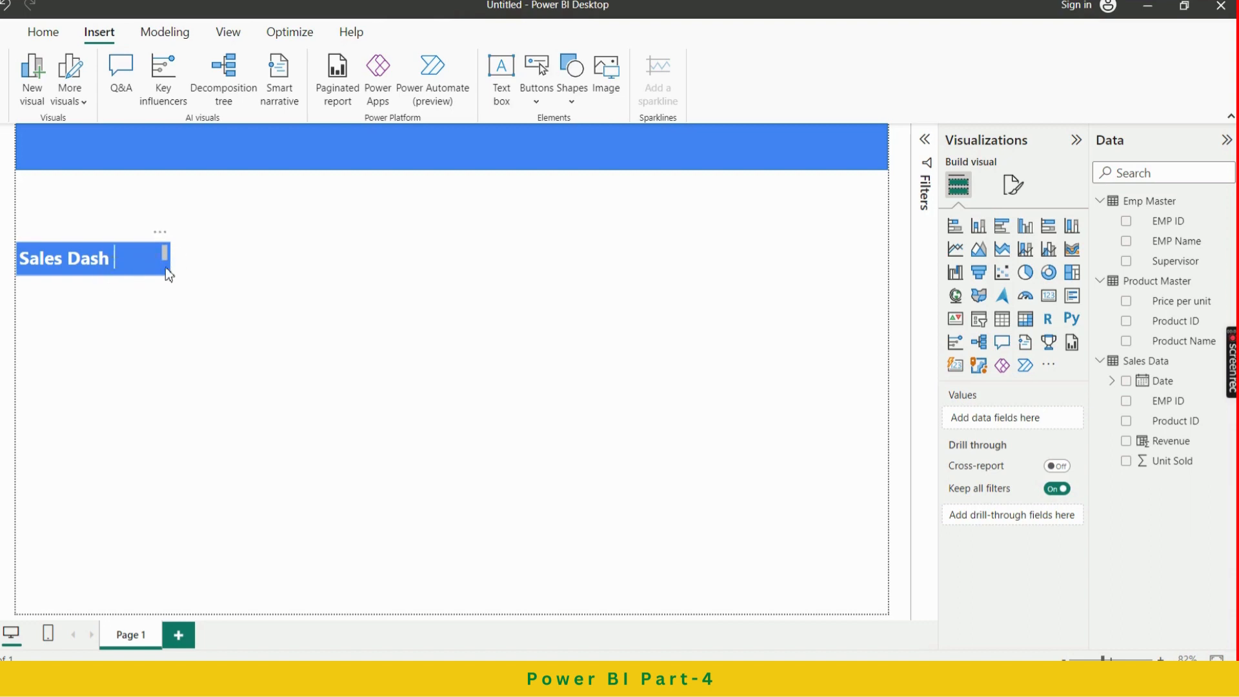
Try to widen the title text box and return the text cursor to the title's first line
drag(165, 268, 190, 275)
key(Left)
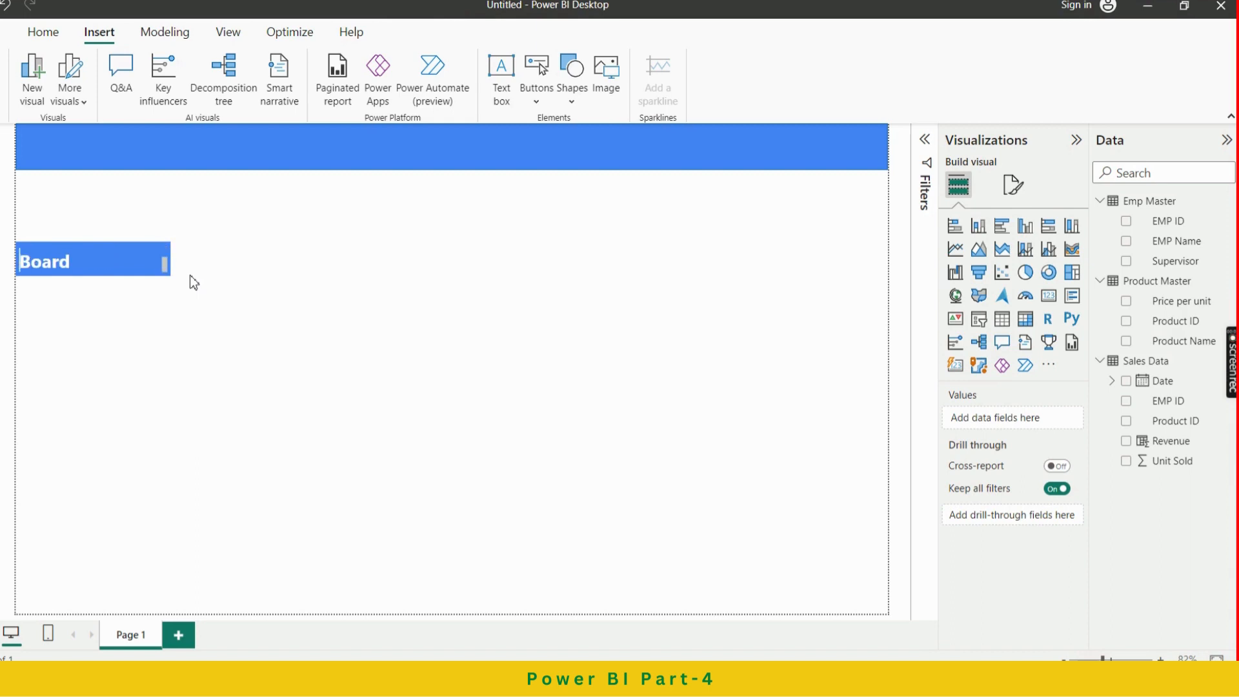
key(Left)
key(Left)
key(Left)
key(Left)
key(Left)
key(Left)
key(Left)
key(Left)
key(Left)
key(Left)
key(Left)
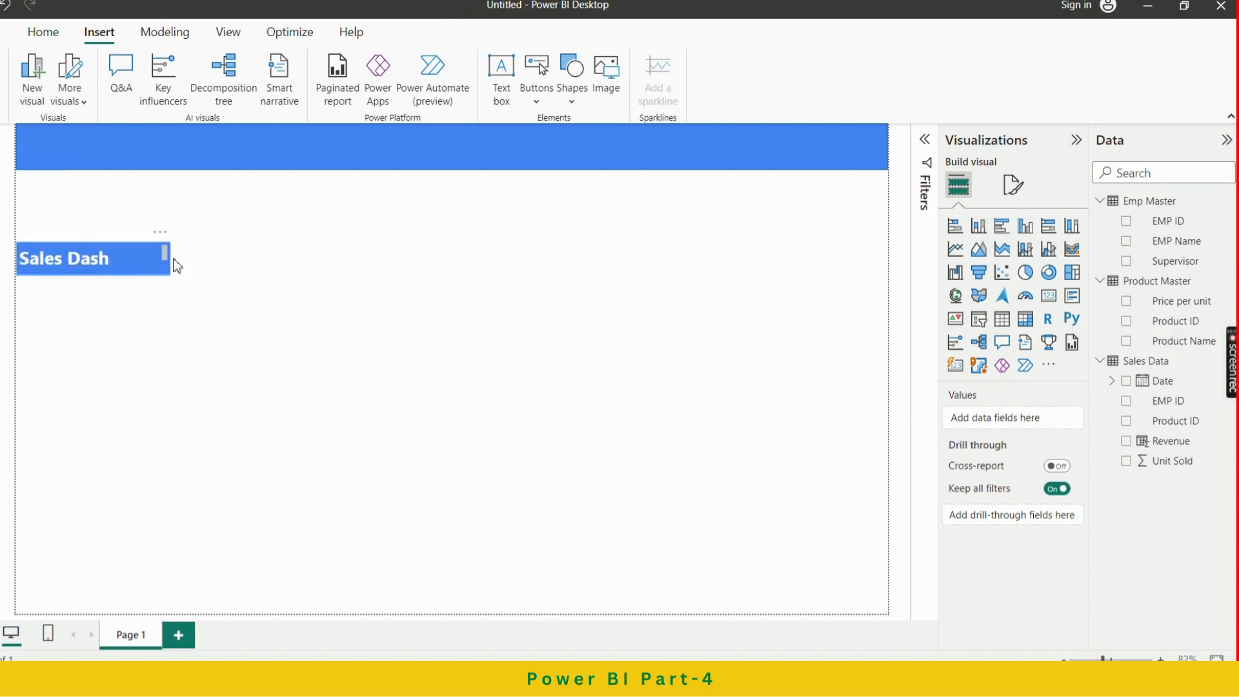
Widen the title text box so that Sales Dash Board fits on one line
click(144, 260)
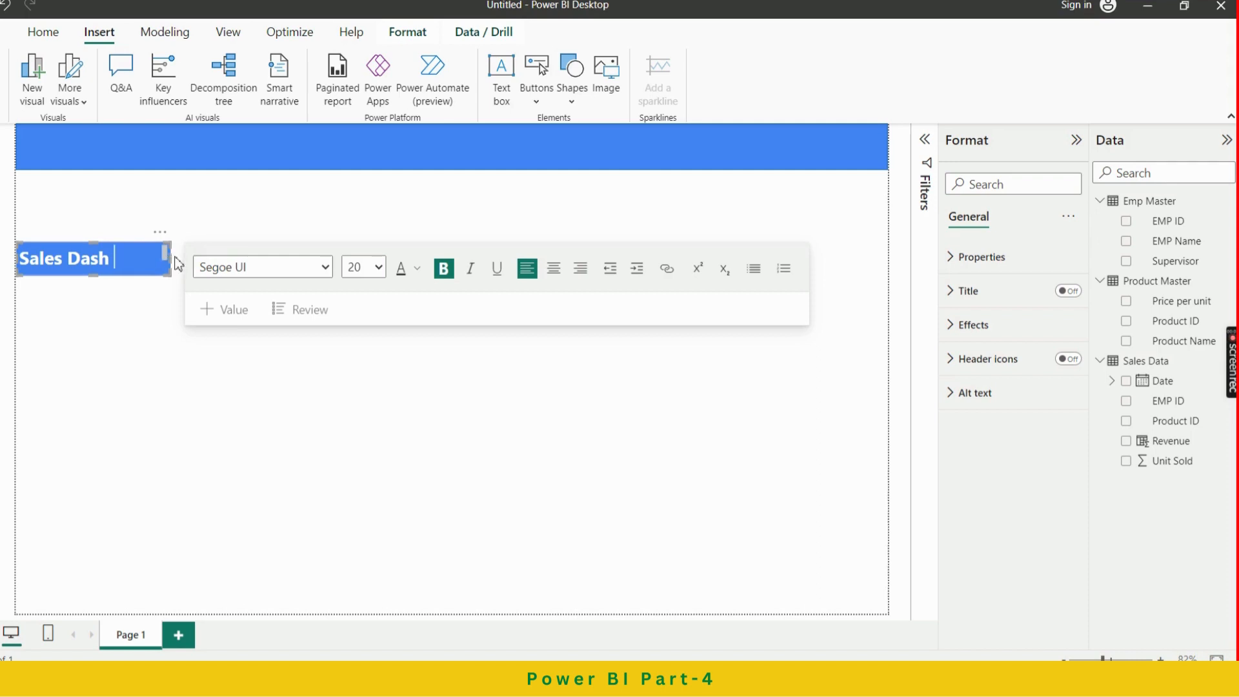
drag(172, 260, 24, 260)
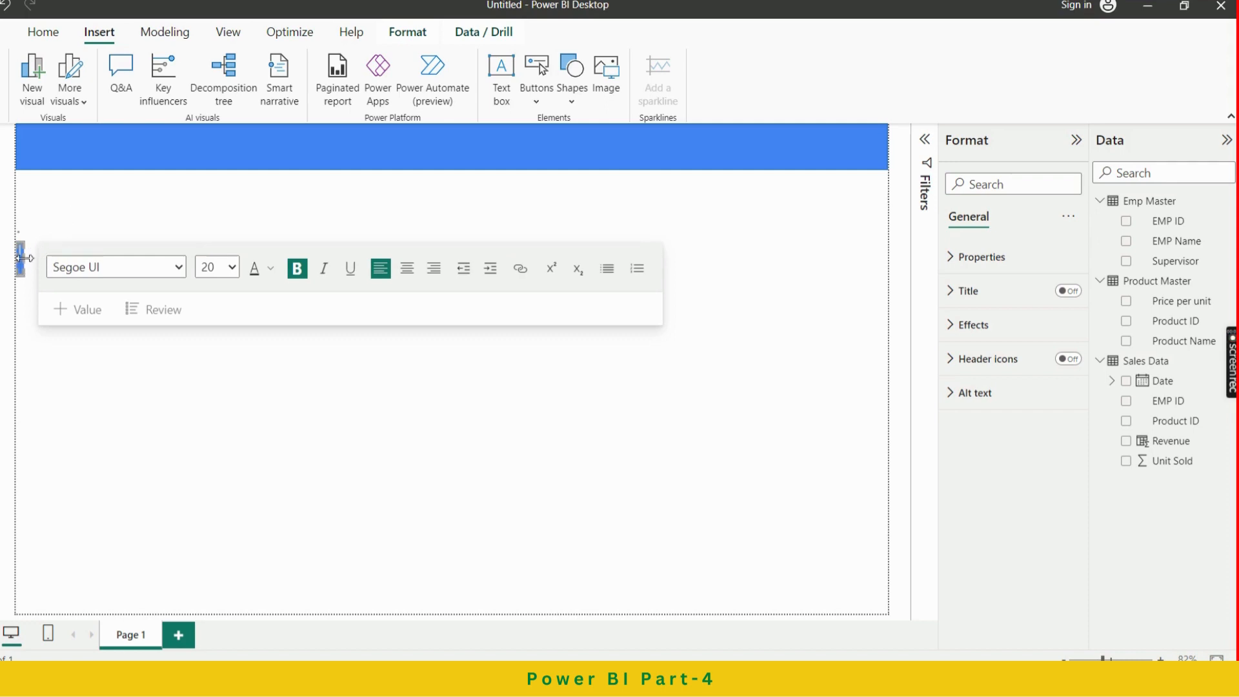
drag(24, 261, 188, 272)
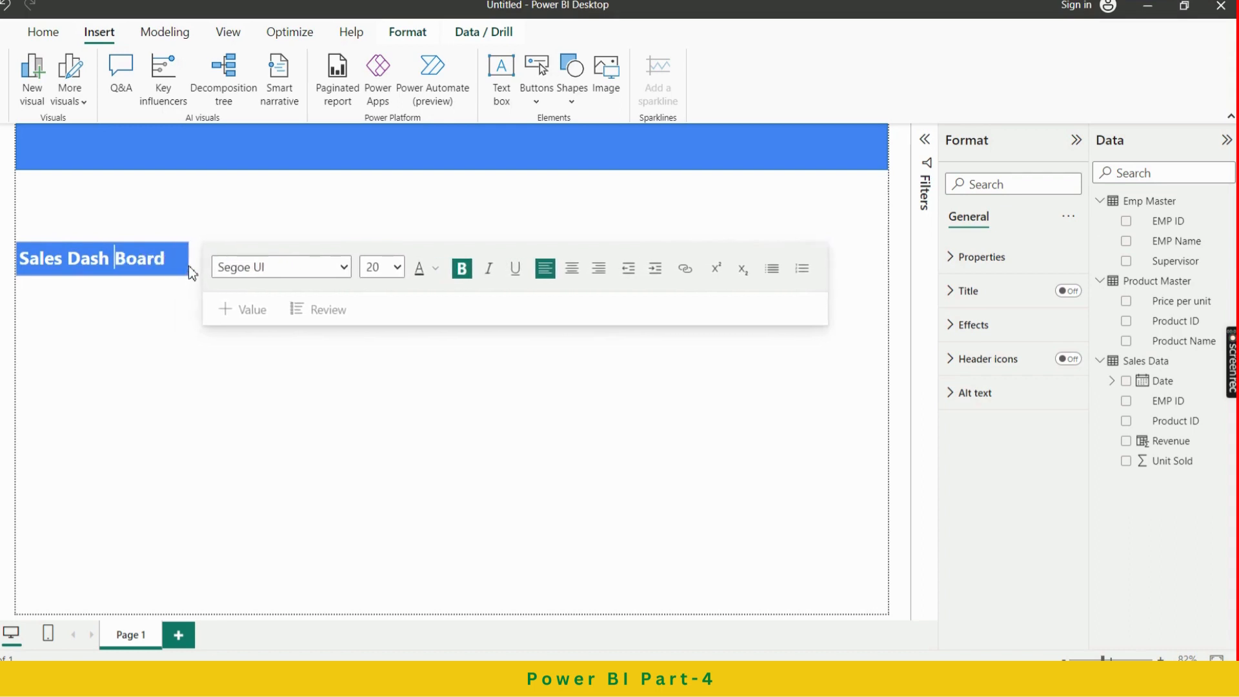
click(122, 324)
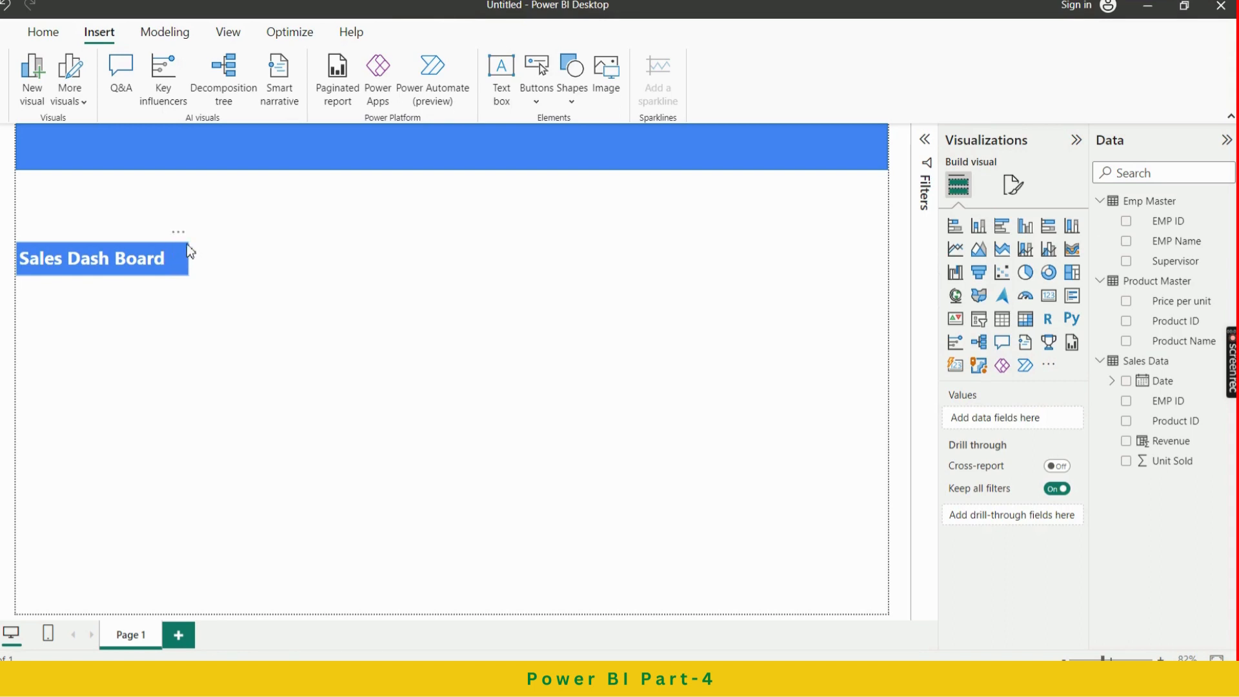
click(101, 259)
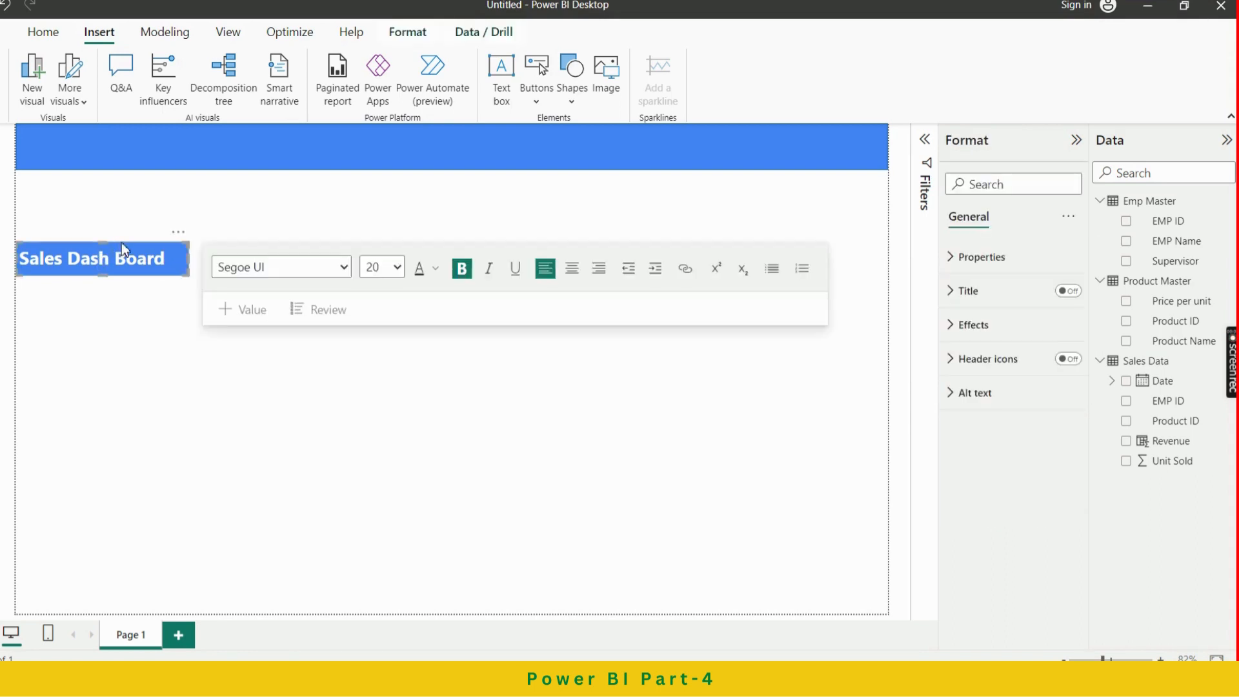
click(125, 241)
click(143, 260)
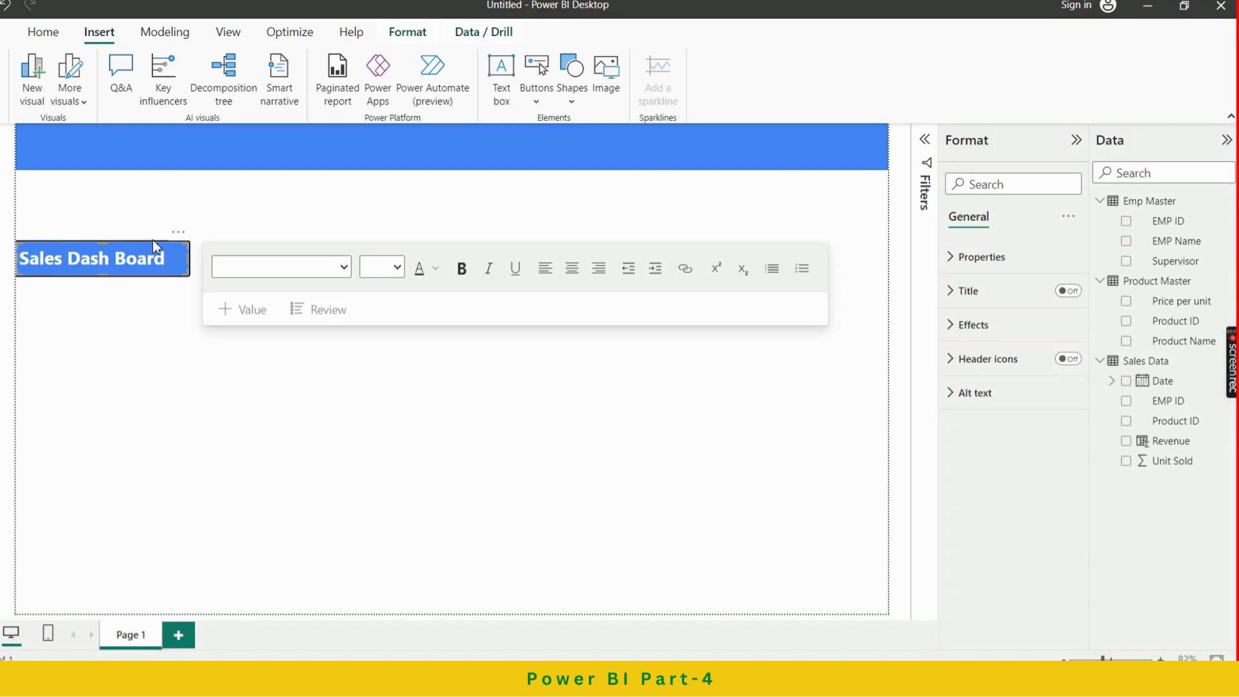
click(152, 238)
click(120, 232)
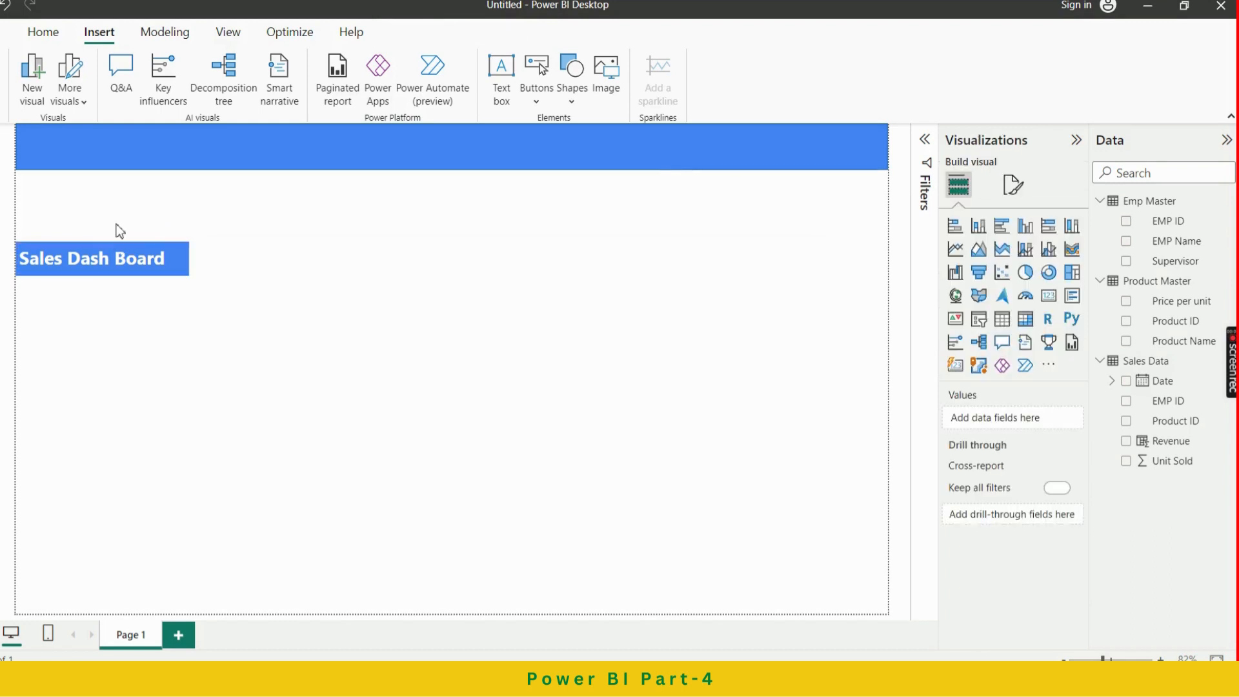
click(154, 258)
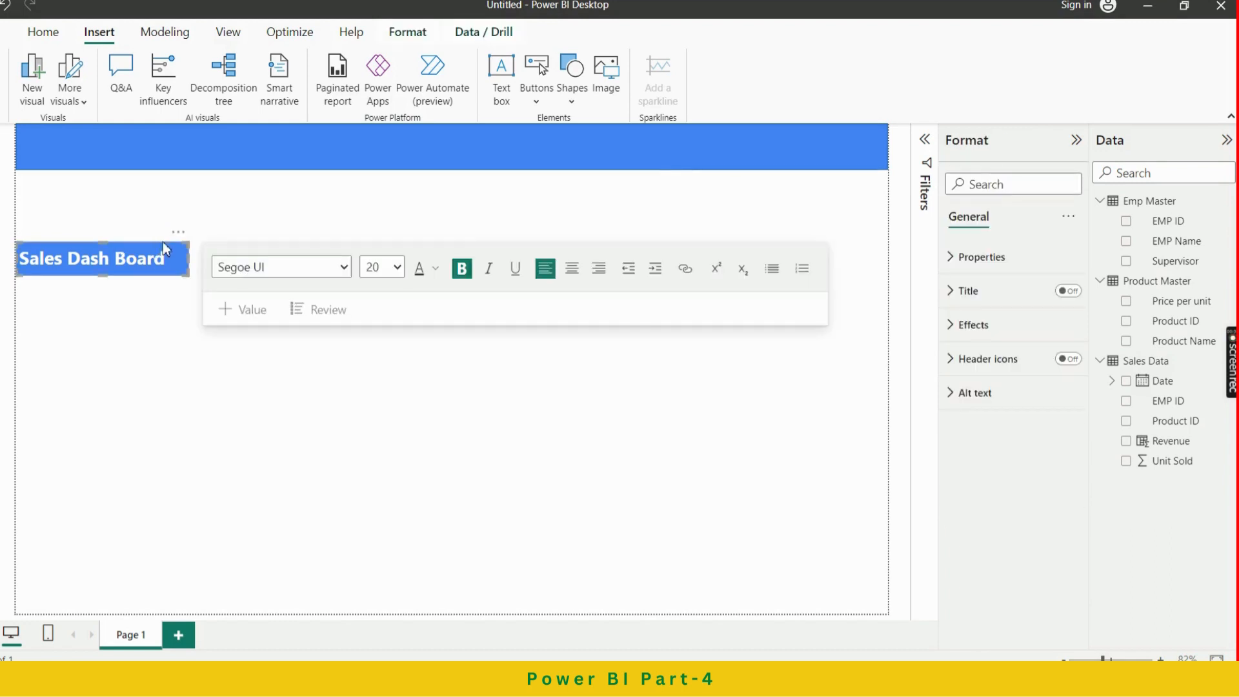
click(160, 246)
click(143, 243)
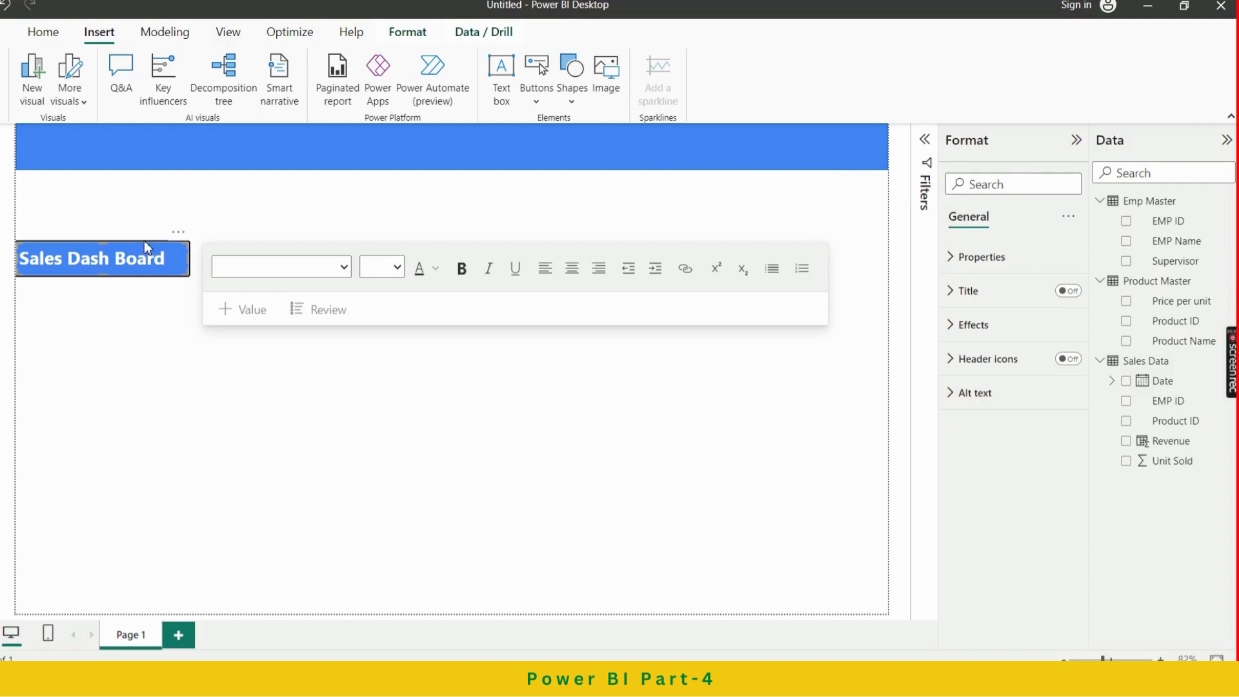
click(219, 185)
click(126, 258)
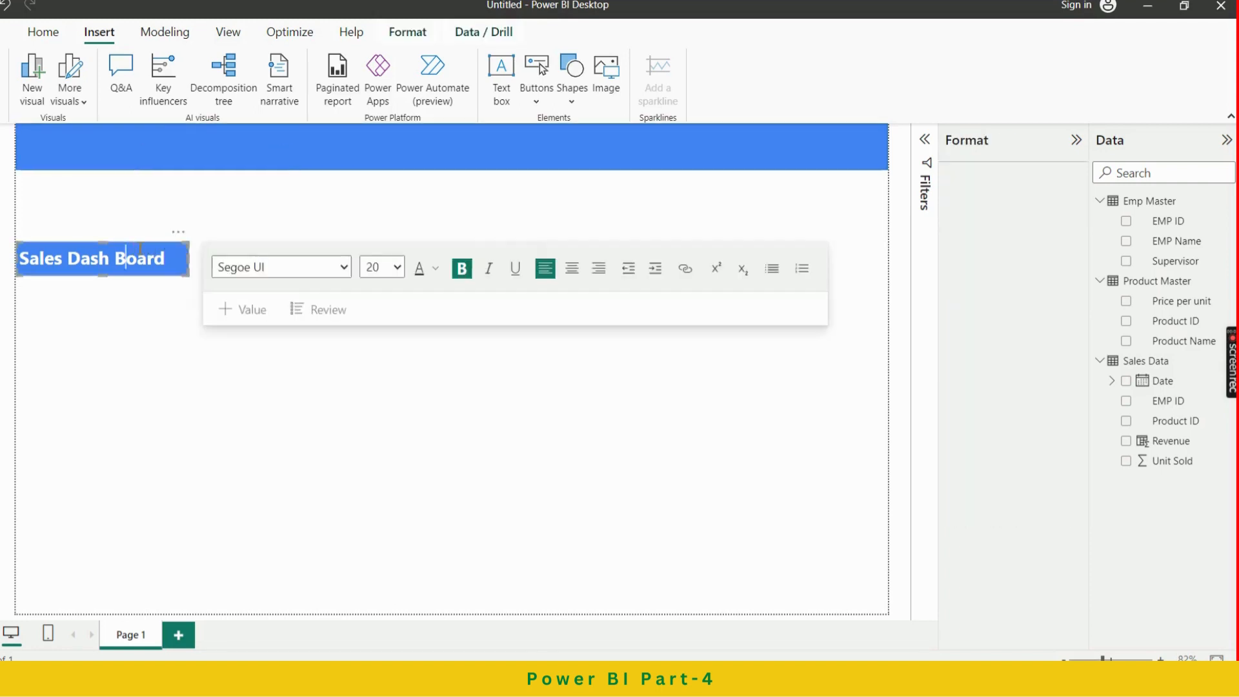
click(124, 232)
Narrow the title text box slightly so its frame closely fits the words Sales Dash Board
click(107, 243)
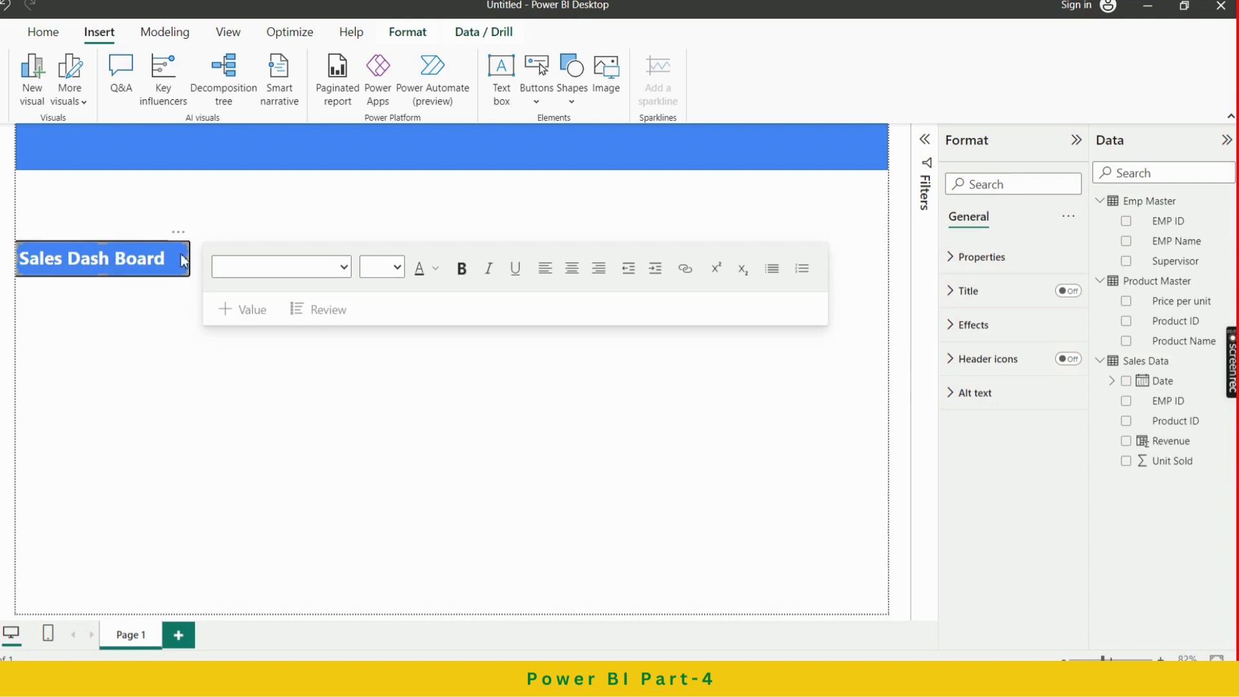
mouse_move(184, 261)
mouse_down()
mouse_move(228, 204)
mouse_move(169, 251)
mouse_up()
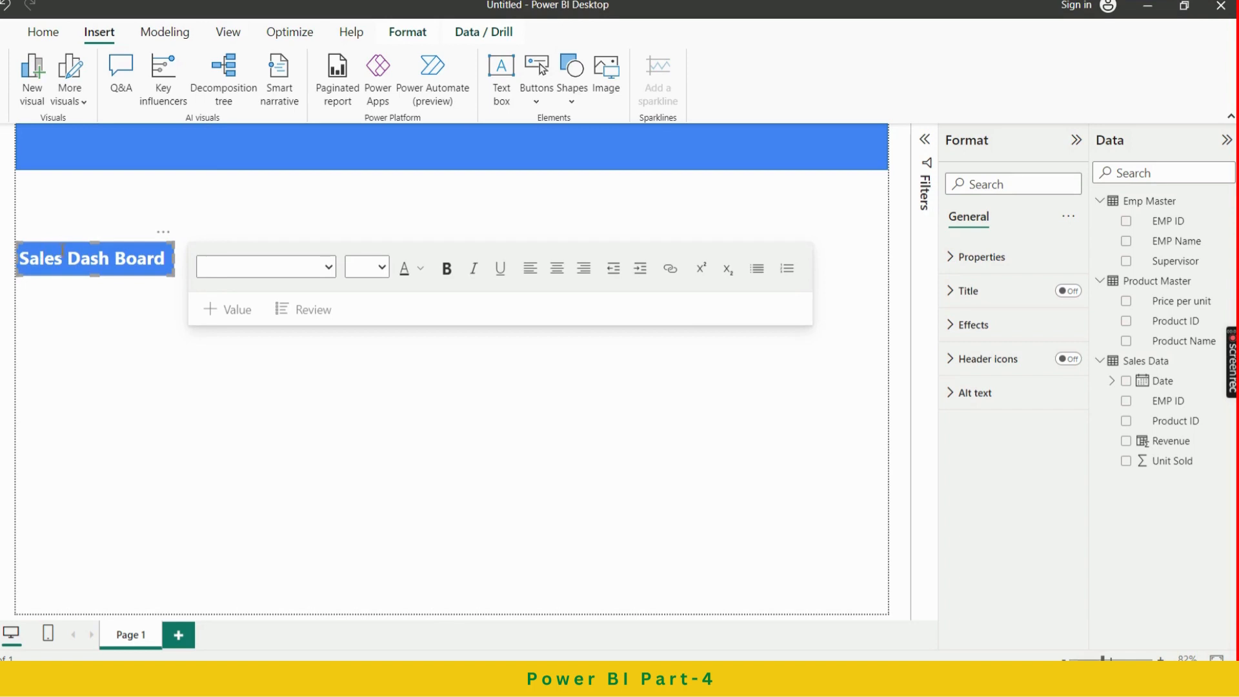
click(102, 198)
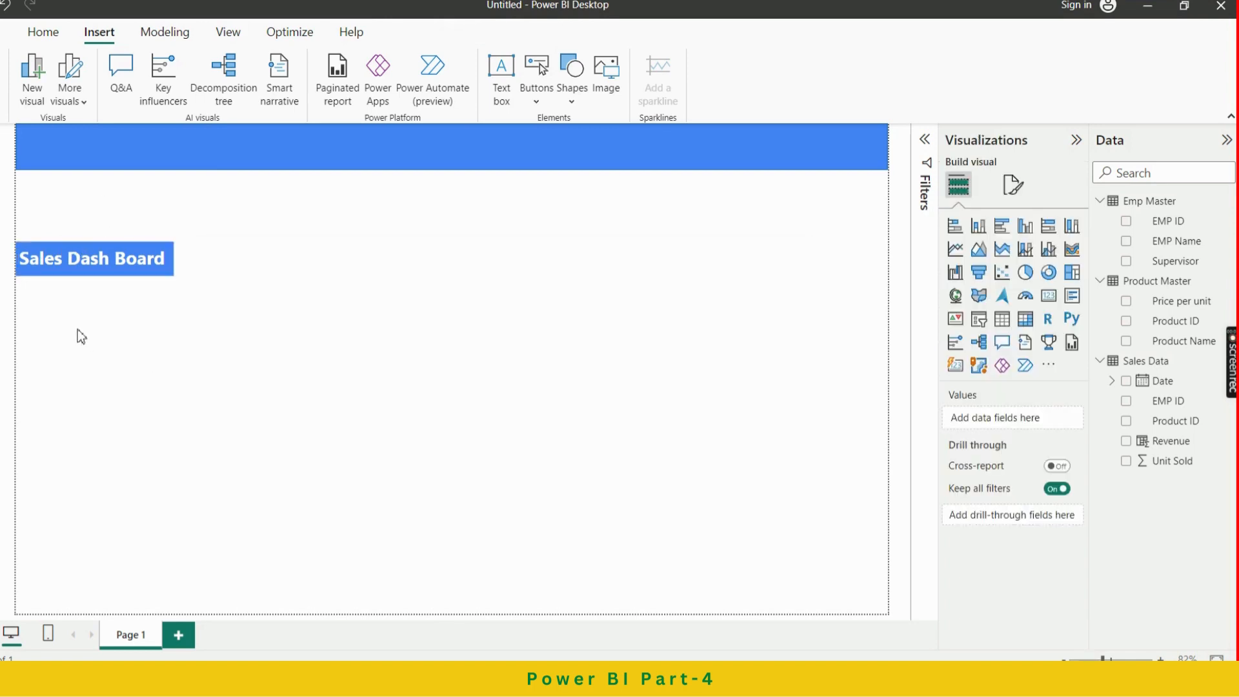
Move the Sales Dash Board text box onto the blue banner, near its horizontal middle
click(115, 248)
click(114, 217)
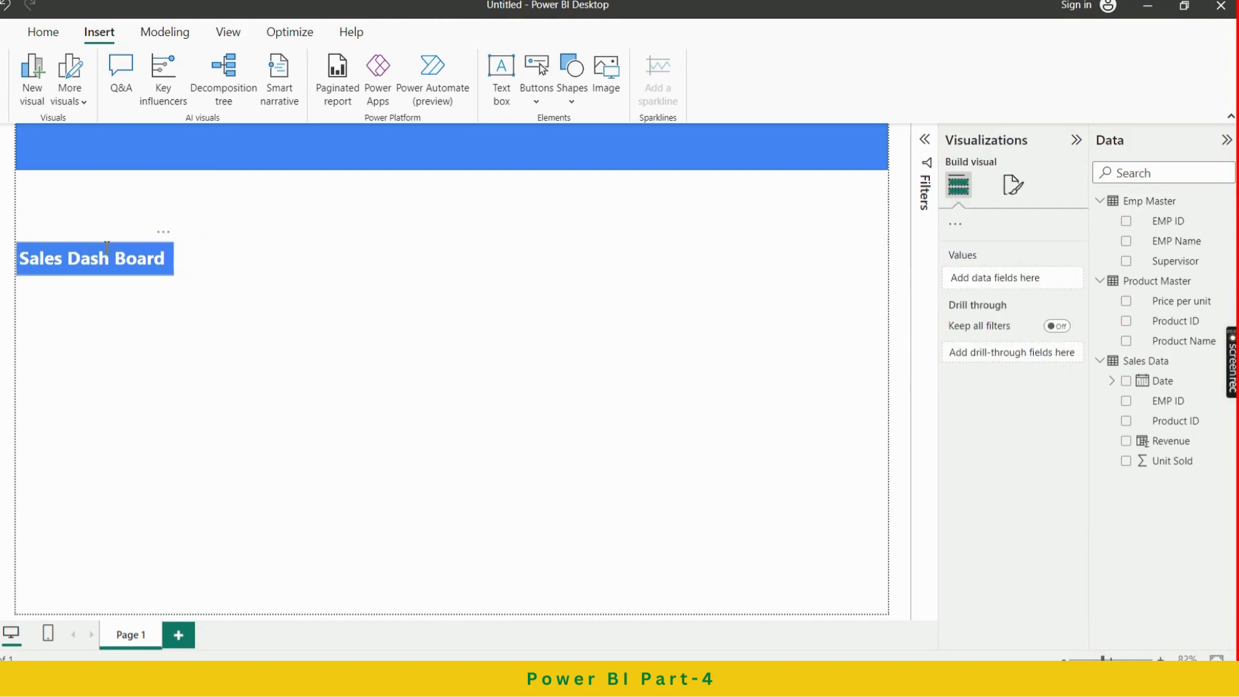
click(120, 258)
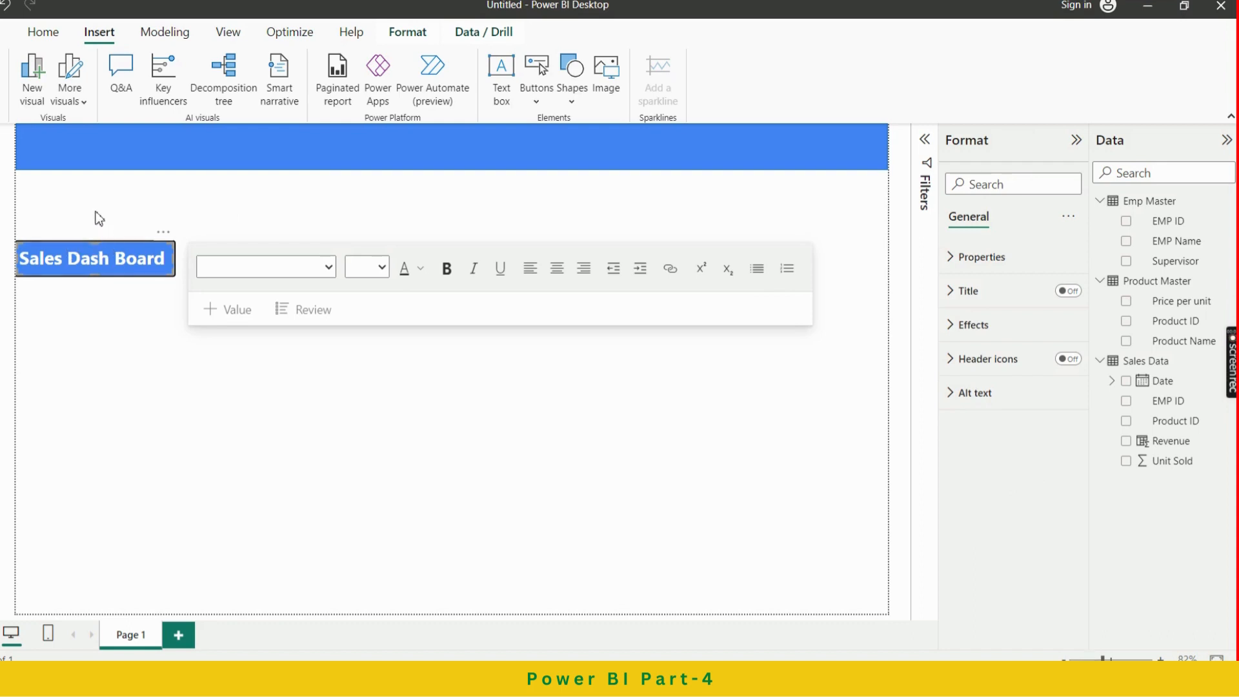
click(95, 232)
click(101, 258)
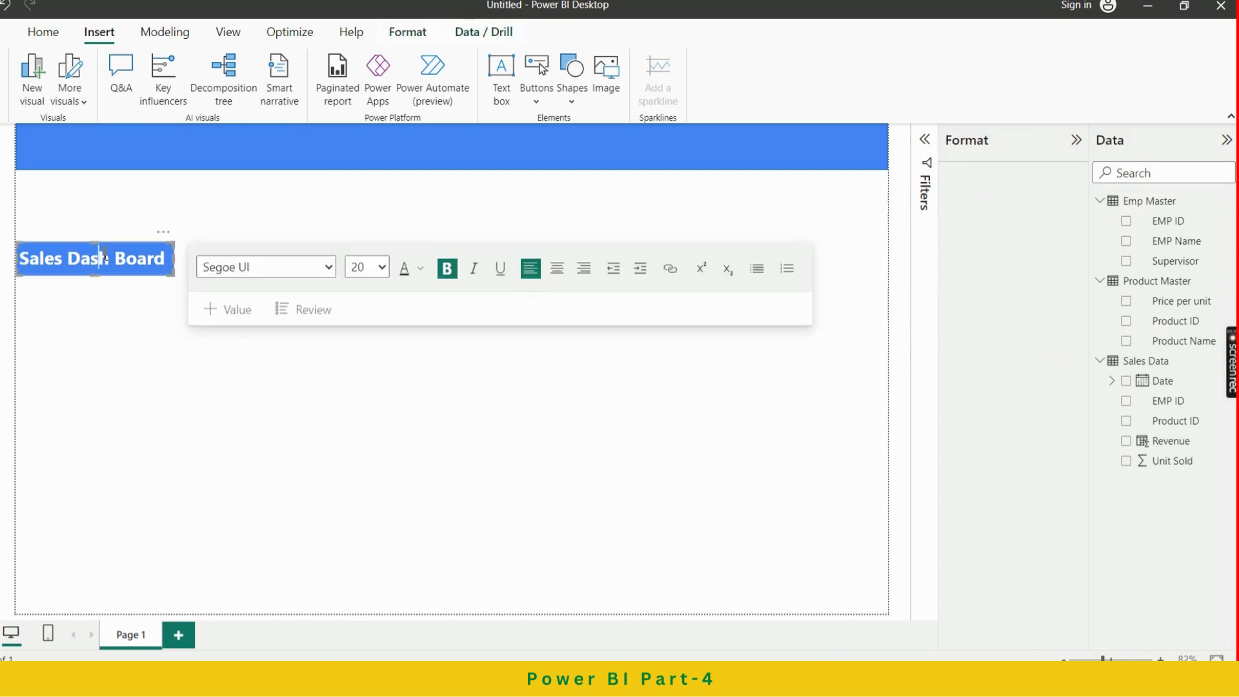
click(110, 244)
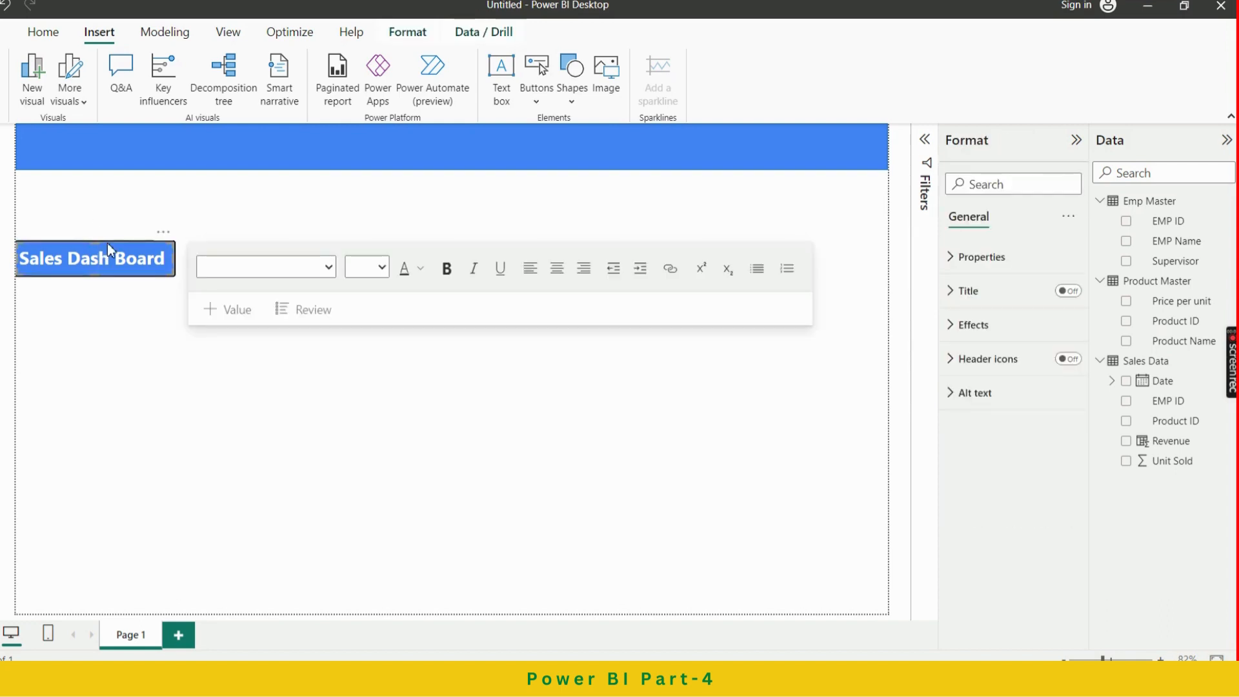
drag(107, 243, 459, 129)
click(459, 129)
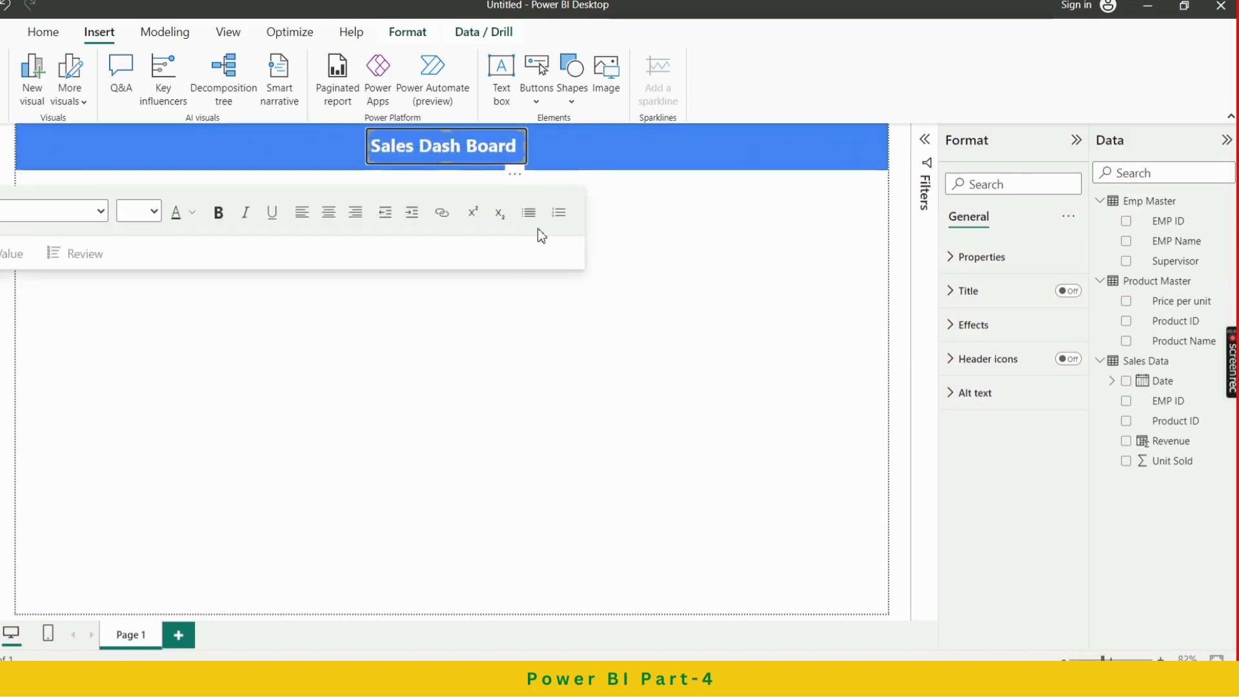
click(675, 247)
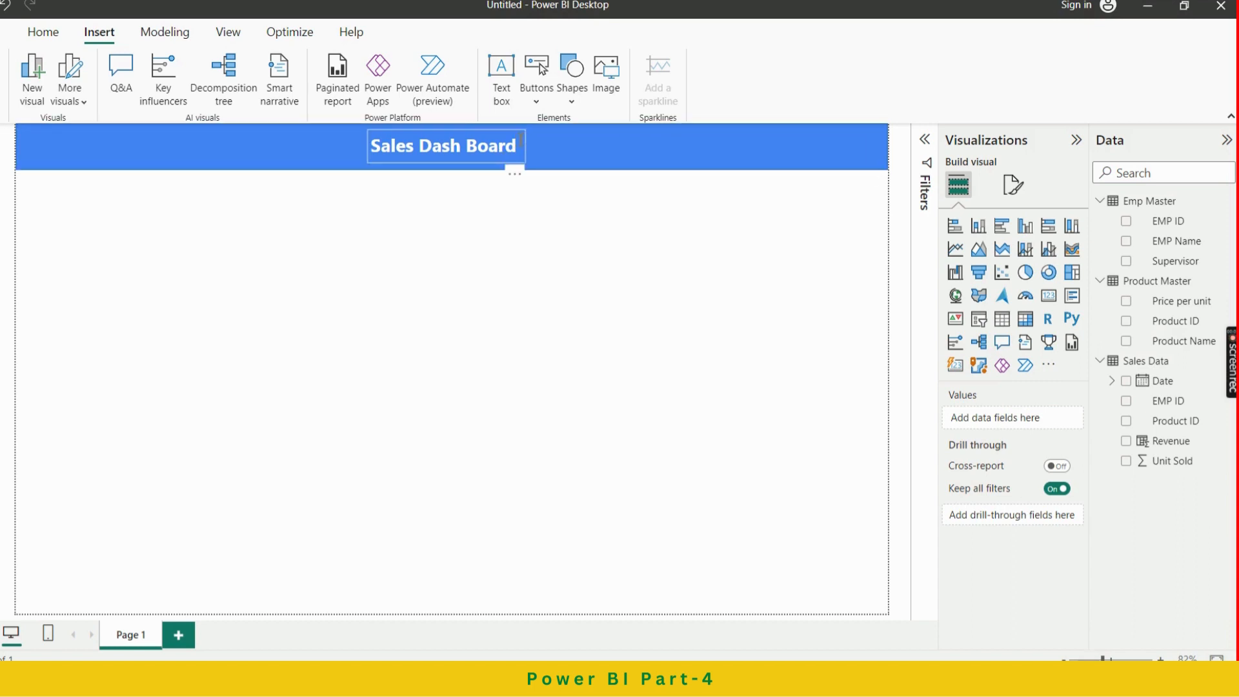
Shift the title text box slightly to the left within the banner and deselect it
click(516, 139)
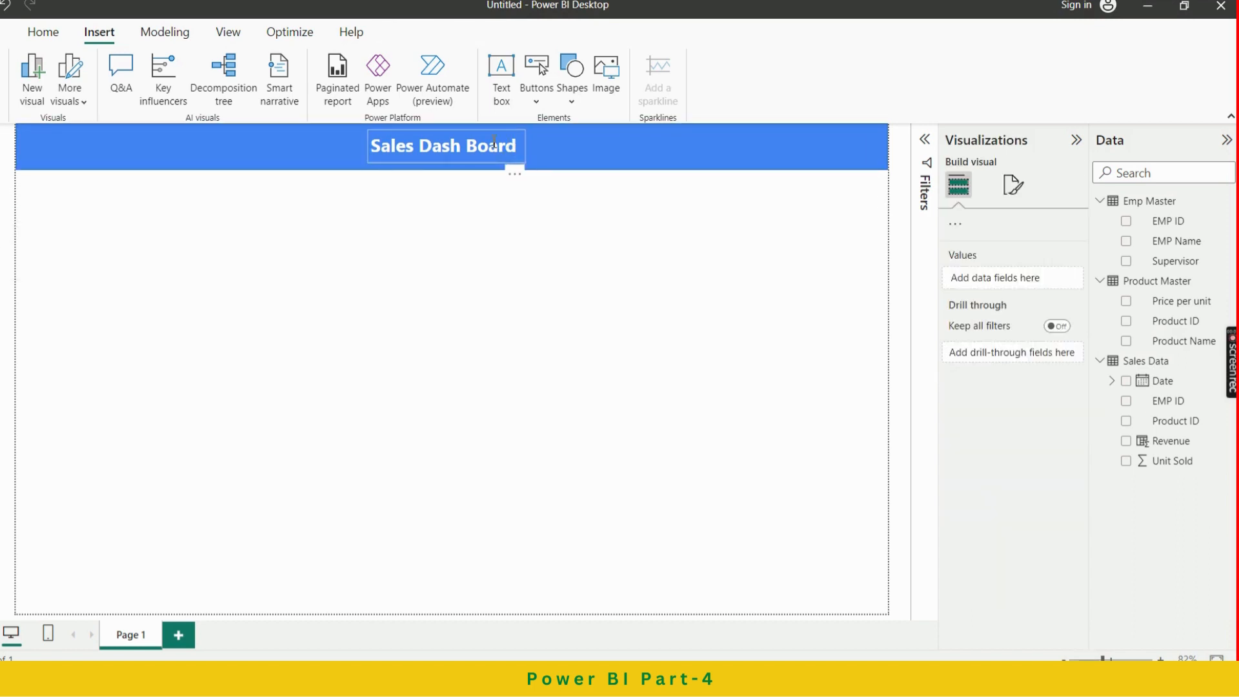
mouse_move(512, 139)
mouse_down()
mouse_move(531, 139)
mouse_move(499, 137)
mouse_move(429, 170)
mouse_move(448, 139)
mouse_move(492, 134)
mouse_up()
click(417, 413)
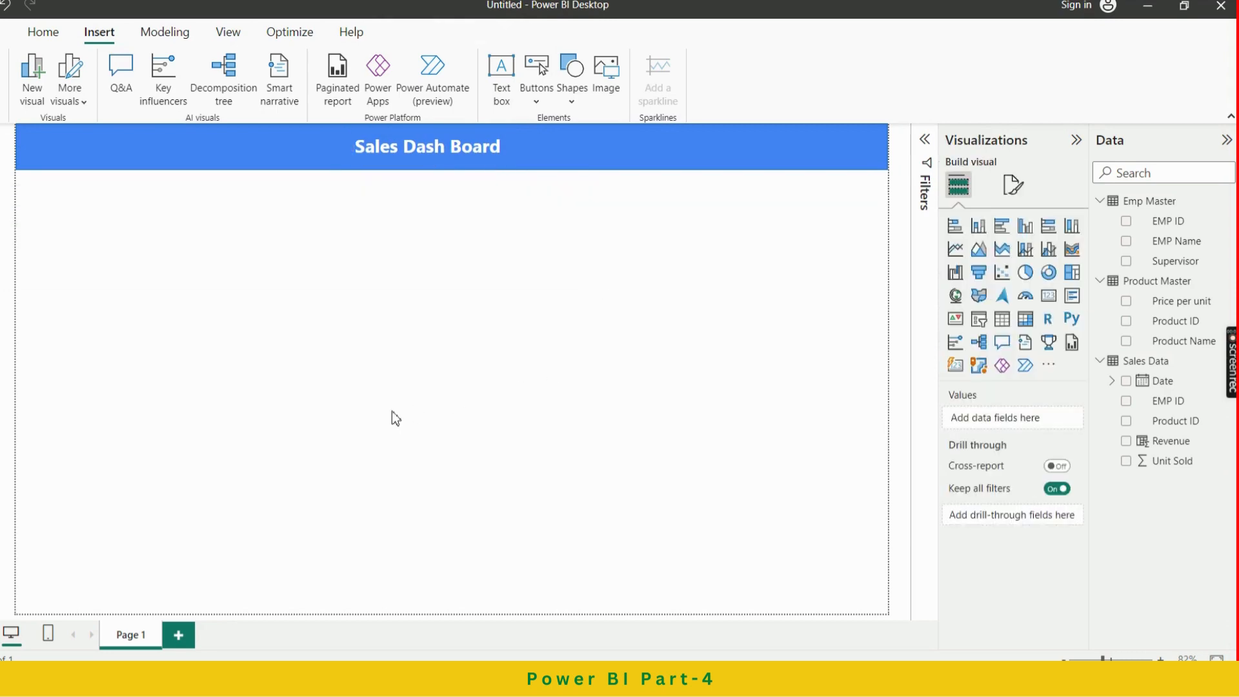
Switch to the Sales Data.xlsx workbook in Excel and check the Slicers Required section, starting with Date, on the Assignment Questions sheet
key(alt+Tab)
key(alt+Tab)
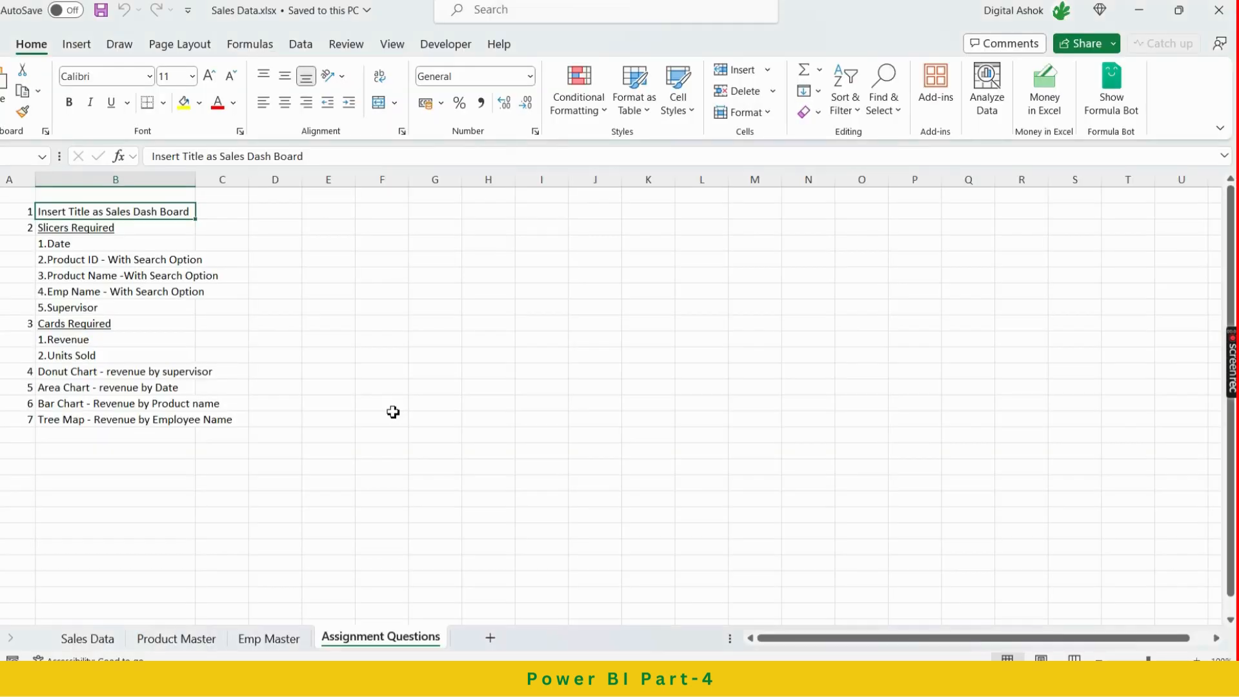
key(alt+Tab)
click(78, 230)
click(83, 245)
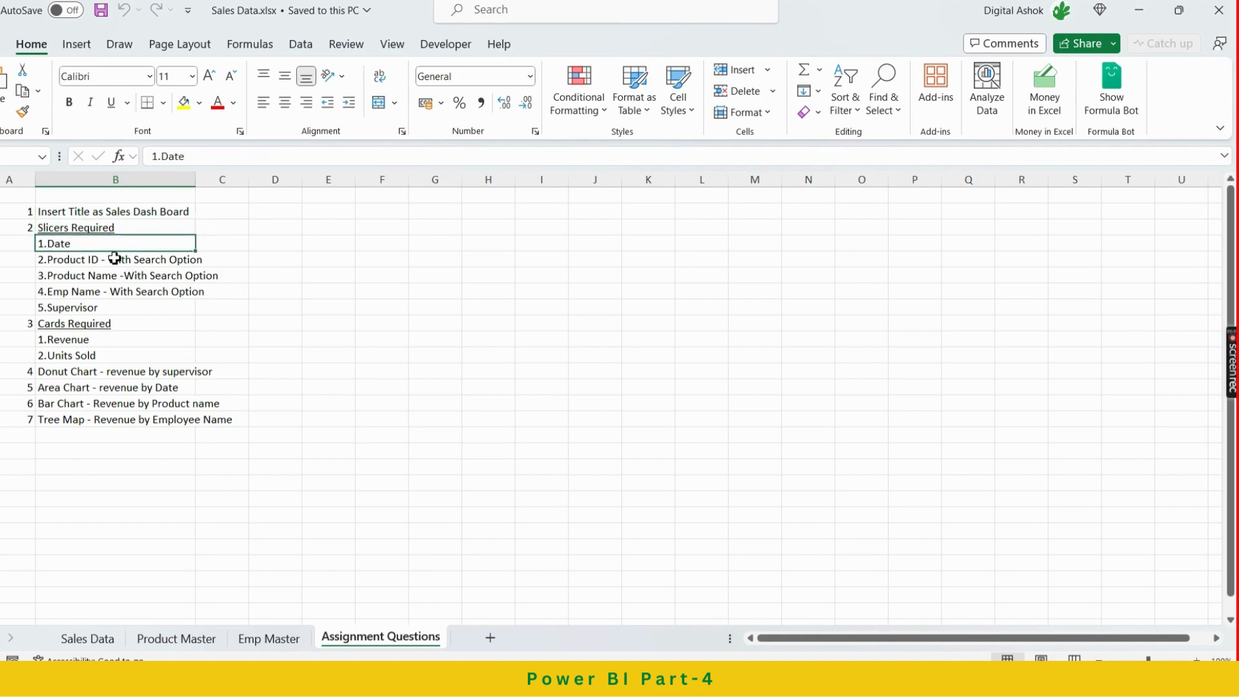
Check the product entries and the Date entry in the Slicers Required list on the Assignment Questions sheet
click(114, 259)
click(103, 271)
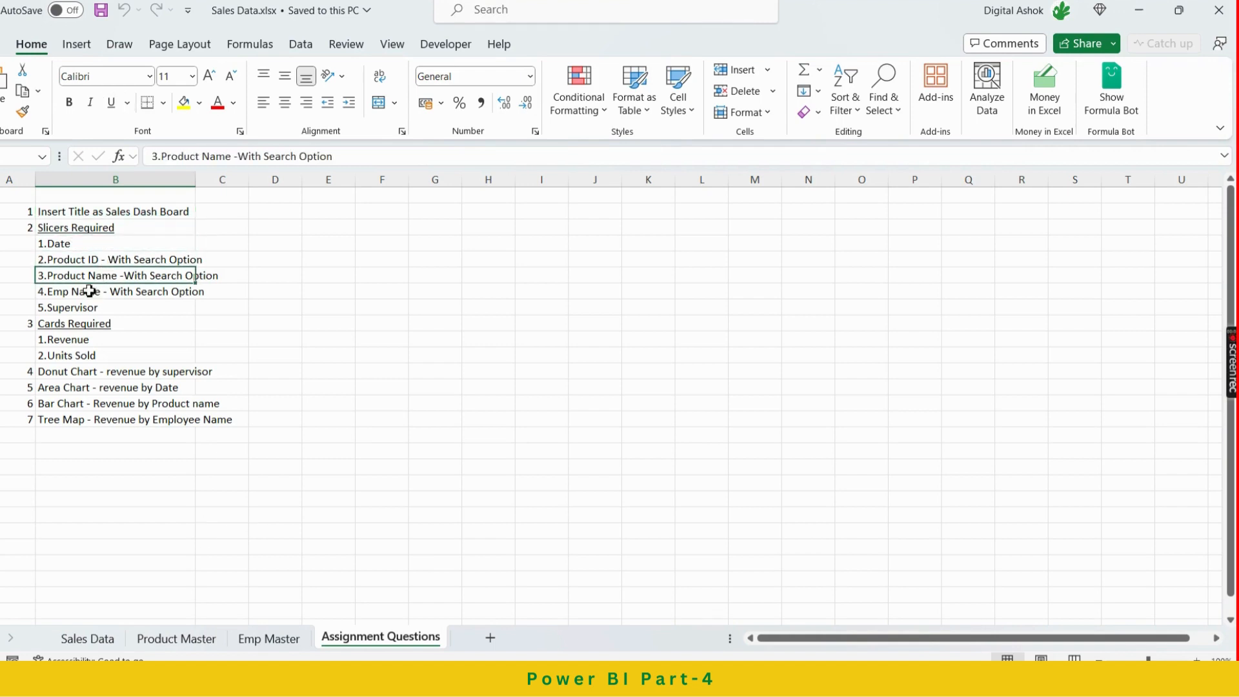
click(79, 248)
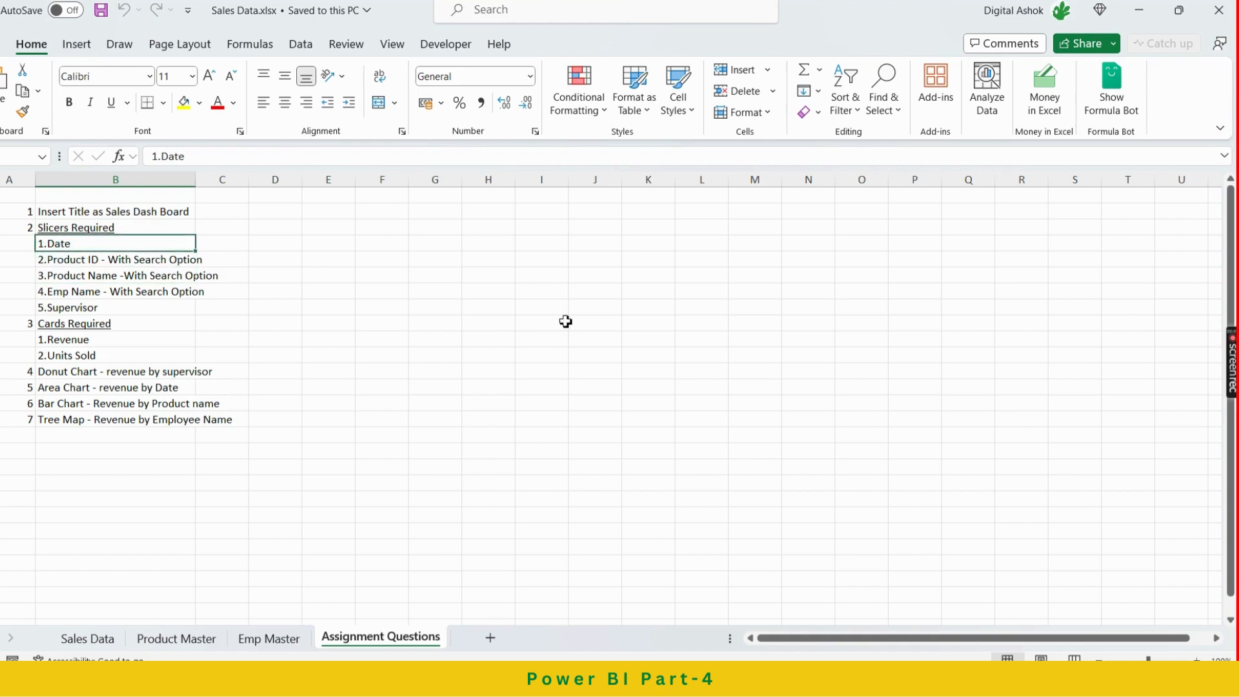
Switch to Power BI and insert a small slicer for the Sales Data Date field, placed just beneath the left end of the banner
key(alt+Tab)
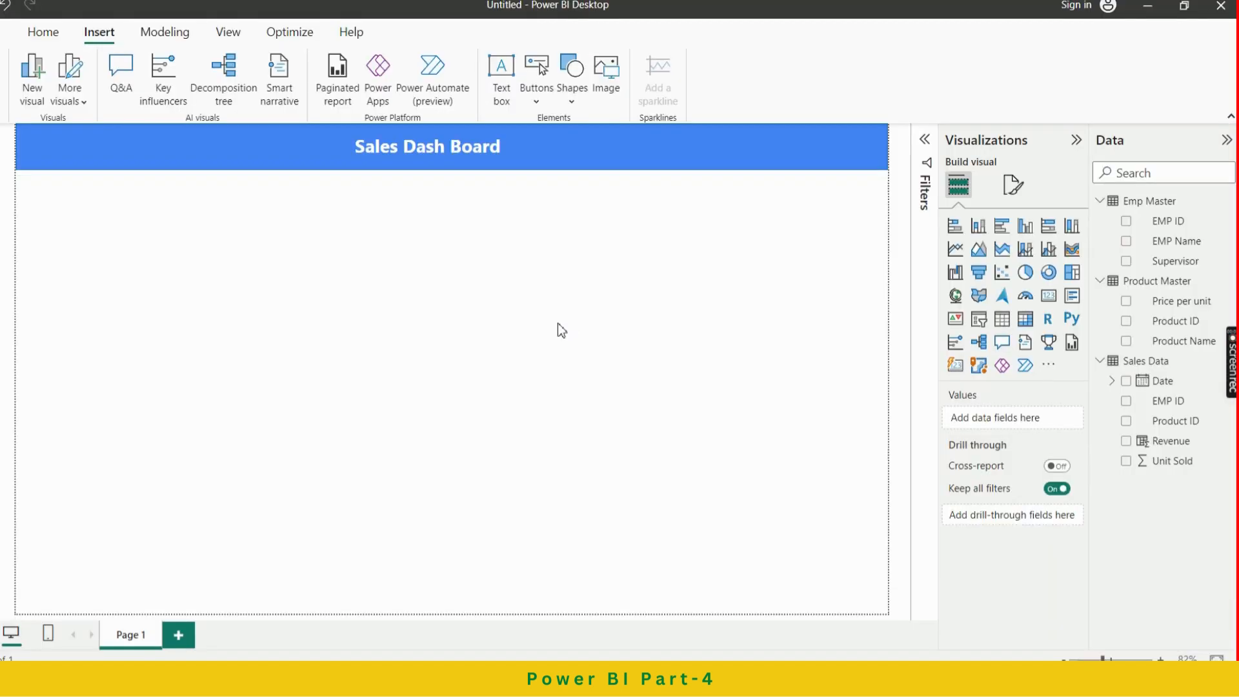
click(982, 325)
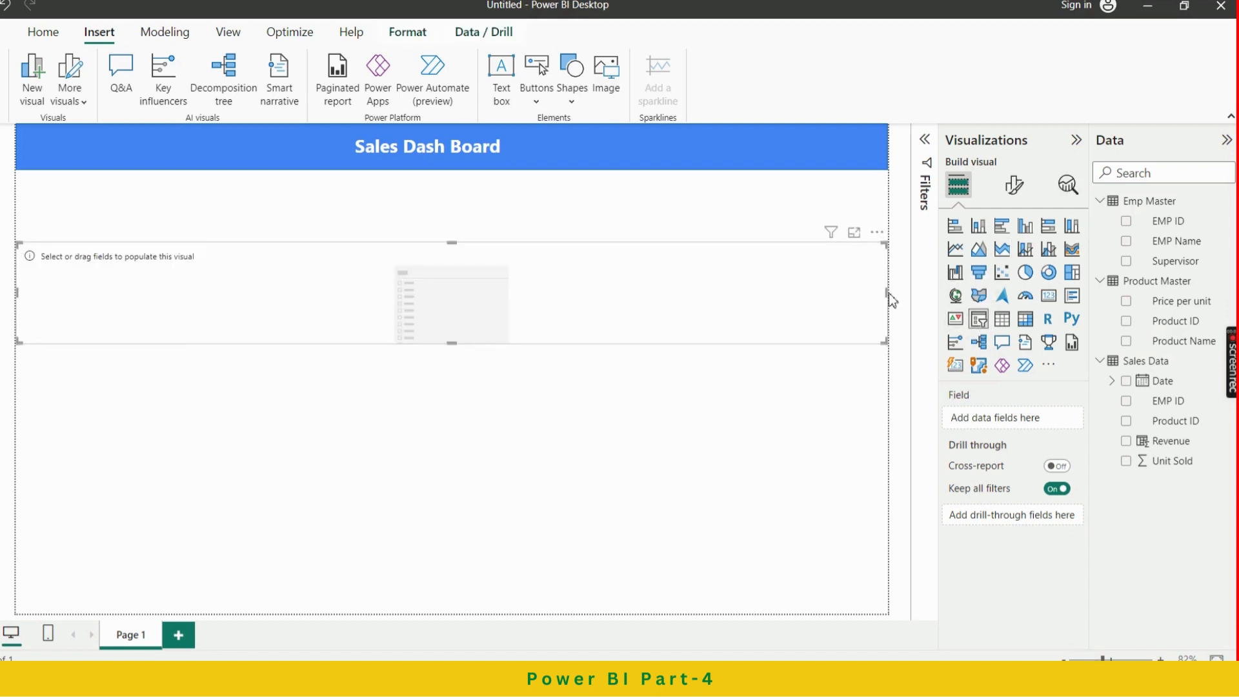
drag(889, 292, 162, 288)
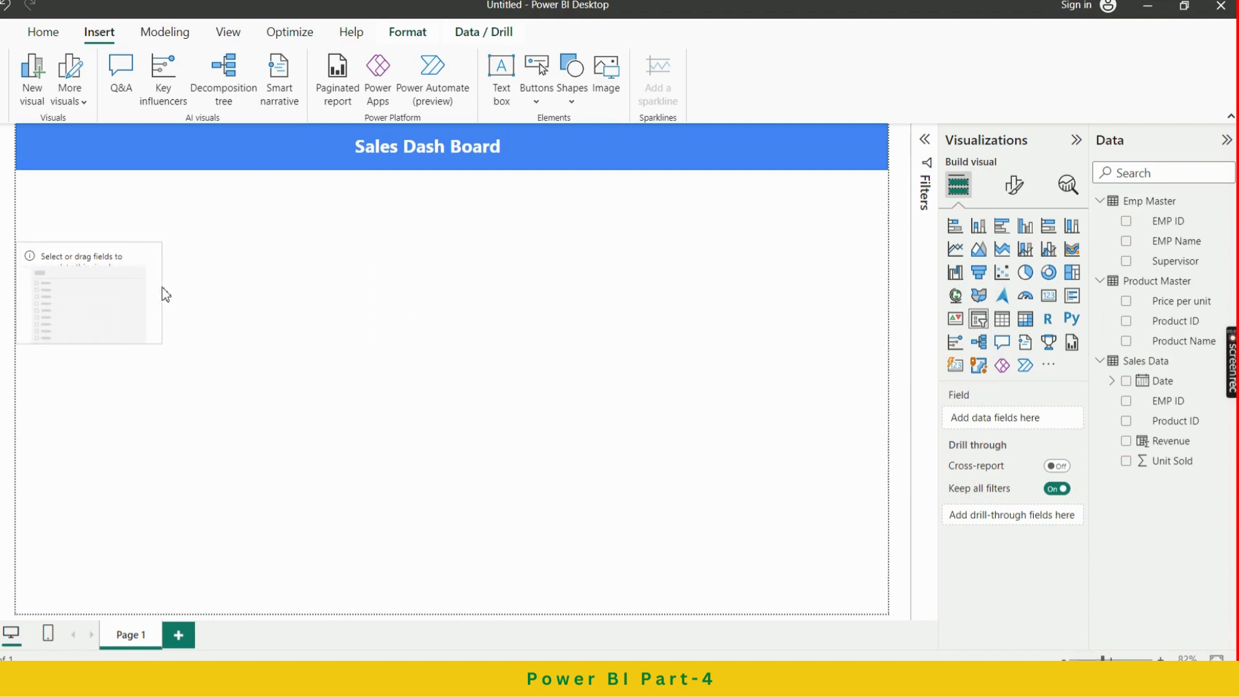
drag(91, 340, 143, 212)
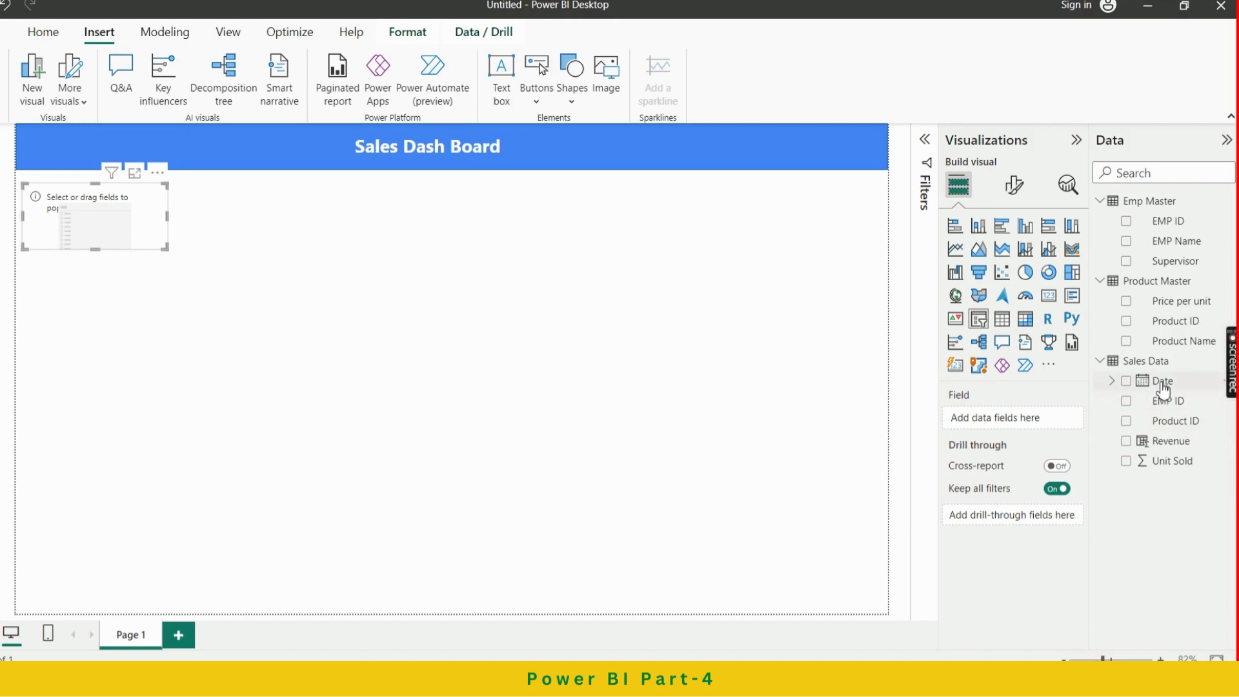
drag(1164, 388, 1009, 423)
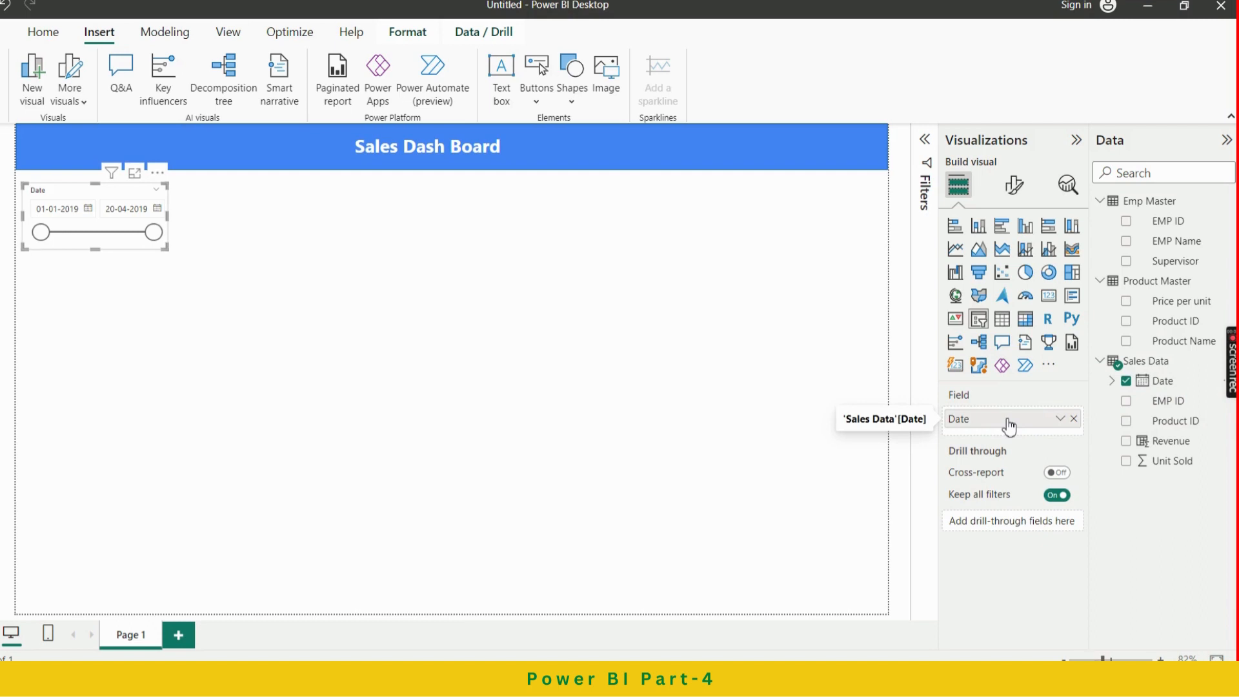
Turn on the Date slicer's title and expand its title formatting options
click(1015, 194)
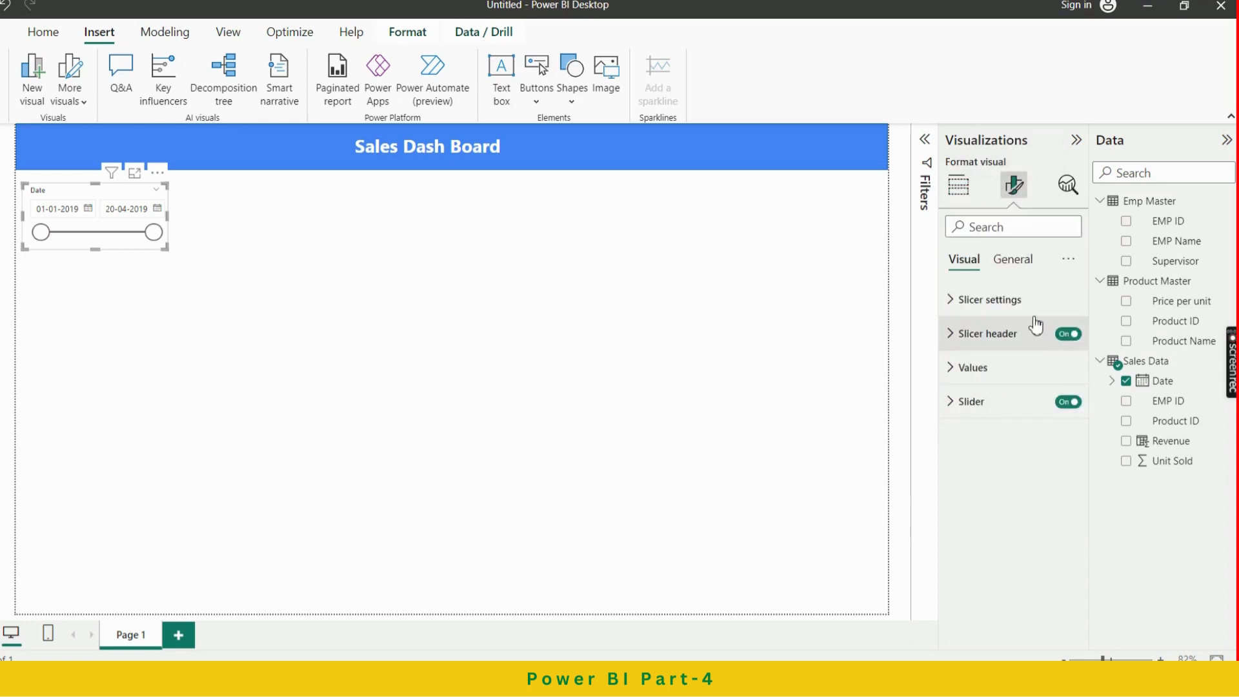
click(1015, 261)
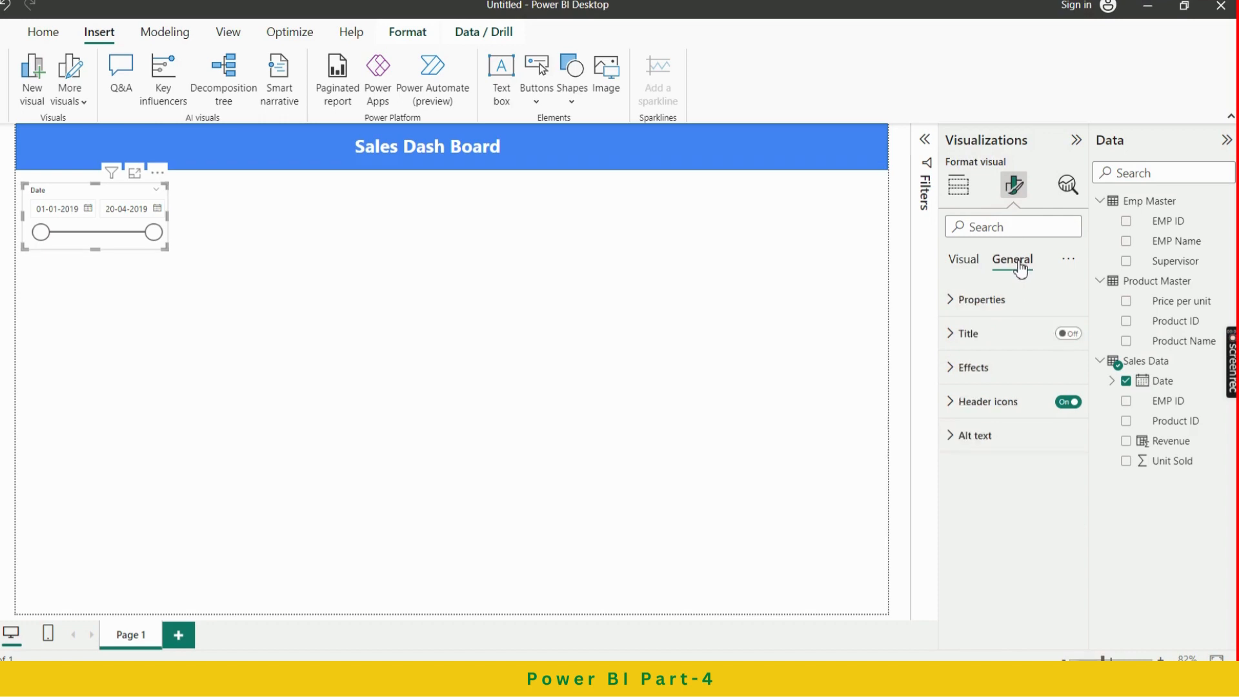
click(1067, 337)
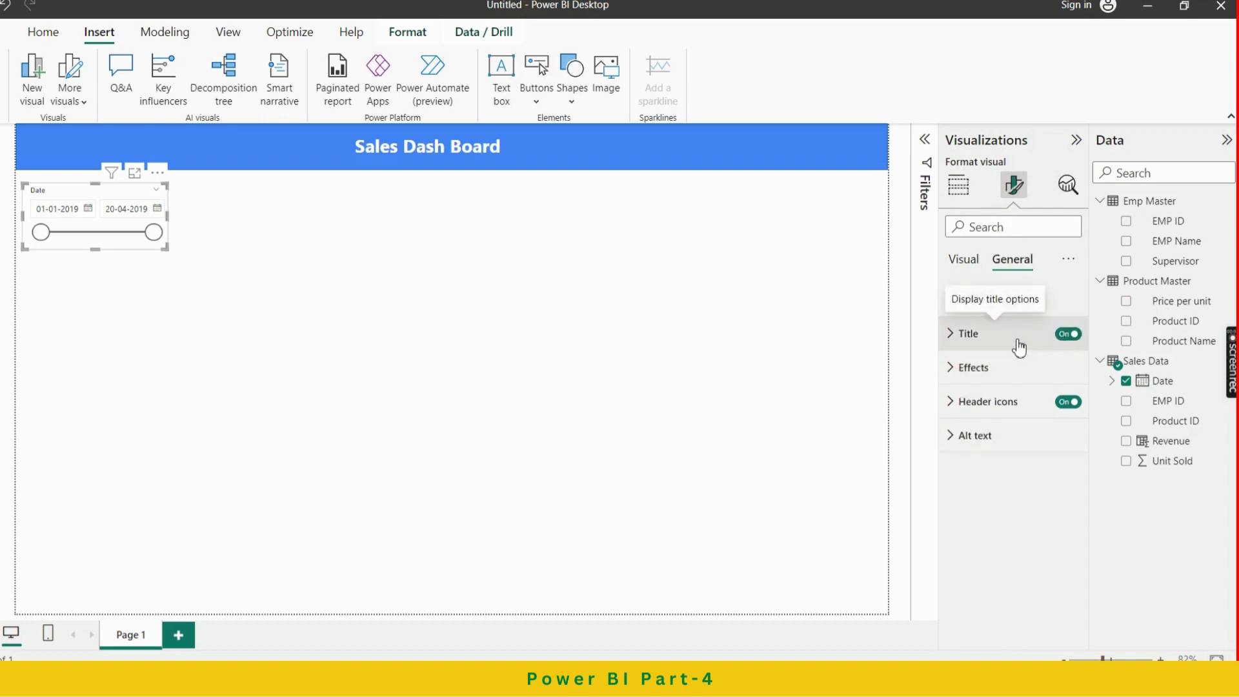
click(1025, 350)
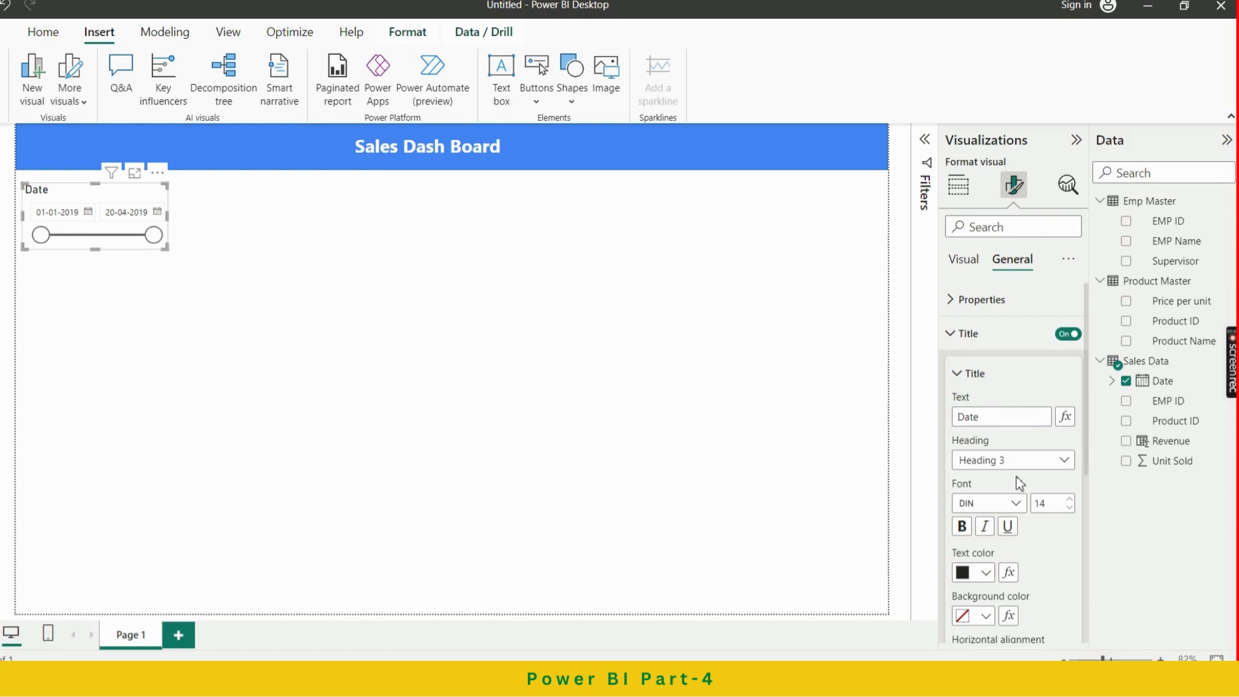
Set the Date slicer title's font to Segoe UI Bold at size 12
click(1015, 504)
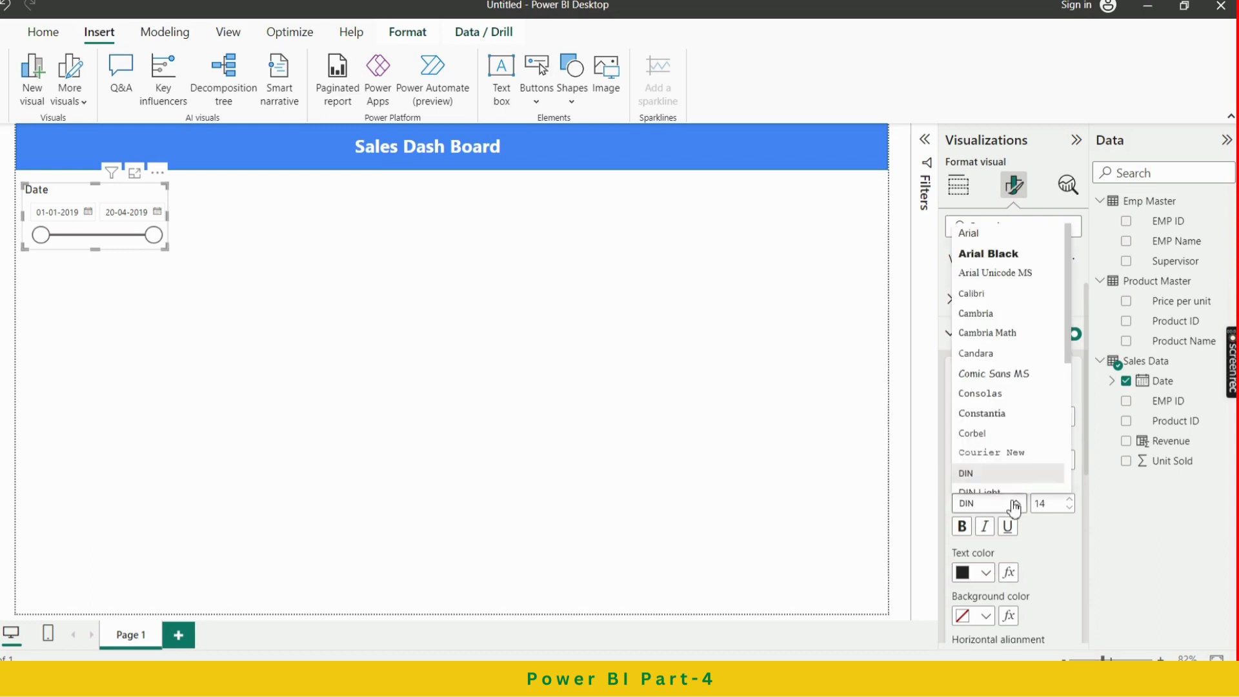
scroll(1025, 333, down, 3)
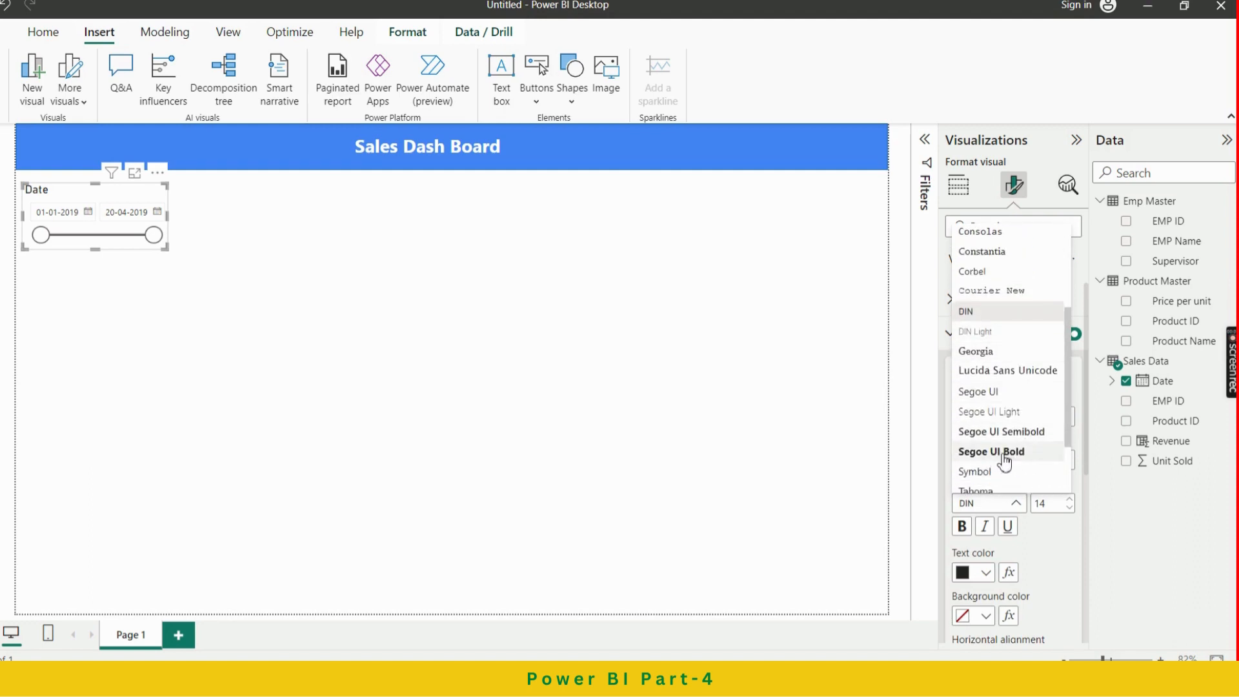
click(1005, 453)
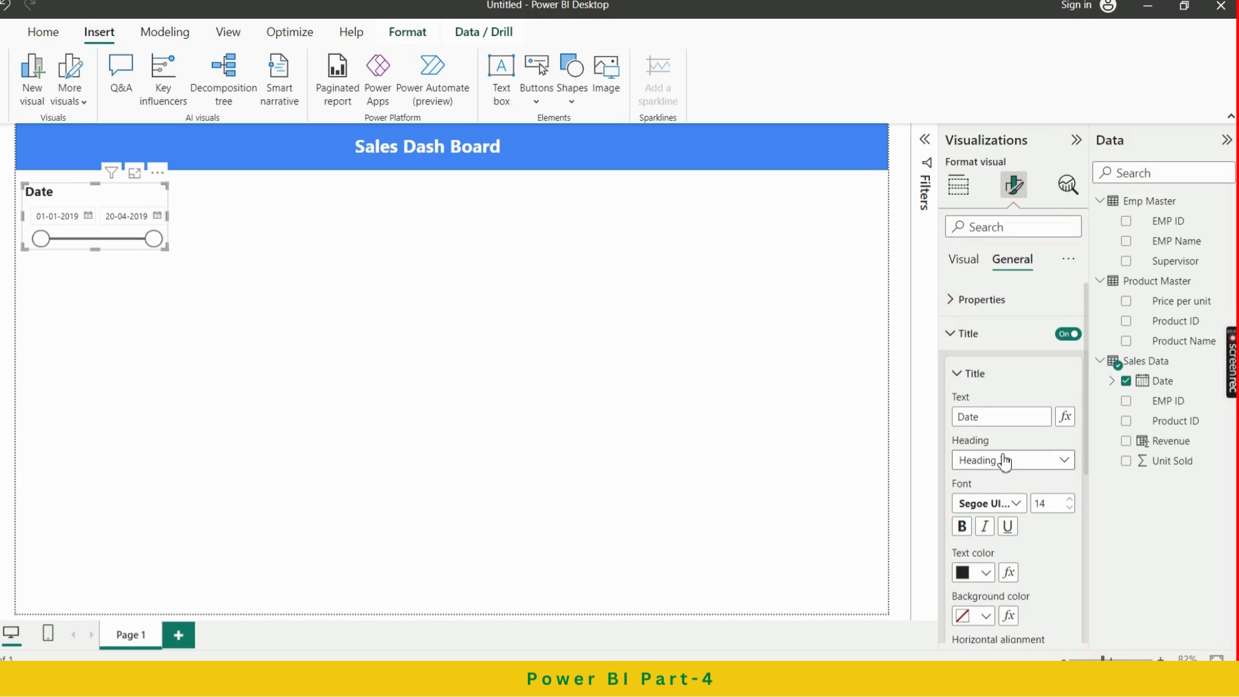
click(1070, 509)
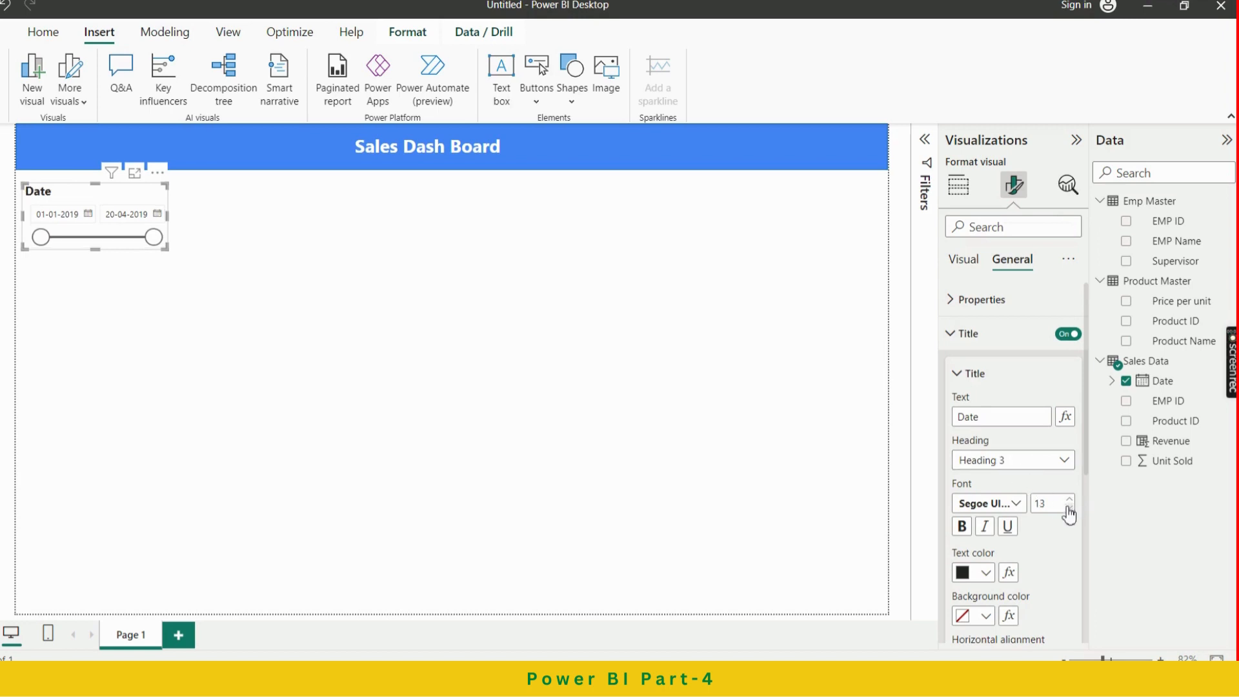
click(1069, 509)
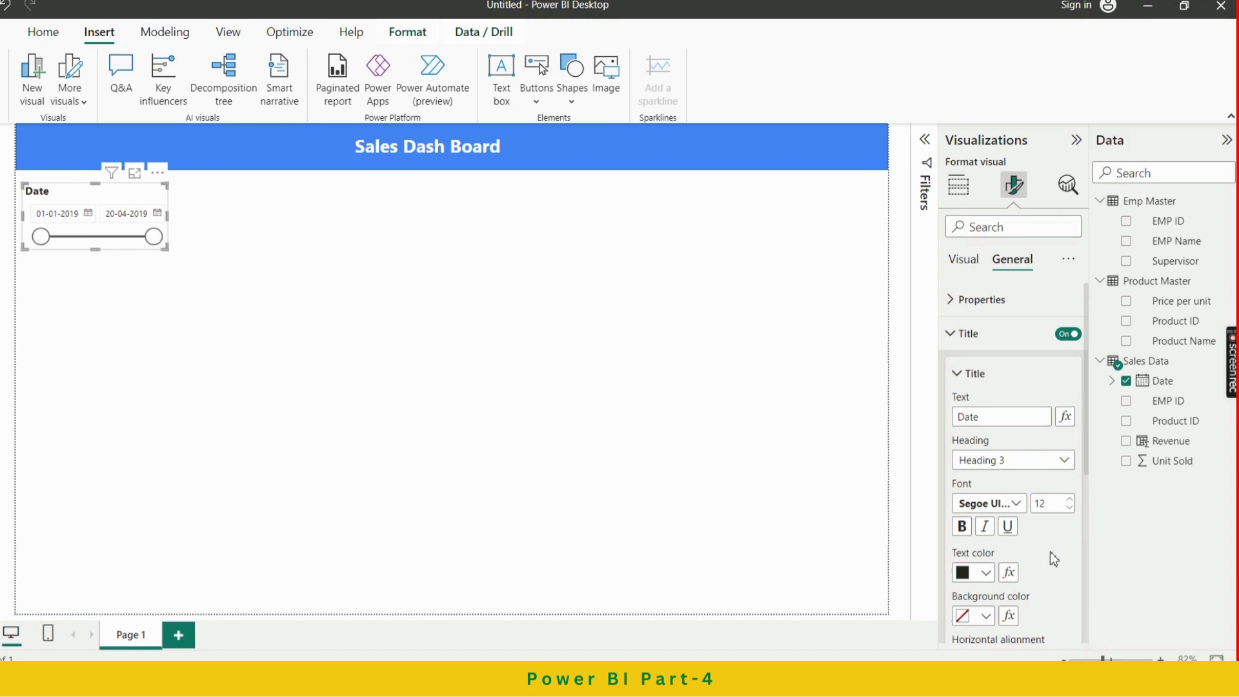
click(962, 528)
Color the Date slicer's title text white and center it horizontally
scroll(1038, 560, down, 1)
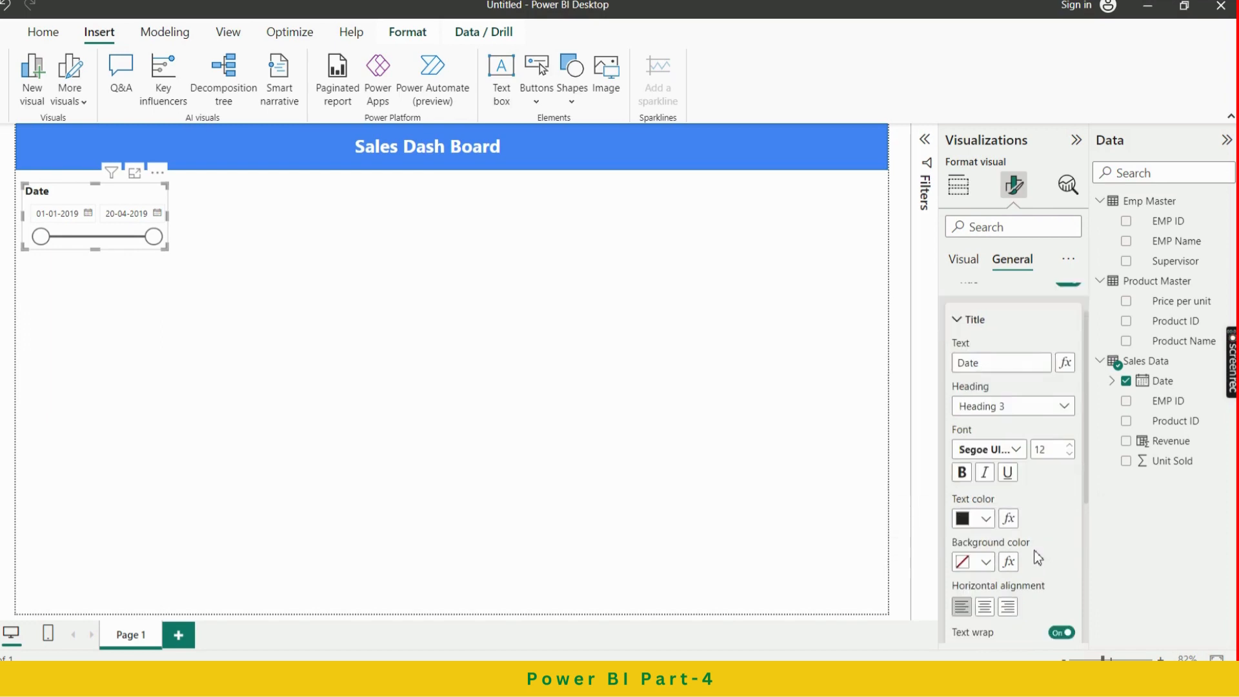
click(993, 527)
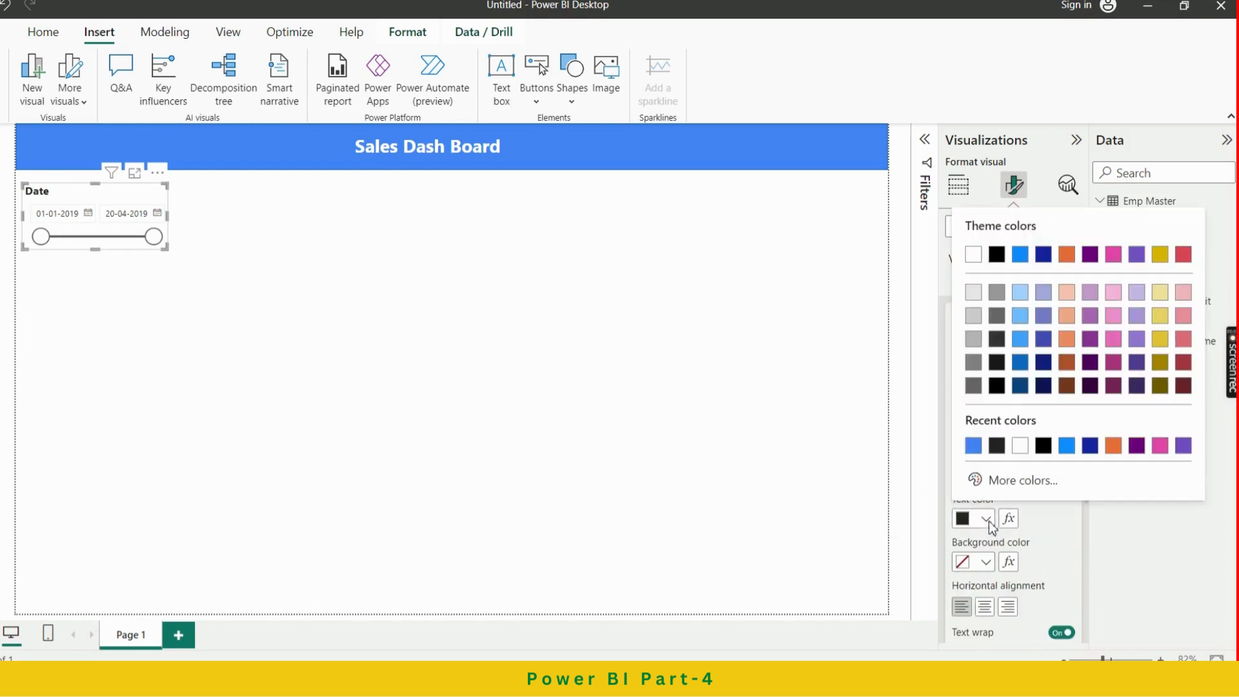
click(1021, 449)
click(985, 610)
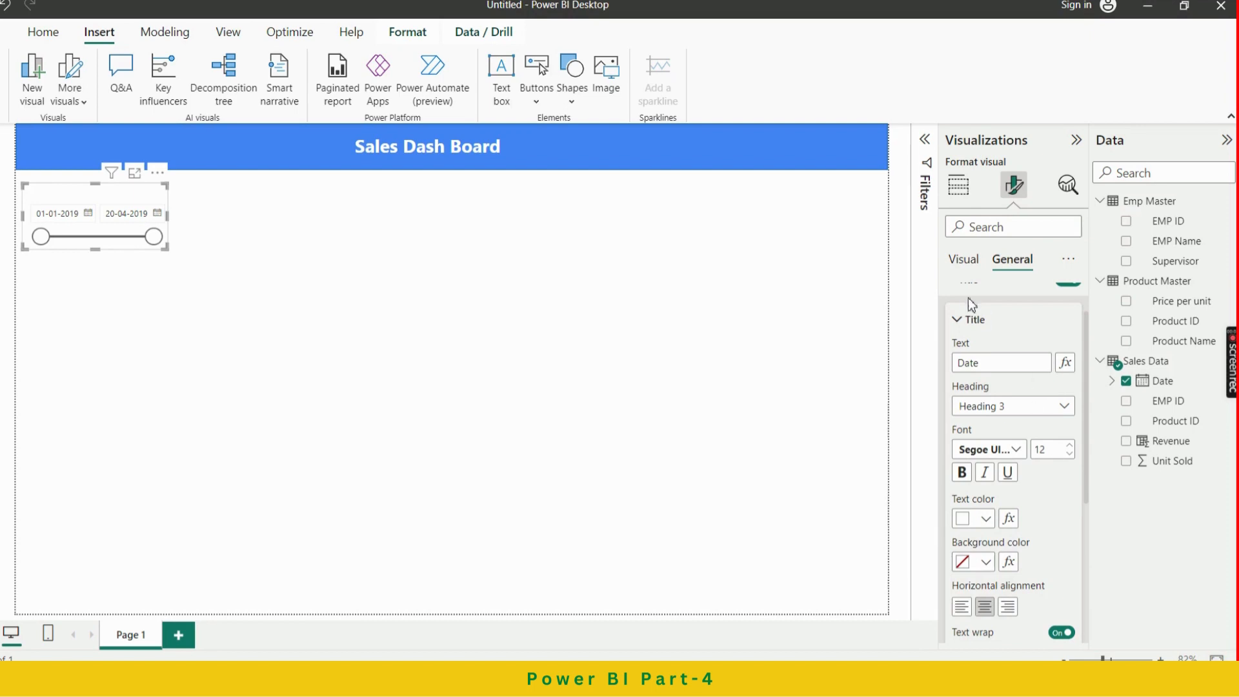
click(962, 319)
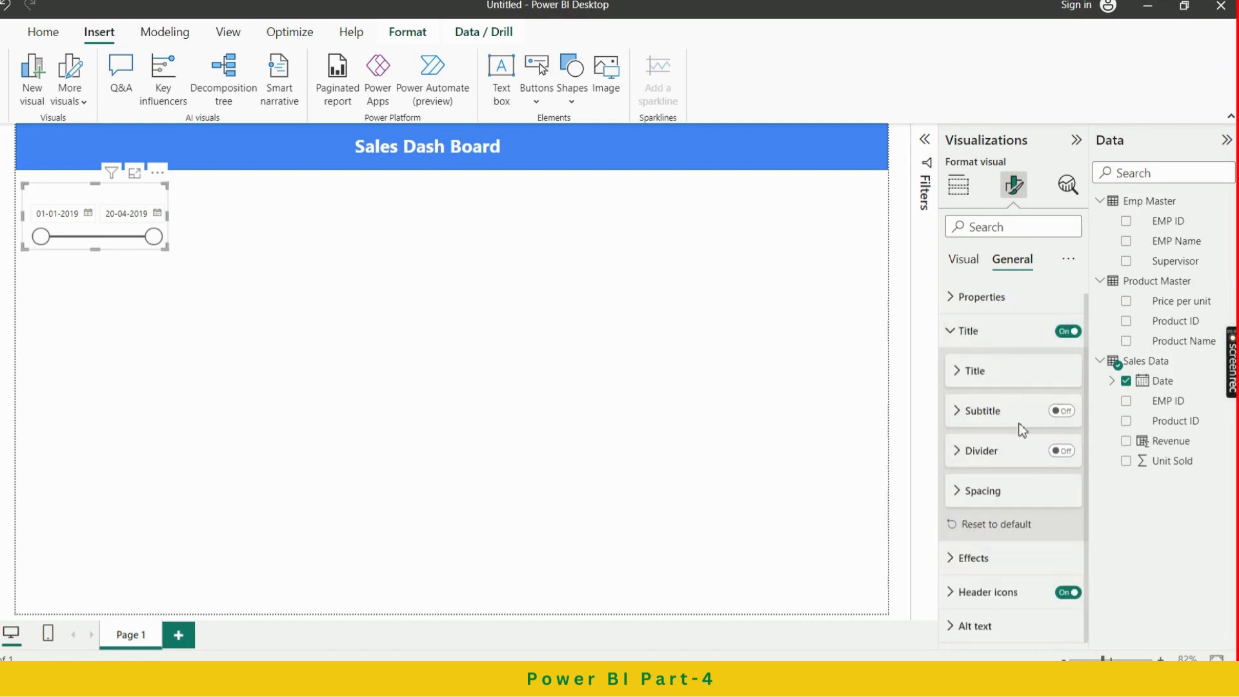
Turn off the slicer header of the Date slicer
click(965, 261)
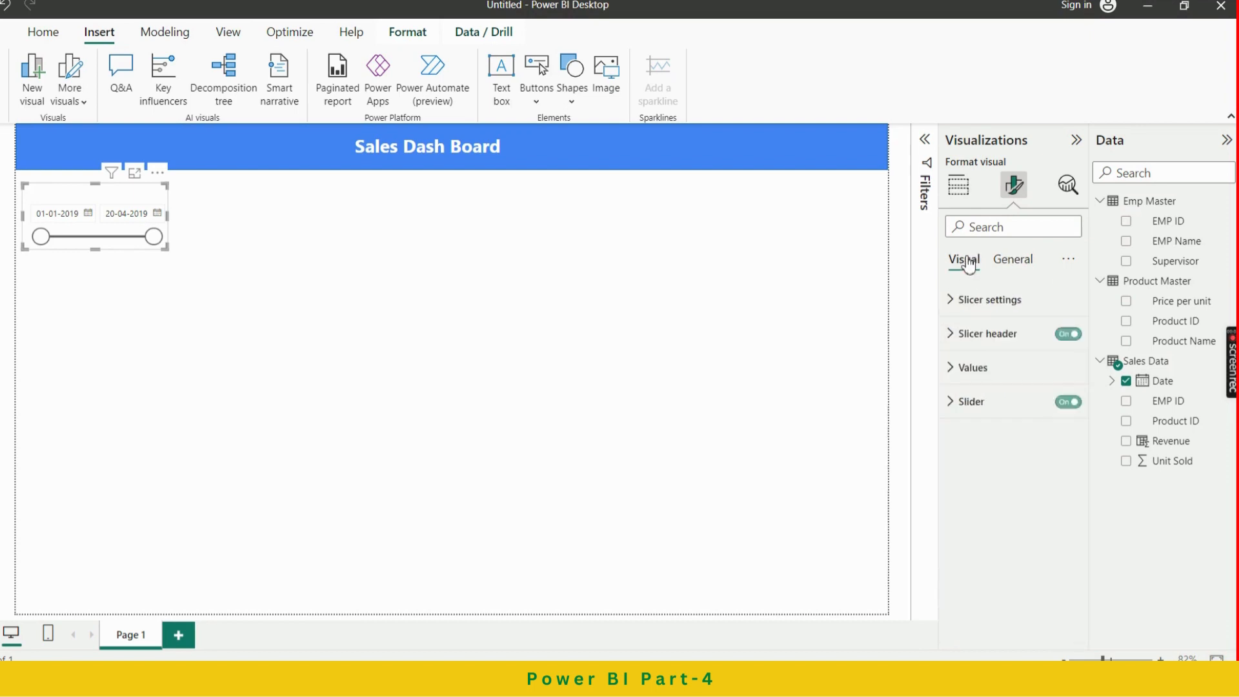
click(984, 309)
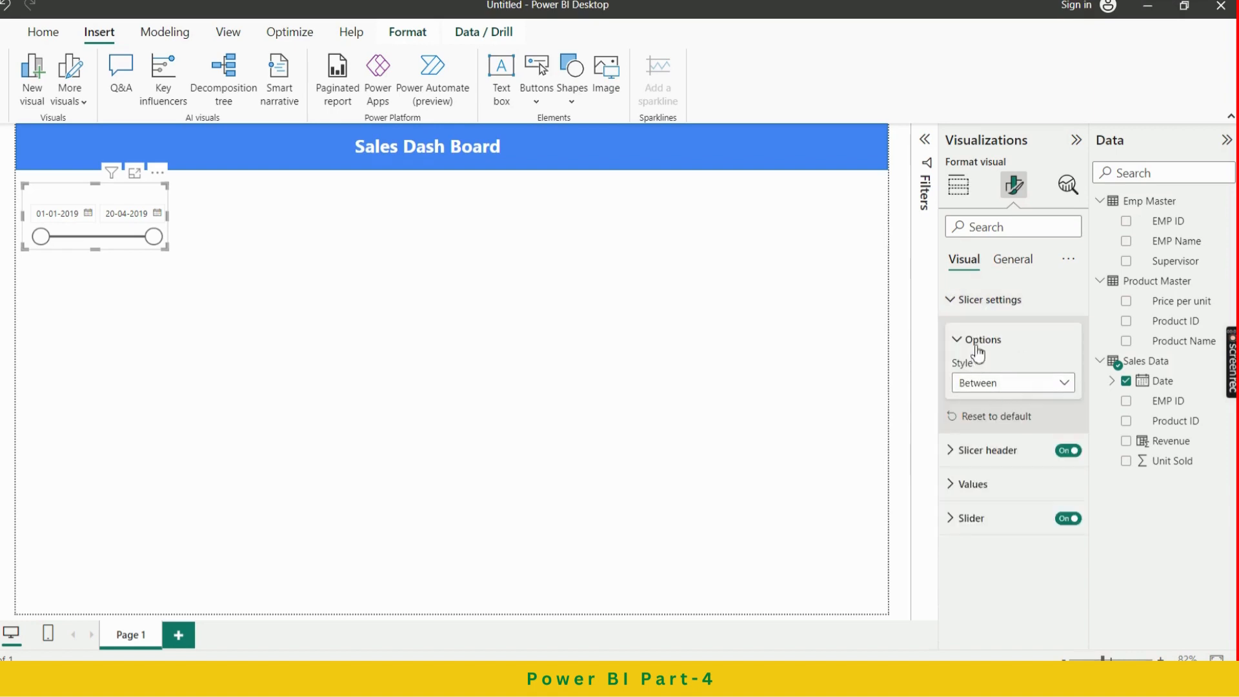
click(996, 453)
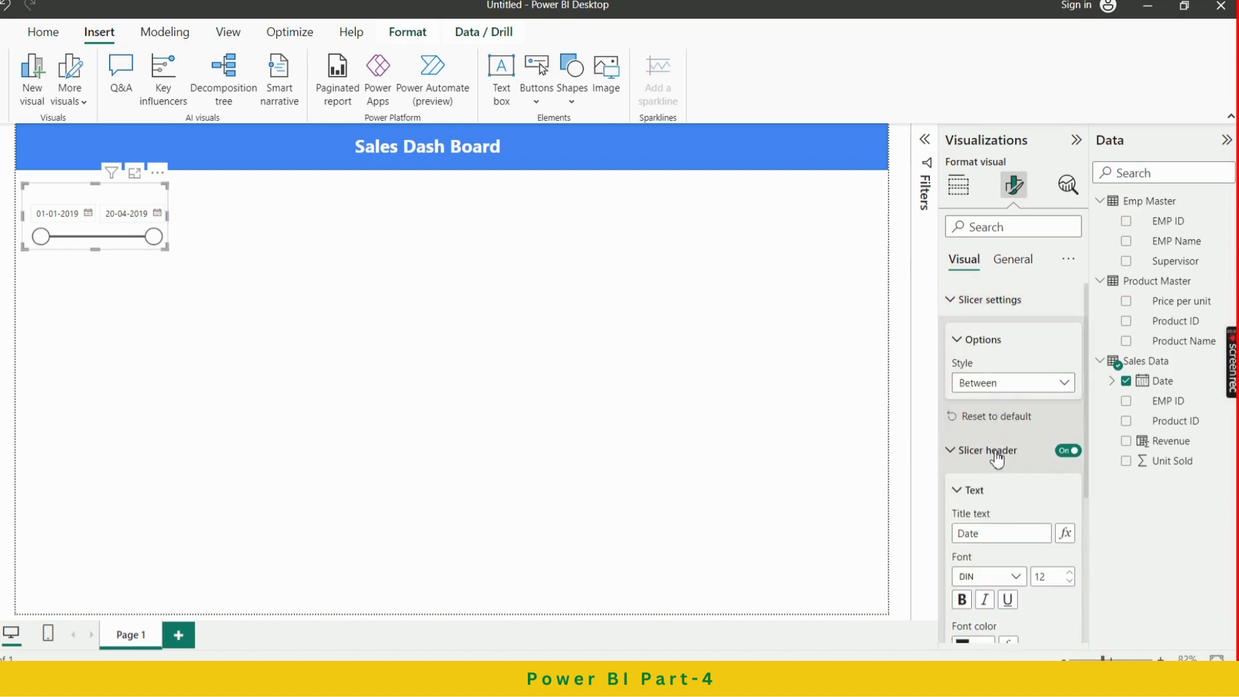
click(1063, 452)
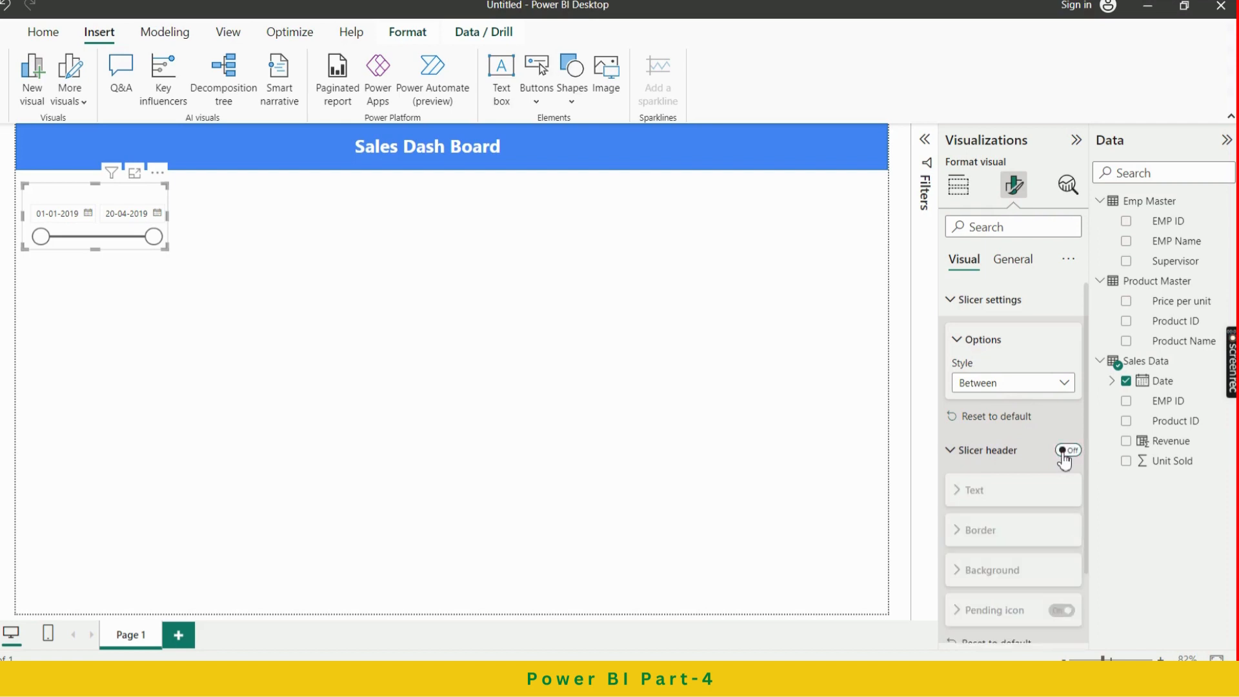
click(995, 453)
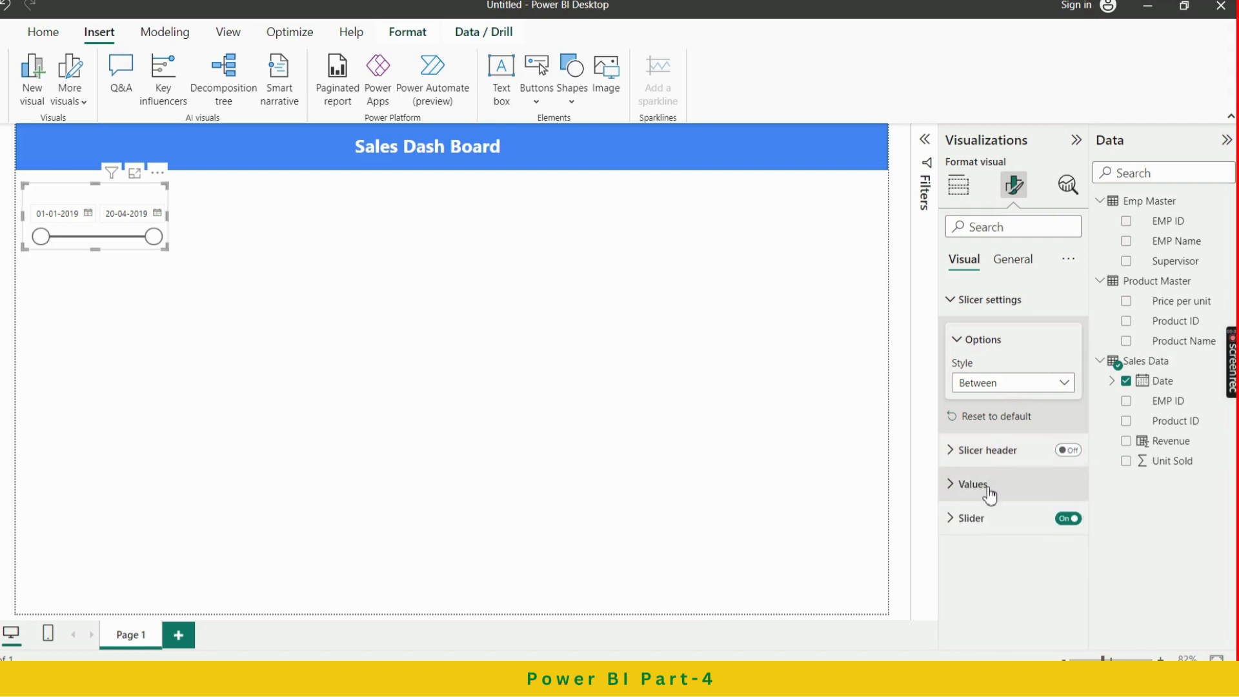
Format the Date slicer's values in Segoe UI Bold, black, at size 8
click(988, 485)
scroll(1033, 507, down, 3)
scroll(1034, 509, down, 1)
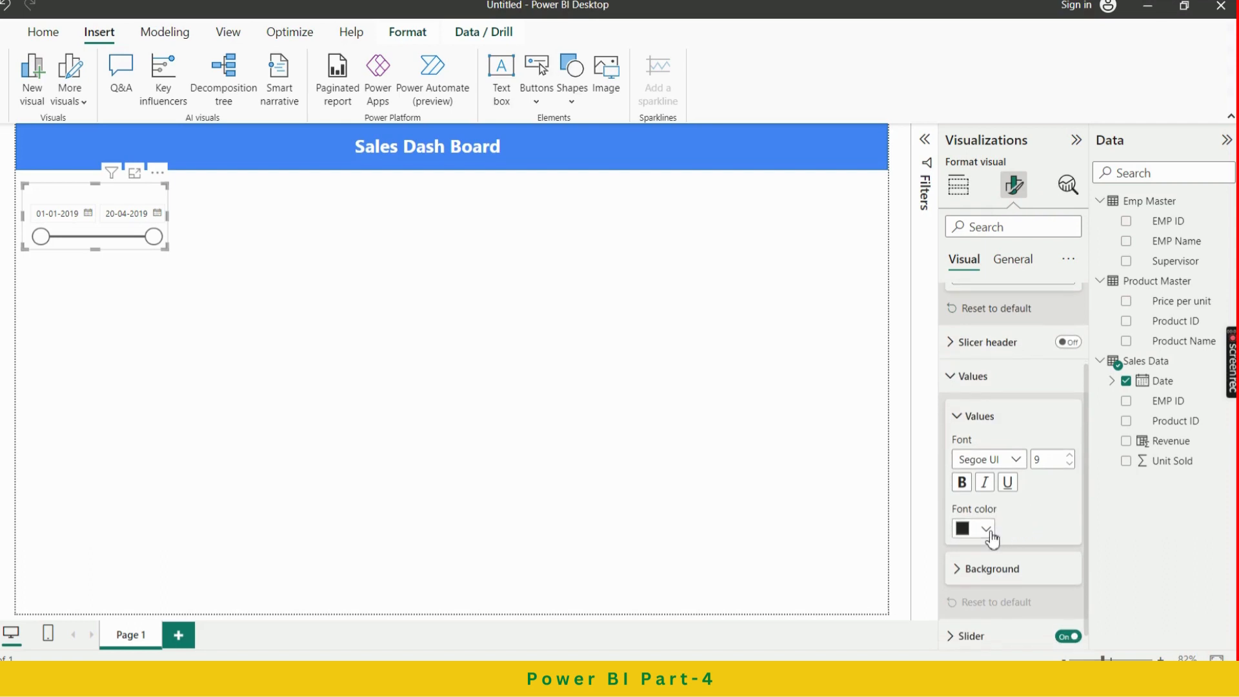
scroll(1019, 517, down, 1)
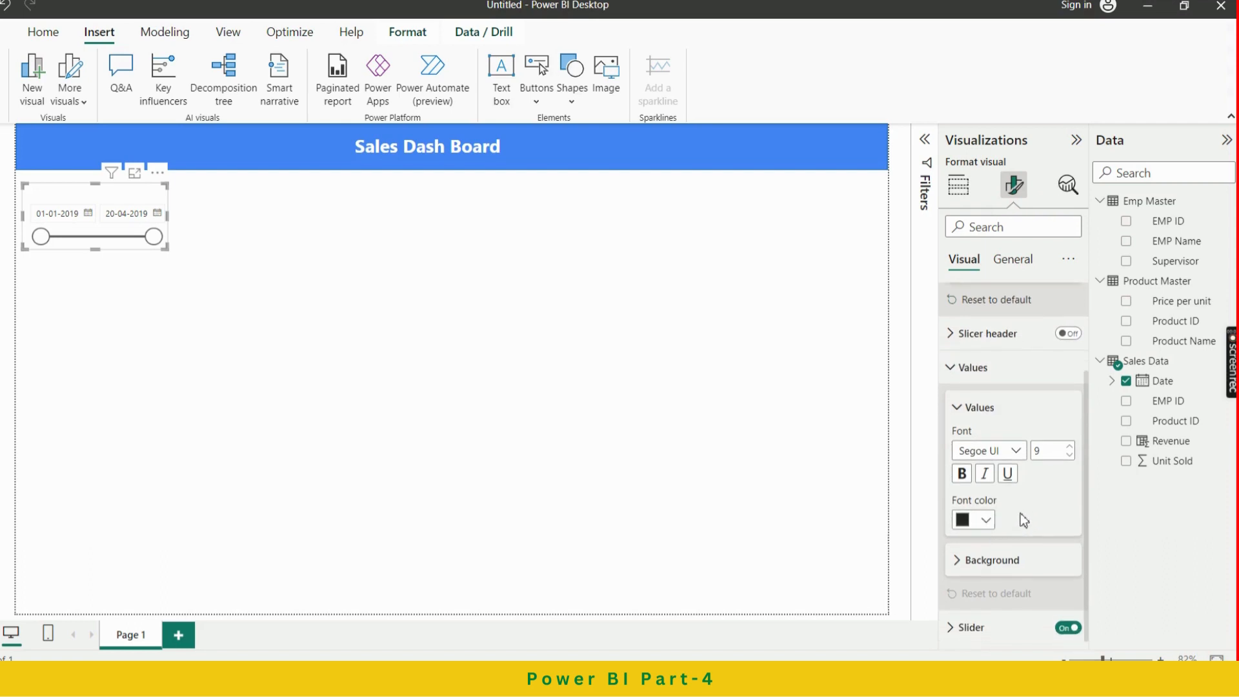
click(1020, 456)
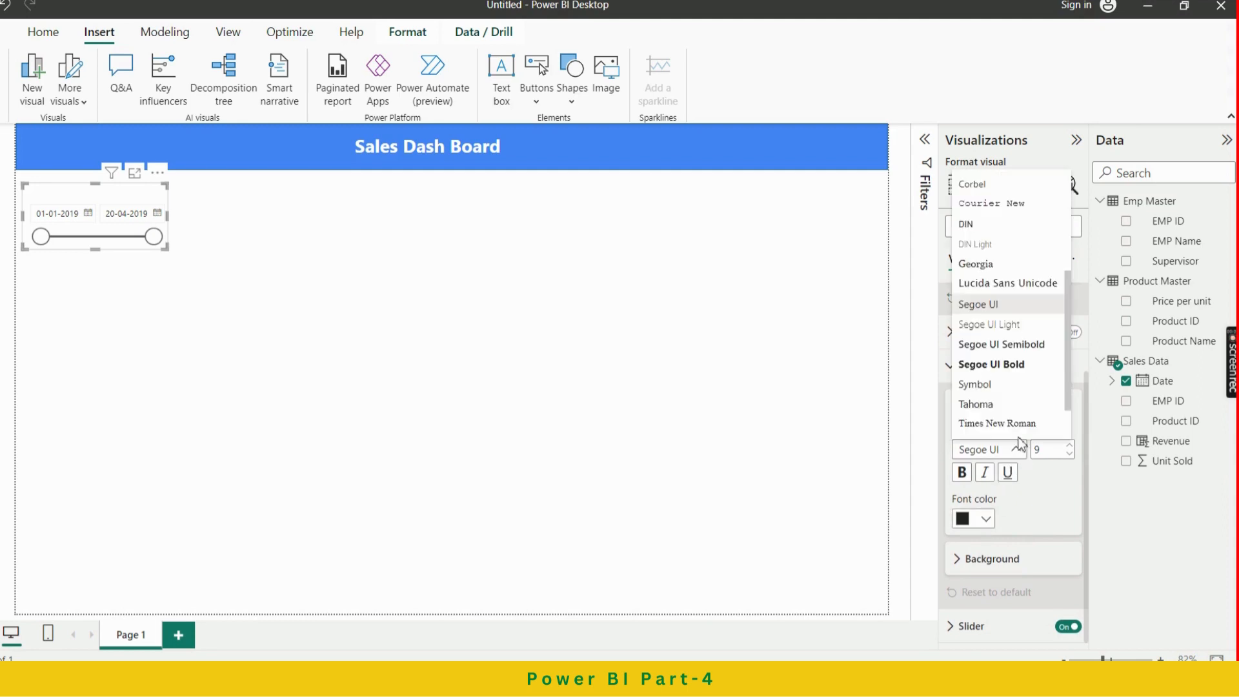
click(1018, 360)
click(984, 520)
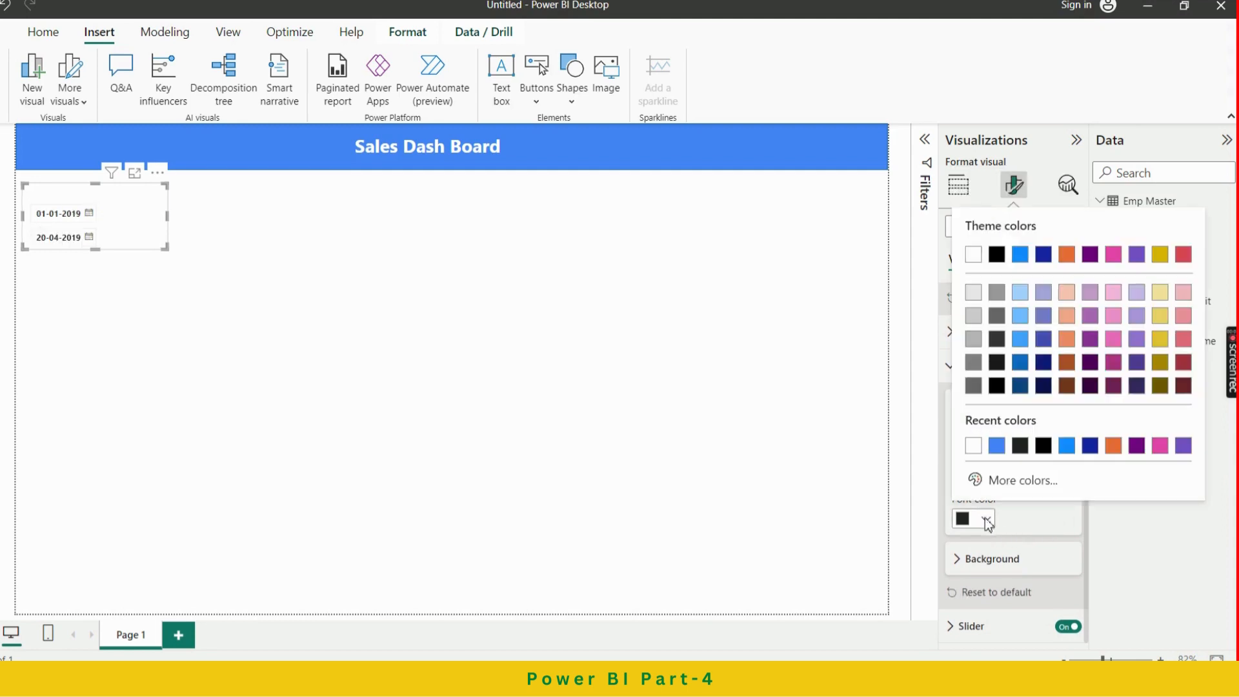
click(1043, 447)
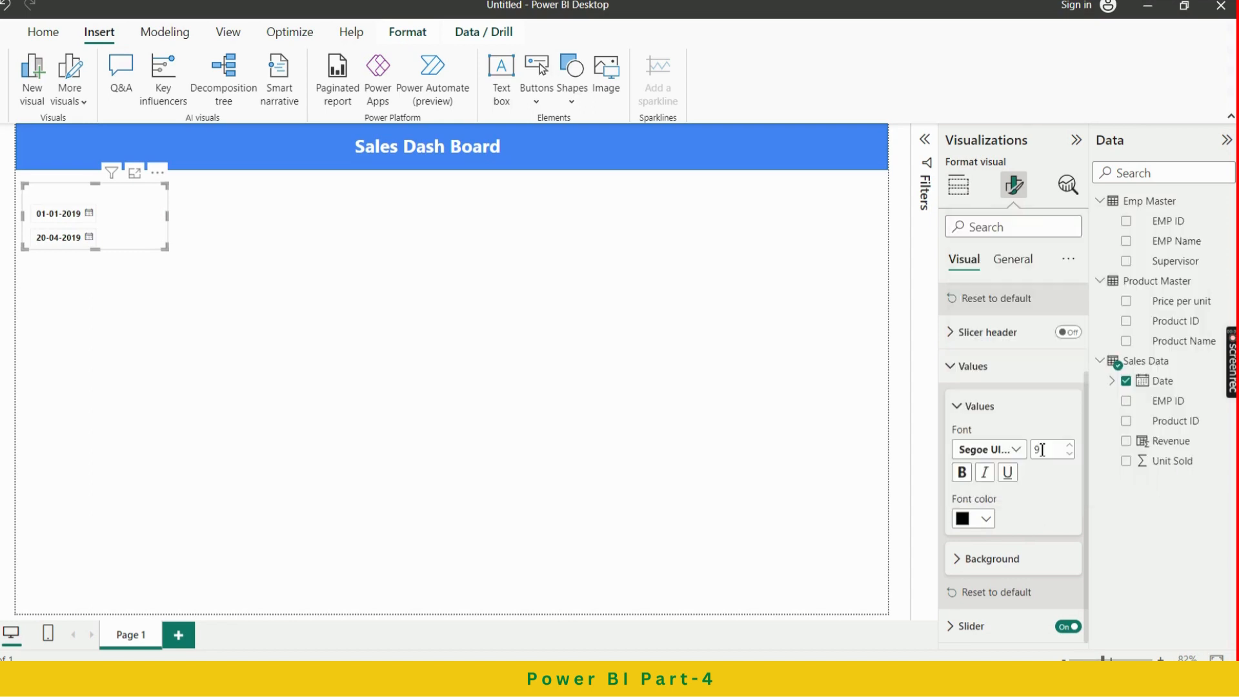
click(1071, 454)
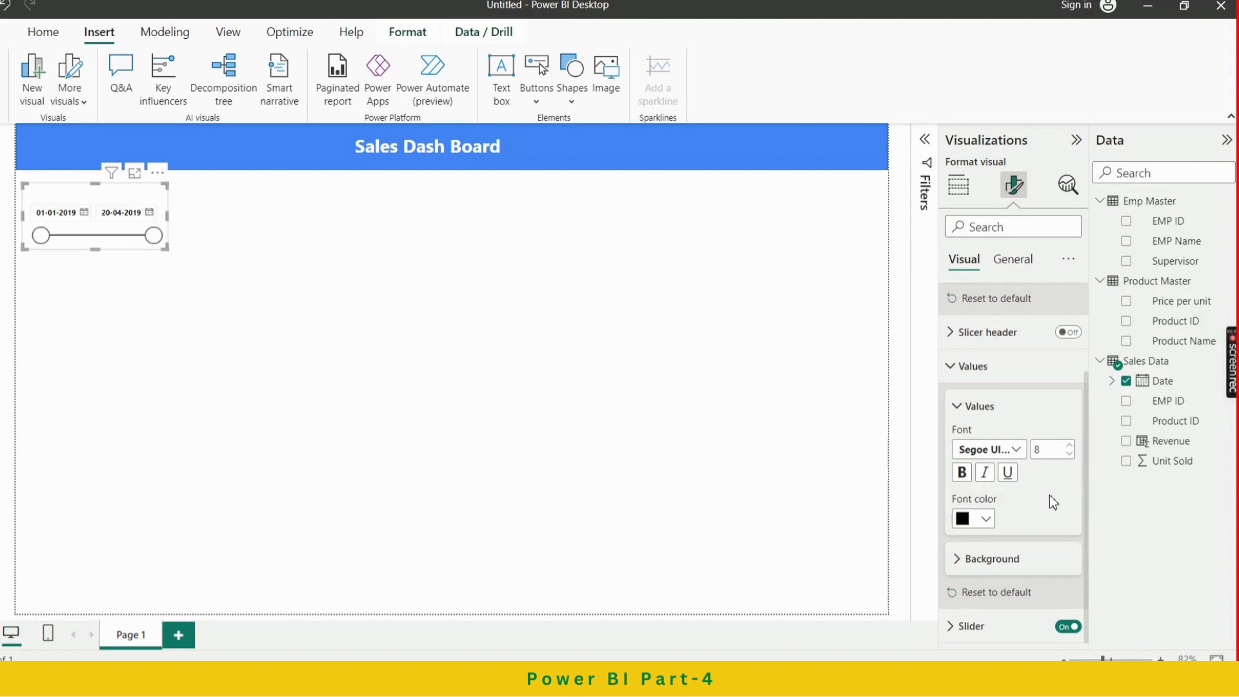
Set the background color of the Date slicer's values to red #DB4437, copying the hex code from the Google Color Palette page in Chrome
click(1016, 561)
scroll(1026, 552, down, 1)
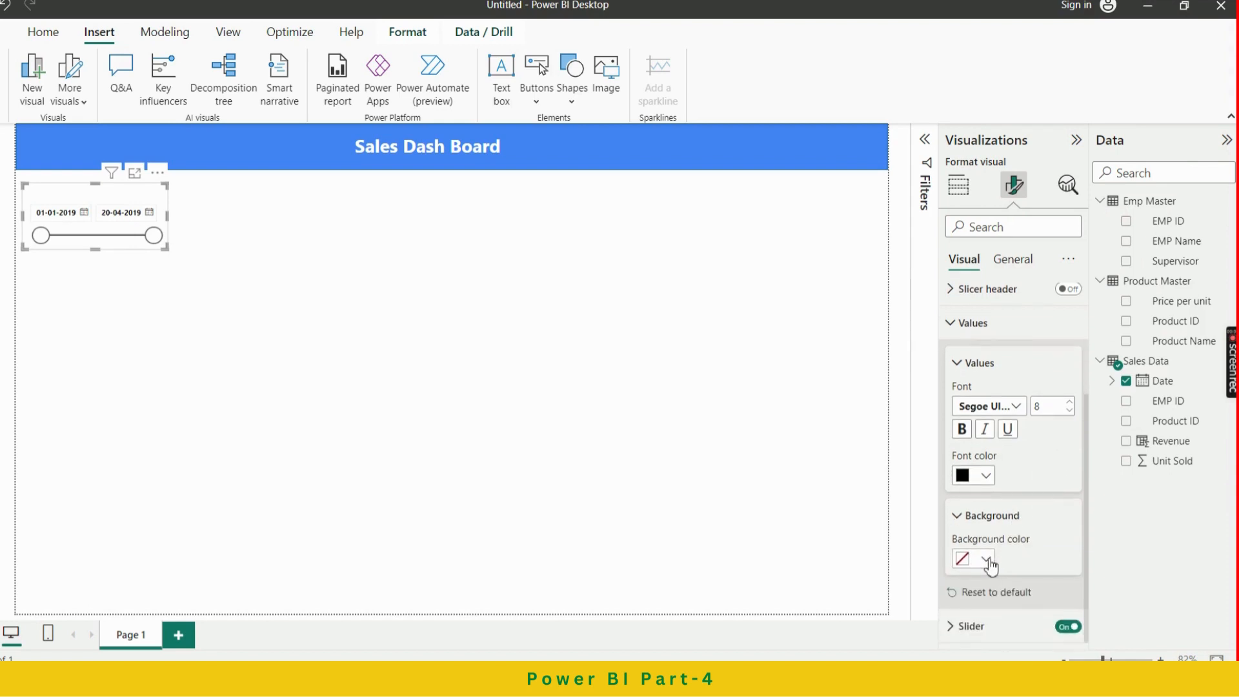
click(987, 560)
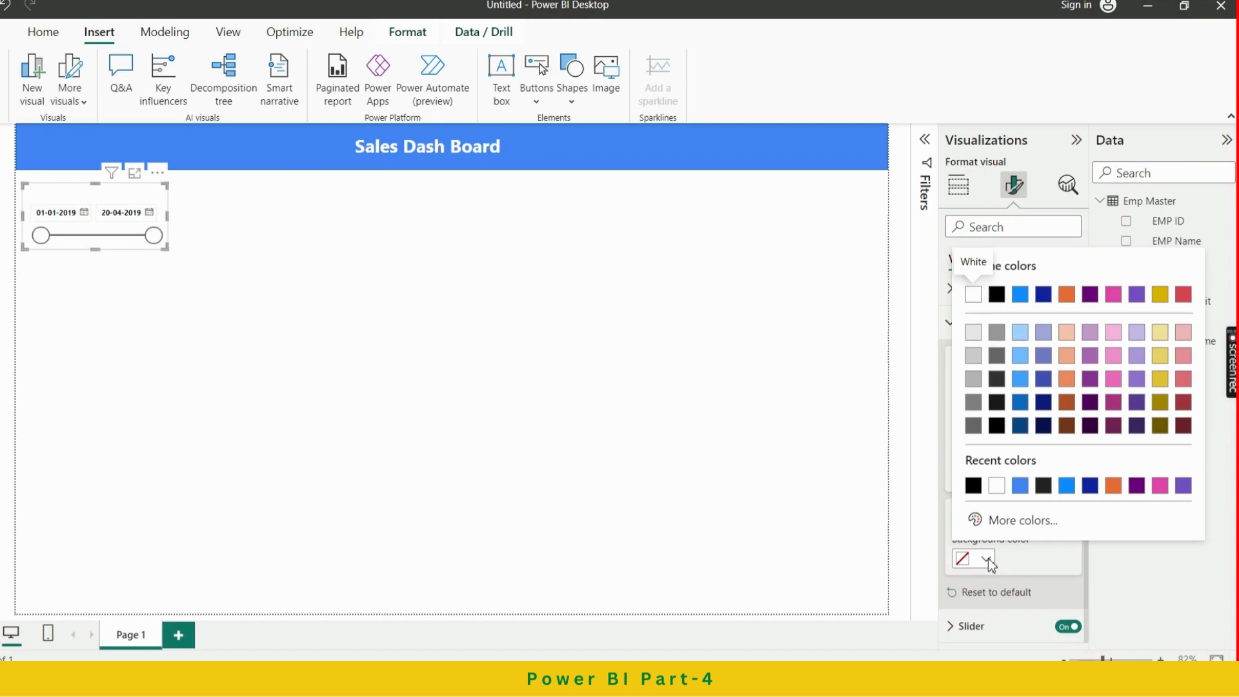
key(alt+Tab)
key(alt+Tab)
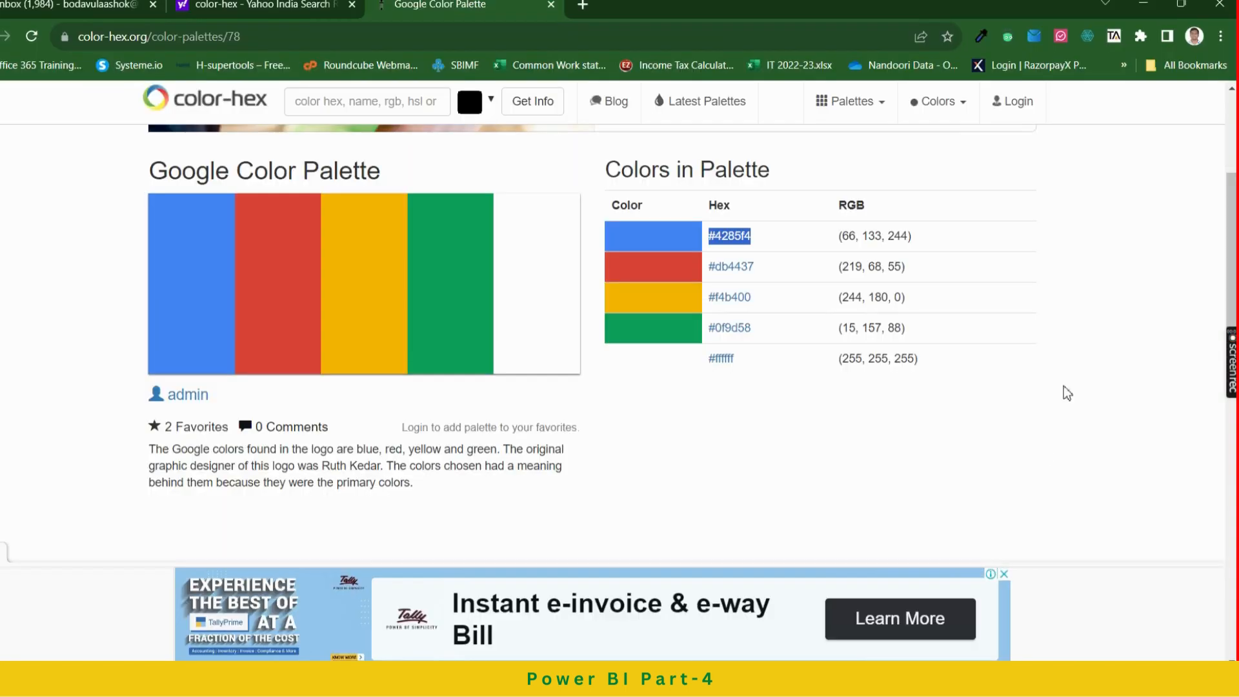
drag(760, 266, 714, 271)
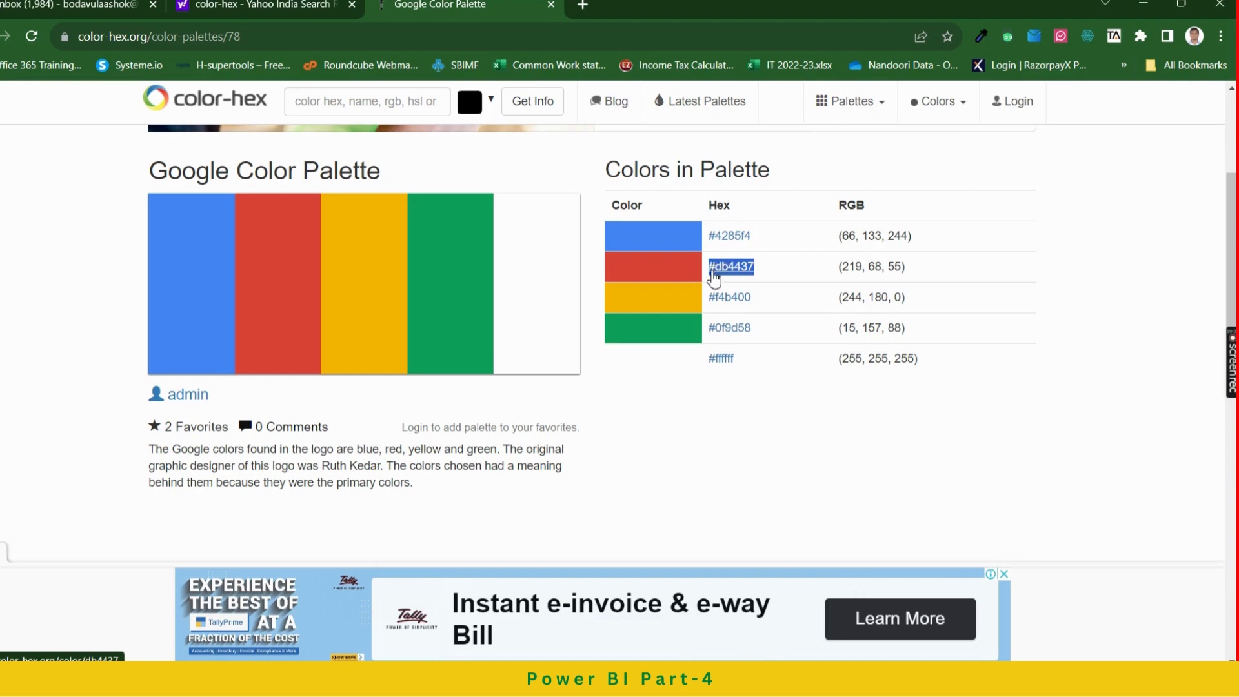
key(alt+Tab)
key(alt+Tab)
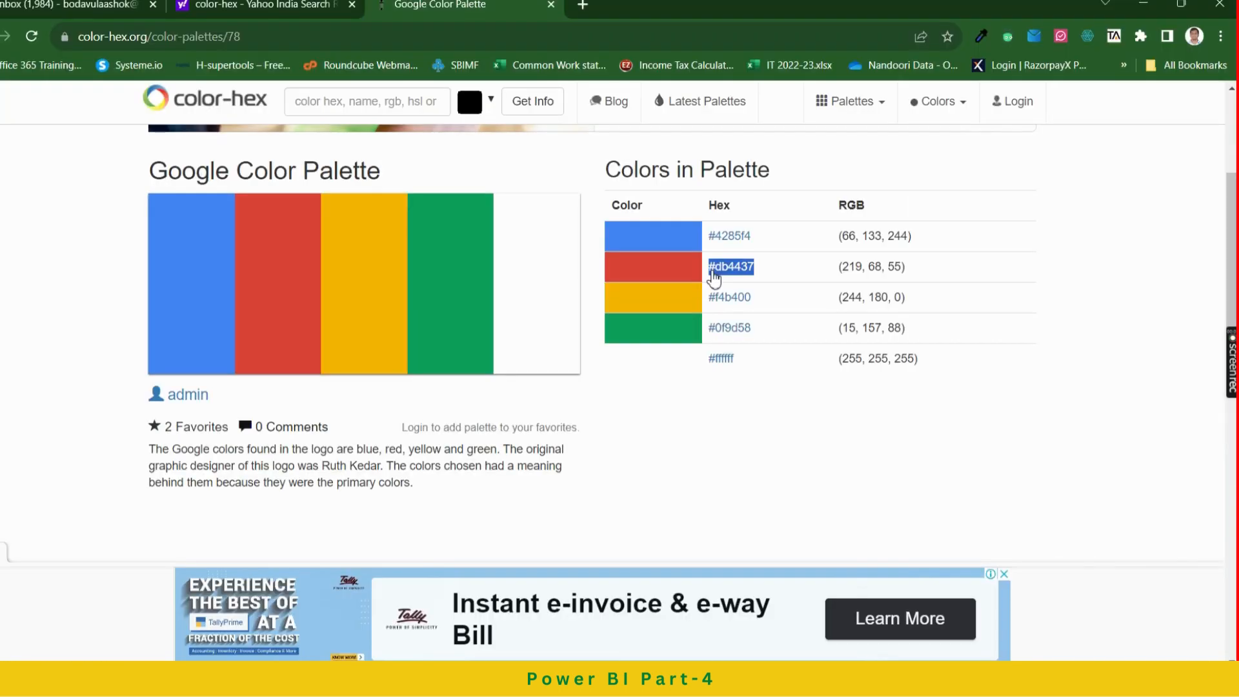
key(alt+Tab)
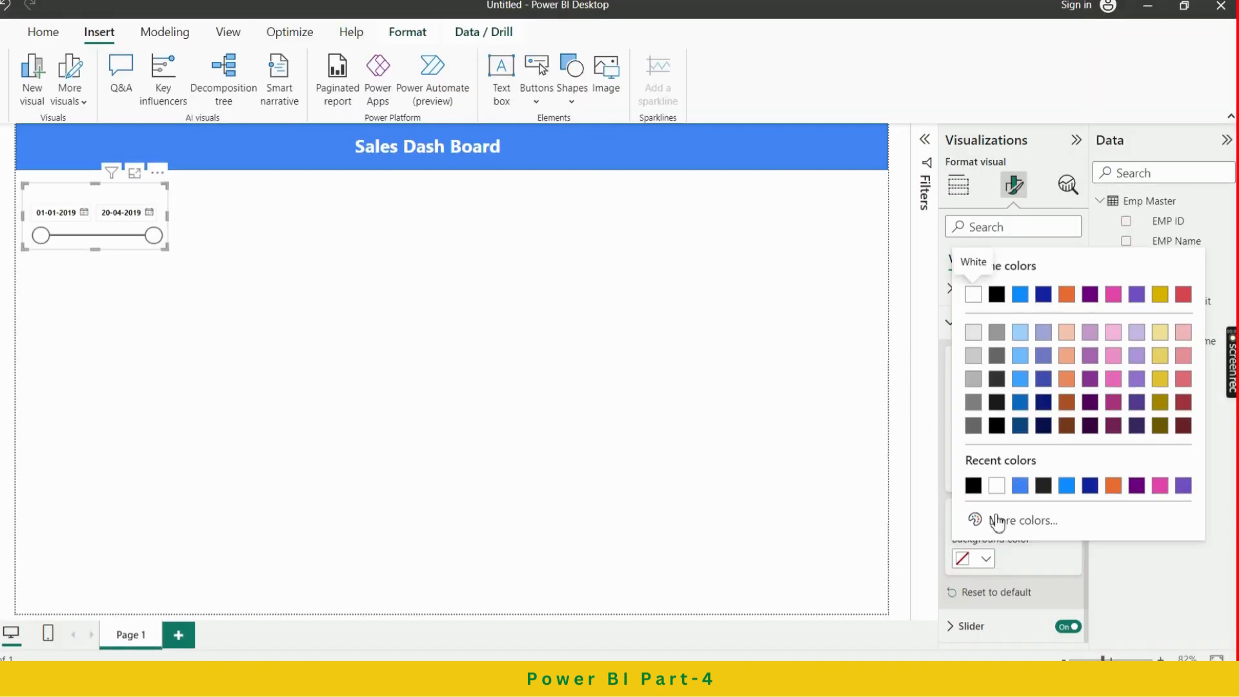
click(1000, 526)
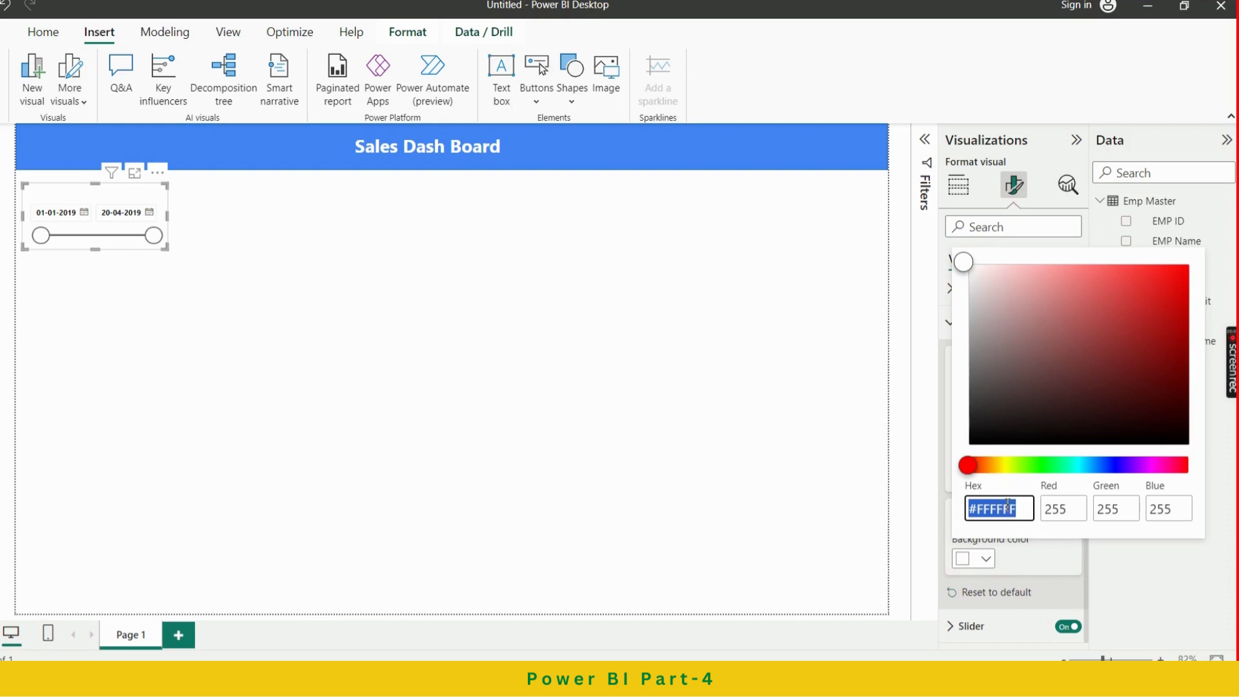
text(#DB4437)
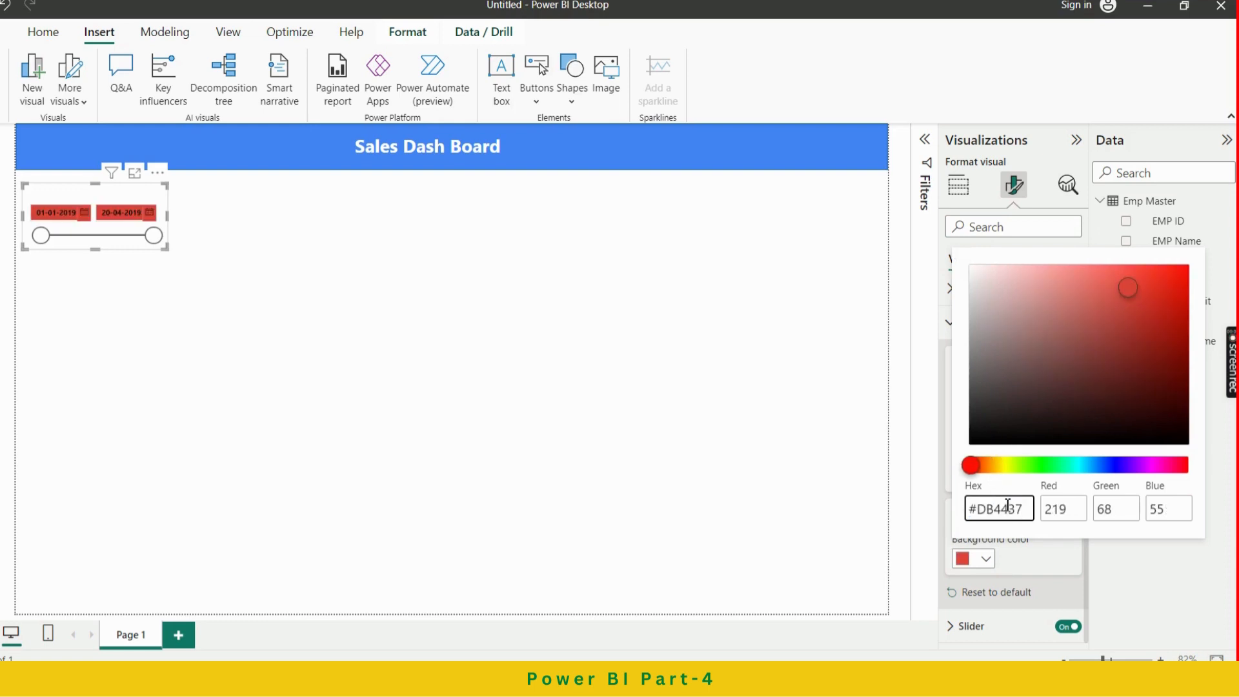
Change the values' background color to yellow #F4B400, copying the hex code from the Google Color Palette page in Chrome
key(alt+Tab)
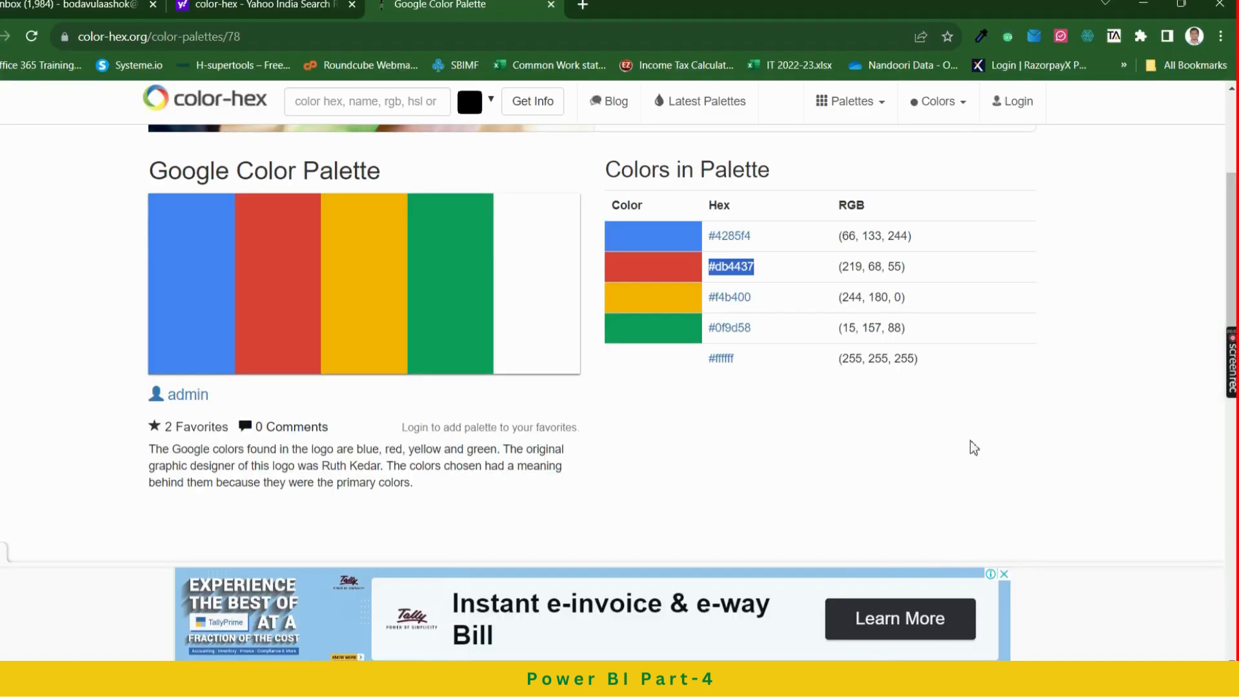
drag(756, 301, 710, 301)
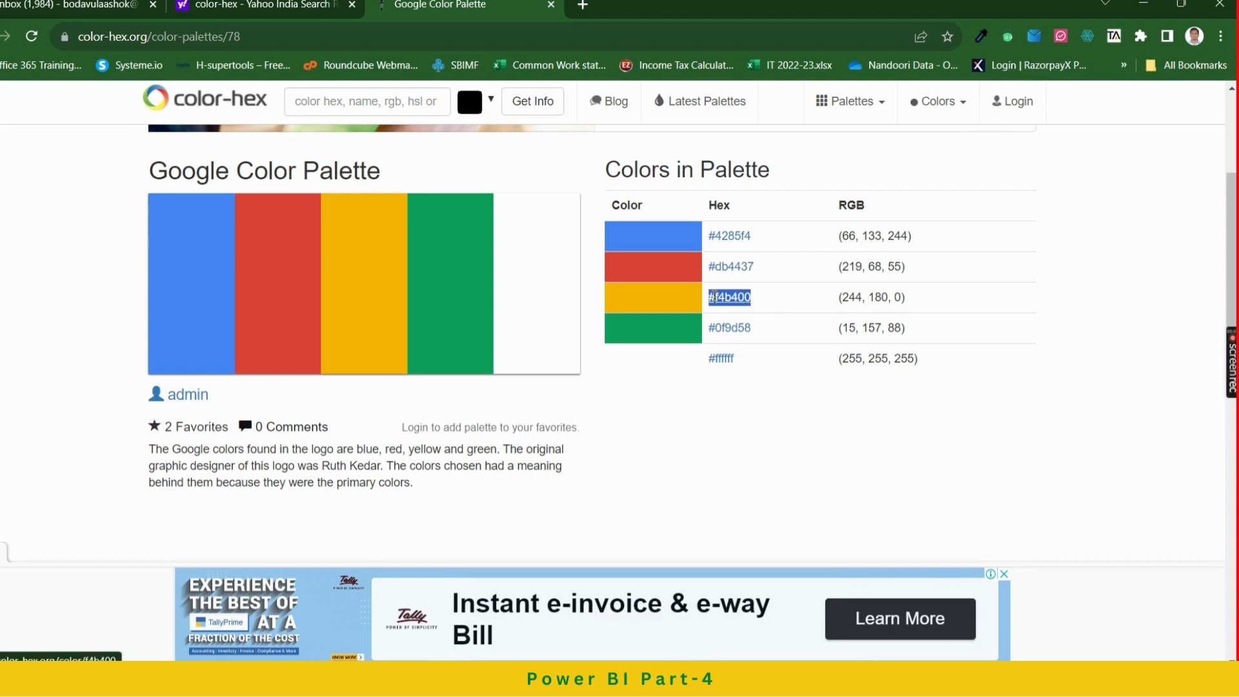
key(alt+Tab)
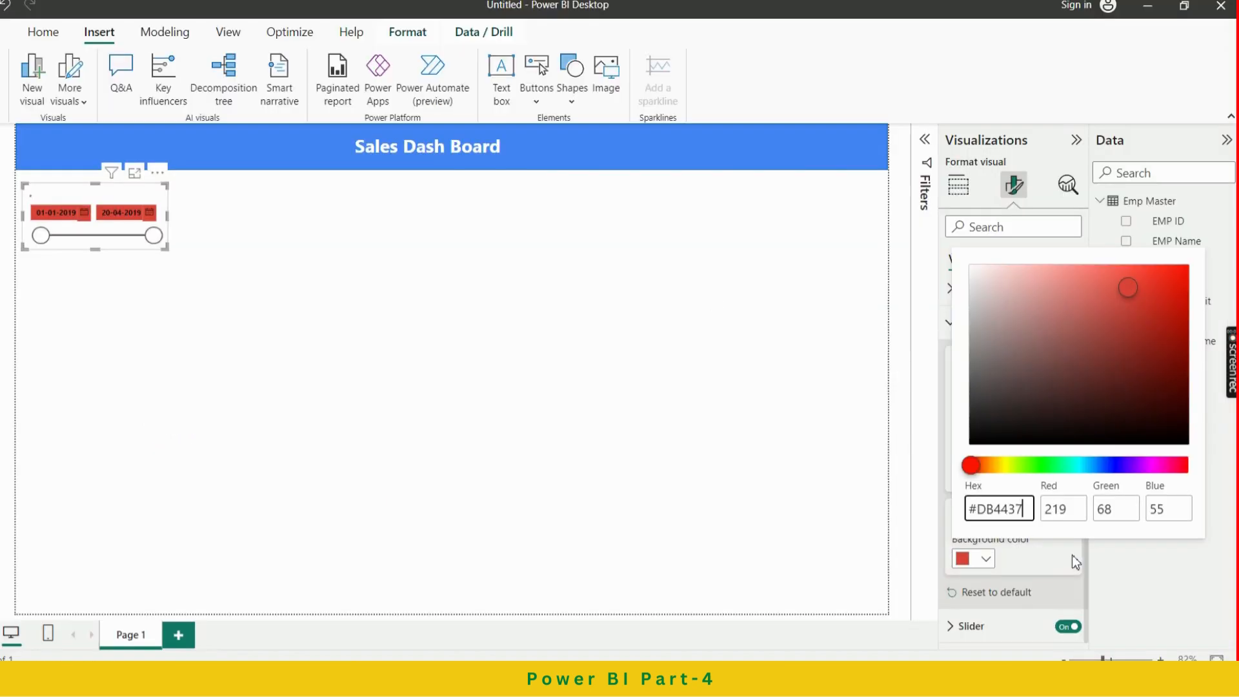
drag(1030, 510, 942, 515)
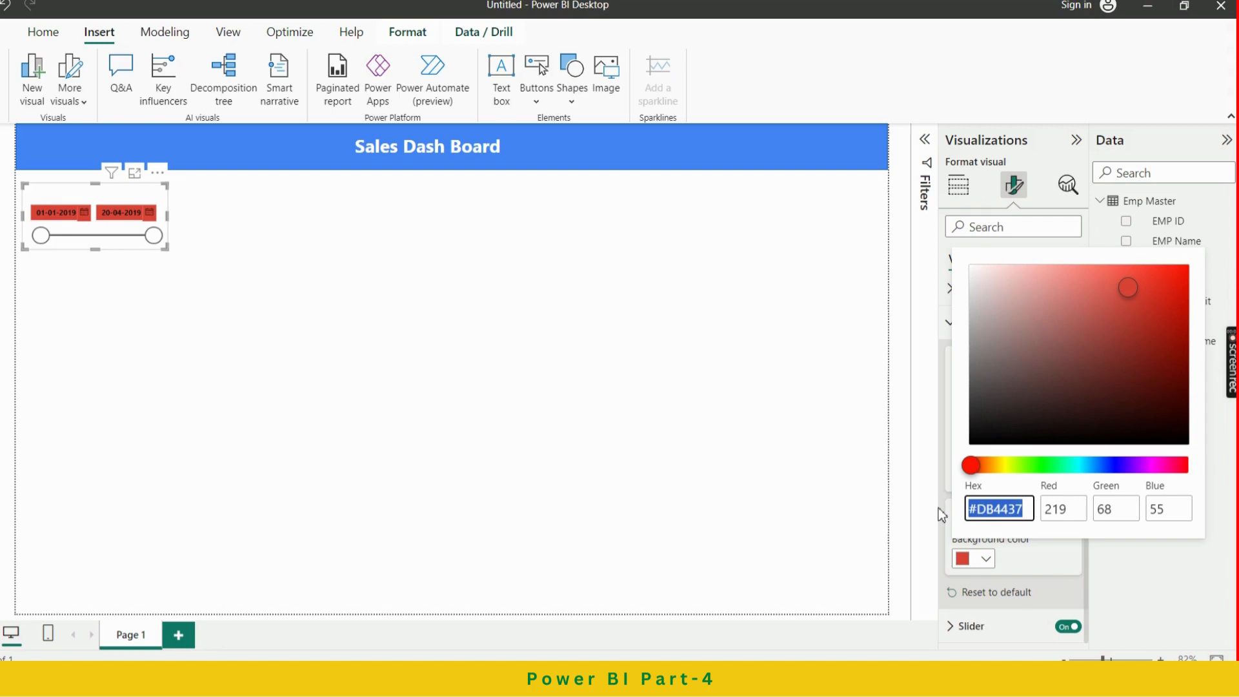
text(#F4B400)
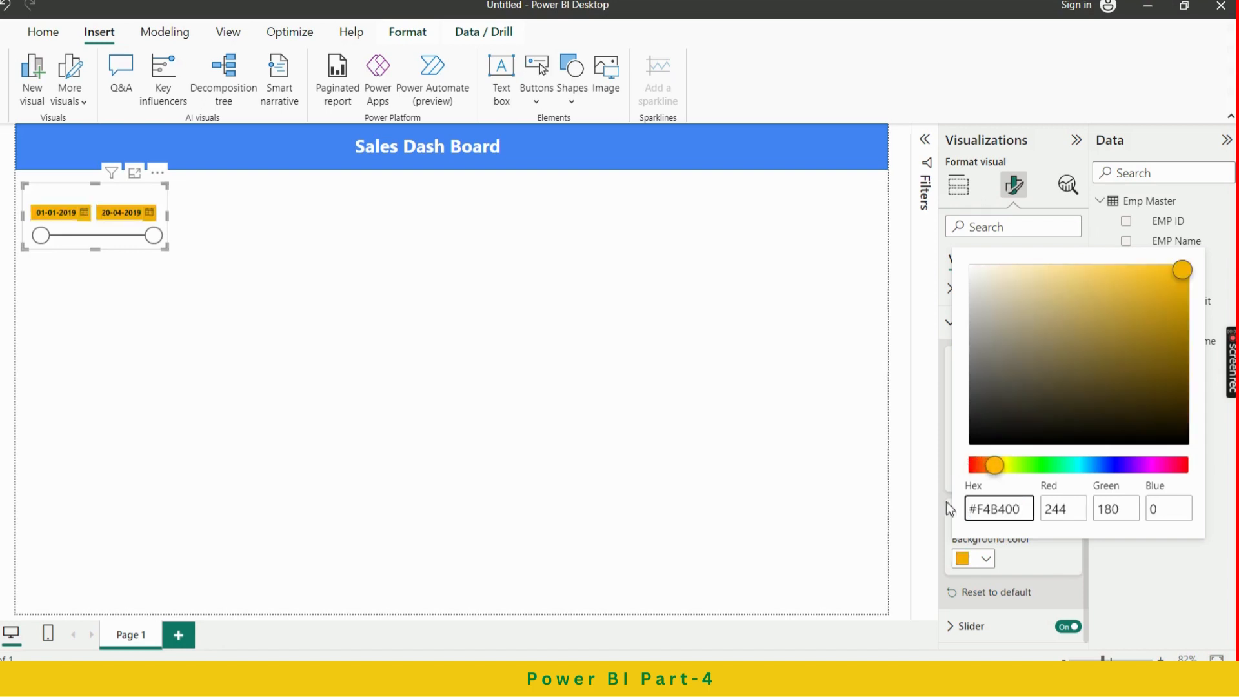
click(1121, 568)
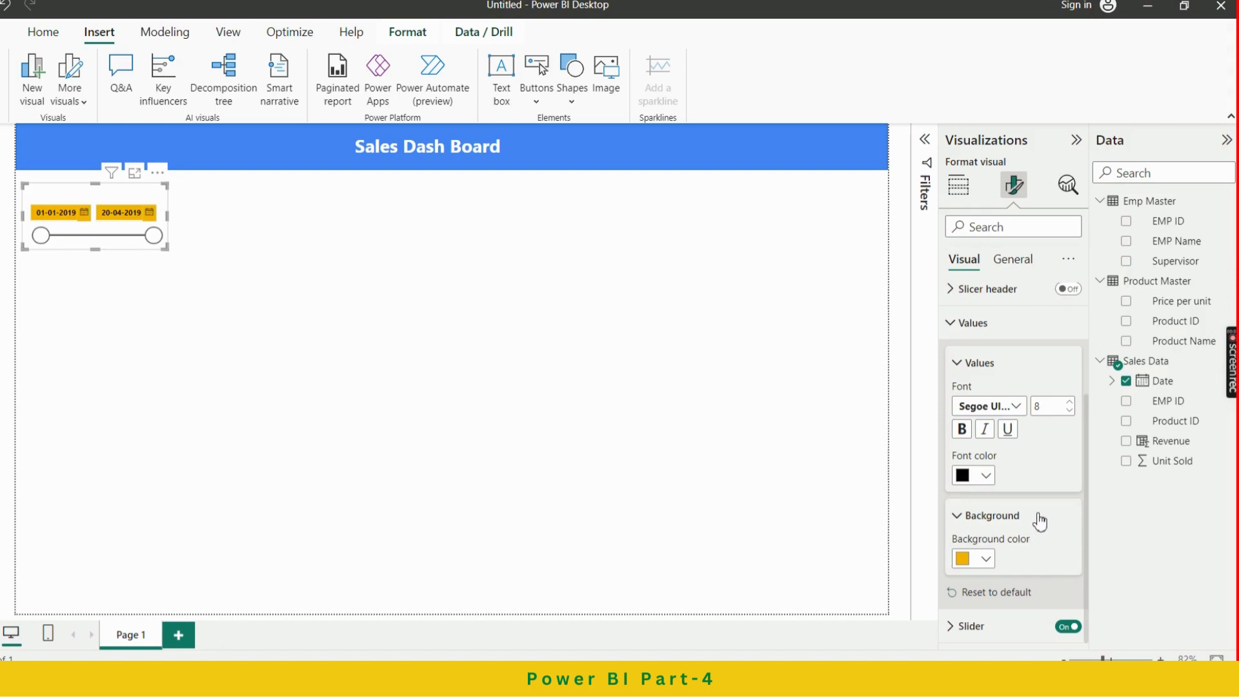
Collapse the finished slicer and values settings, and color the Date slicer's slider black
scroll(1040, 522, up, 3)
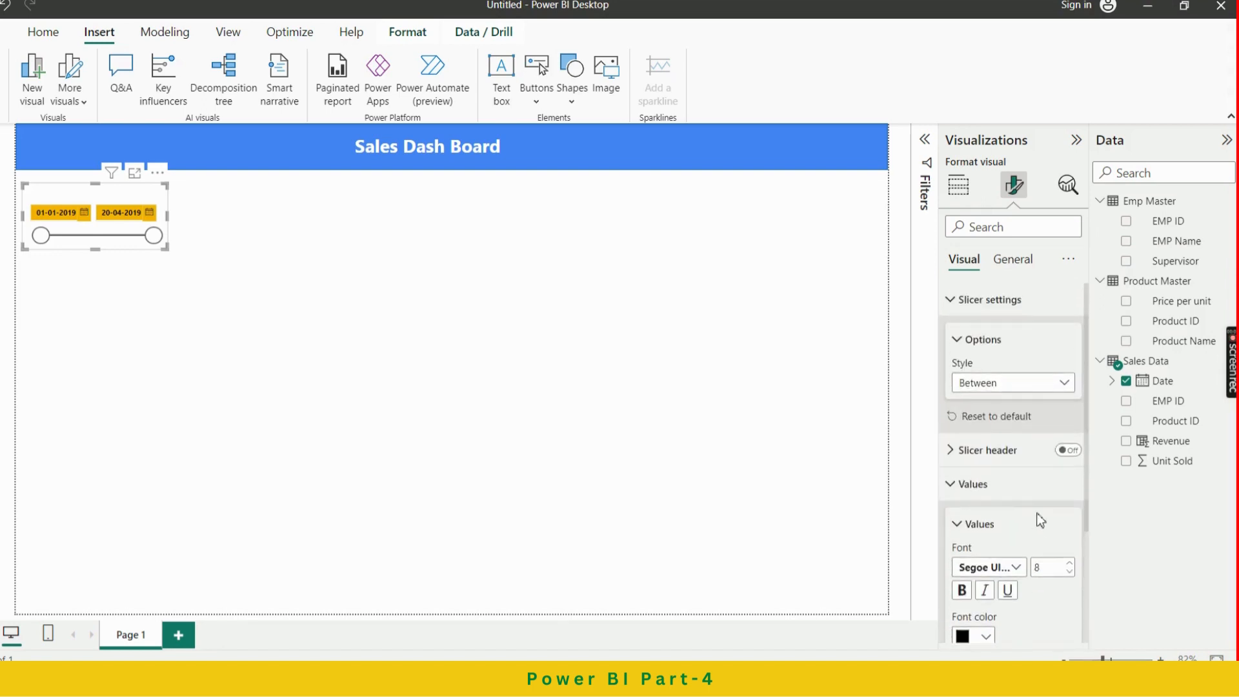
click(958, 305)
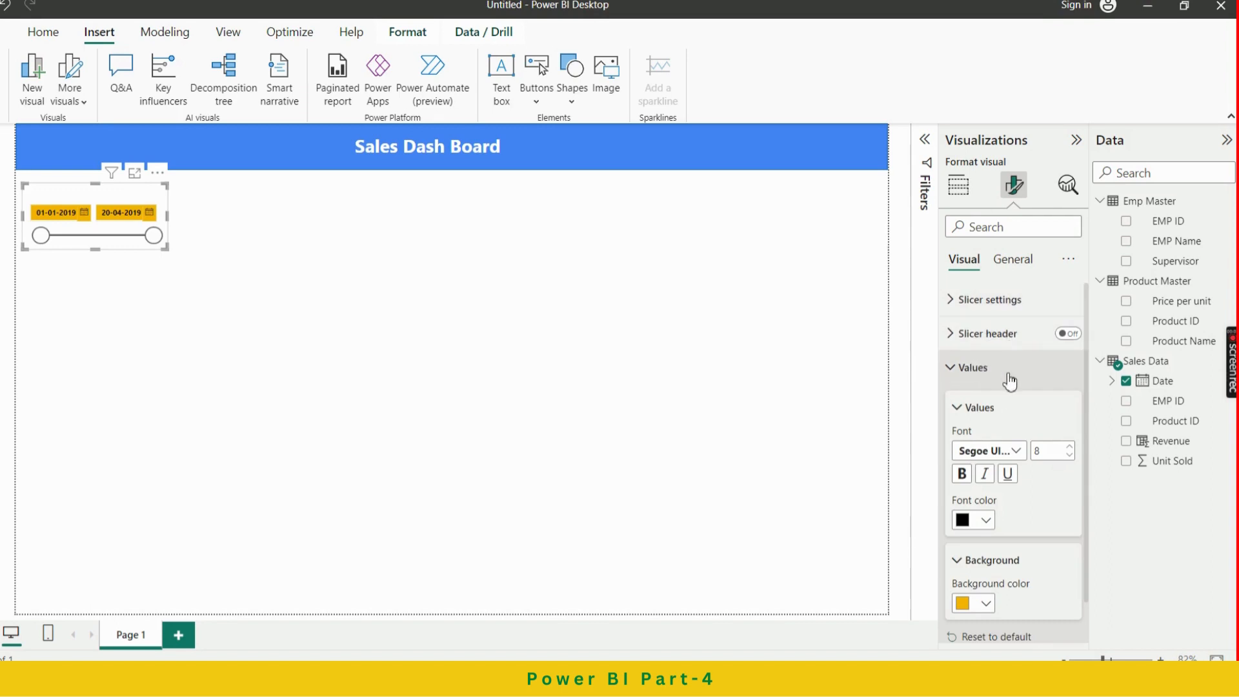
click(969, 371)
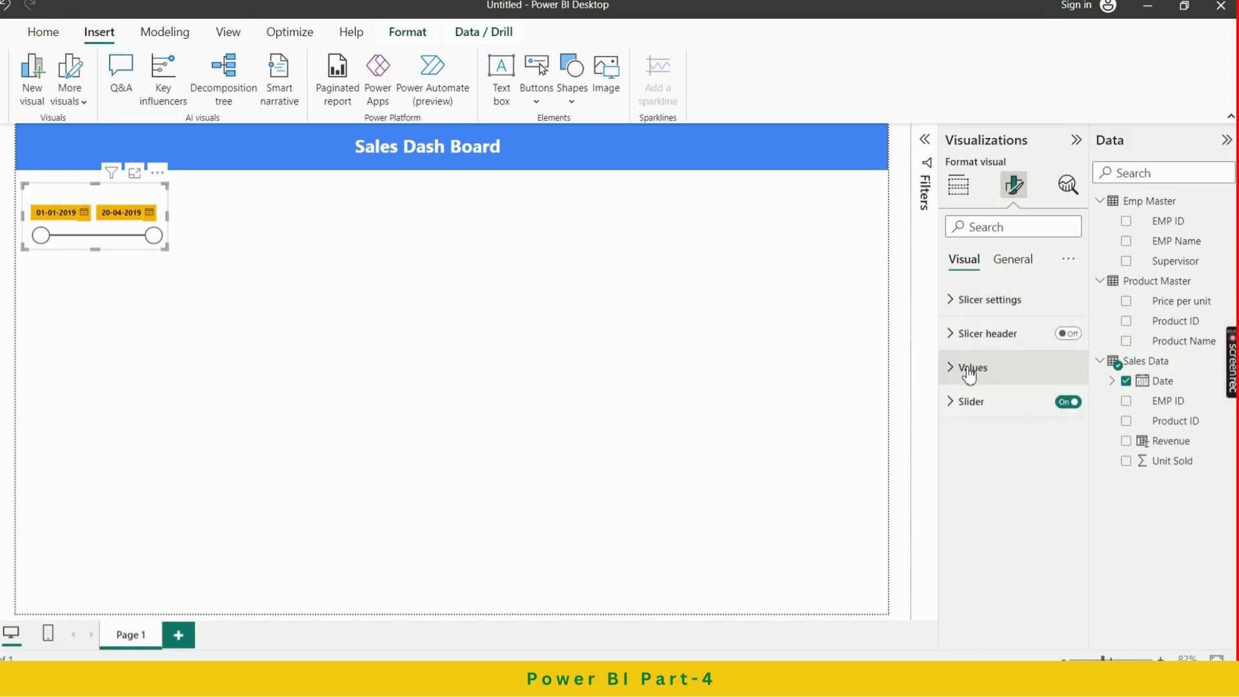
click(979, 410)
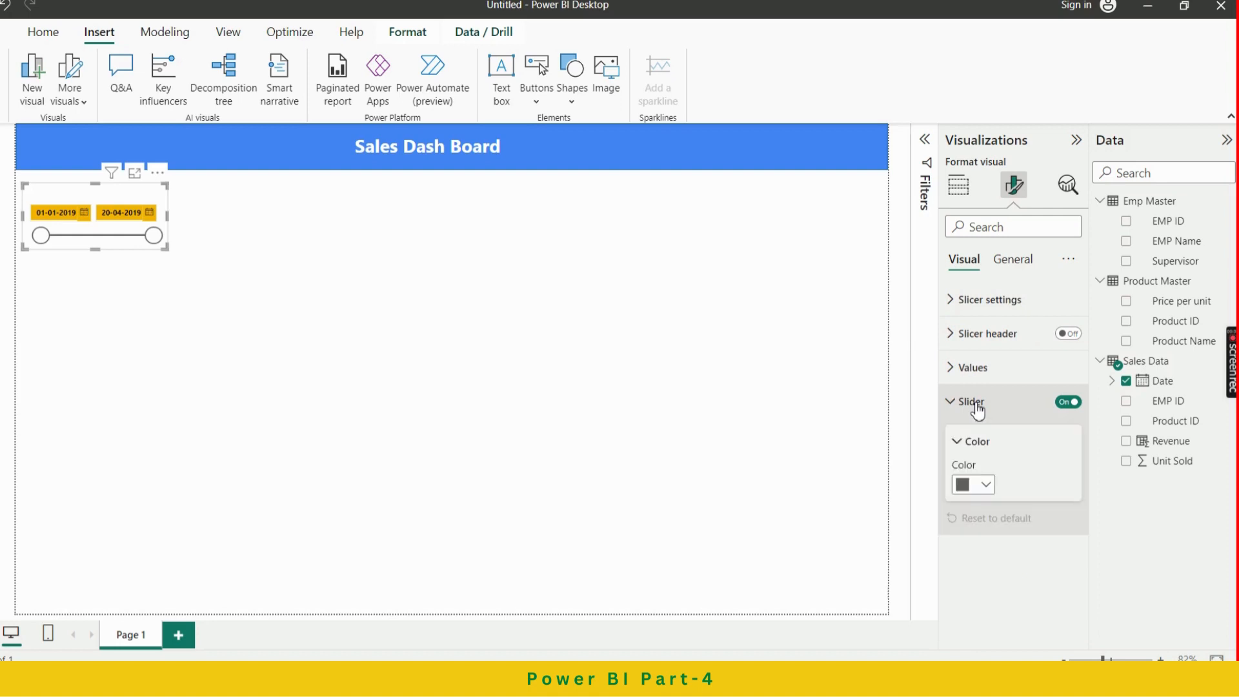
click(990, 492)
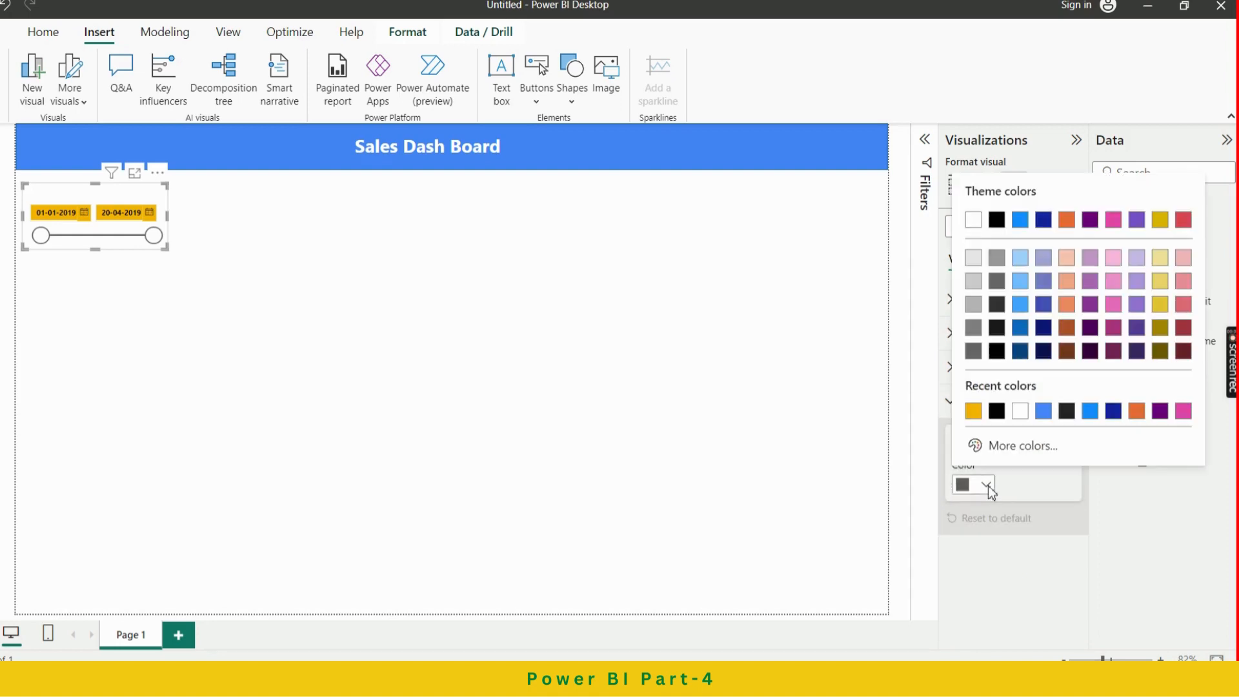
click(993, 413)
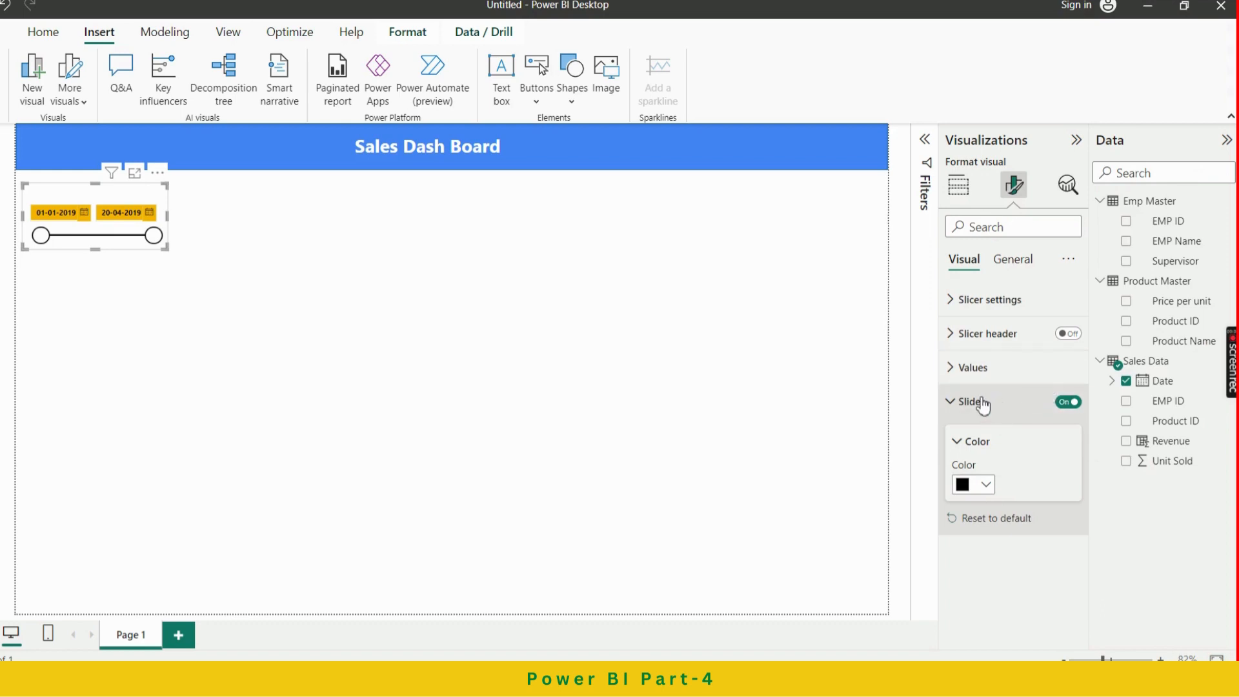
click(979, 401)
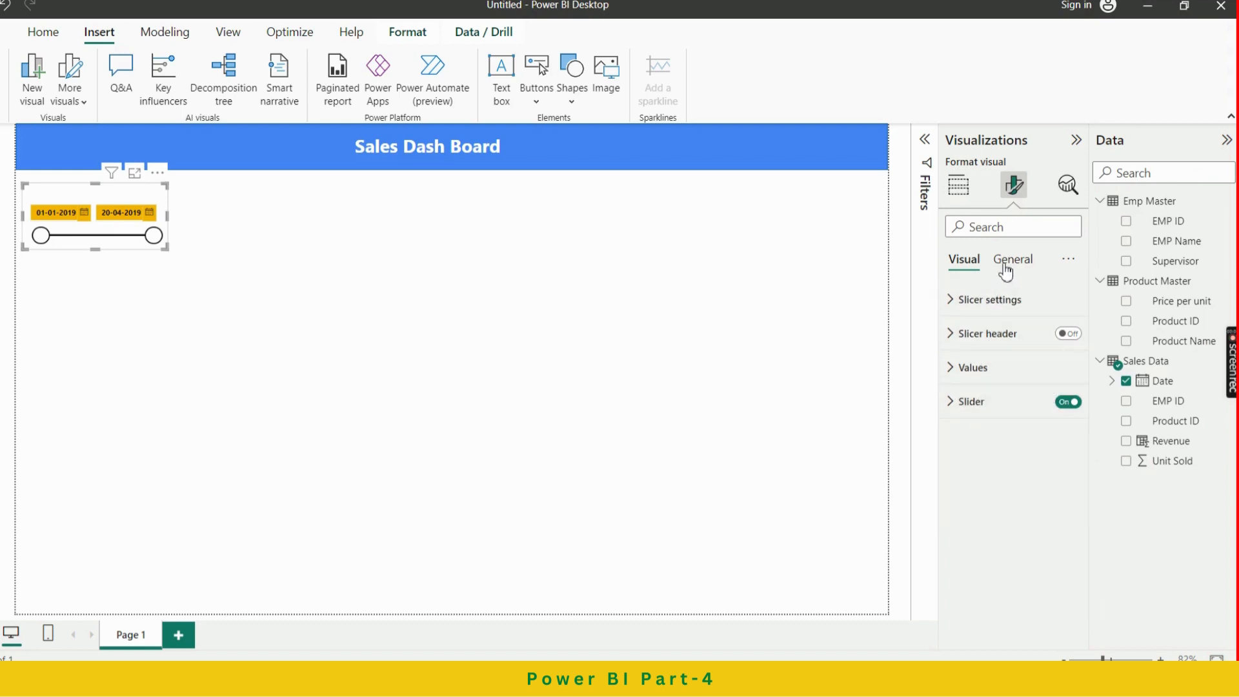
Open the color choices for the whole Date slicer's background and copy the hex code #db4437 from the Google Color Palette page in Chrome
click(1010, 260)
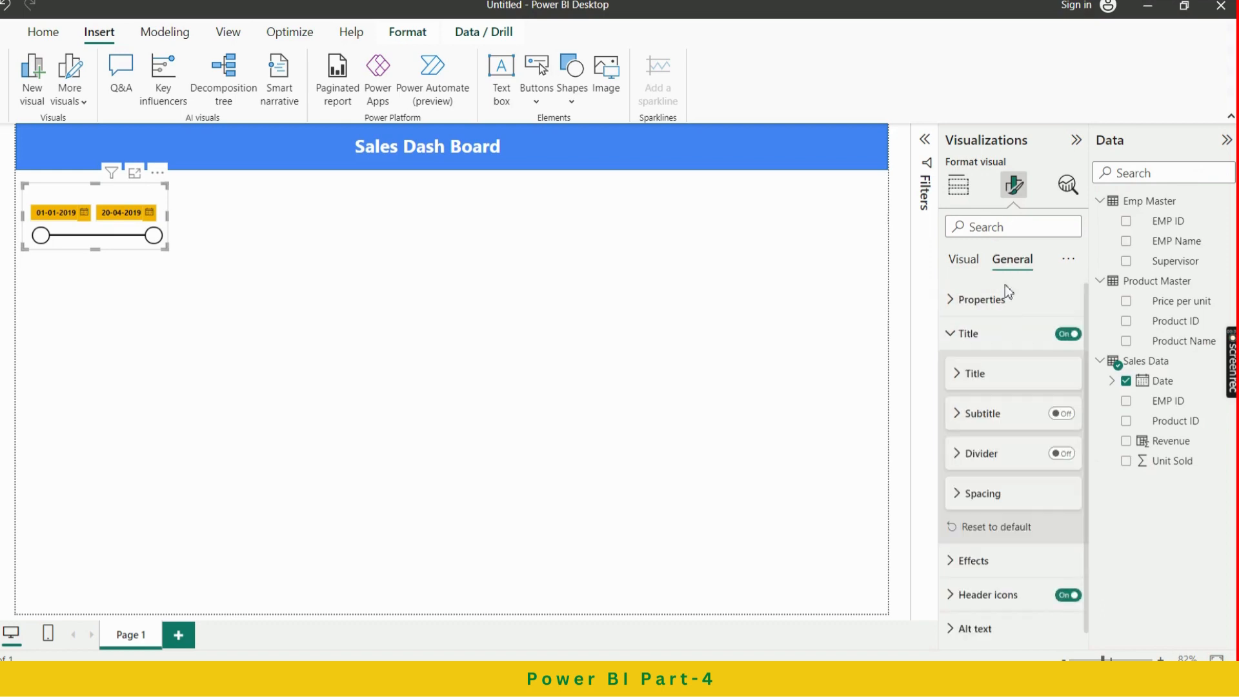
click(964, 333)
click(980, 369)
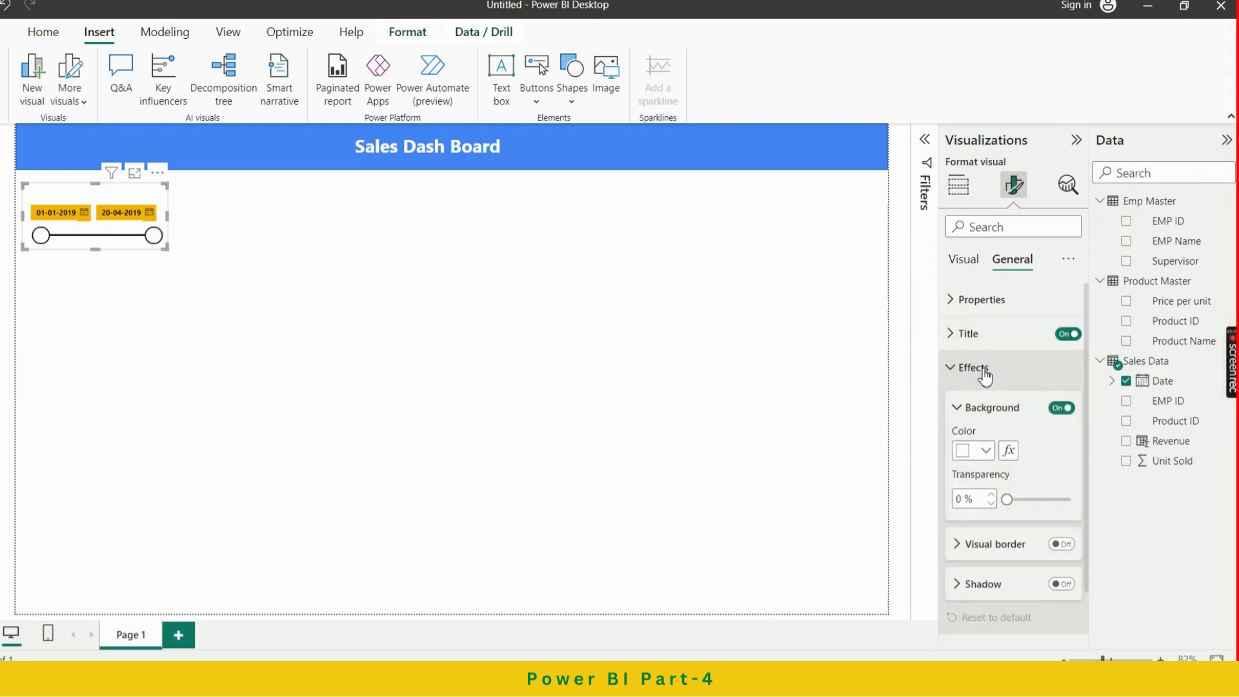
click(985, 452)
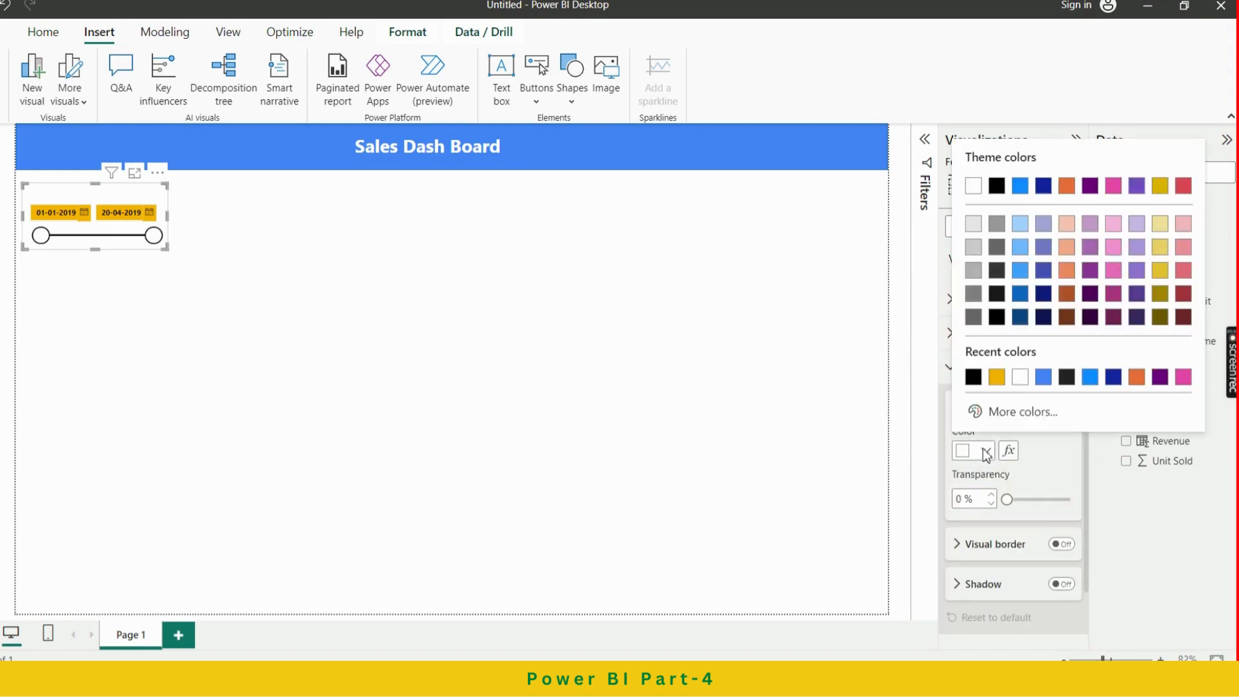
key(alt+Tab)
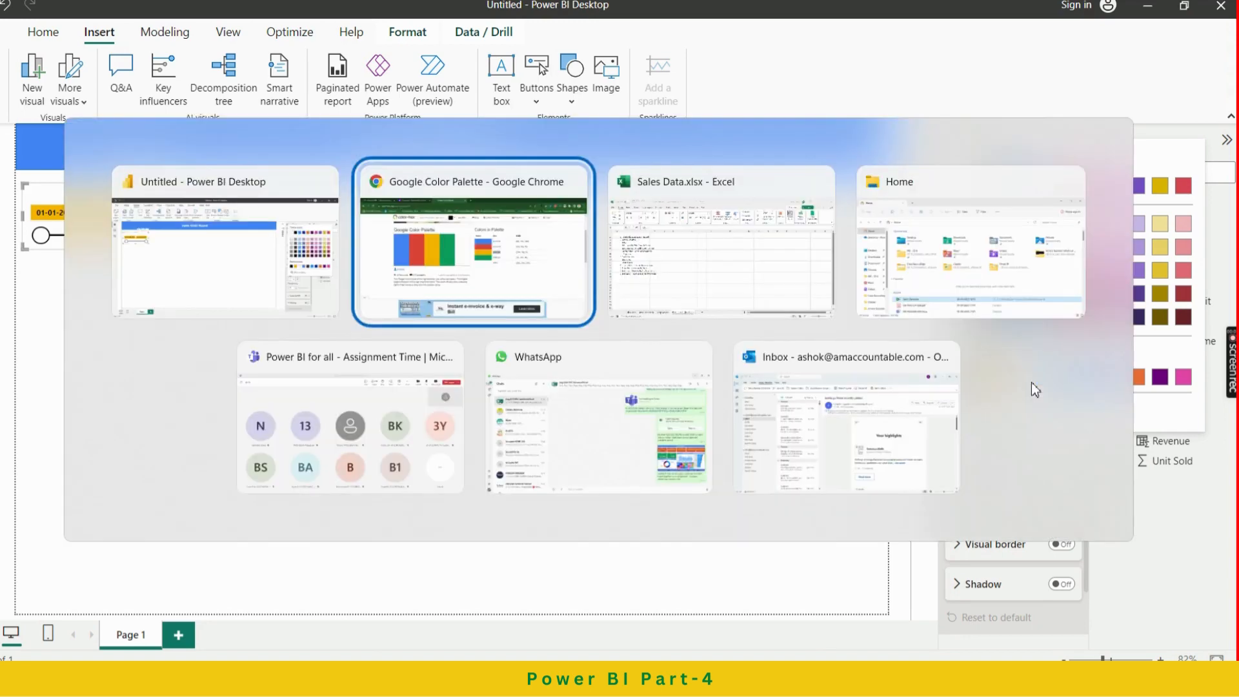
drag(768, 276, 703, 271)
key(ctrl+c)
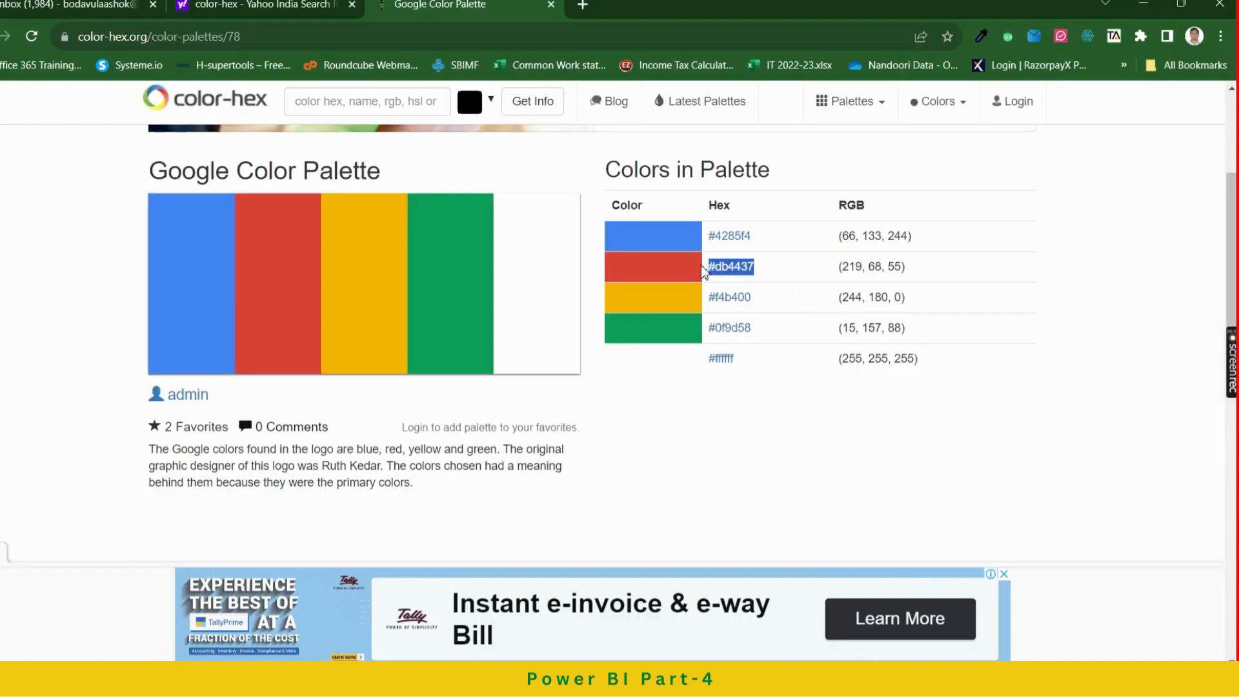
key(alt+Tab)
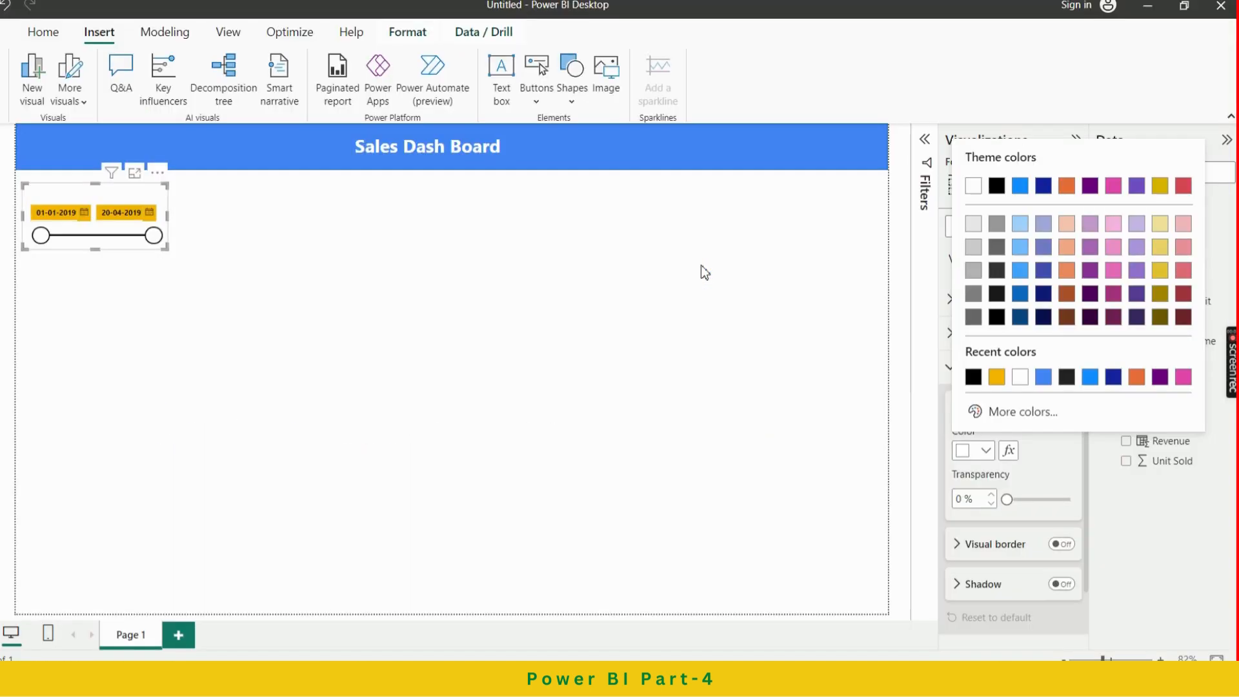
Apply the custom color #DB4437 as the Date slicer's background, copying the hex code from Chrome again if it arrives incomplete
click(1022, 422)
key(ctrl+v)
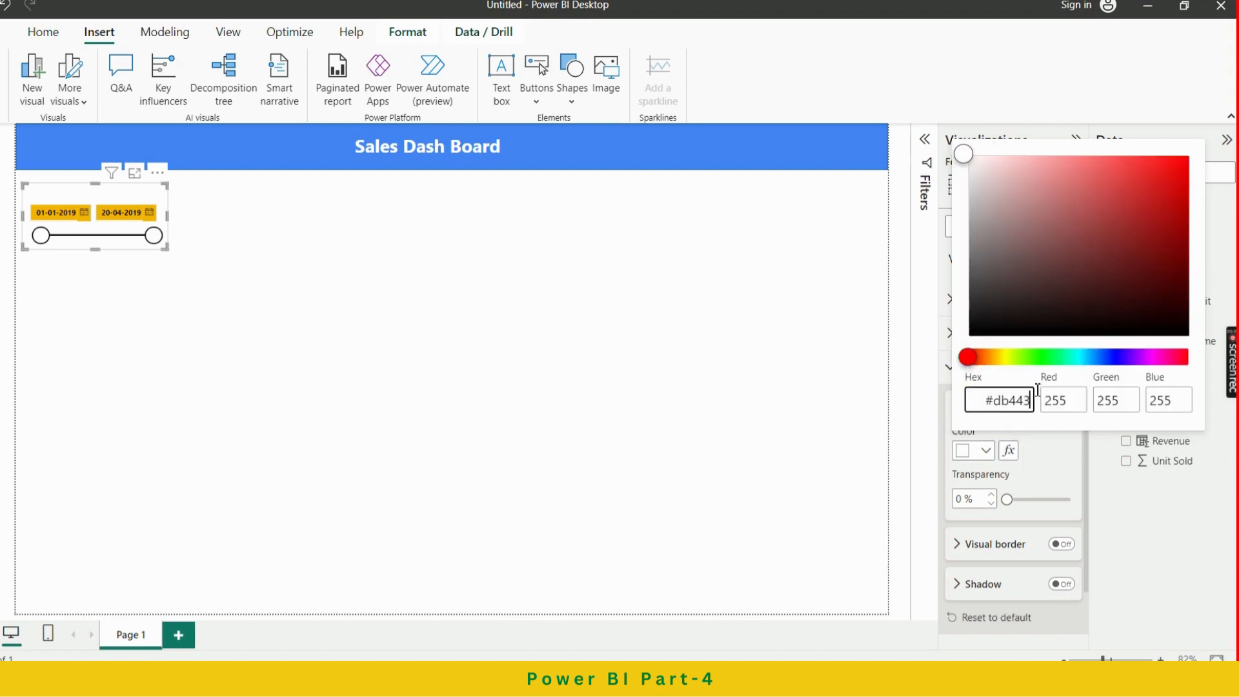
key(Return)
key(alt+Tab)
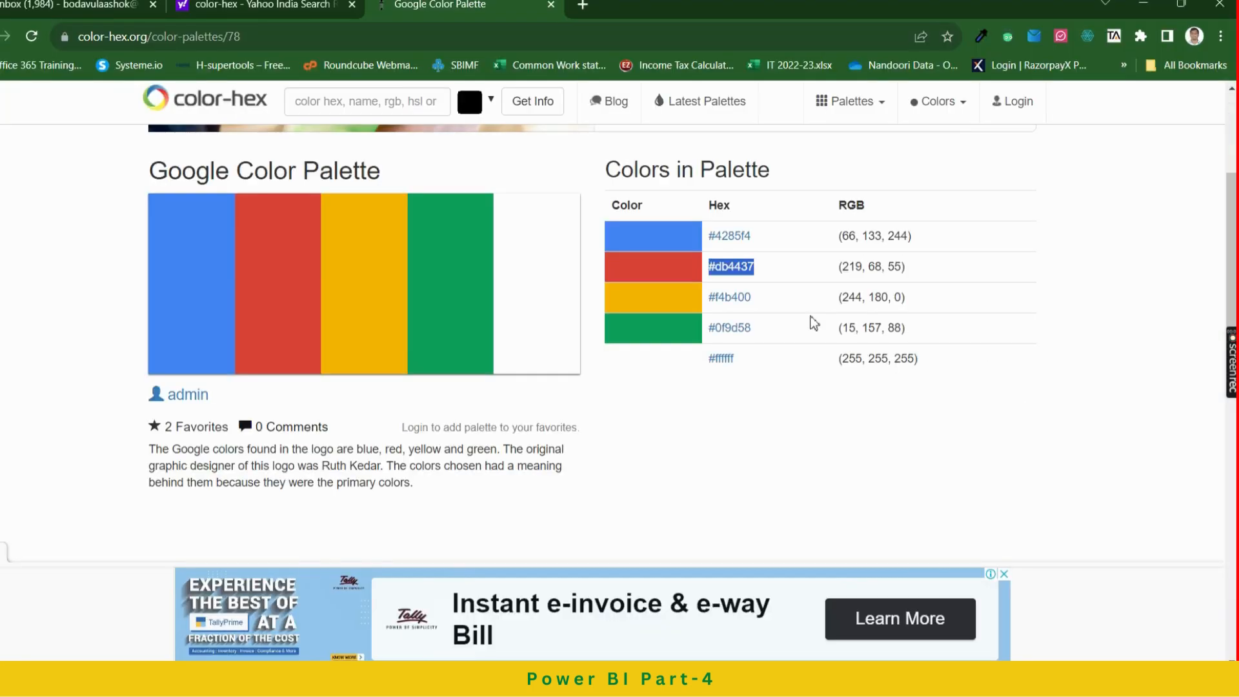
click(766, 269)
key(alt+Tab)
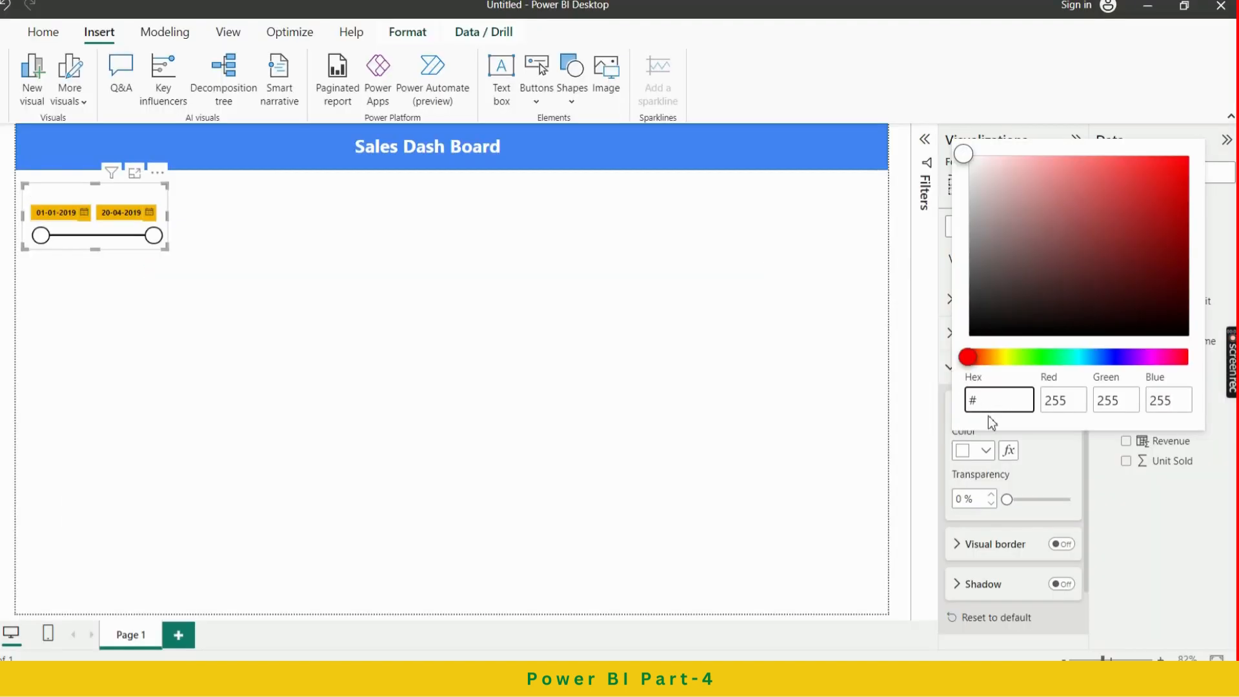
text(#db4437)
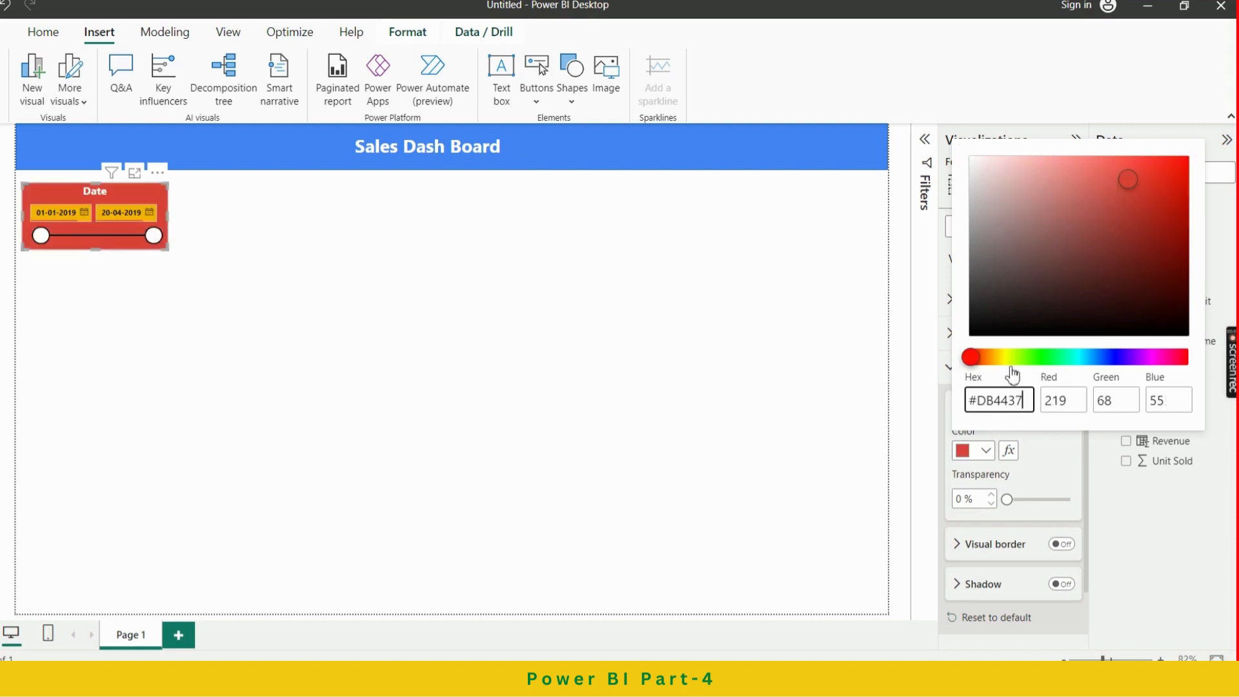
click(1106, 474)
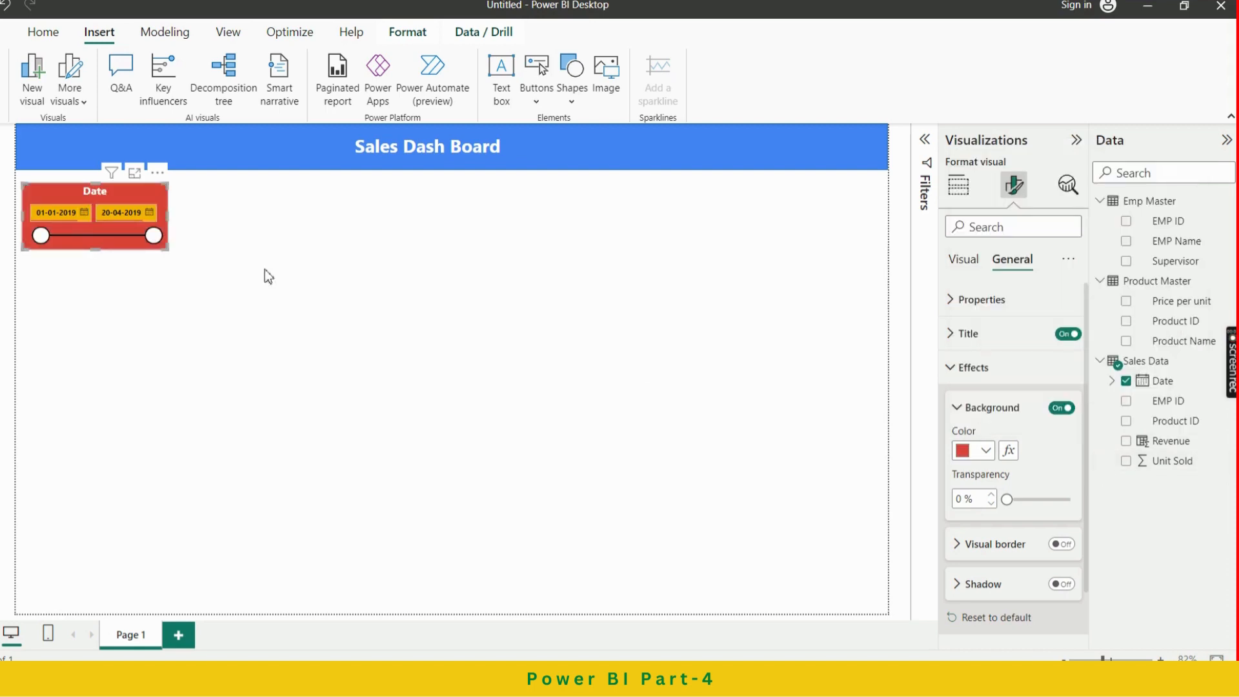
Turn on the Date slicer's visual border and show its color and rounded-corner settings
scroll(1070, 483, down, 2)
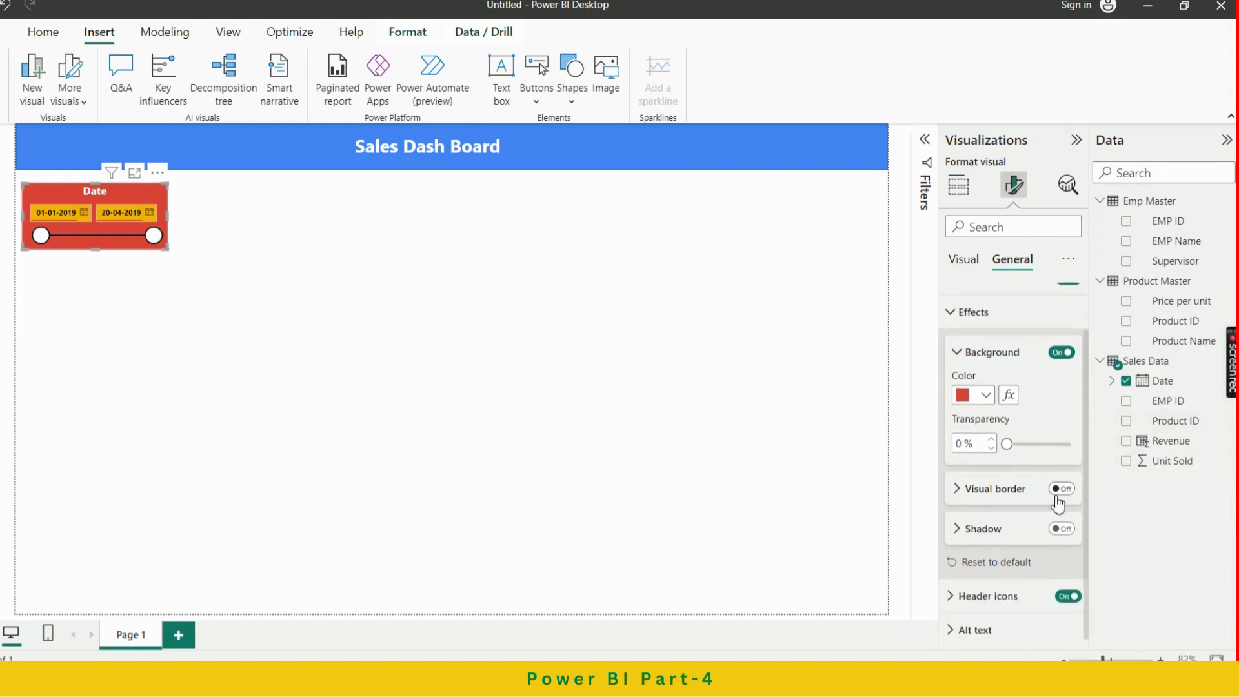
click(1070, 489)
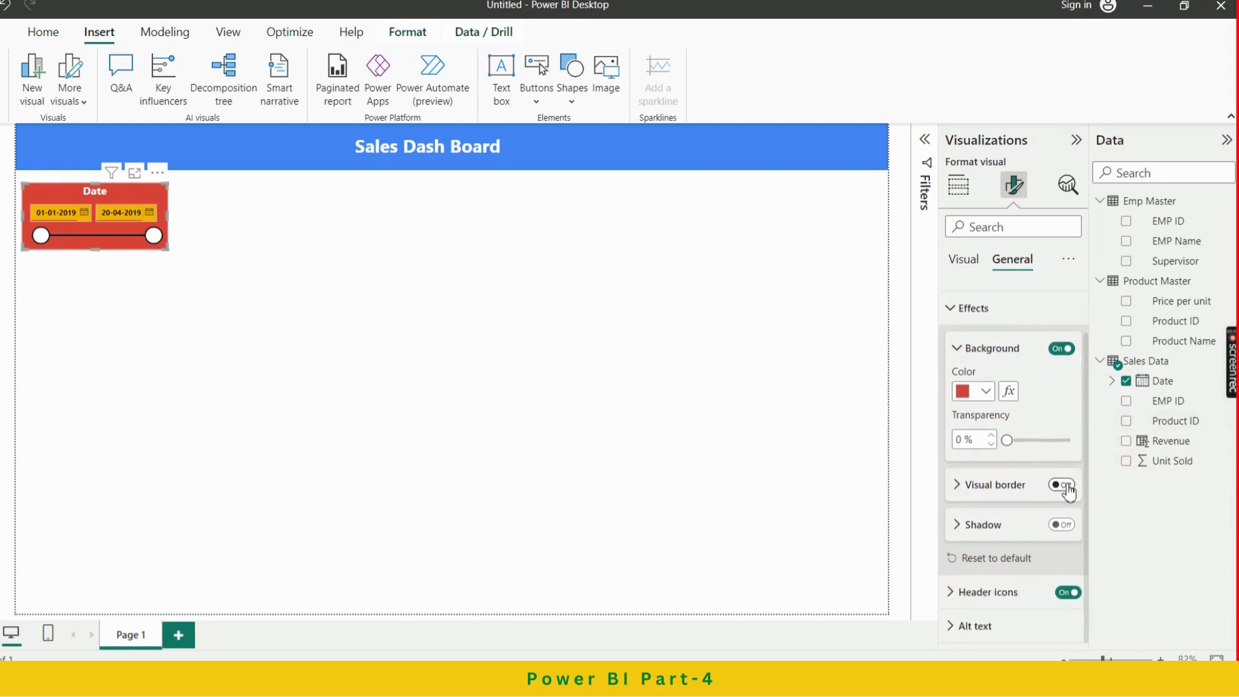
click(994, 485)
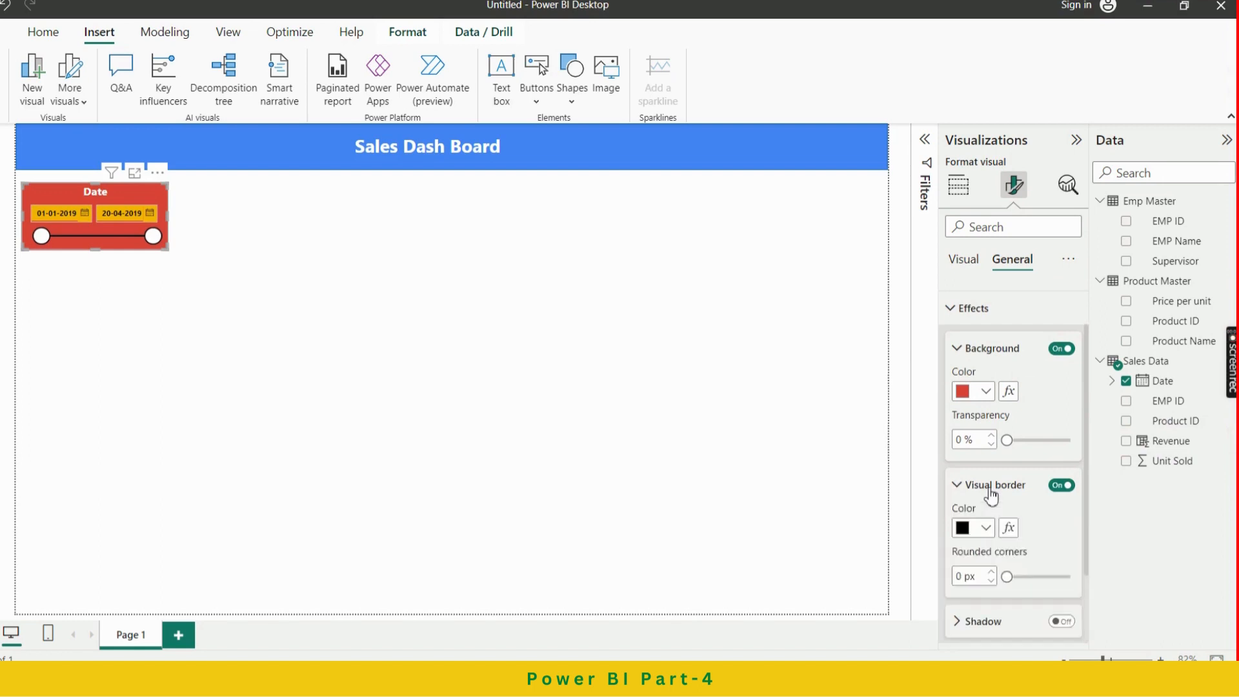
Set the Date slicer's visual border color to black from the recent colors
scroll(988, 465, down, 2)
click(986, 430)
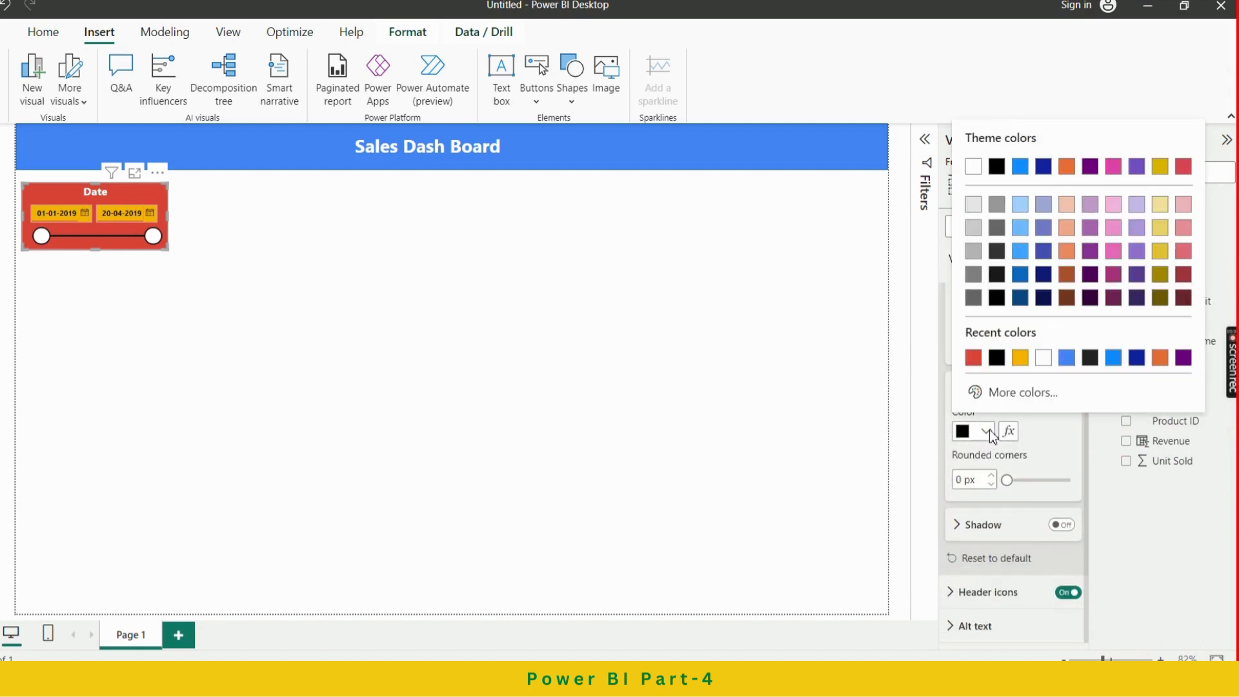
click(1000, 362)
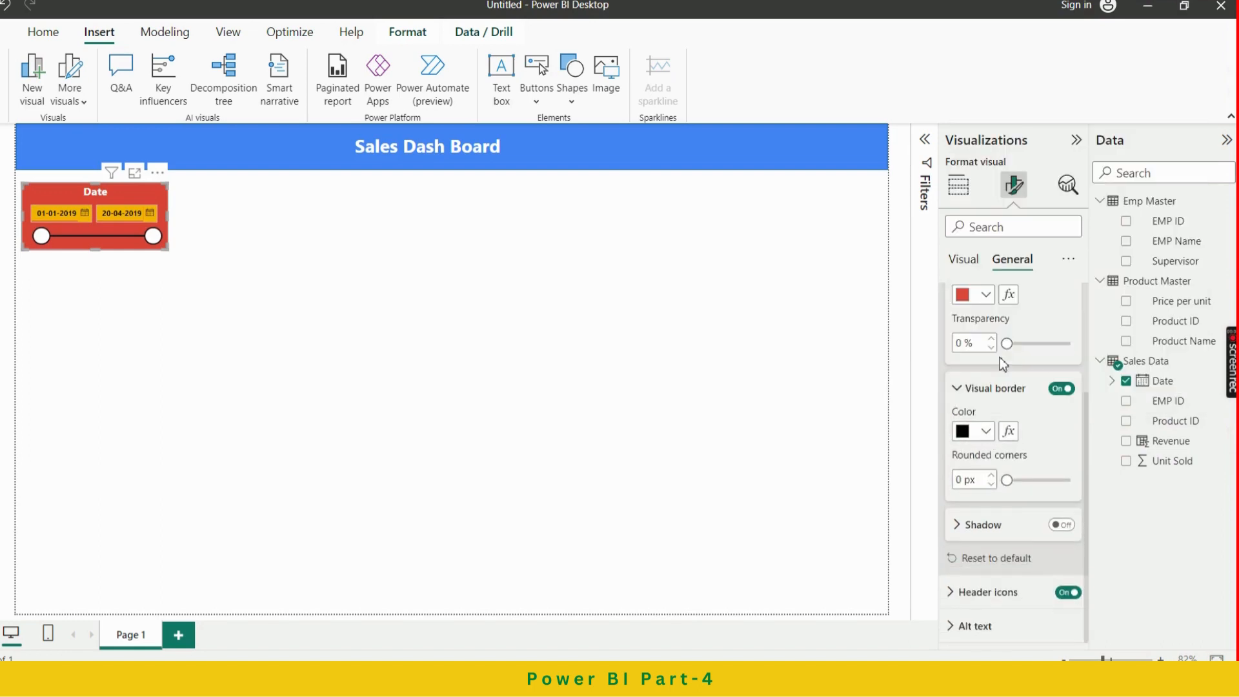
click(985, 431)
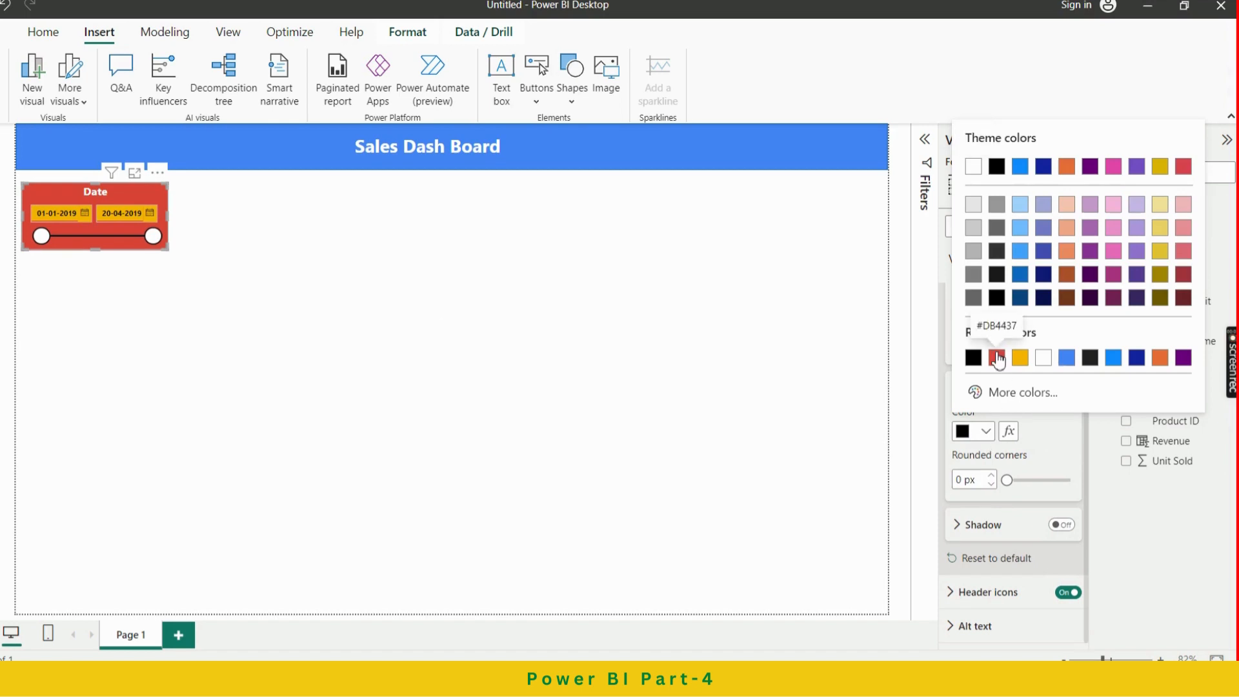
click(1041, 470)
Round the corners of the Date slicer's visual border to about 6 px and deselect the slicer
drag(1008, 484, 1016, 482)
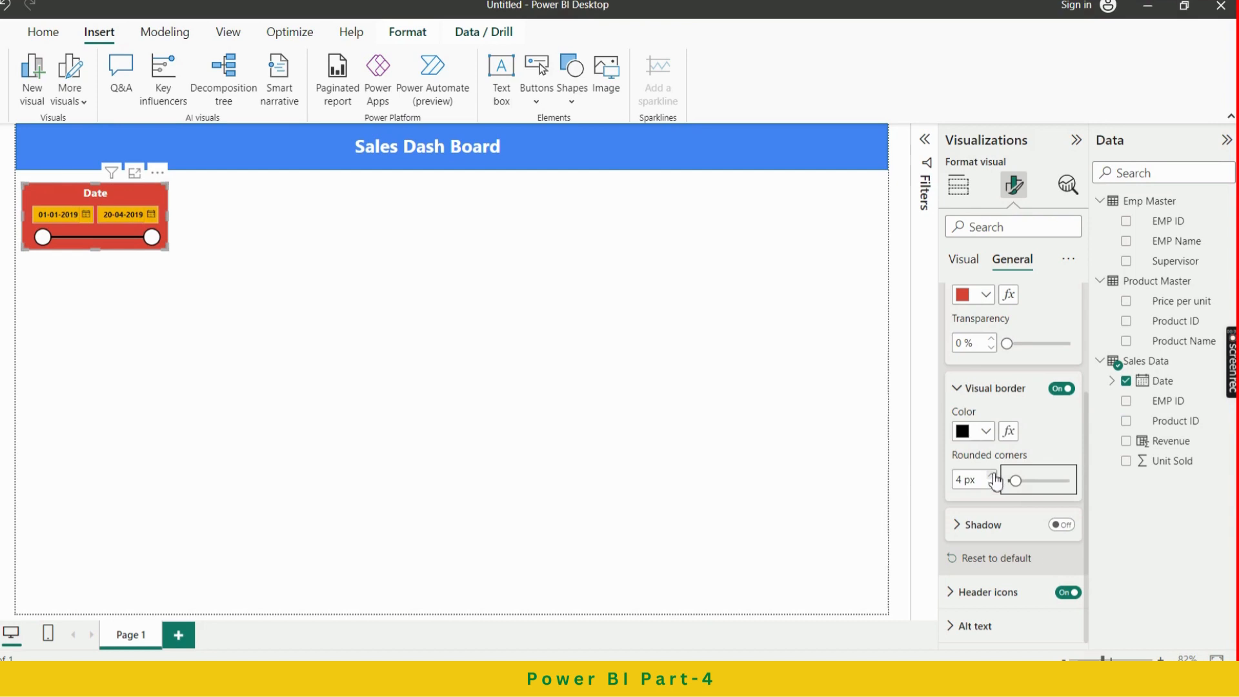
click(992, 475)
click(992, 475)
click(992, 476)
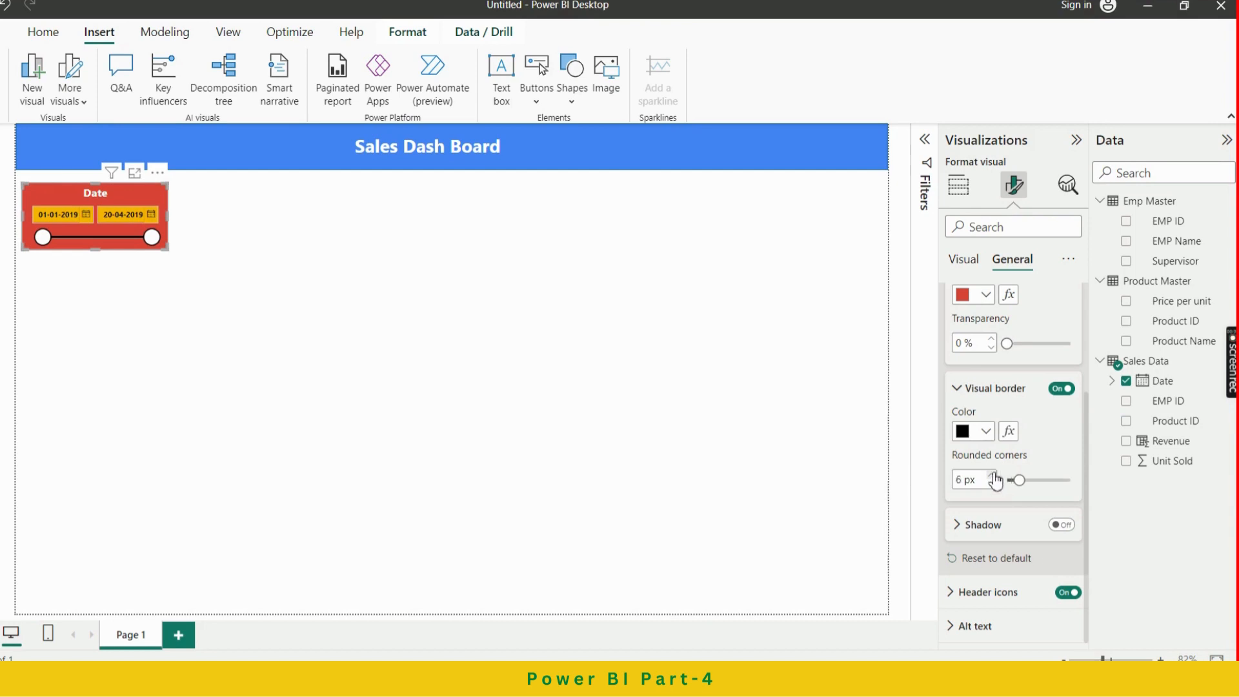
click(635, 357)
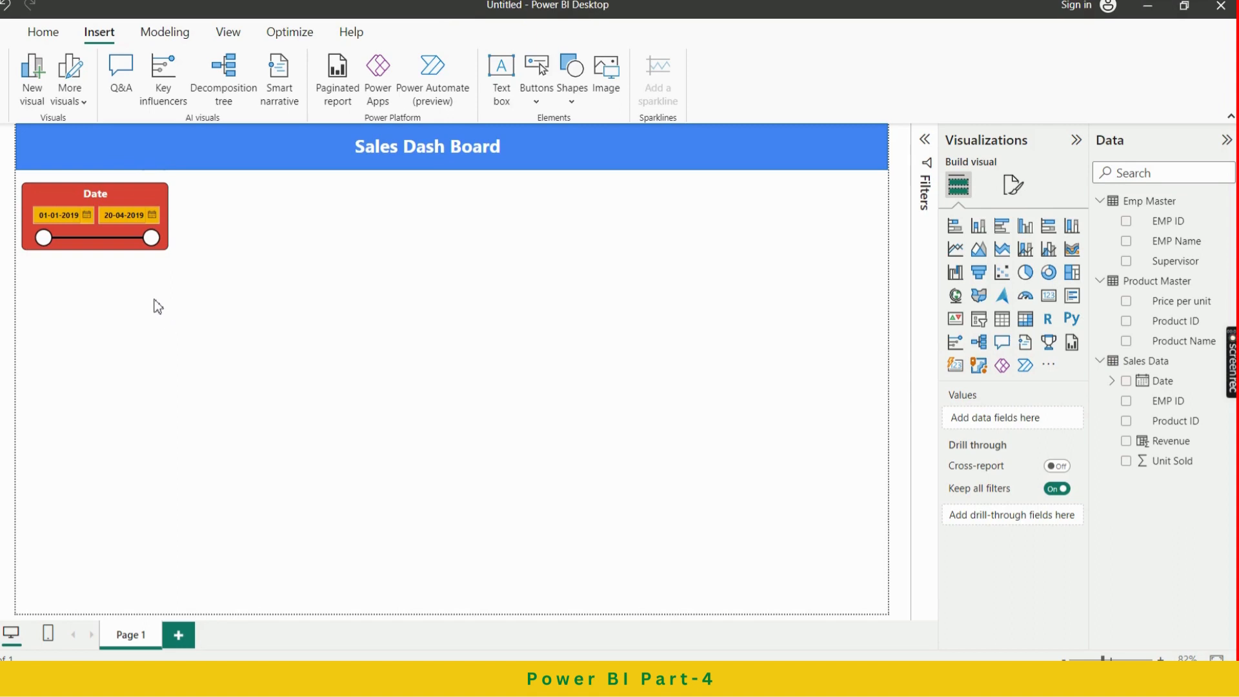
Move the Date slicer slightly up and inward beneath the title banner, and widen it a little
mouse_move(154, 194)
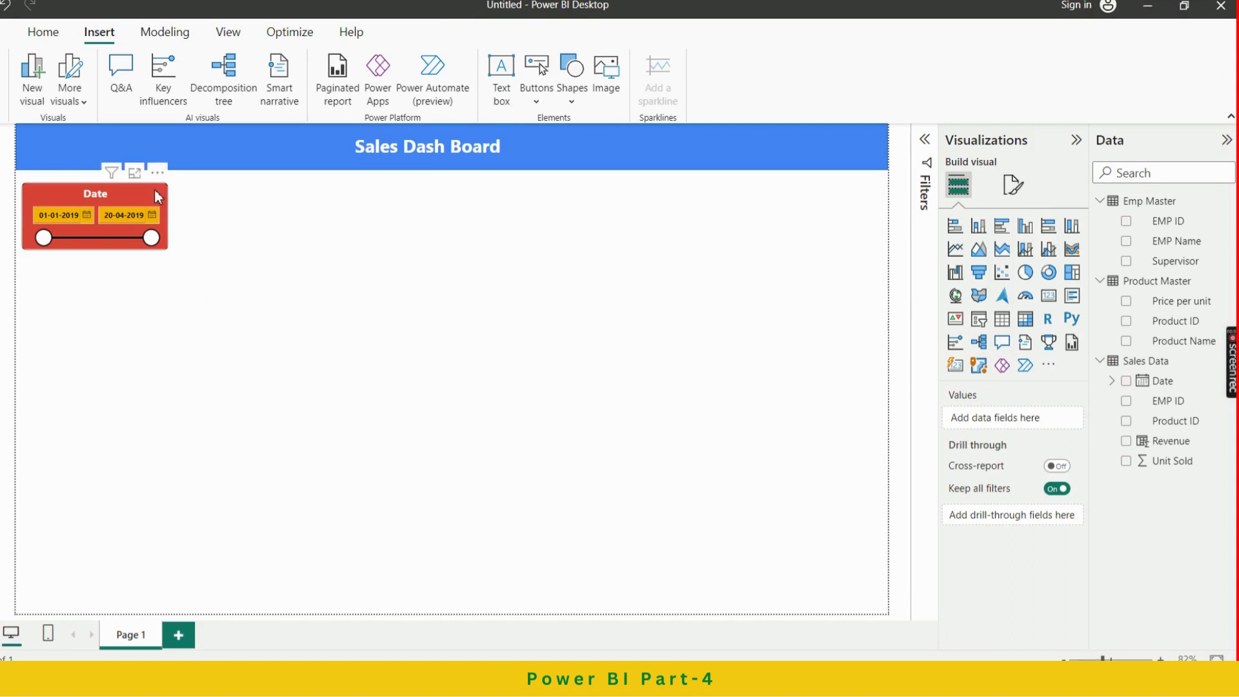
drag(152, 190, 155, 186)
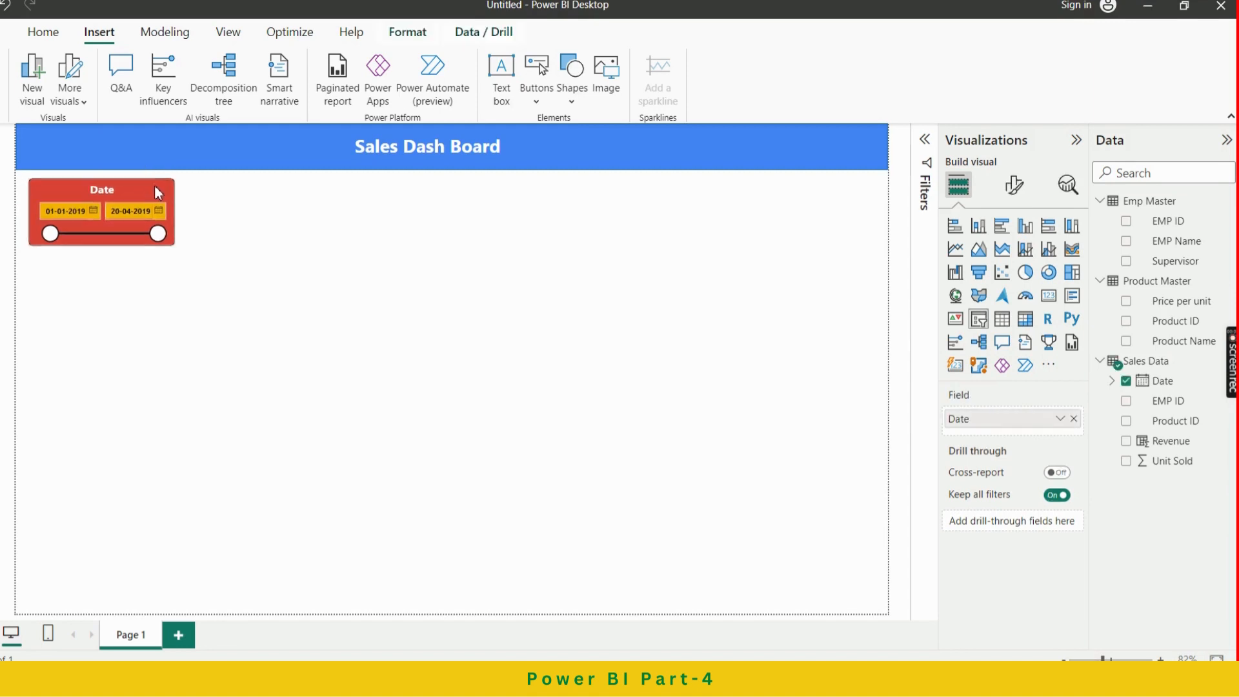
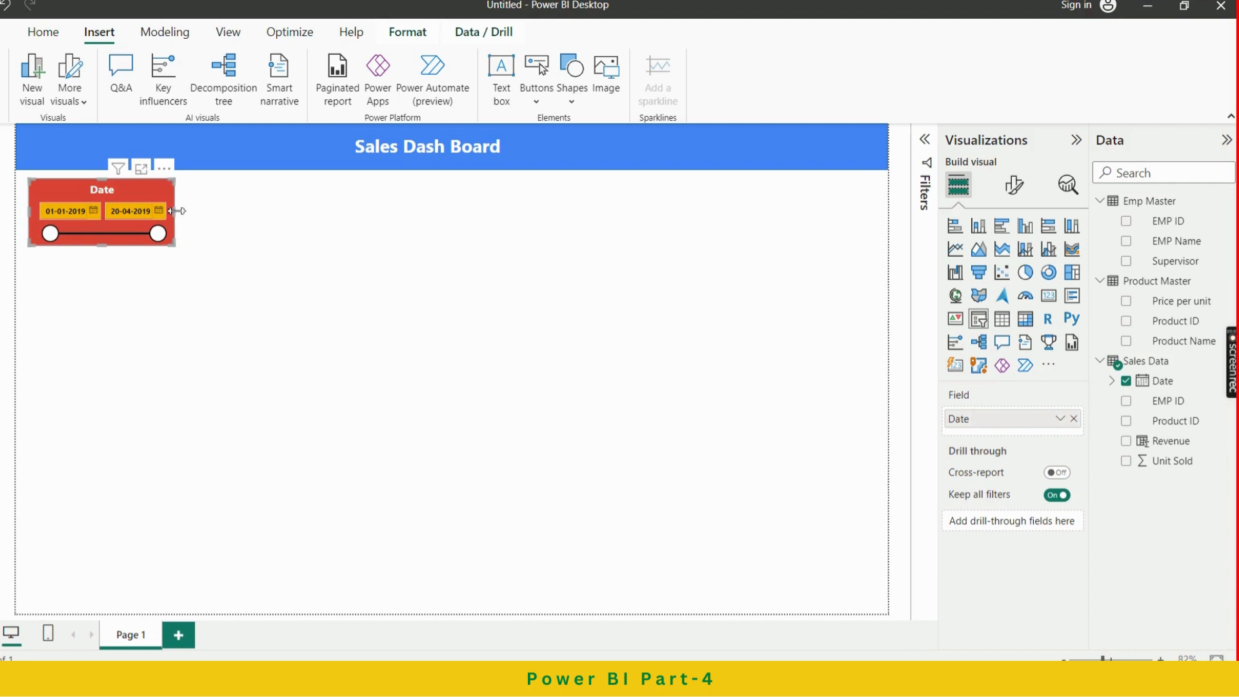
drag(173, 210, 182, 210)
click(224, 343)
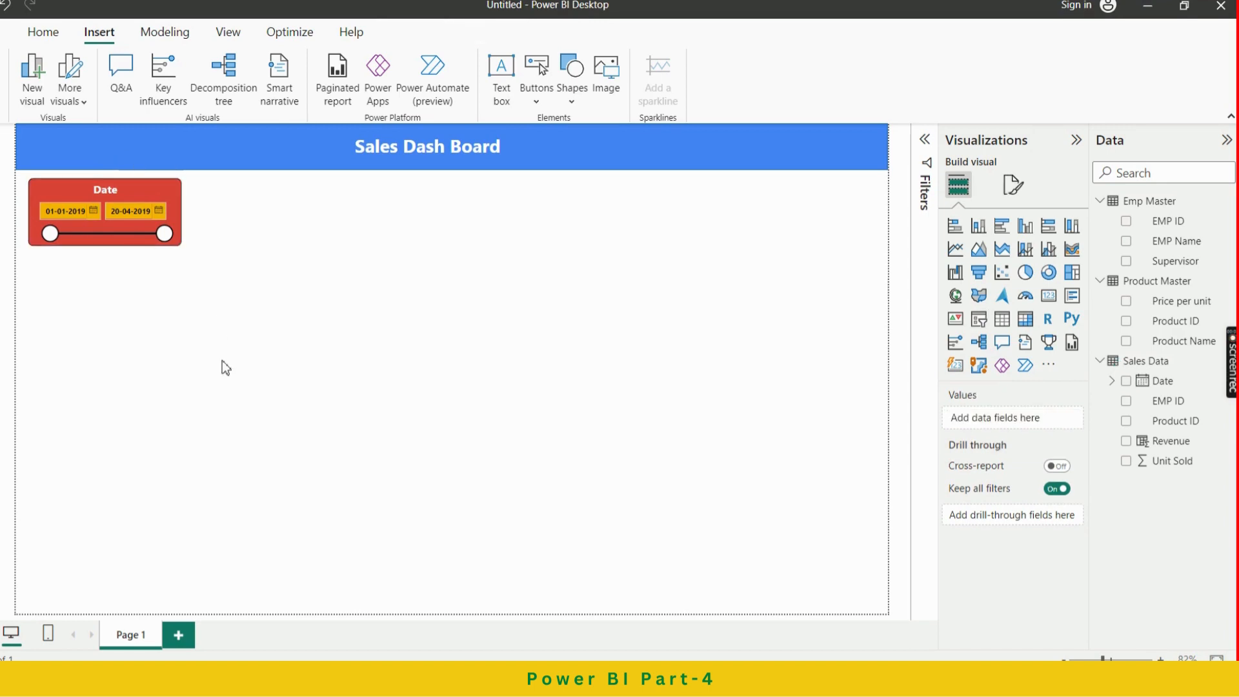
Switch to the Excel assignment list, mark the Product ID slicer requirement, and return to Power BI
key(alt+Tab)
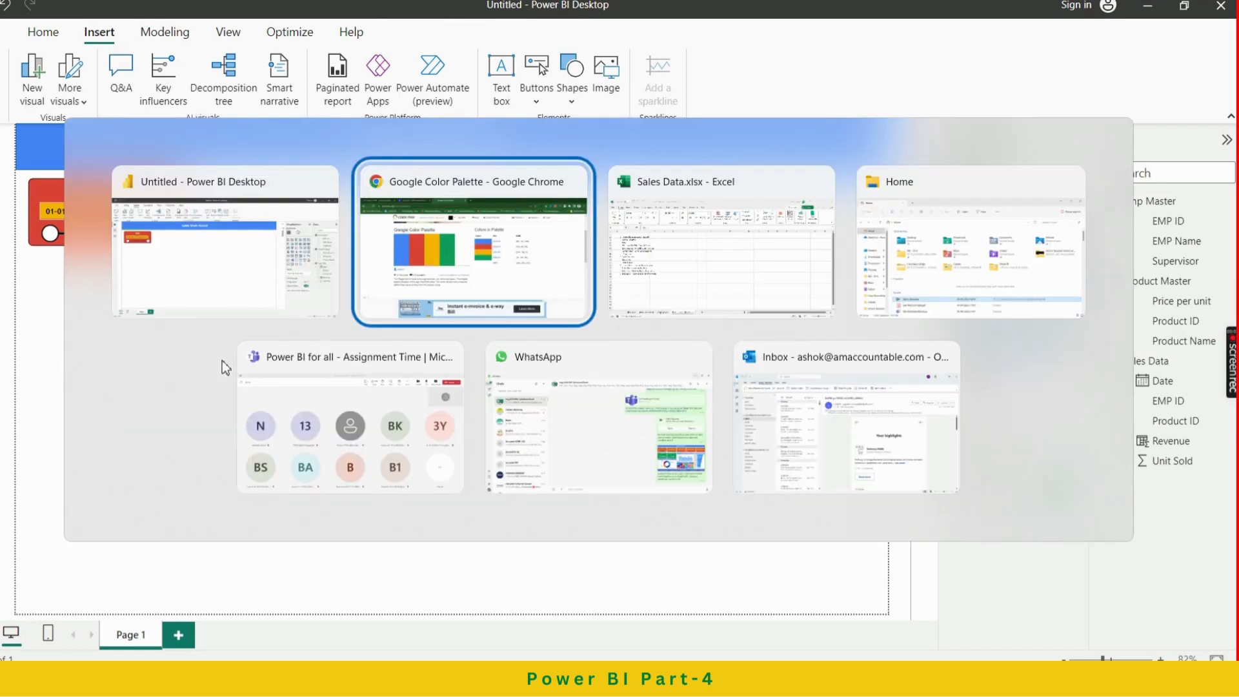
key(alt+Tab)
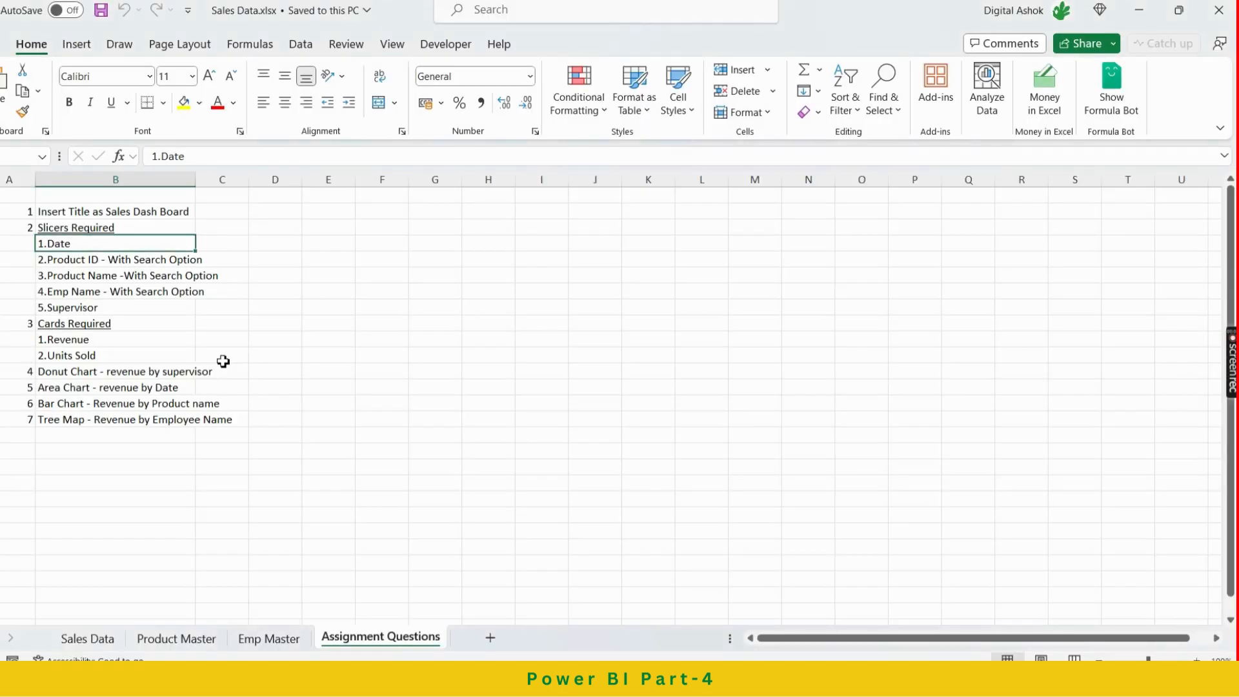
key(Down)
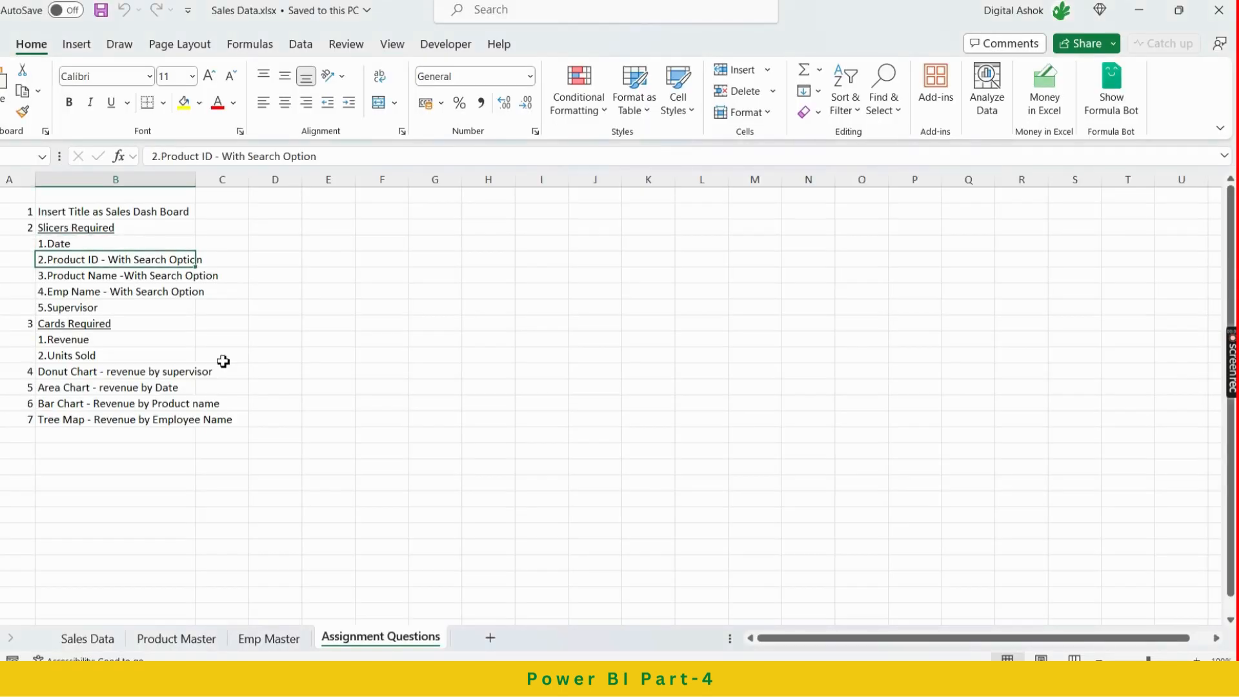
key(alt+Tab)
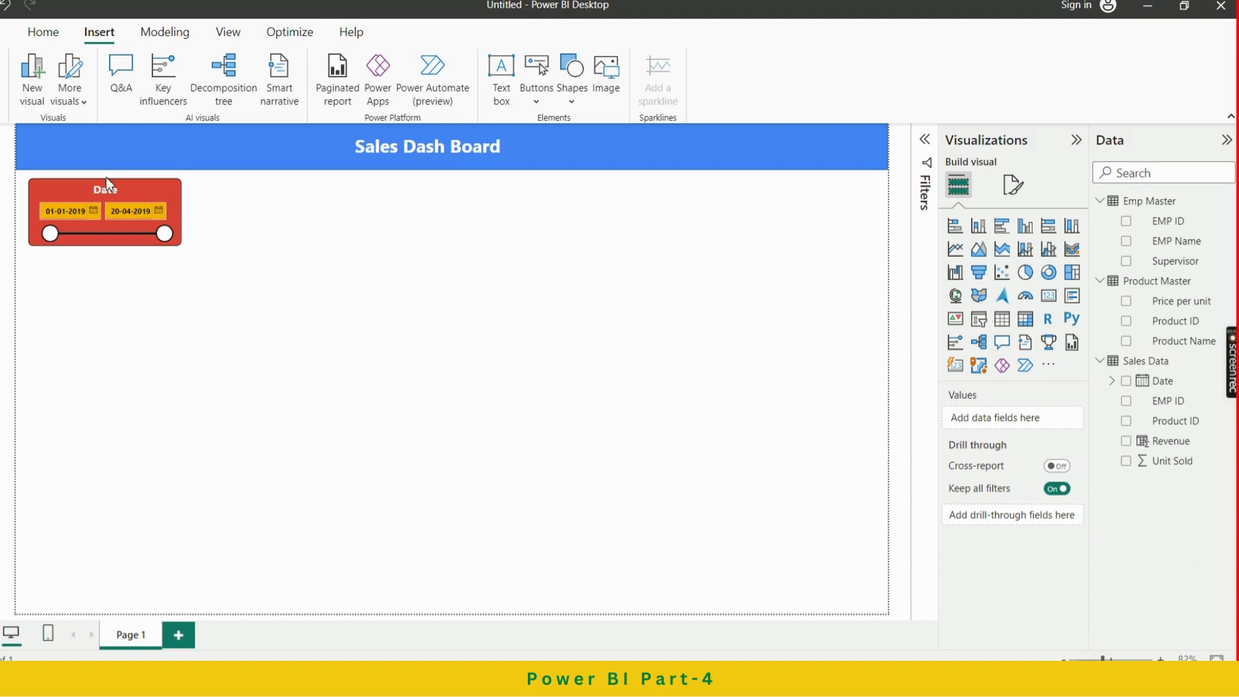
Duplicate the Date slicer and place the copy directly beside the original, aligned along the same row
click(141, 193)
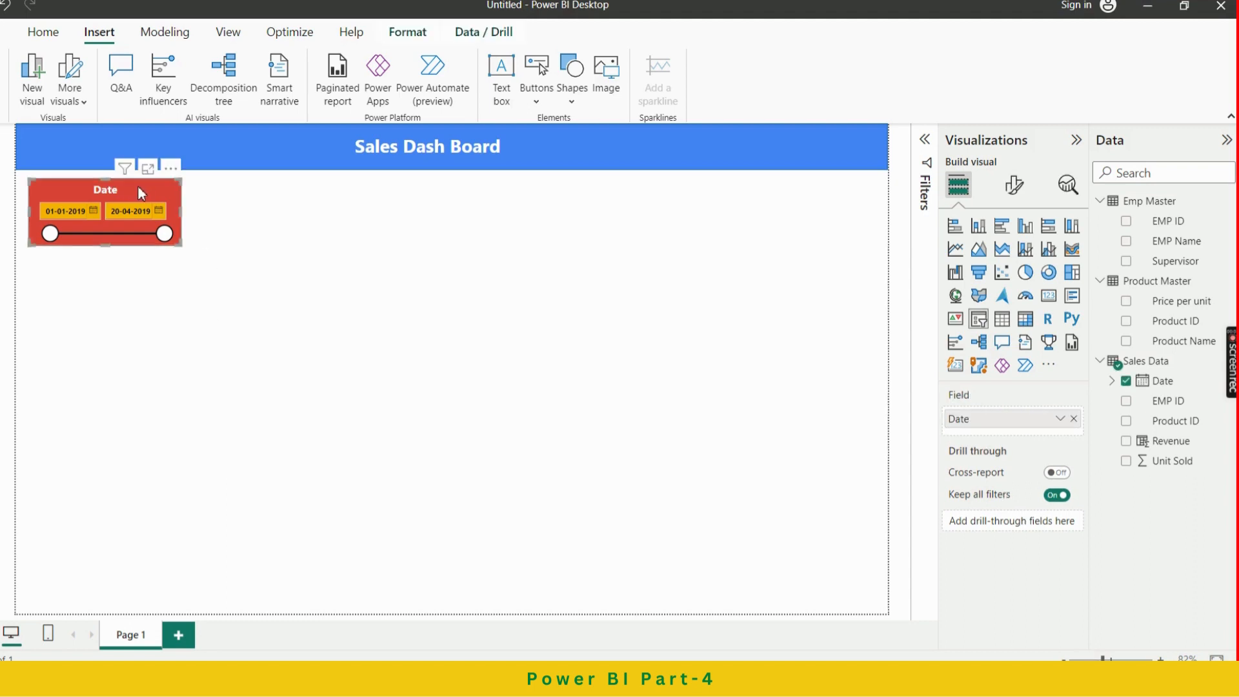
key(ctrl+c)
key(ctrl+v)
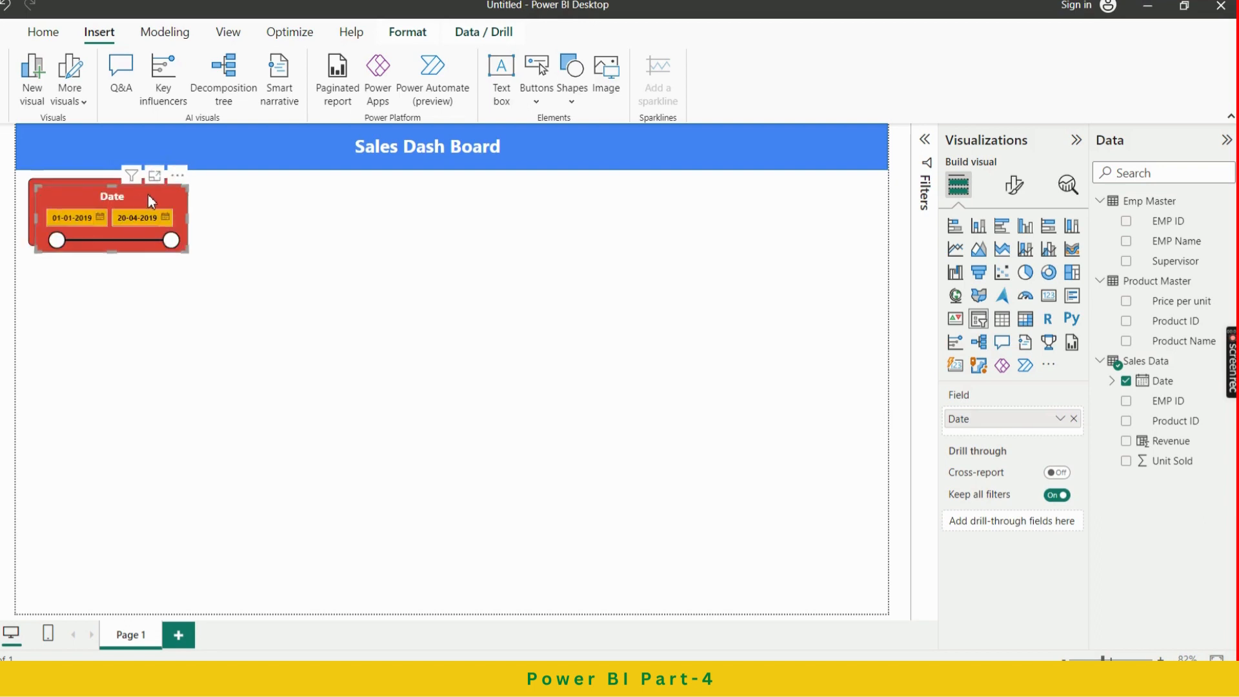
drag(148, 195, 305, 192)
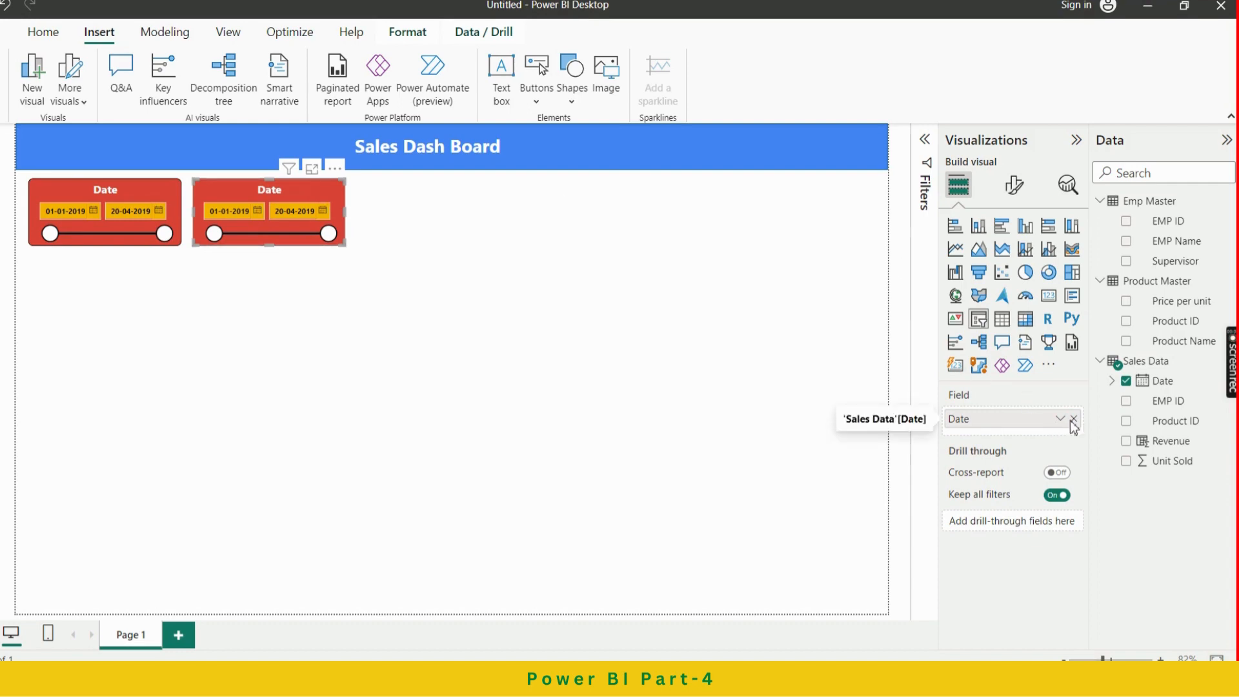
Replace the Date field in the copied slicer with Product ID from the Sales Data table
key(alt+Tab)
key(alt+Tab)
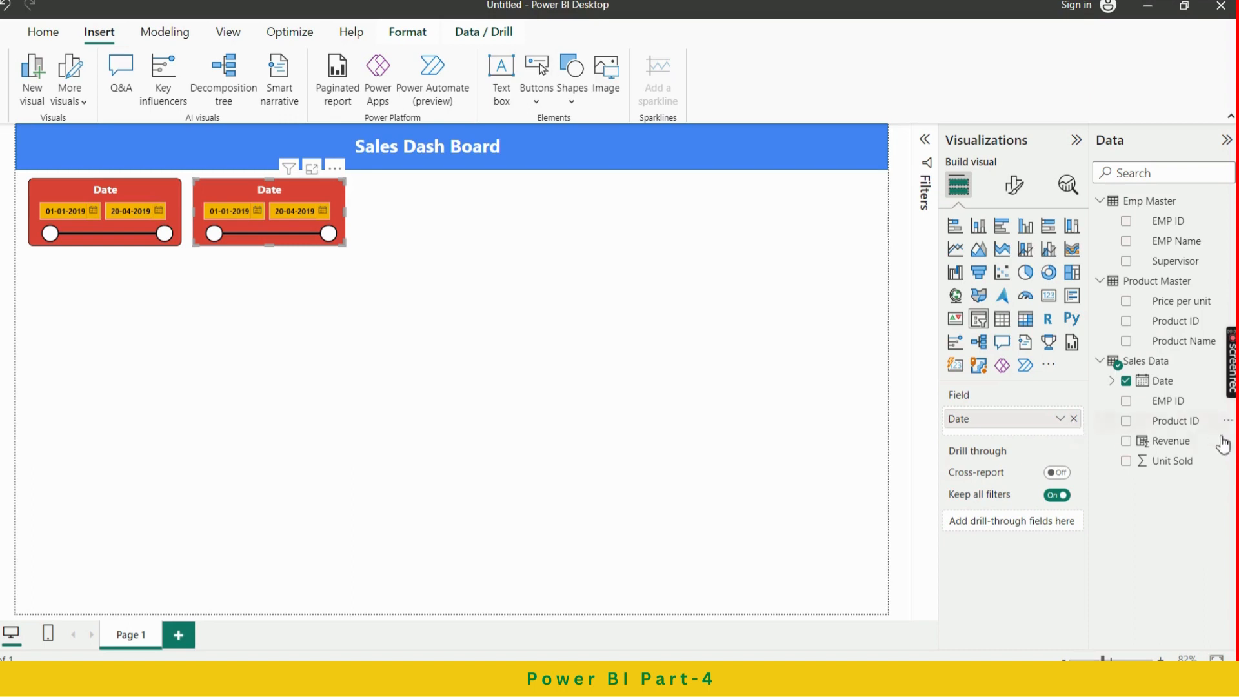
drag(1180, 434, 1020, 429)
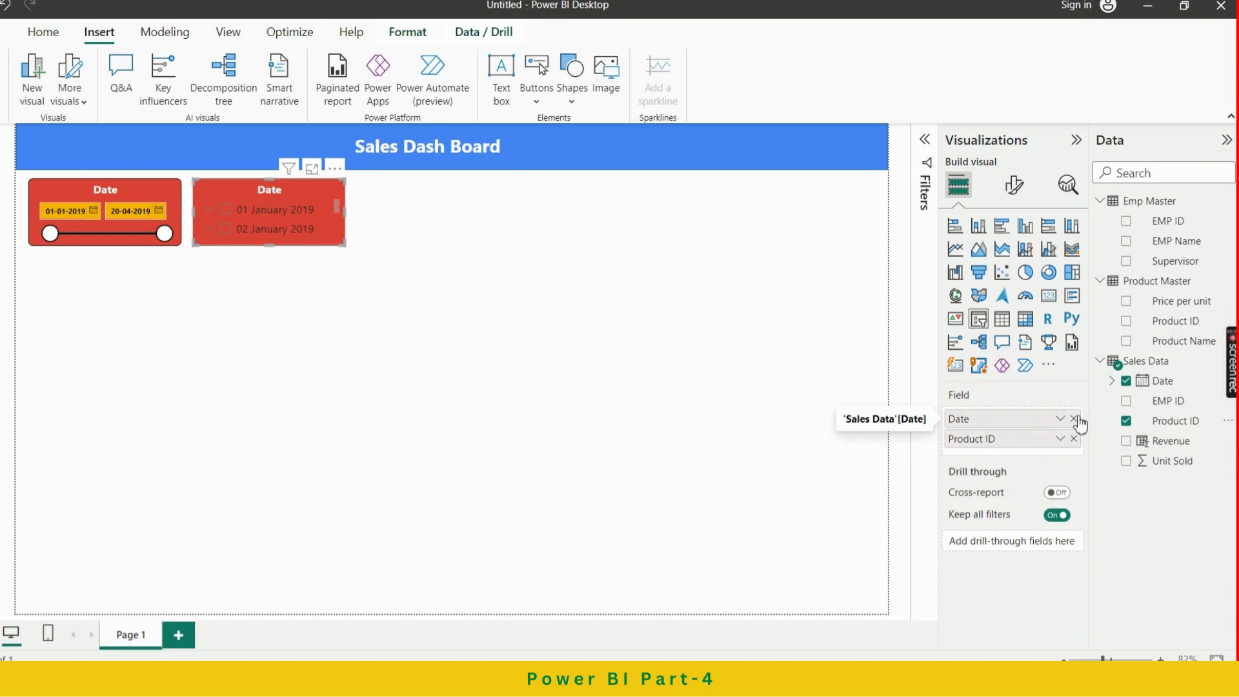
click(1076, 420)
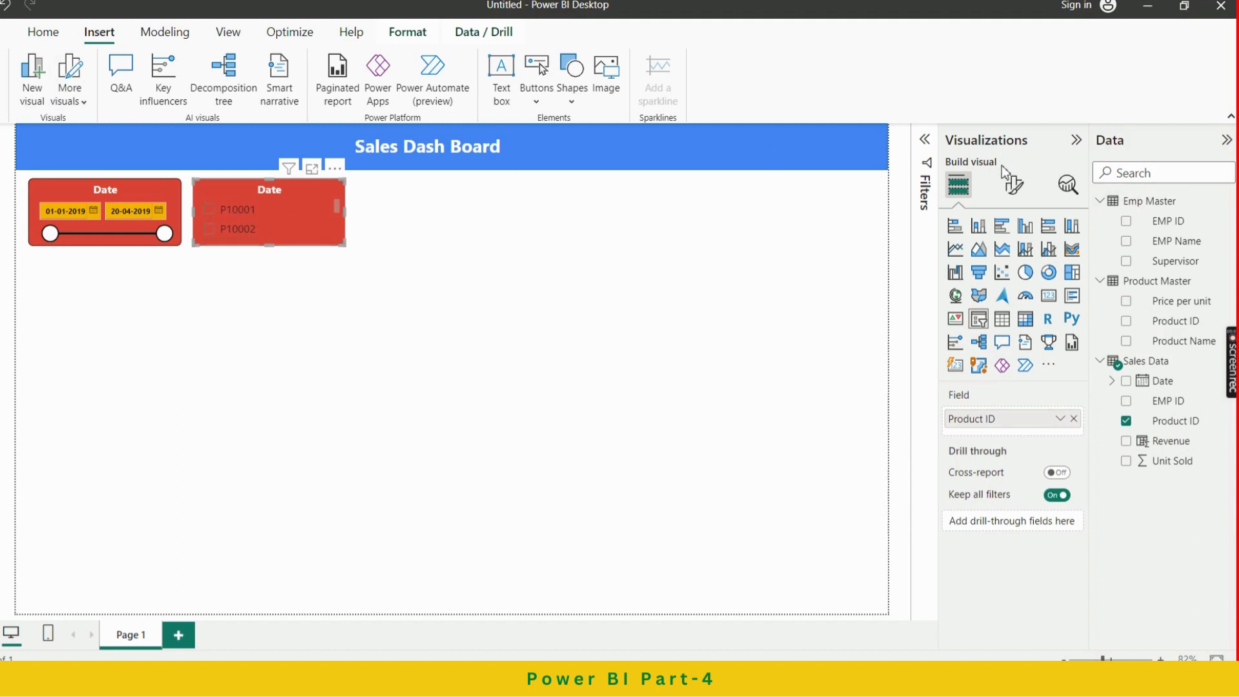
Open the Product ID slicer's formatting and change its slicer style to Dropdown
click(1014, 186)
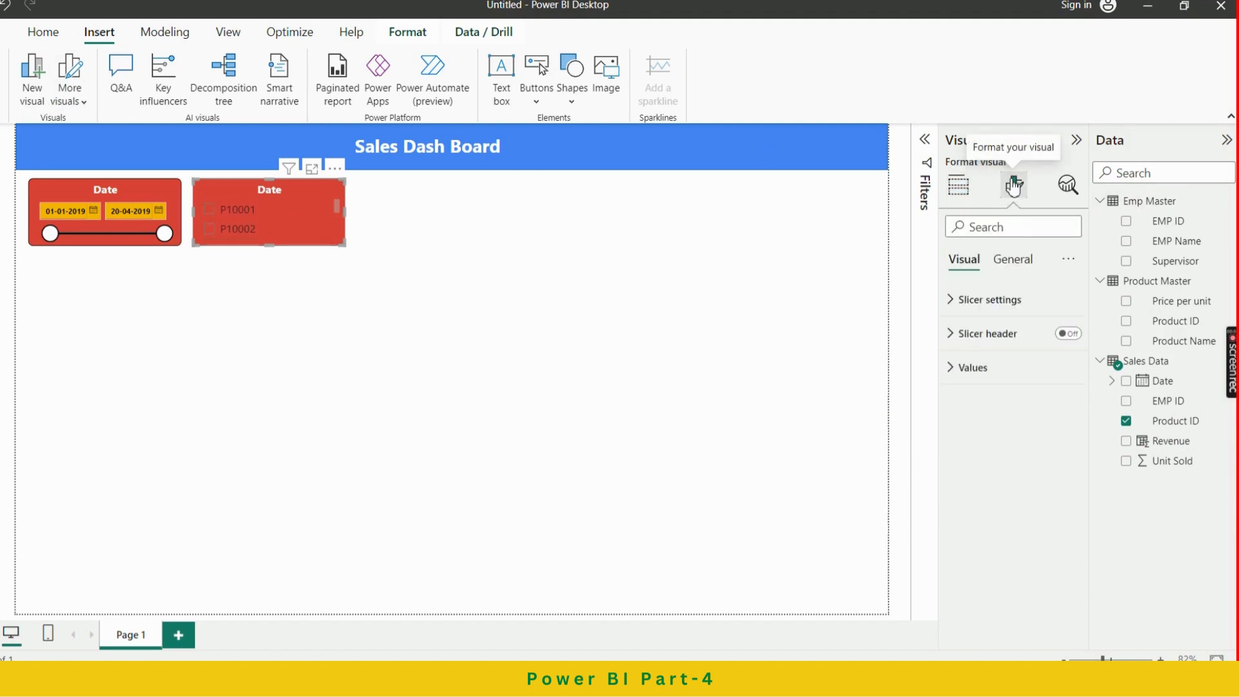
click(997, 305)
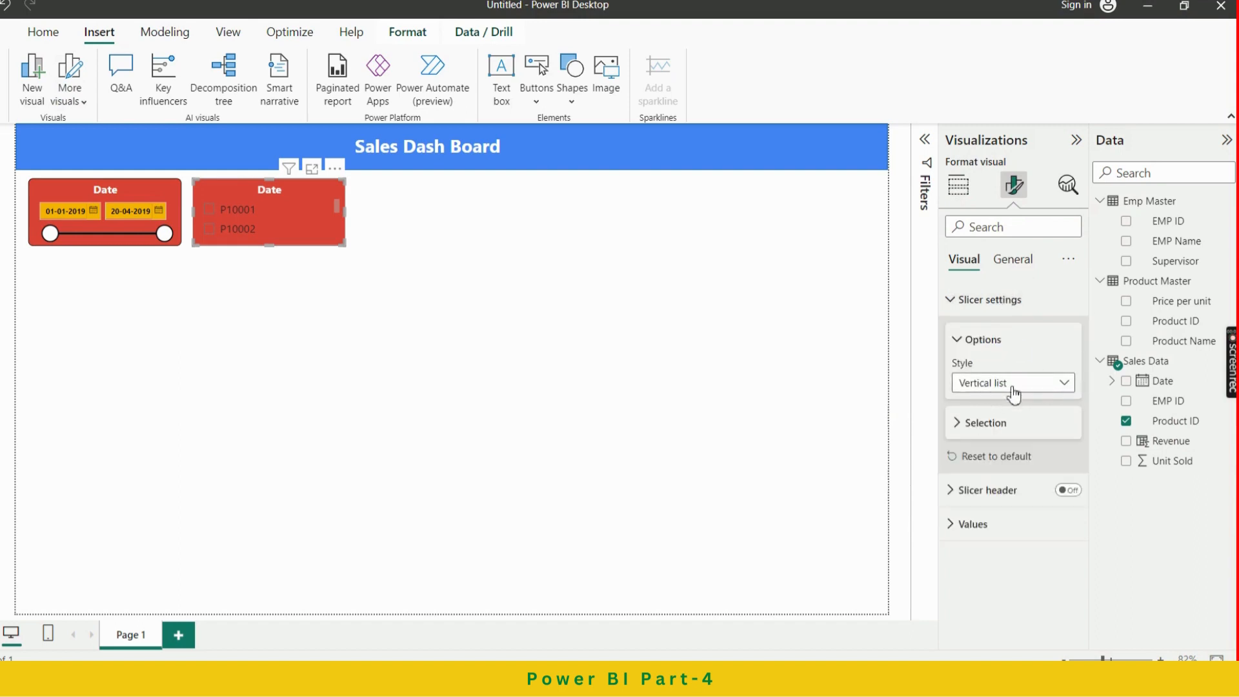
click(1057, 388)
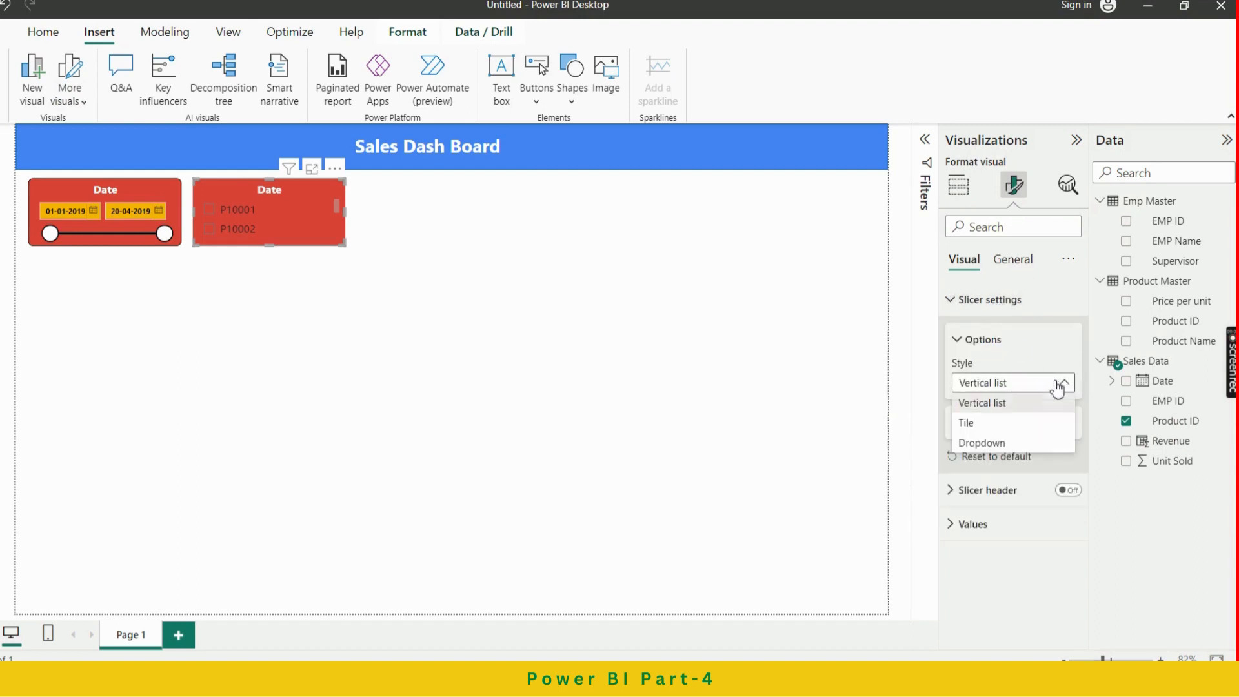
click(992, 445)
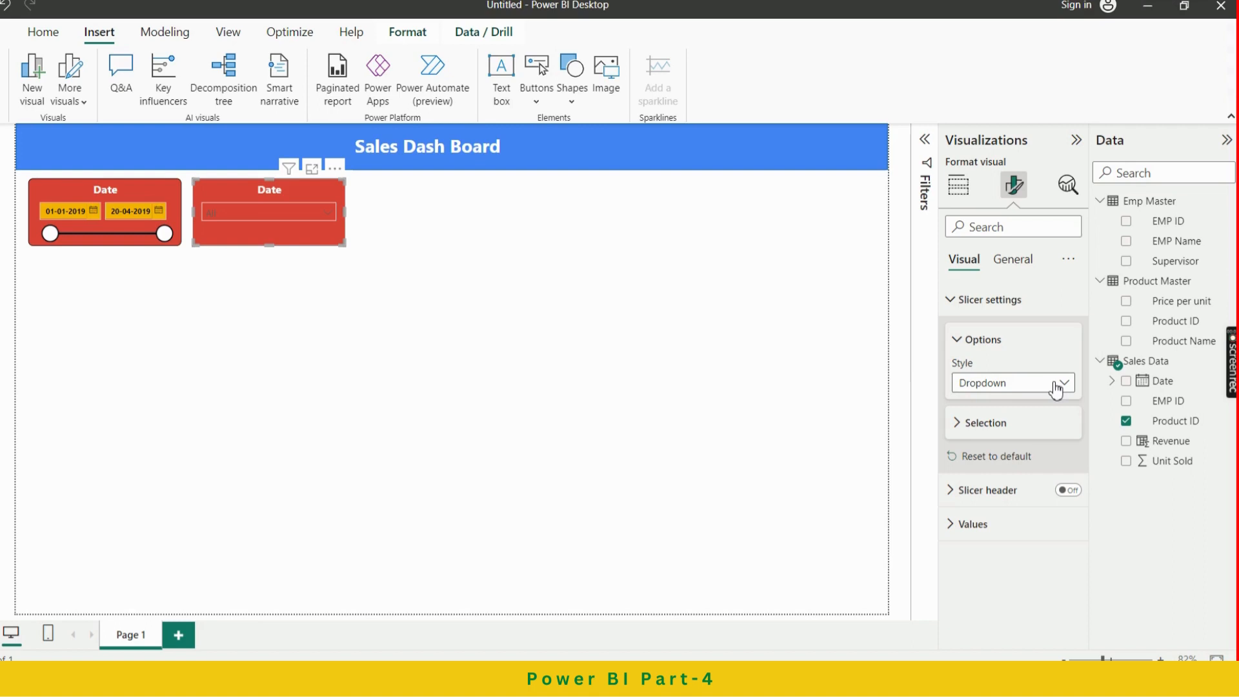
click(990, 424)
click(989, 426)
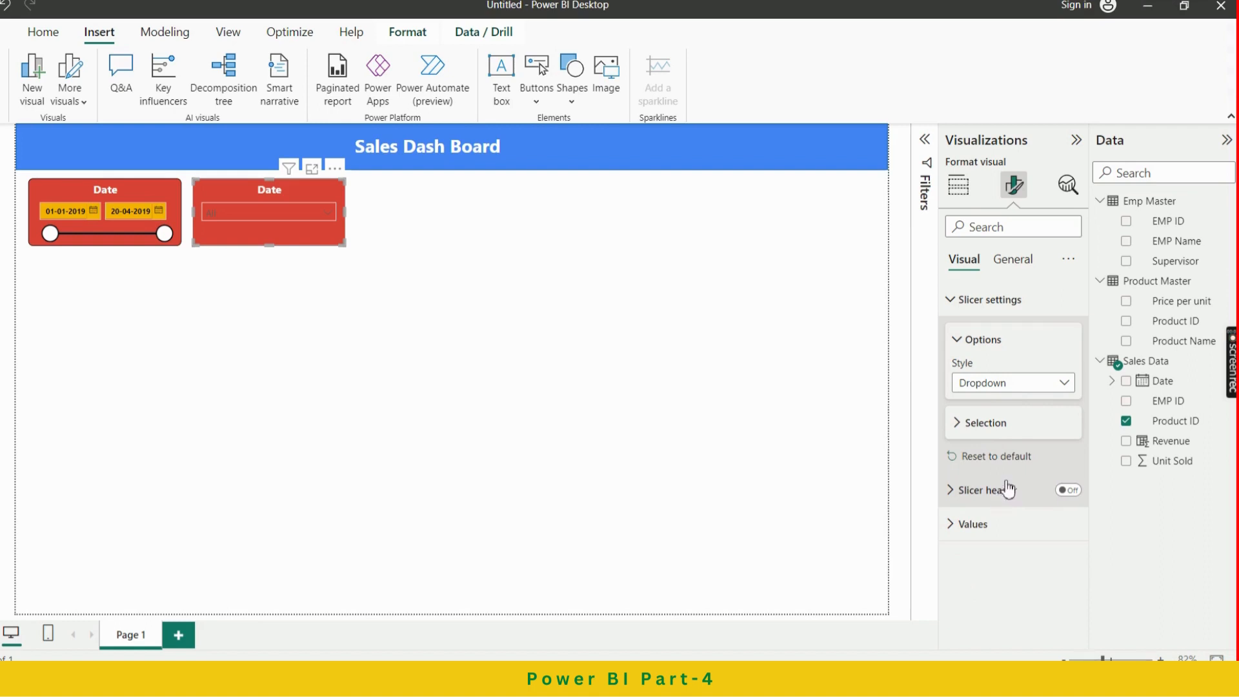
Format the Product ID slicer's values with a black font color and bold text
click(973, 529)
scroll(1040, 567, down, 3)
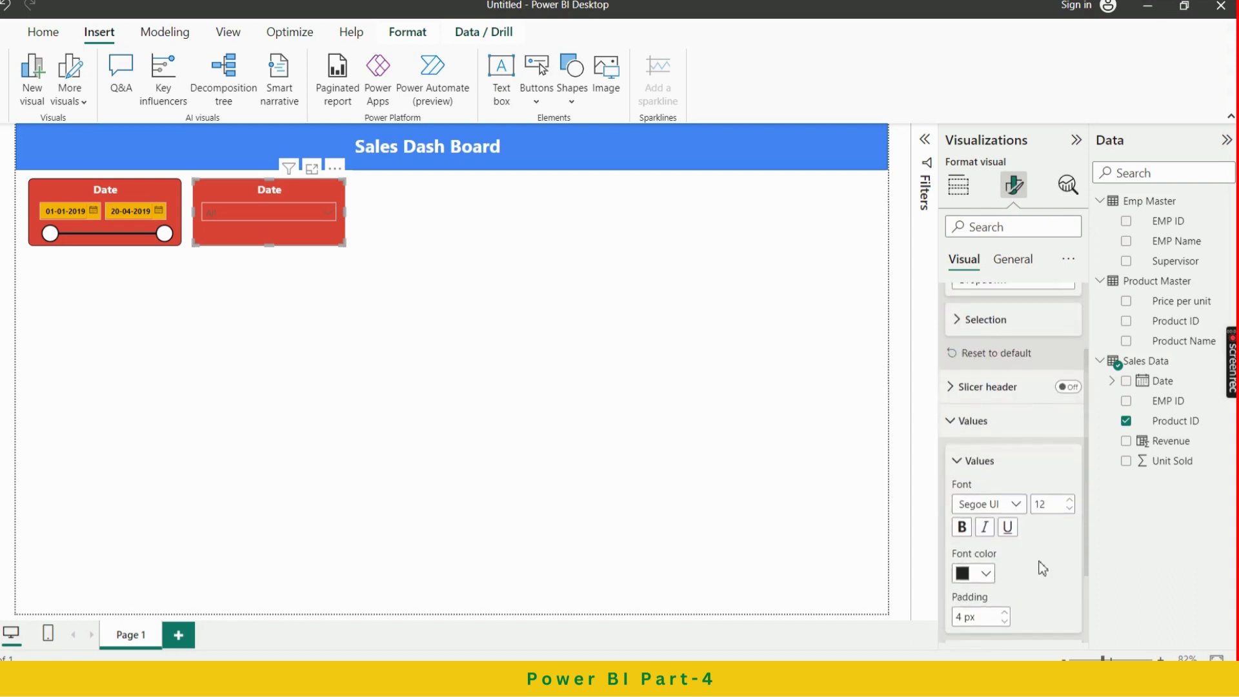
click(975, 517)
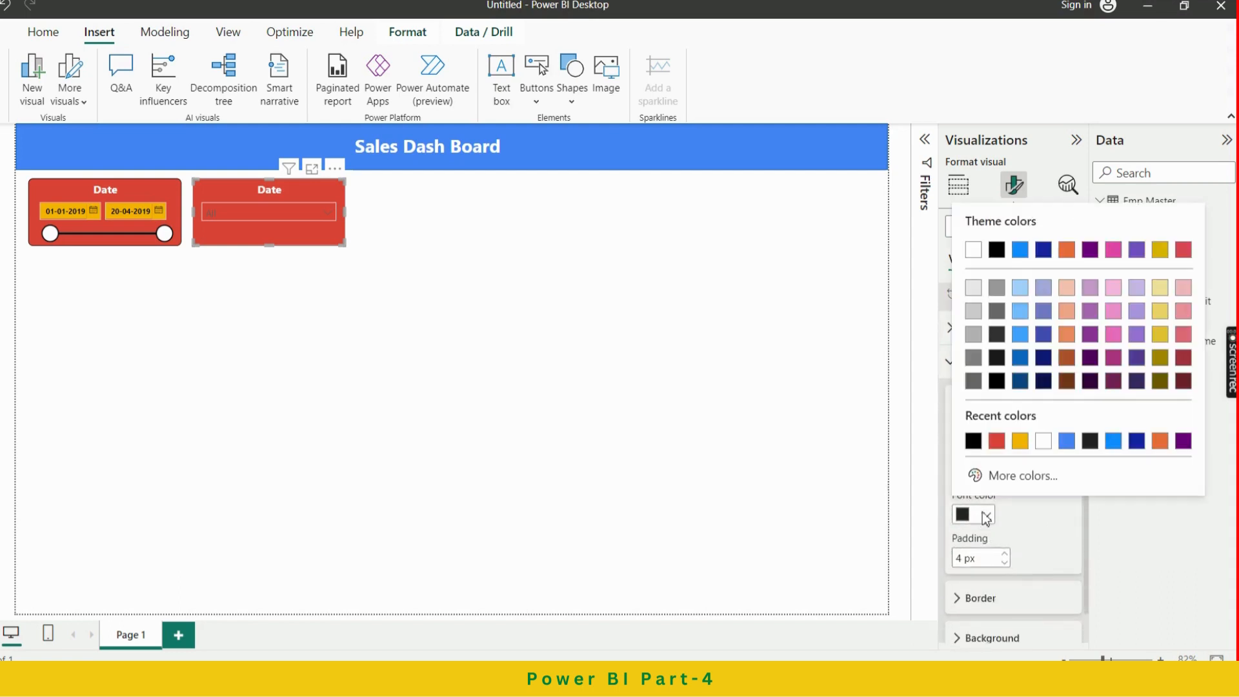
click(974, 442)
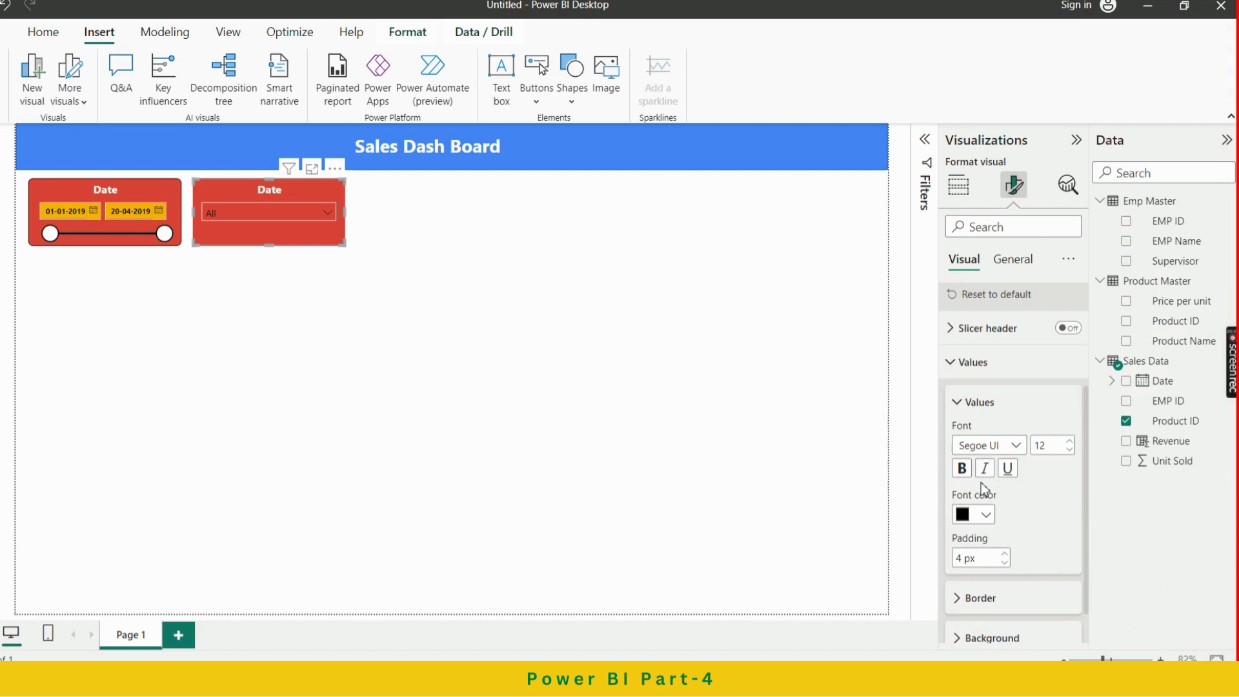
click(963, 471)
scroll(1056, 500, down, 1)
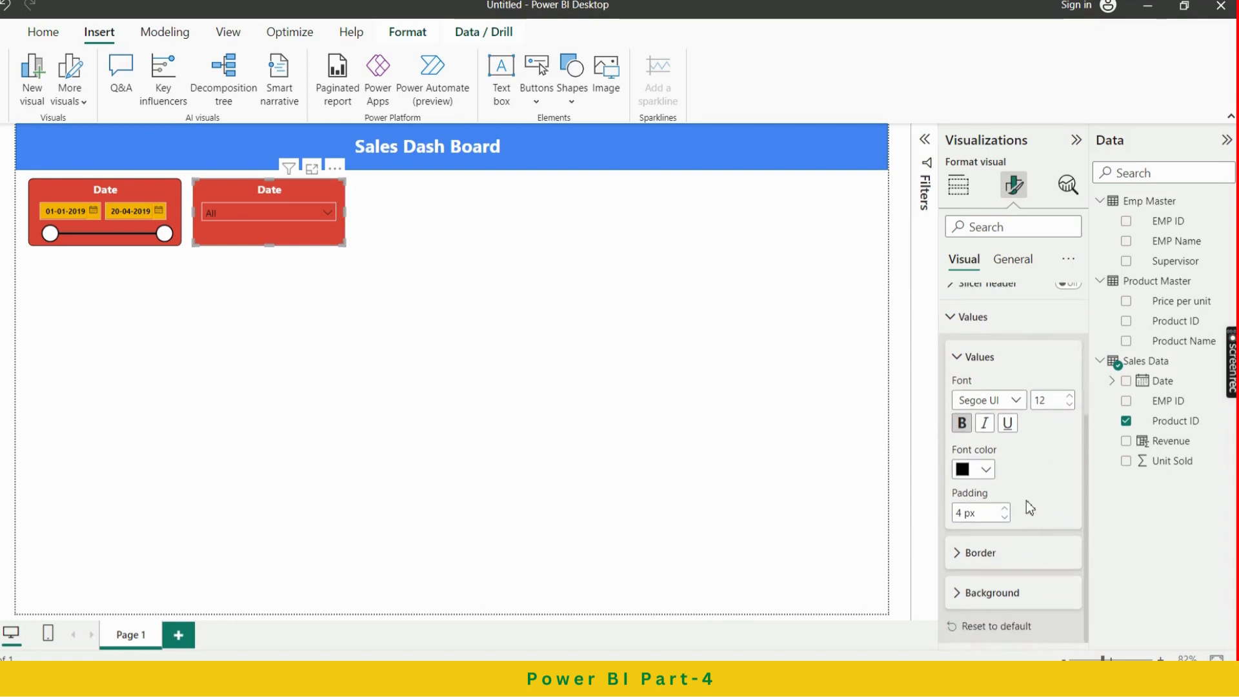
Open the border position, color and line width settings for the Product ID slicer's values
scroll(1031, 508, up, 3)
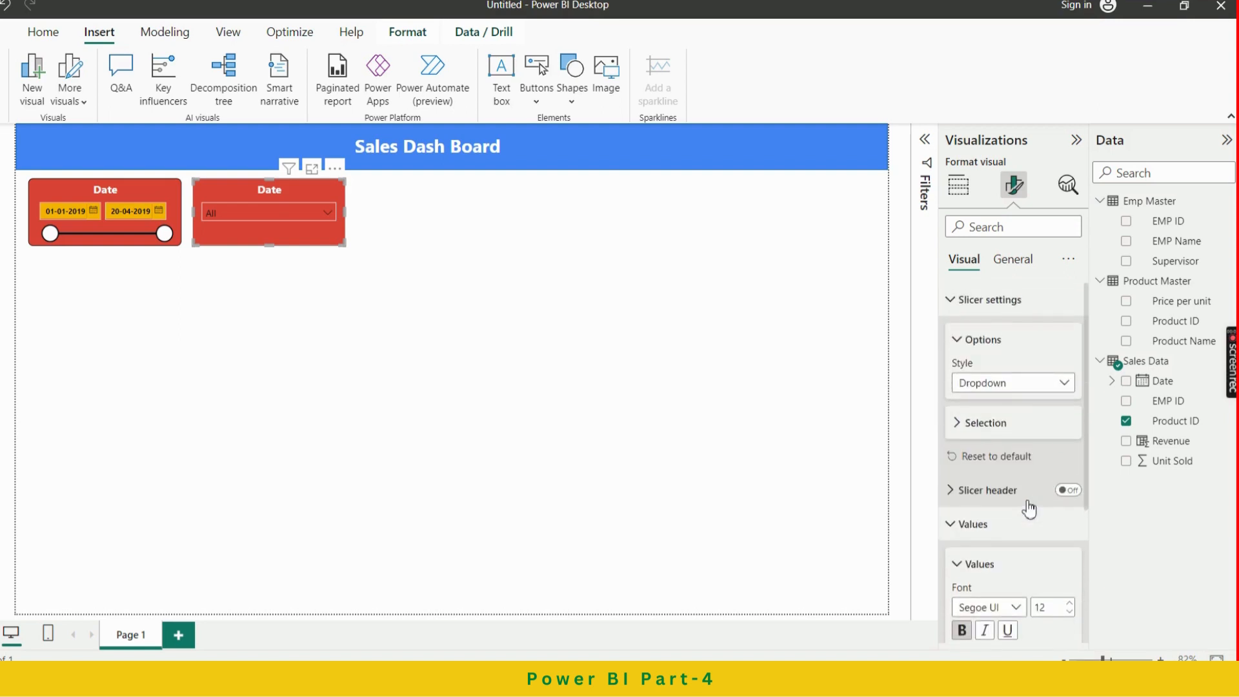
scroll(1030, 509, down, 3)
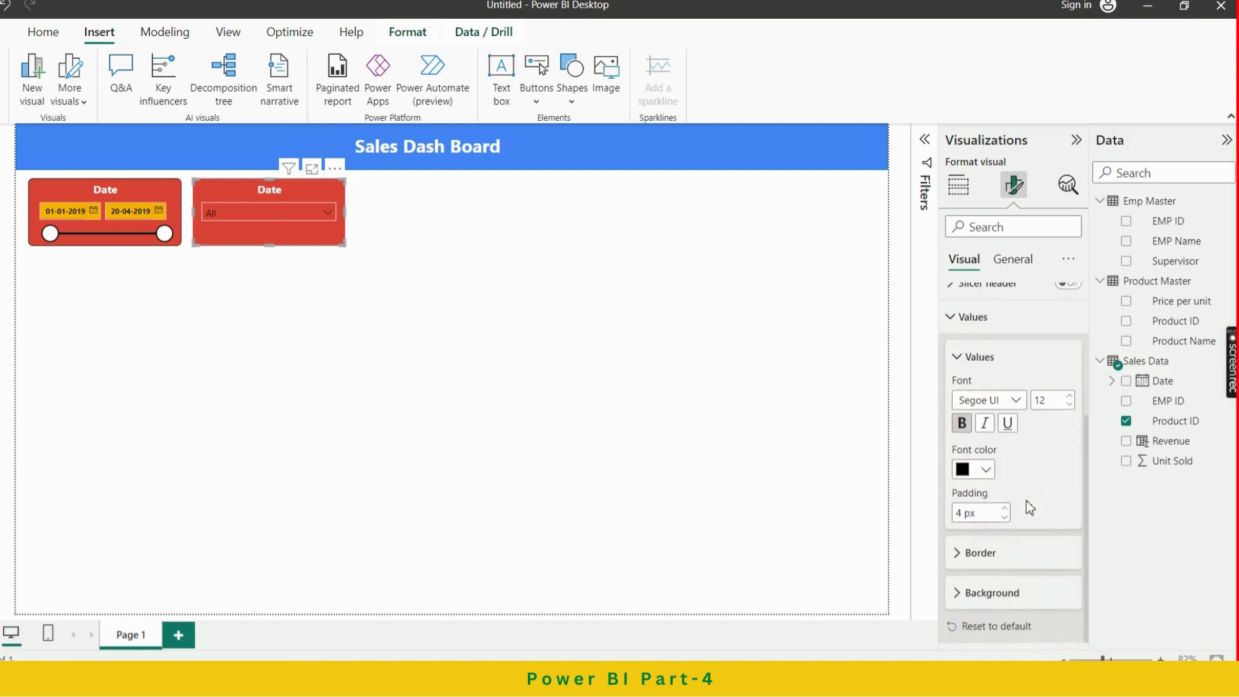
click(991, 560)
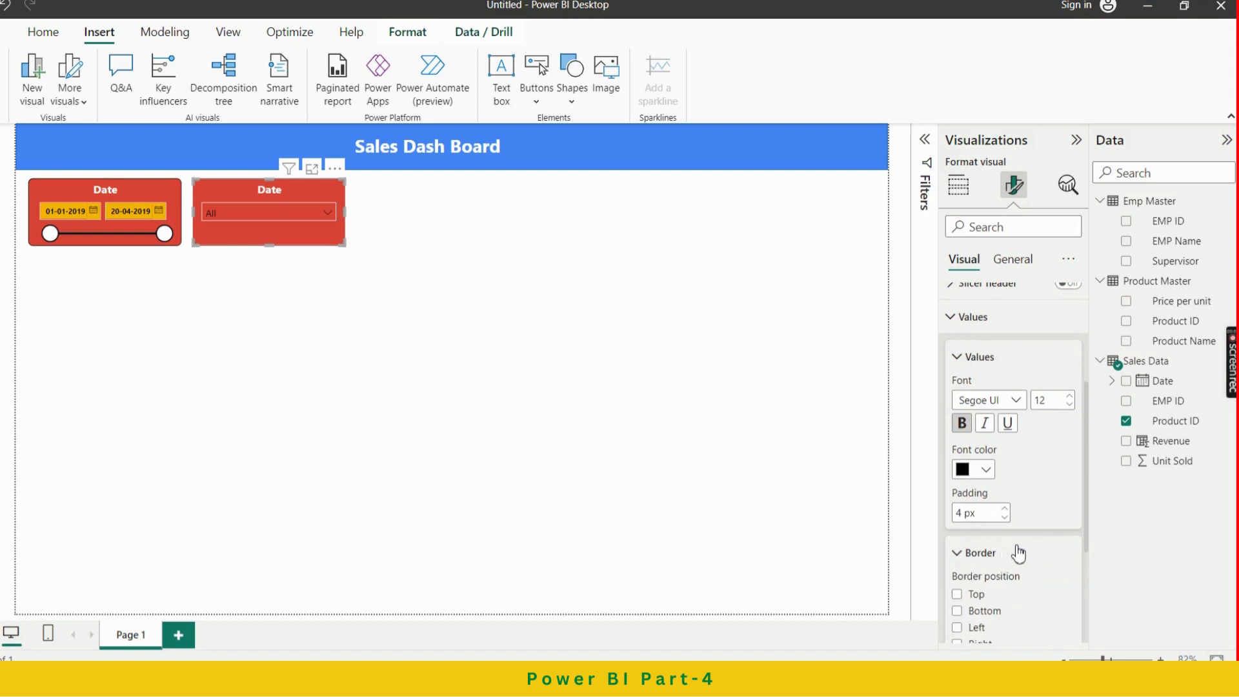
scroll(1018, 553, down, 1)
scroll(1021, 546, down, 1)
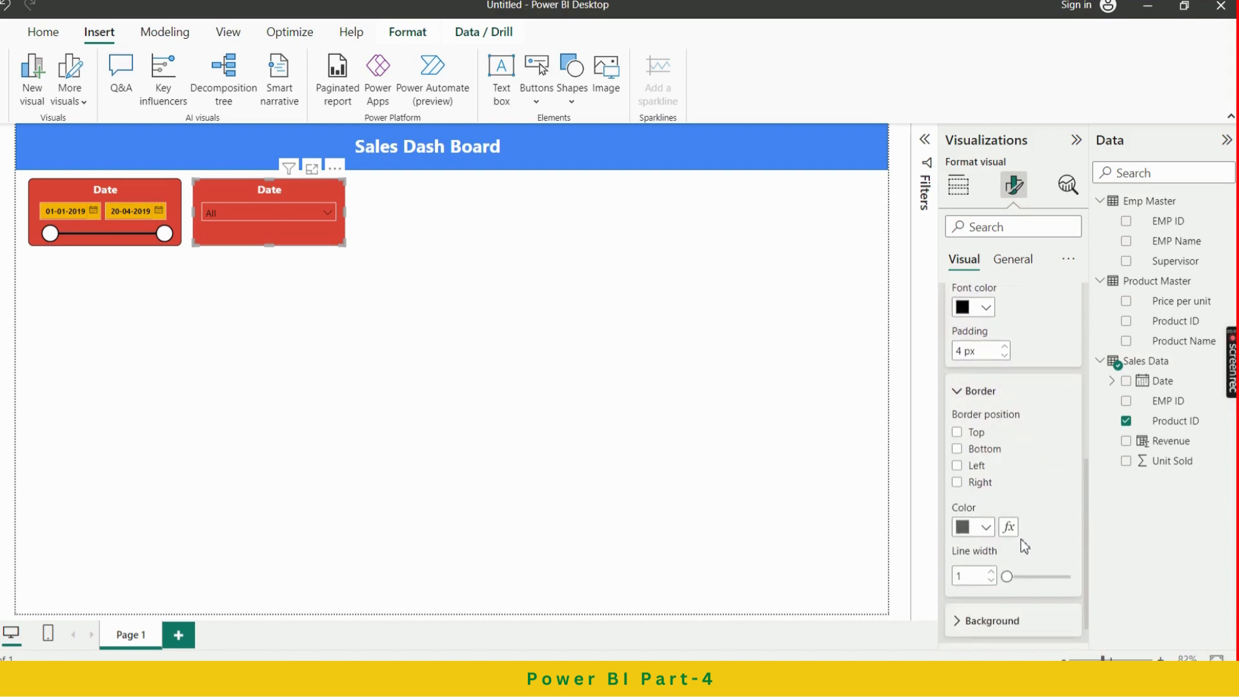
Set the values border color of the second slicer to black, adjust its line width, and check its dropdown list
click(986, 528)
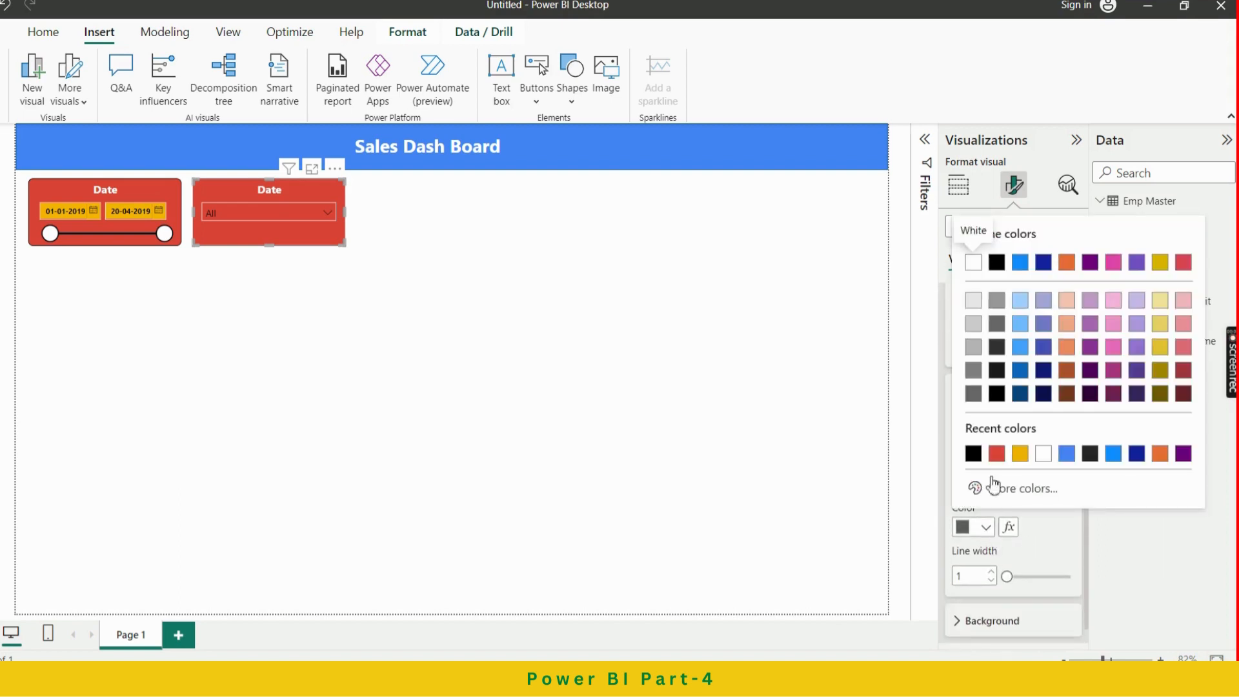
click(974, 454)
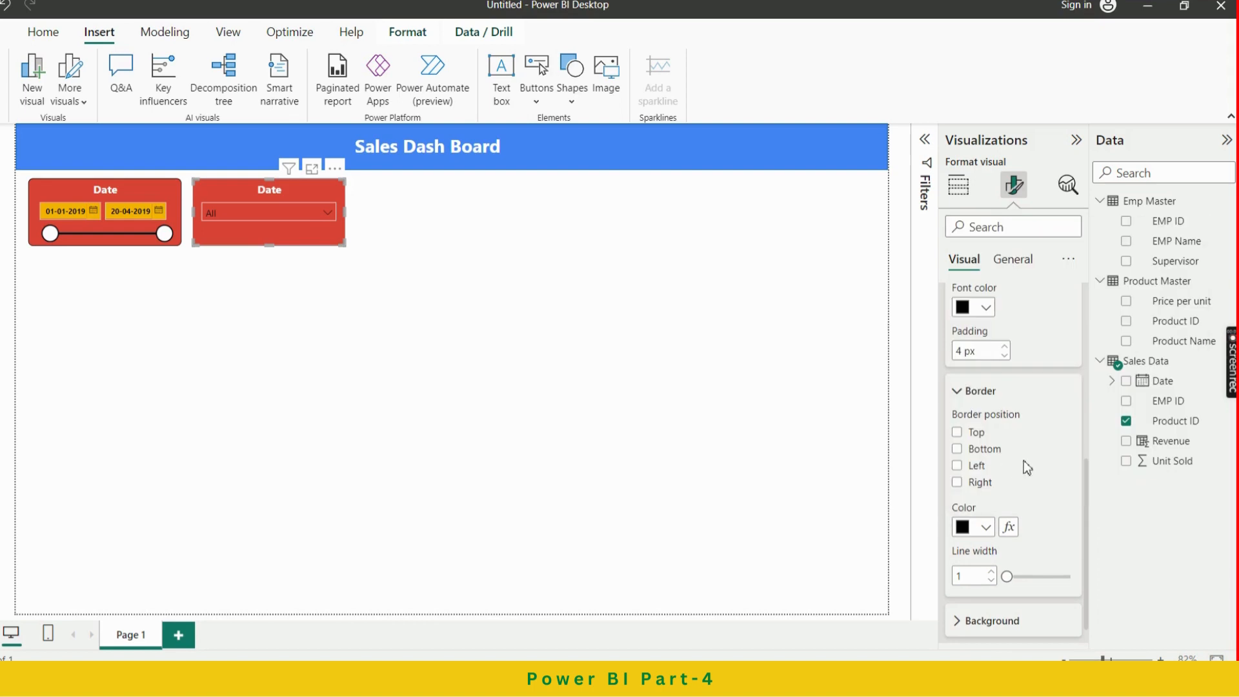
scroll(1033, 461, down, 1)
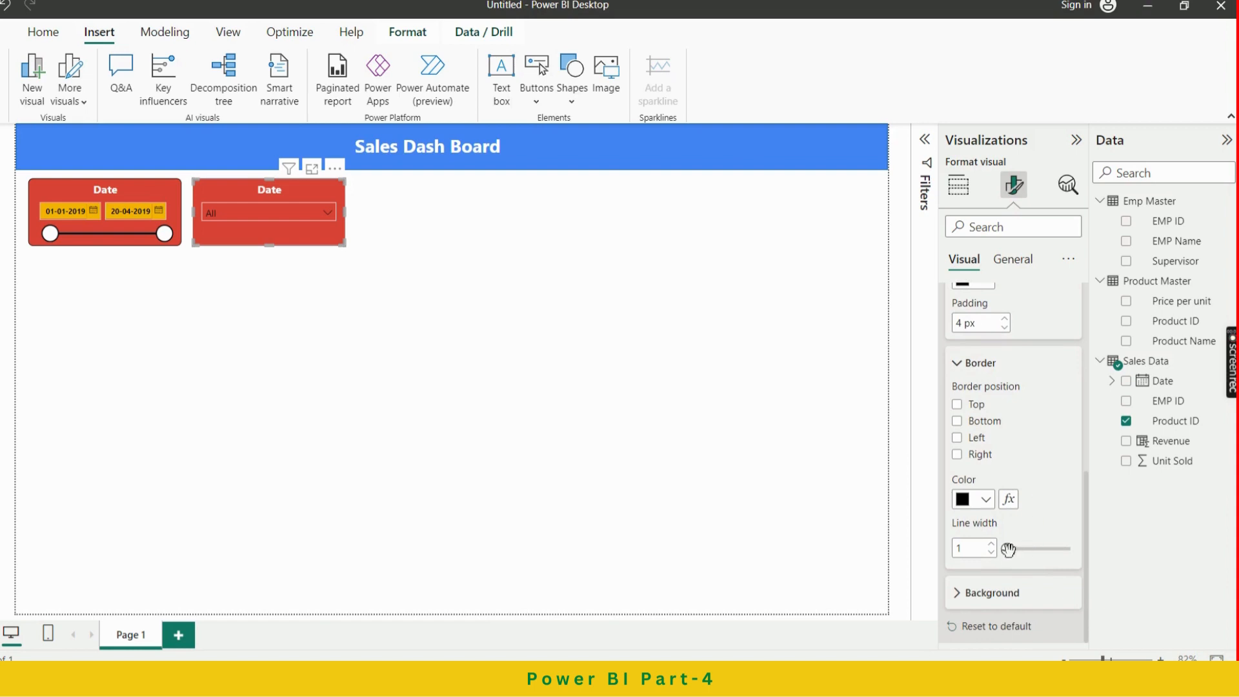
drag(1009, 549, 1018, 549)
click(734, 404)
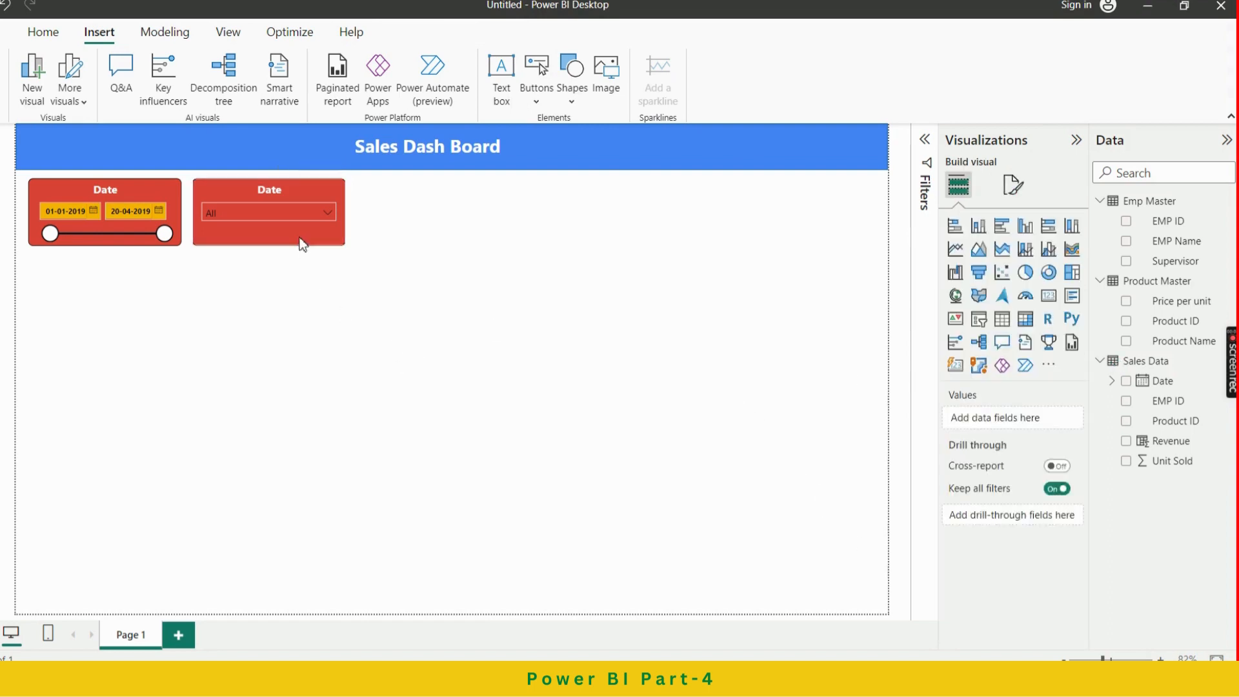
click(328, 212)
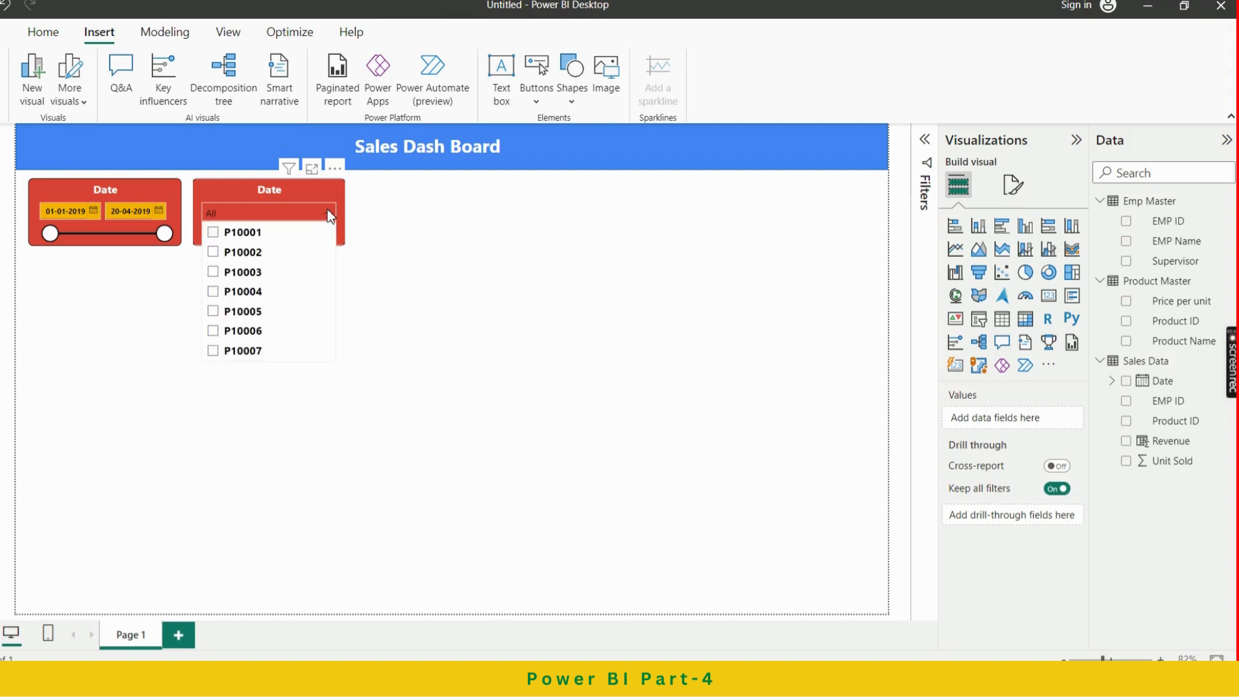
click(391, 235)
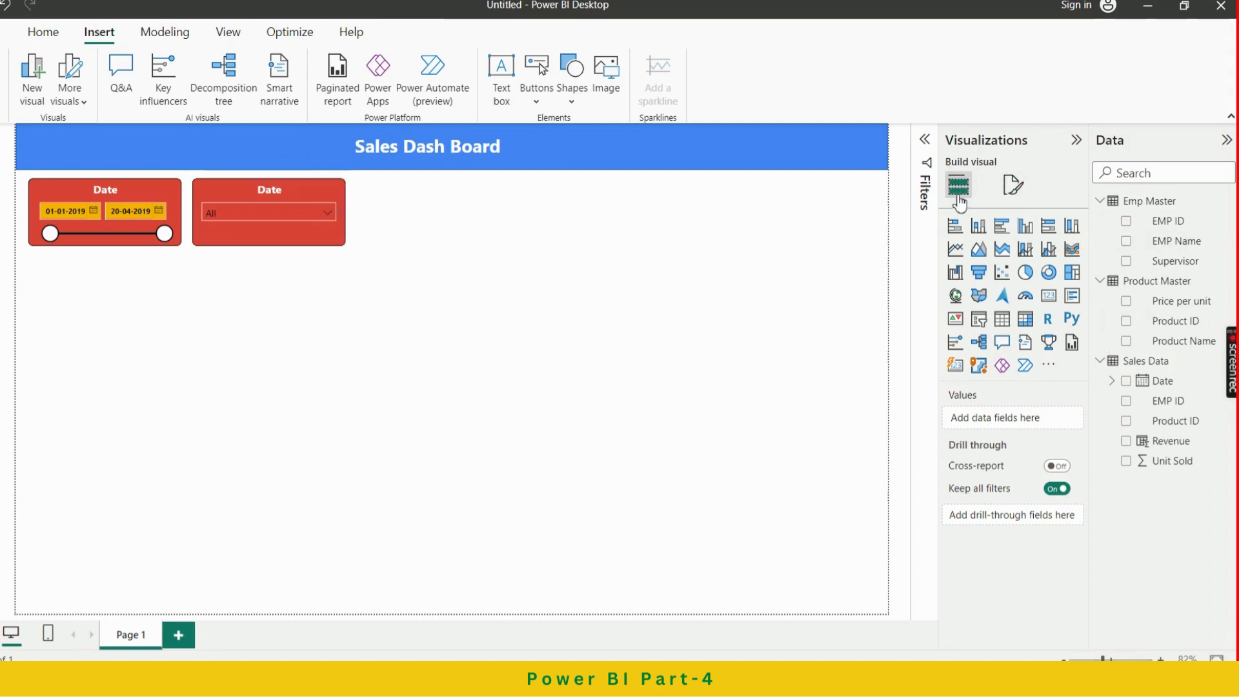
Change the title text of the second slicer to "Product ID"
click(332, 201)
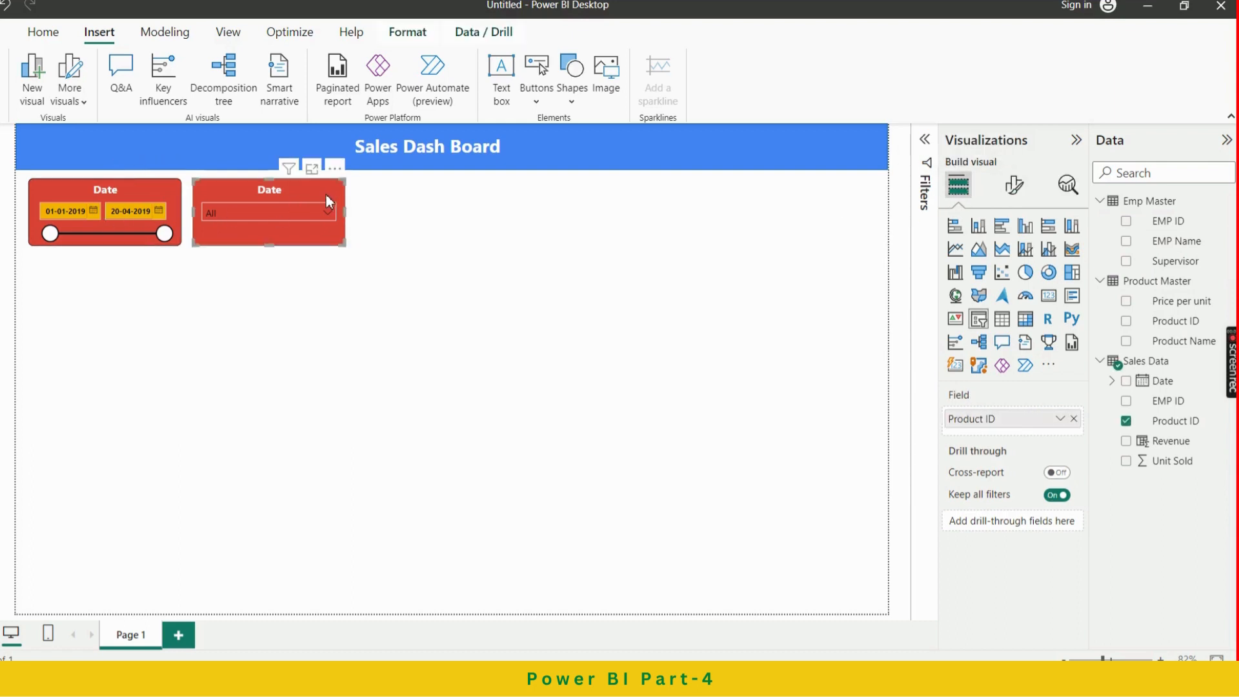
click(1015, 185)
click(1011, 260)
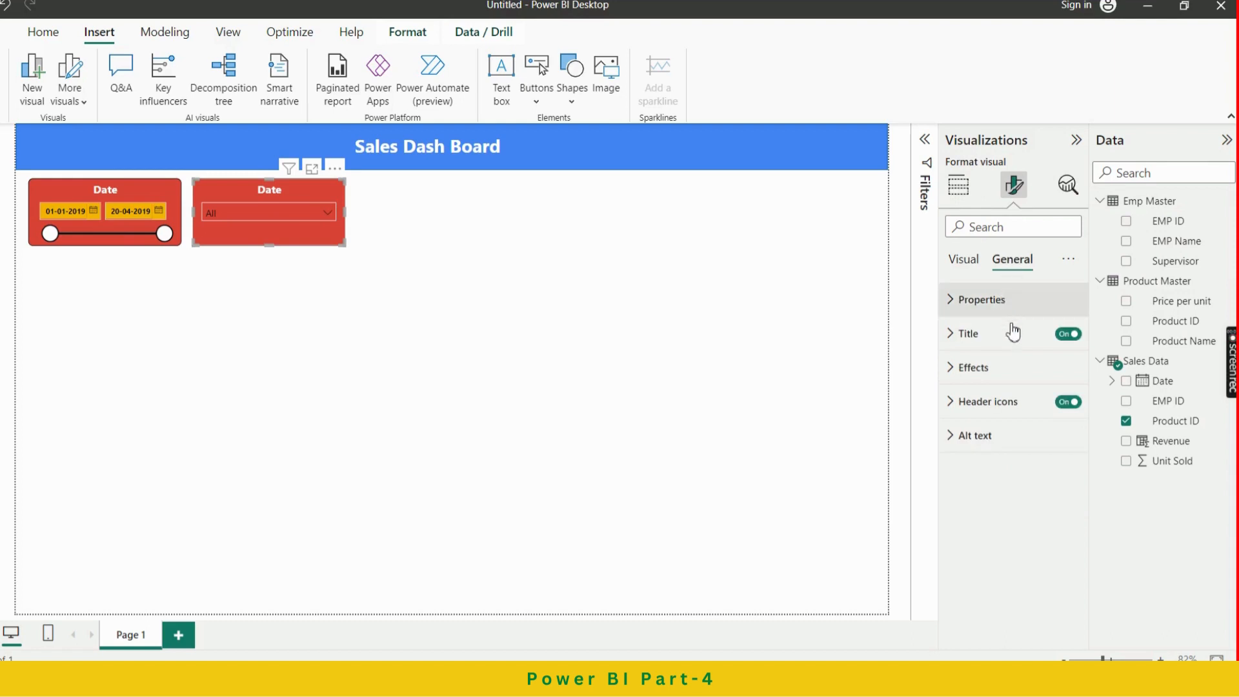
click(1011, 333)
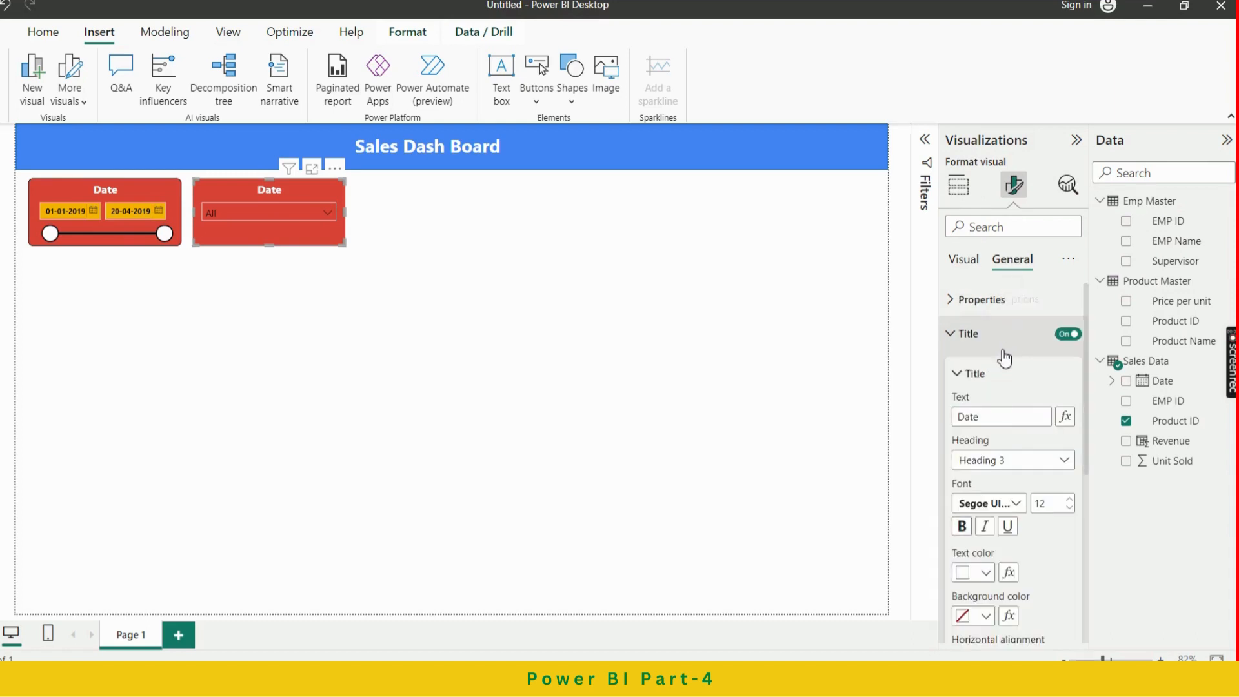
click(994, 425)
key(BackSpace)
key(BackSpace)
key(BackSpace)
key(BackSpace)
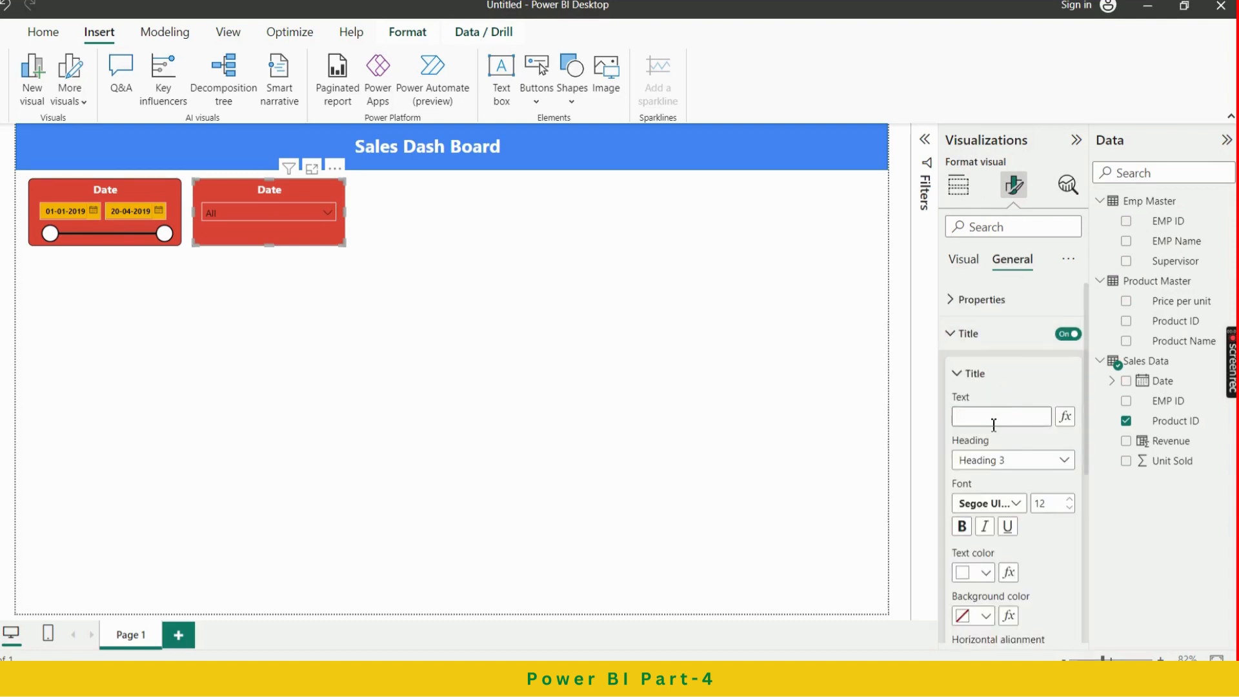
text(Product)
click(968, 376)
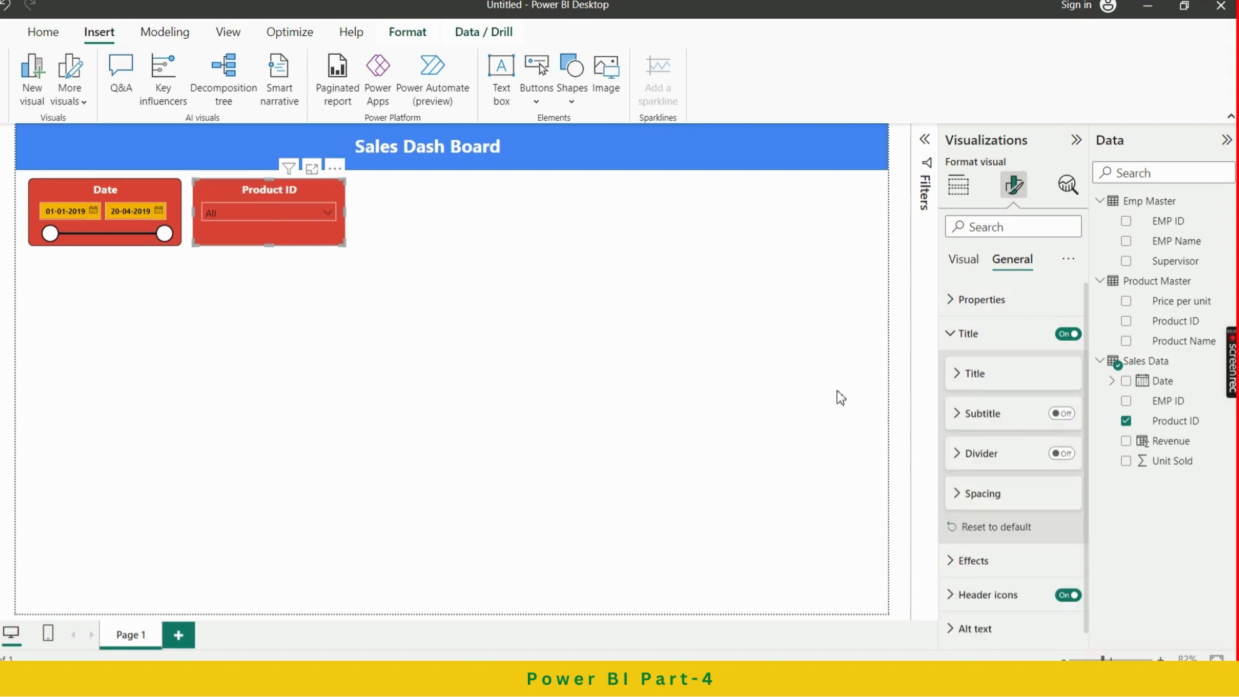
click(792, 373)
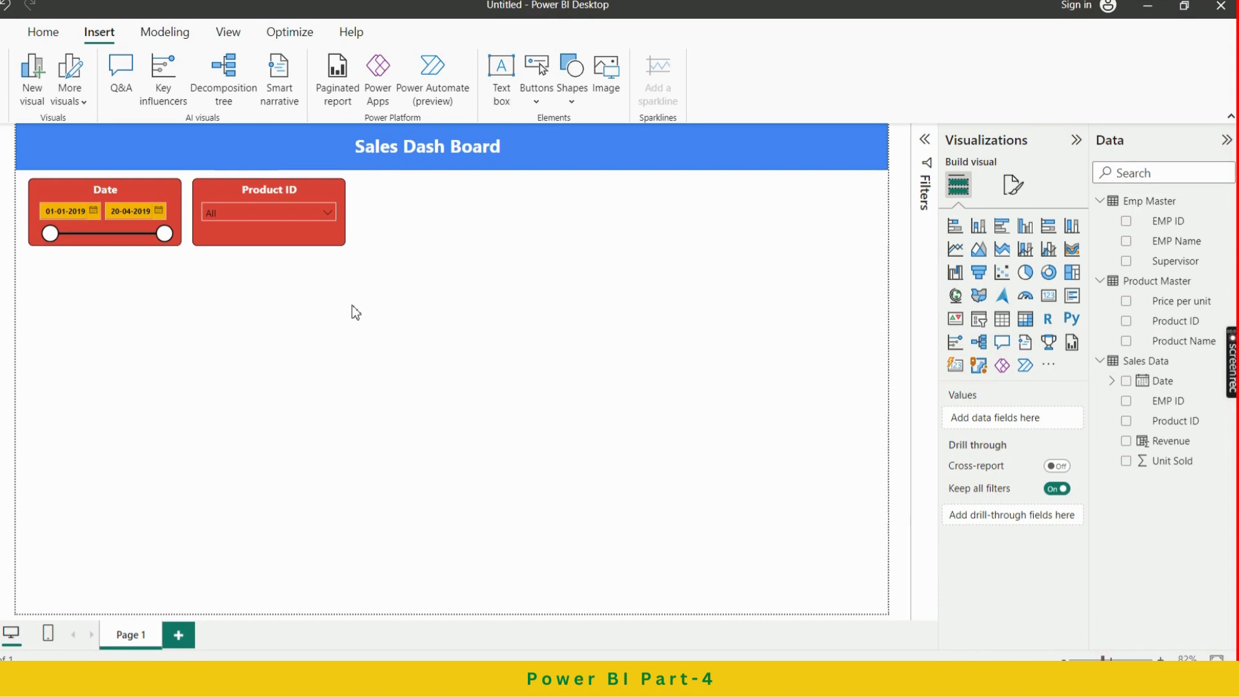
Review the Product ID slicer's dropdown values and the slicer requirements on the Assignment Questions sheet in Excel
click(326, 213)
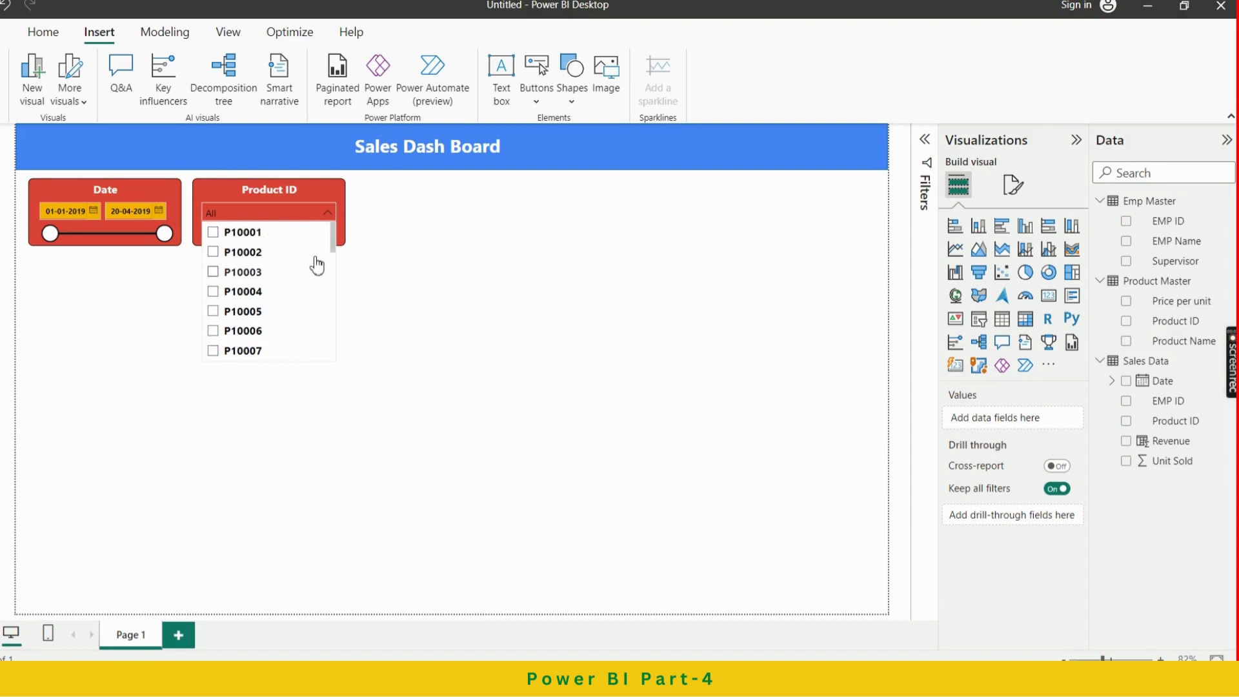
key(alt+Tab)
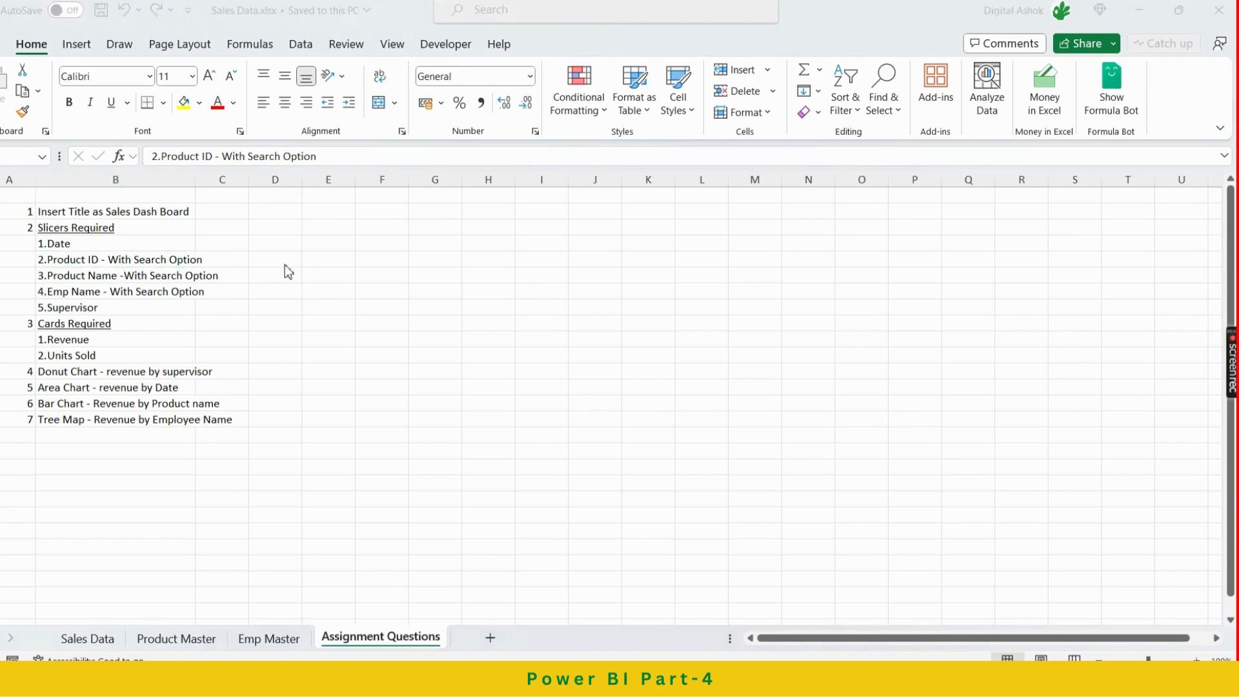
key(alt+Tab)
mouse_move(335, 244)
mouse_down()
mouse_move(326, 373)
mouse_move(329, 238)
mouse_up()
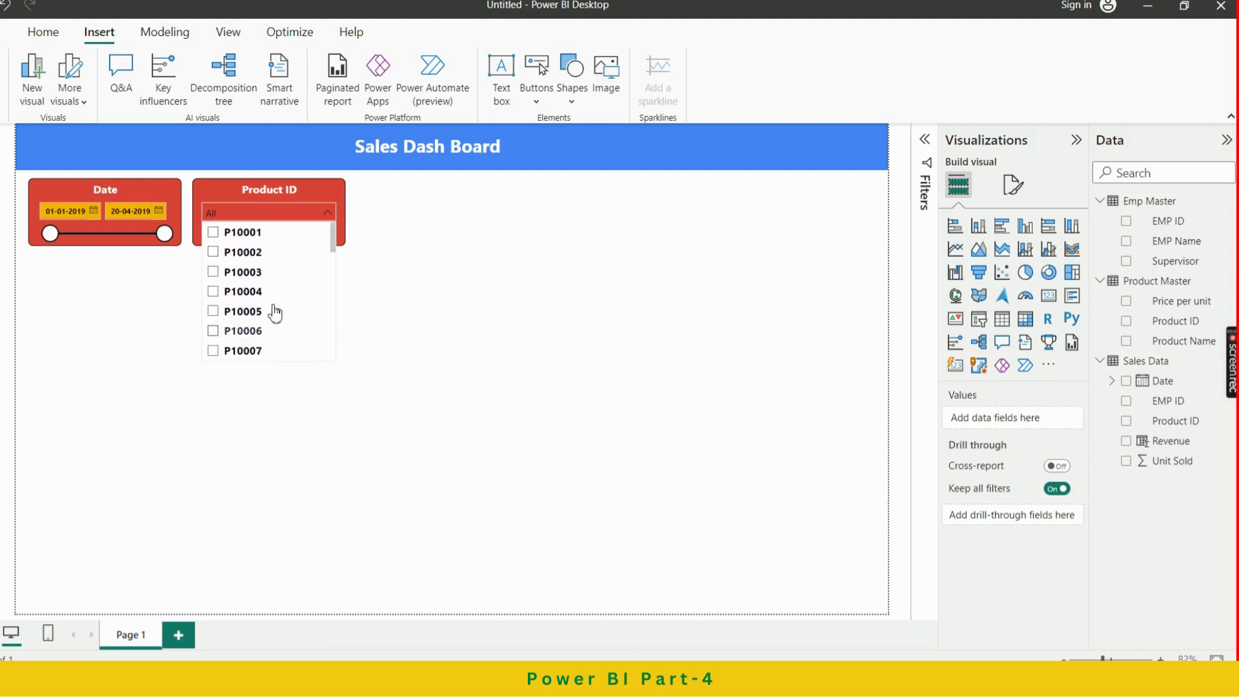
scroll(277, 265, down, 3)
scroll(261, 295, up, 3)
scroll(262, 295, up, 1)
click(392, 232)
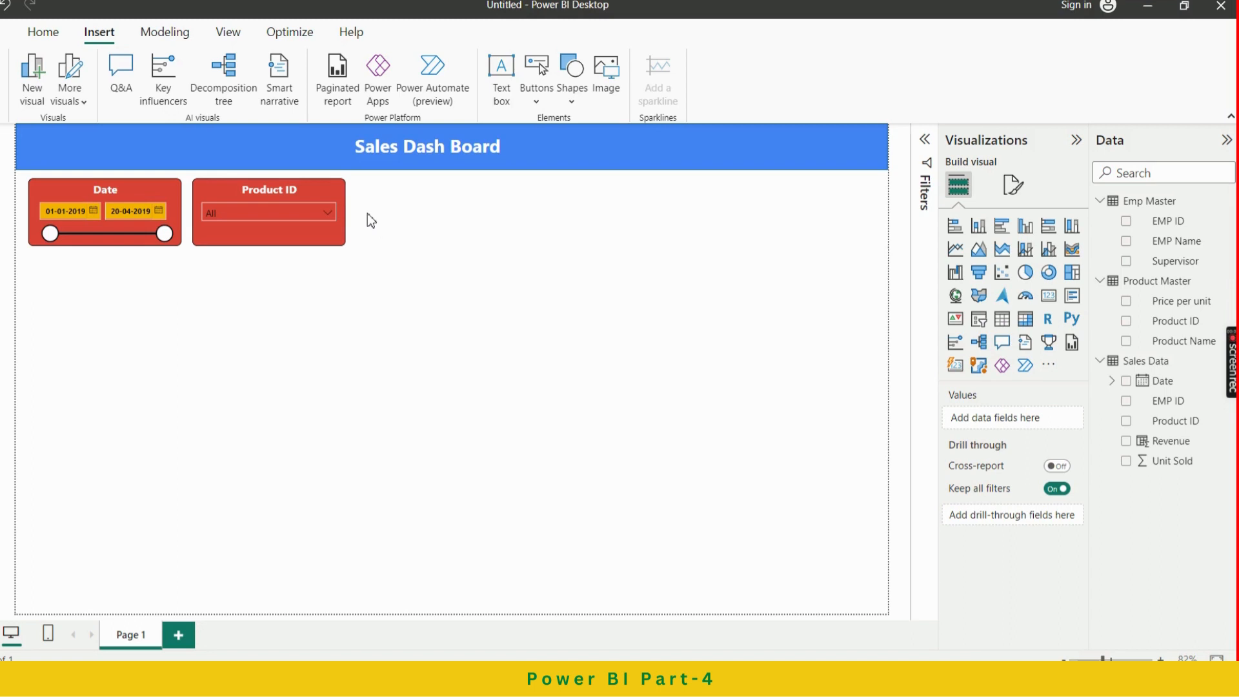
Enable the search option on the Product ID slicer and check it in the dropdown list
click(320, 191)
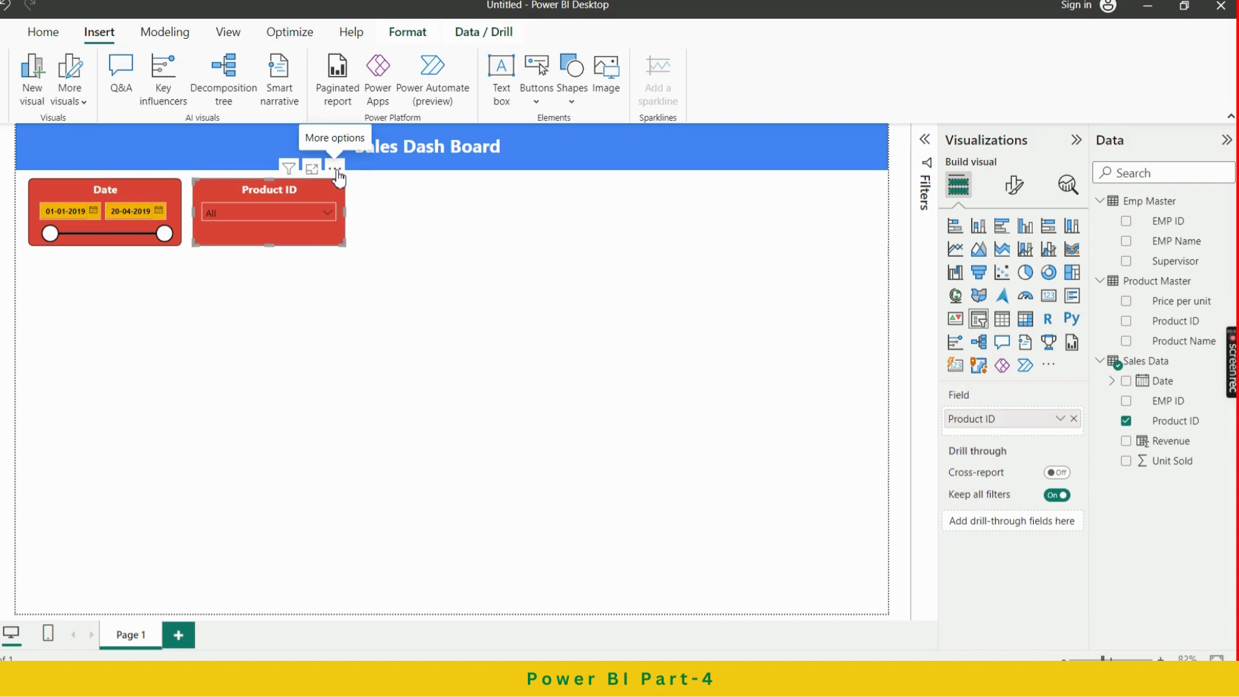
click(336, 169)
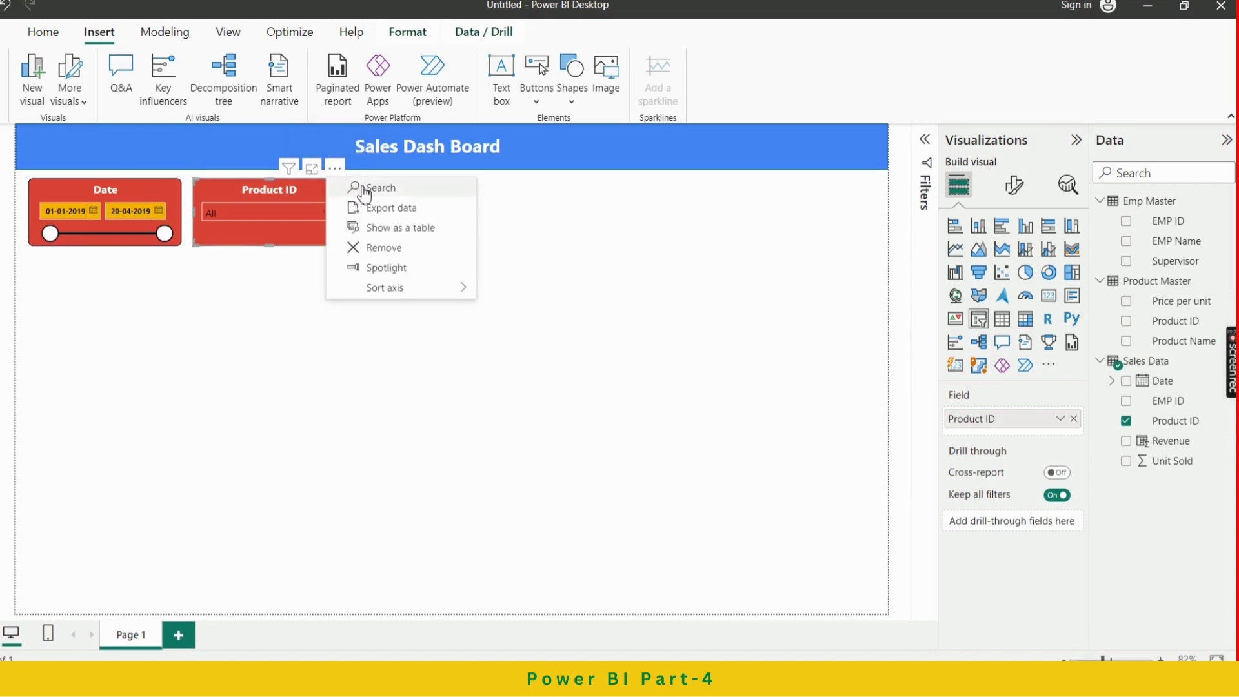
click(372, 190)
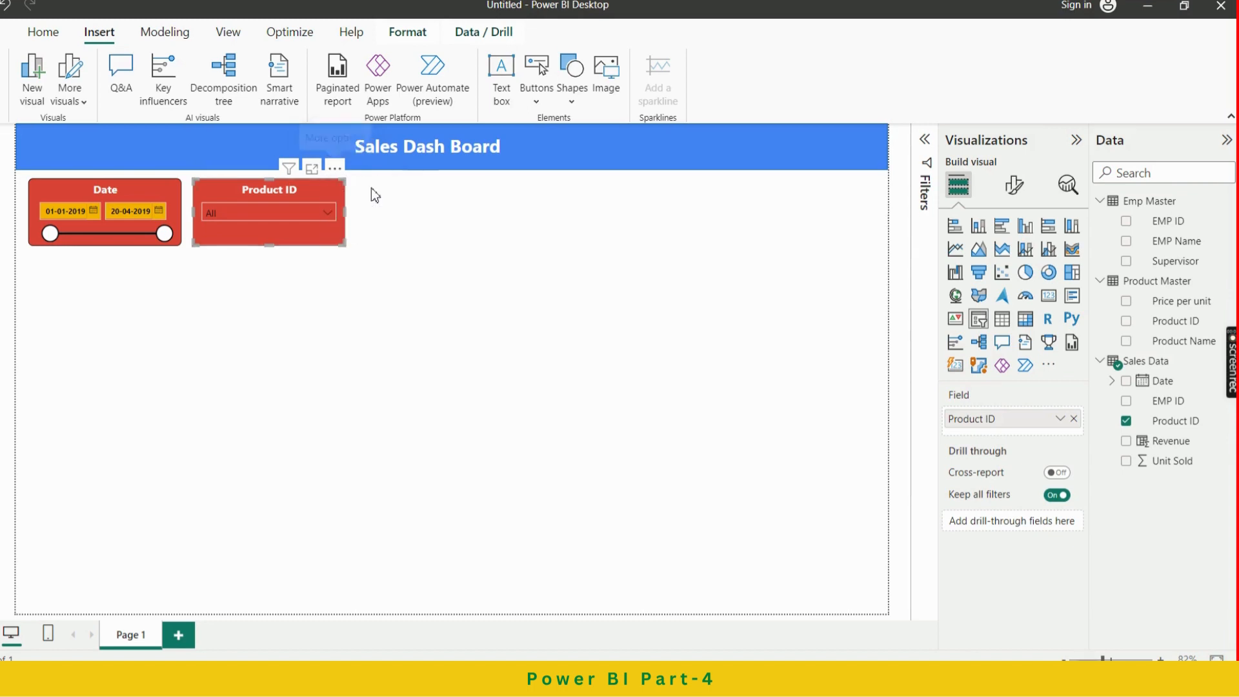
click(368, 196)
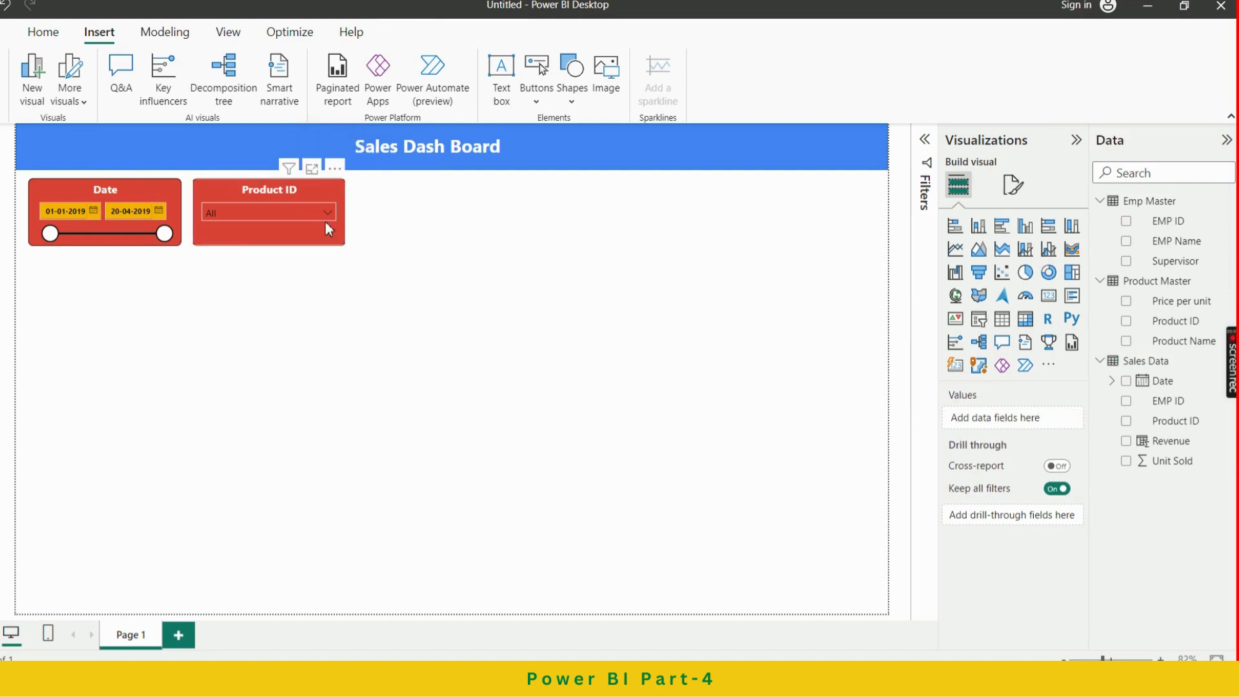
click(325, 214)
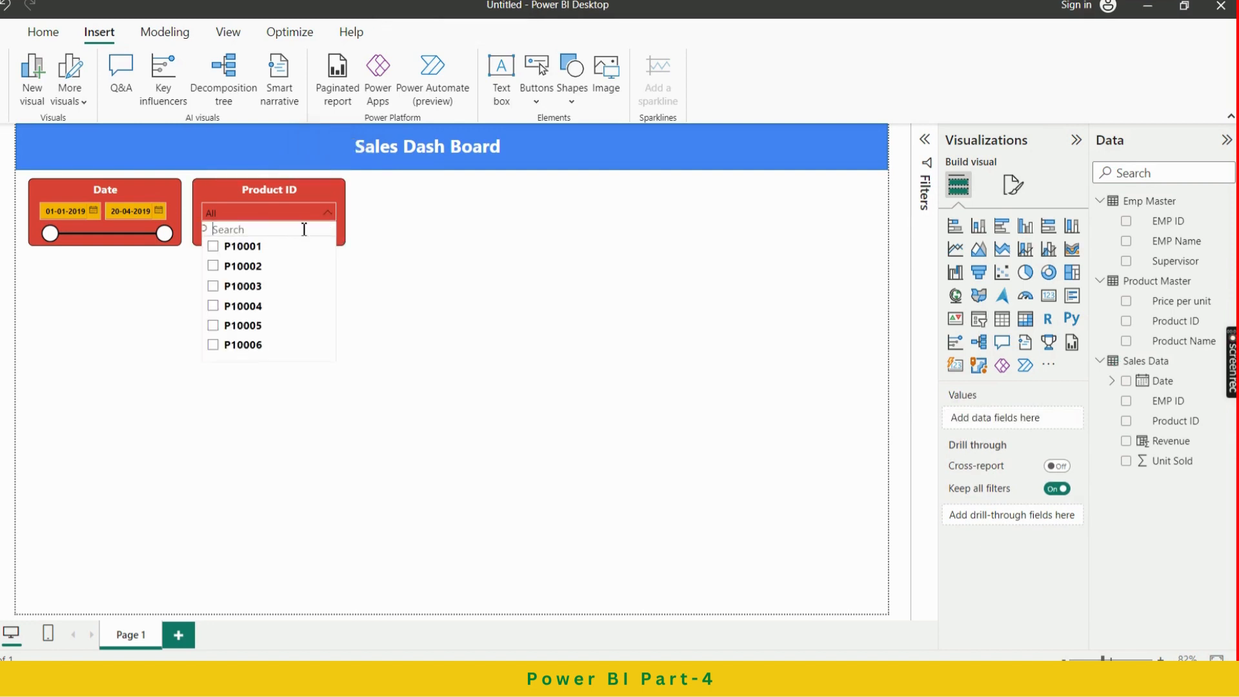
click(455, 247)
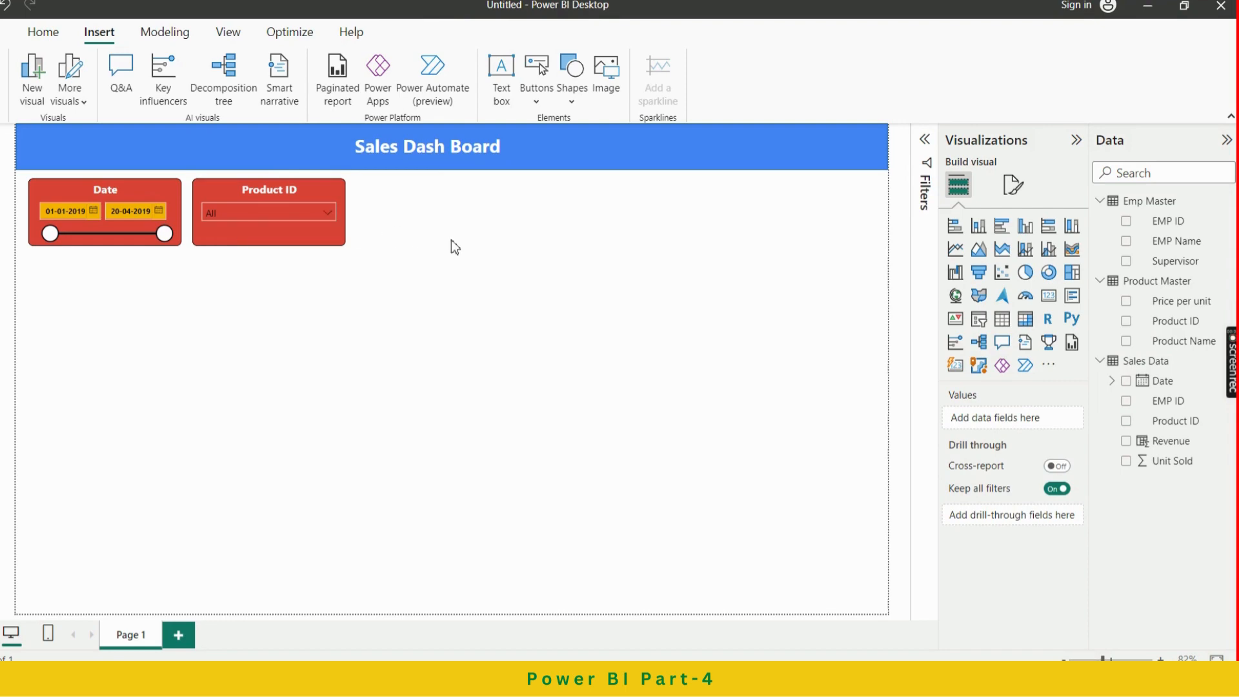
Check the required slicers in Excel, and place three copies of the Product ID slicer in a row beside the original in Power BI
key(alt+Tab)
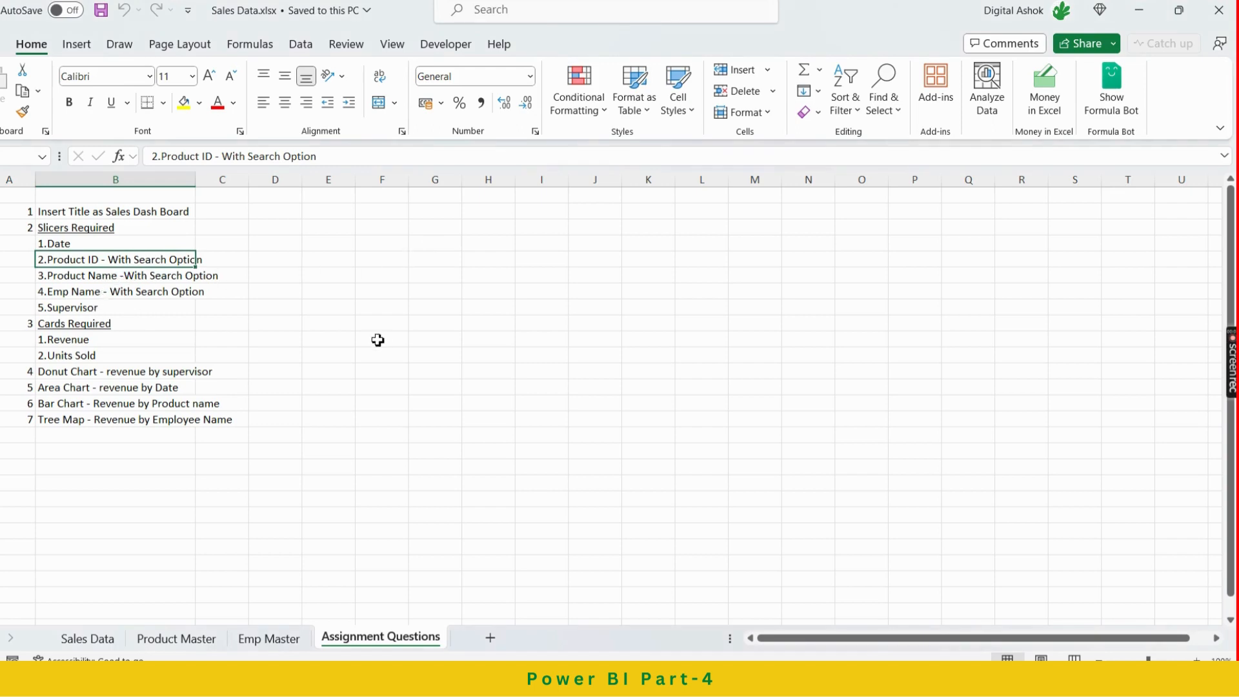
key(alt+Tab)
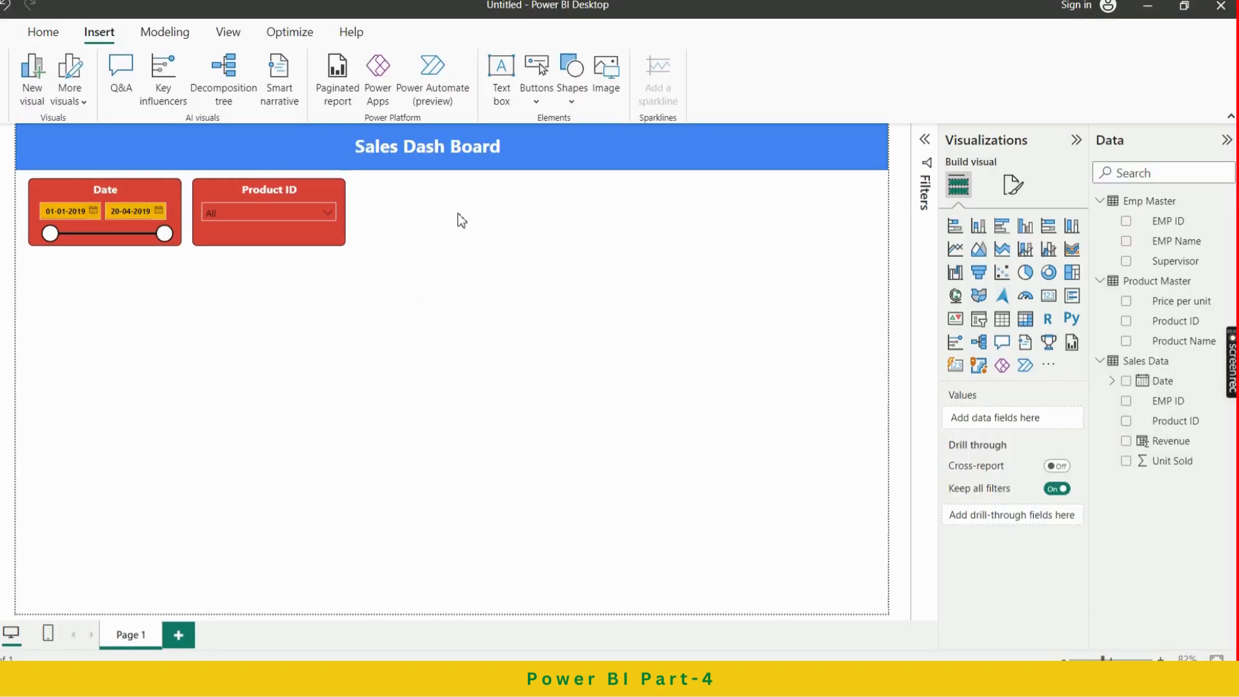
click(327, 194)
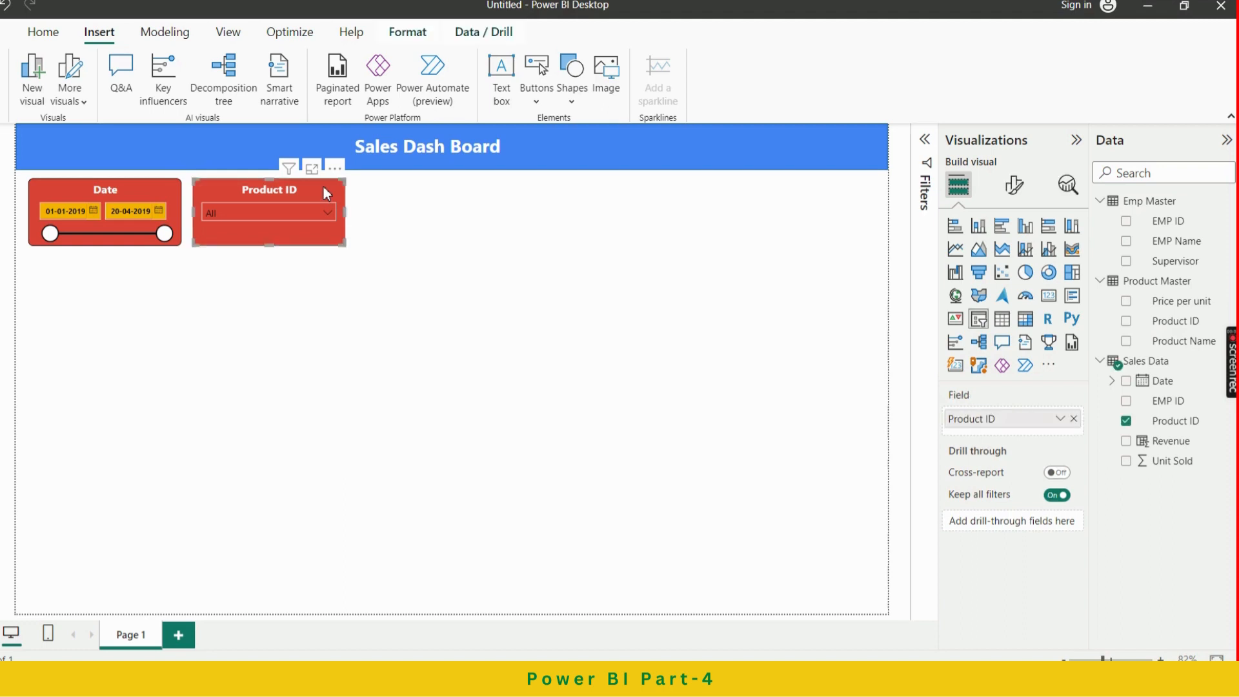
key(ctrl+c)
key(ctrl+v)
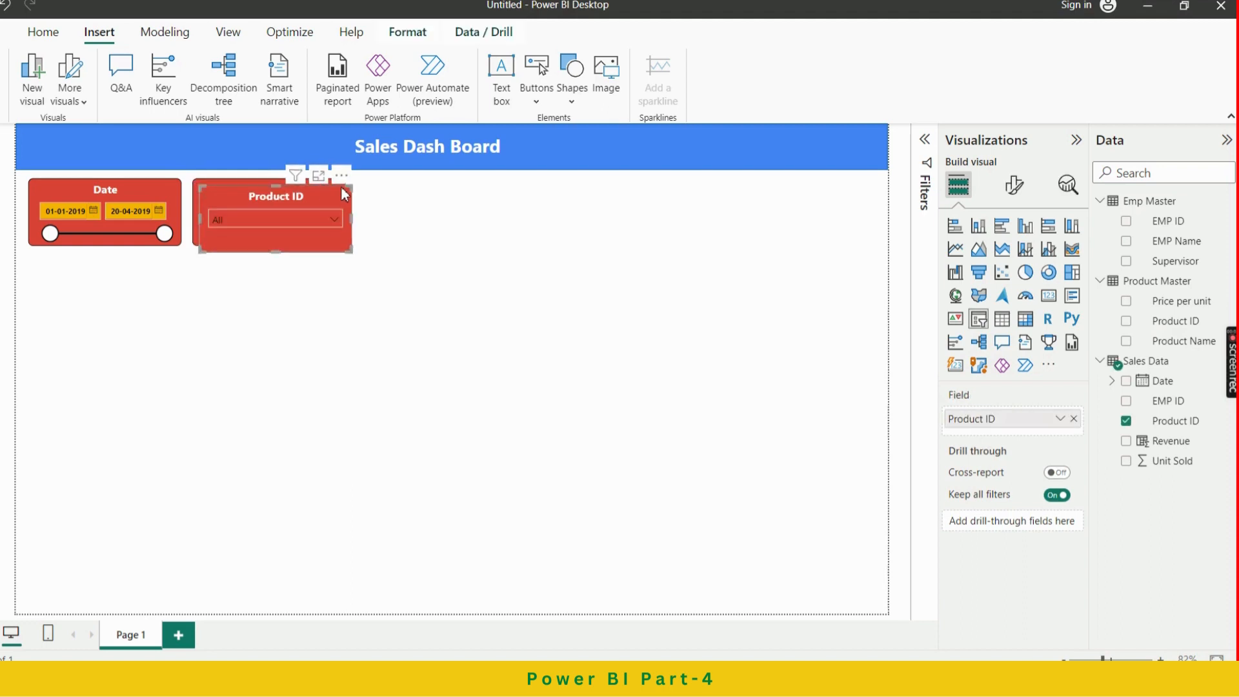
drag(327, 194, 494, 190)
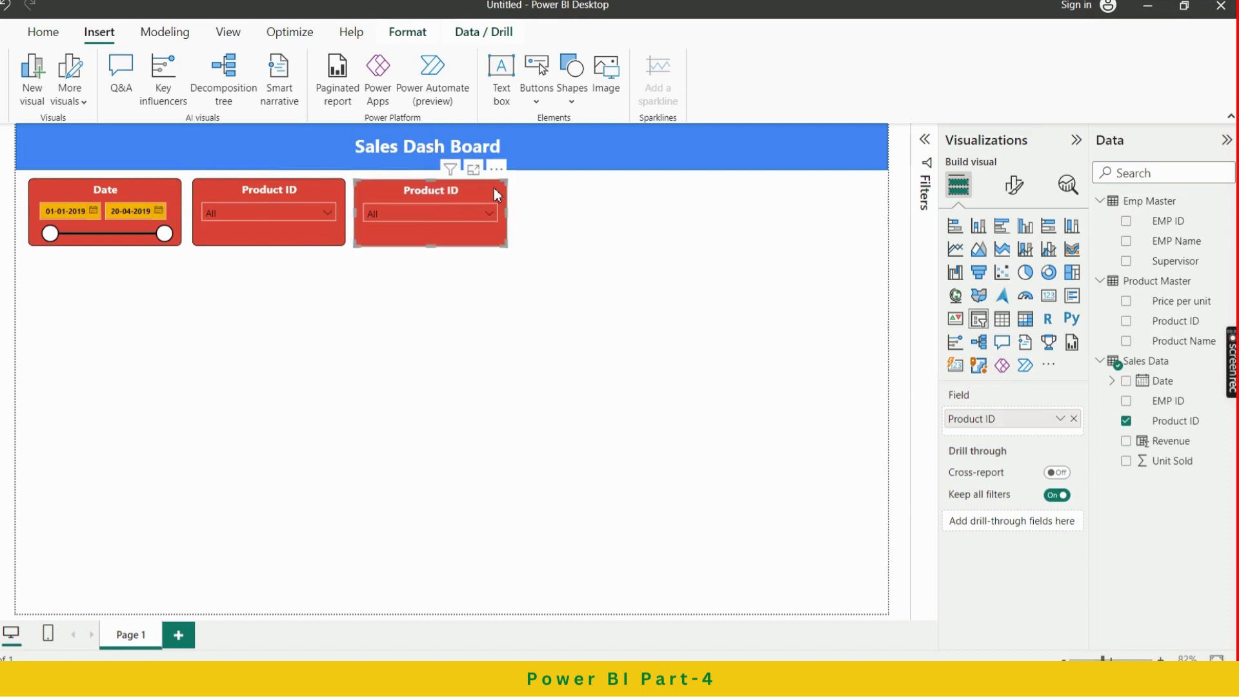
key(ctrl+v)
drag(336, 188, 650, 185)
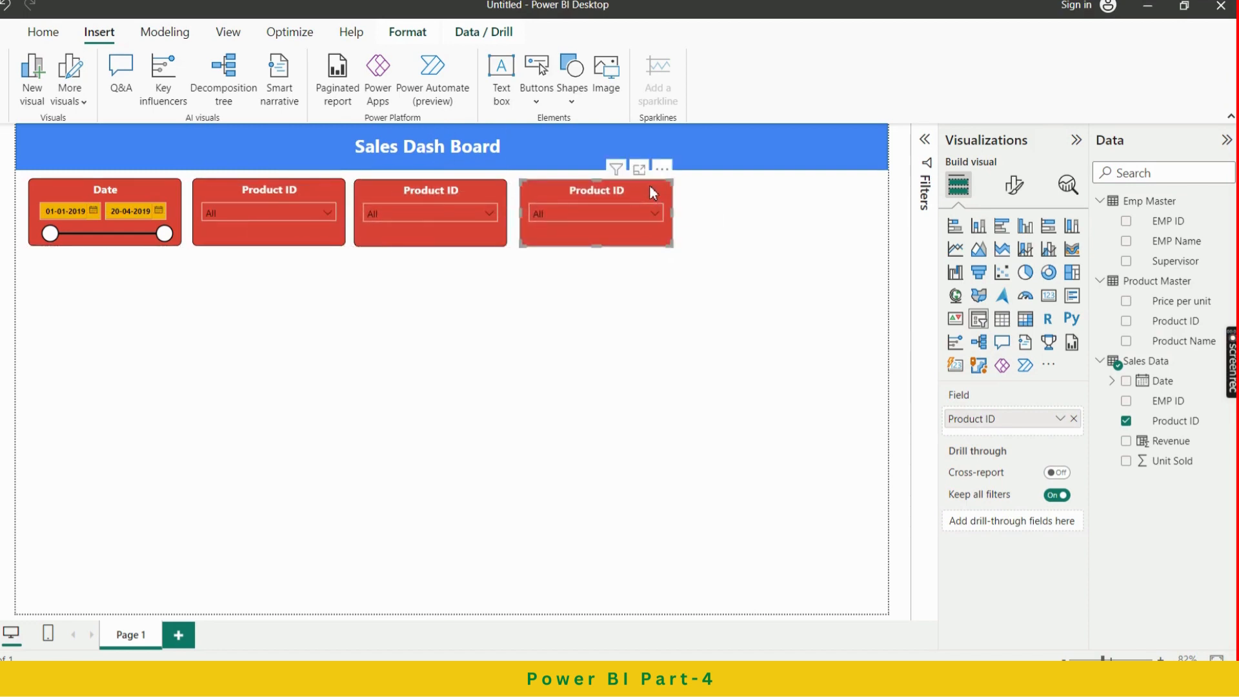
key(ctrl+v)
drag(352, 199, 853, 217)
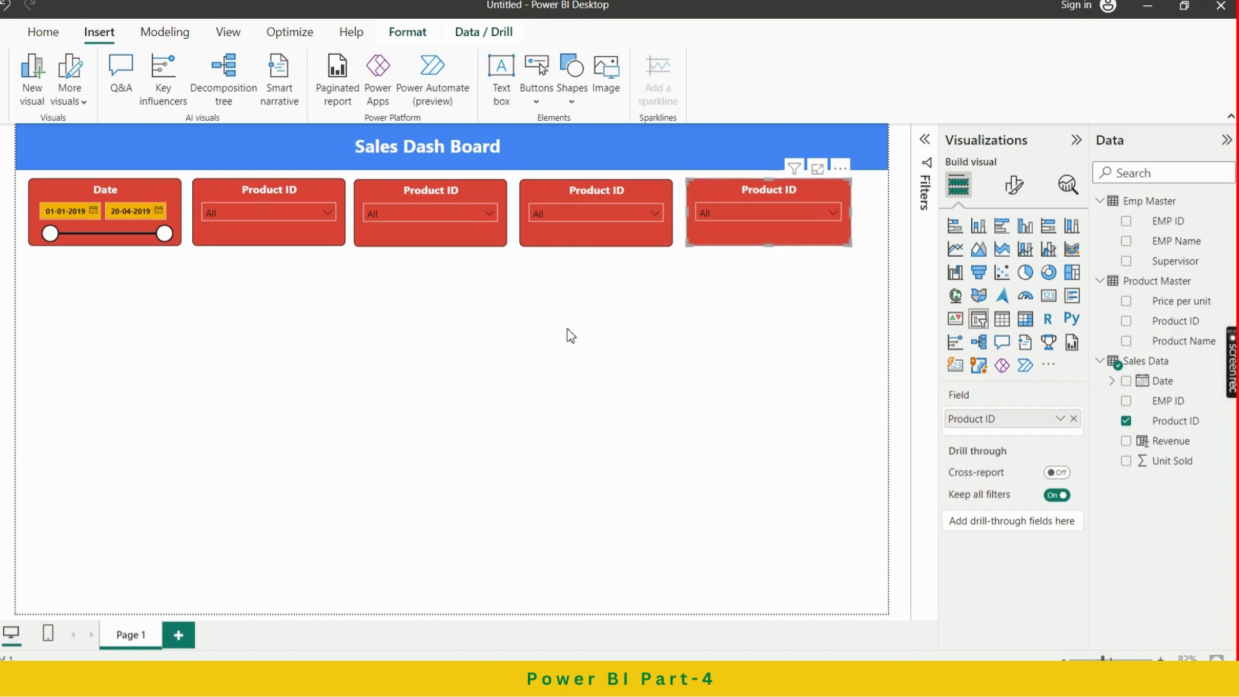
Shift the three copied slicers slightly so the row of slicers is spaced more evenly across the page
click(383, 294)
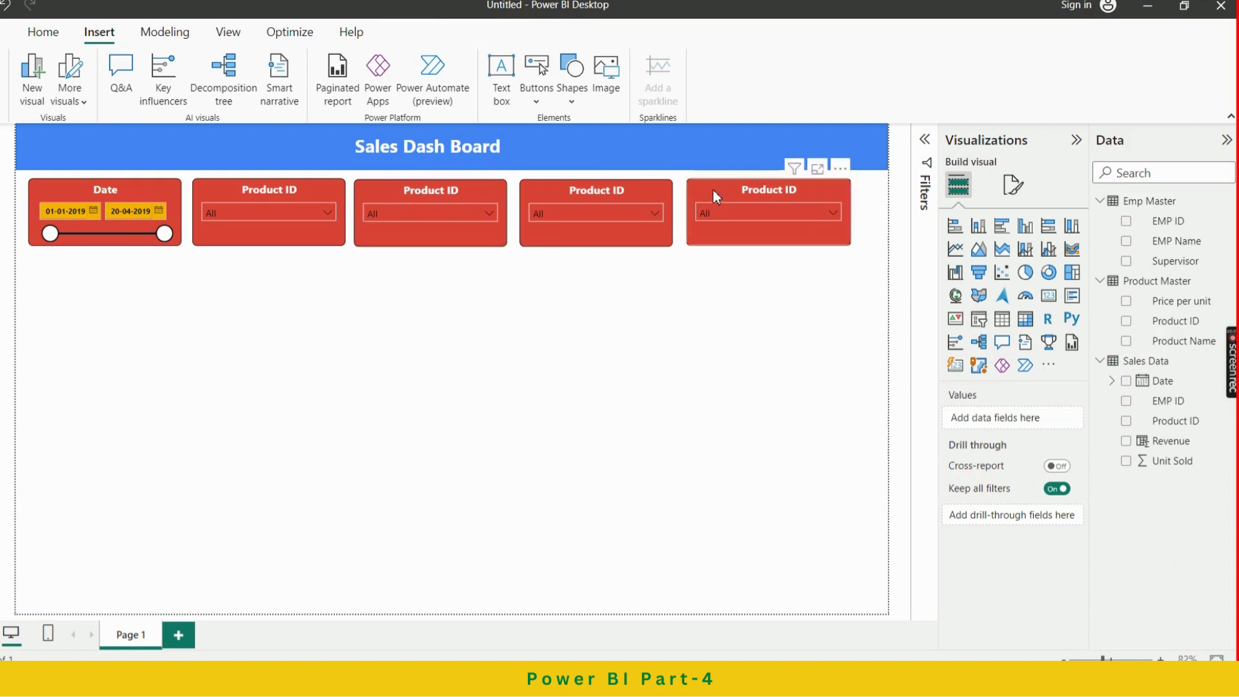
drag(719, 190, 729, 191)
drag(646, 184, 658, 184)
drag(471, 182, 478, 183)
click(490, 328)
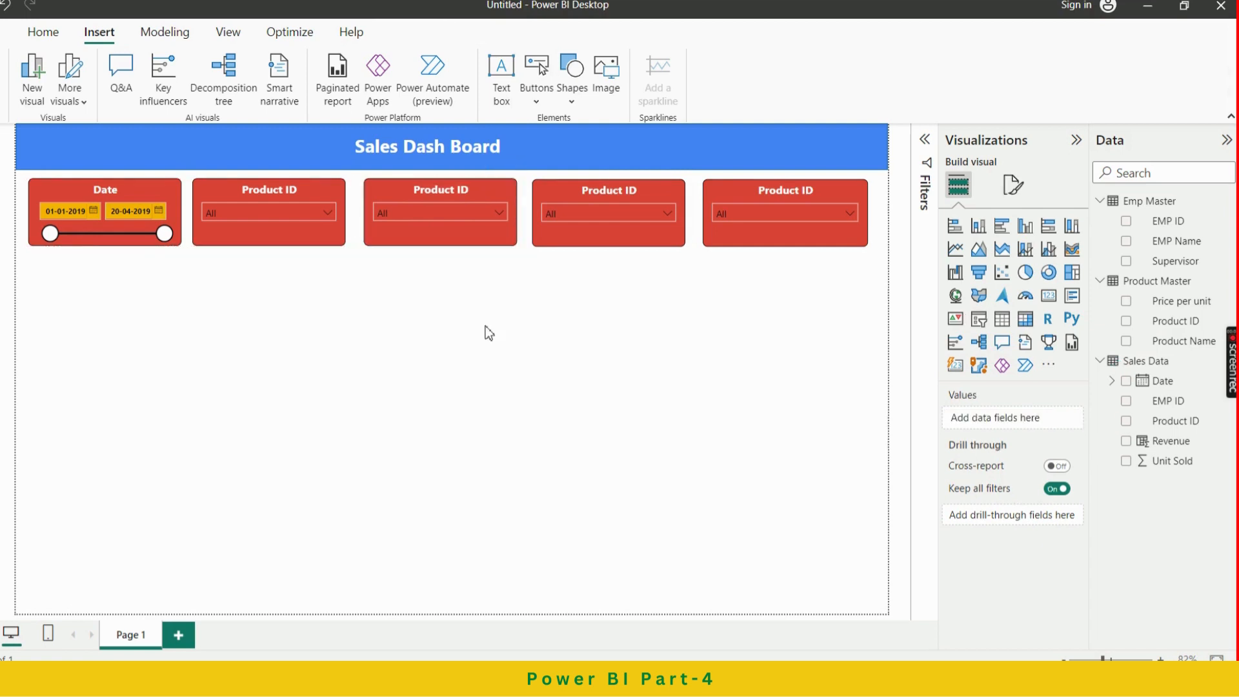
Replace the Product ID field of the third slicer with Product Name from Product Master, checking the requirements in Excel
click(501, 202)
key(alt+Tab)
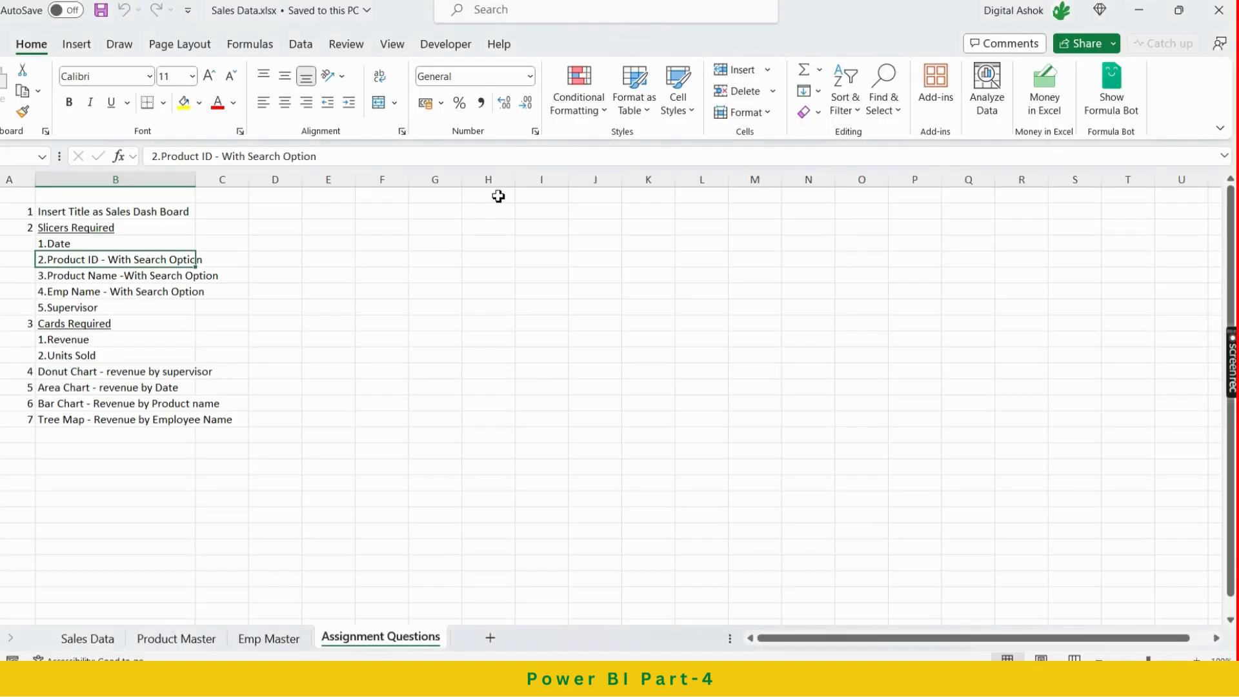
key(alt+Tab)
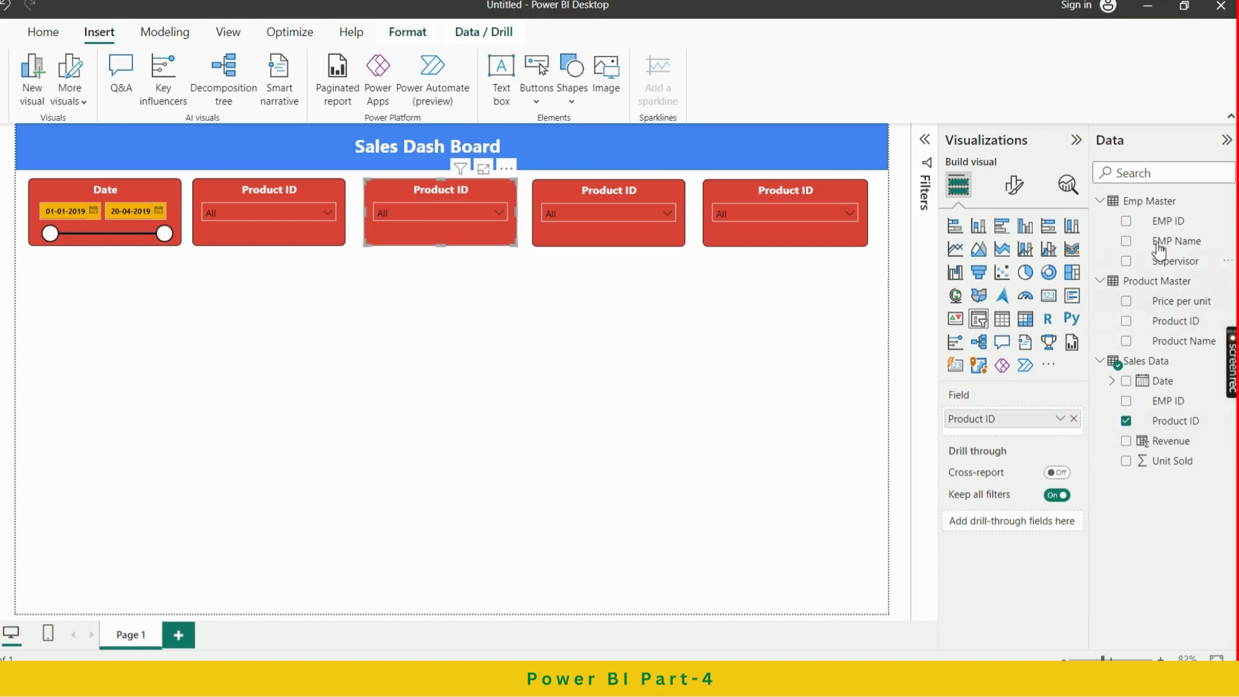
drag(1171, 341, 1063, 429)
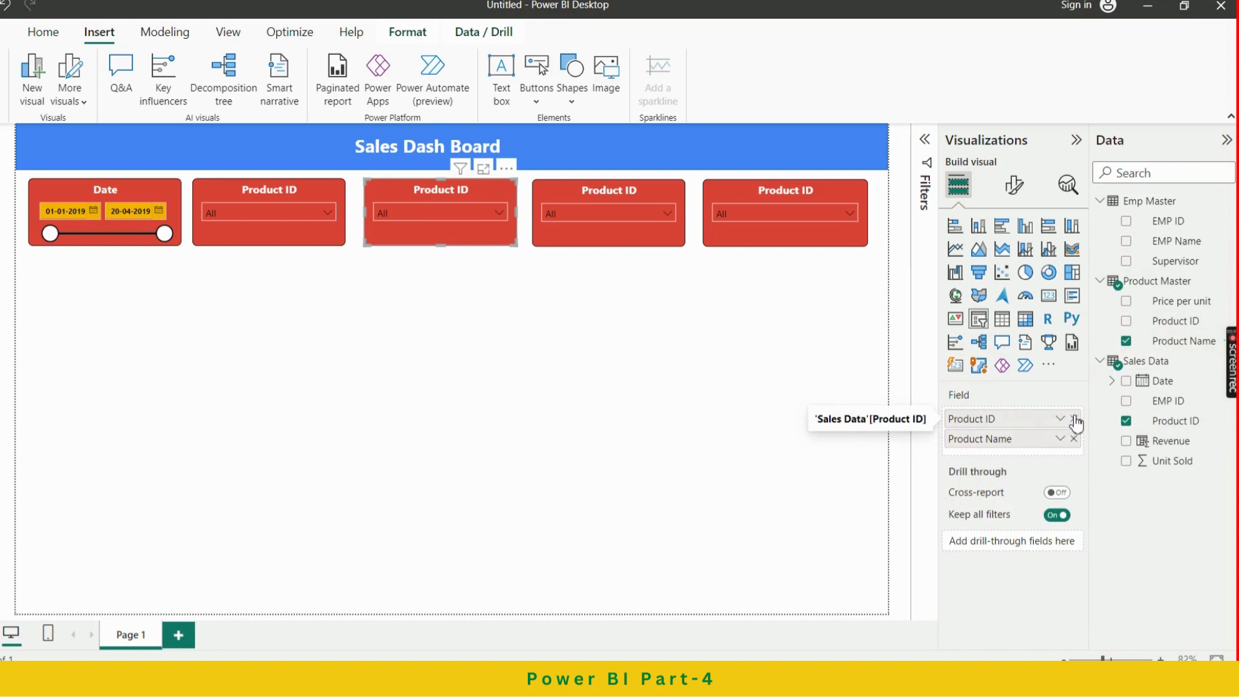
click(1075, 419)
Change the third slicer's title to Product Name and check the entries in its dropdown list
click(1015, 187)
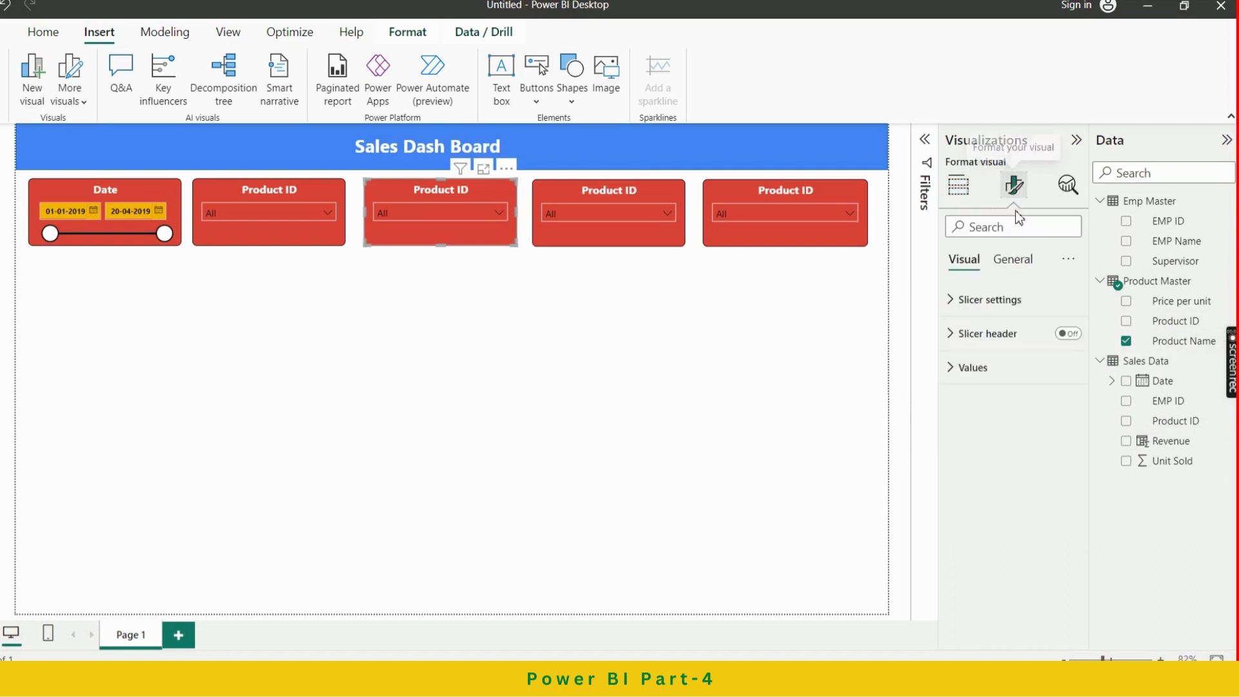
click(1013, 259)
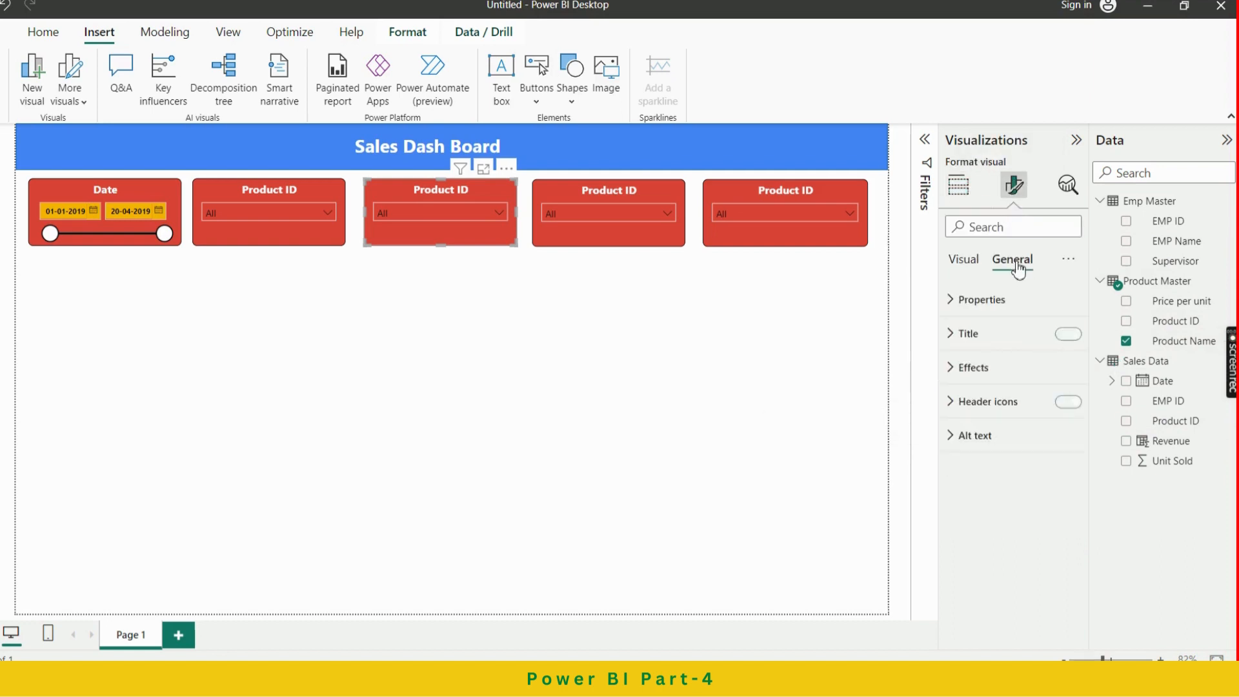
click(996, 335)
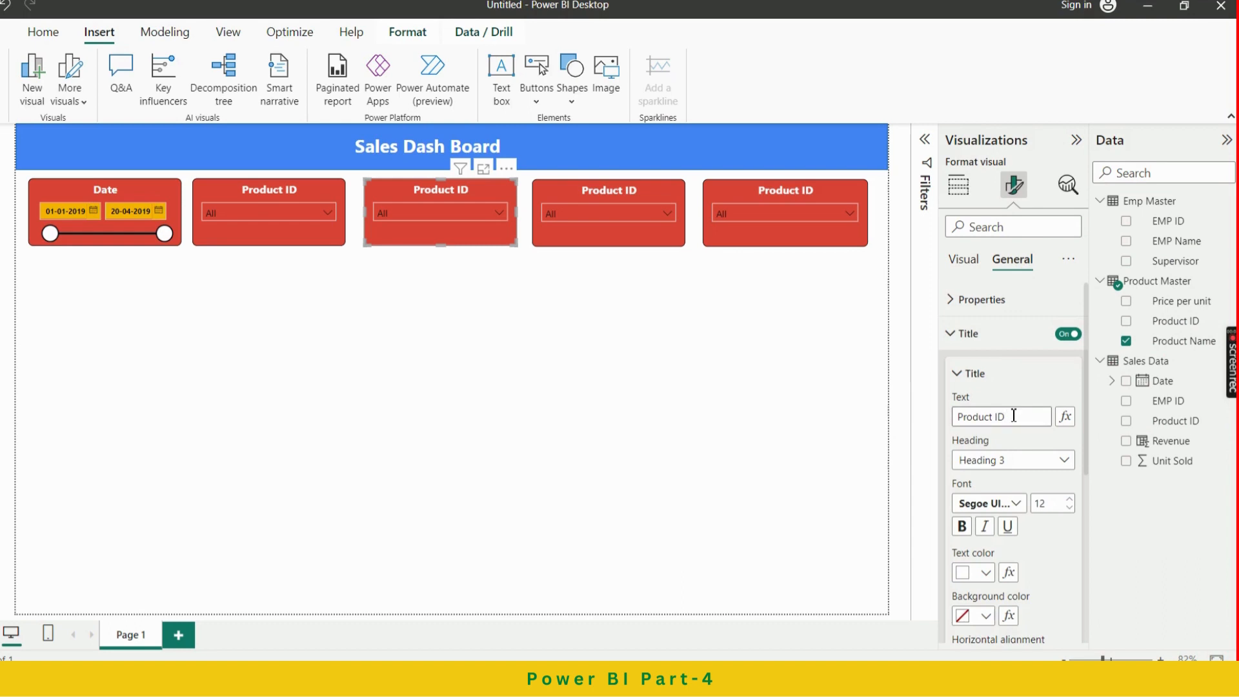
text(me)
click(1024, 381)
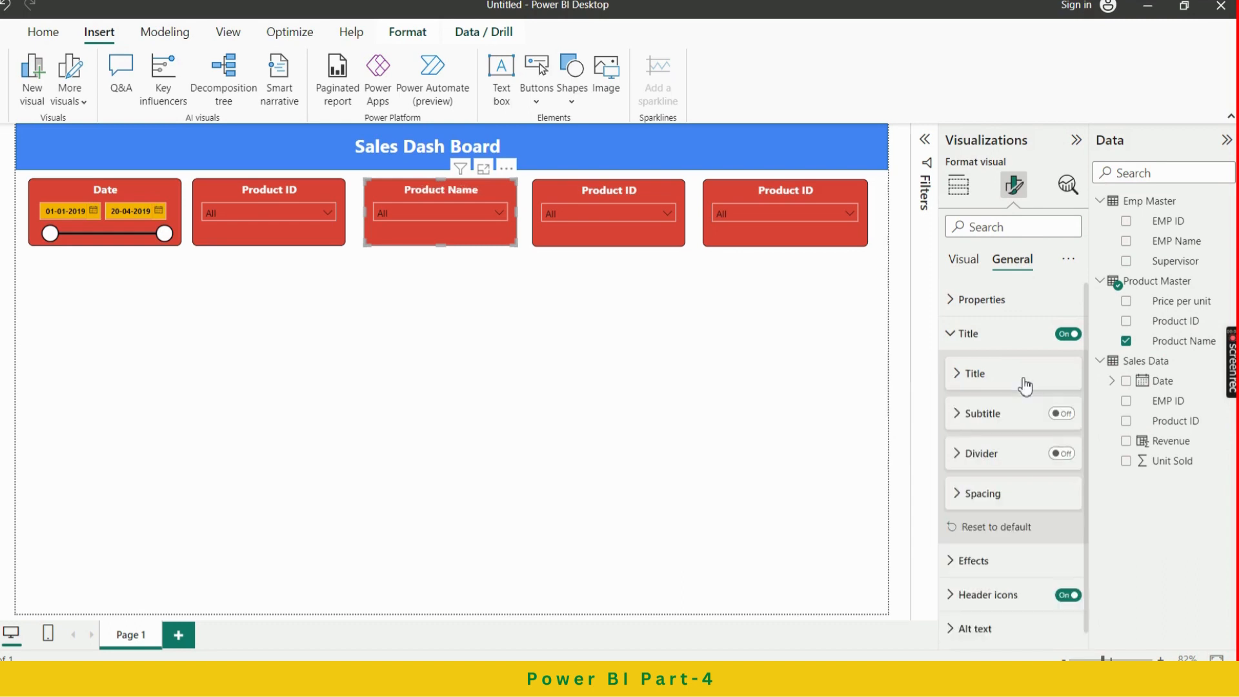
click(583, 362)
click(492, 213)
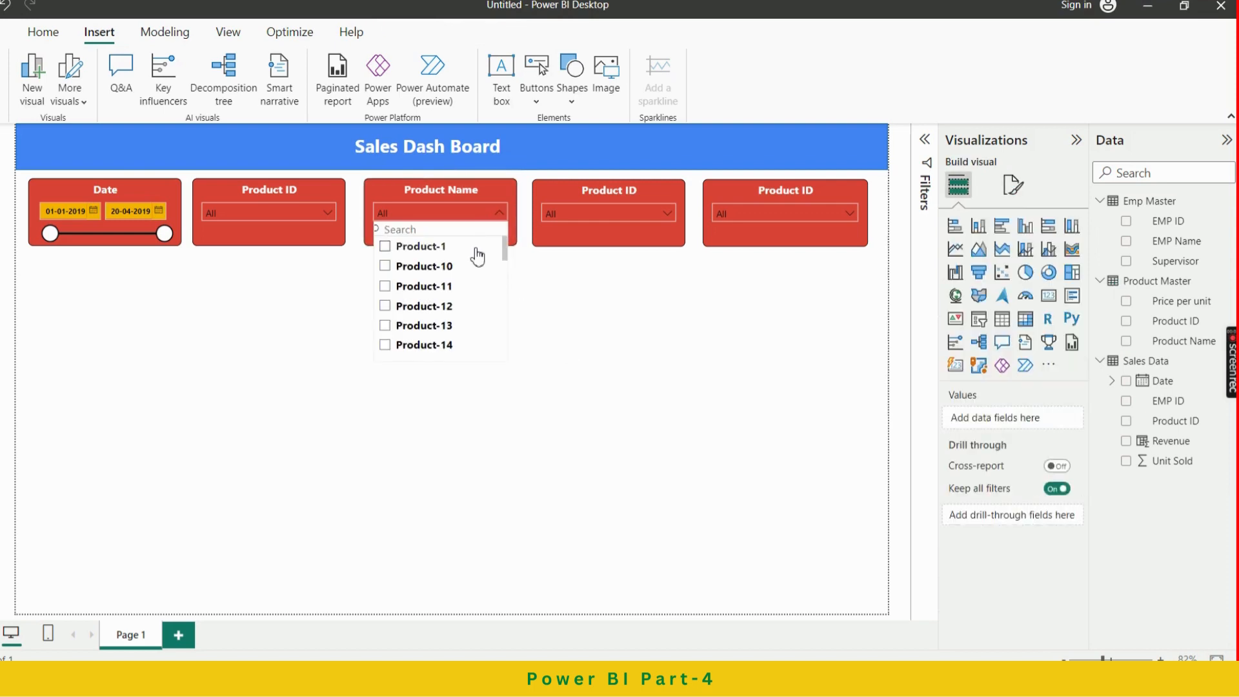
scroll(462, 307, down, 3)
scroll(462, 310, up, 3)
click(617, 324)
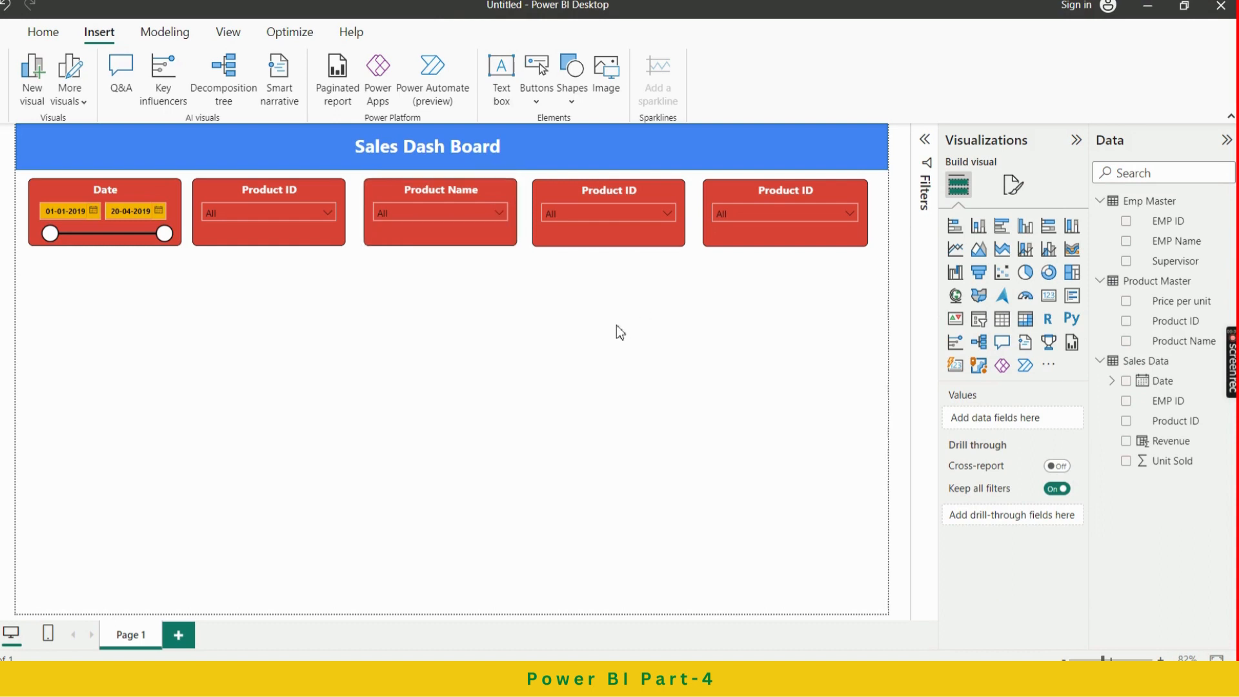
Replace the fourth slicer's Product ID field with EMP Name from Emp Master, checking the requirements in Excel
click(651, 192)
key(alt+Tab)
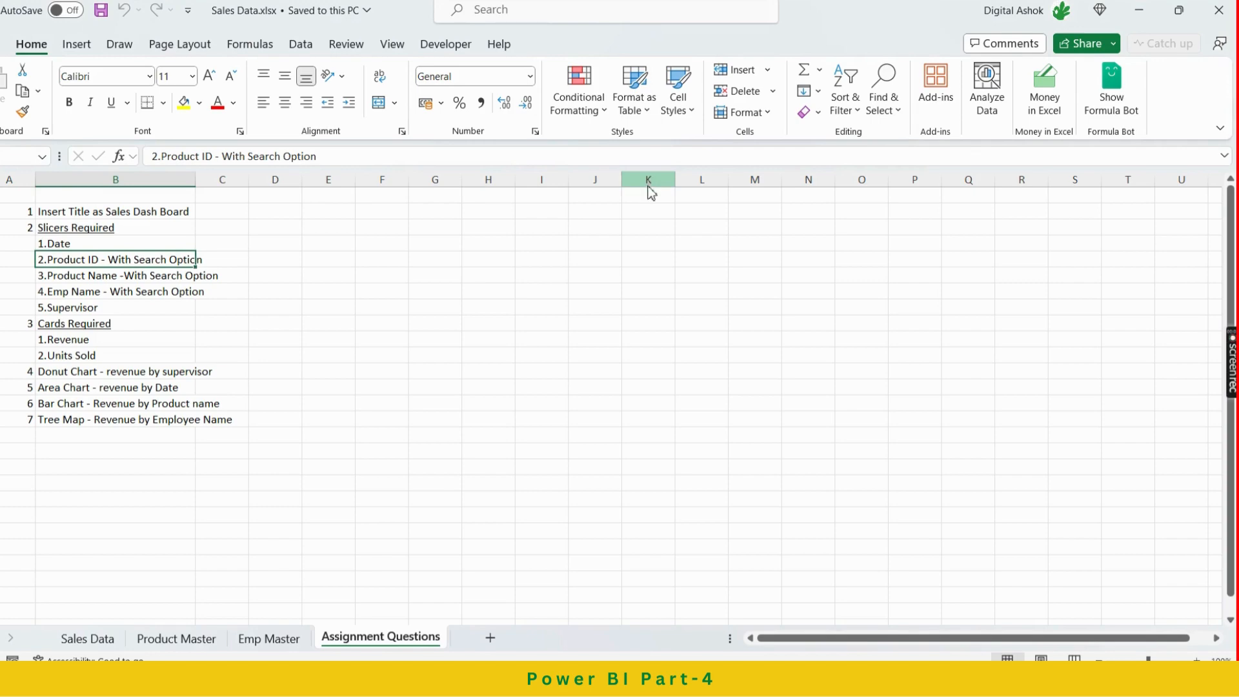
key(alt+Tab)
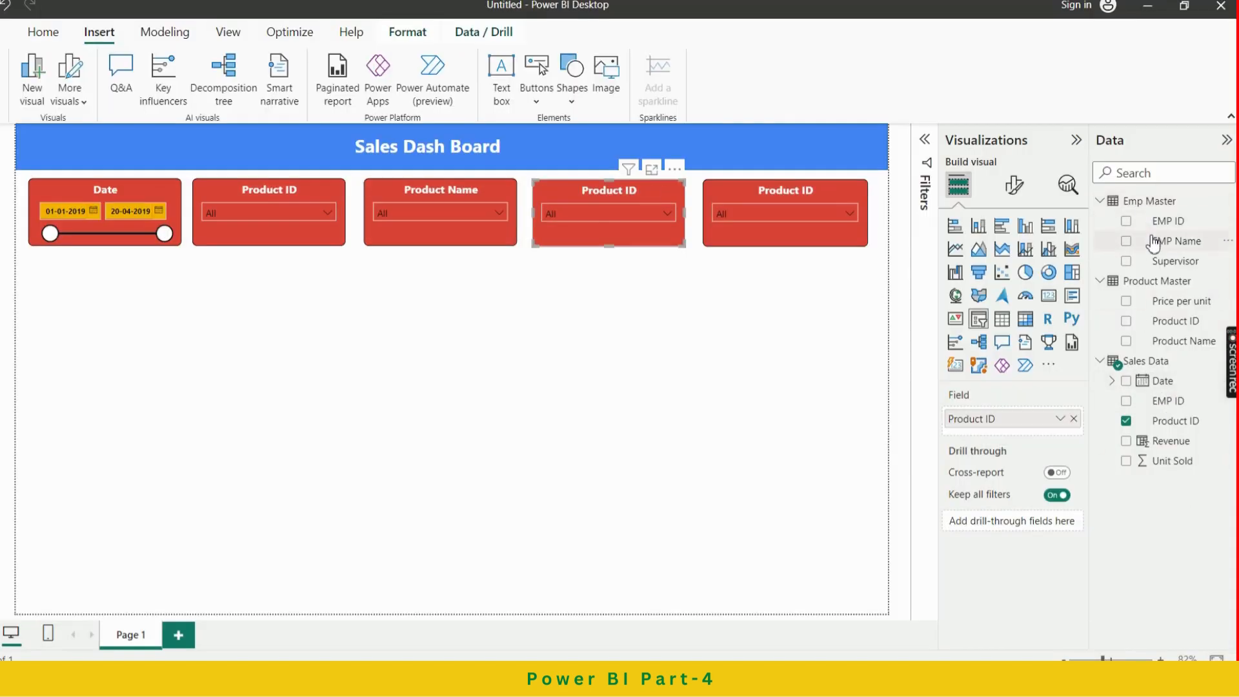
drag(1168, 241, 1037, 427)
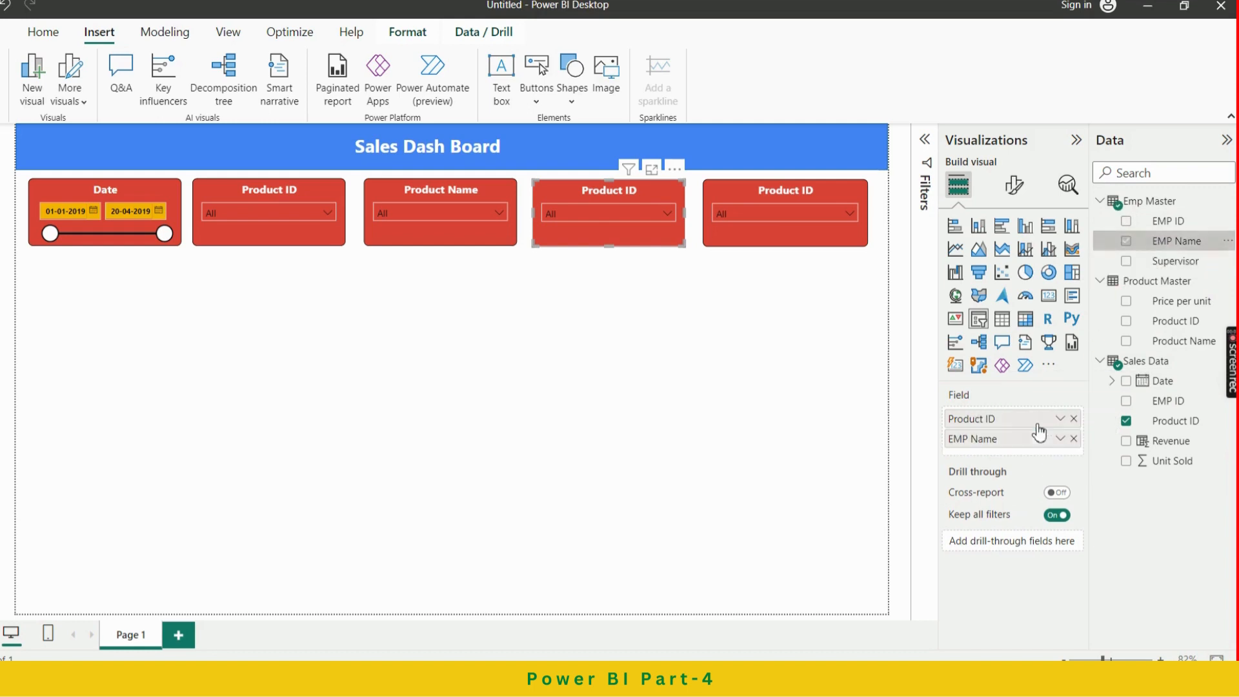
click(1075, 420)
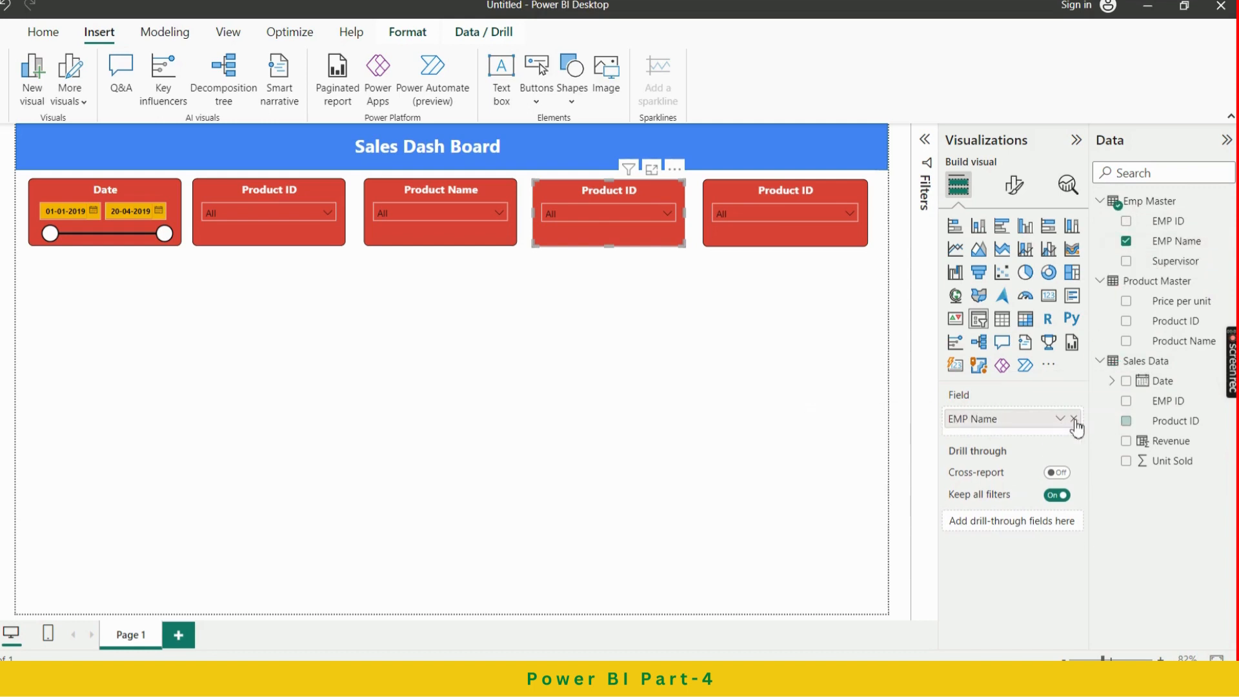
Change the fourth slicer's title to Employee Name and check its dropdown list
click(1013, 190)
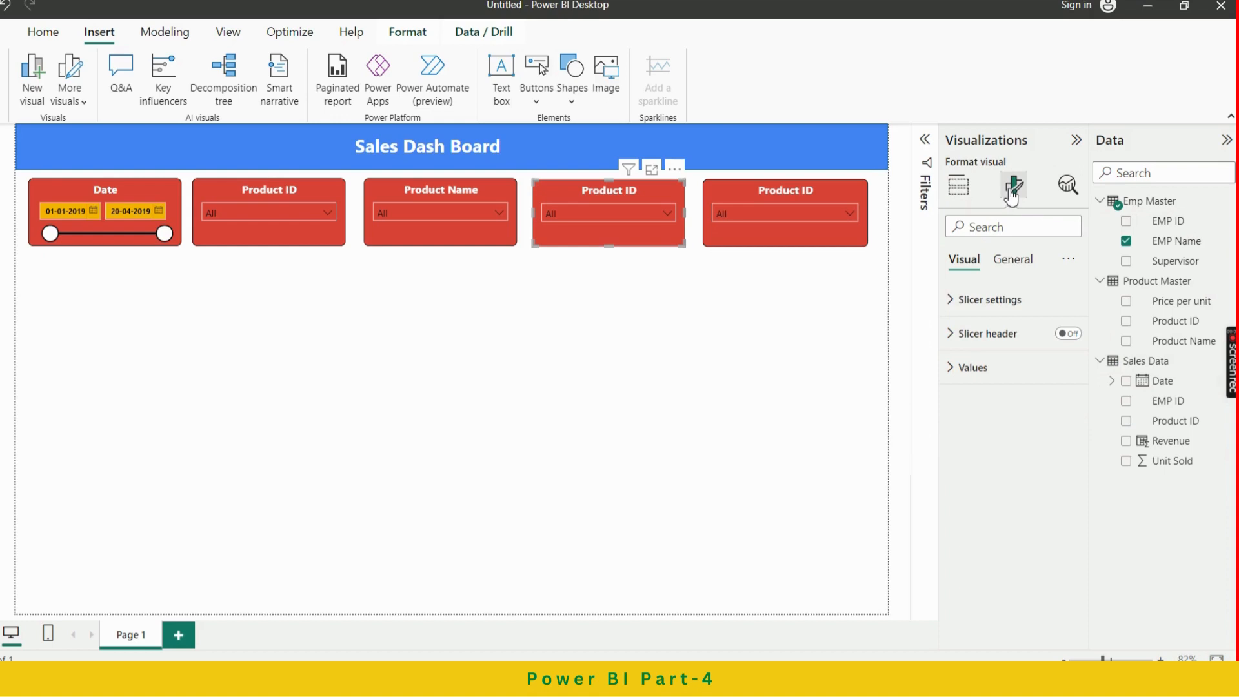
click(1012, 260)
click(996, 337)
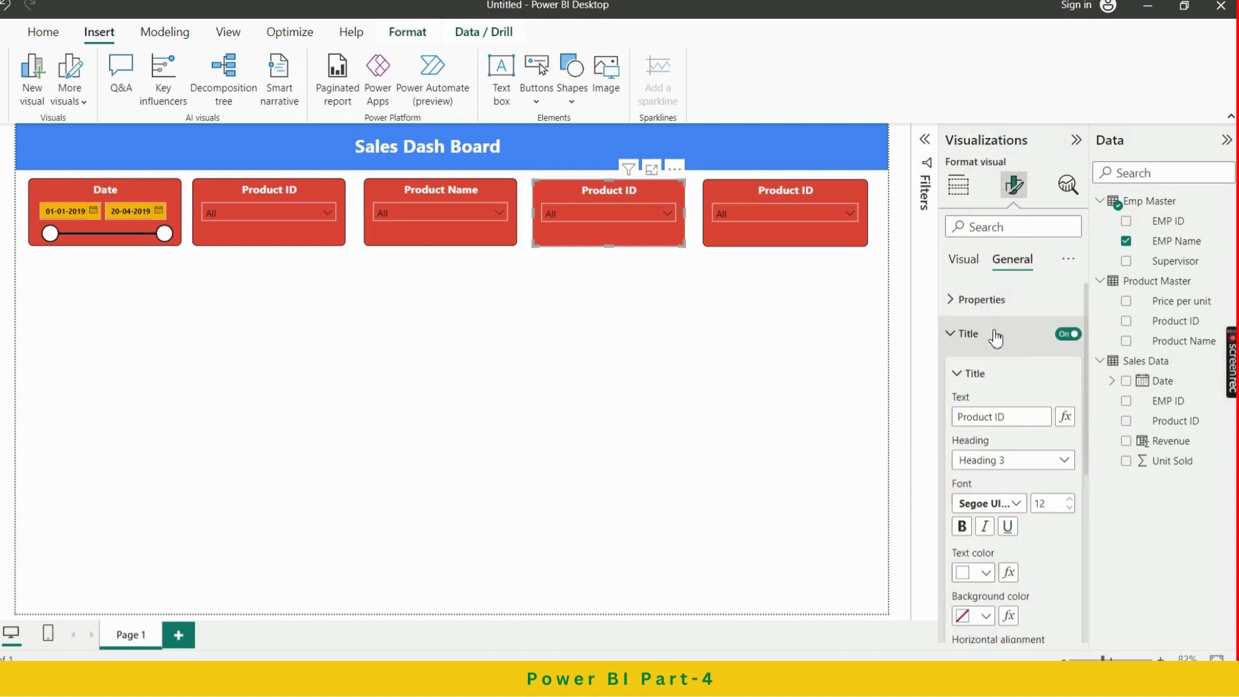
drag(1015, 417, 927, 424)
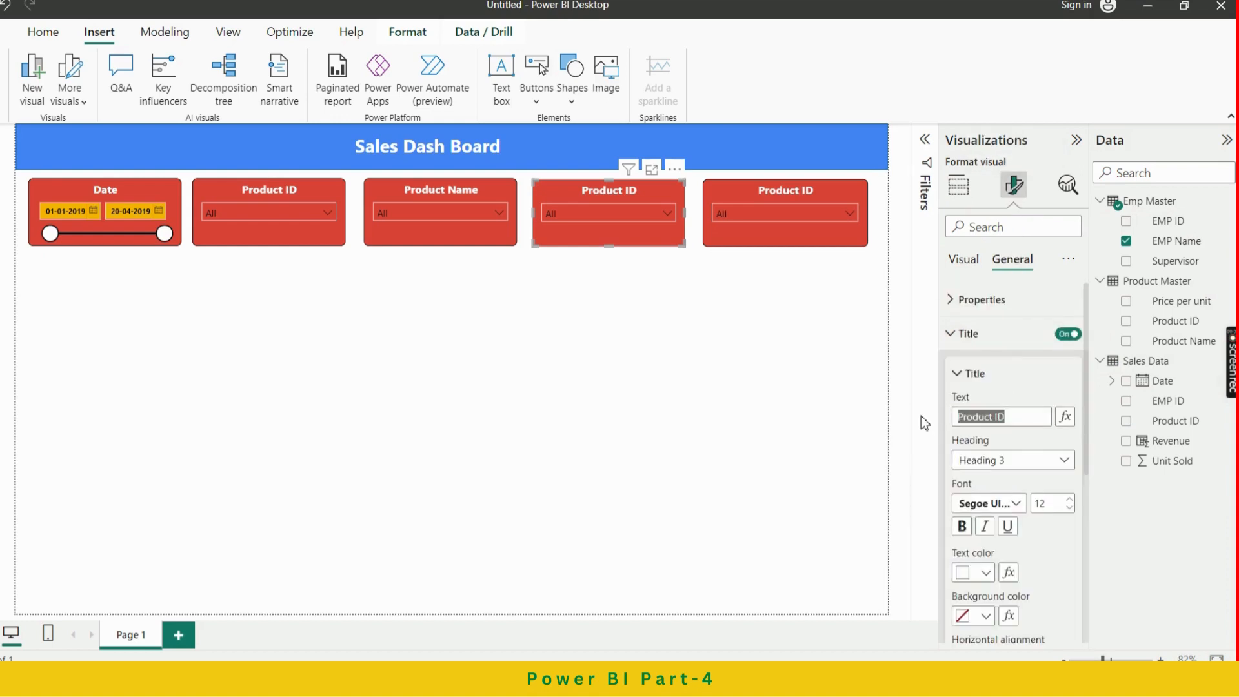
text(Emplo)
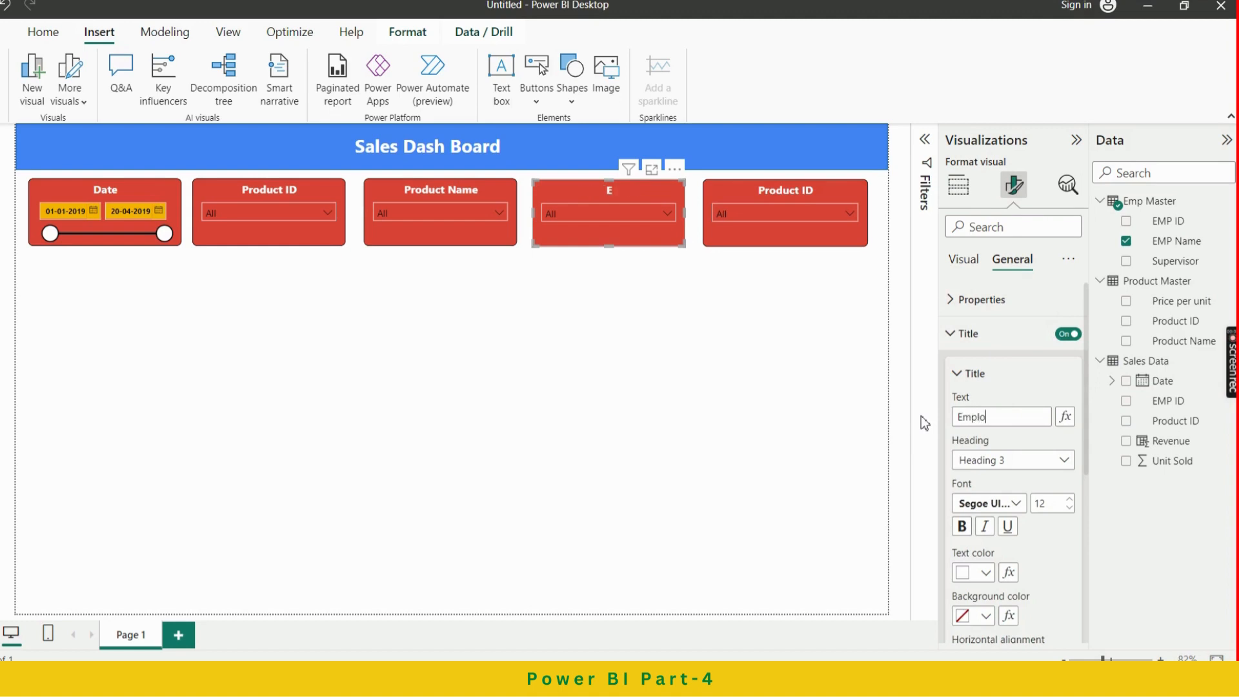
text(yee Name)
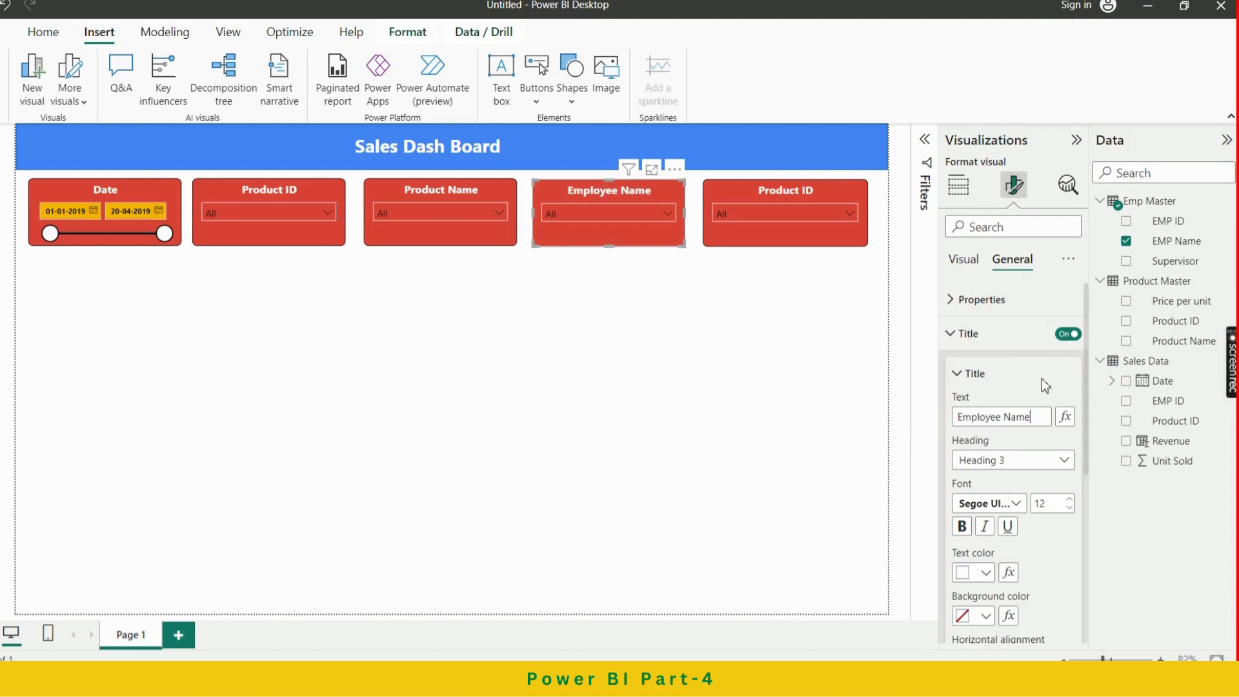
click(787, 379)
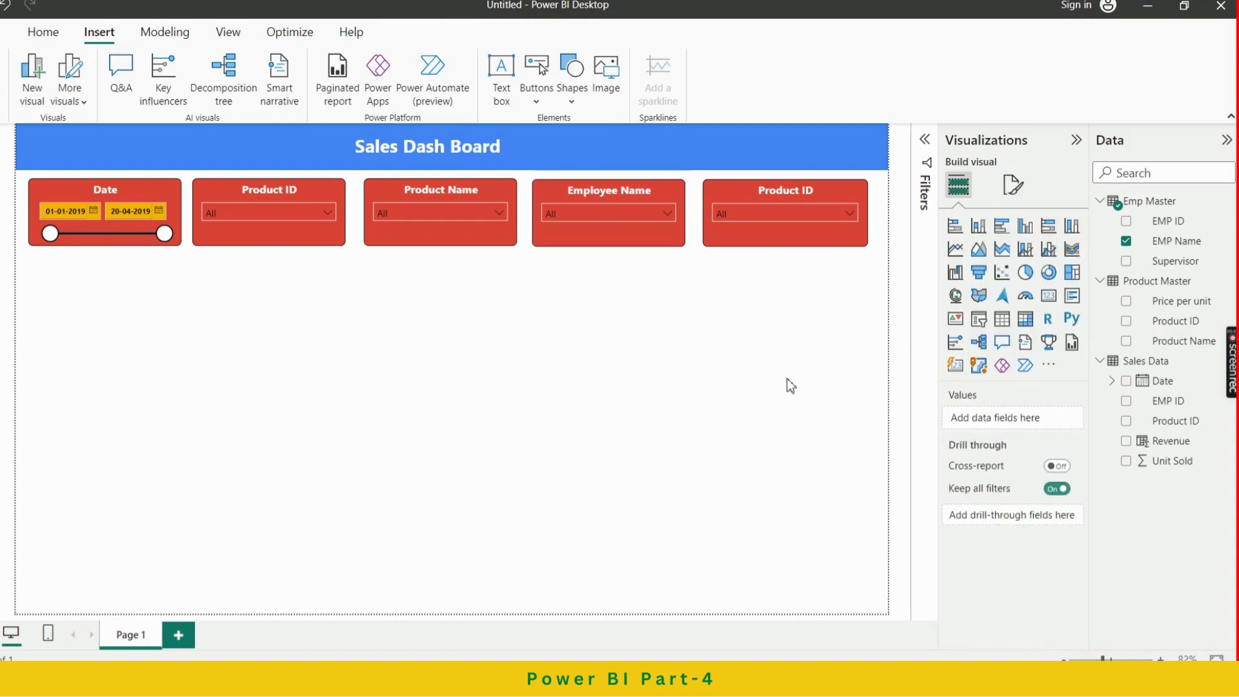
click(666, 212)
click(764, 342)
Replace the Product ID field of the last slicer in the row with Supervisor from Emp Master
click(797, 233)
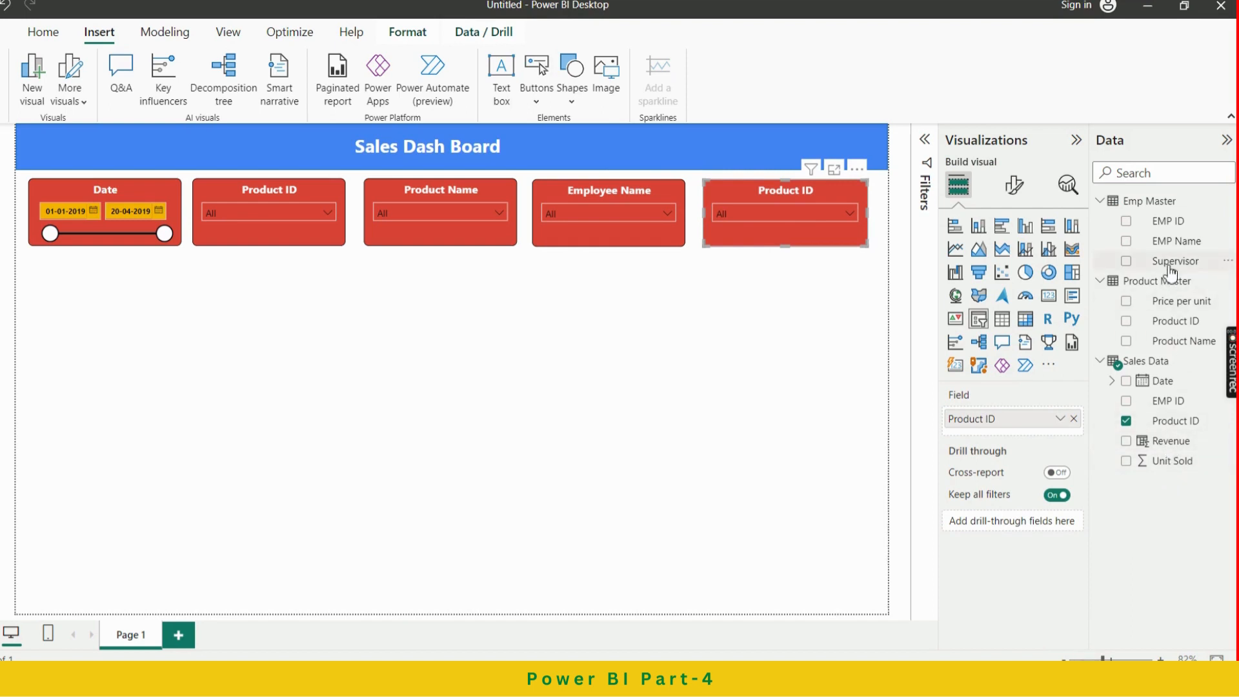
drag(1171, 273, 1042, 431)
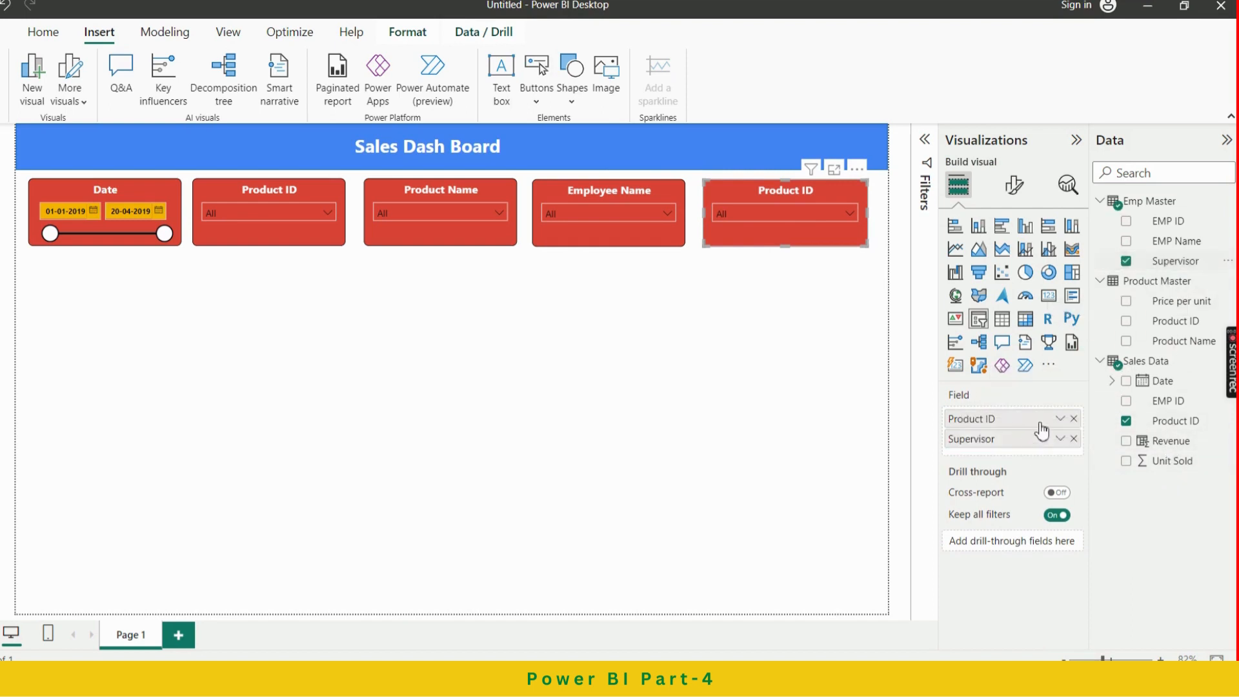
click(1075, 419)
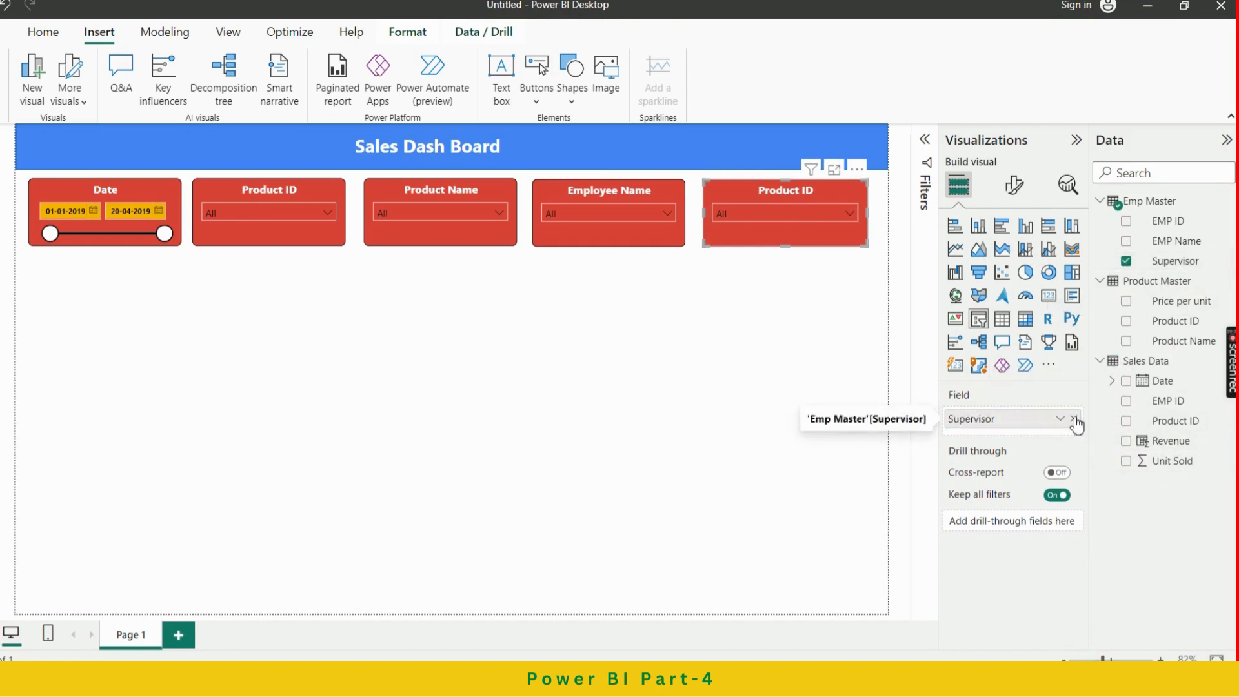
Change the last slicer's title to Supervisor
click(1014, 186)
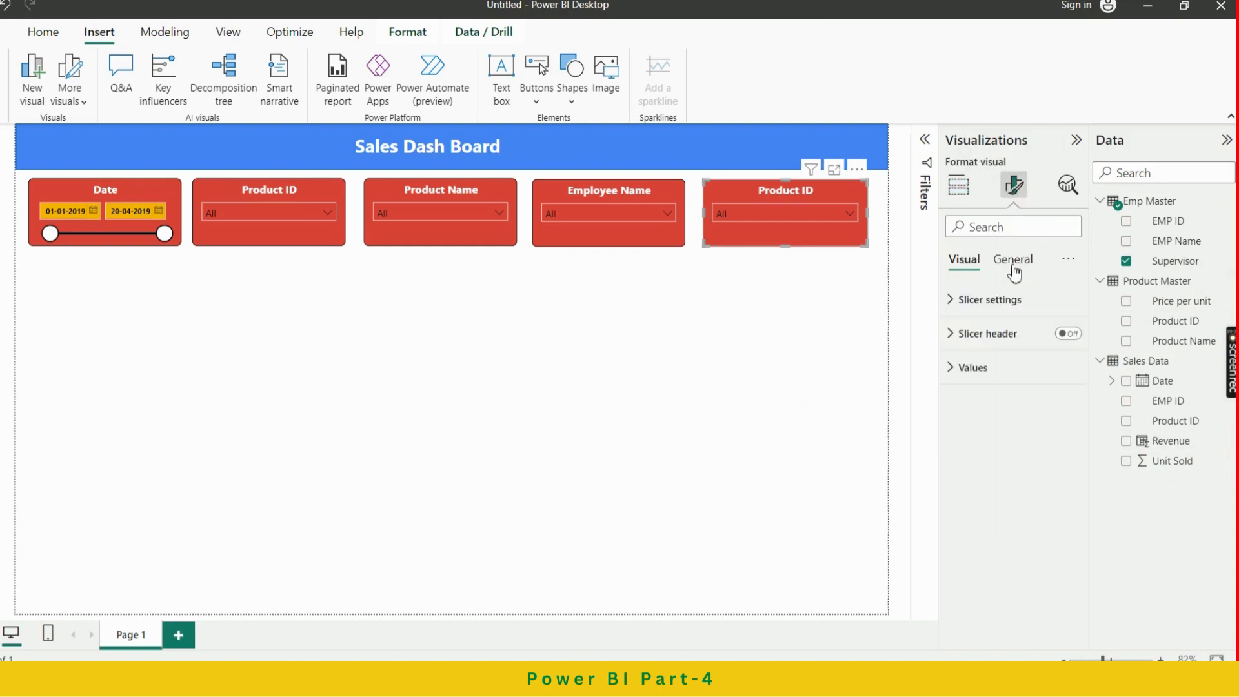
click(1014, 265)
click(990, 334)
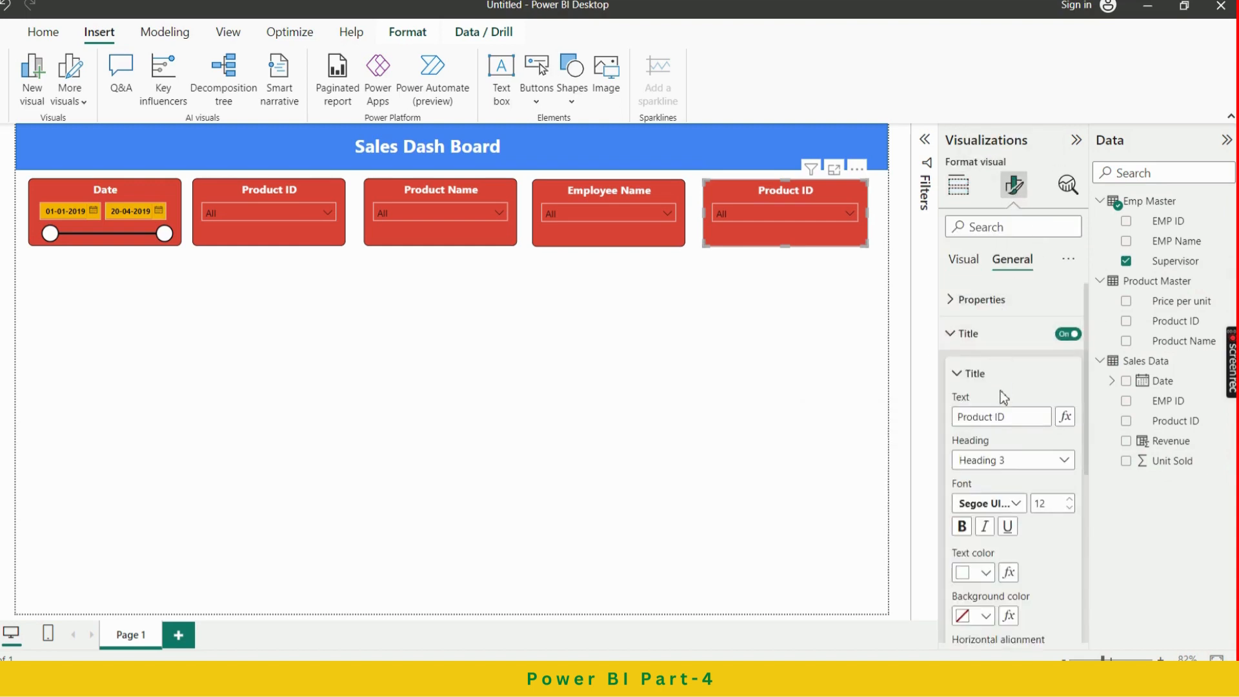
drag(1029, 416, 924, 418)
text(Supervisor)
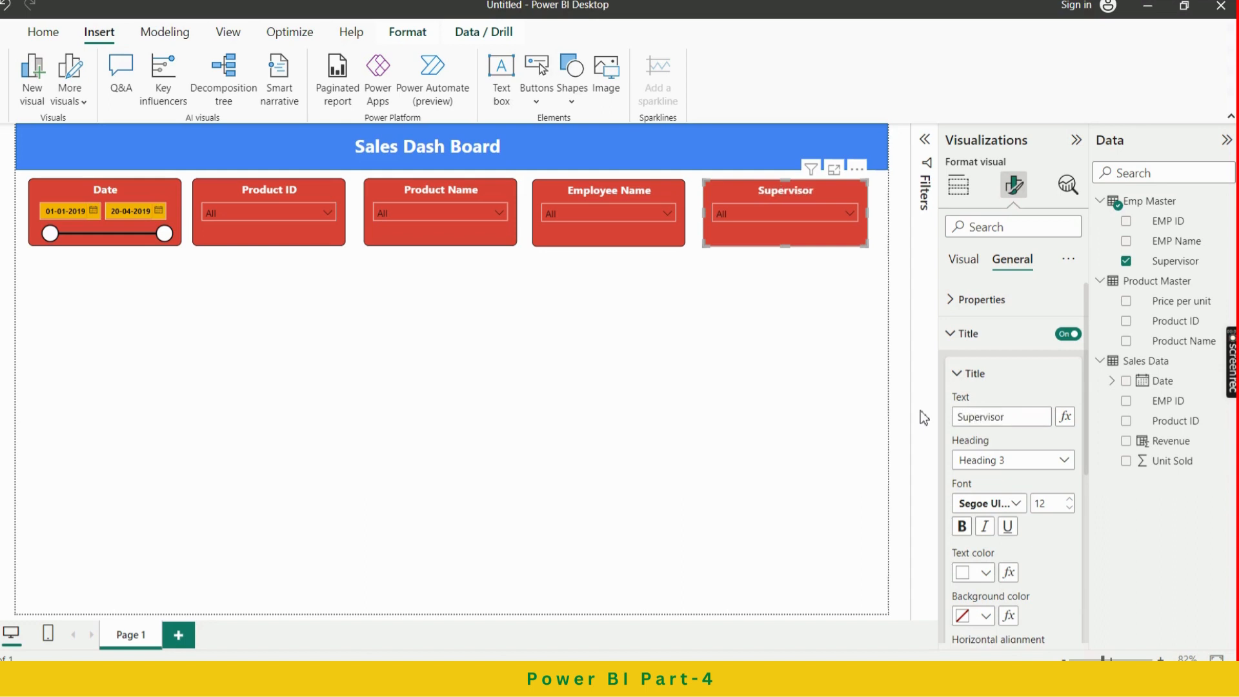
click(758, 298)
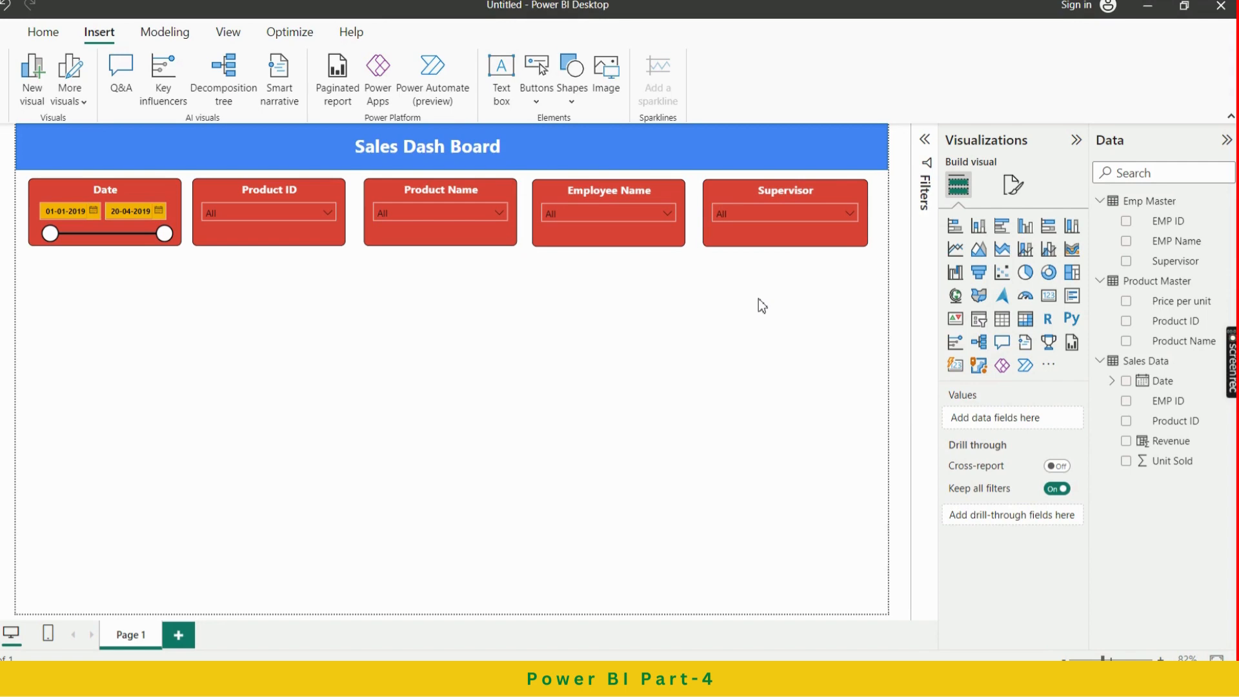
Switch to Excel and review the required slicers and cards in the Assignment Questions list
key(alt+Tab)
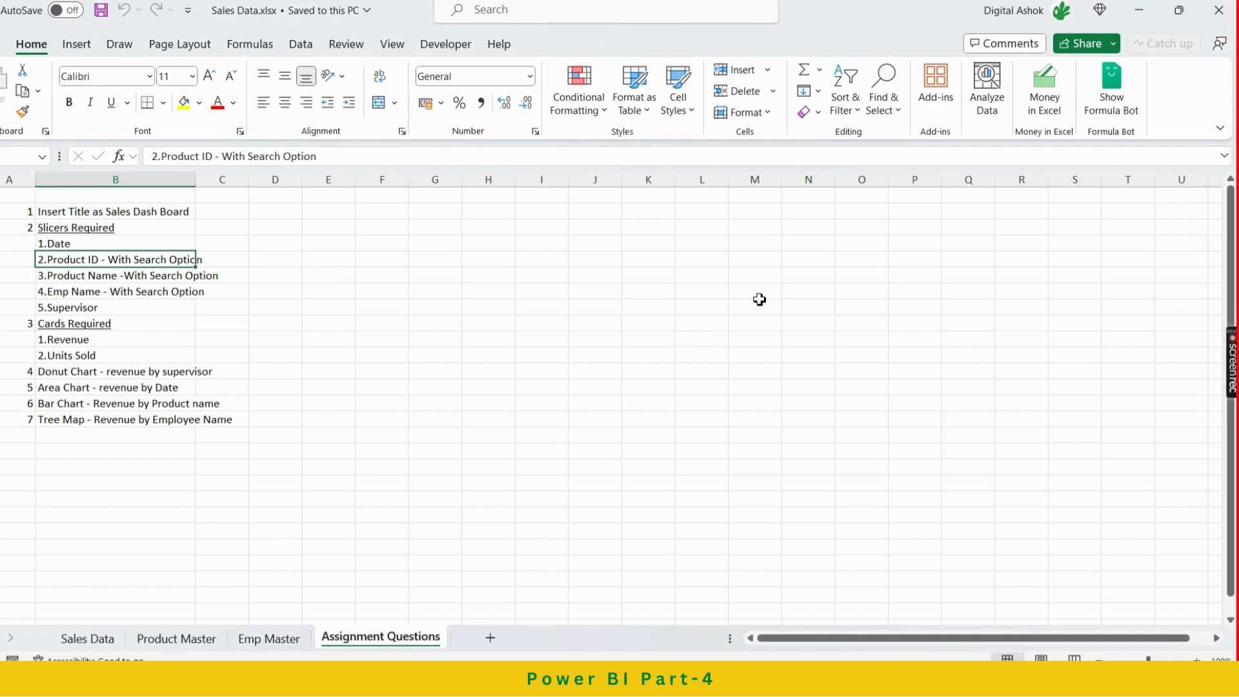
key(Up)
key(Down)
key(Down)
key(Down)
key(Down)
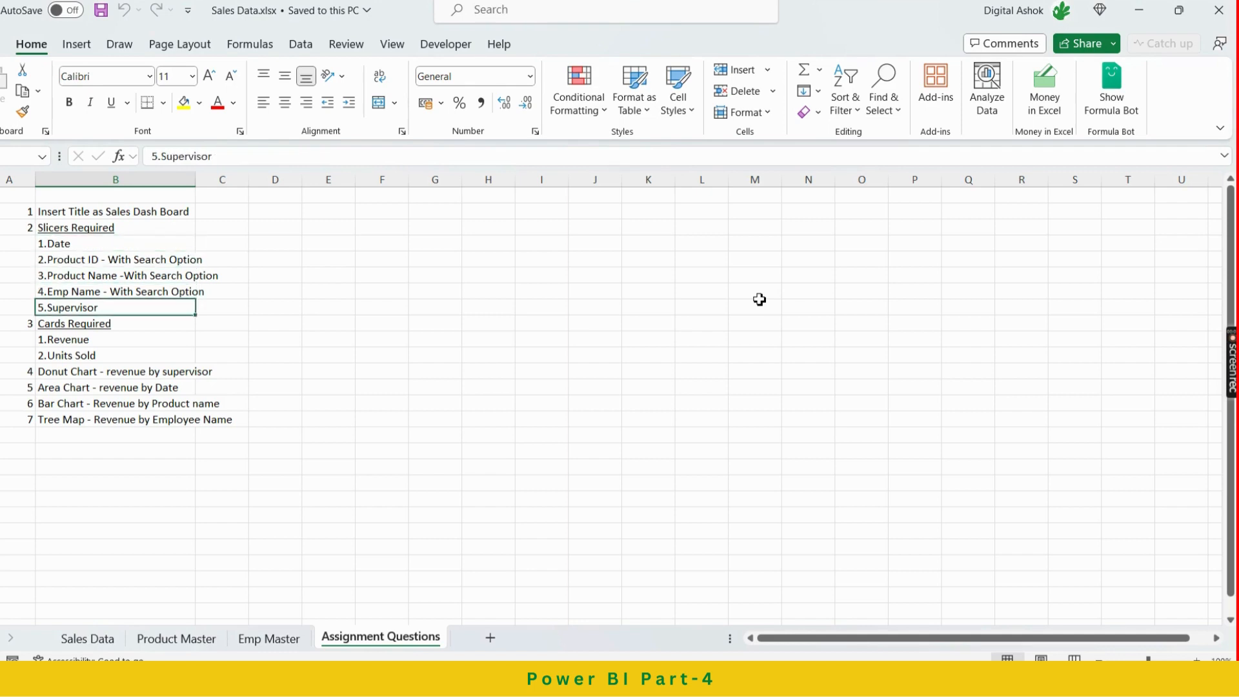
key(Up)
key(Up)
key(Up)
key(Down)
key(Down)
key(Down)
key(Down)
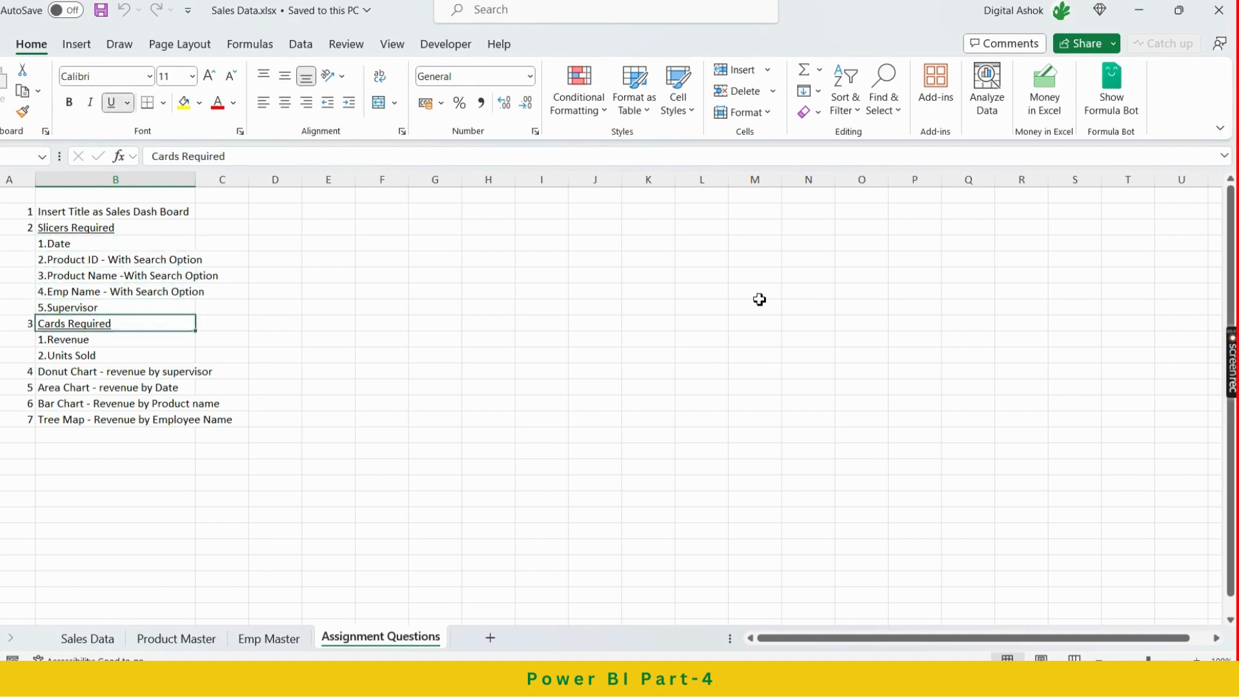
key(Down)
key(Up)
key(Down)
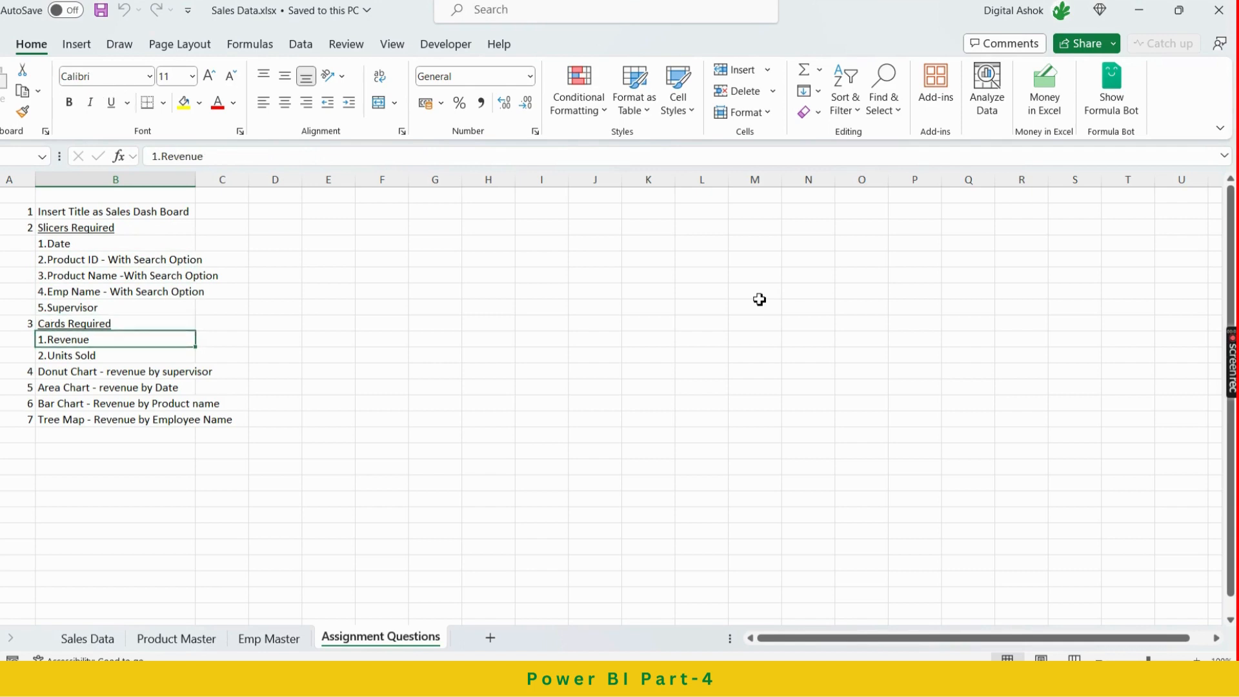
key(Down)
key(Up)
key(Down)
key(Up)
key(Down)
key(Up)
Place a card visual just below the Date slicer in Power BI and fill it with Revenue from Sales Data, checking the Excel requirements
key(alt+Tab)
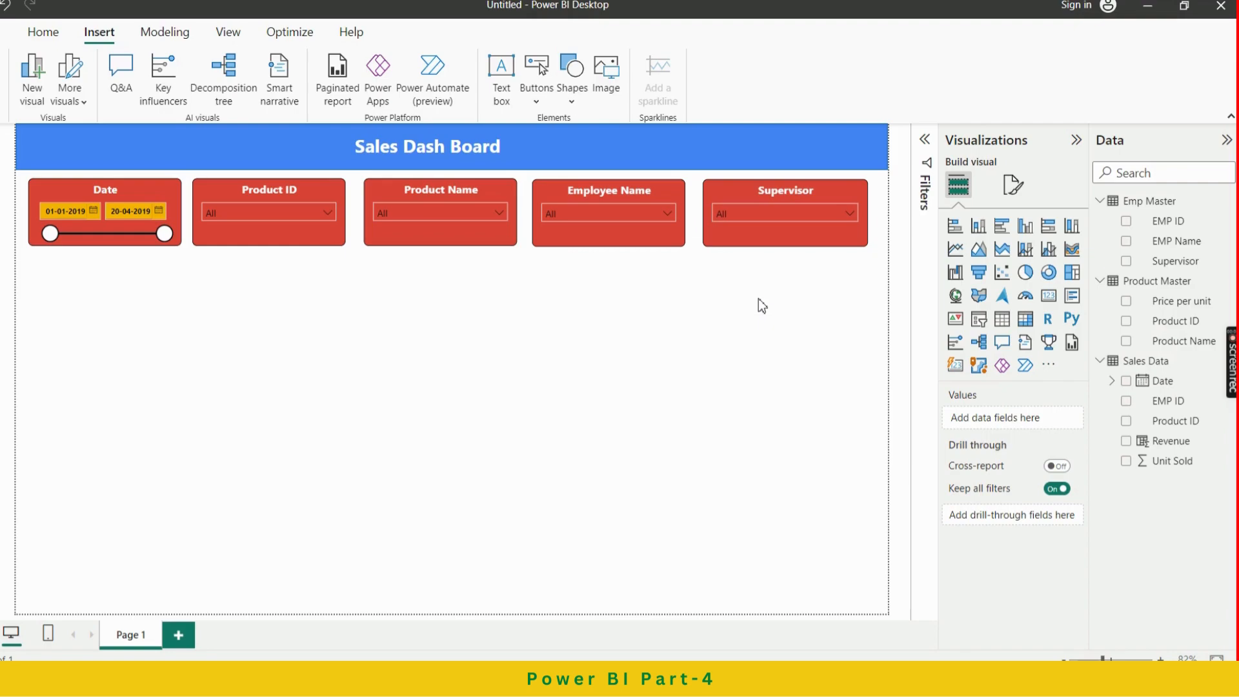
click(1048, 302)
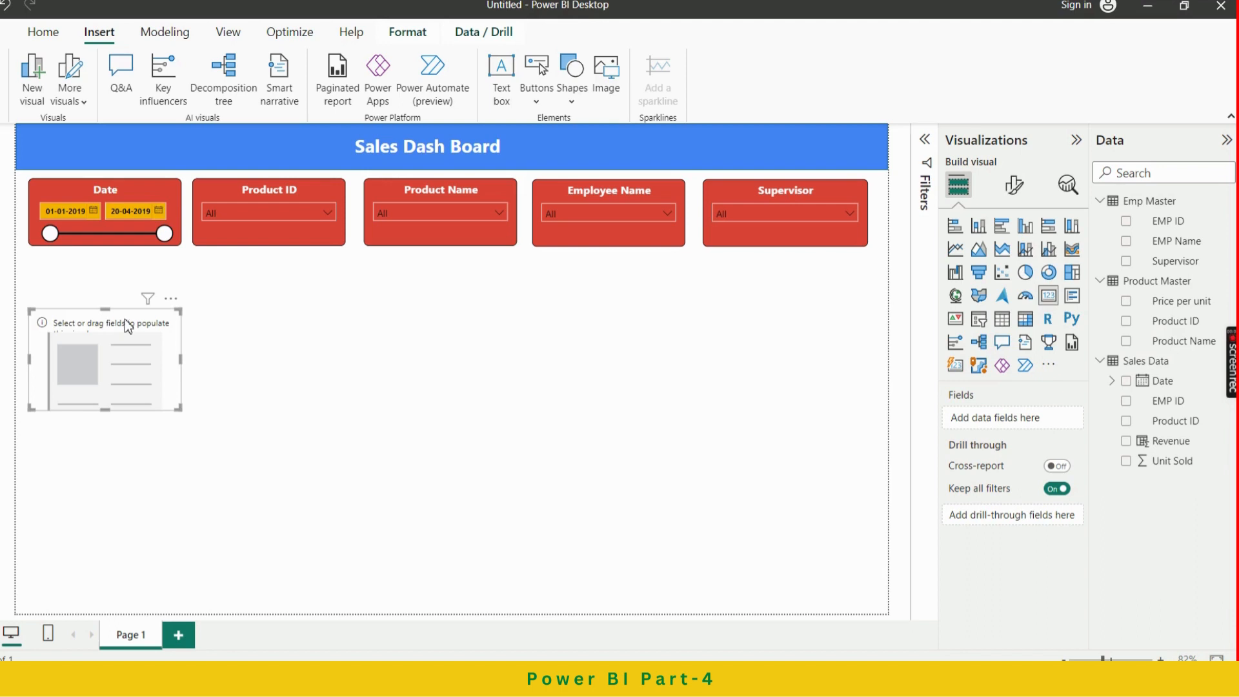
drag(129, 324, 125, 286)
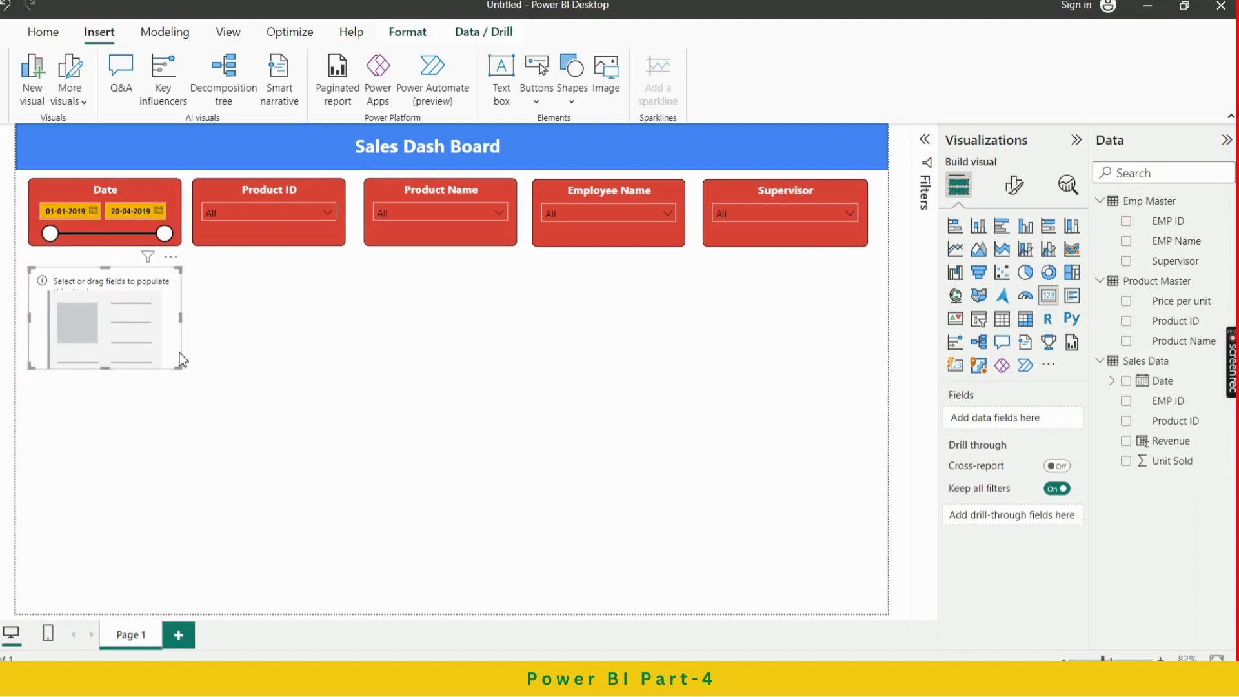
key(alt+Tab)
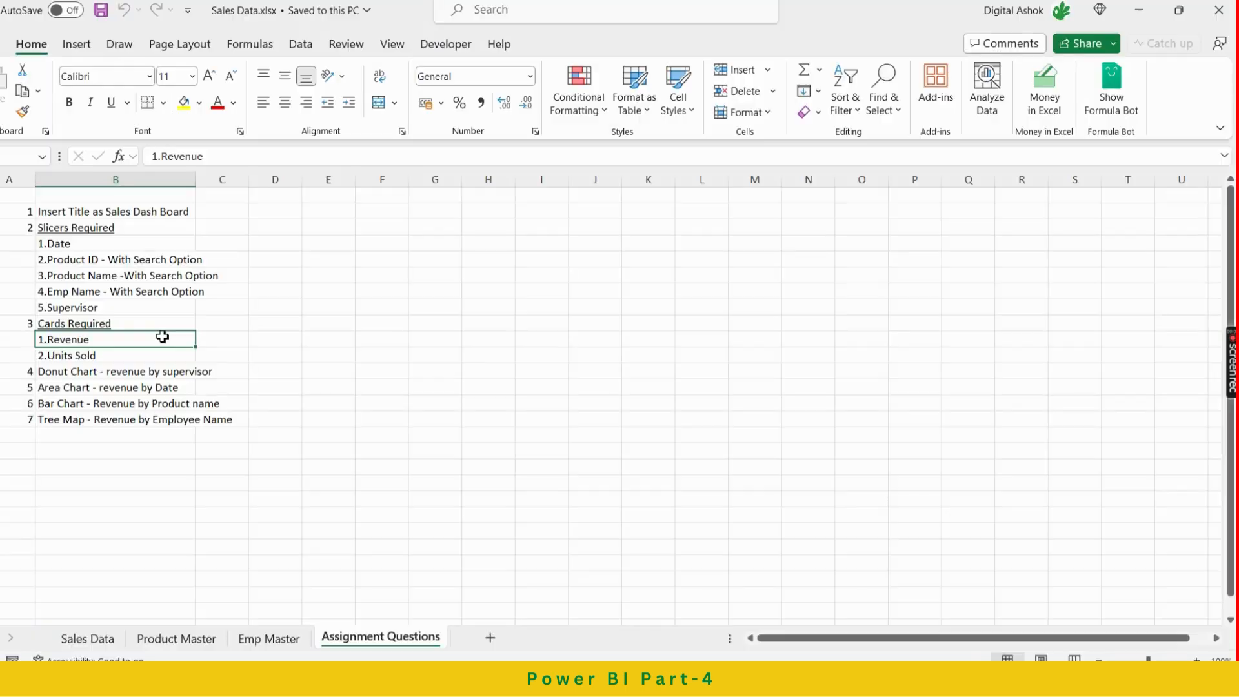
key(alt+Tab)
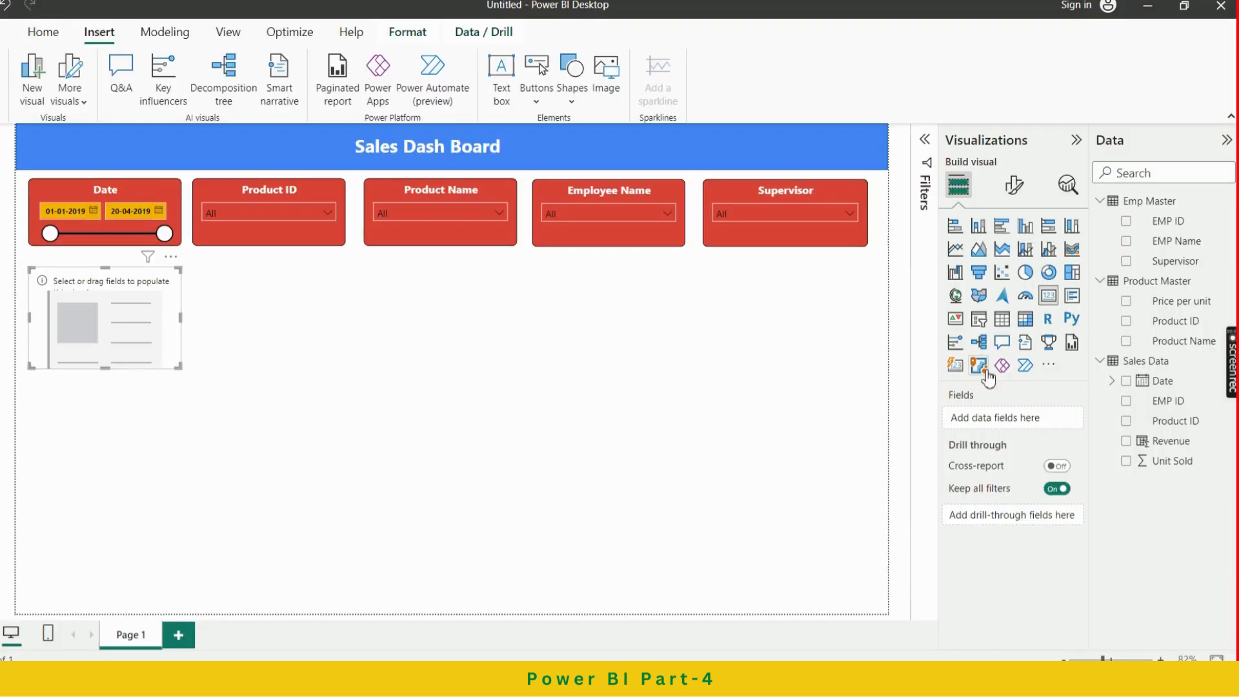
drag(1164, 445, 1016, 420)
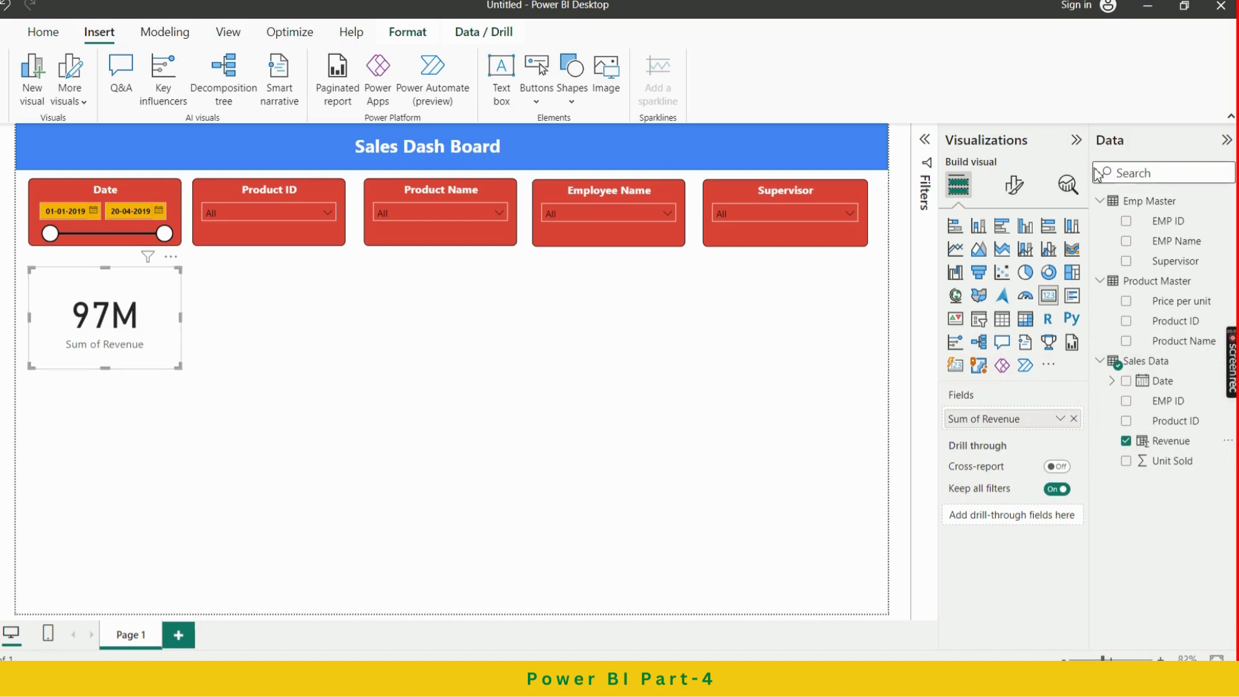
Set the color of the revenue card's category label to black
click(1019, 193)
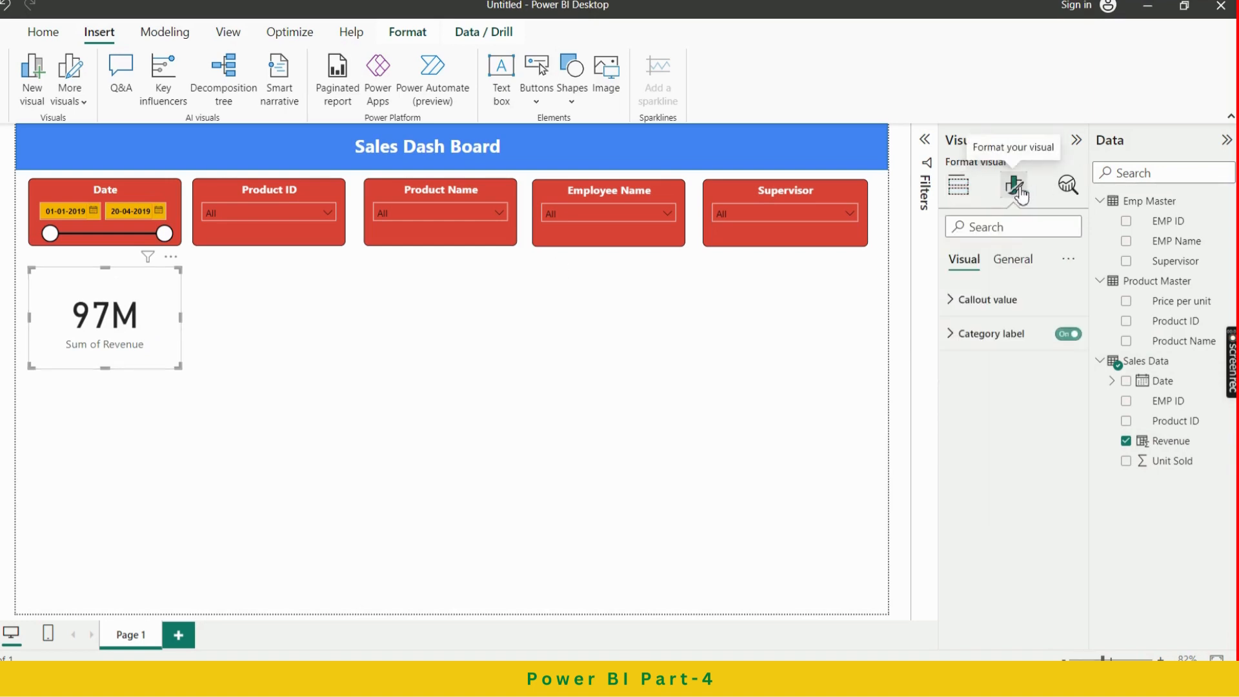
click(1024, 262)
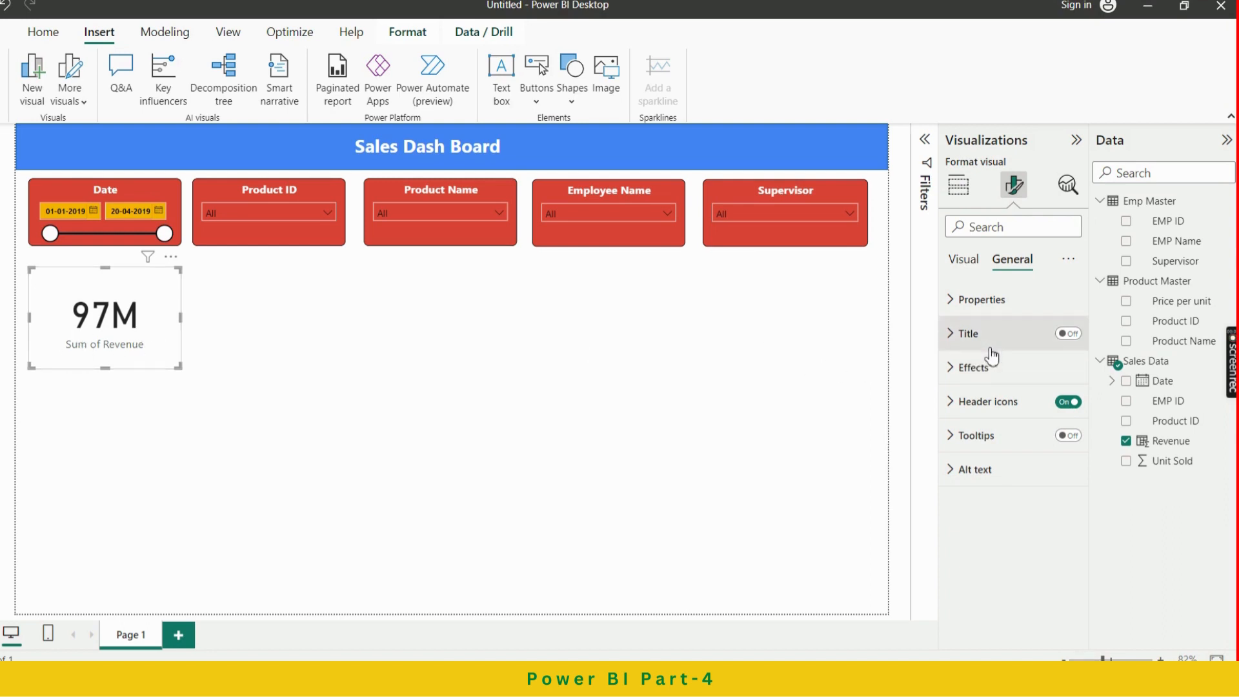
click(964, 261)
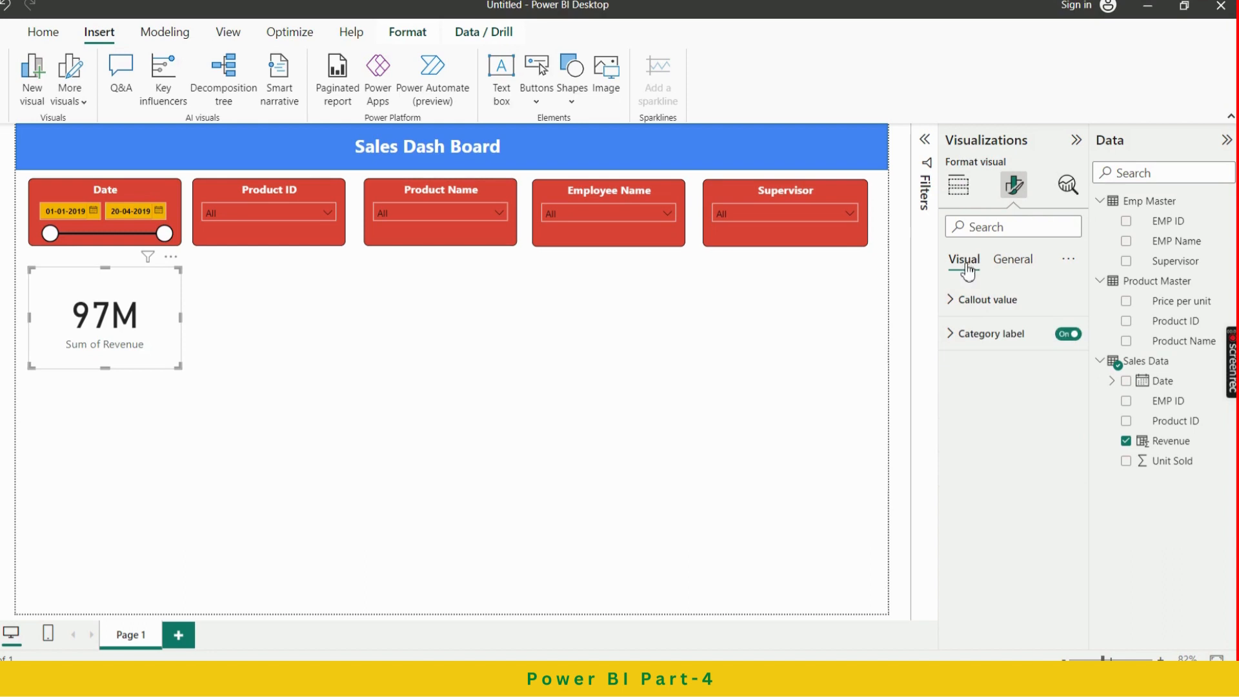
click(1002, 337)
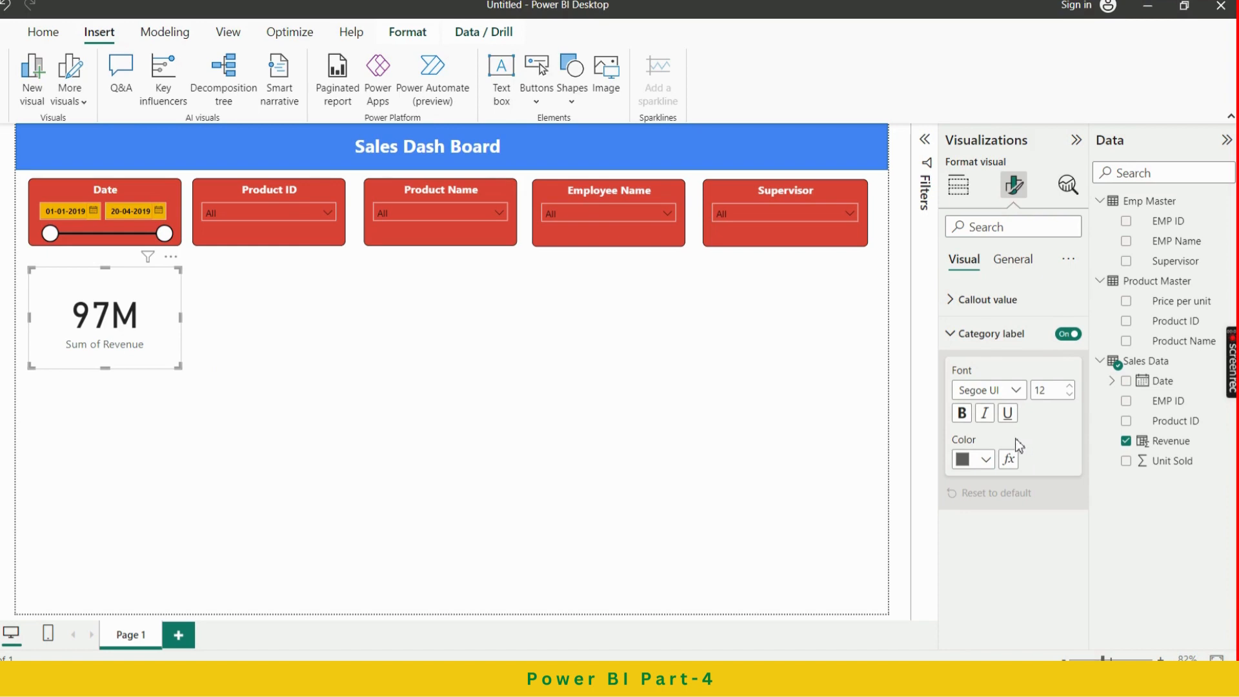
click(983, 459)
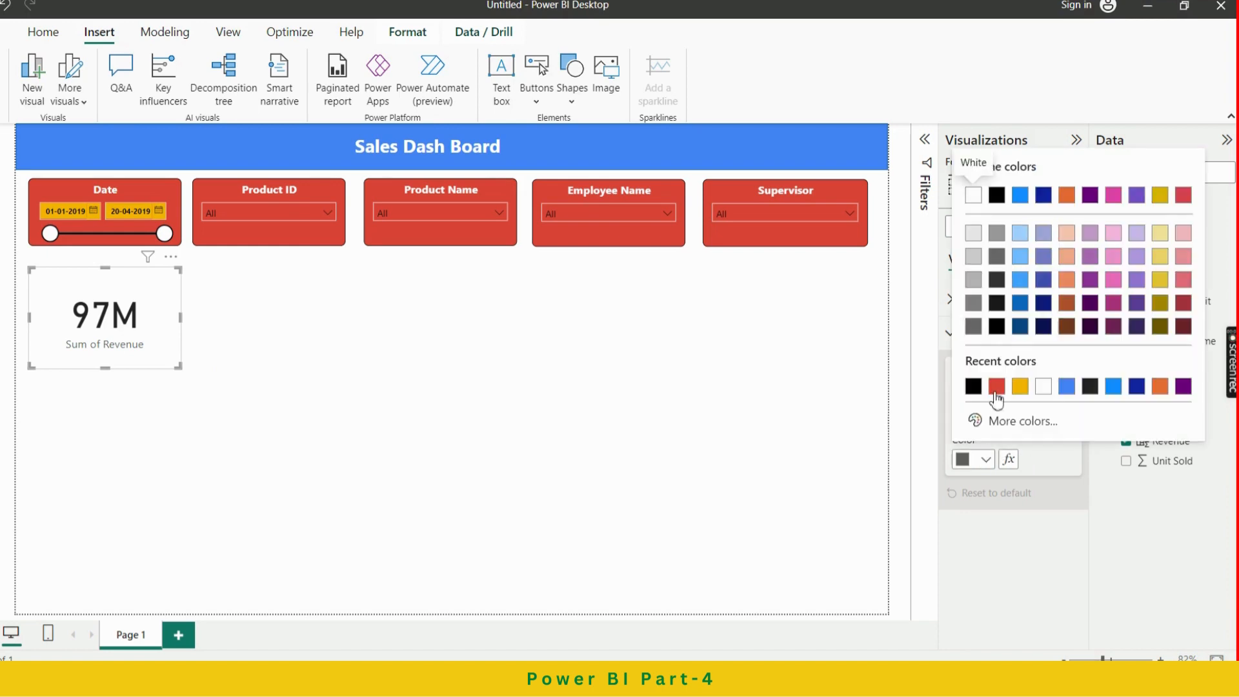
click(974, 386)
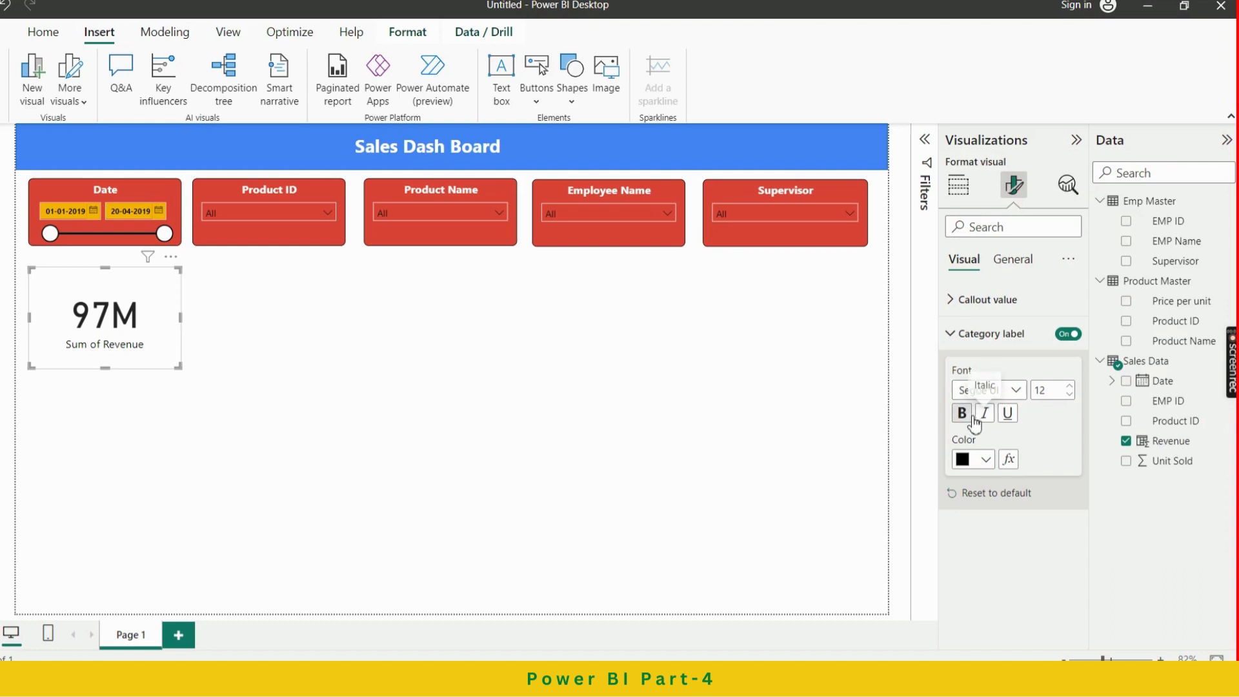
Change the revenue card's category label font to Segoe UI Bold, leaving the separate bold style off
click(962, 414)
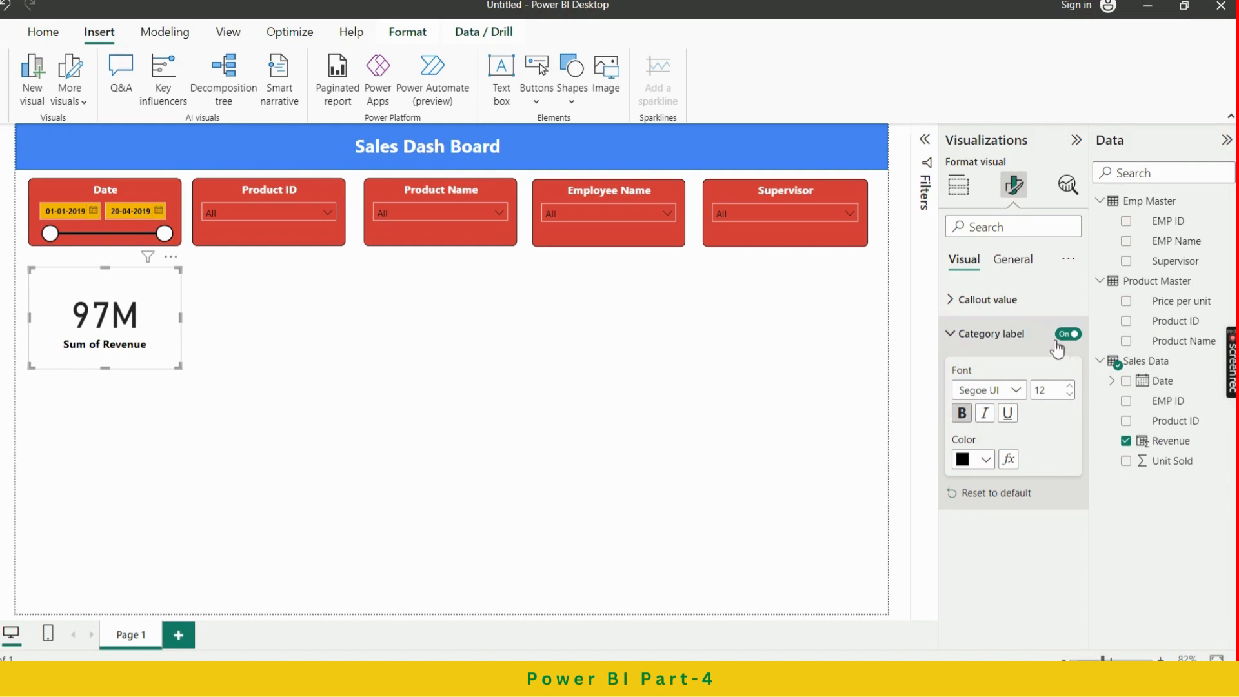
click(1019, 395)
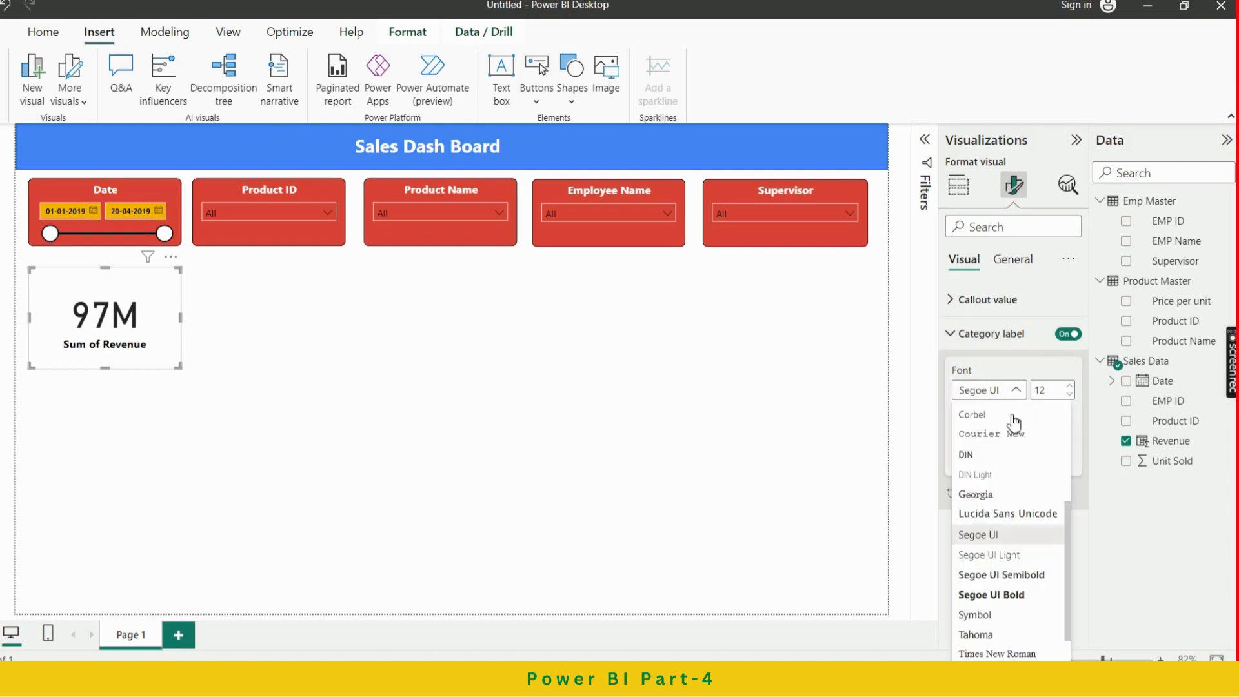
click(997, 591)
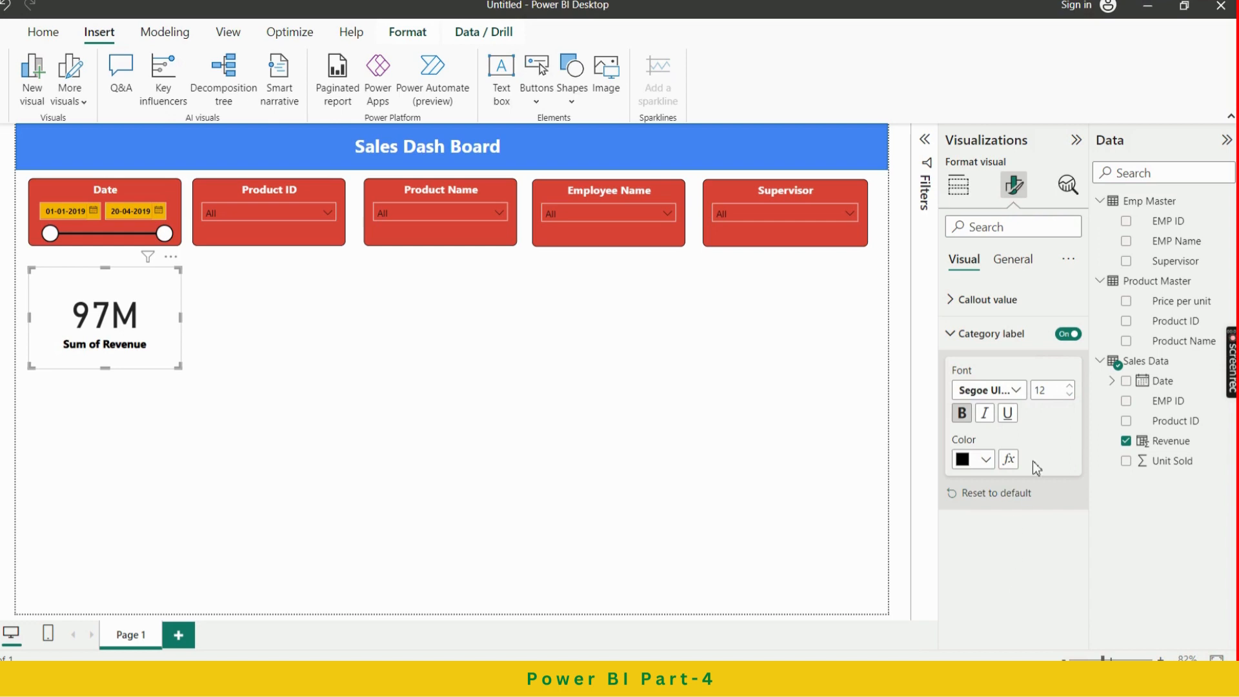
click(967, 417)
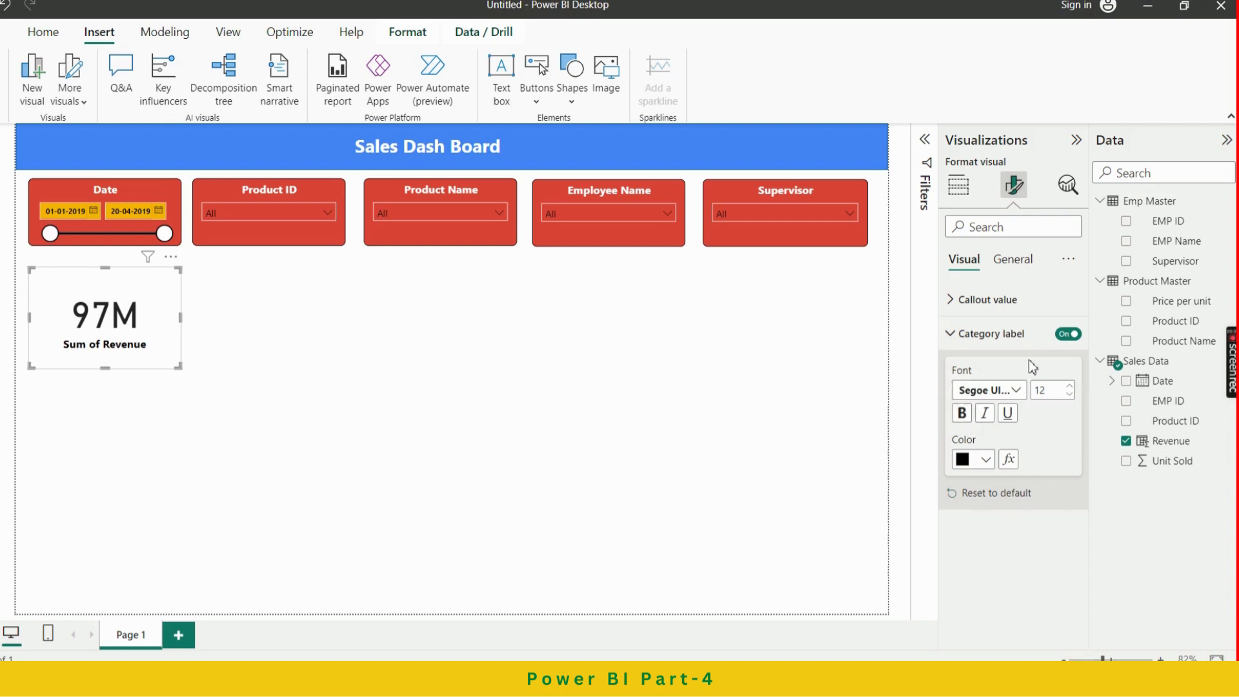
click(980, 344)
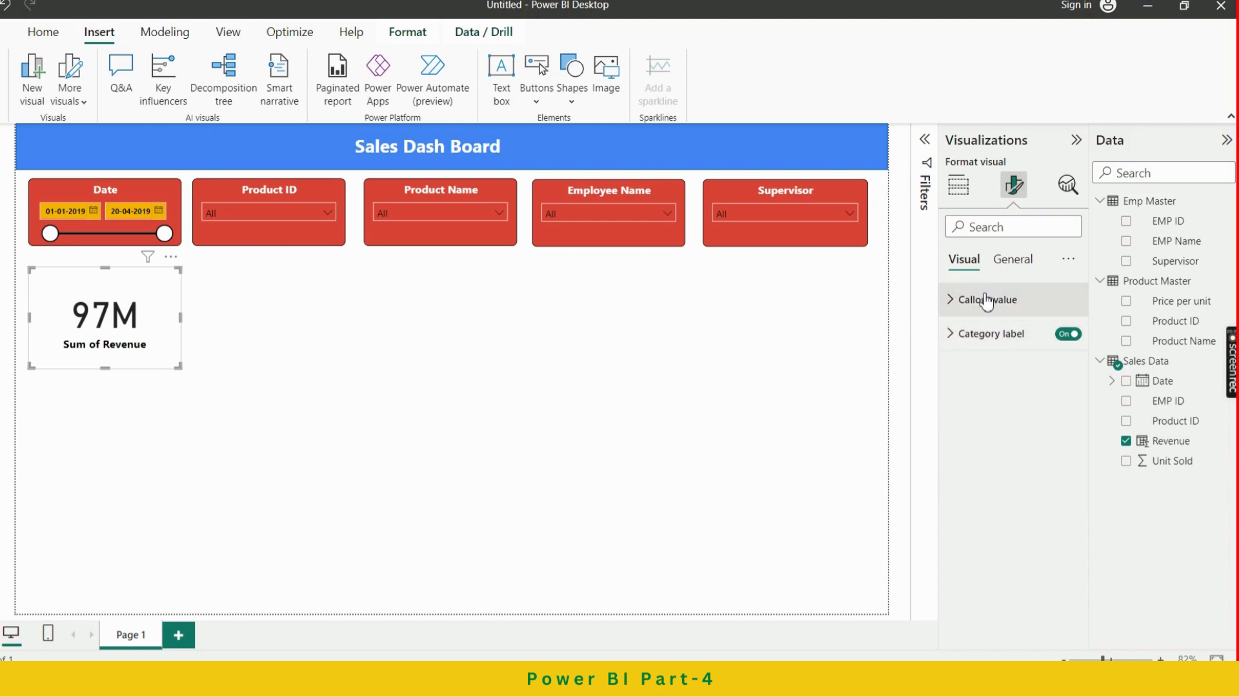
Set the revenue card's callout value to 2 decimal places
click(987, 301)
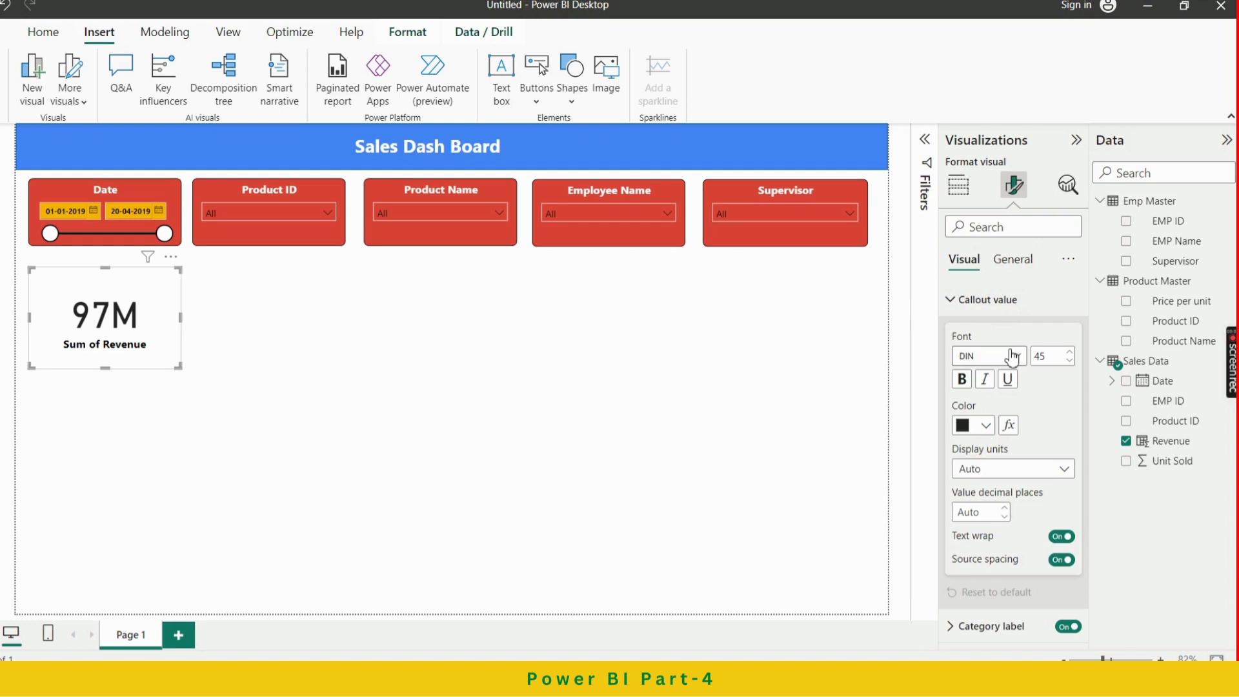
click(1066, 472)
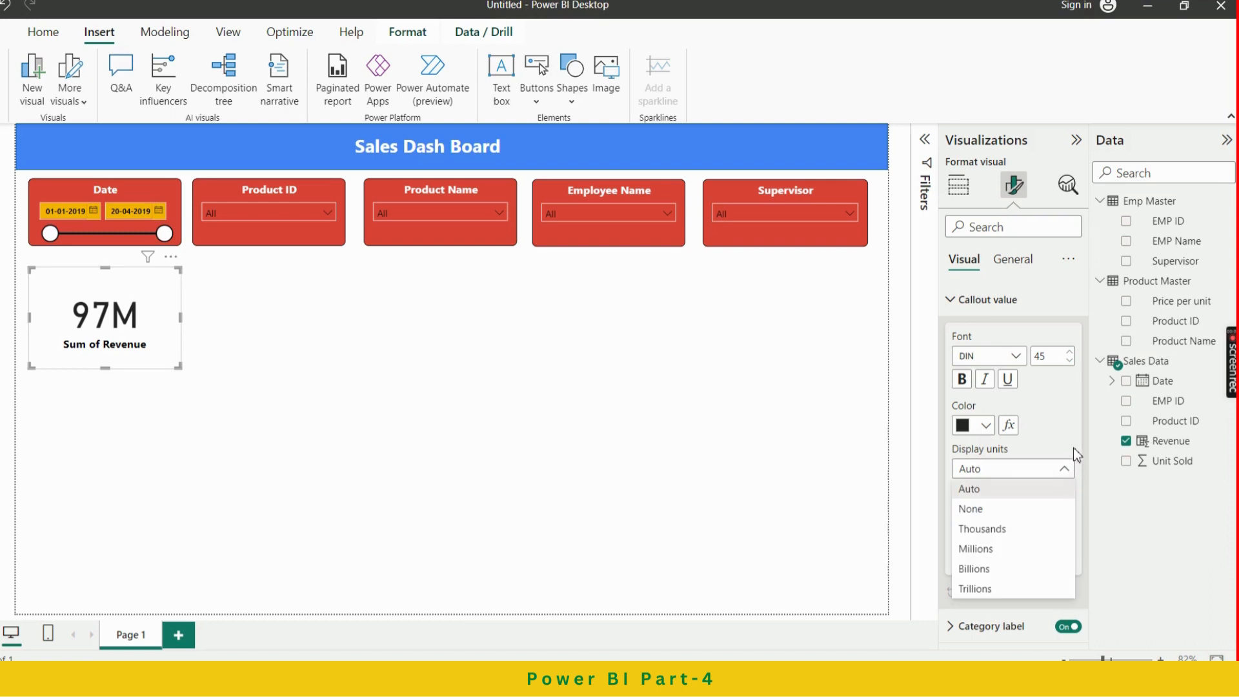
click(1056, 469)
click(1007, 508)
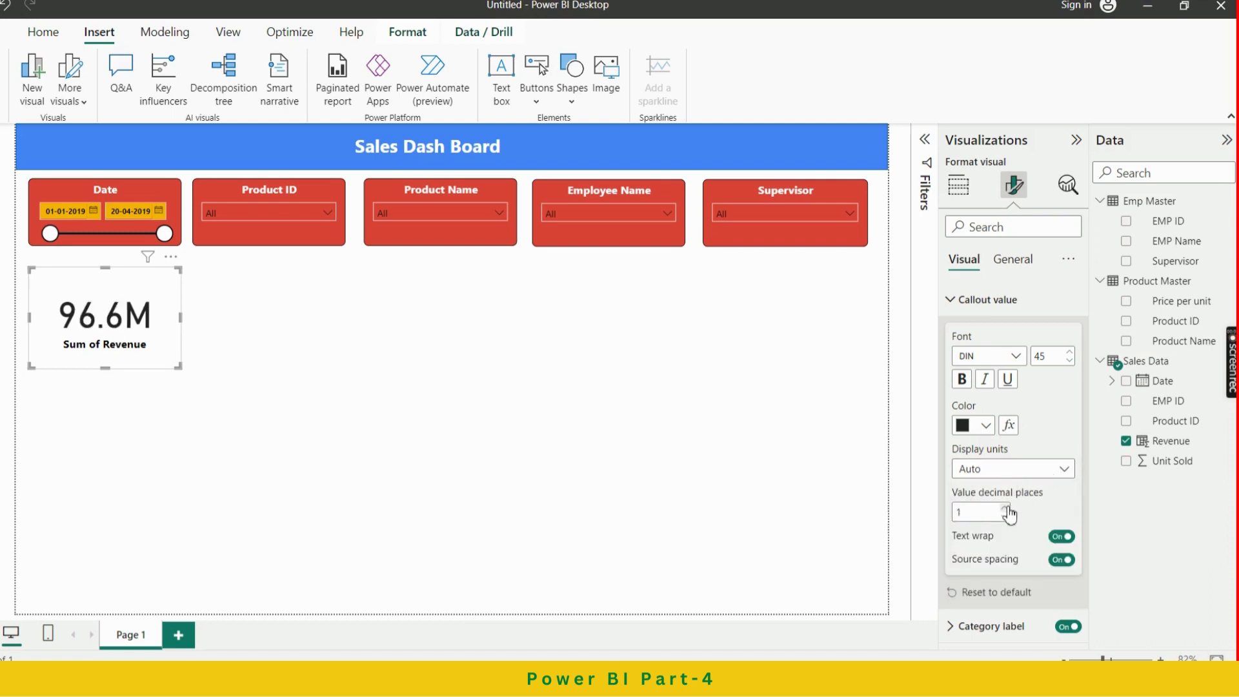
click(1007, 508)
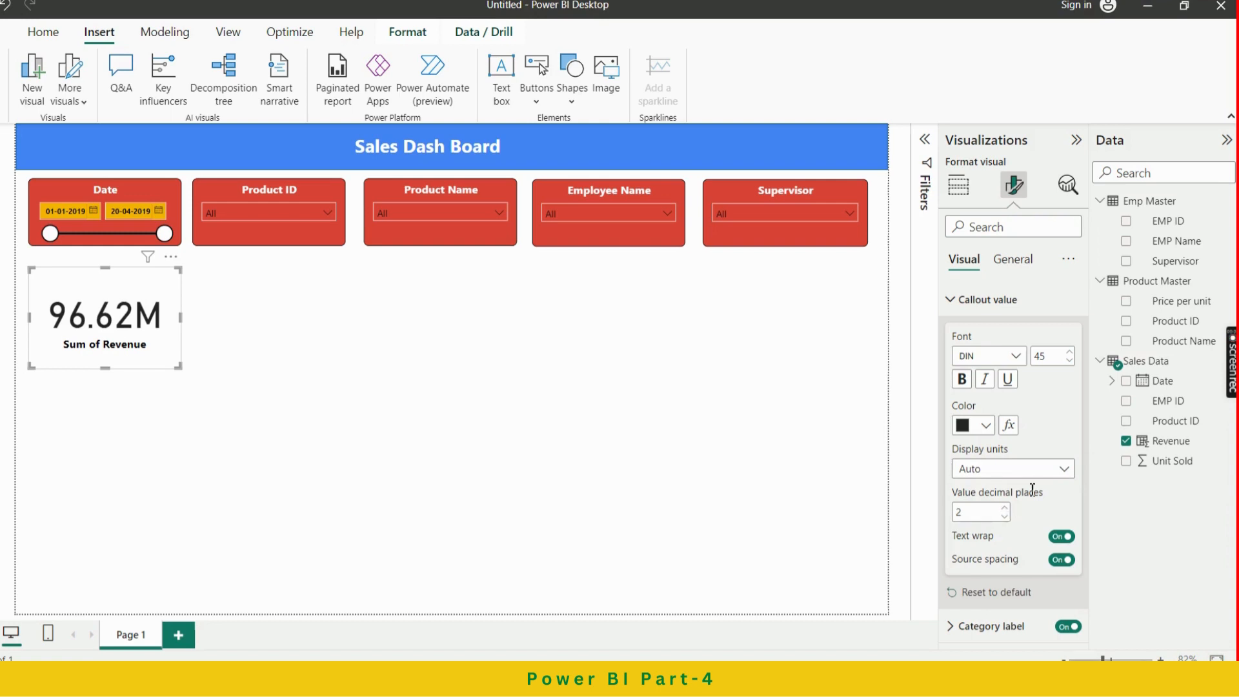
Try Thousands as the callout value's display units, and settle on Millions
click(1065, 474)
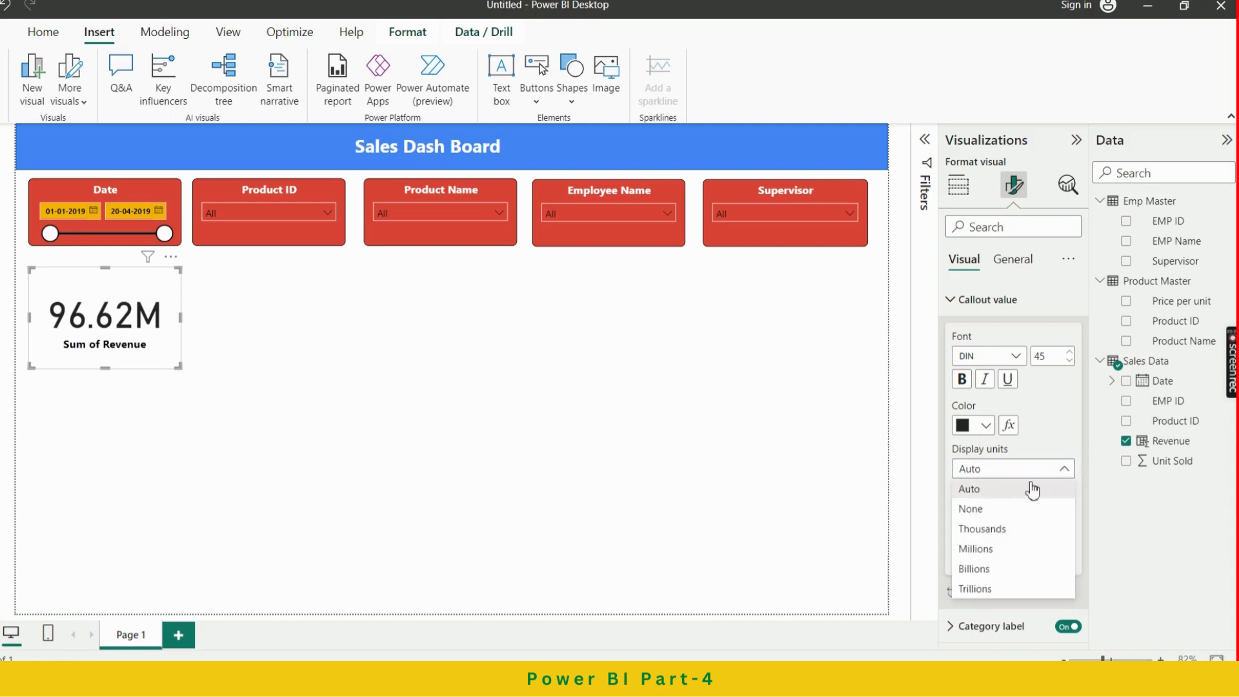
click(1002, 528)
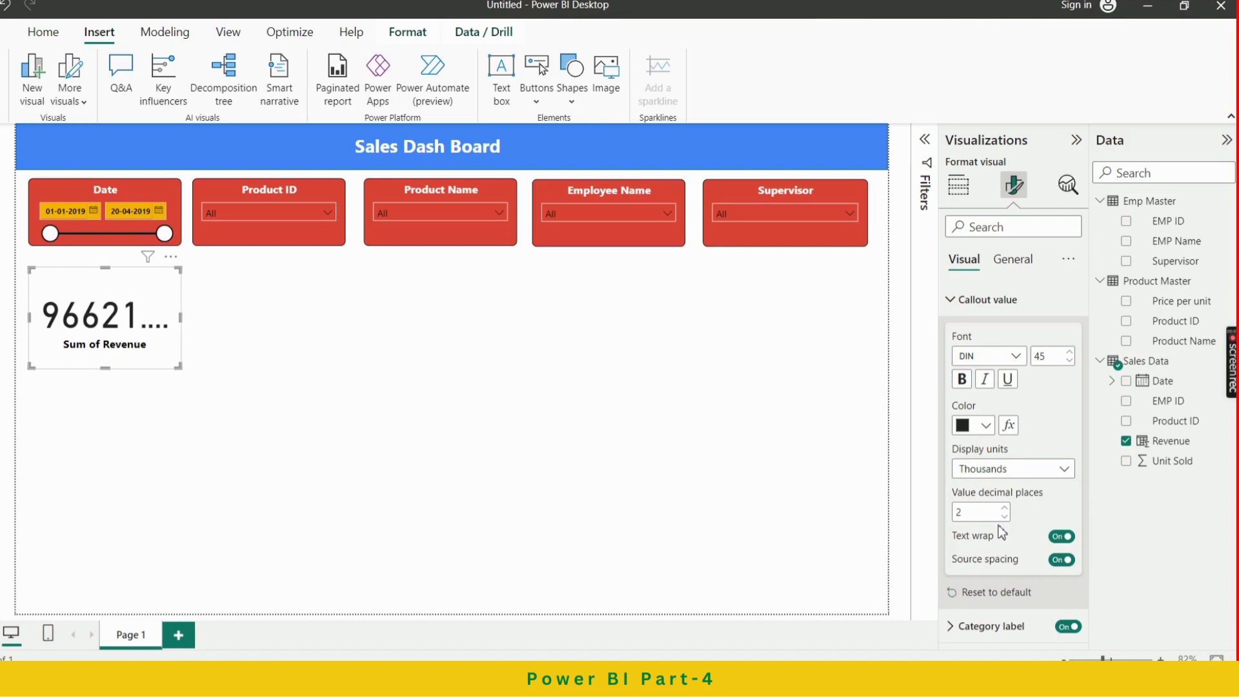
click(1065, 471)
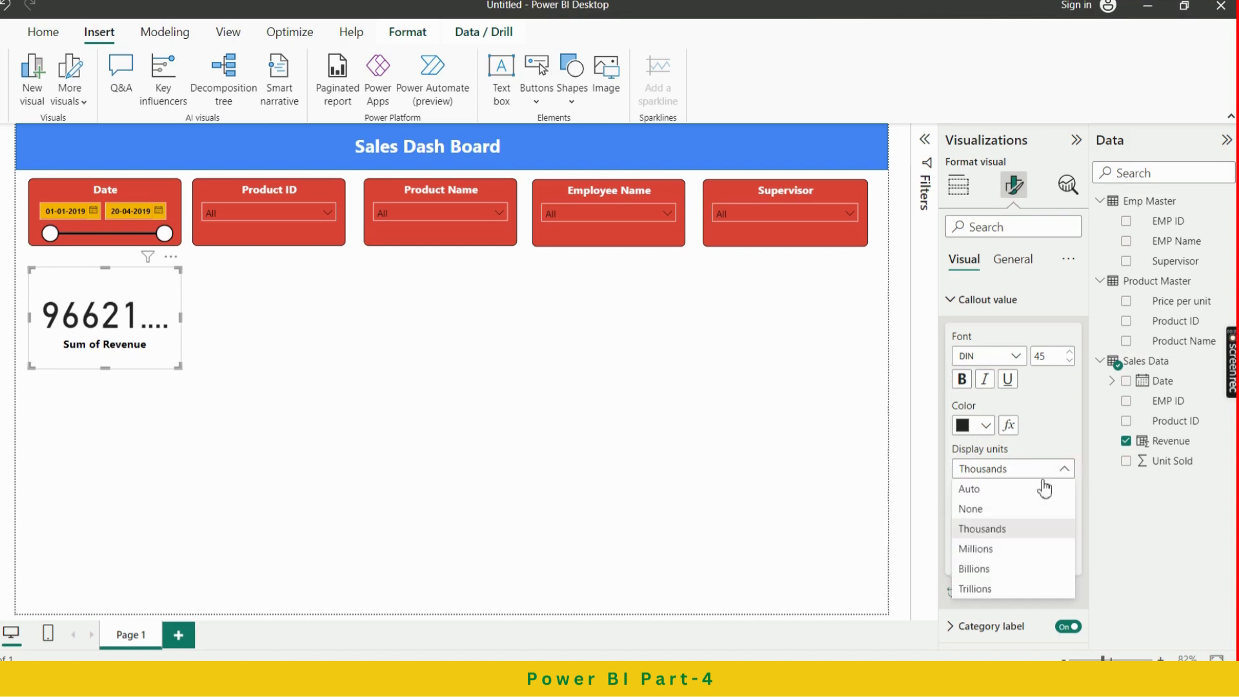
click(994, 548)
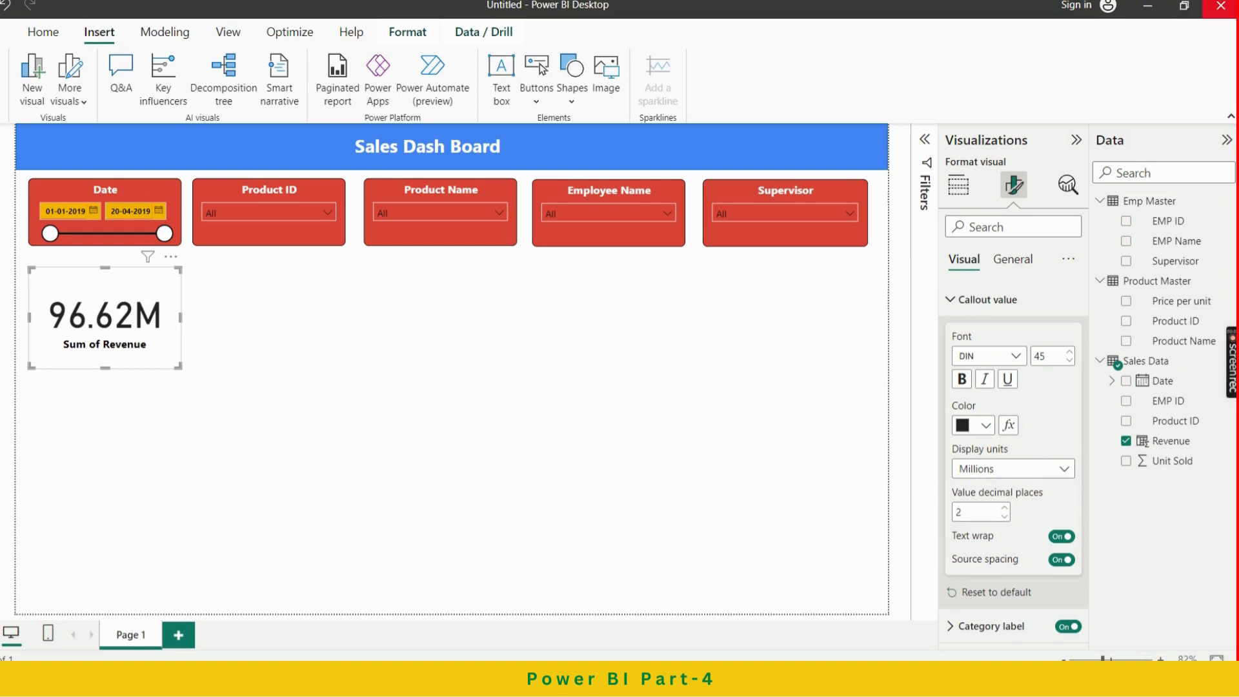
Set the color of the revenue card's callout value to black
click(987, 426)
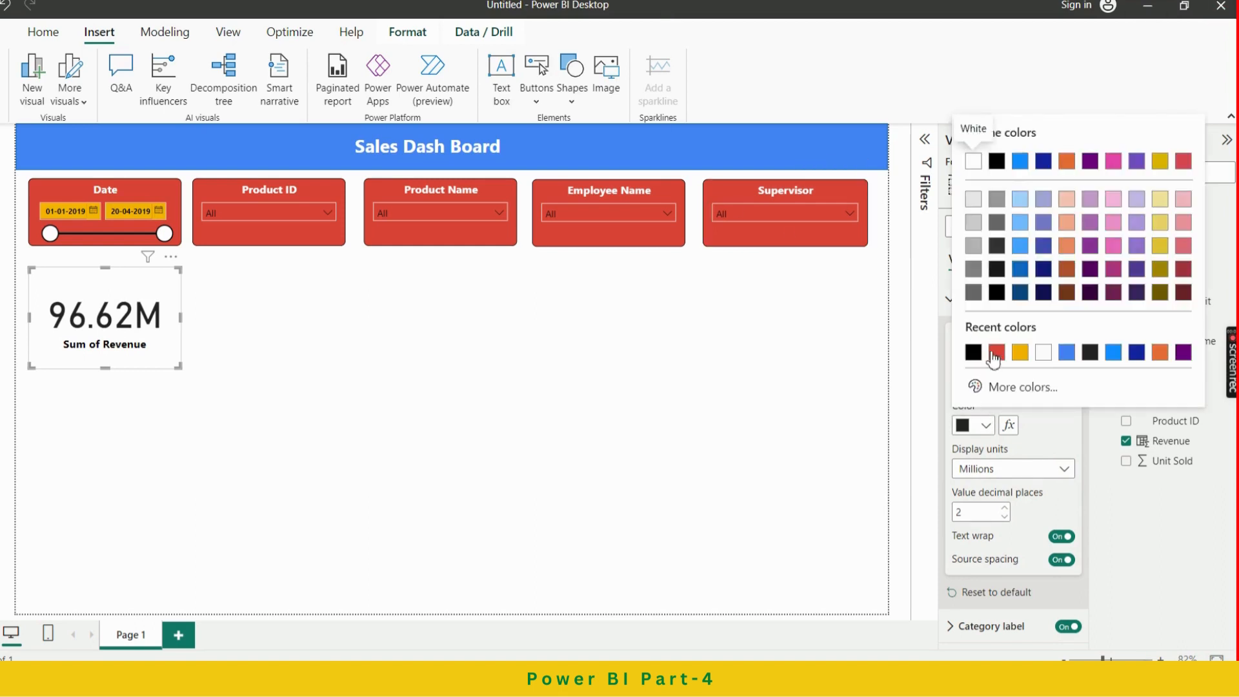
click(973, 351)
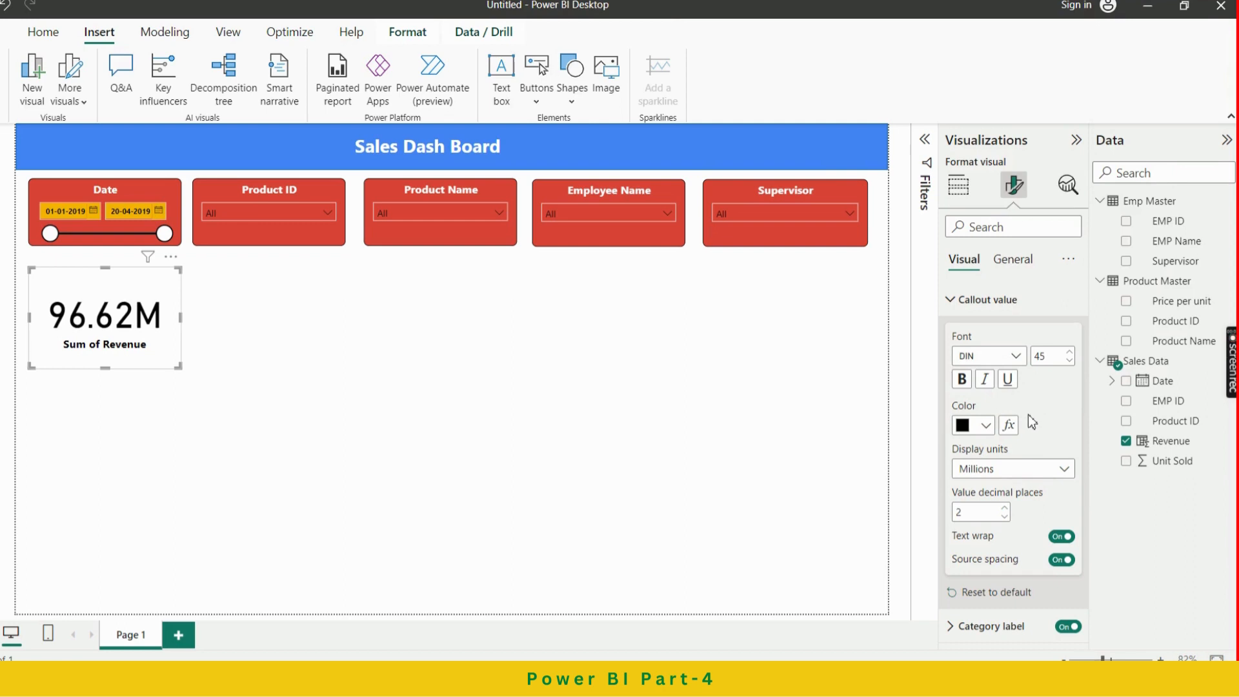
click(968, 301)
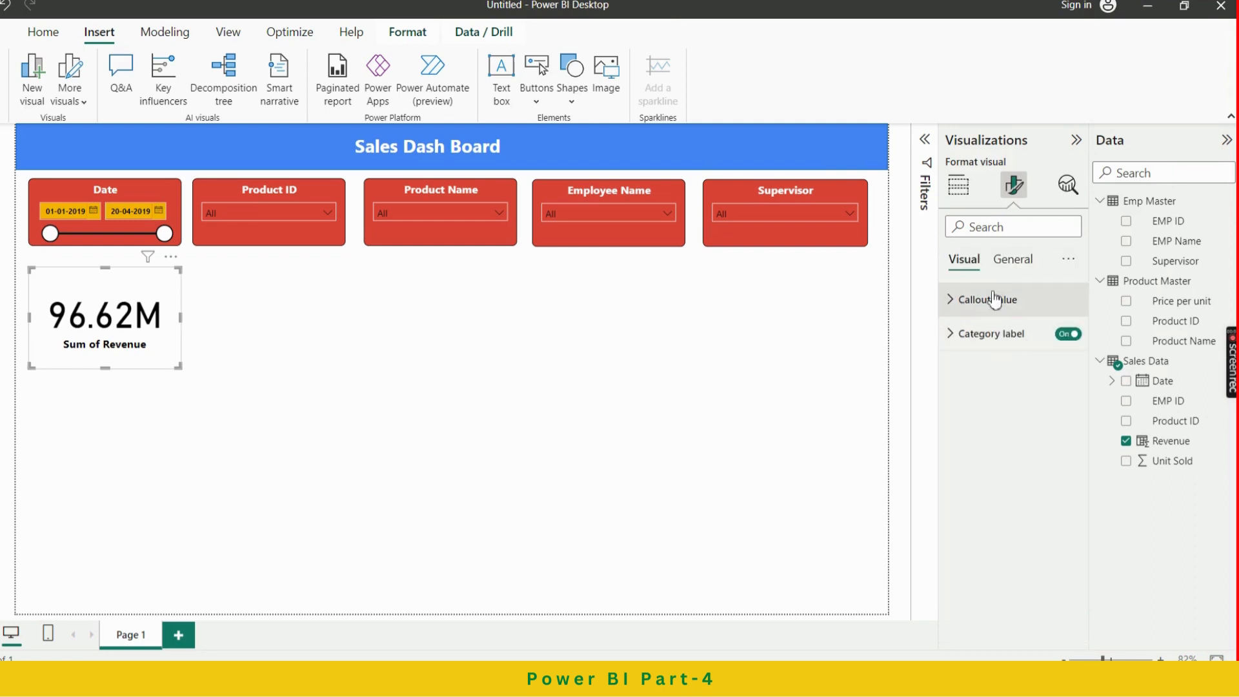
Open the revenue card's background settings, then copy the green hex code #0f9d58 from the color-hex palette page in the browser and return to Power BI
click(1012, 260)
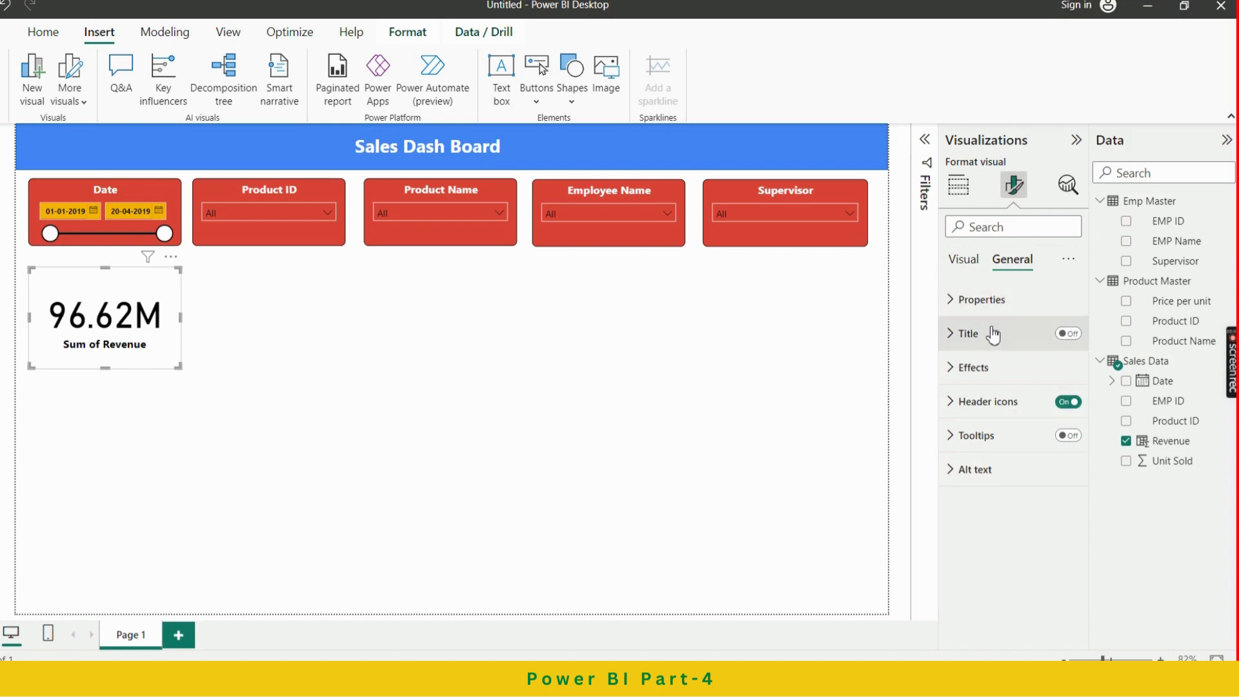
click(974, 370)
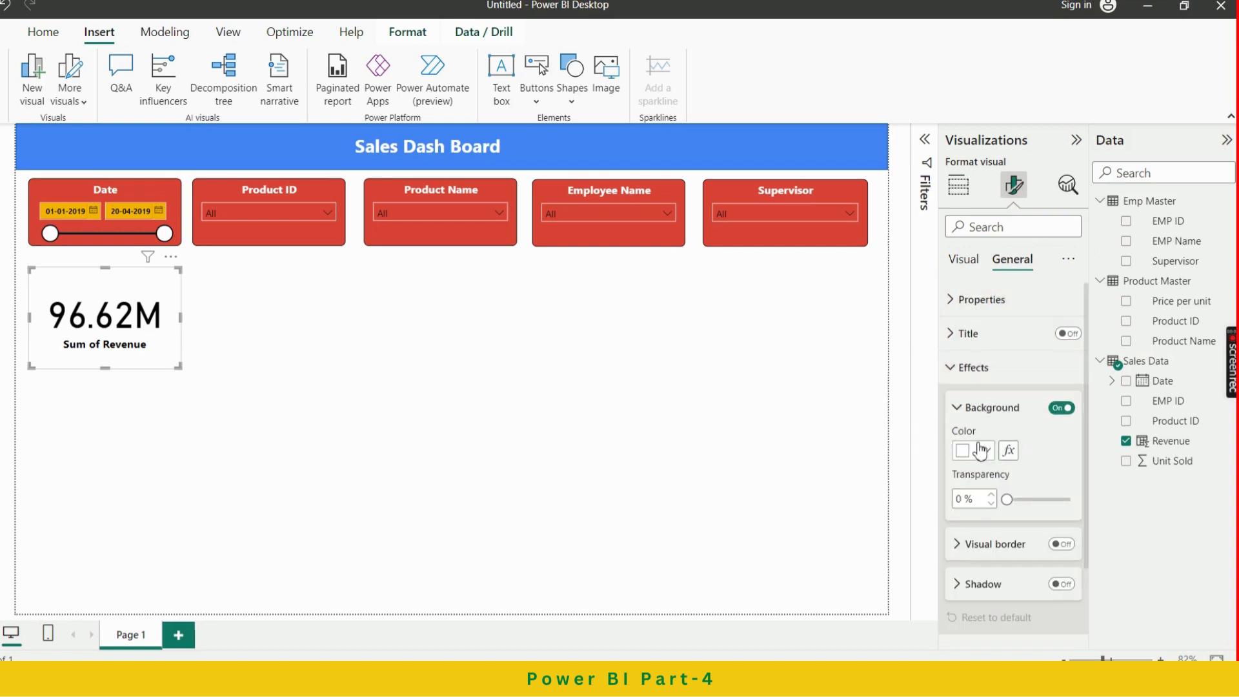
key(alt+Tab)
key(alt+Tab)
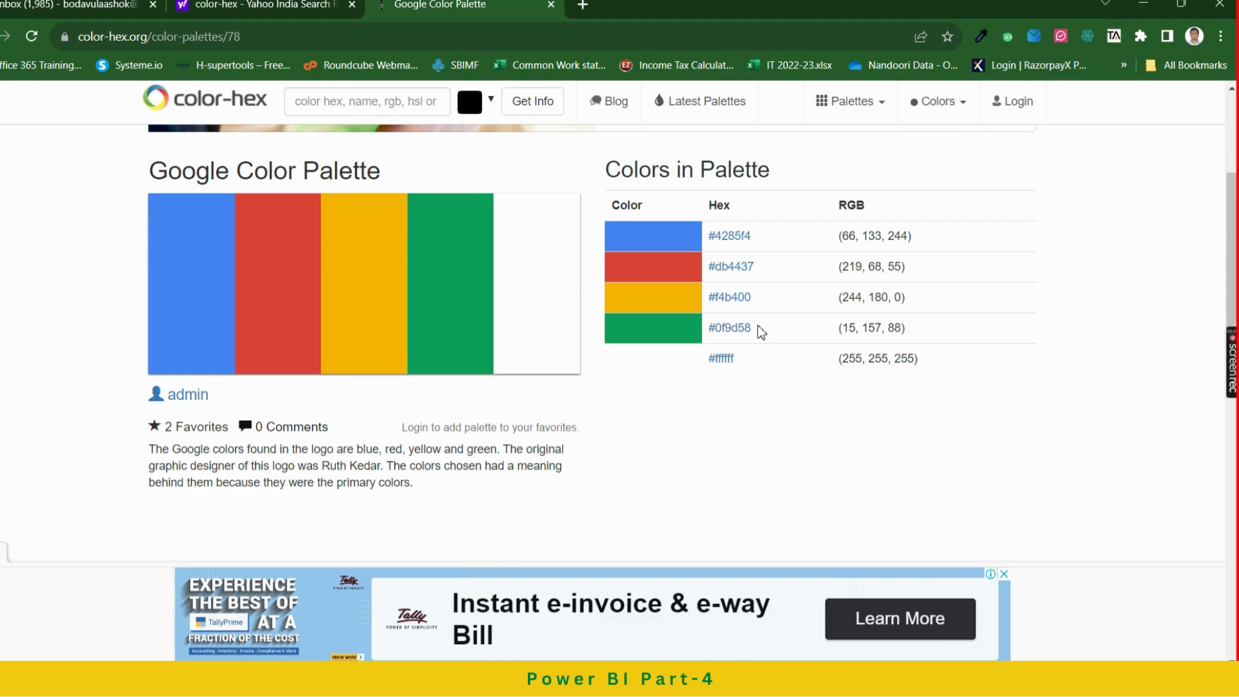
drag(758, 327, 695, 328)
key(ctrl+c)
key(alt+Tab)
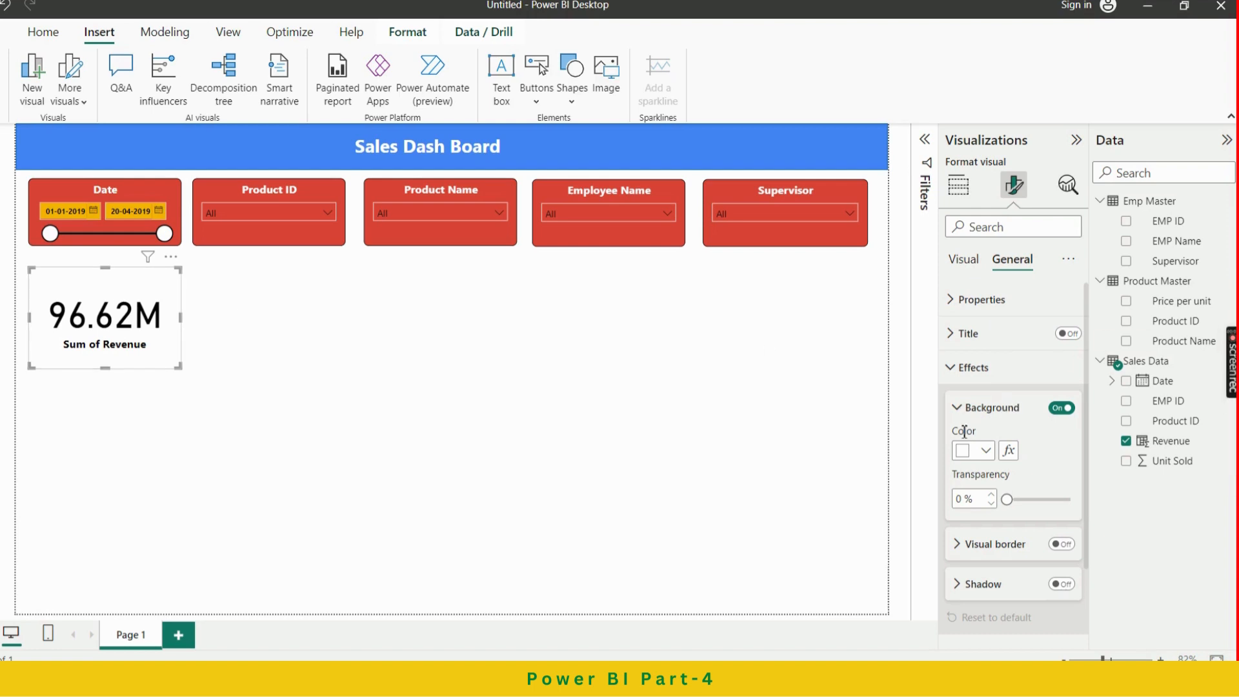
Open the custom color picker for the card background, try pasting the copied hex code, and recheck the code on the browser's palette page
click(981, 451)
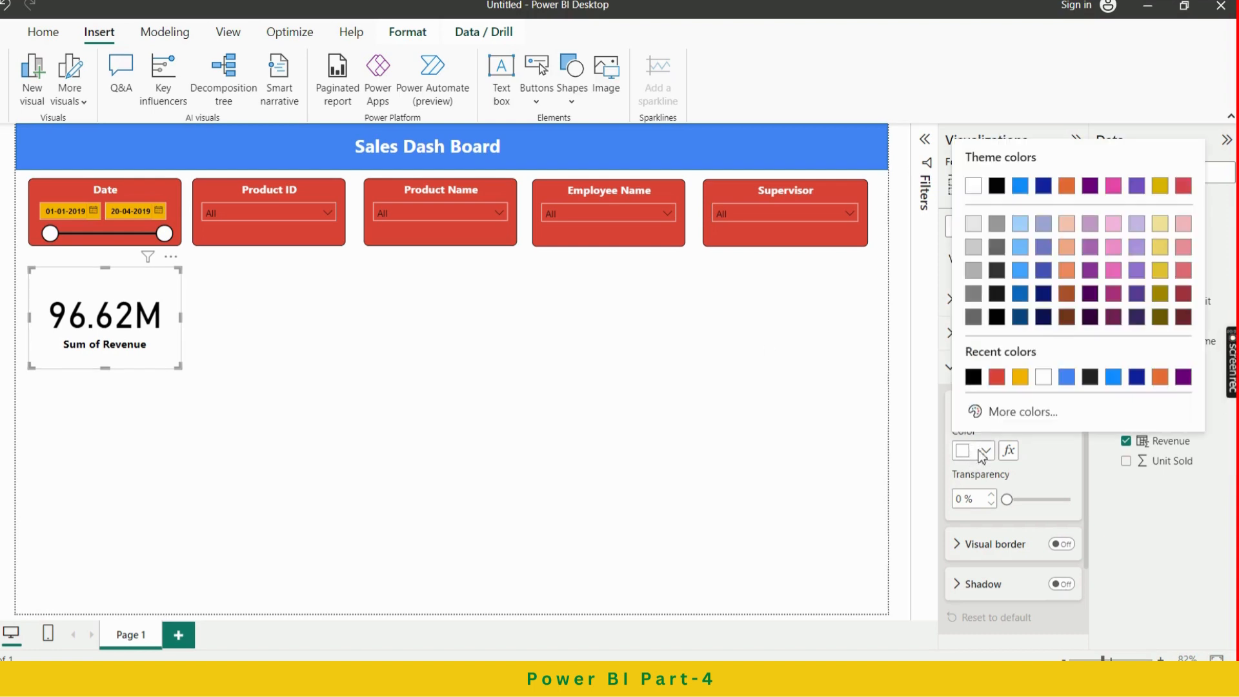
click(1001, 413)
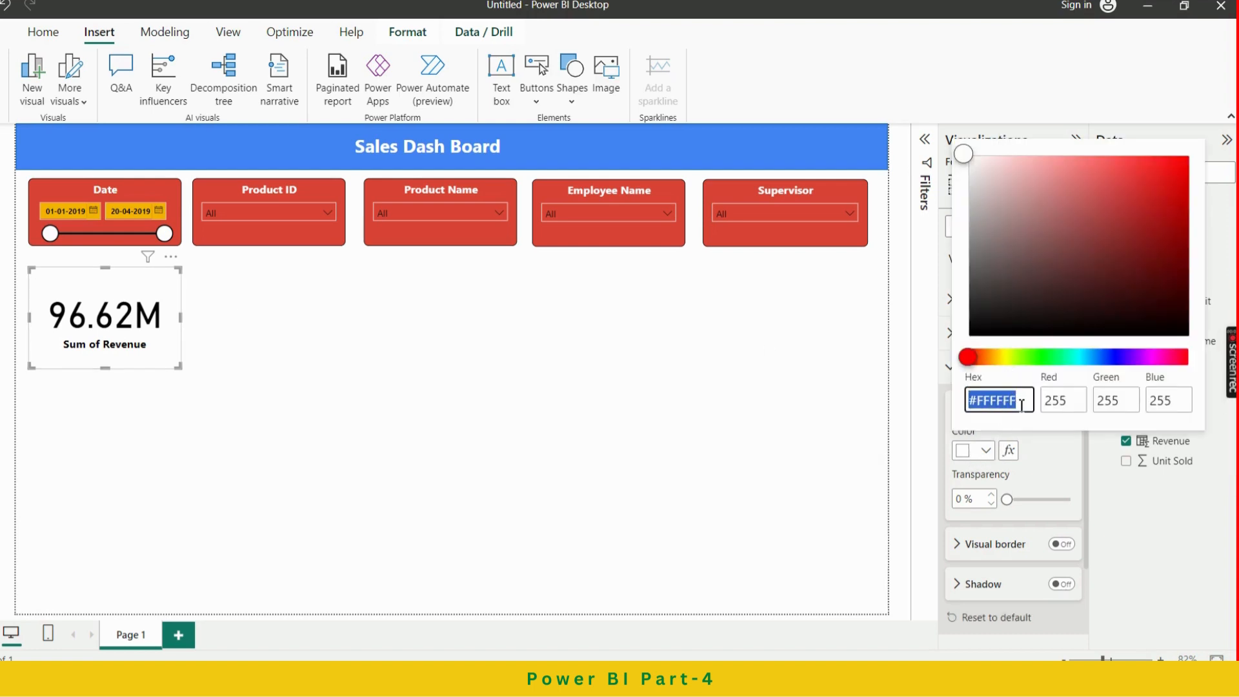
key(ctrl+v)
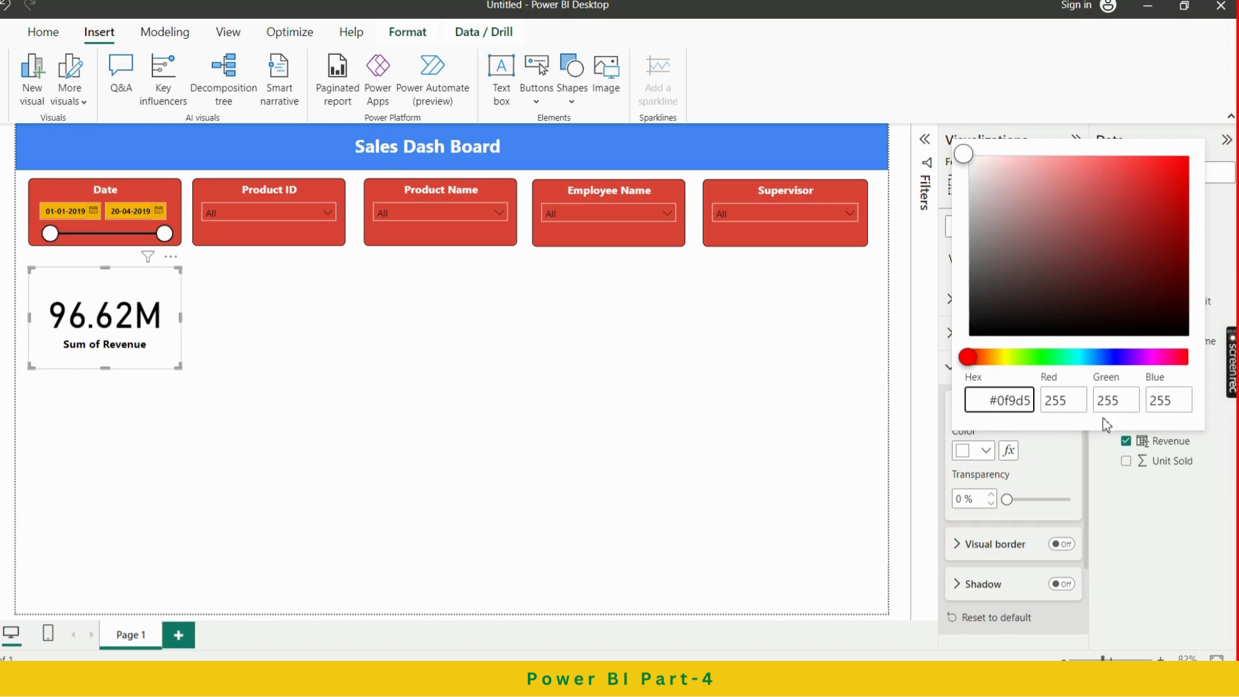
key(alt+Tab)
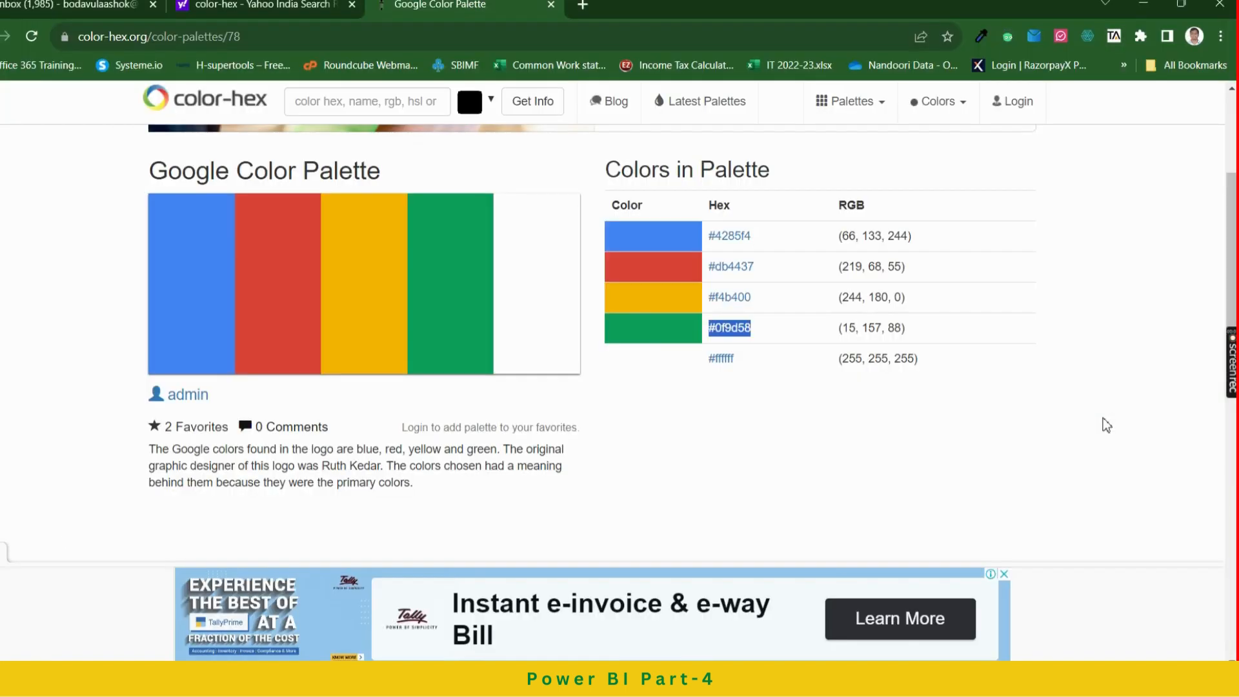
key(alt+Tab)
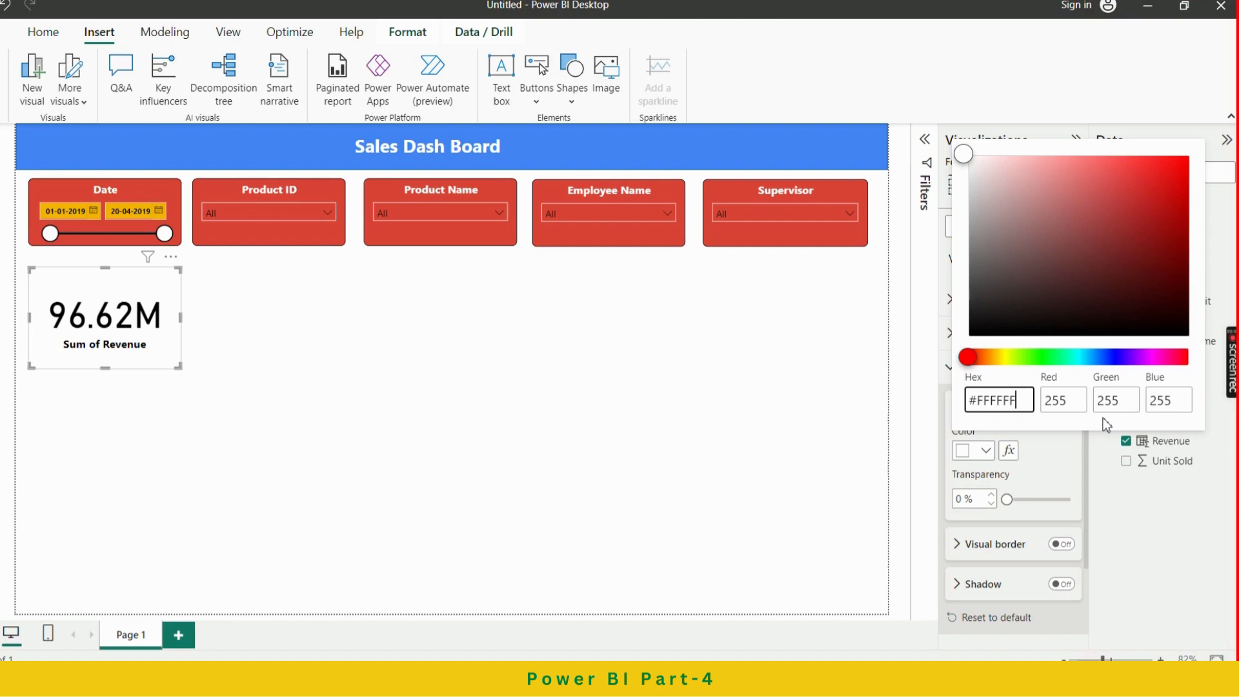
Set the revenue card's background color to hex #0F9D58 and move the card up slightly, closer to the Date slicer
key(BackSpace)
key(ctrl+a)
key(BackSpace)
text(#0f9d5)
key(BackSpace)
text(58)
key(Left)
key(Home)
text(#)
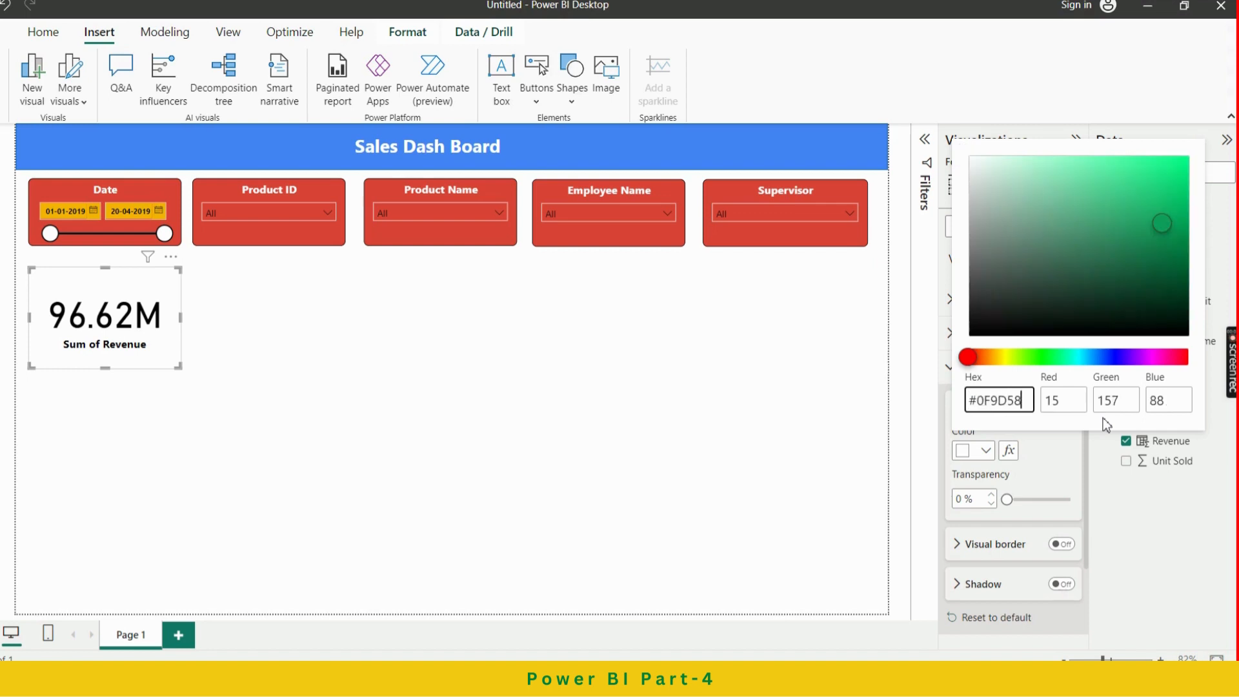
key(BackSpace)
key(BackSpace)
key(BackSpace)
key(BackSpace)
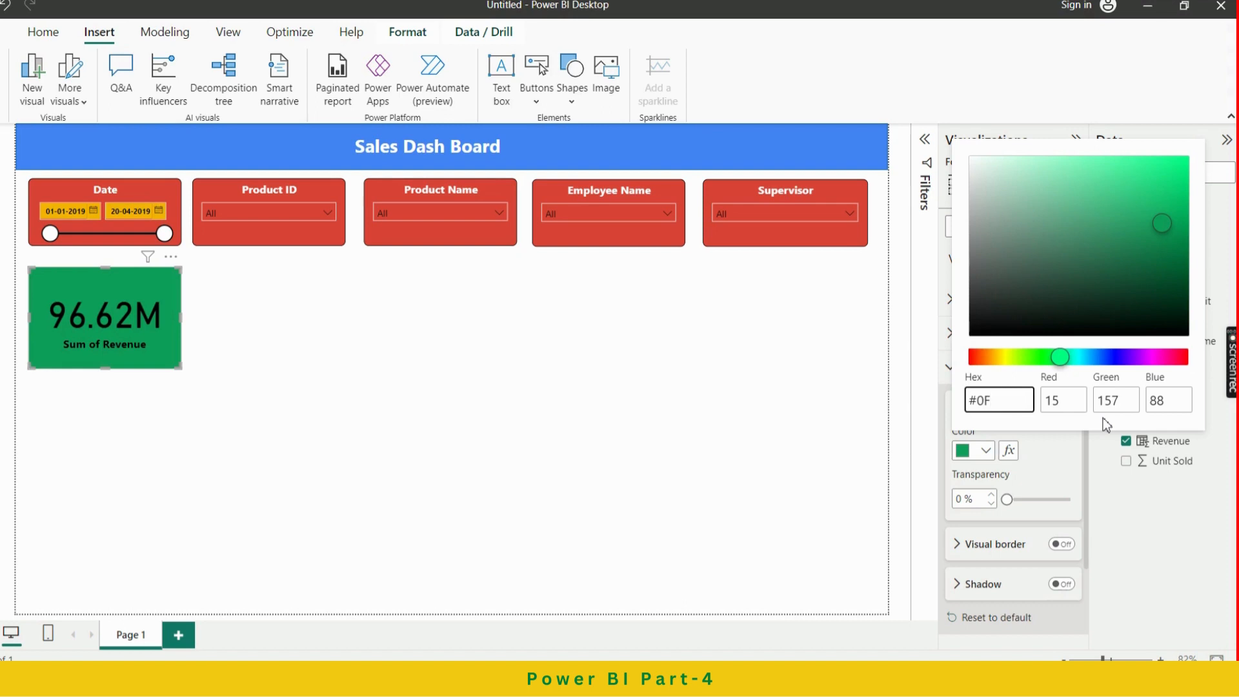
text(9d58)
click(372, 352)
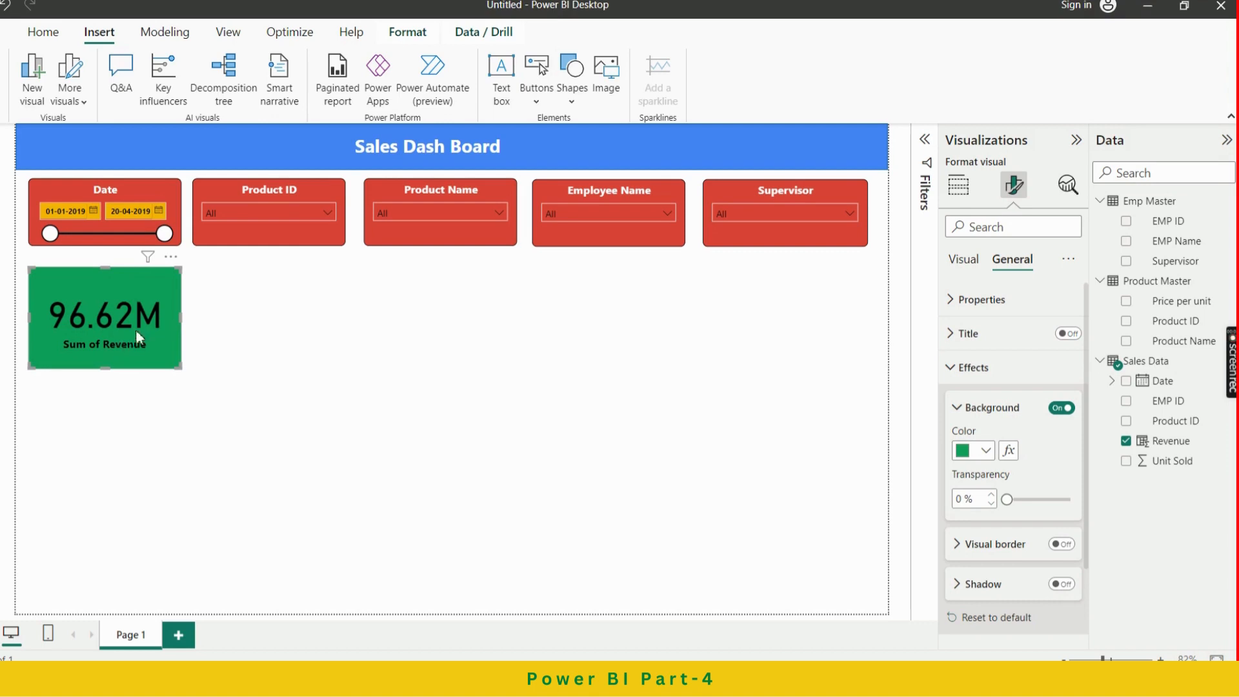
drag(129, 275, 130, 266)
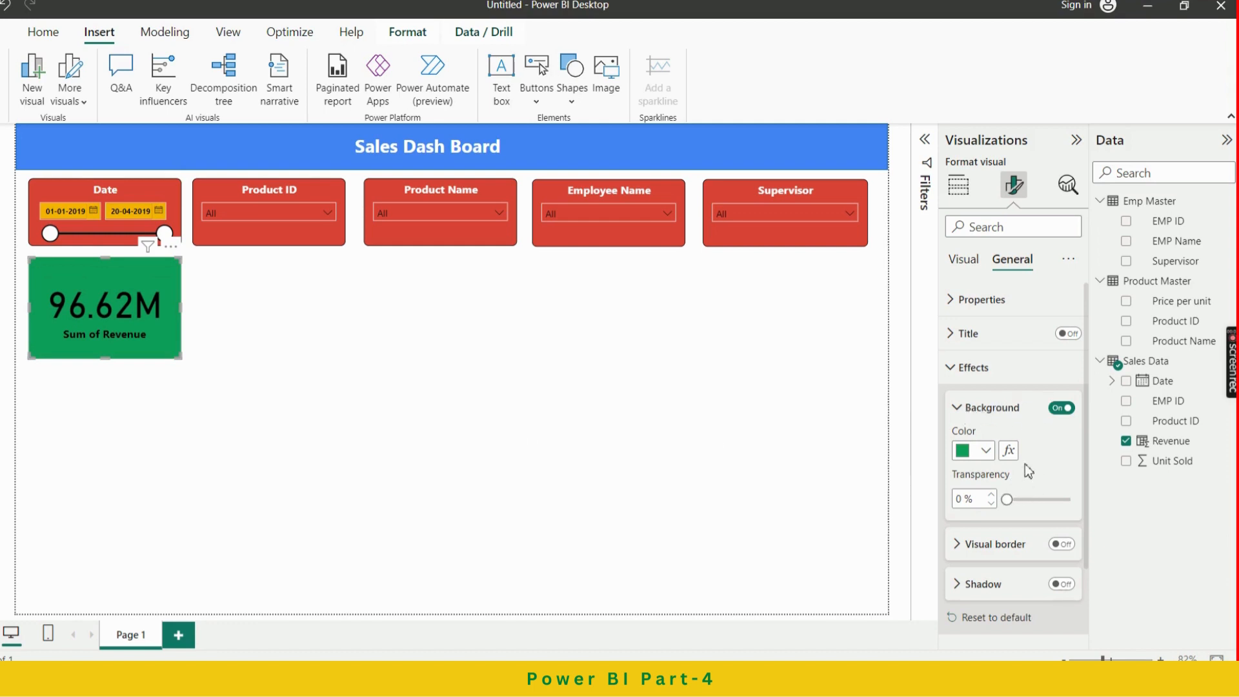
Turn on the revenue card's visual border, color it black, and slightly round its corners
scroll(1026, 463, down, 3)
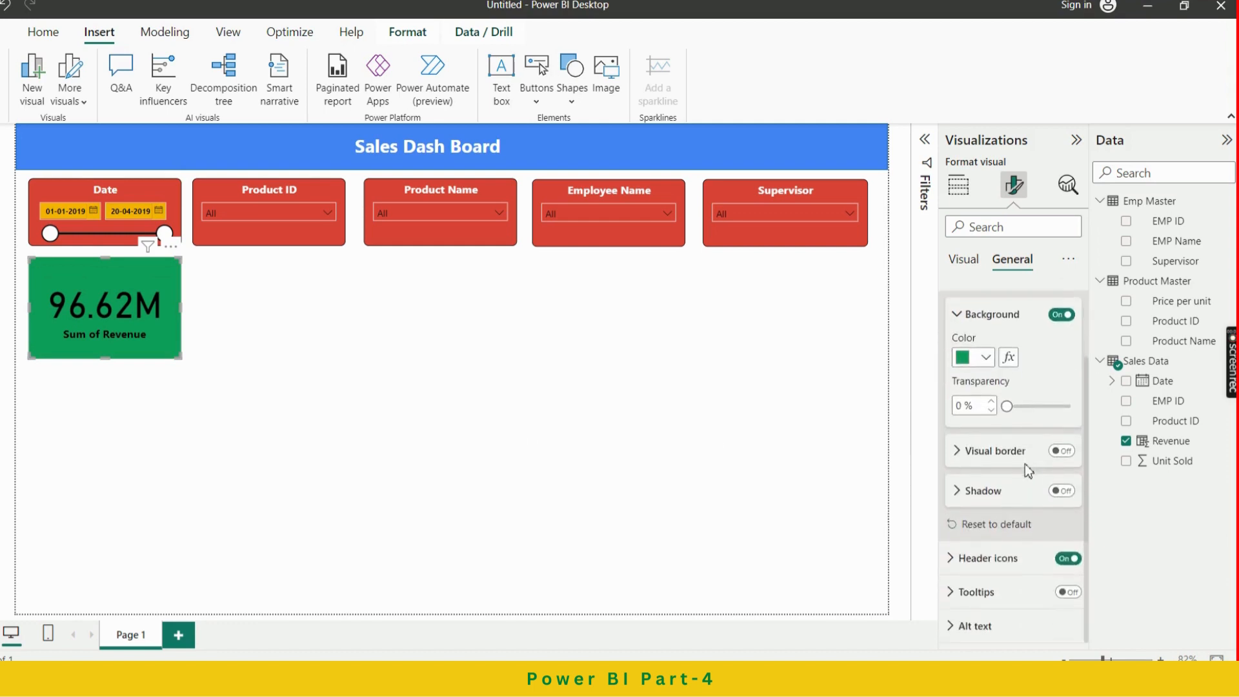
click(987, 456)
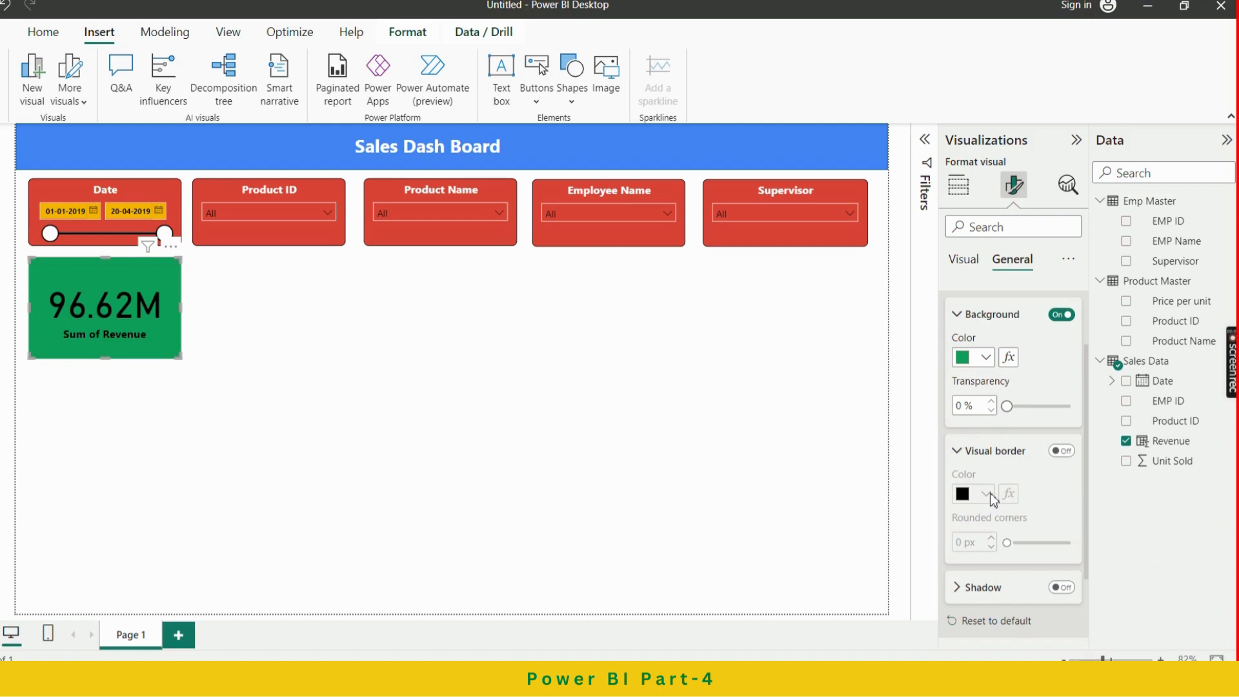
click(1062, 452)
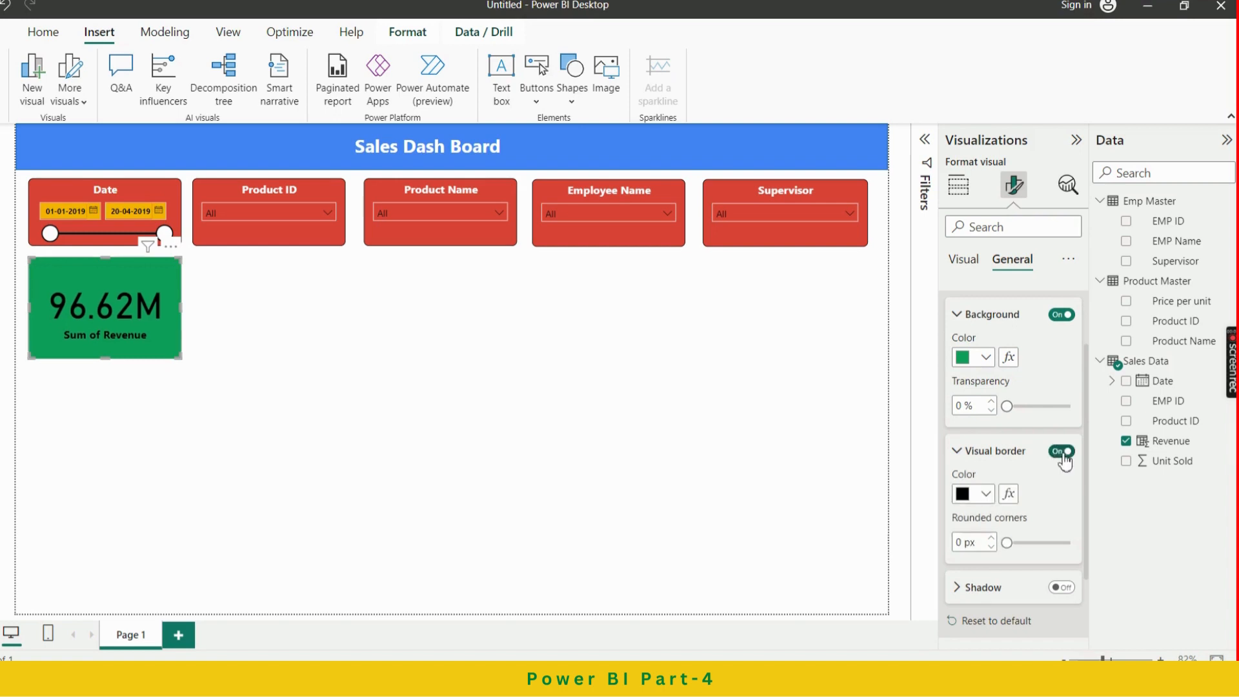
click(986, 494)
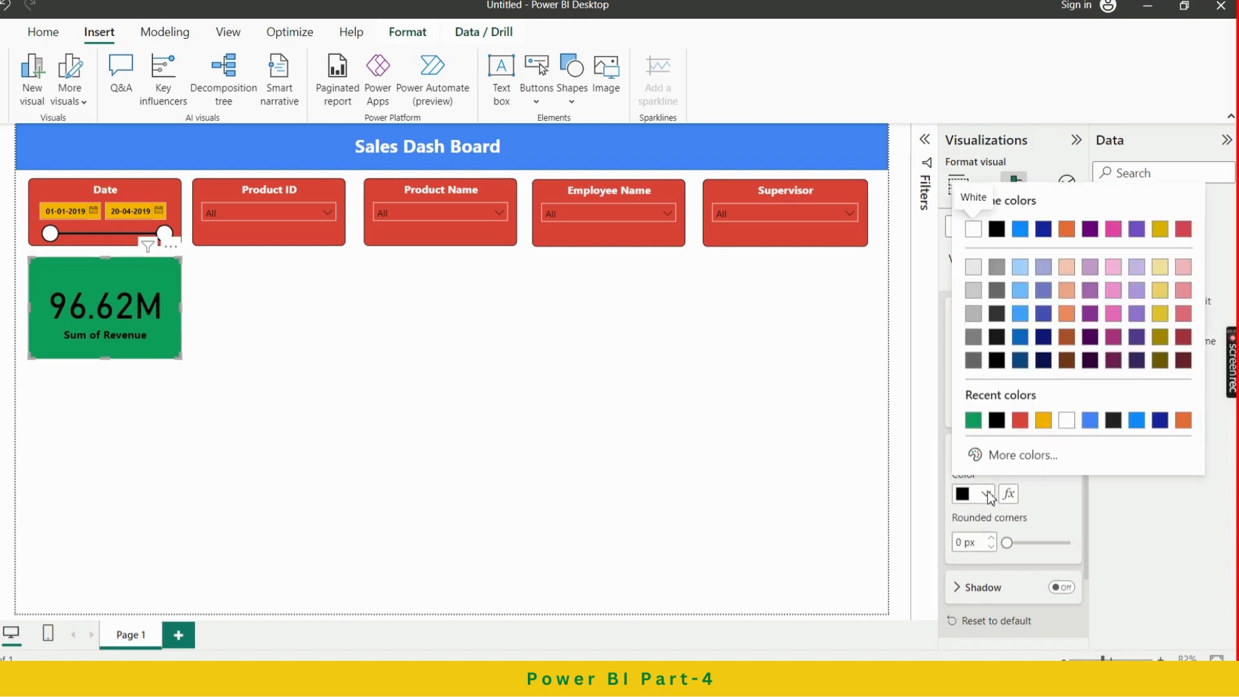
click(997, 420)
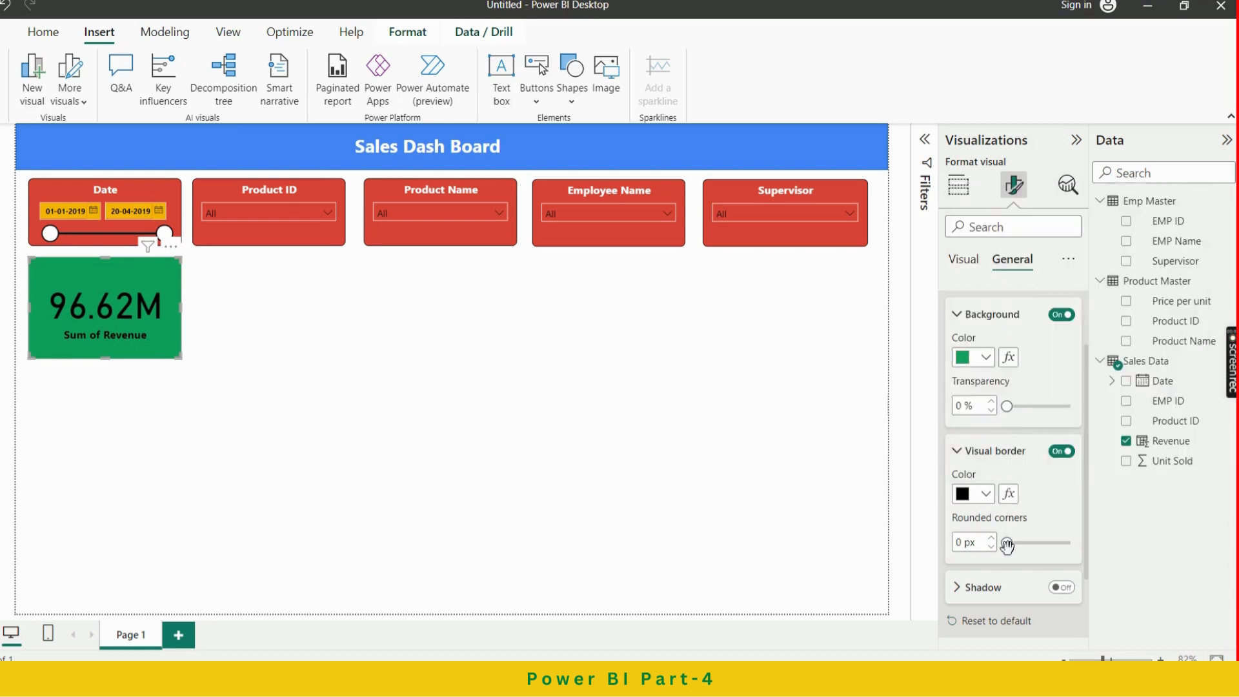
drag(1007, 546, 1023, 546)
click(957, 452)
click(959, 315)
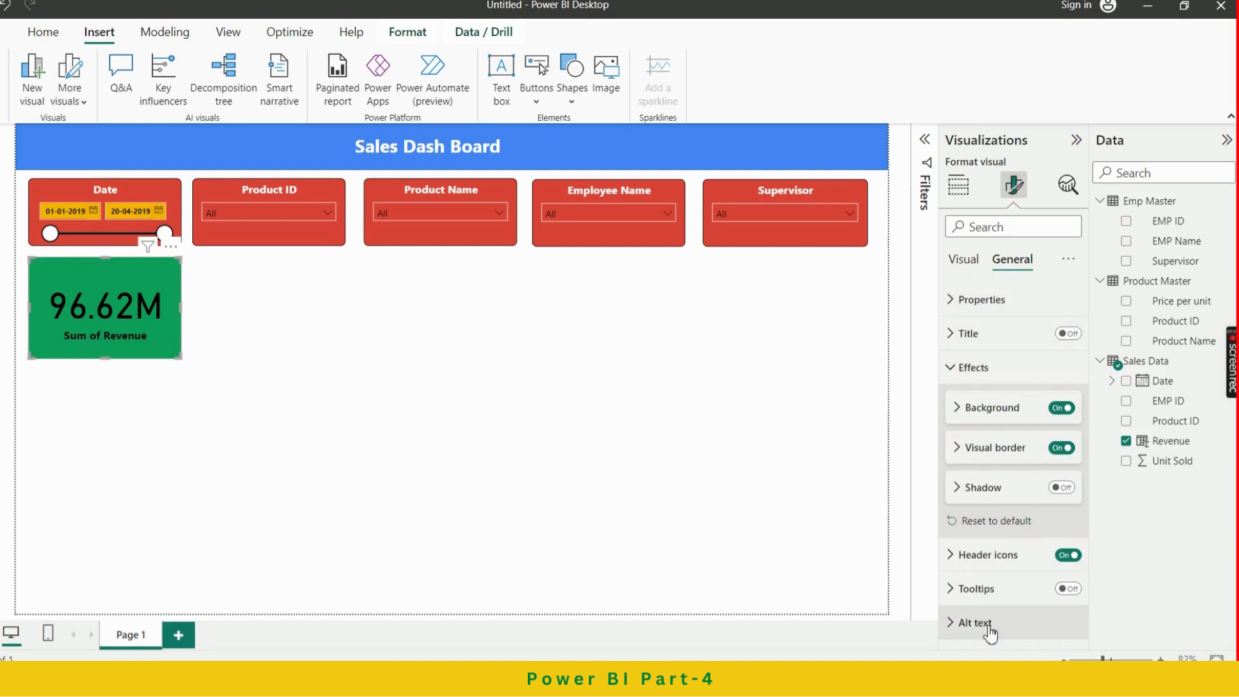
Set the revenue card's callout value color to white
click(964, 259)
click(999, 307)
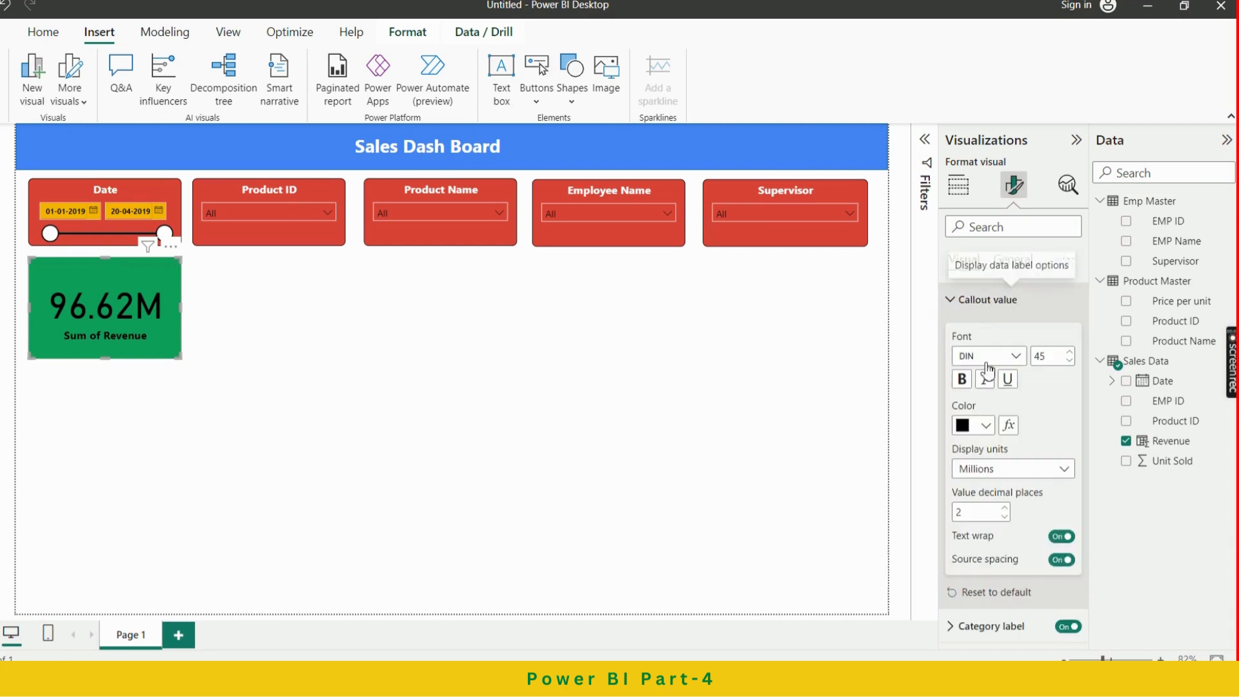
click(989, 430)
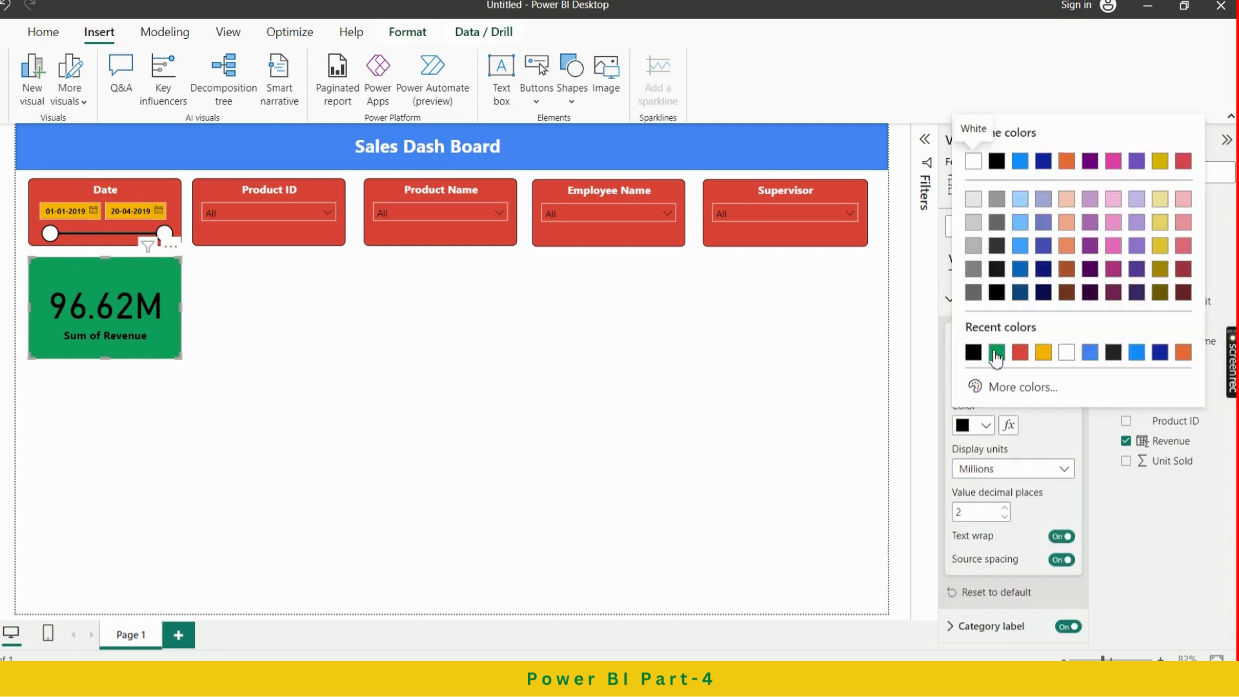
click(1067, 353)
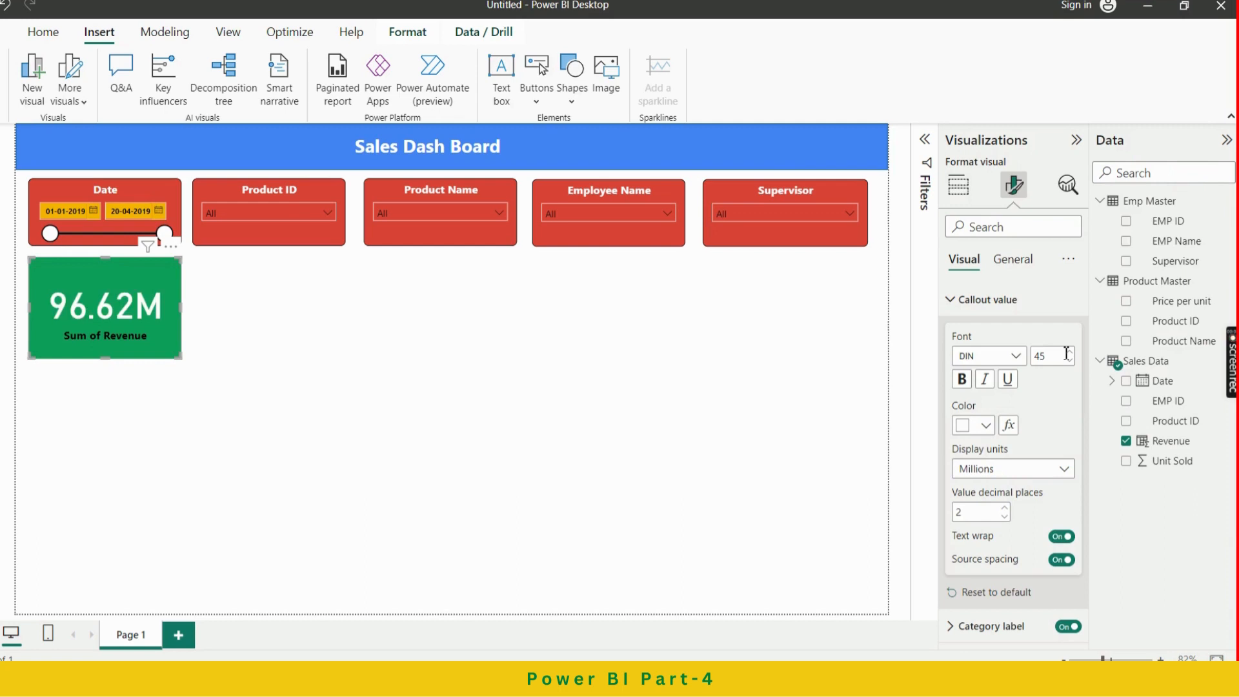
Set the revenue card's category label color to white and deselect the card
click(994, 626)
scroll(1033, 606, down, 3)
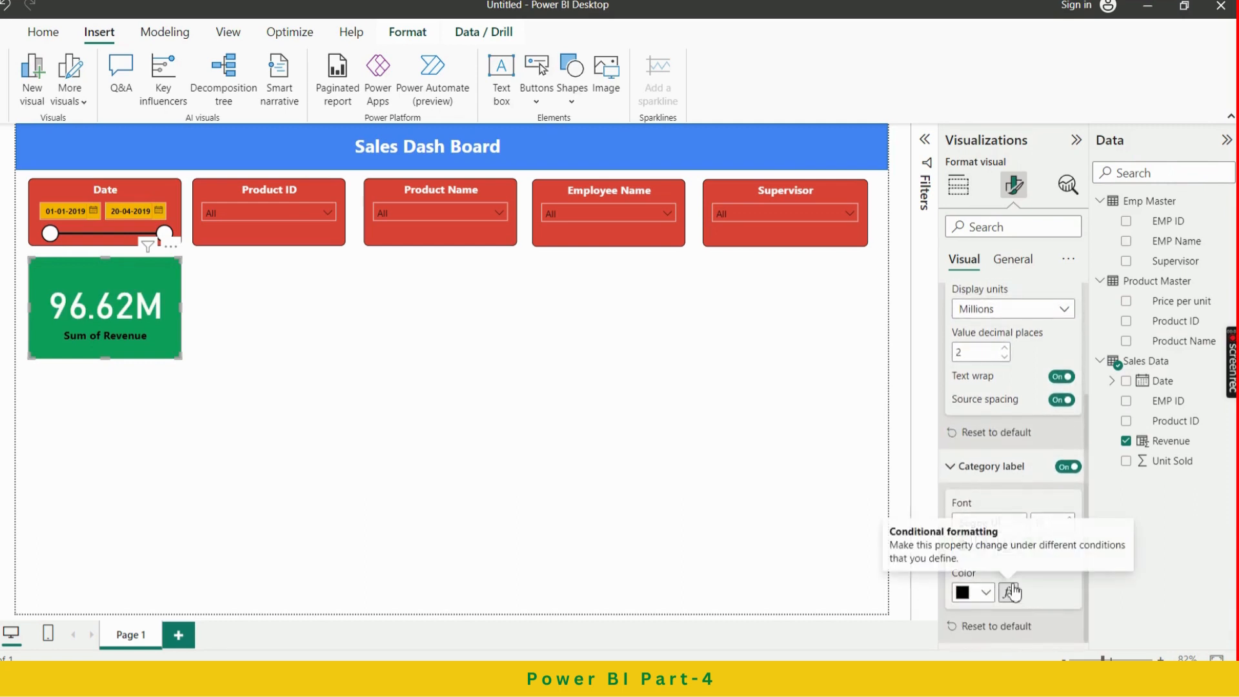
click(988, 593)
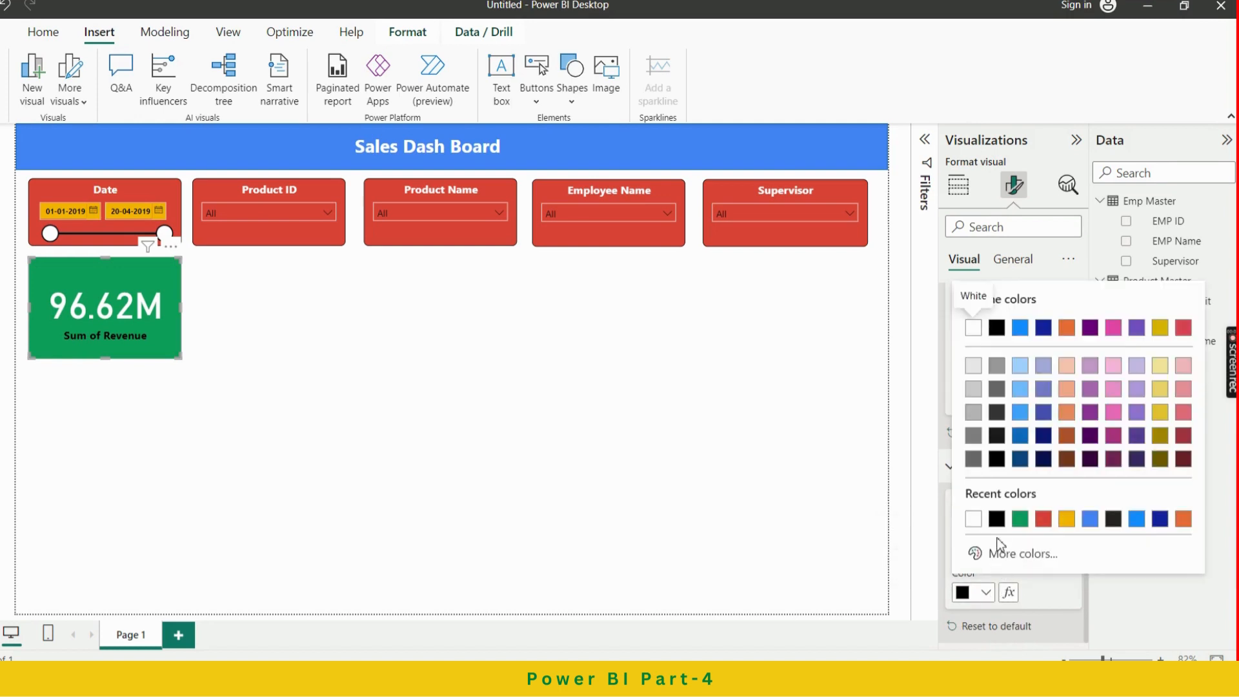
click(973, 519)
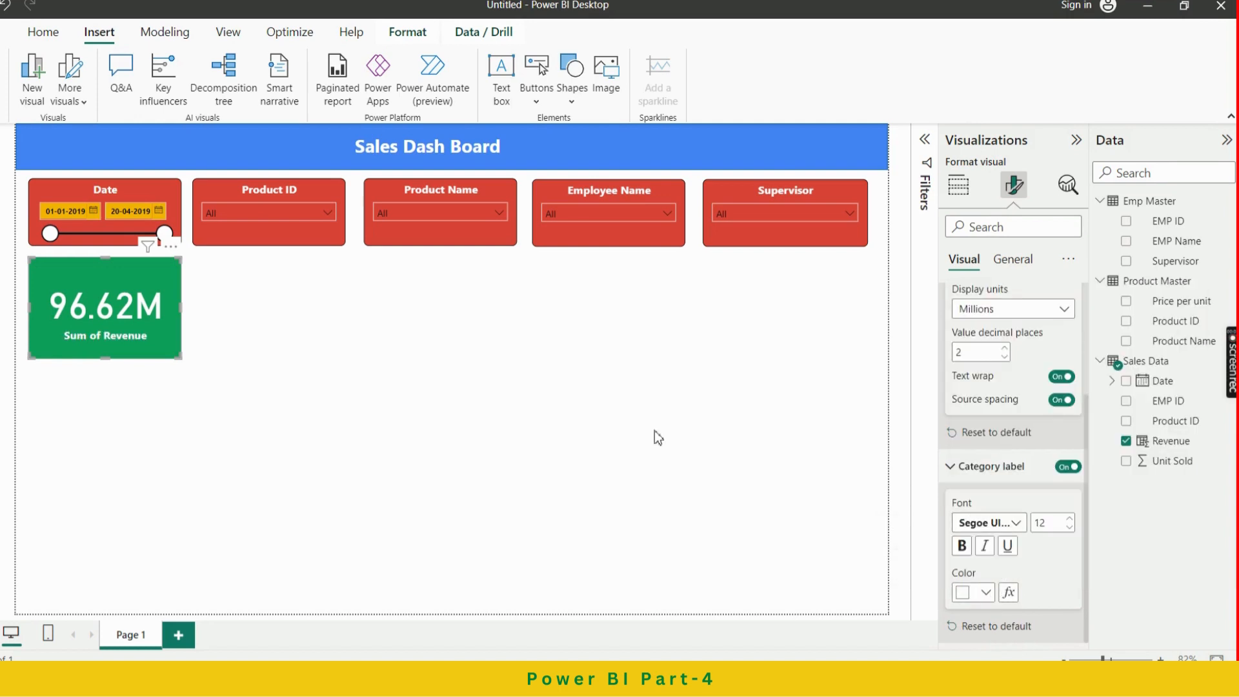
click(342, 384)
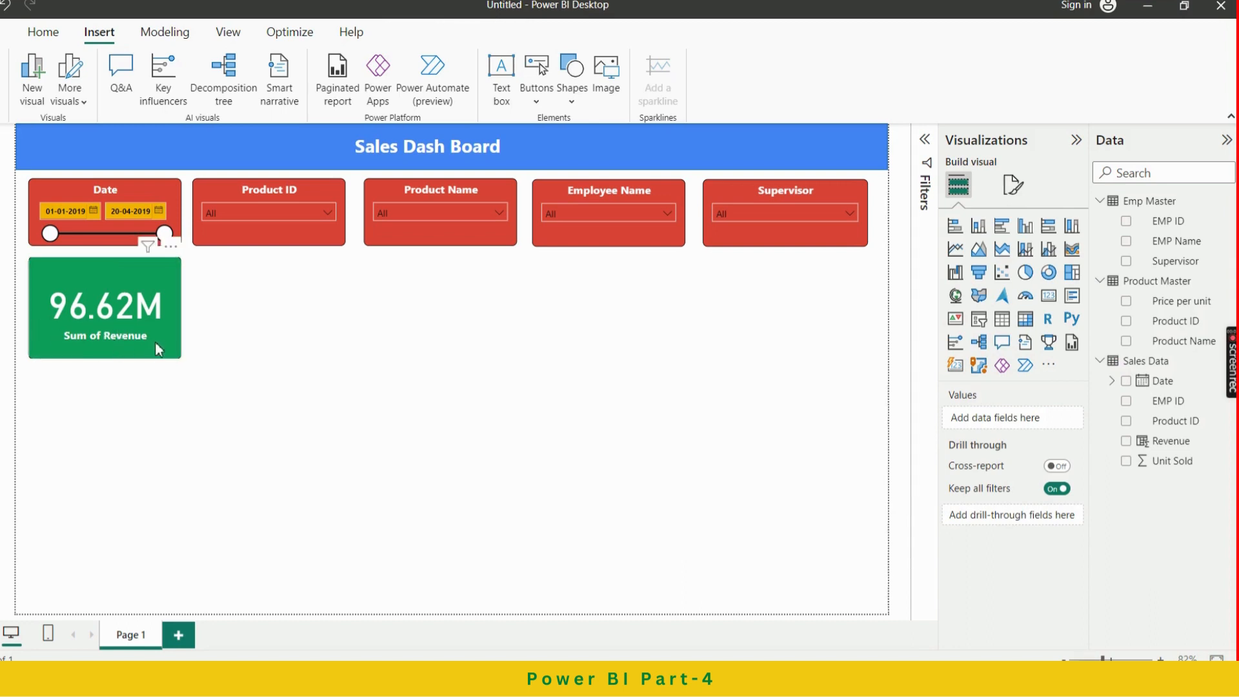
Turn off the category label on the revenue card
click(133, 269)
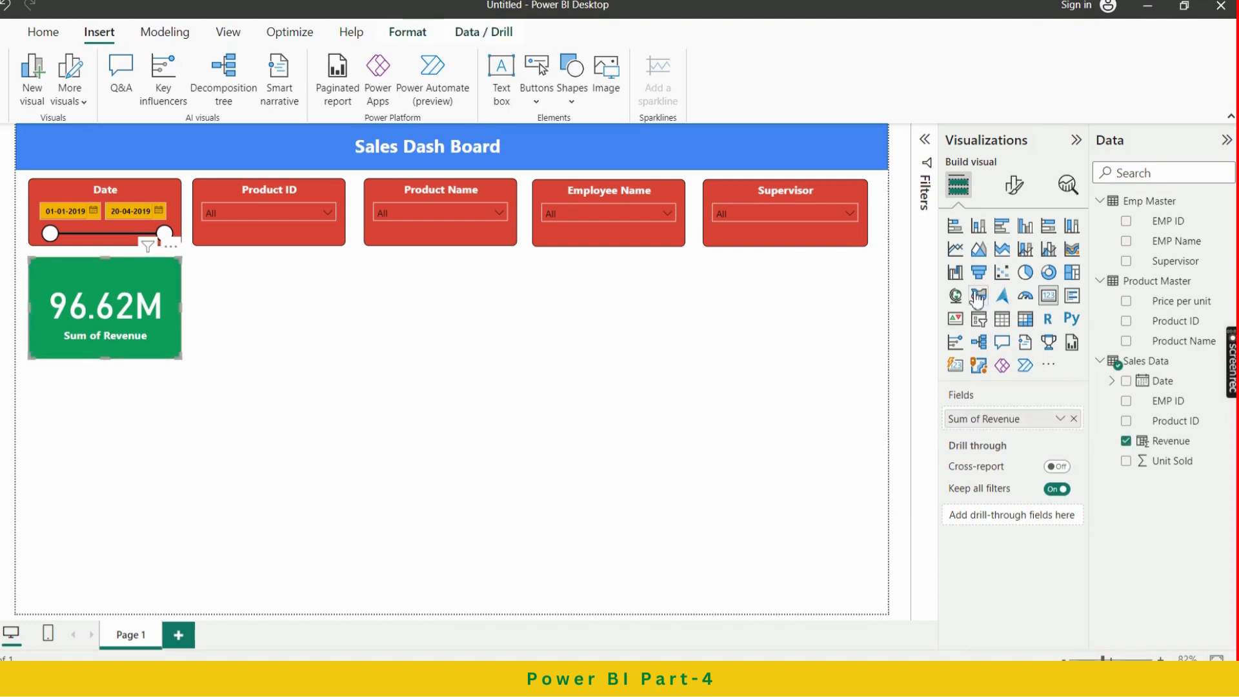
click(1013, 187)
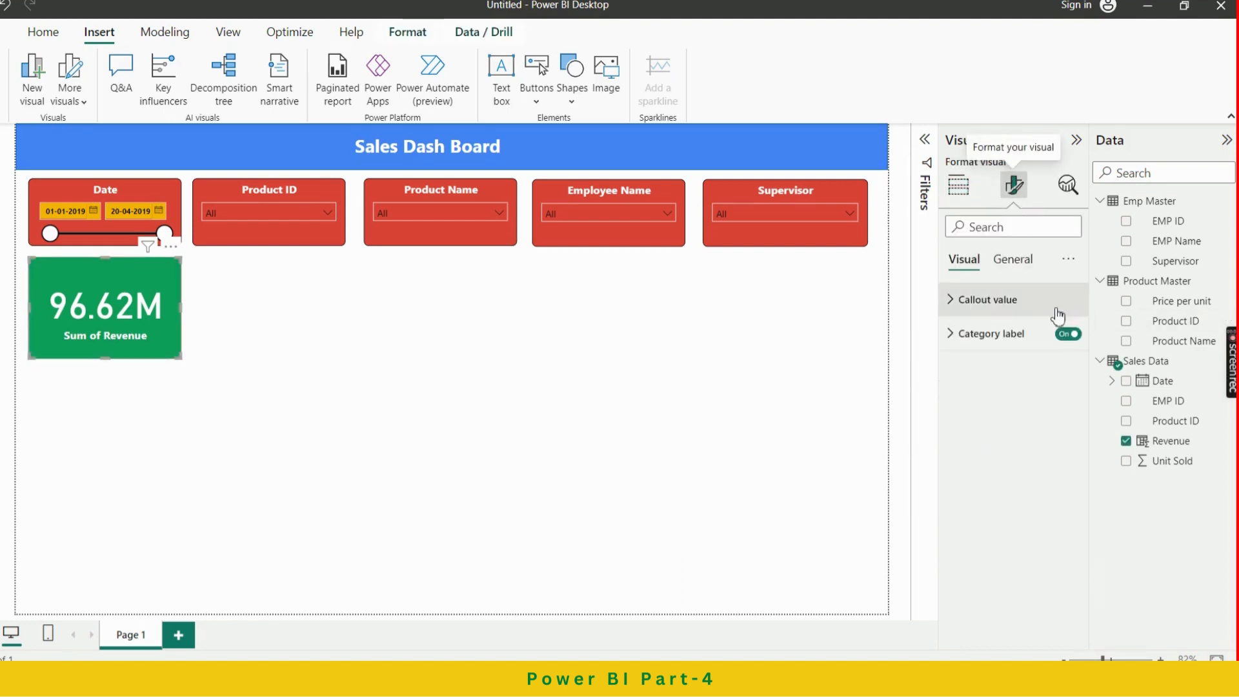
click(1065, 334)
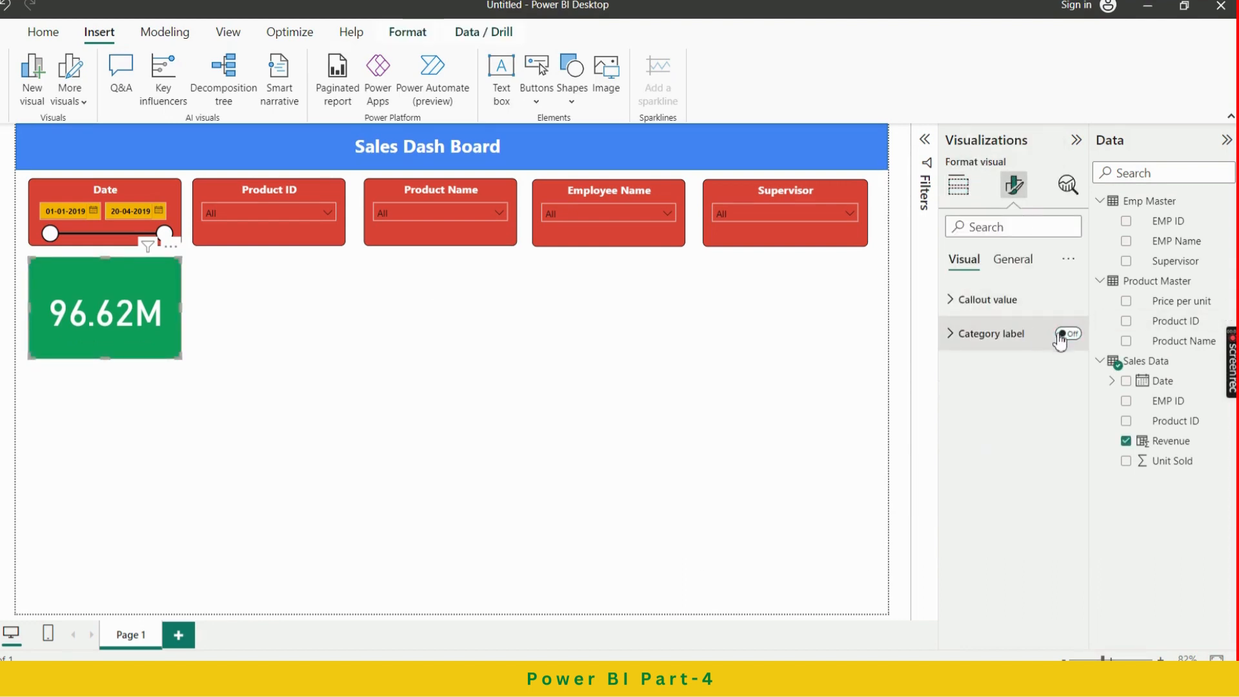
Turn on the revenue card's title and set its text to "Revenue"
click(1013, 261)
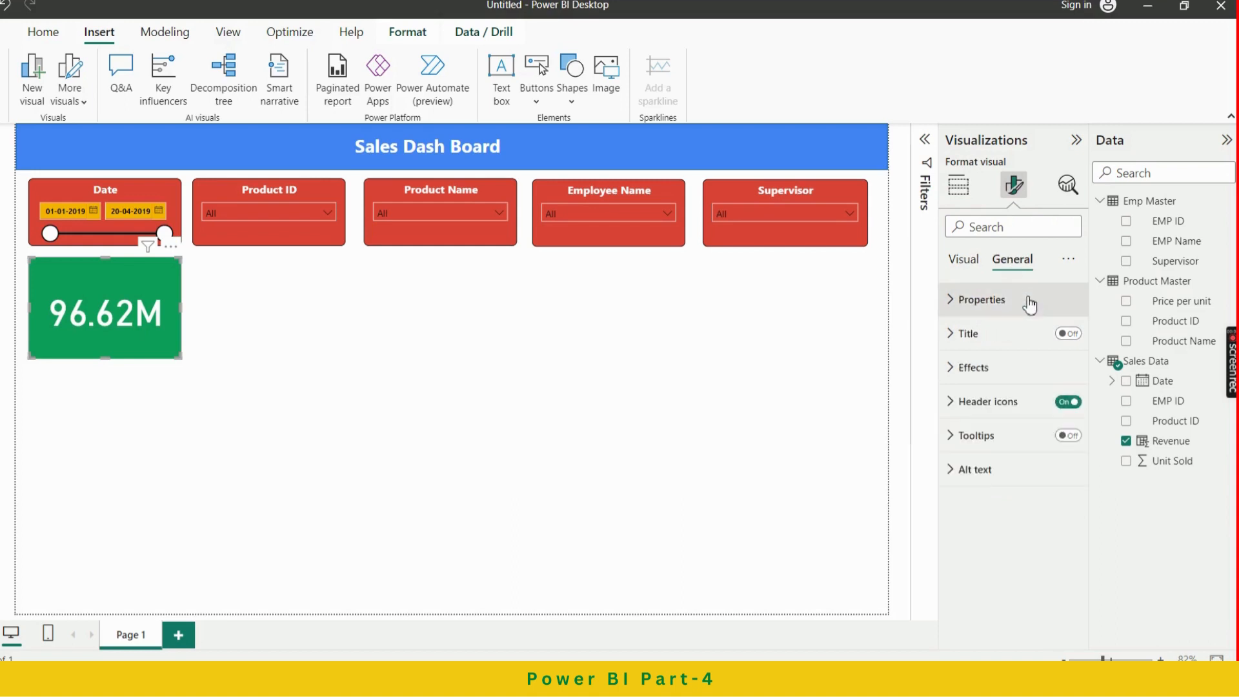
click(987, 332)
click(1065, 334)
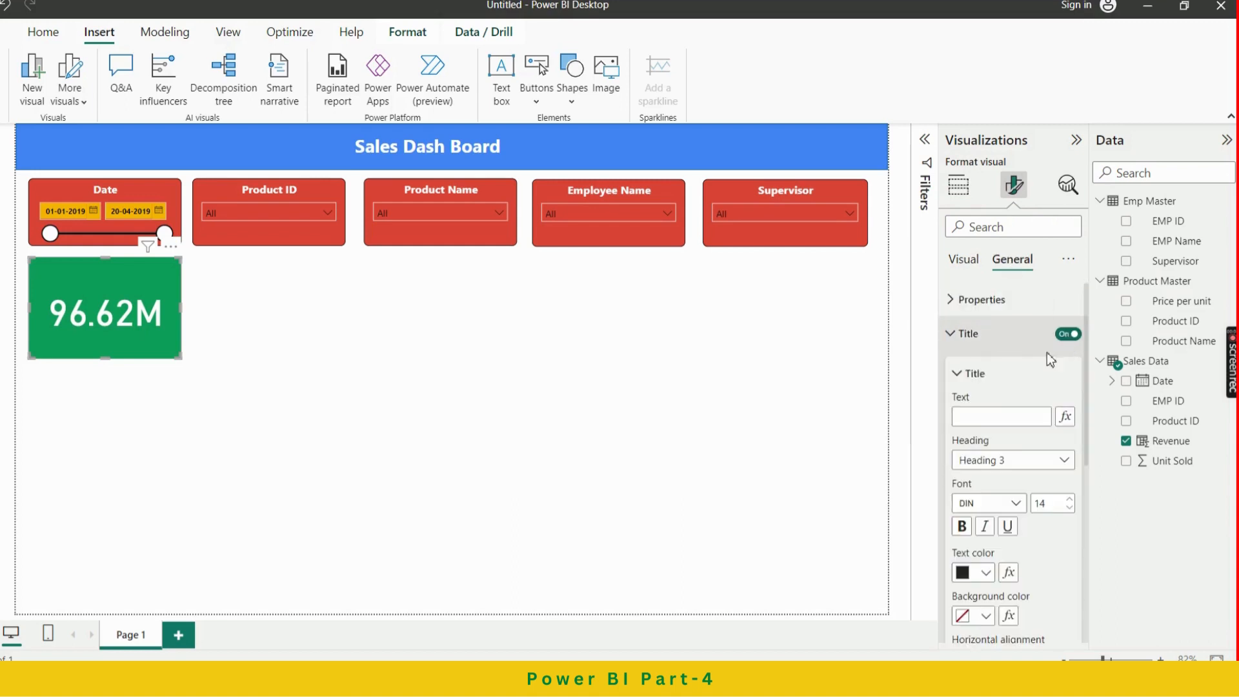
click(996, 417)
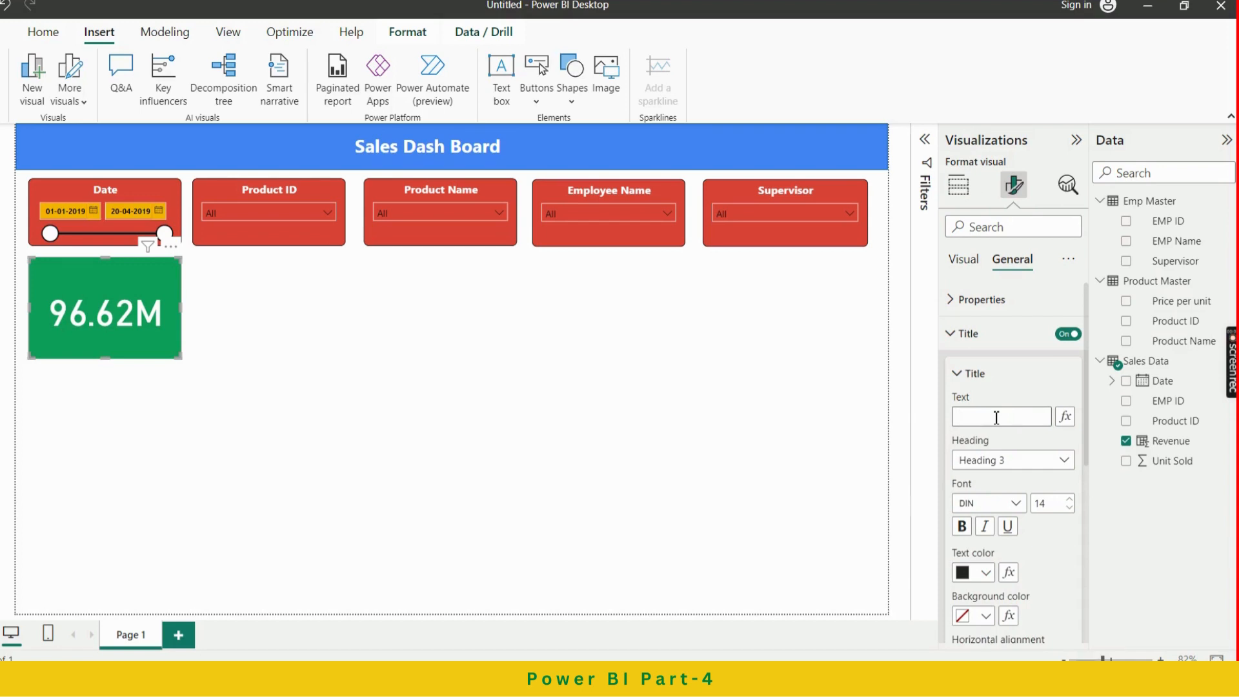
text(Revenue)
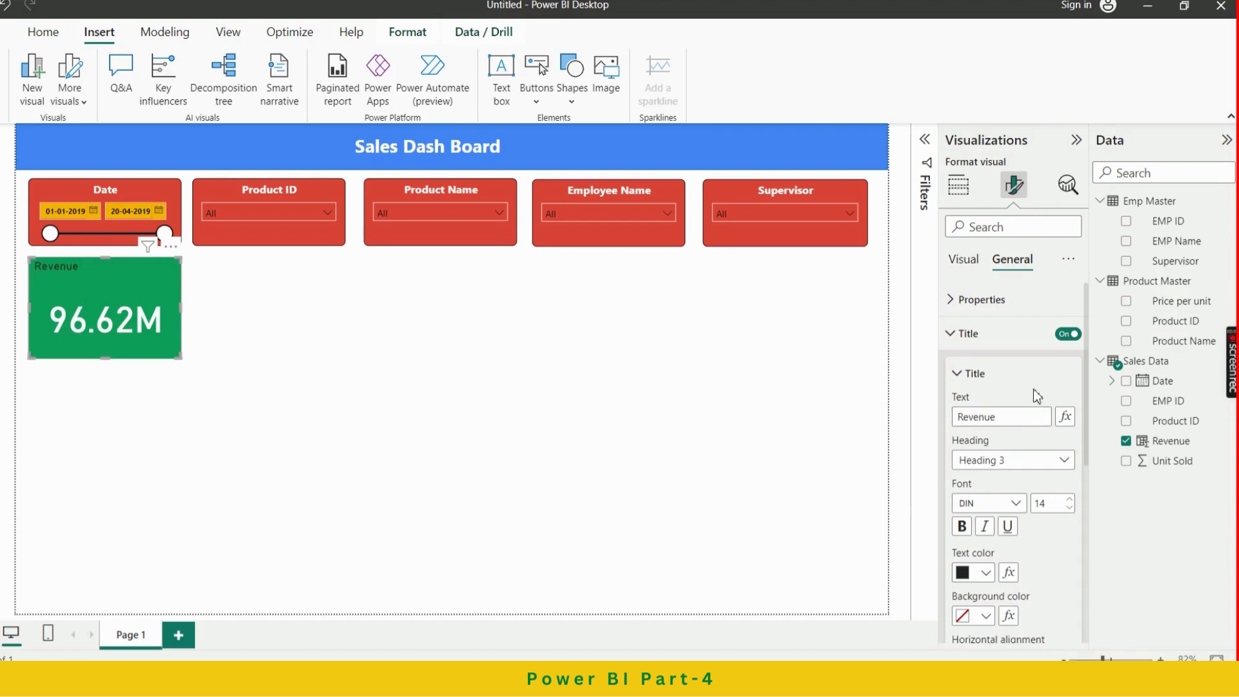
Set the revenue card's title font to Segoe UI Bold at size 14
scroll(1025, 482, down, 1)
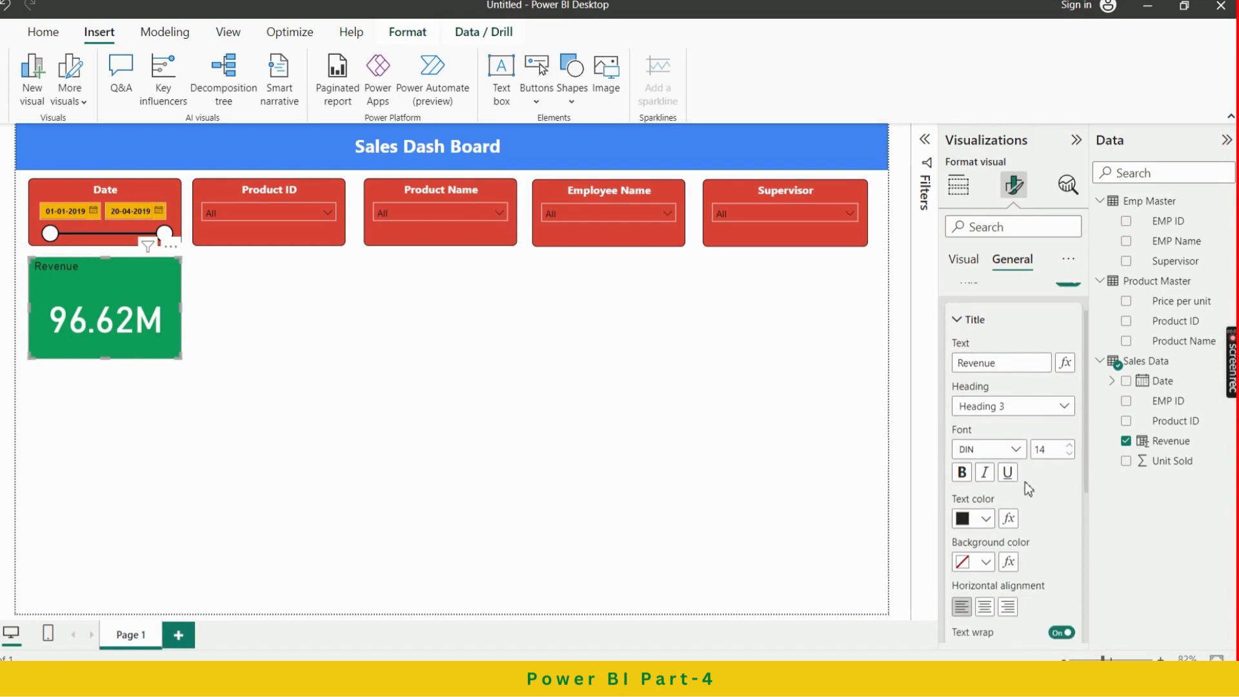
click(1018, 452)
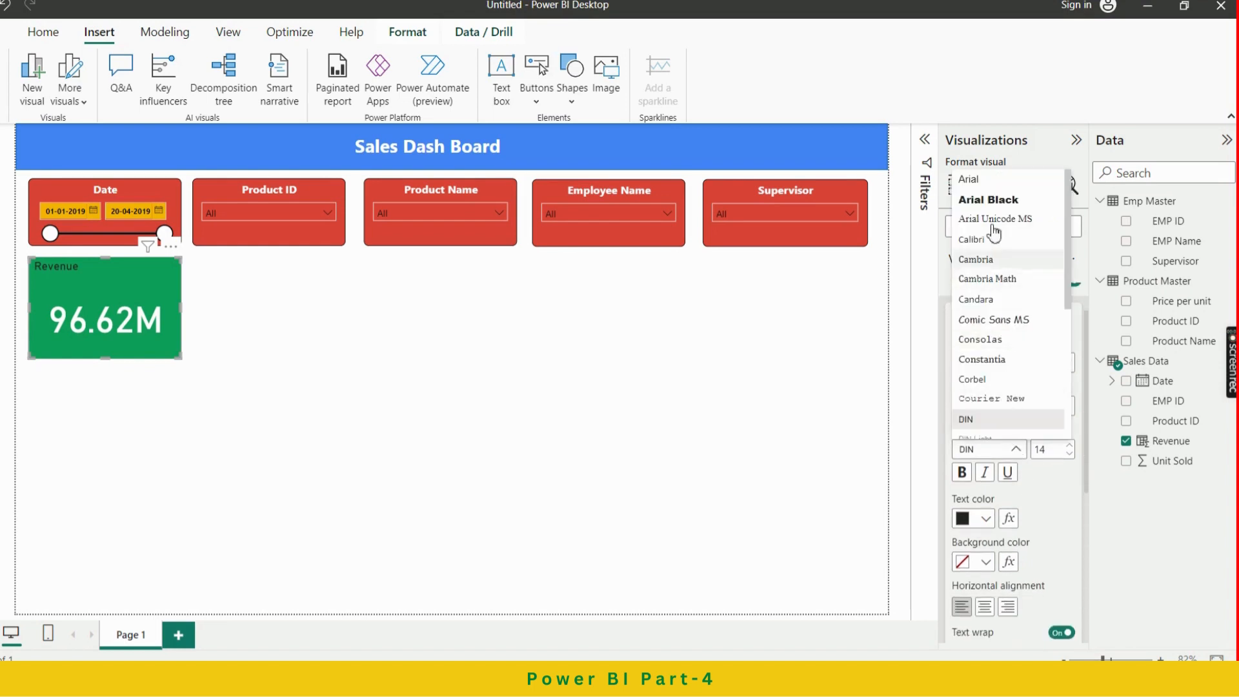
scroll(1001, 338, down, 4)
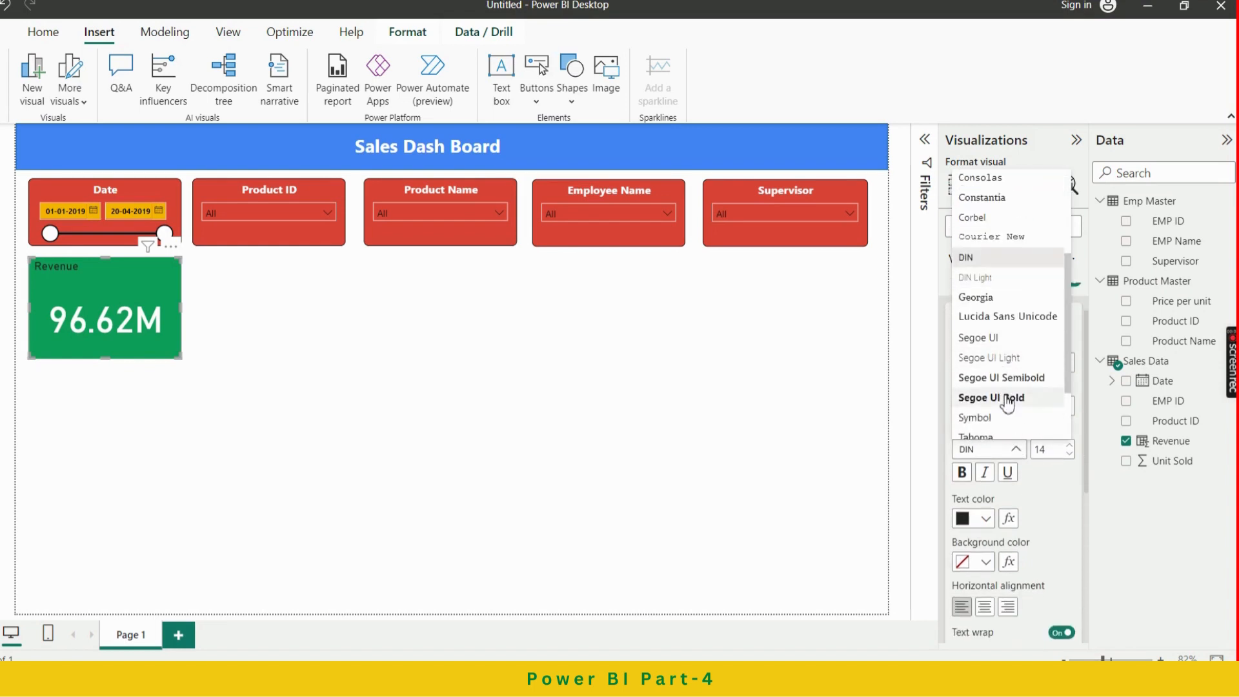
click(1008, 400)
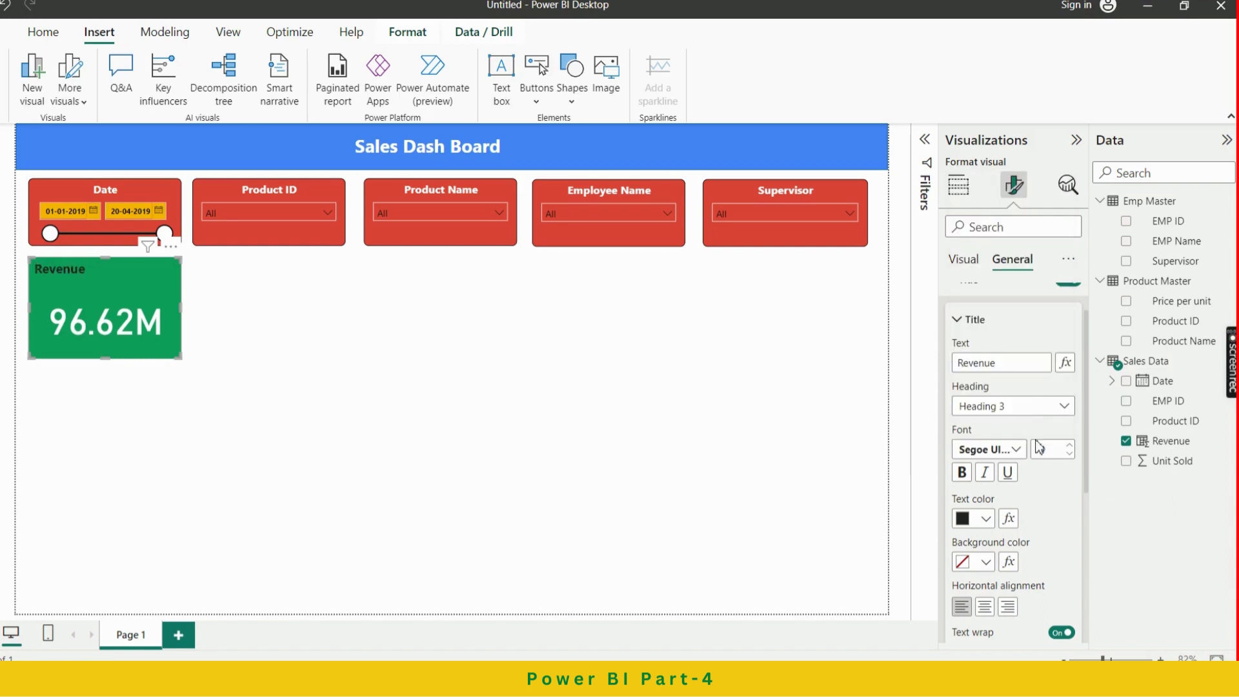
click(1071, 455)
click(1071, 454)
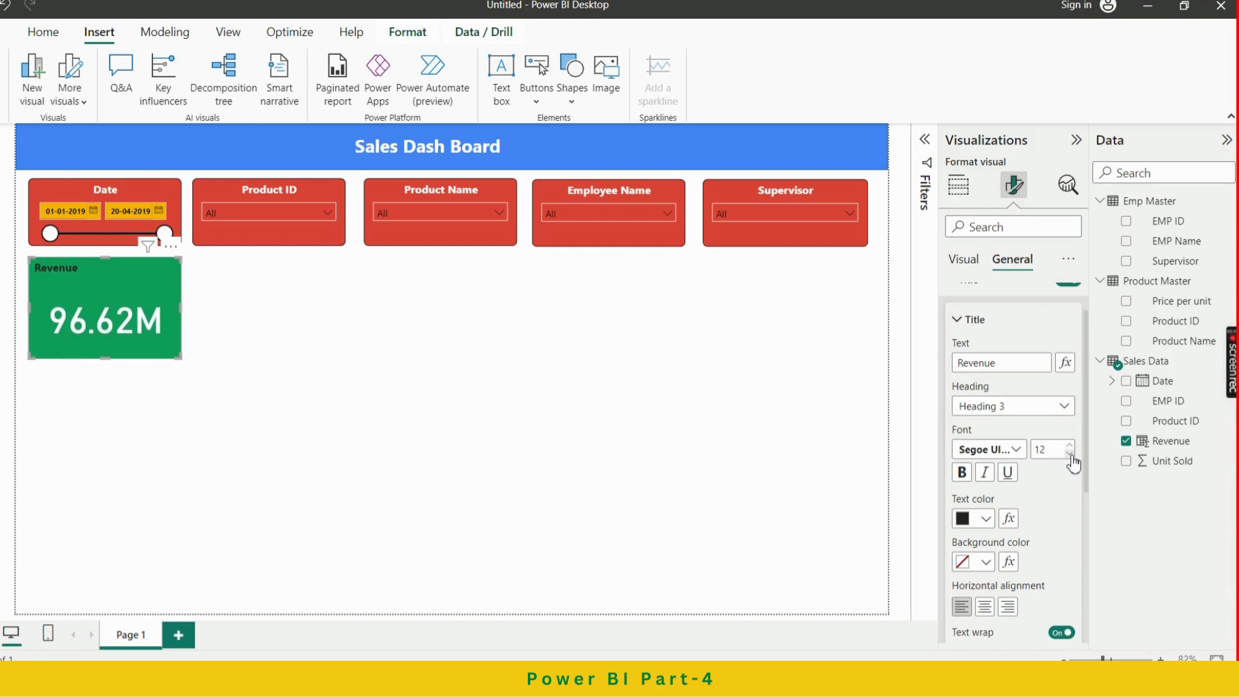
click(1070, 445)
click(1069, 445)
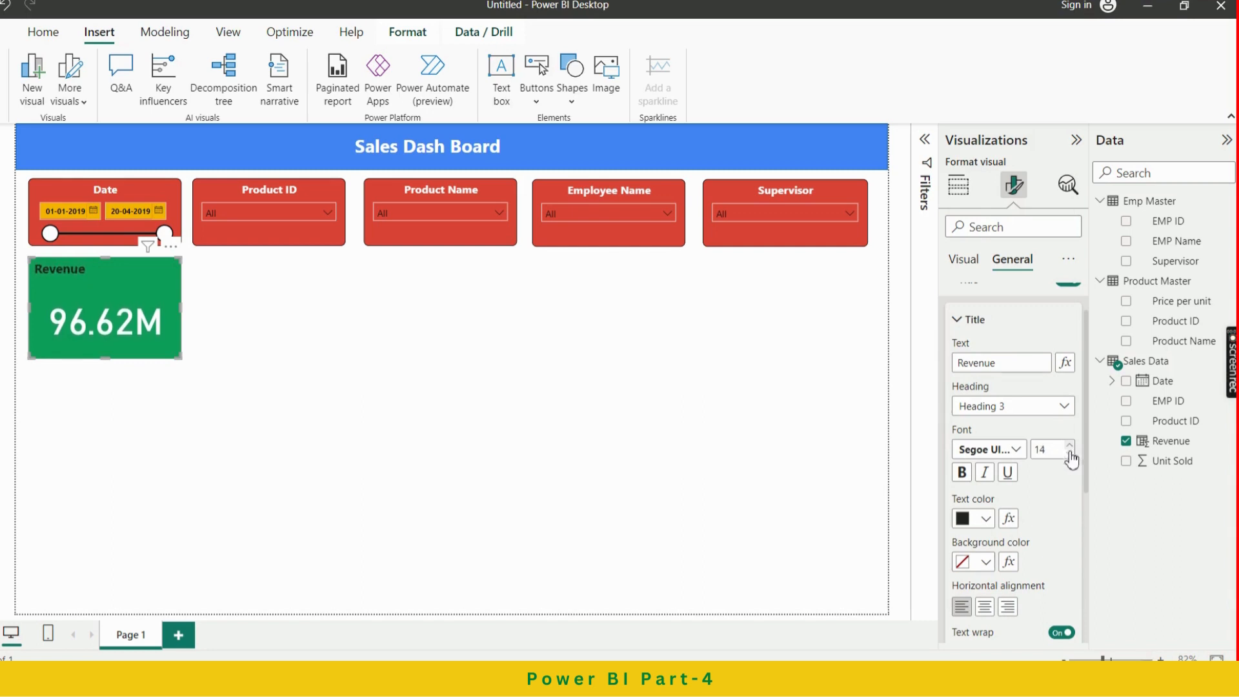
Color the revenue card's title text white, center it horizontally, and deselect the card
click(986, 521)
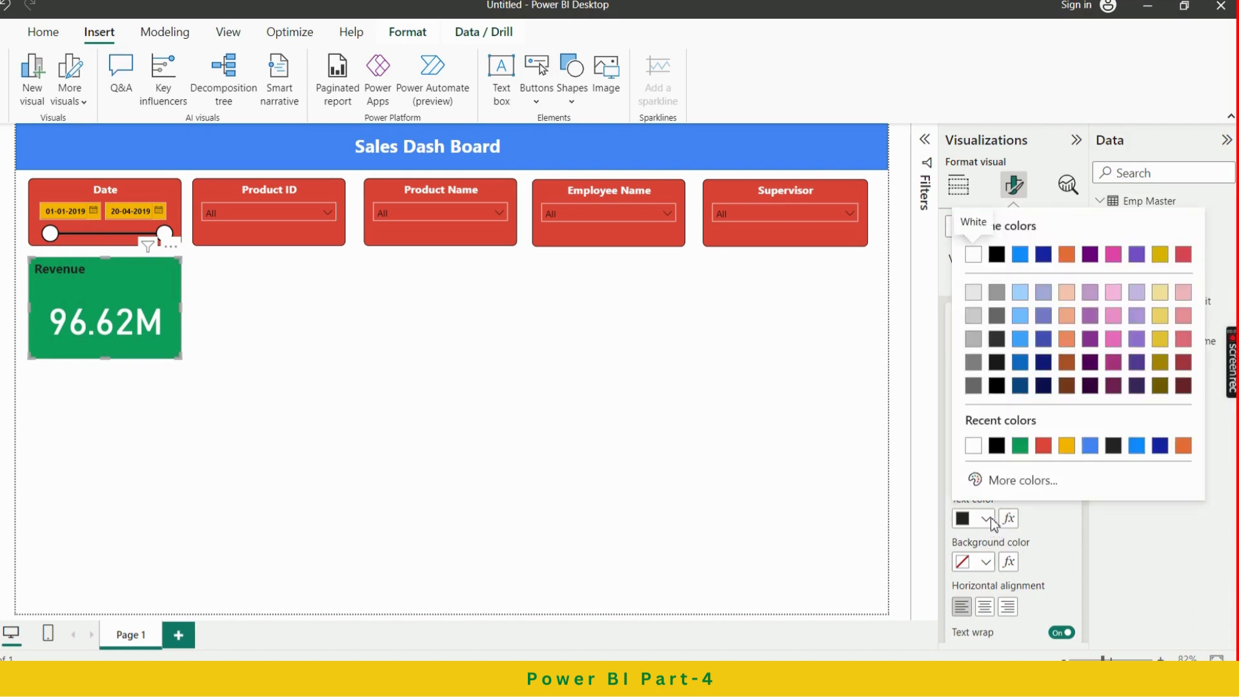
click(973, 445)
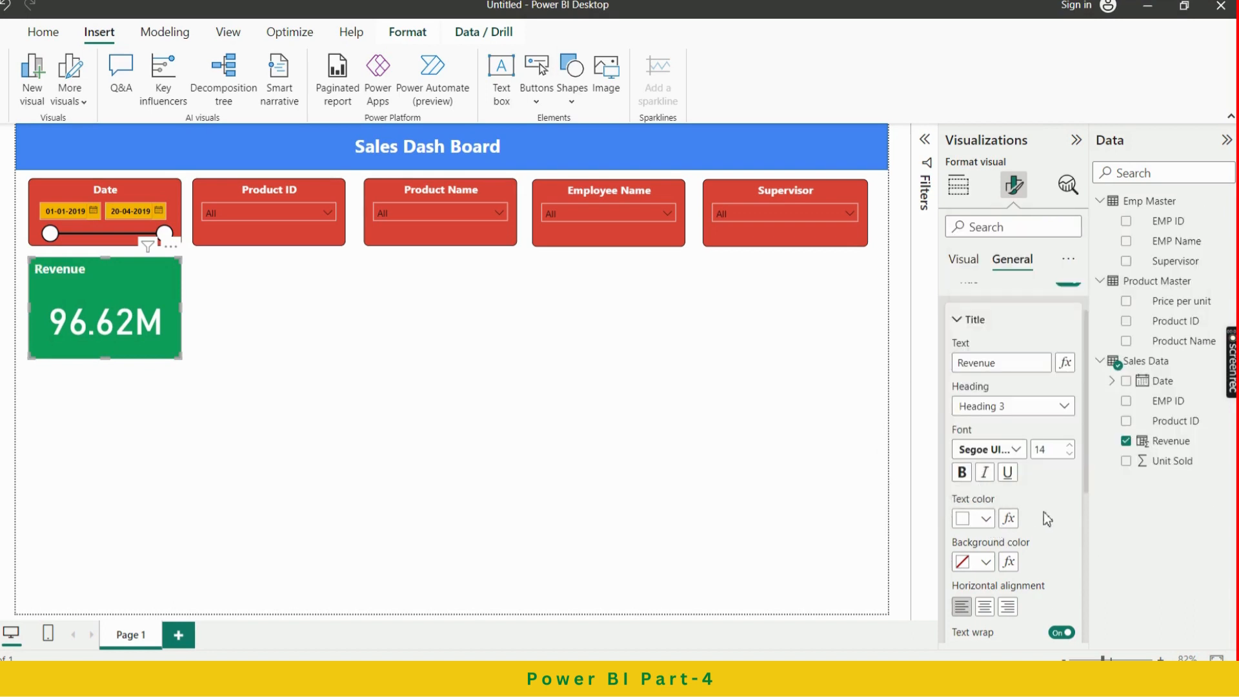
click(986, 610)
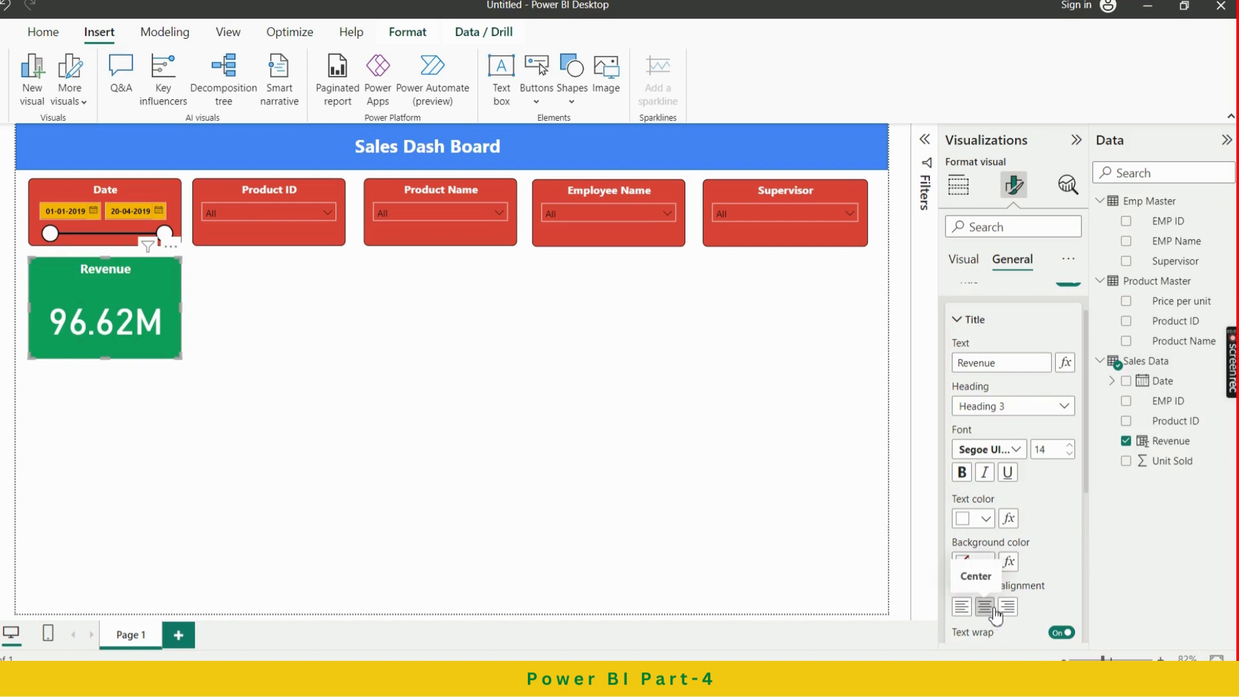
scroll(1045, 553, down, 3)
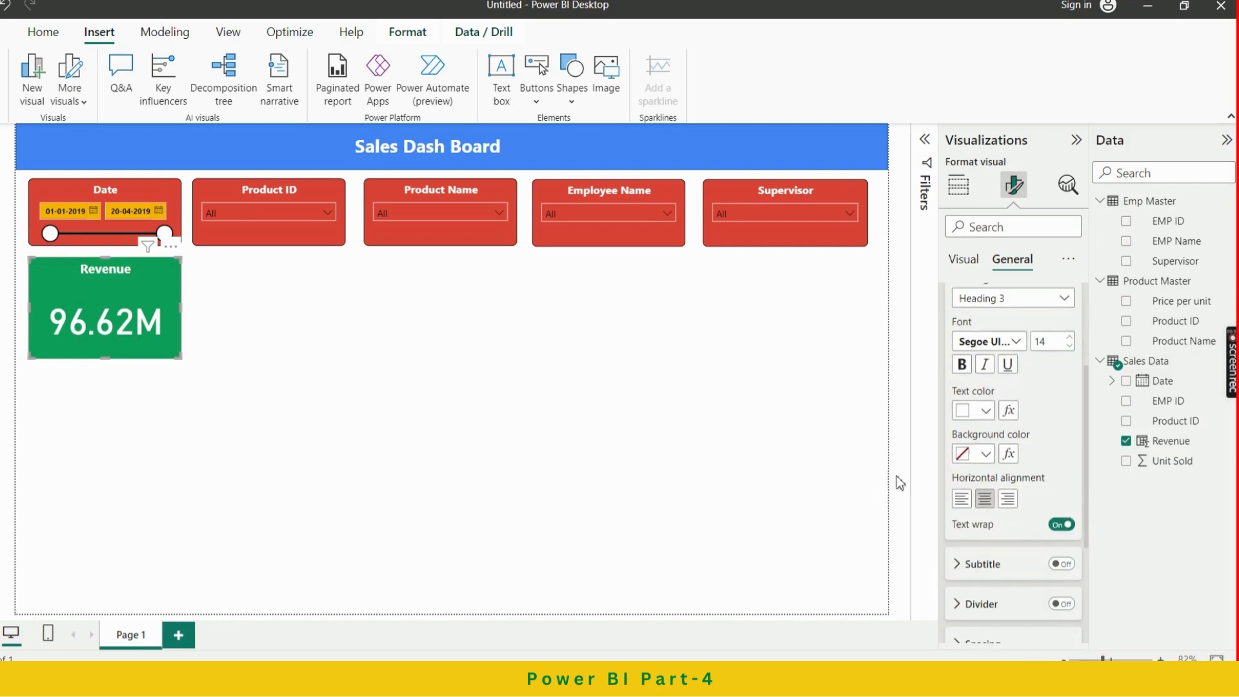
click(678, 387)
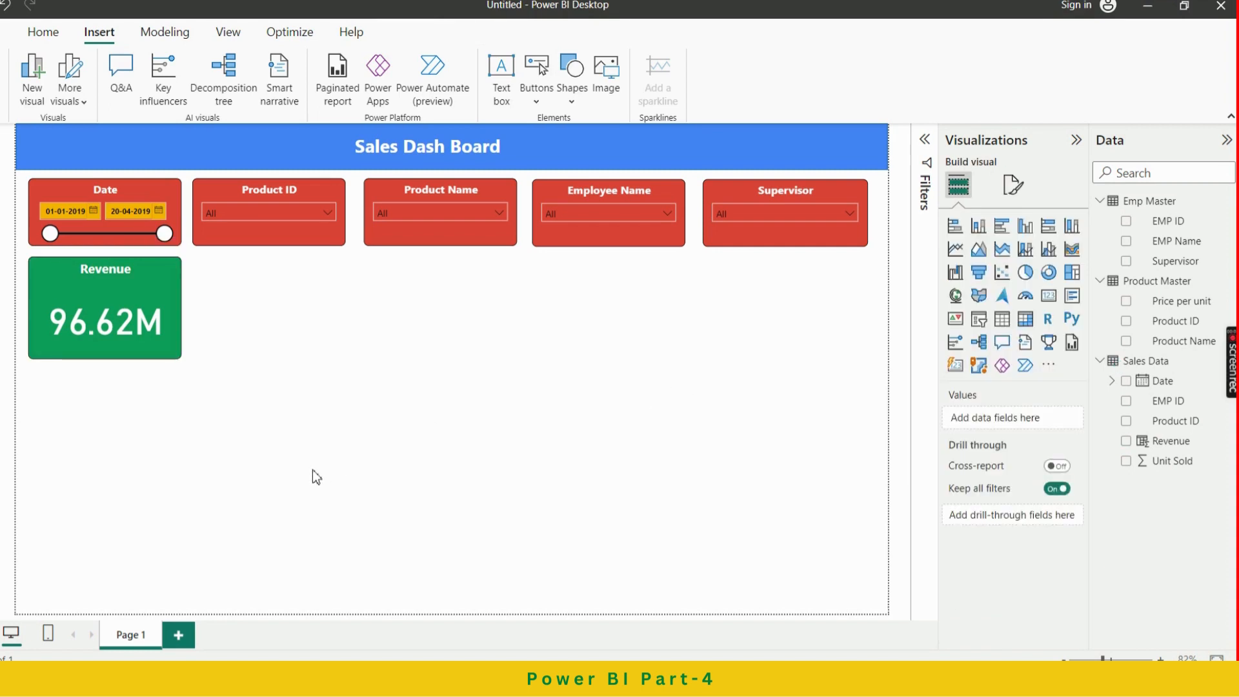
Check the next required card on the Assignment Questions sheet in Excel, then return to Power BI and select the revenue card
key(alt+Tab)
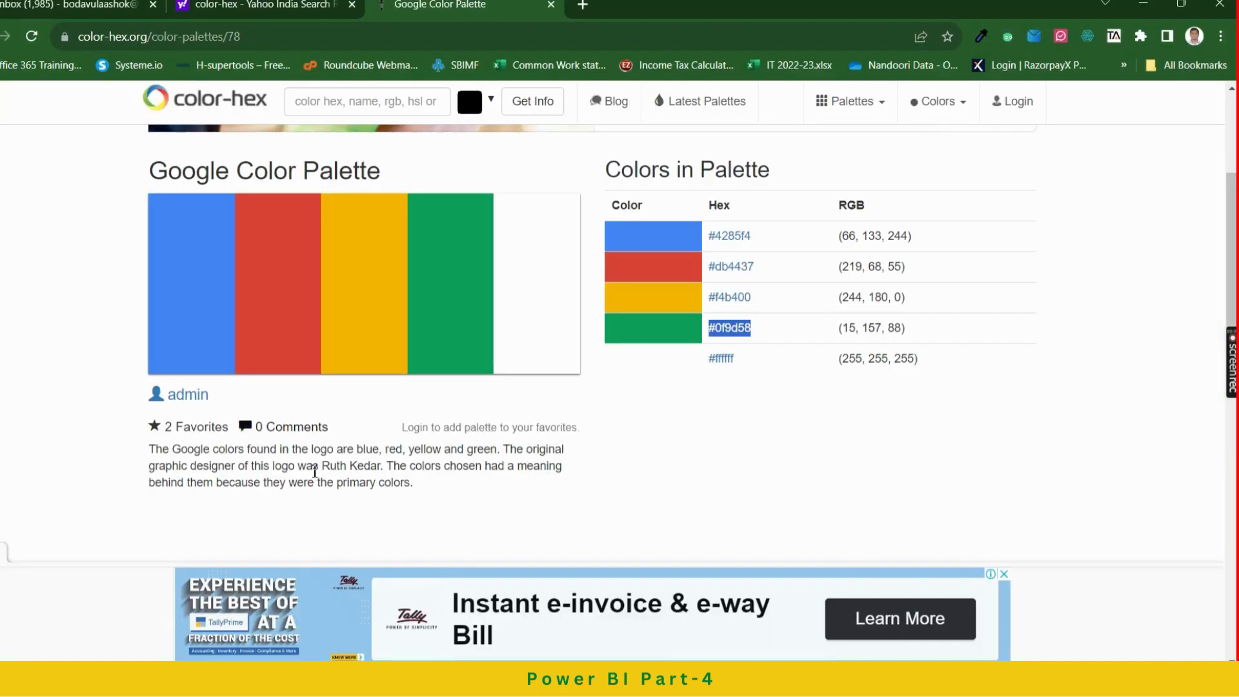
key(alt+Tab)
key(alt+Tab)
key(Tab)
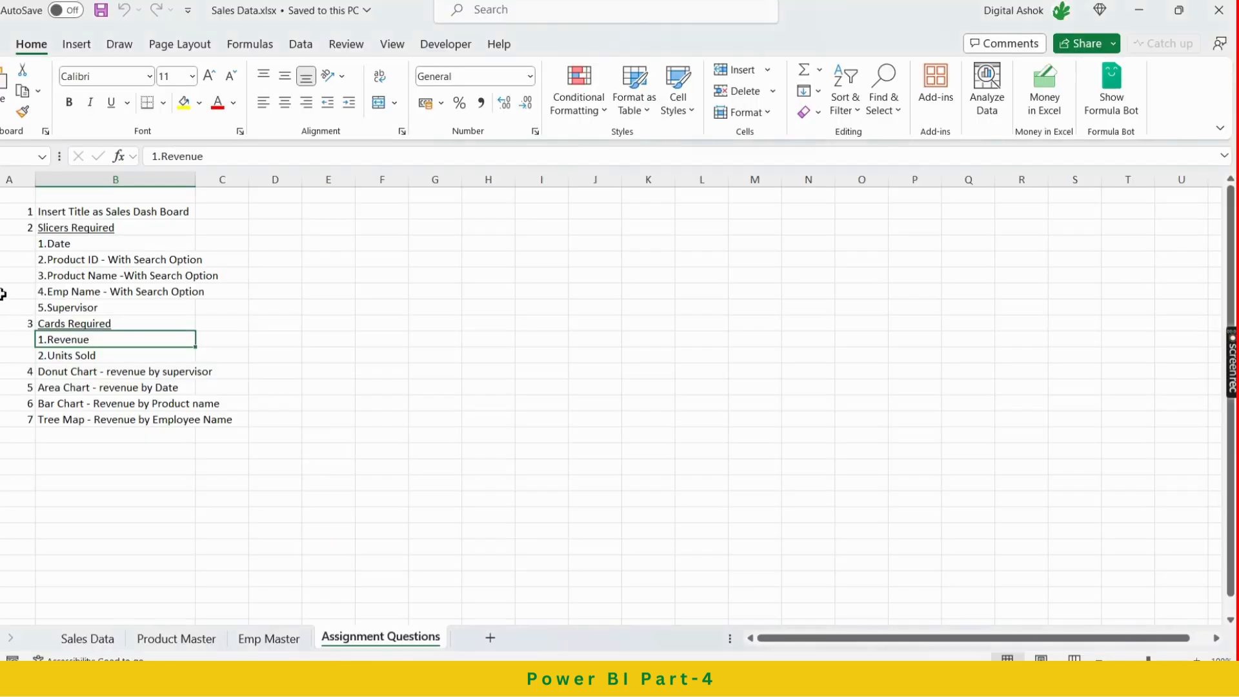
click(91, 356)
key(alt+Tab)
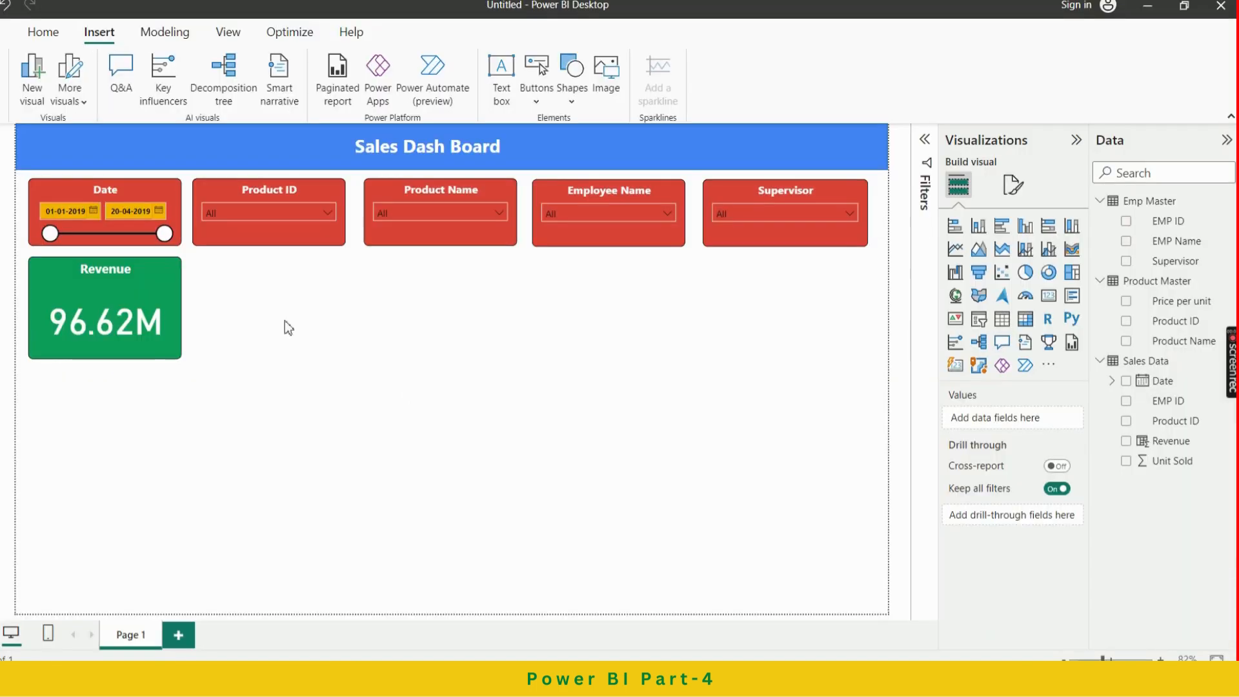
click(165, 285)
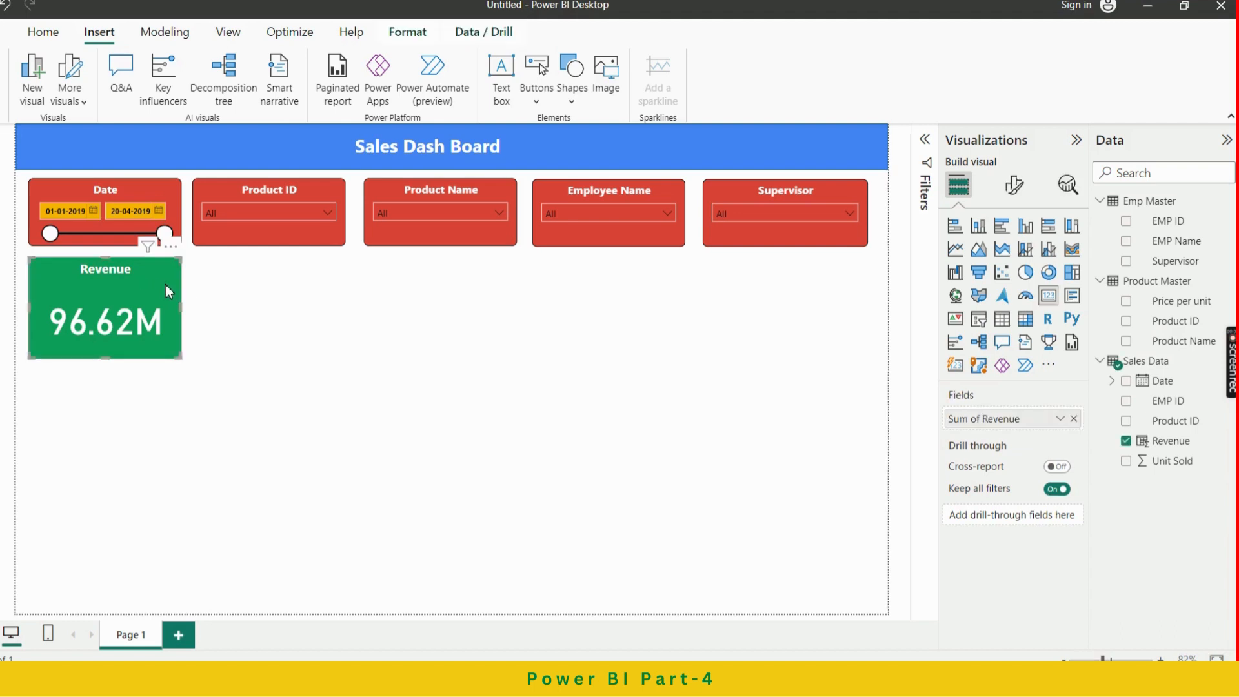
Duplicate the revenue card, place the copy beside the original under the Product ID slicer, and replace its field with Unit Sold
key(ctrl+c)
key(ctrl+v)
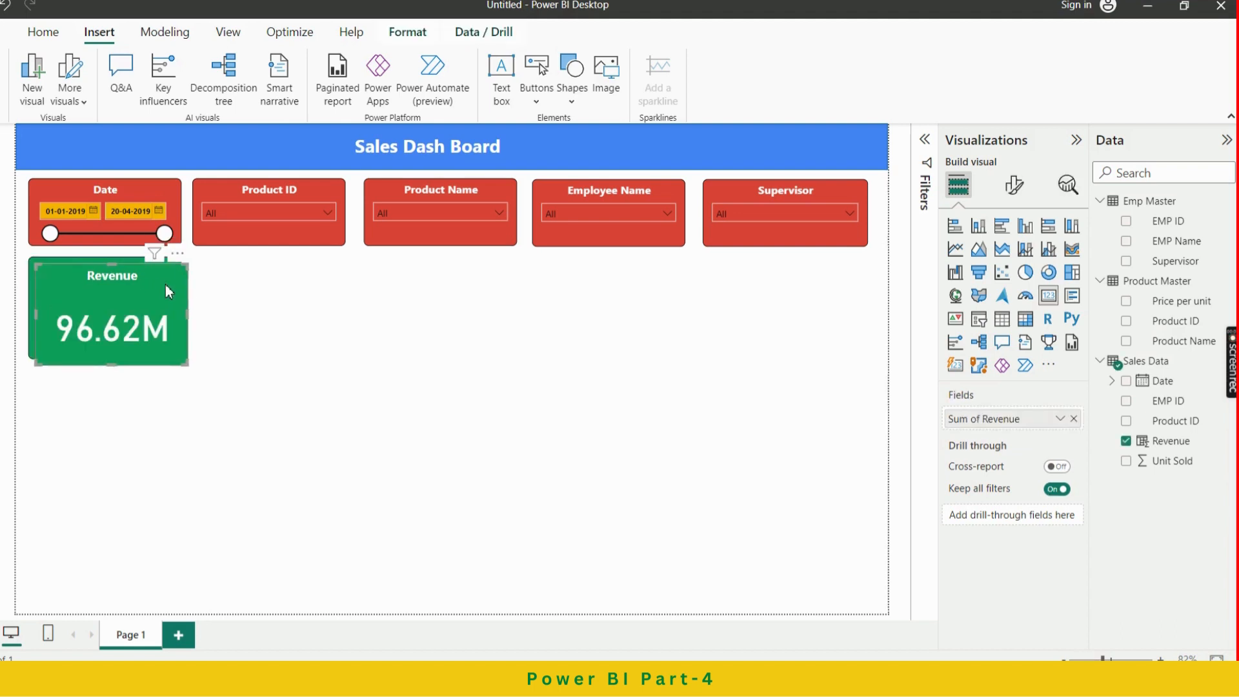
drag(166, 284, 323, 284)
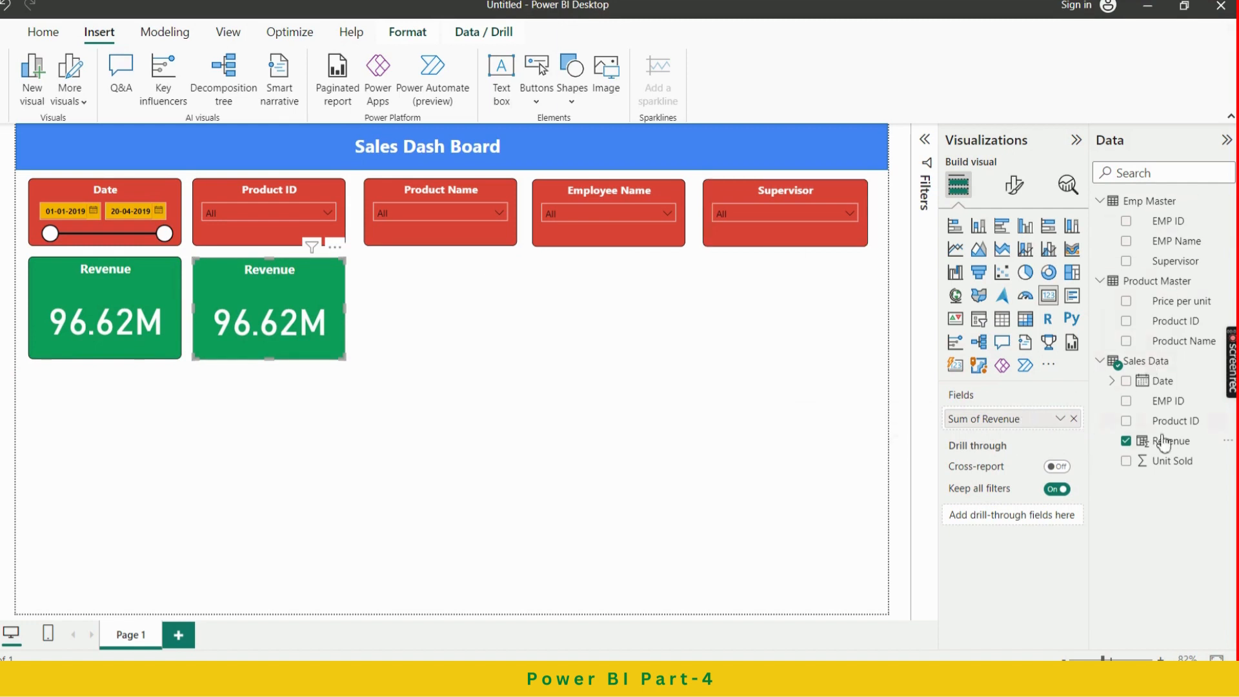
drag(1174, 472, 1049, 431)
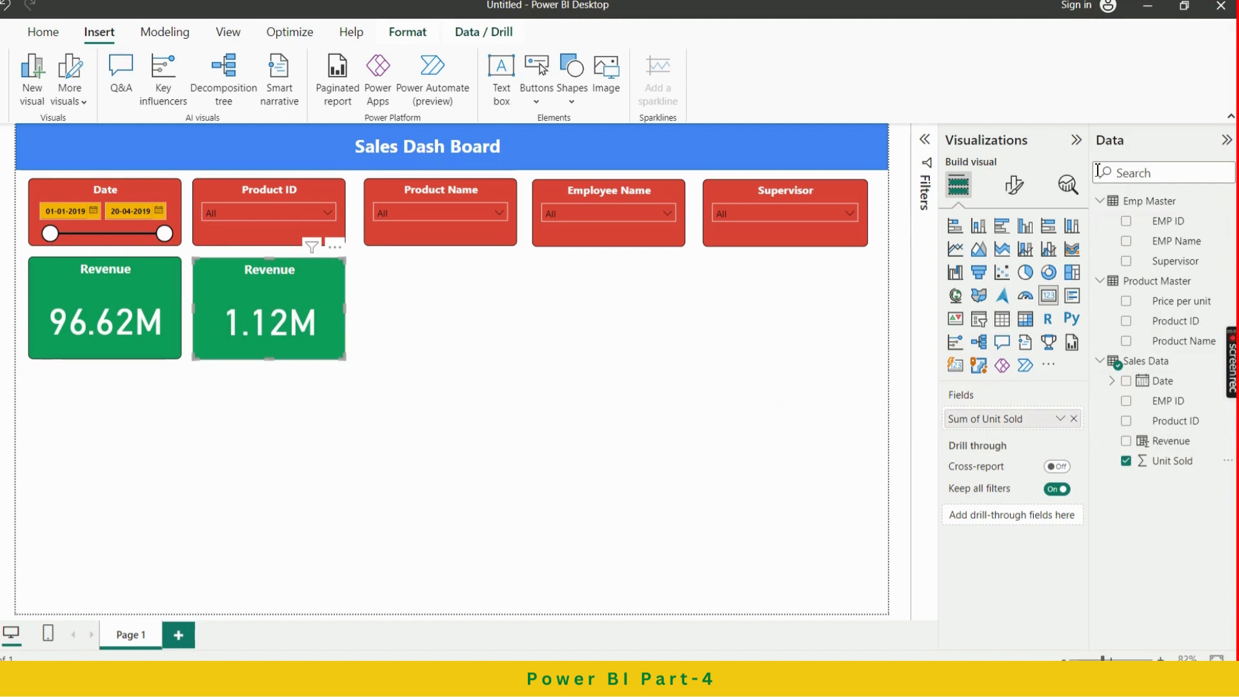
Set the duplicated card's title text to "Units Sold" and deselect the card
click(1014, 186)
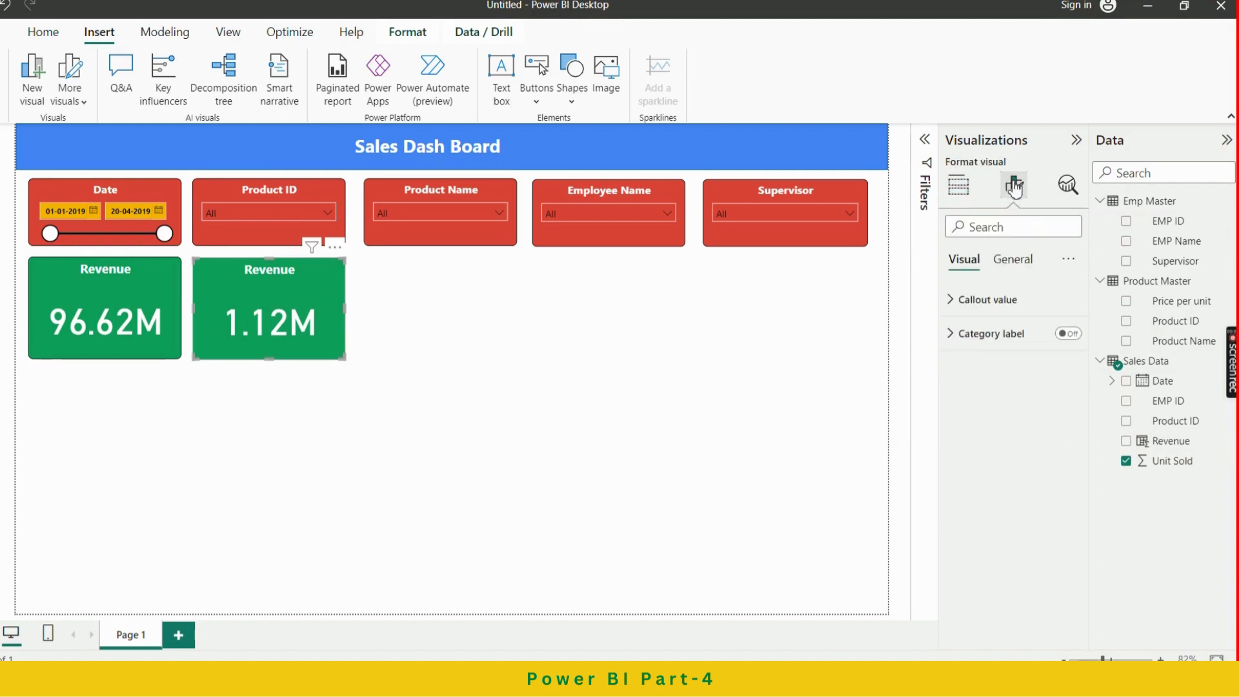
click(1012, 260)
click(1001, 336)
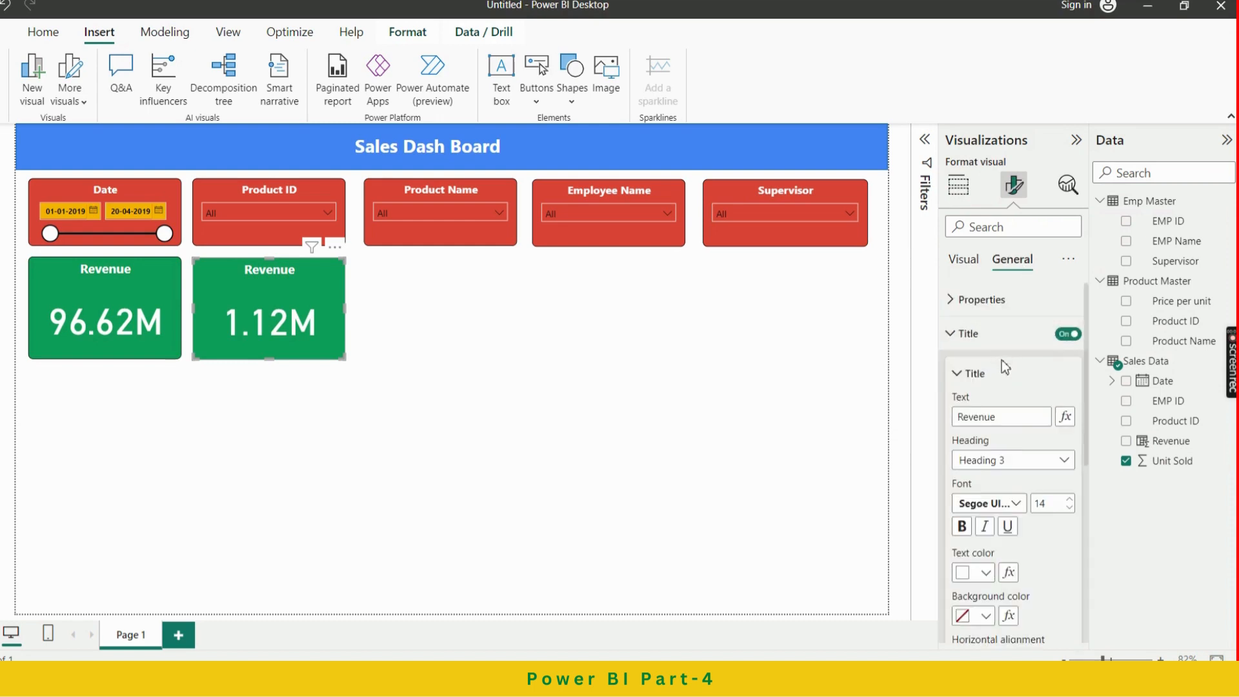
drag(999, 416, 923, 423)
text(Units Sold)
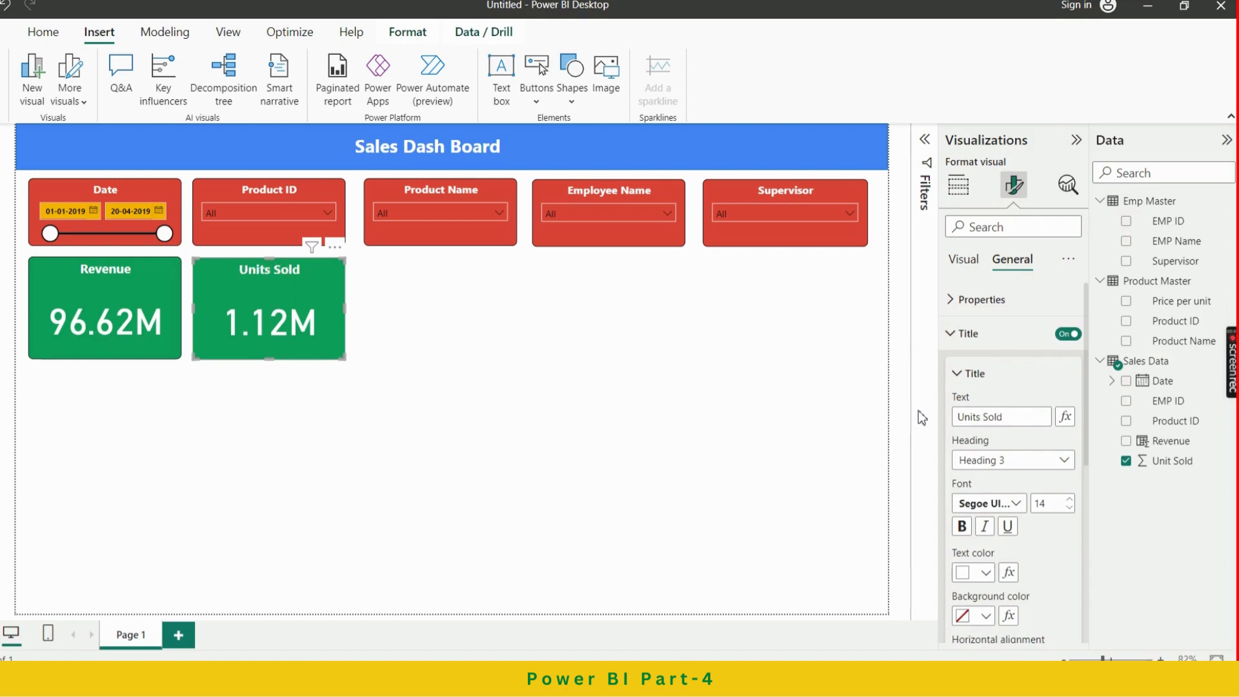
click(579, 362)
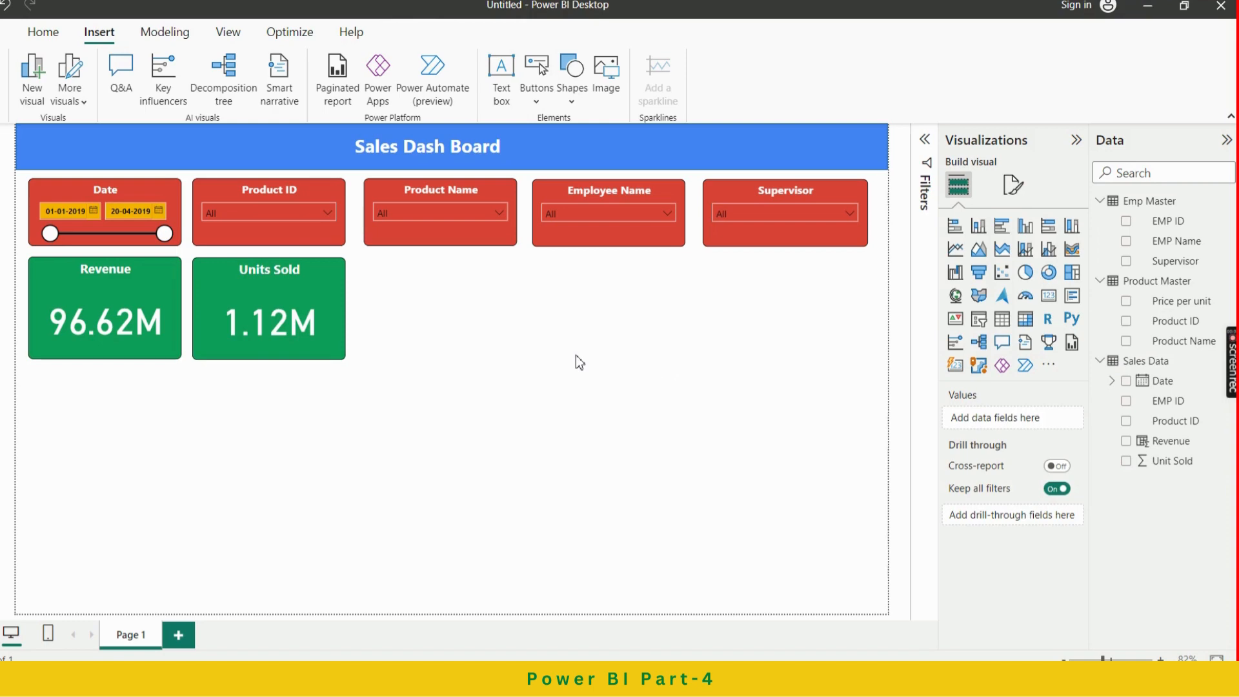
Check the Assignment Questions sheet in Excel, then insert a donut chart in Power BI beneath the cards, enlarged to span roughly both cards' width
key(alt+Tab)
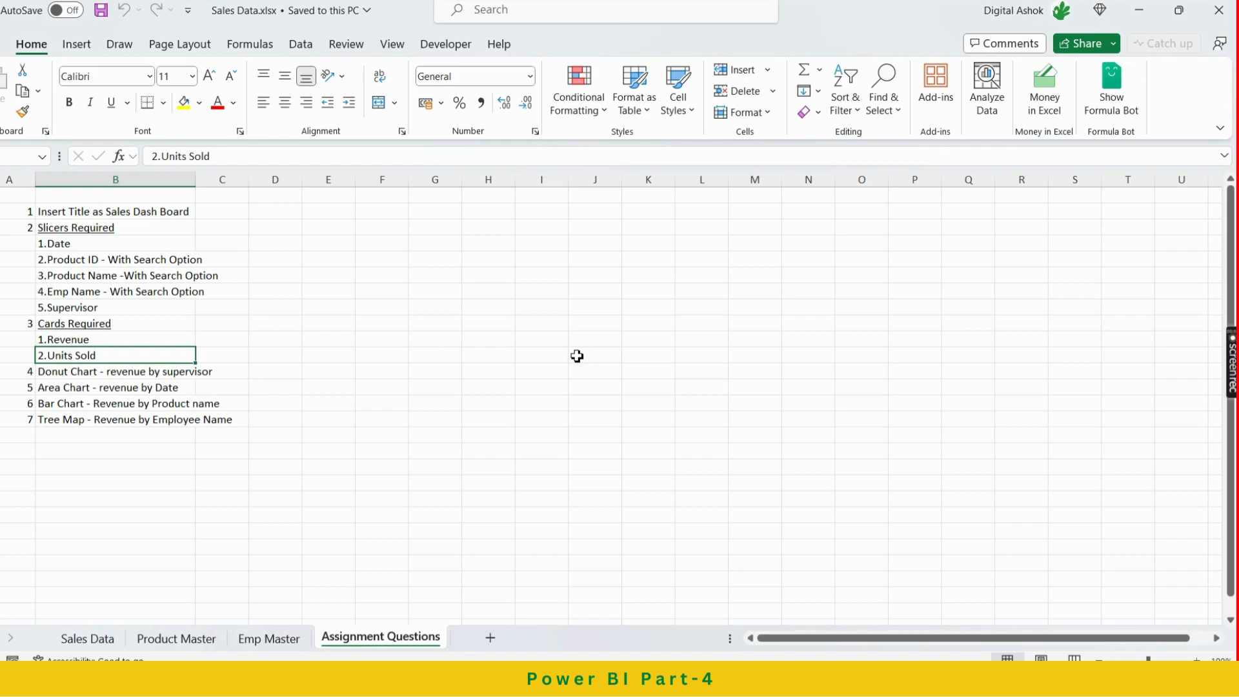
key(alt+Tab)
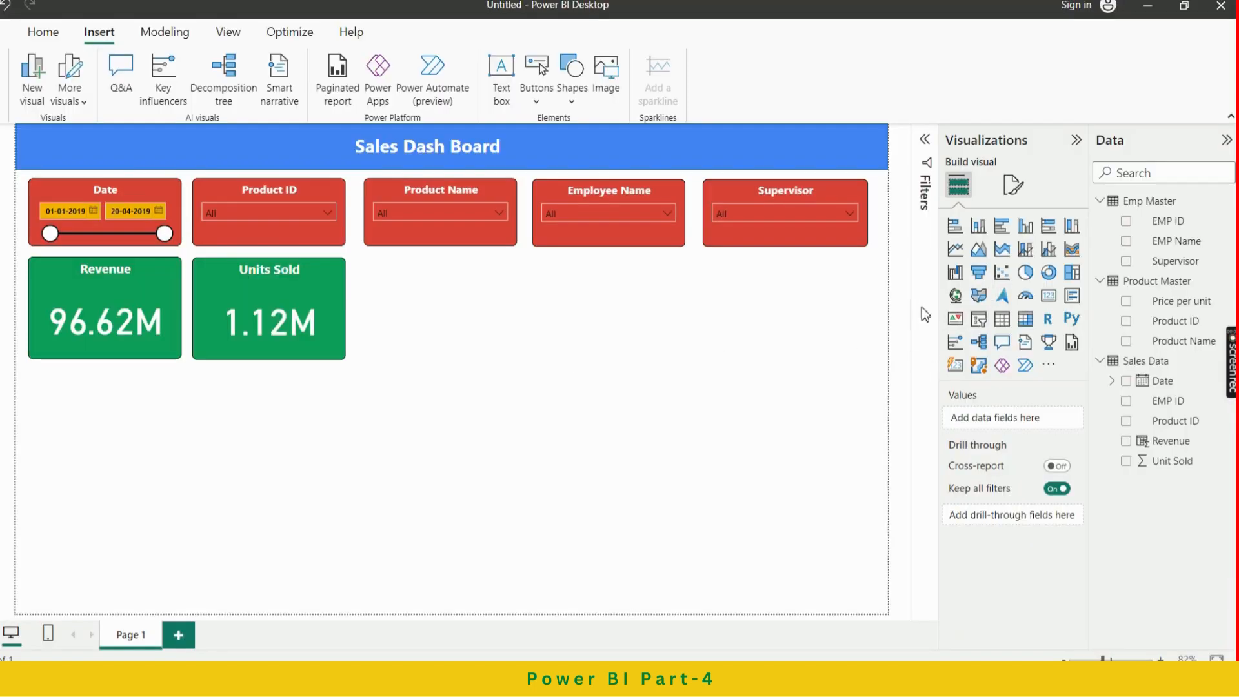
click(1051, 279)
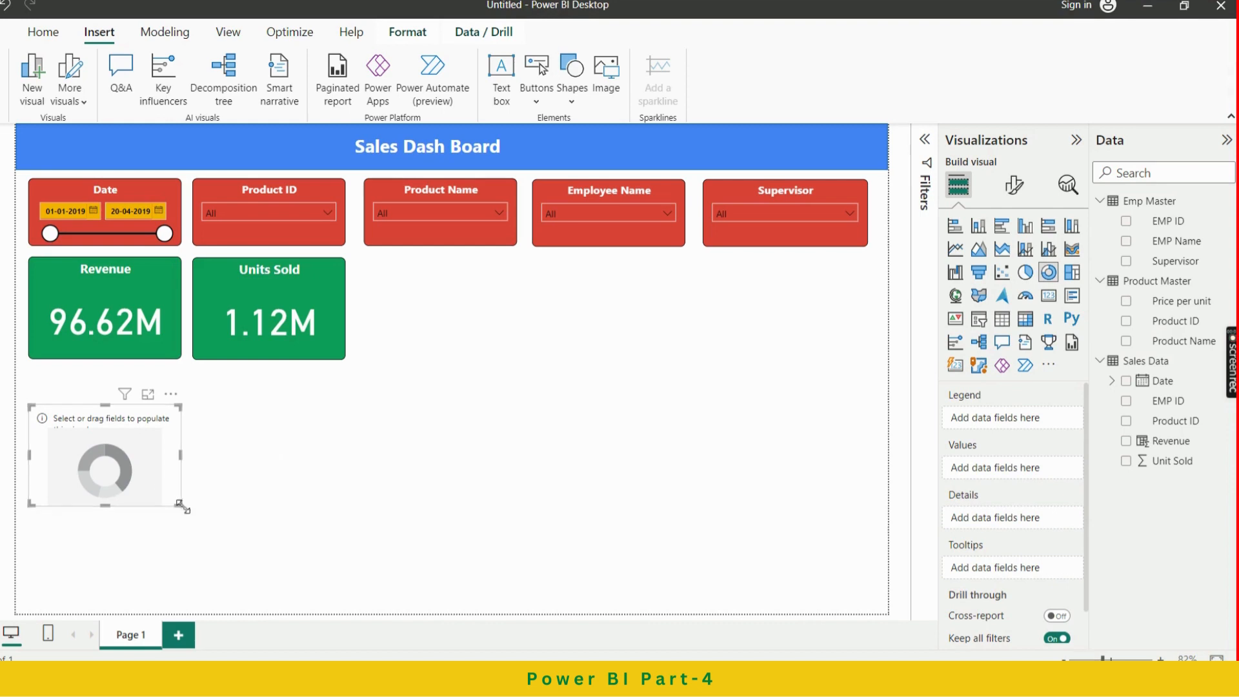
drag(180, 506, 238, 588)
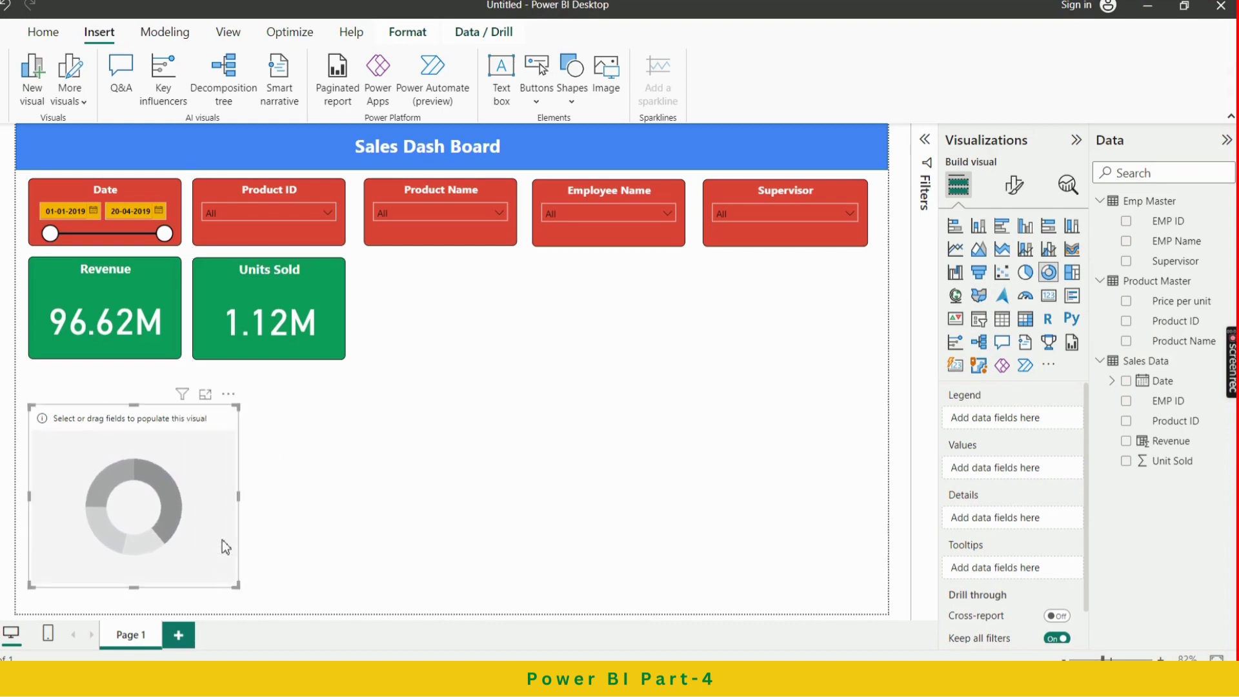
drag(212, 473, 210, 455)
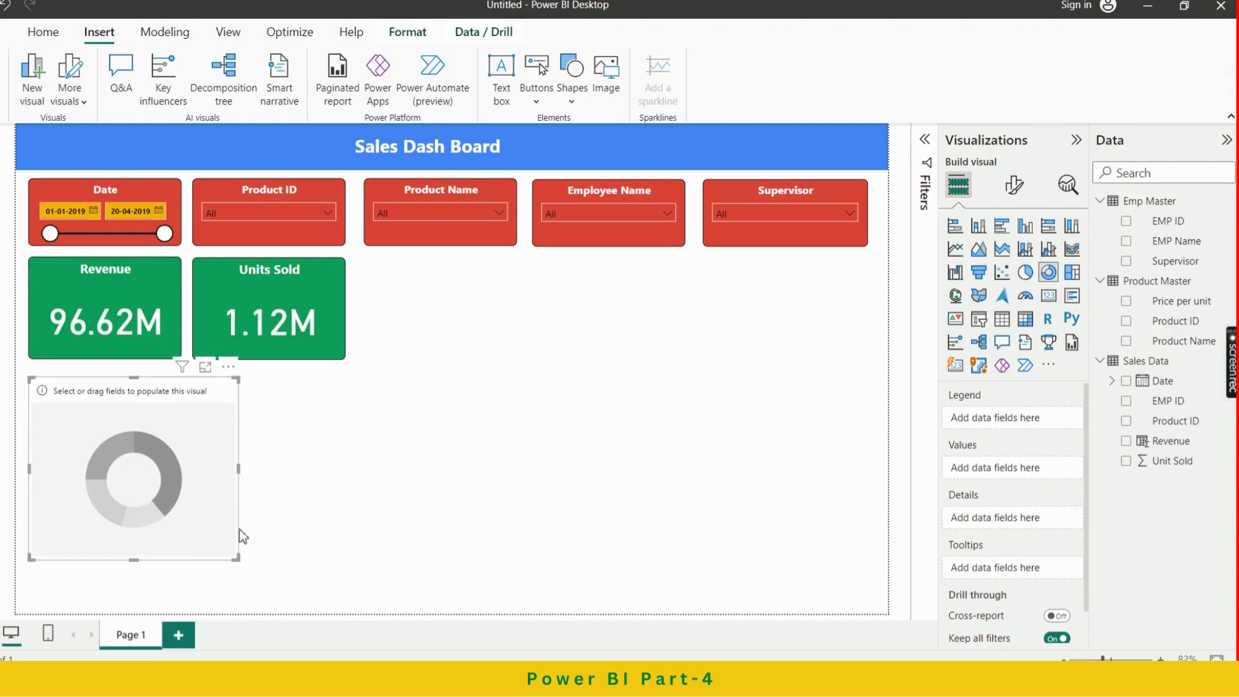
drag(239, 559, 342, 592)
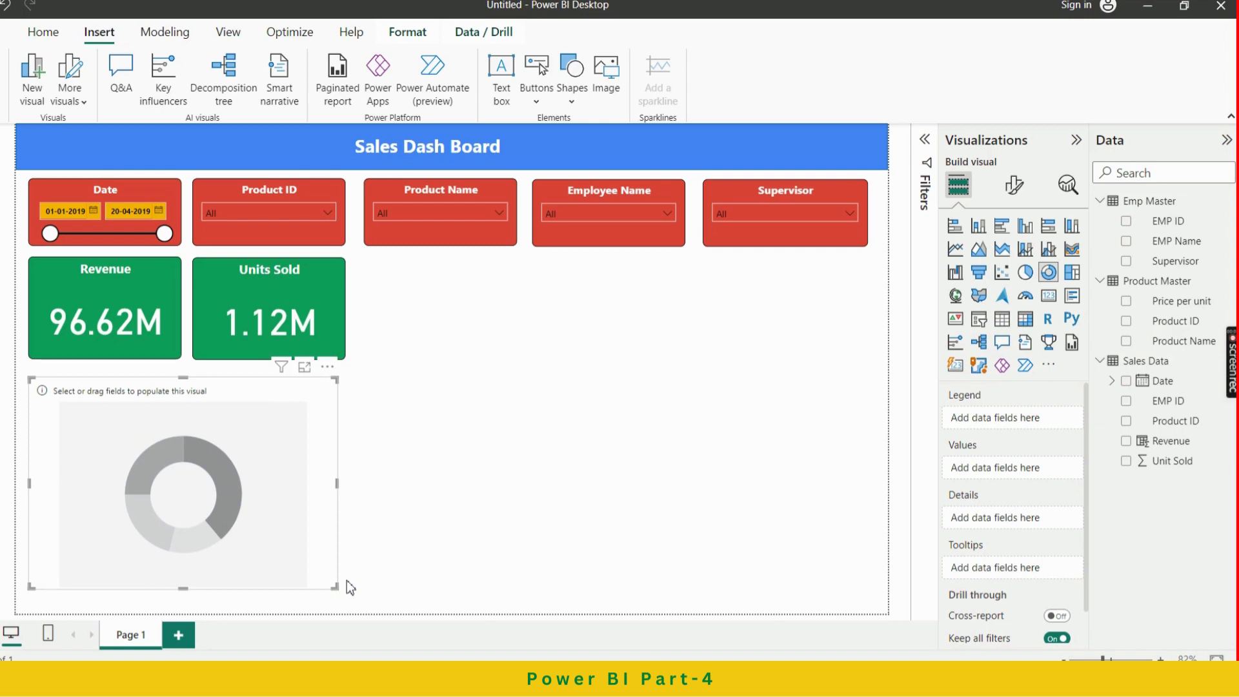
Recheck the donut chart requirement, then assign Revenue as the chart's values and Supervisor as its legend
key(alt+Tab)
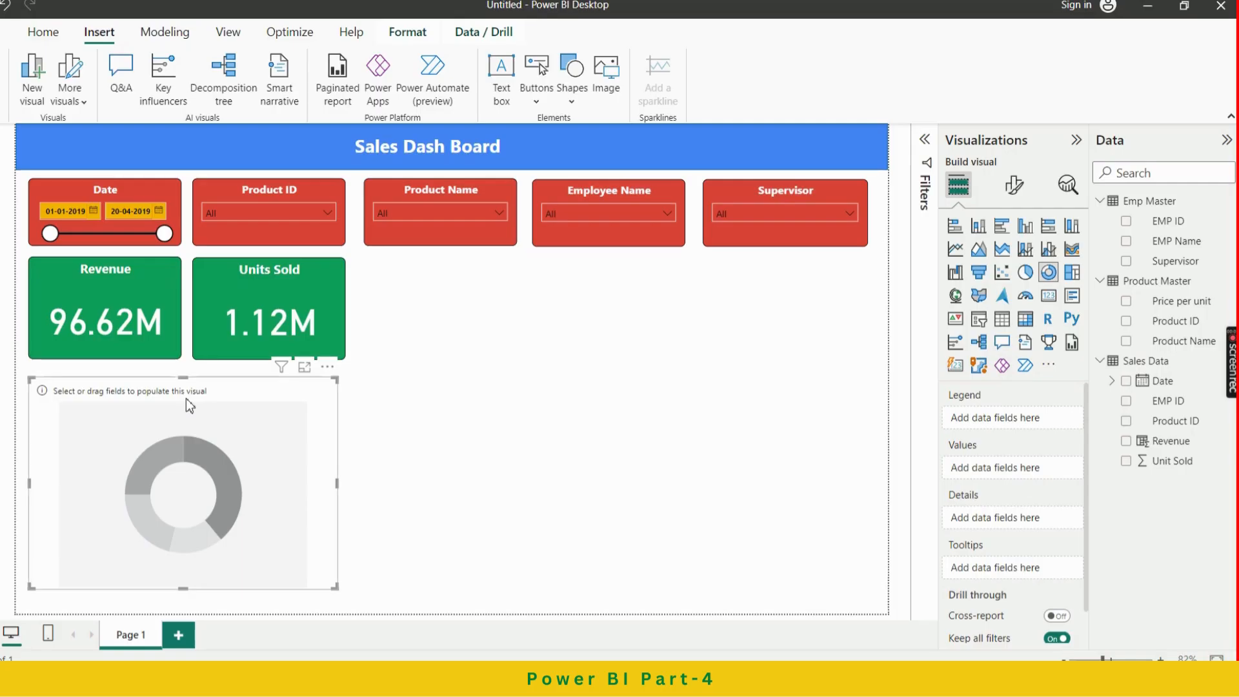
key(alt+Tab)
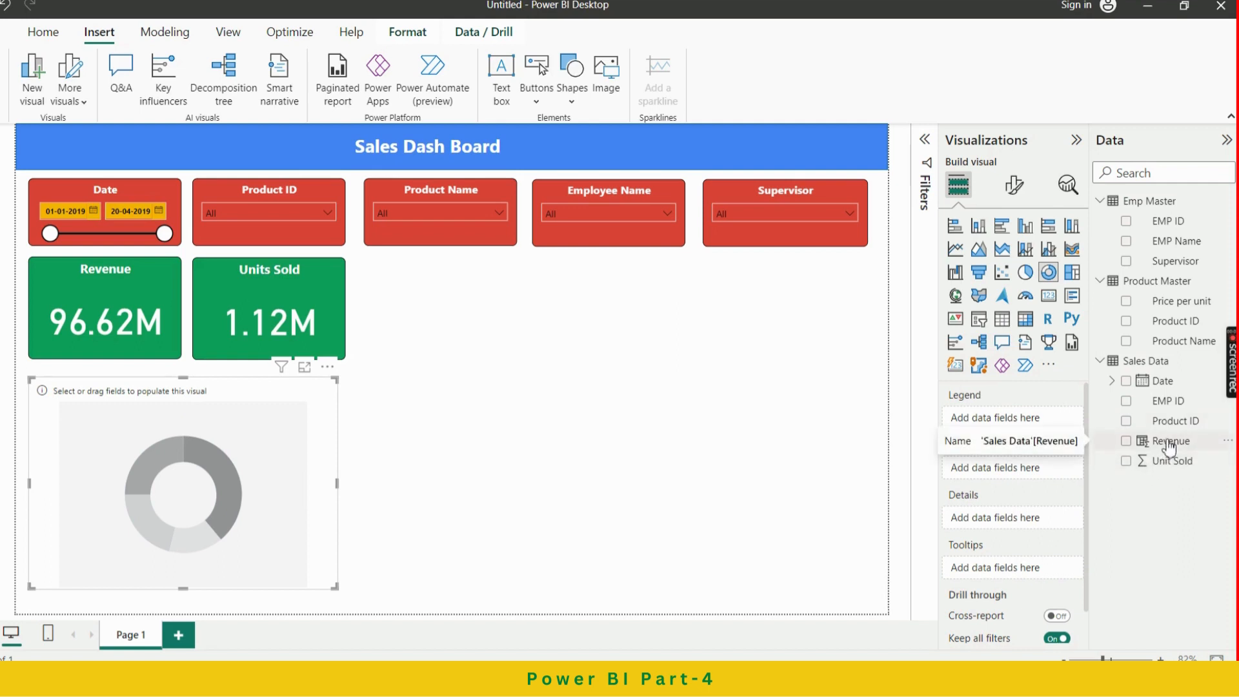
drag(1168, 445, 993, 473)
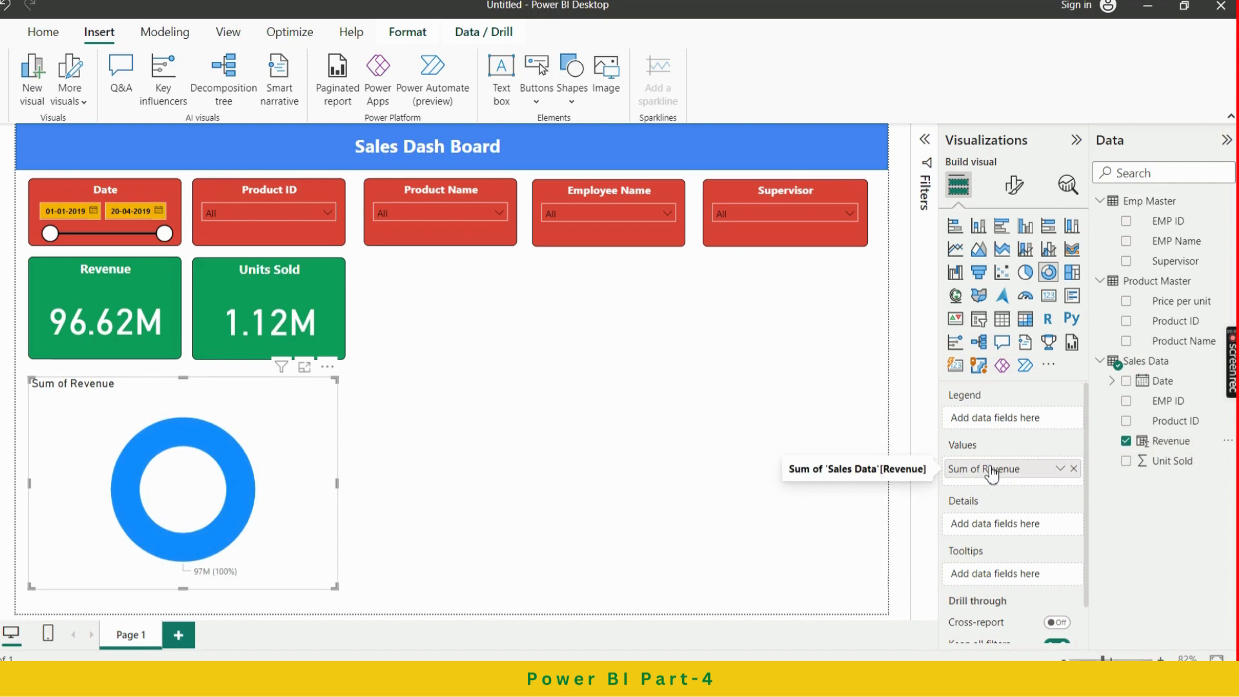
drag(1175, 265, 1019, 423)
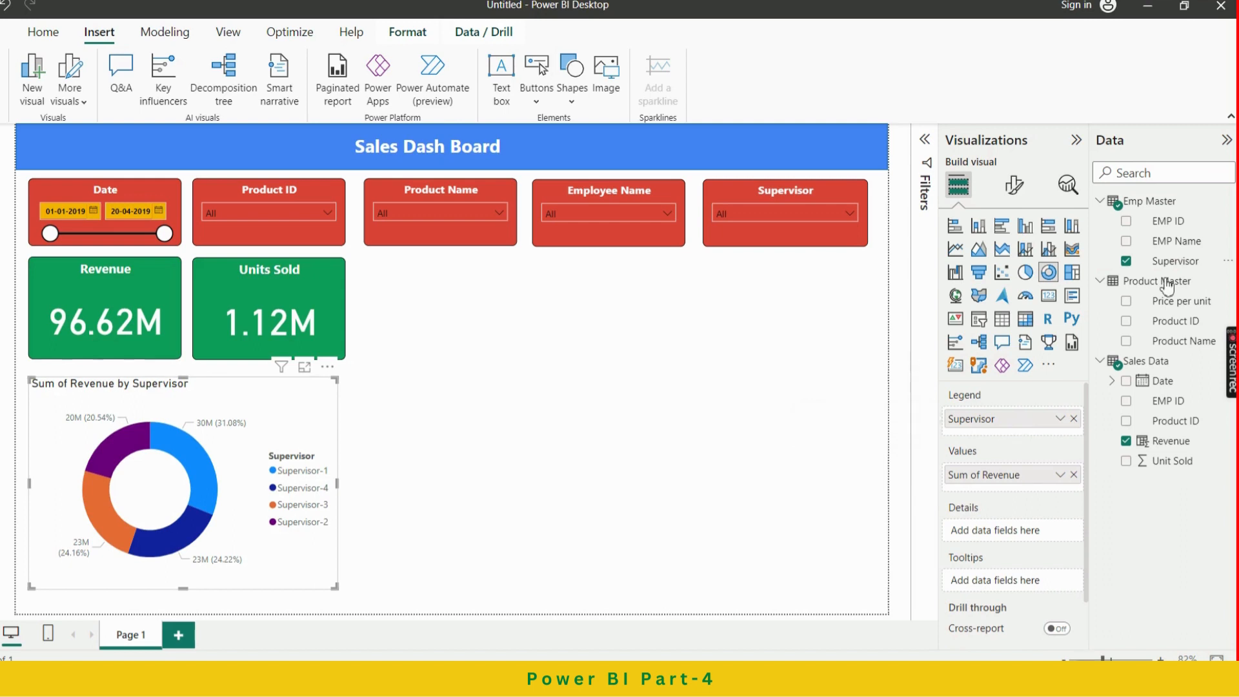
Shorten the donut chart's title text to "Revenue by Supervisor"
click(1007, 192)
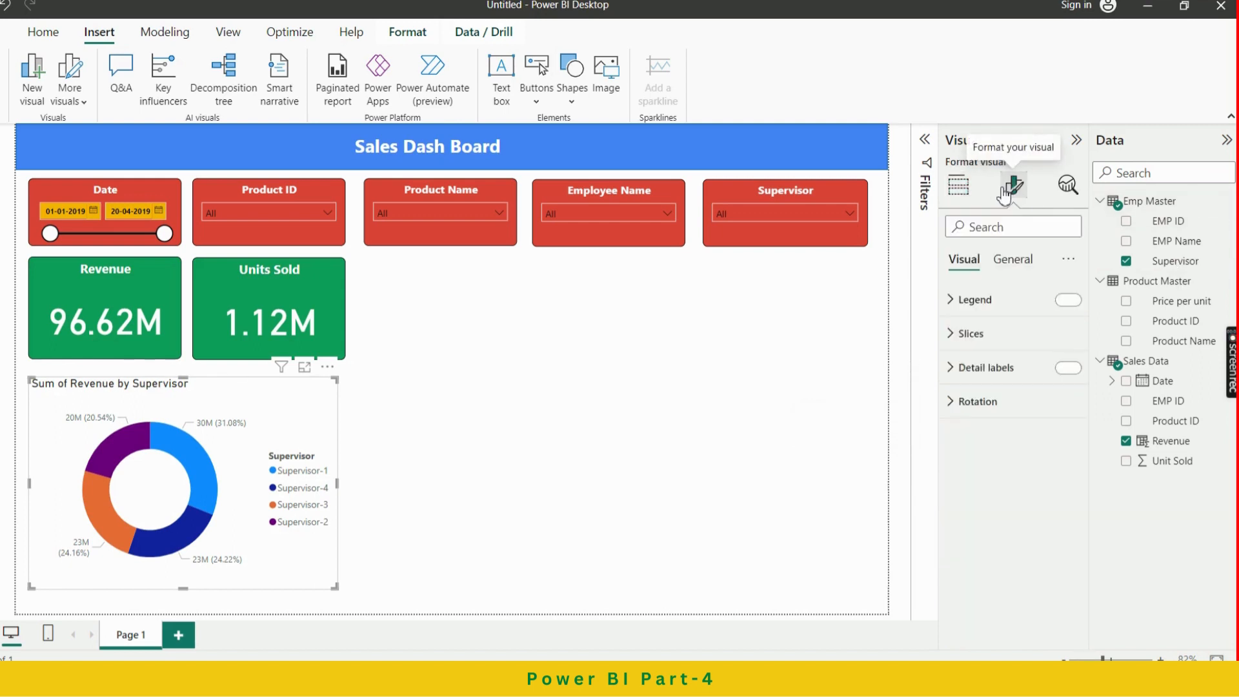
click(1025, 265)
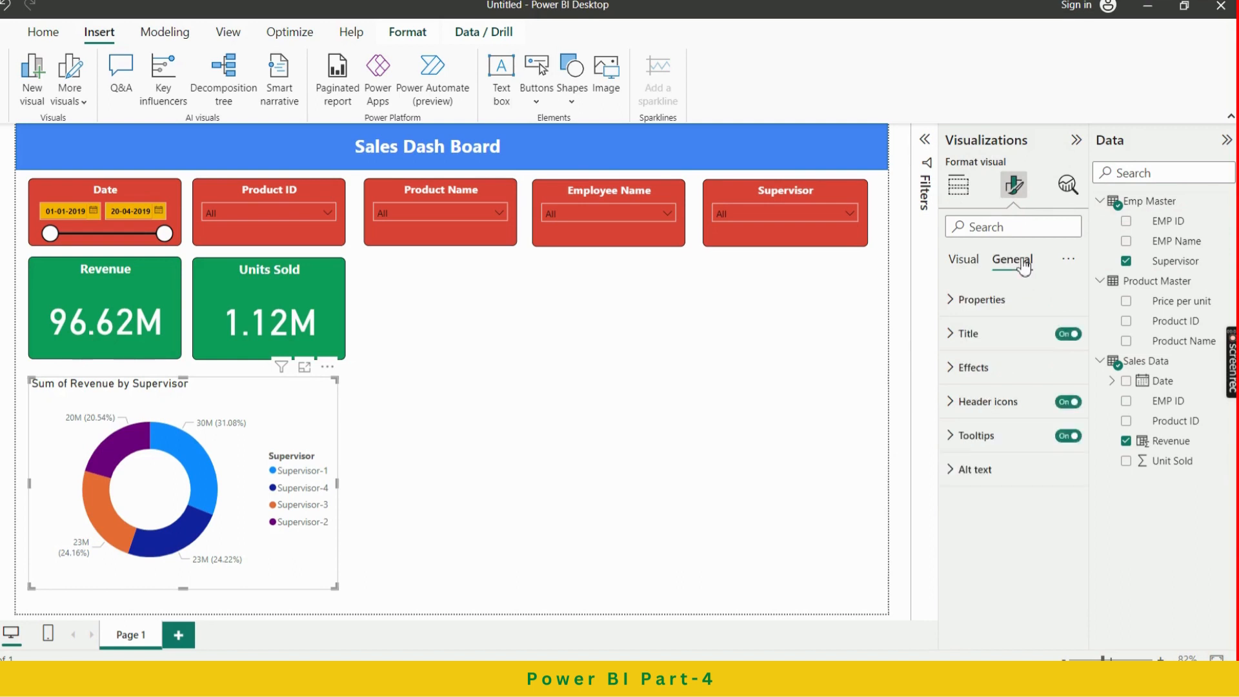
click(1014, 331)
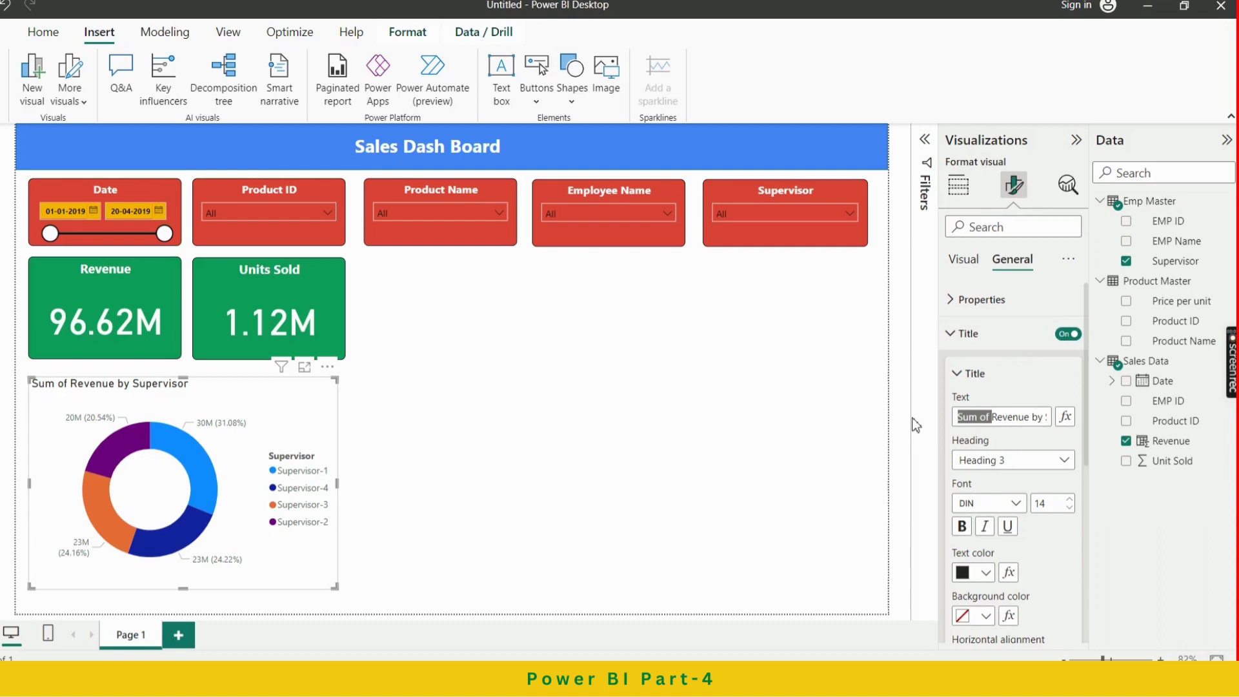
key(BackSpace)
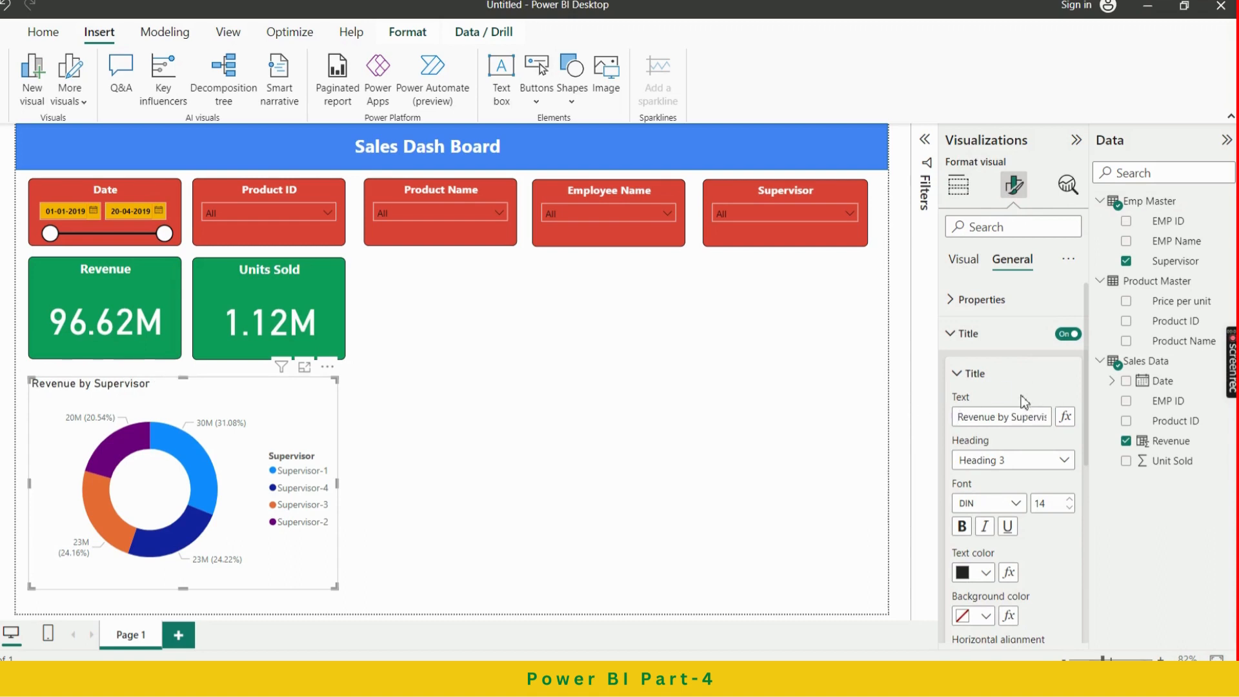
Set the donut chart's title font to Segoe UI Bold at size 12
scroll(1043, 470, down, 3)
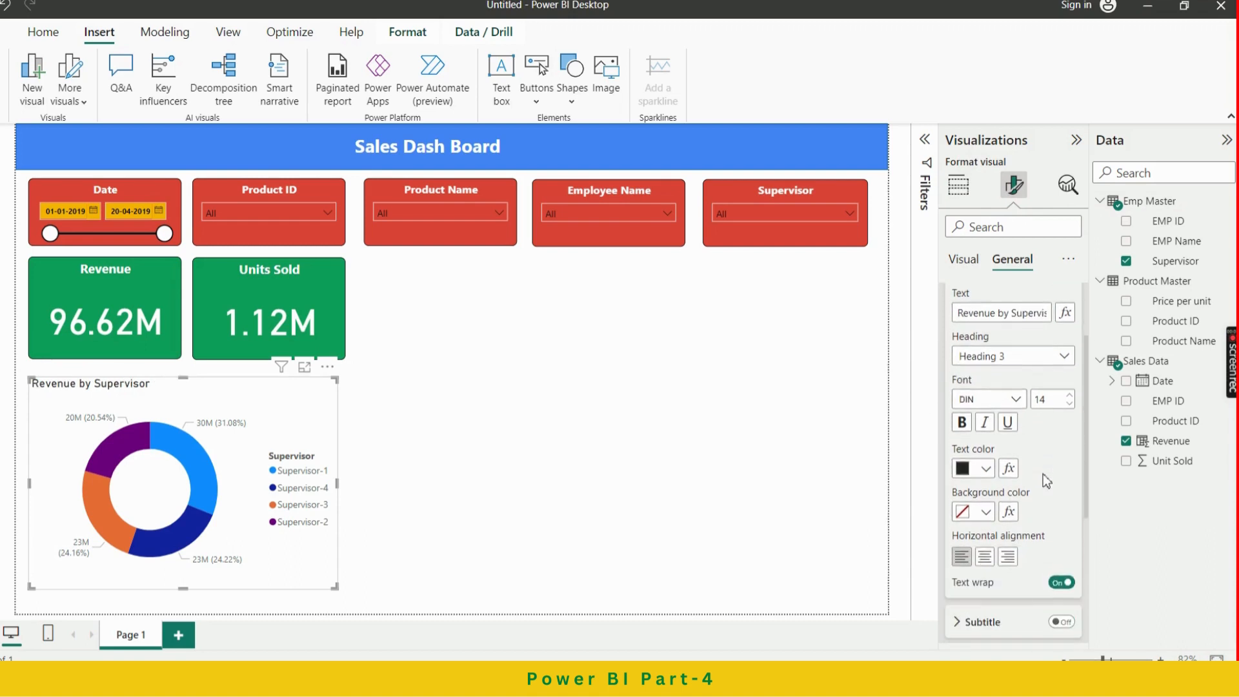
scroll(990, 470, down, 2)
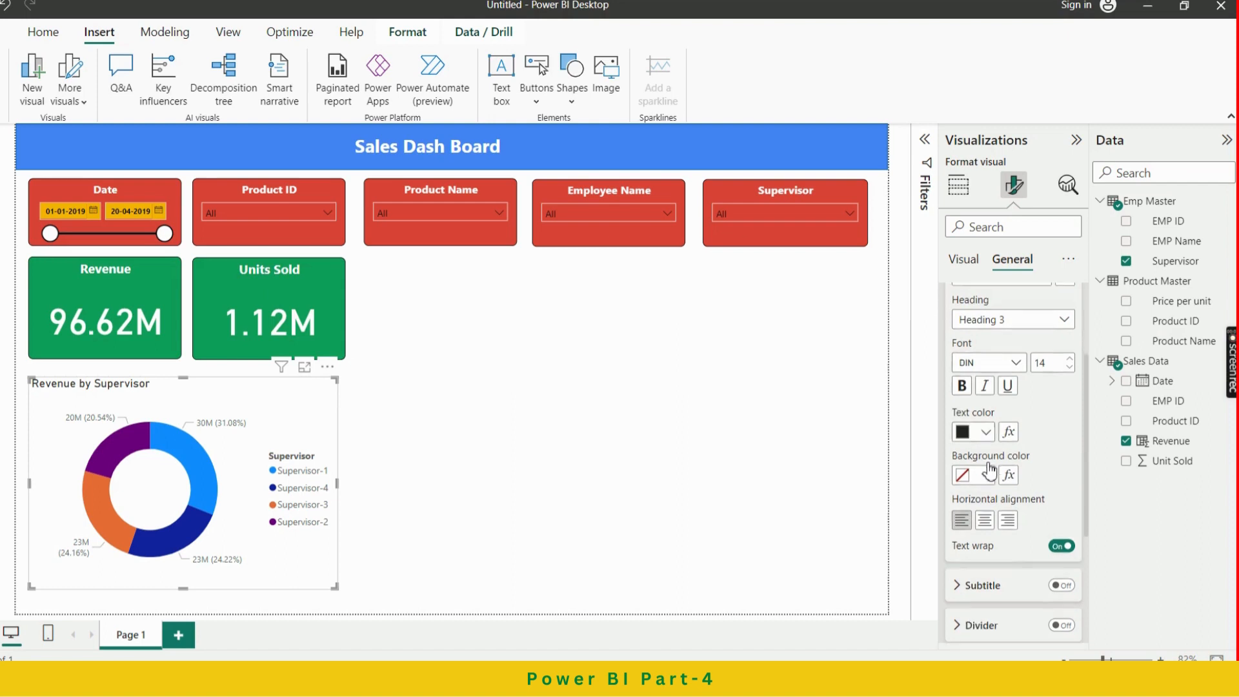
click(1010, 347)
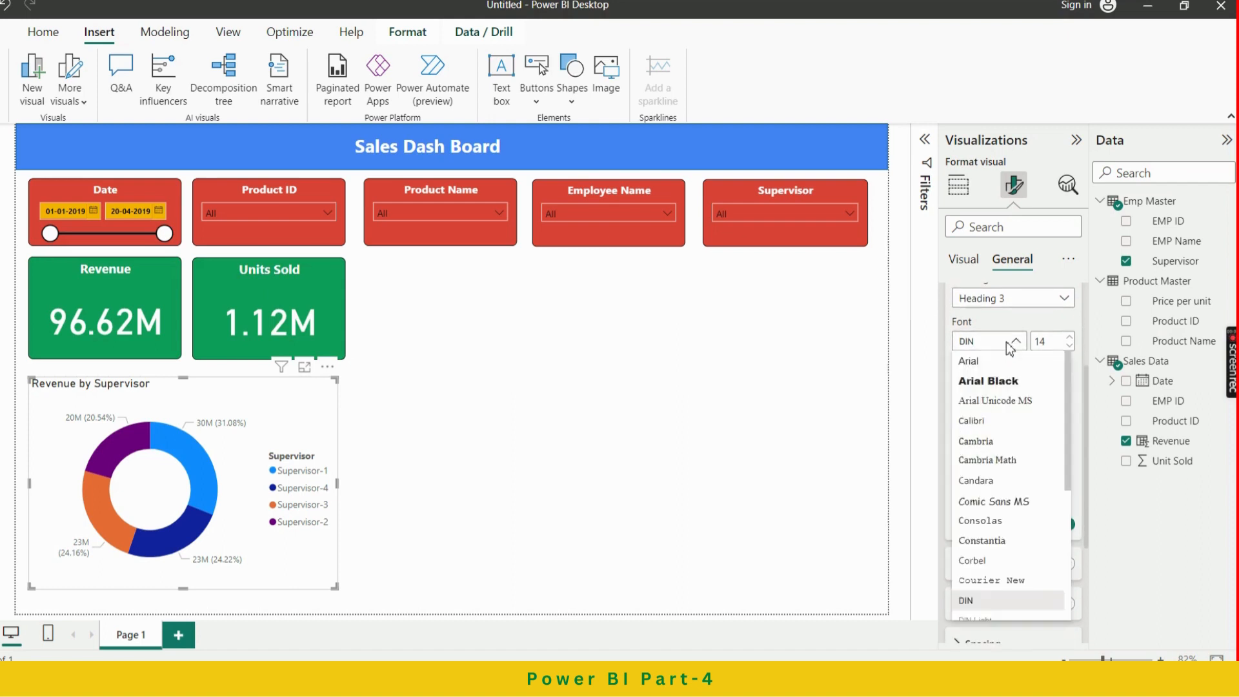
scroll(1018, 507, down, 5)
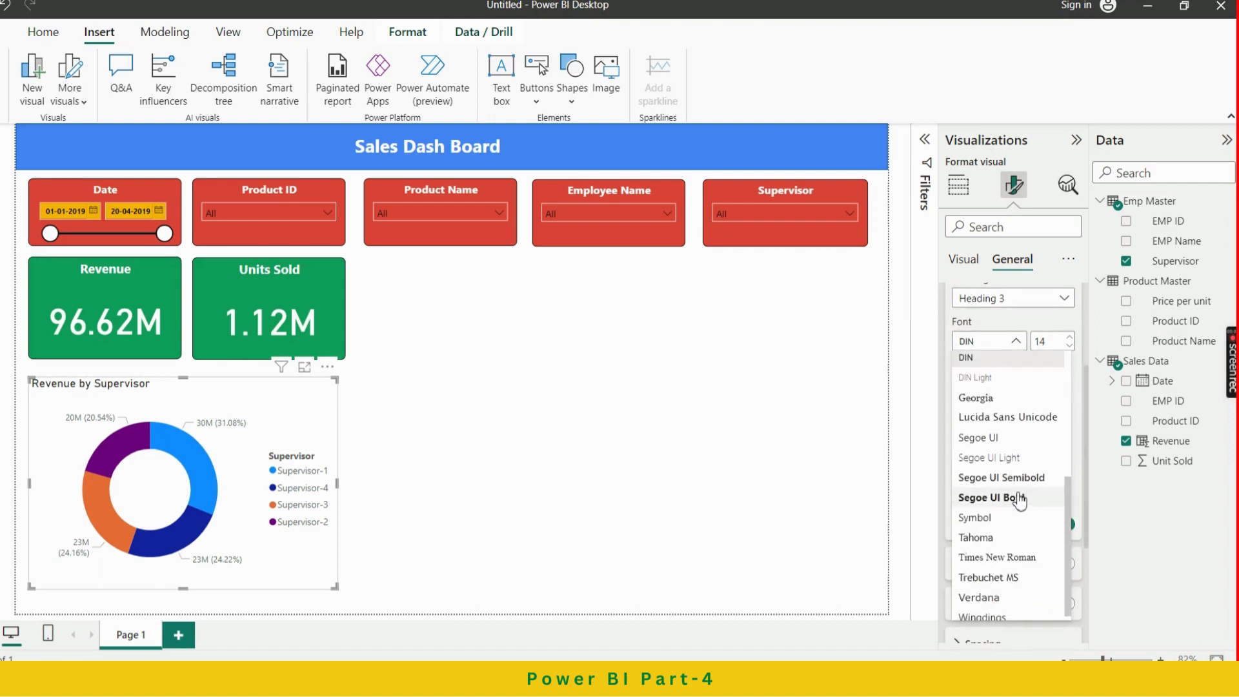
click(1018, 499)
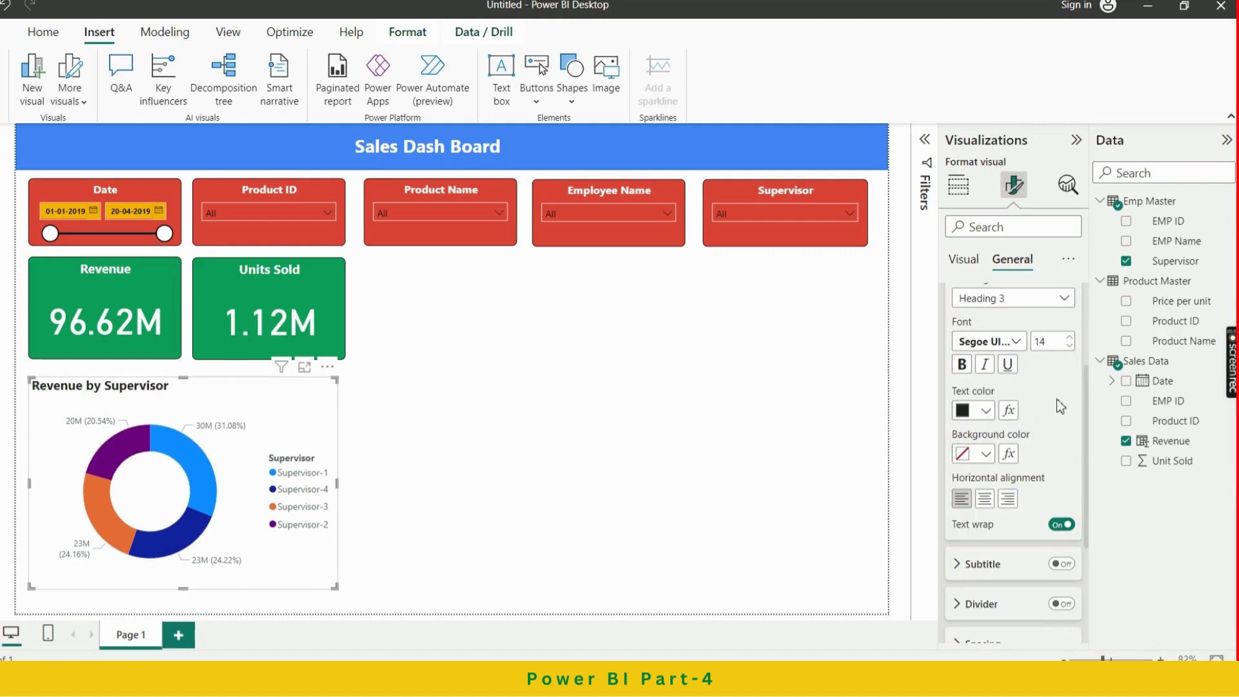
click(1069, 346)
click(1069, 347)
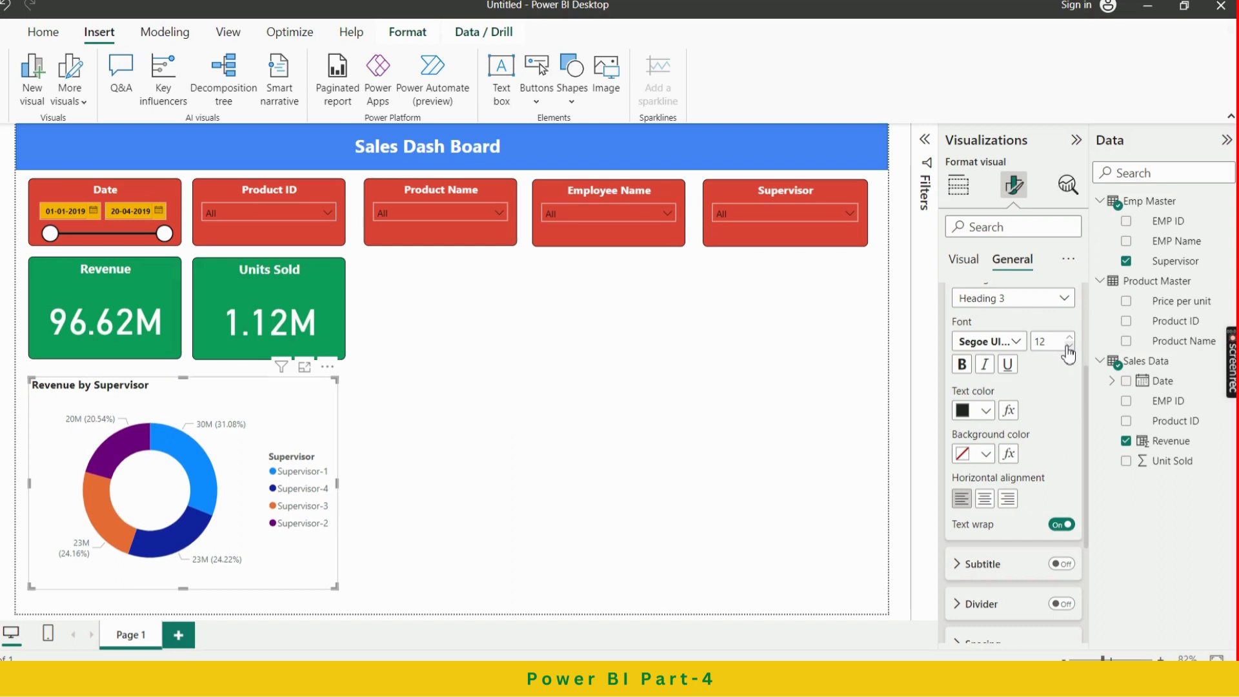
Give the donut chart's title the recent blue background and white text, and center it horizontally
click(985, 455)
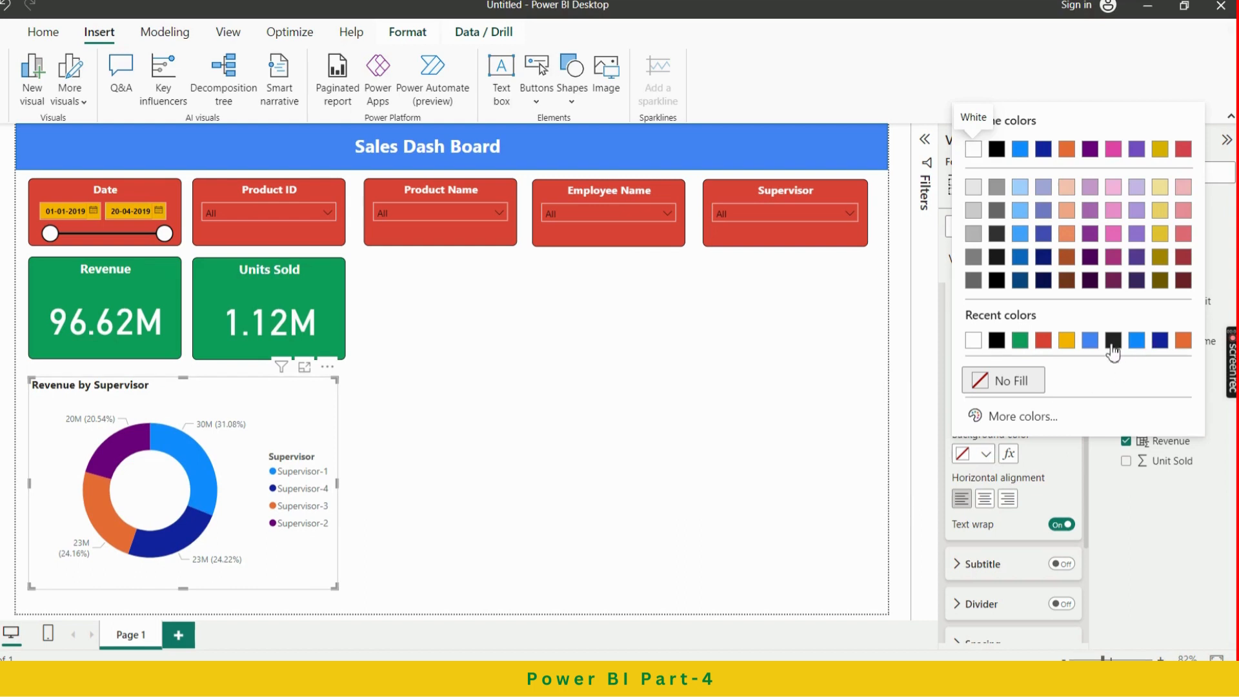
click(1090, 342)
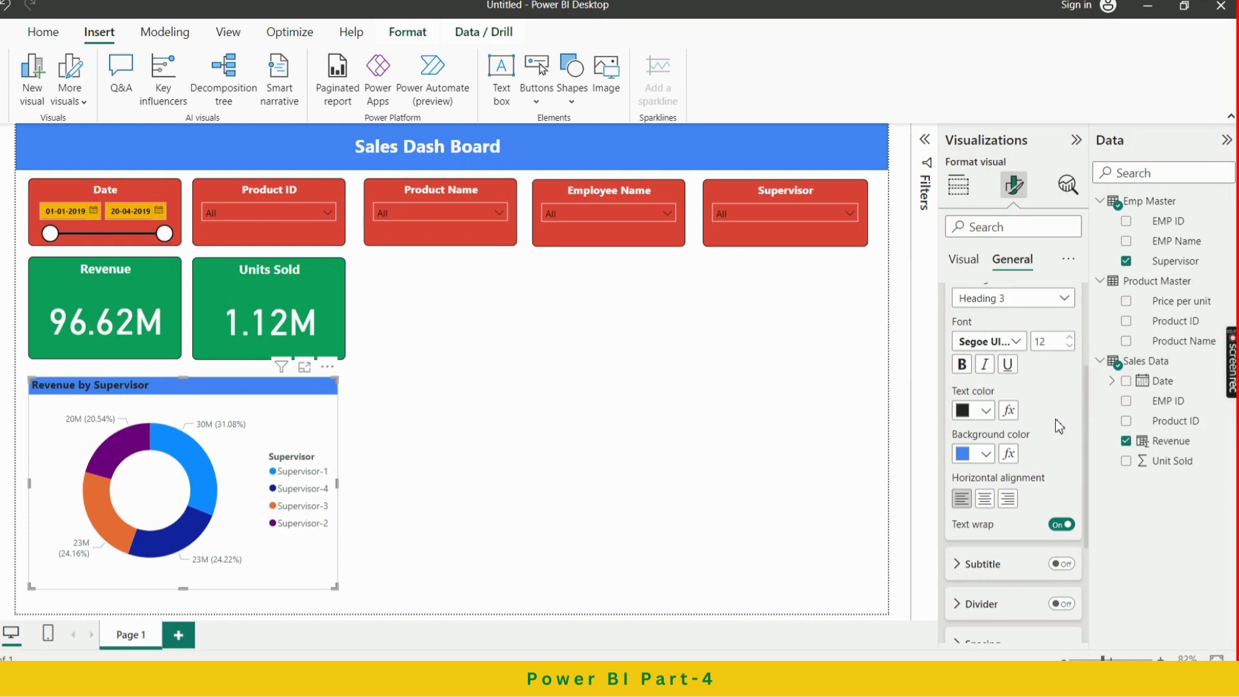
click(986, 411)
click(997, 337)
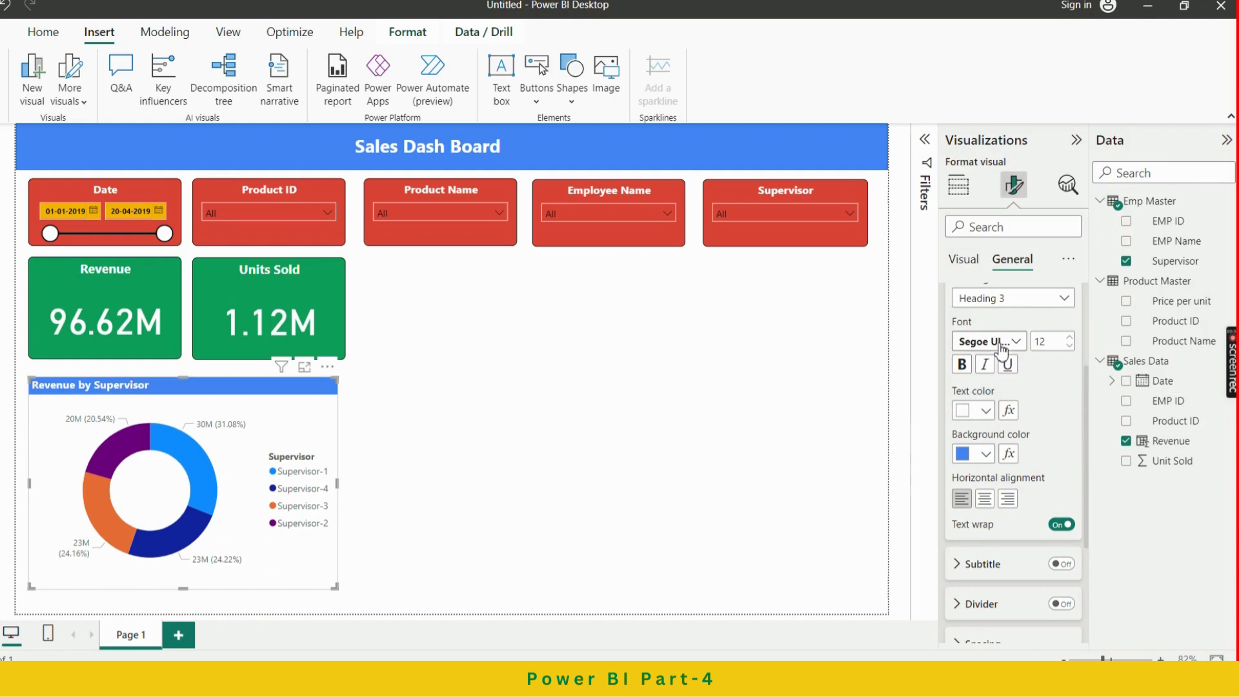
click(986, 499)
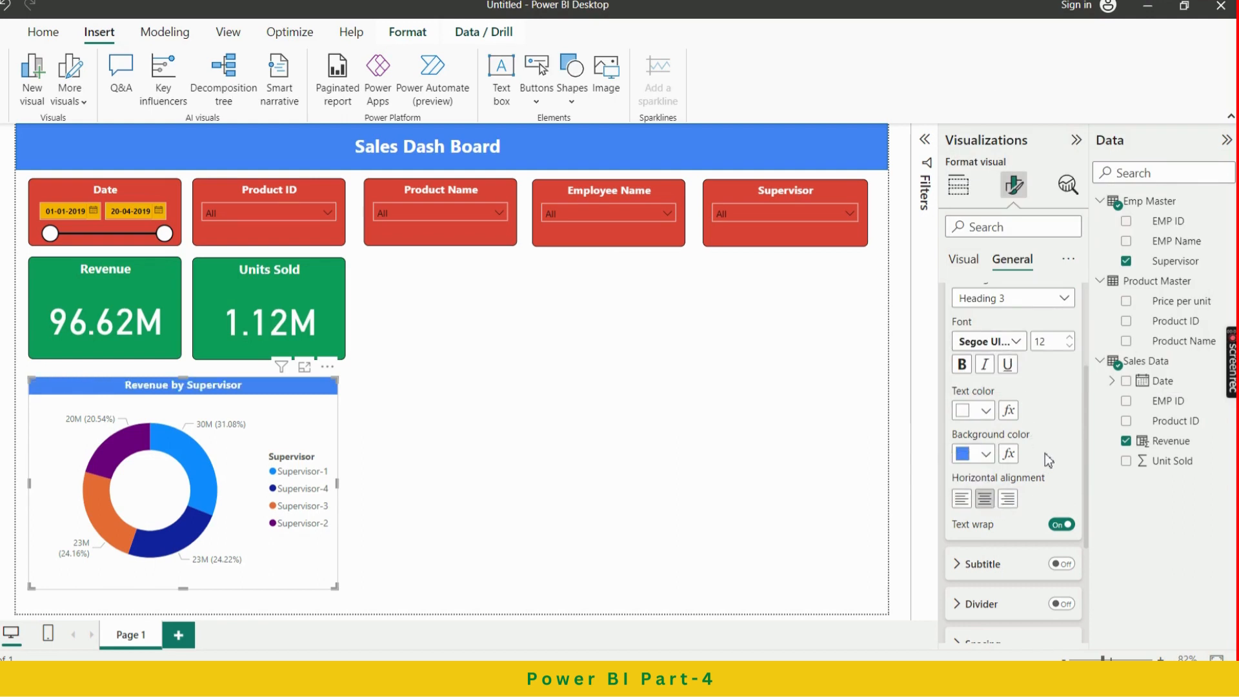
Turn off the legend of the "Revenue by Supervisor" donut chart
scroll(1041, 464, down, 5)
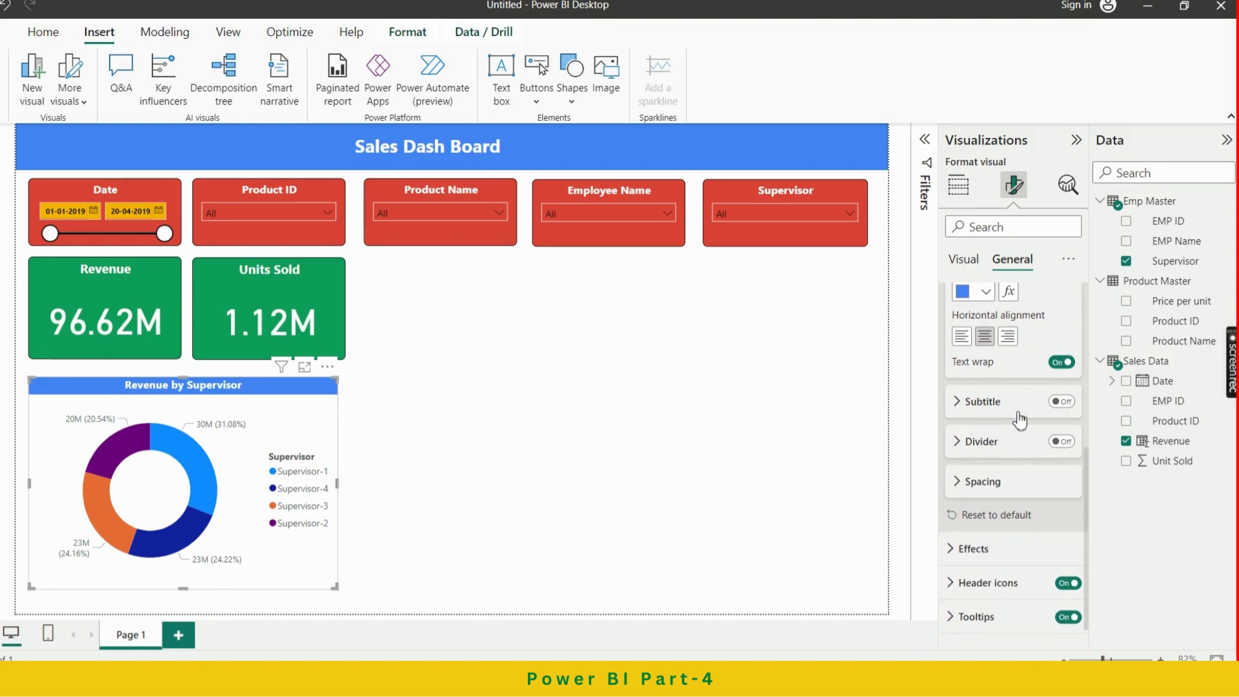
scroll(1012, 465, down, 1)
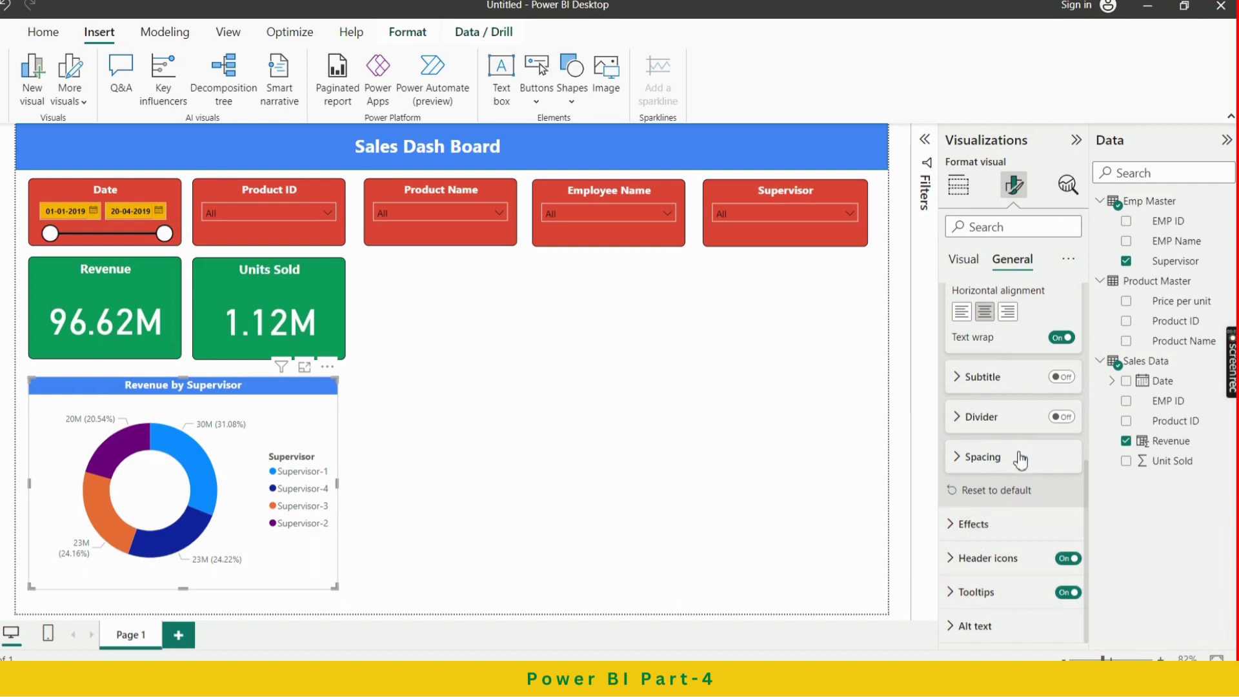
scroll(1021, 459, up, 8)
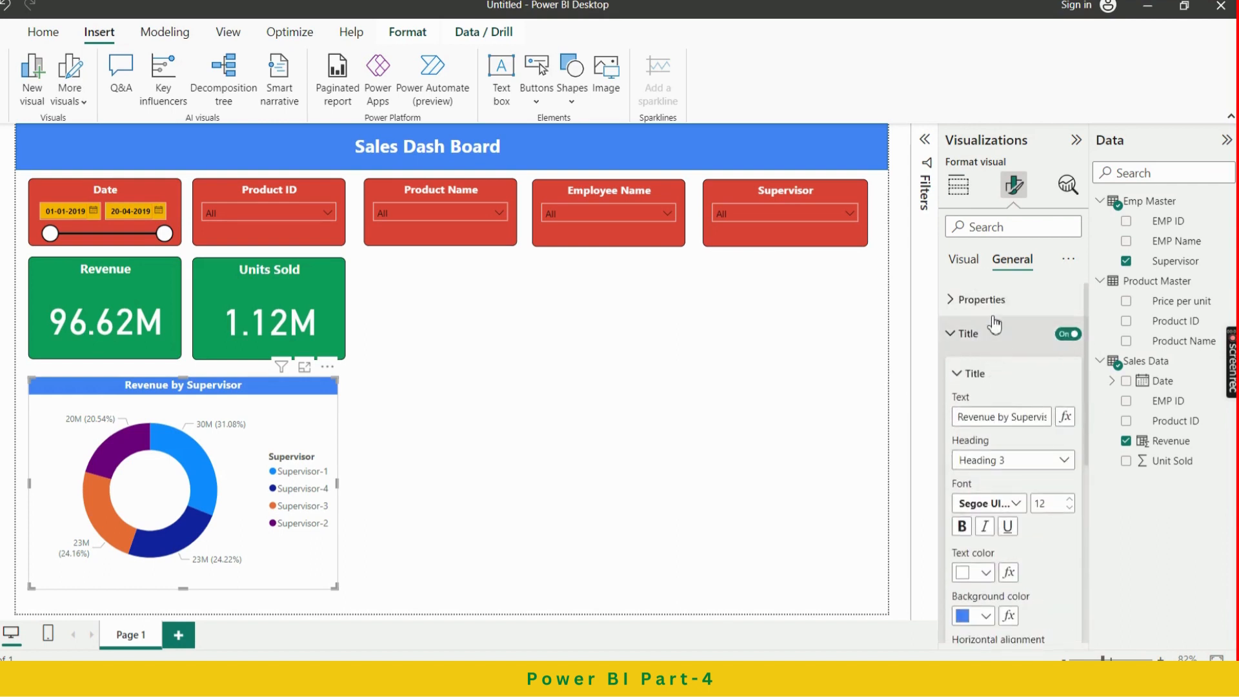
click(964, 259)
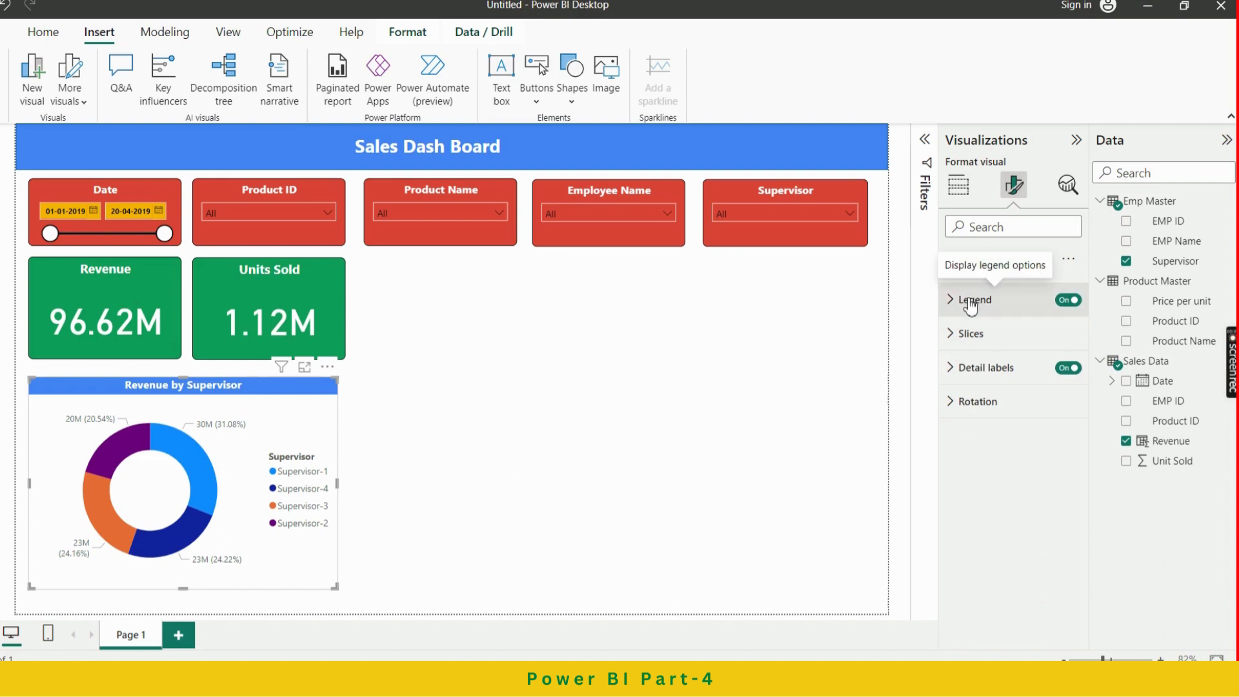
click(1069, 299)
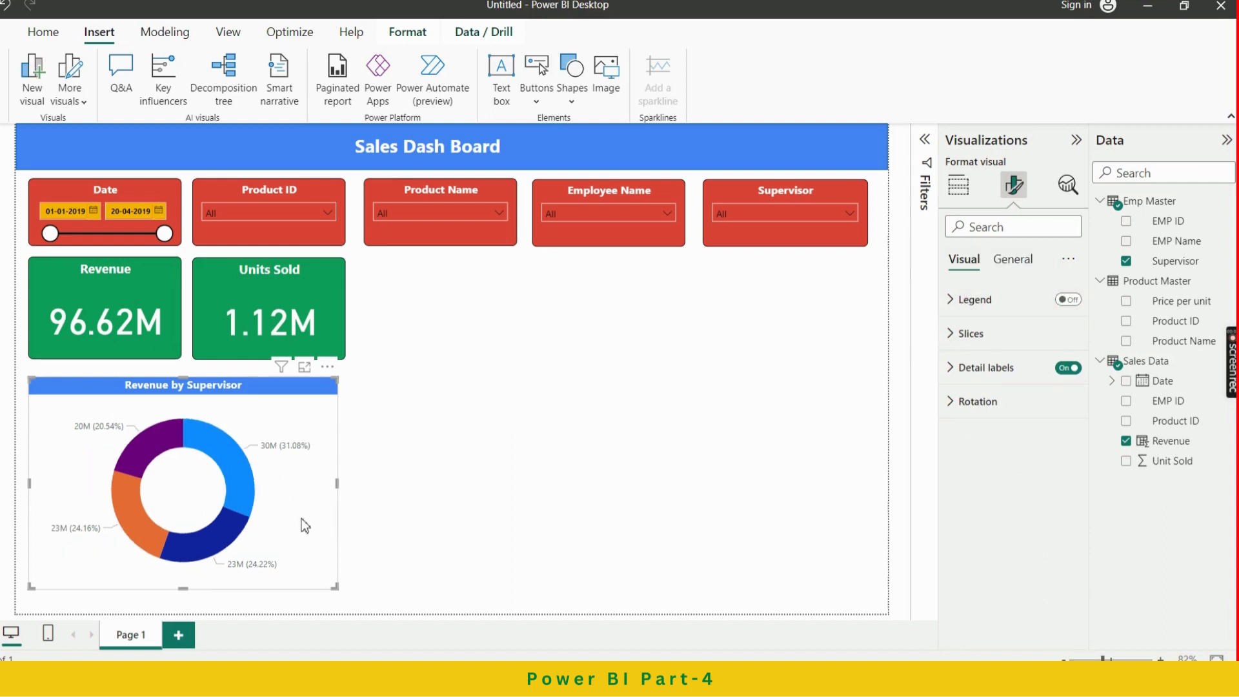
Set the label contents of the donut chart's detail labels to "All detail labels"
click(988, 368)
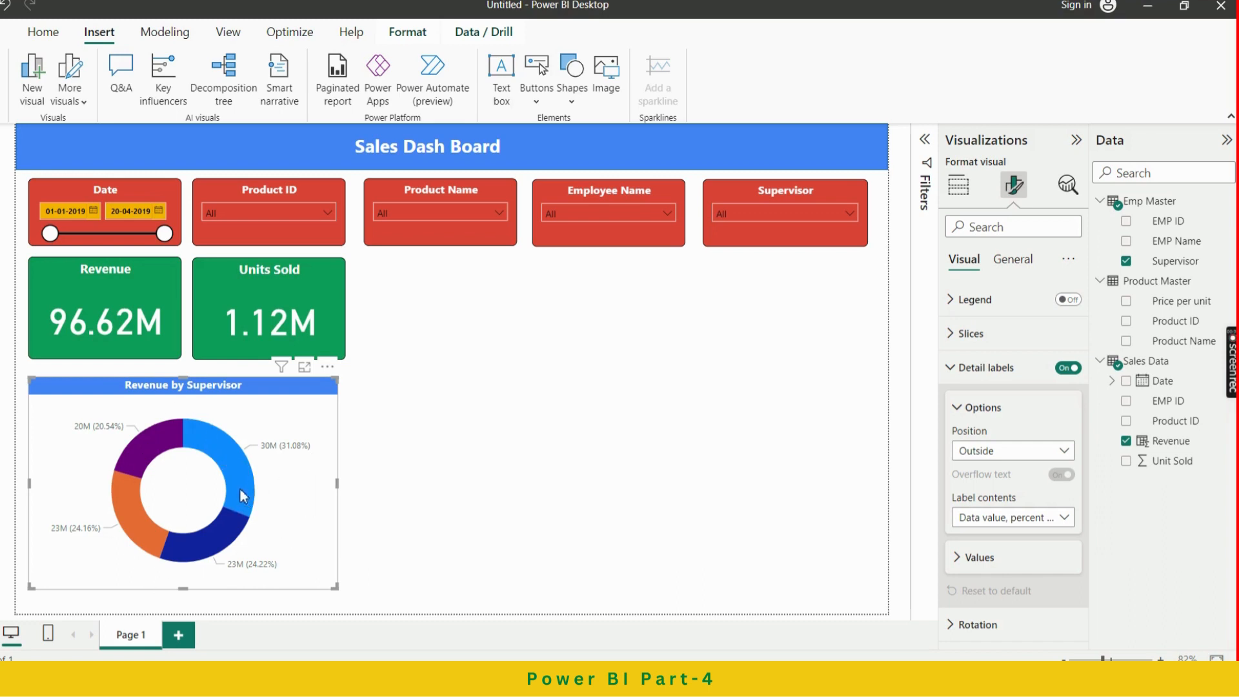
mouse_move(239, 478)
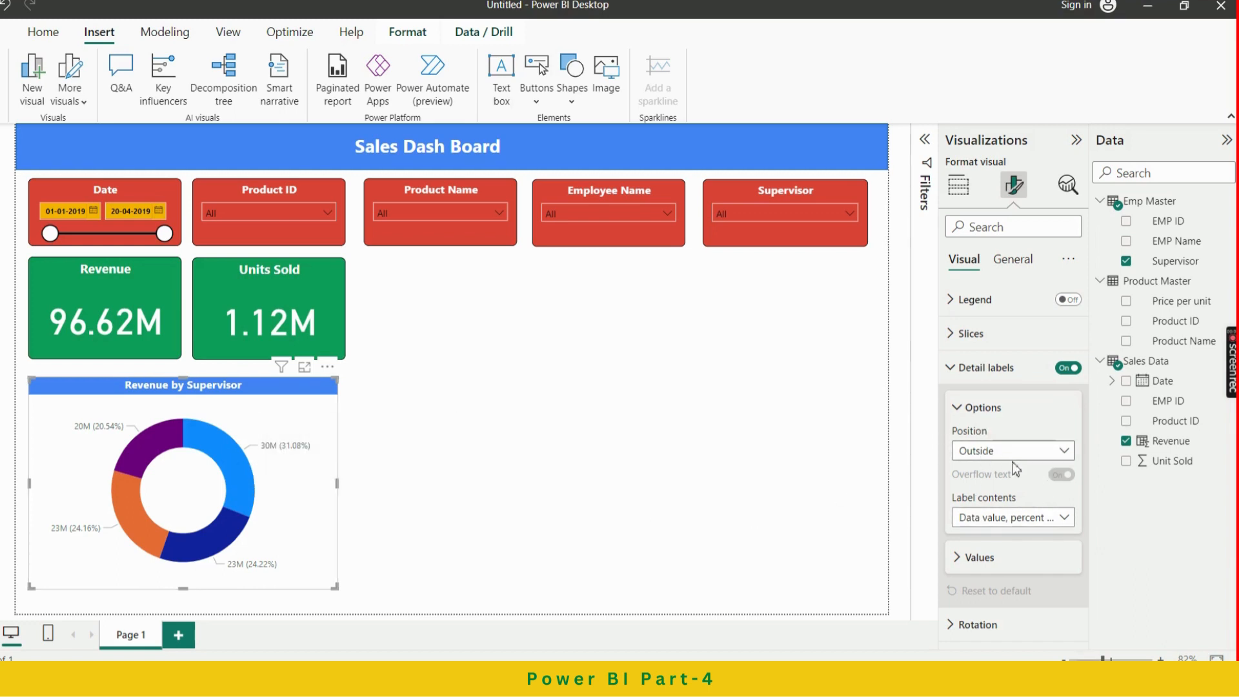
click(1064, 519)
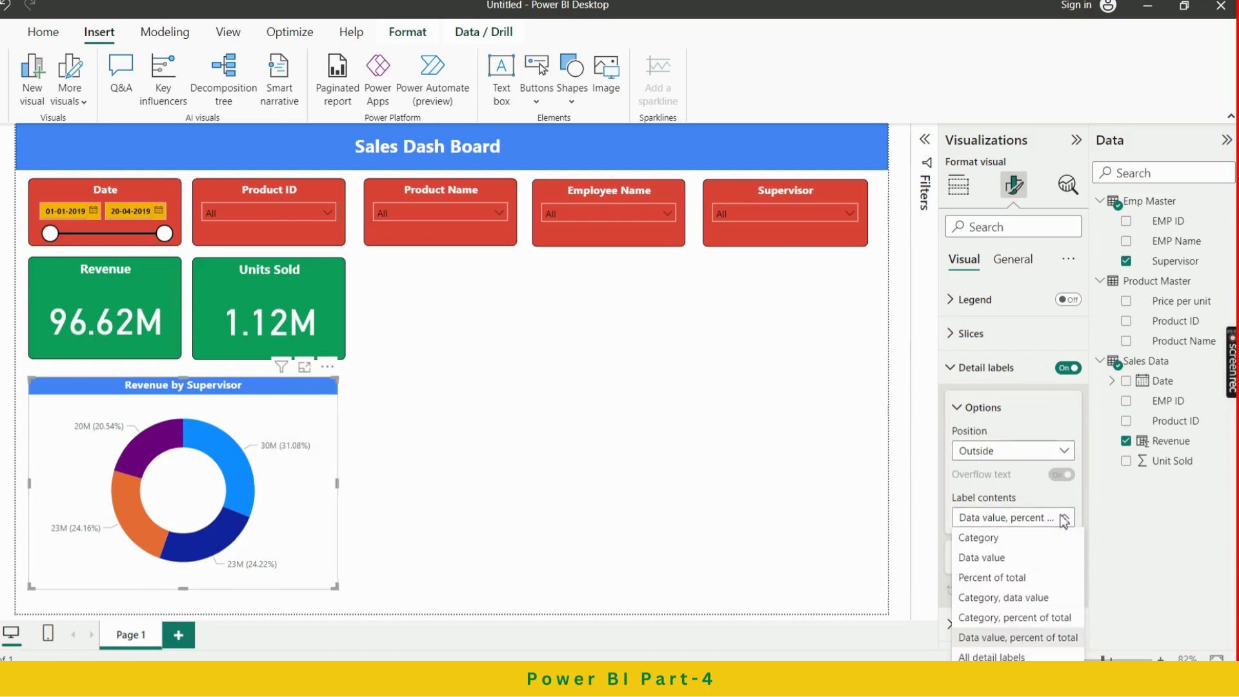
click(992, 655)
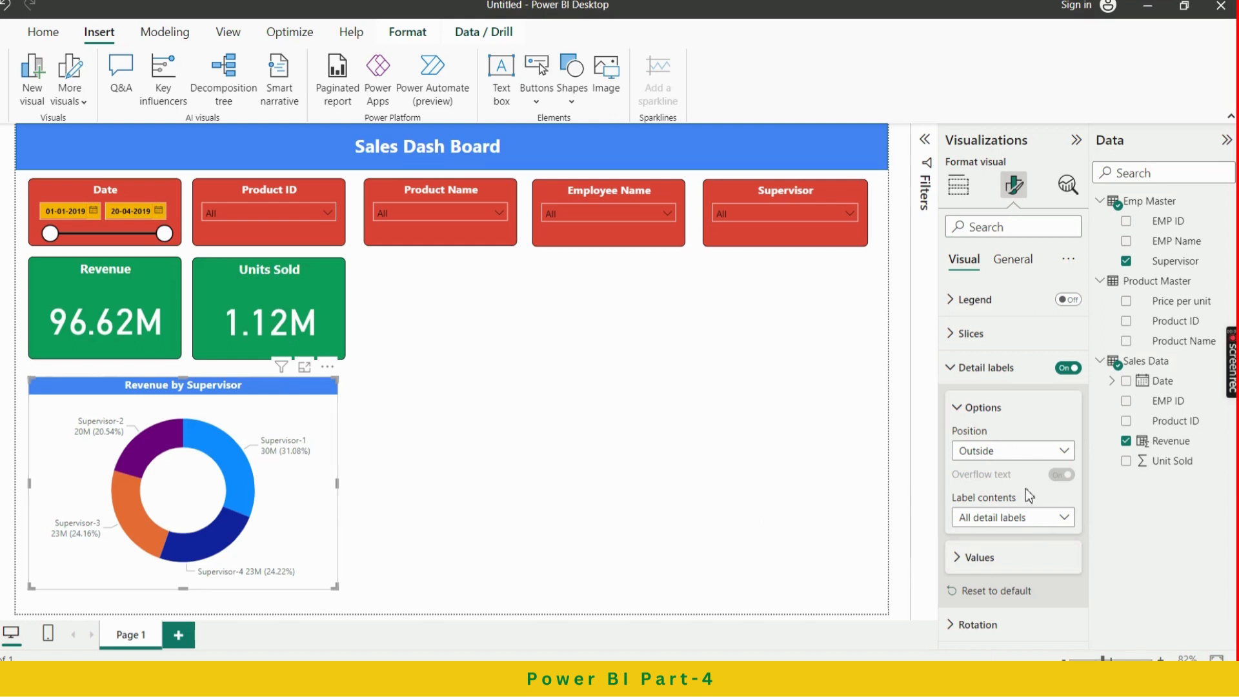
Change the color of the donut chart's detail label values to the recent black
click(978, 418)
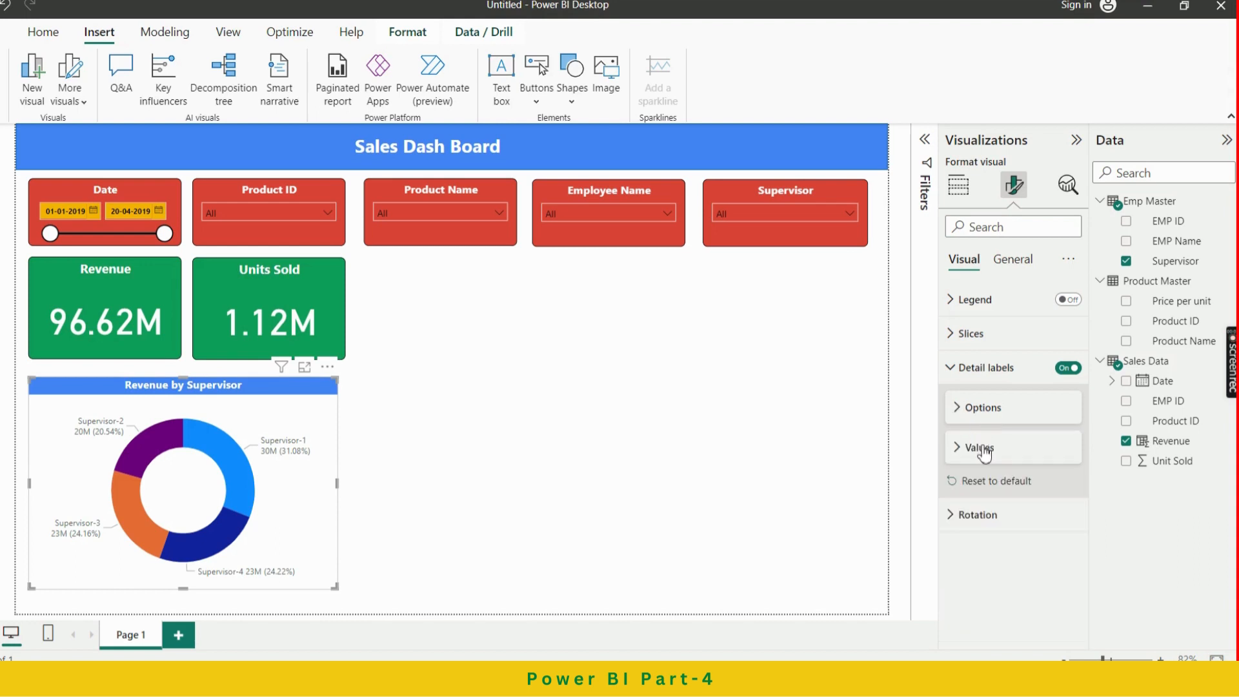
click(981, 448)
scroll(997, 491, down, 1)
click(984, 509)
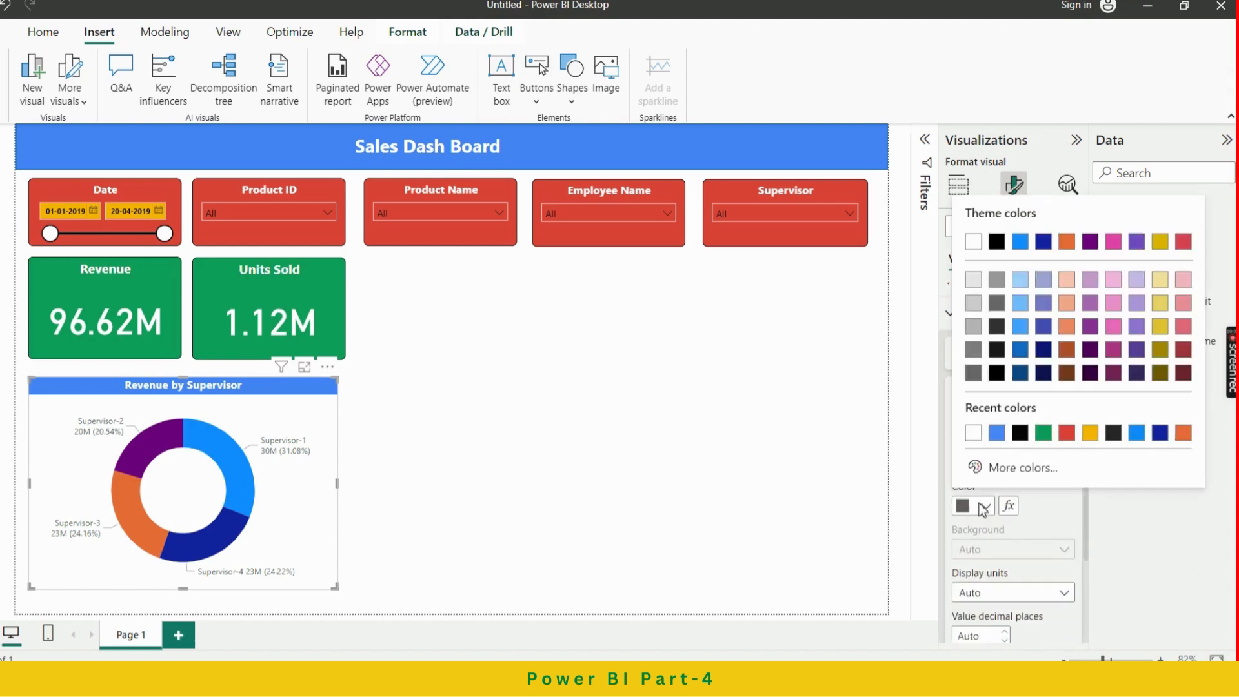
click(1020, 436)
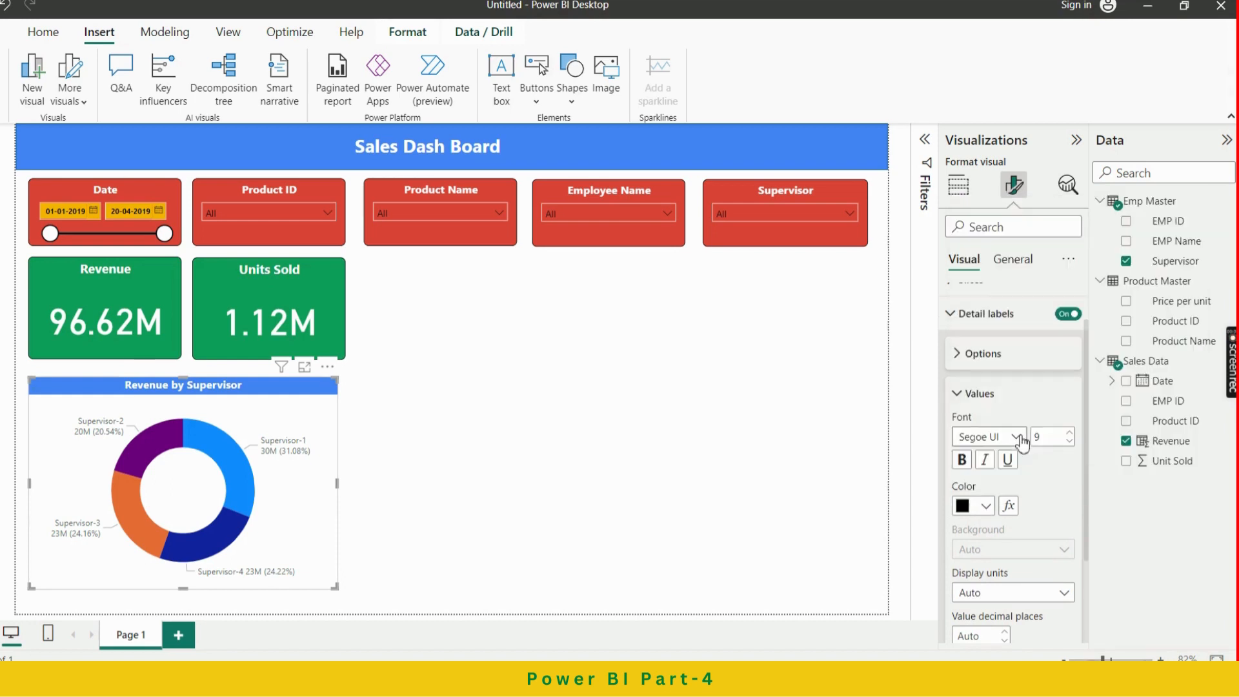
Set the font of the donut chart's detail label values to Segoe UI Bold at size 9
click(962, 460)
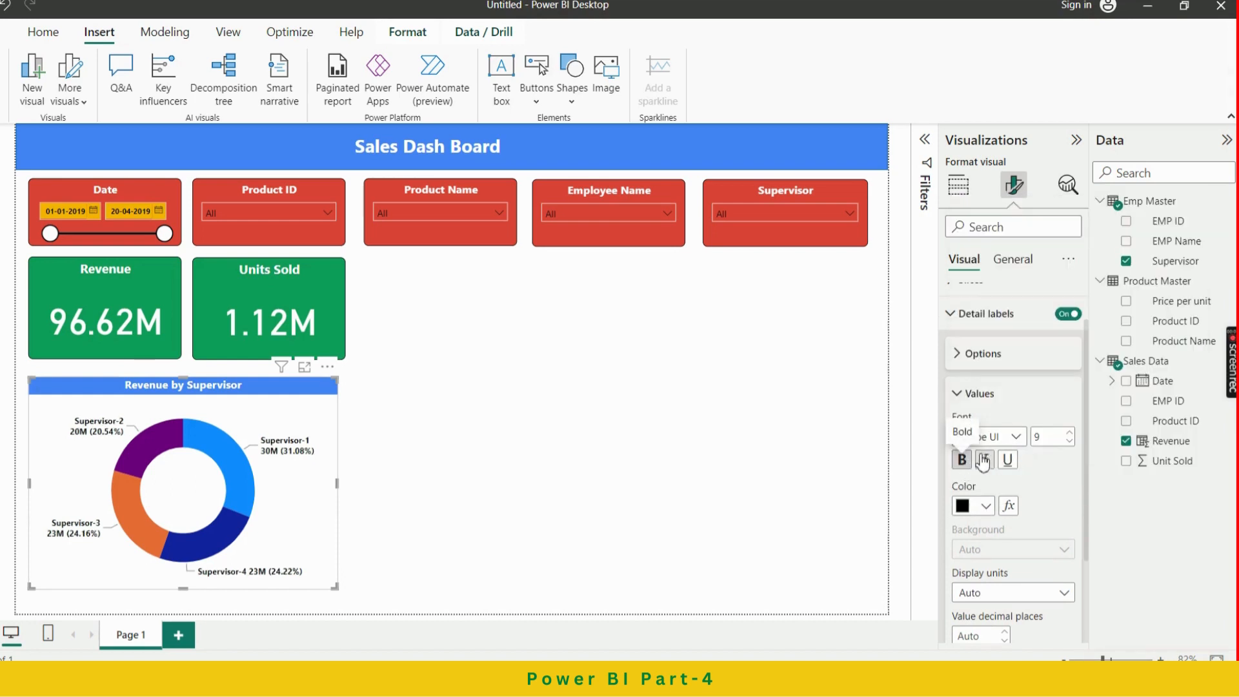
click(962, 460)
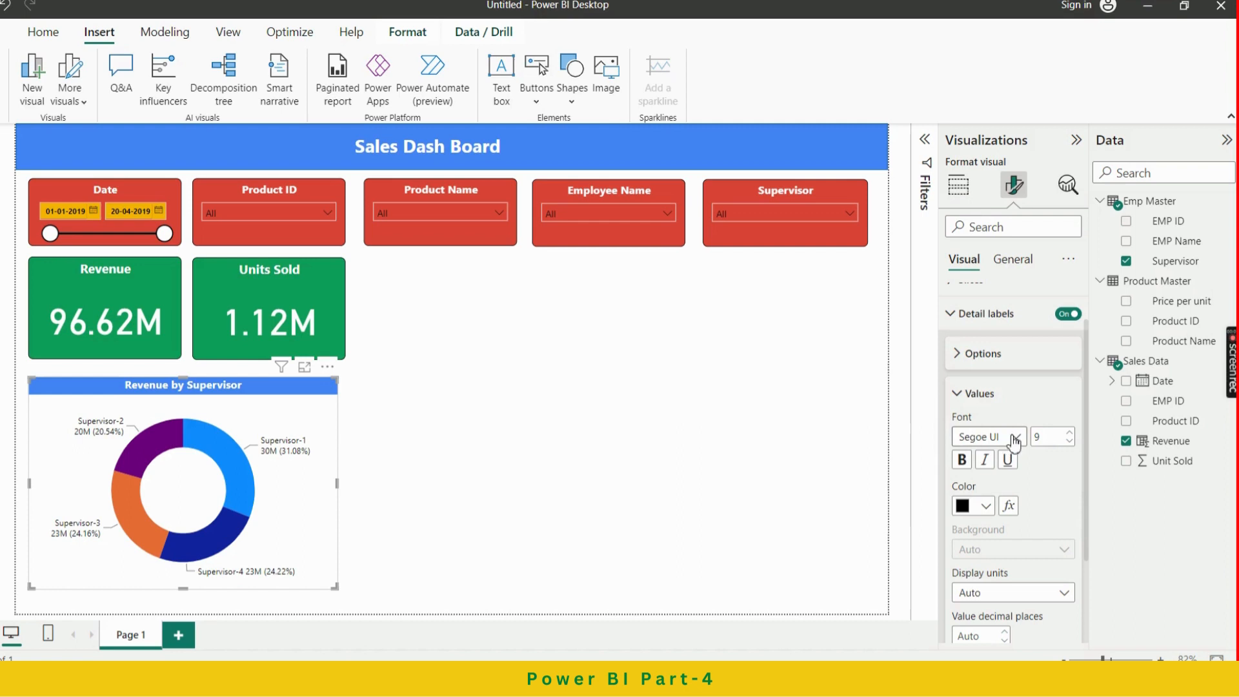
click(1015, 437)
click(1018, 353)
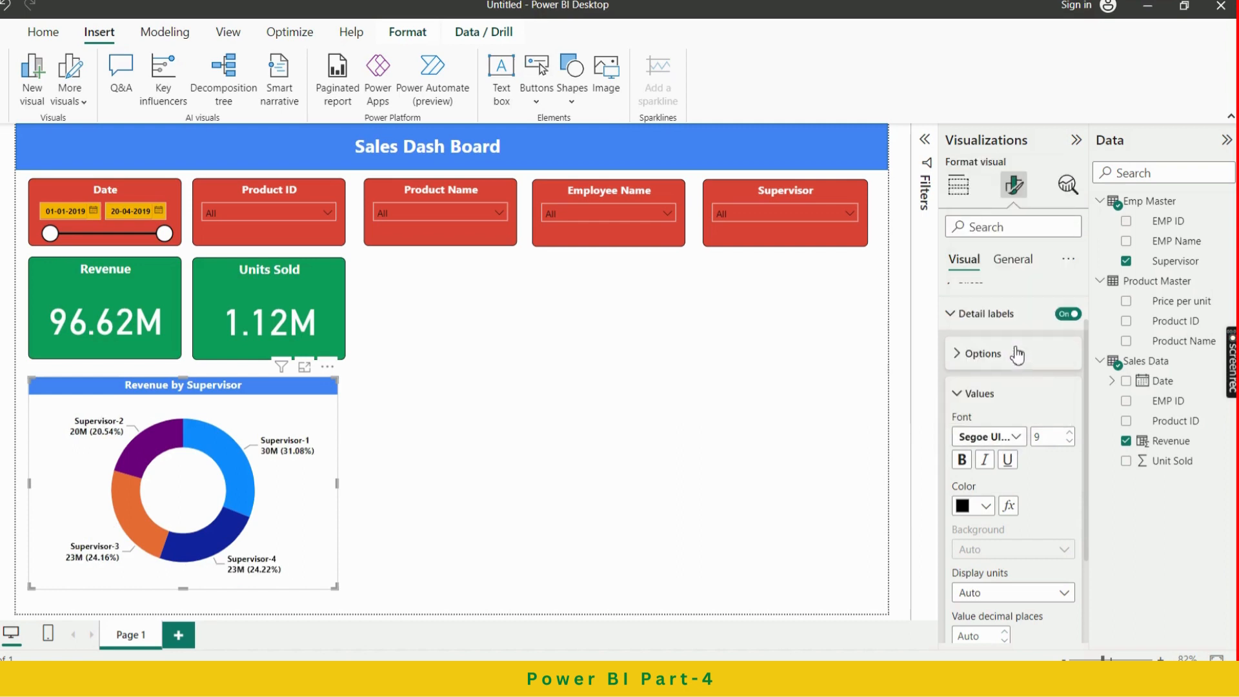
click(1069, 432)
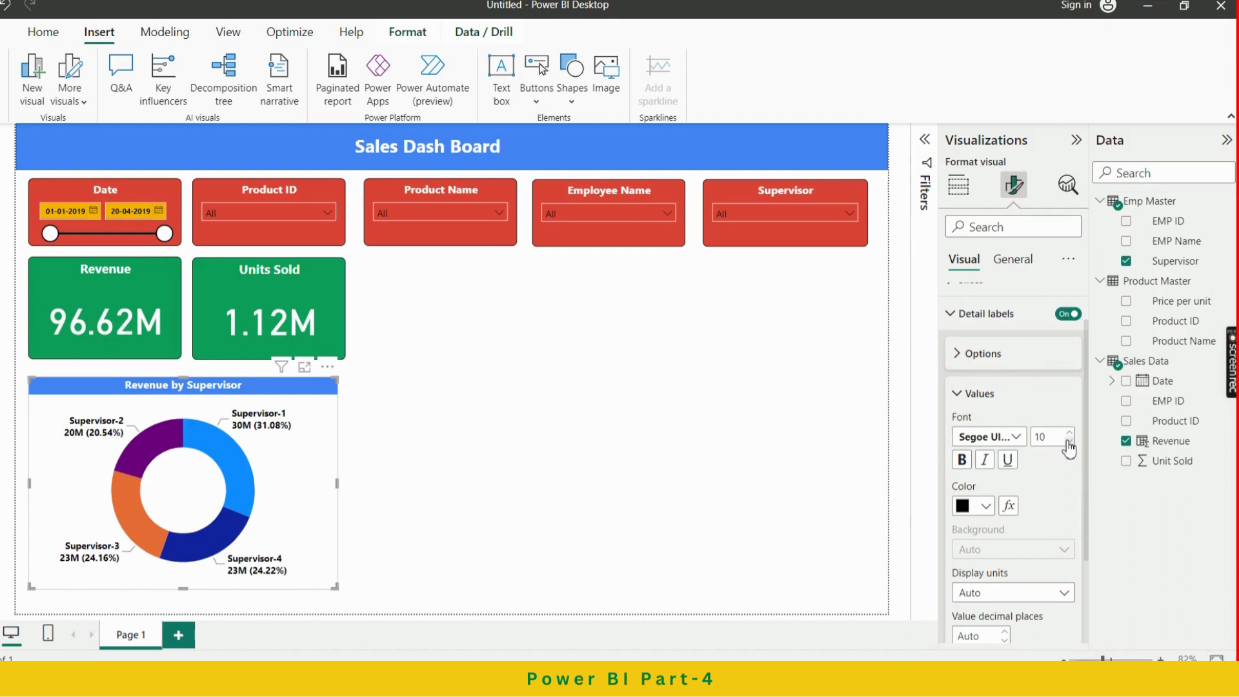
click(1070, 442)
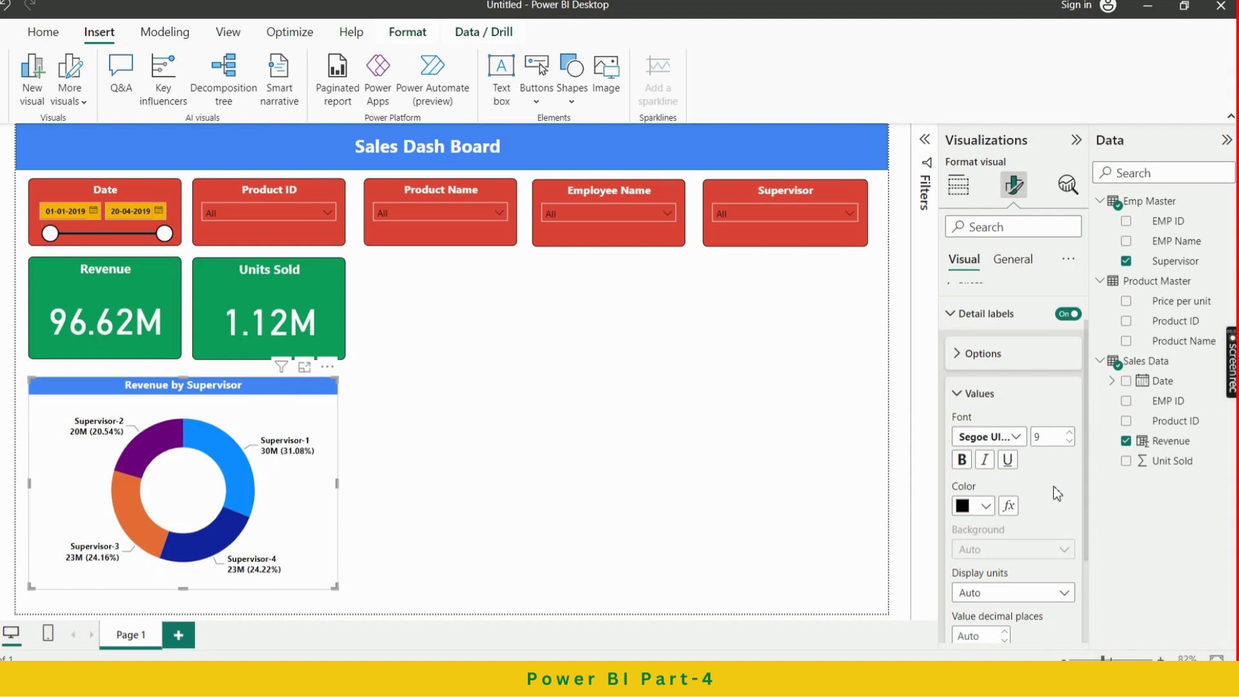
scroll(1053, 486, down, 3)
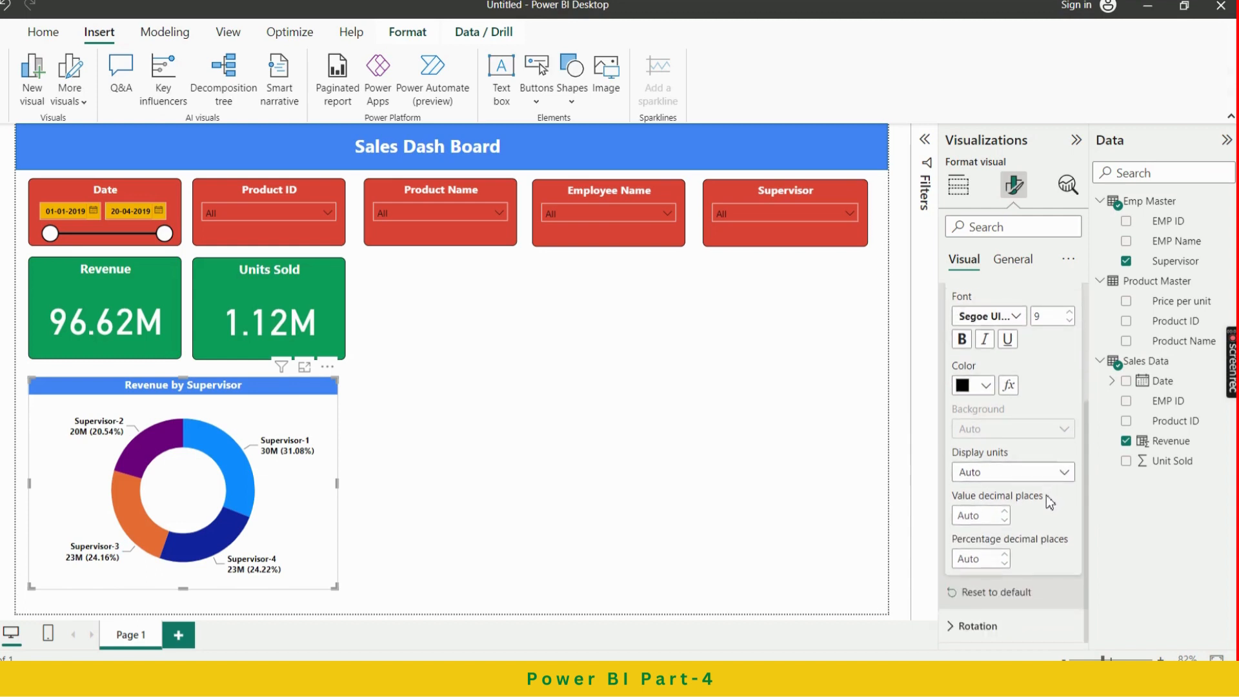
scroll(1036, 488, up, 4)
click(965, 367)
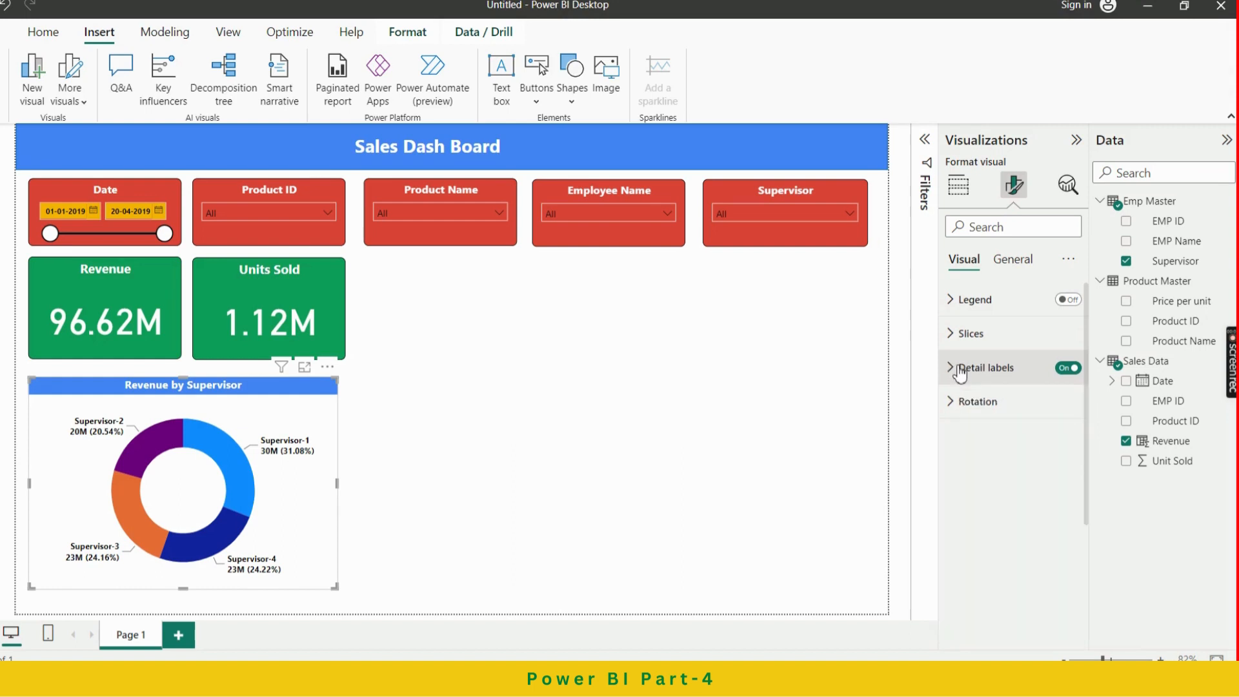
Turn on the visual border in the donut chart's effects and expand its settings
click(1013, 258)
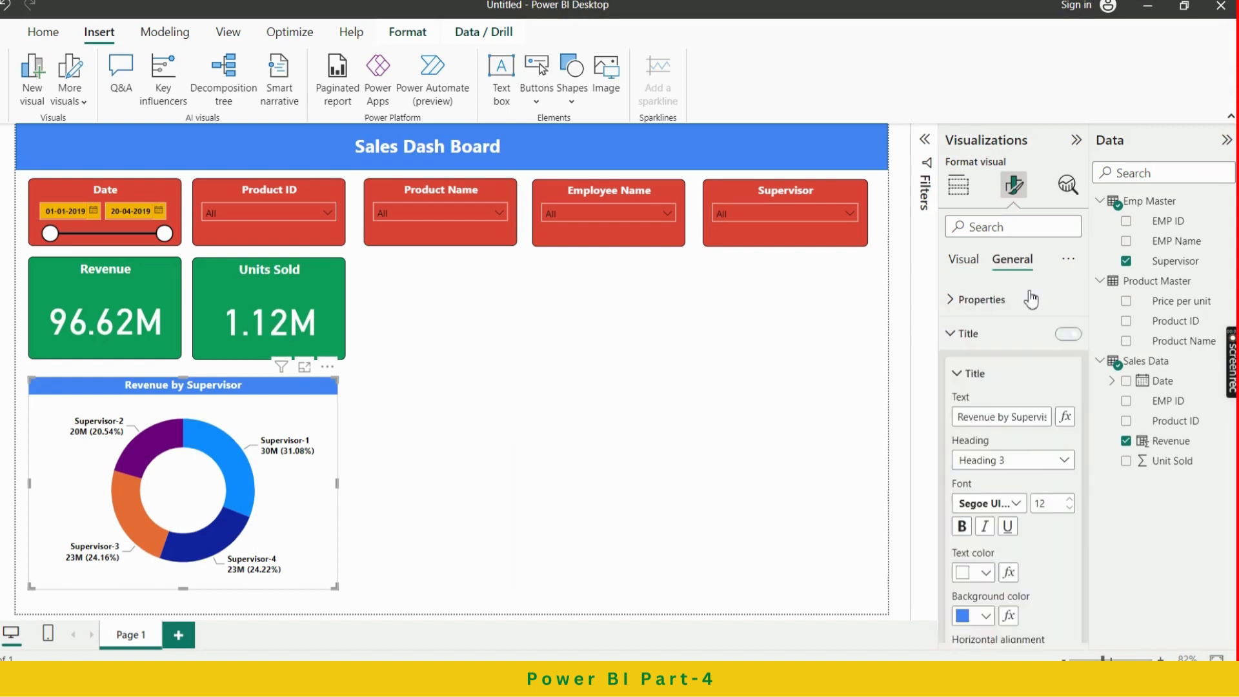
scroll(1038, 477, down, 1)
scroll(1042, 485, down, 2)
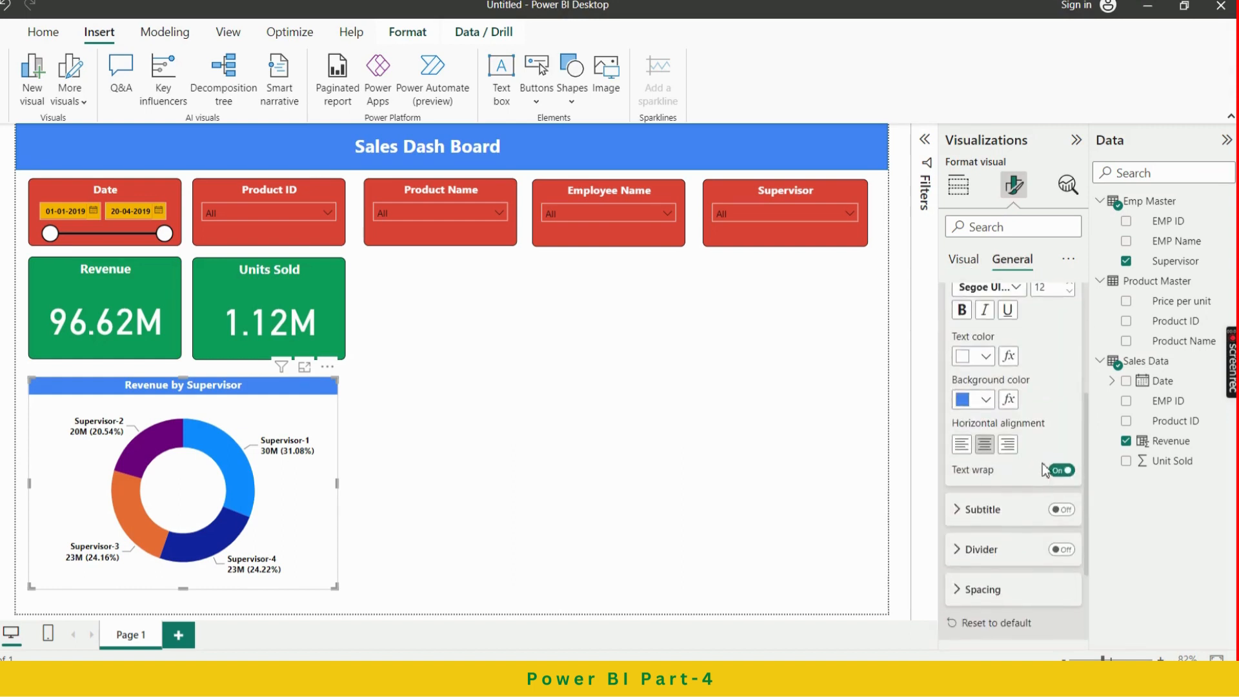
scroll(1043, 478, down, 2)
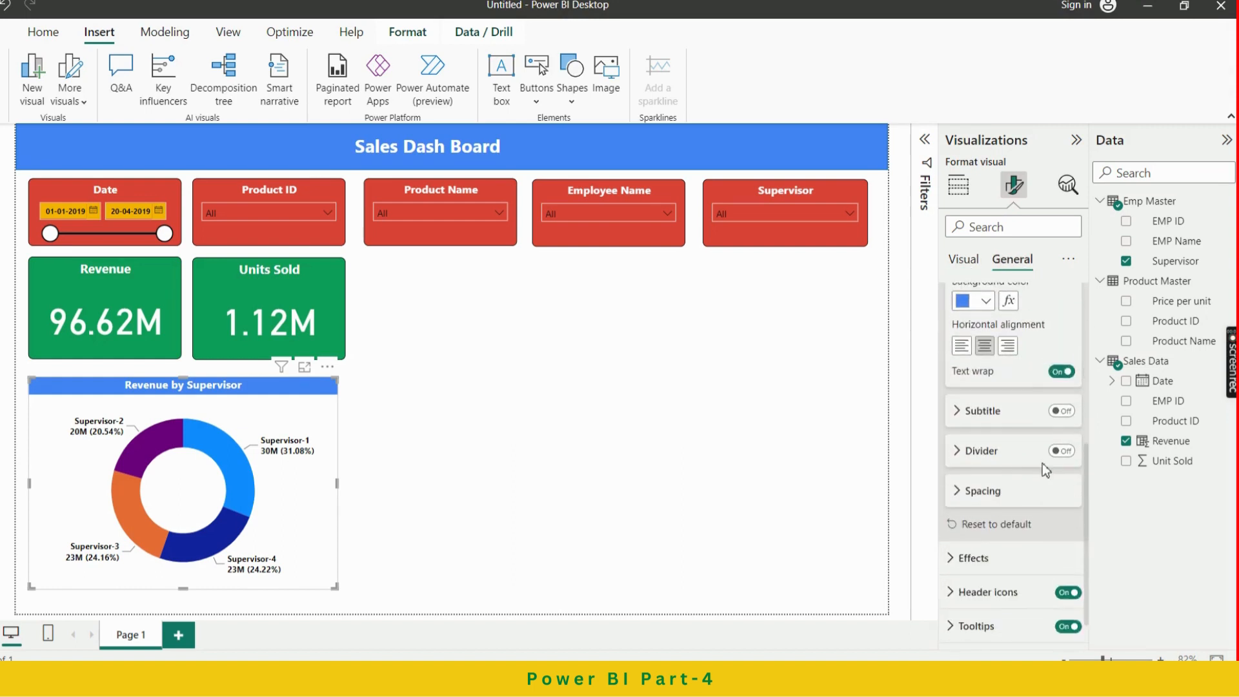
click(996, 550)
scroll(1010, 541, down, 2)
scroll(1049, 478, down, 2)
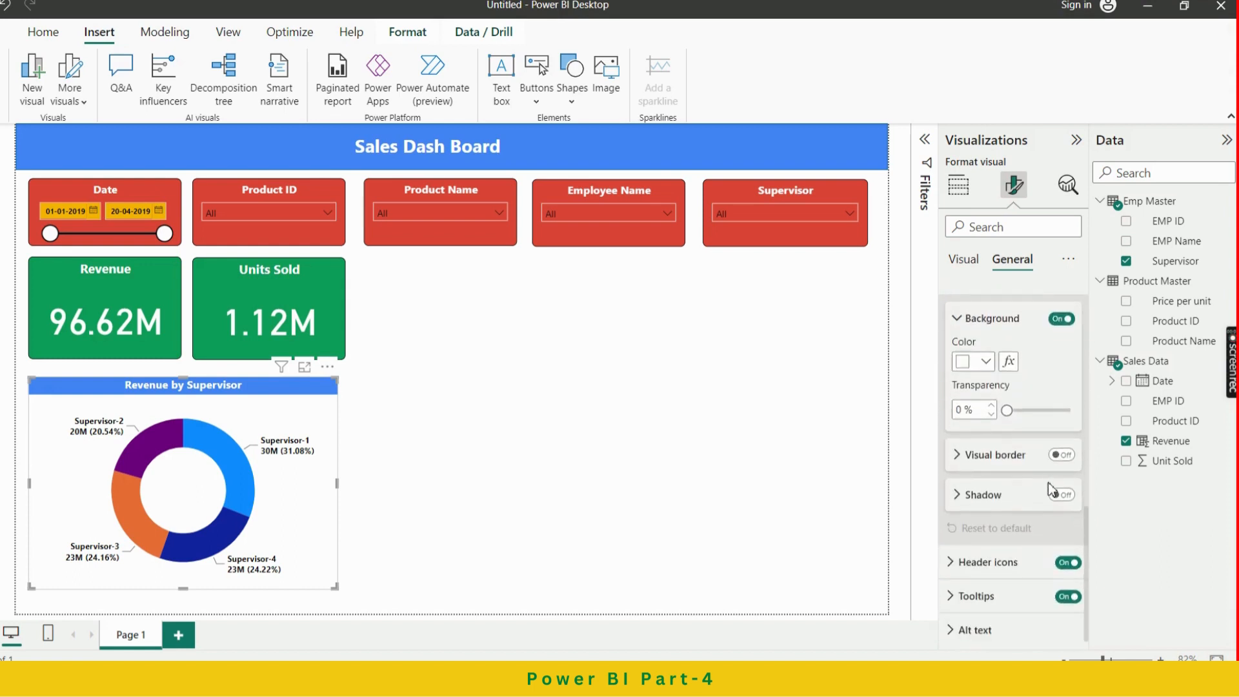
click(1062, 457)
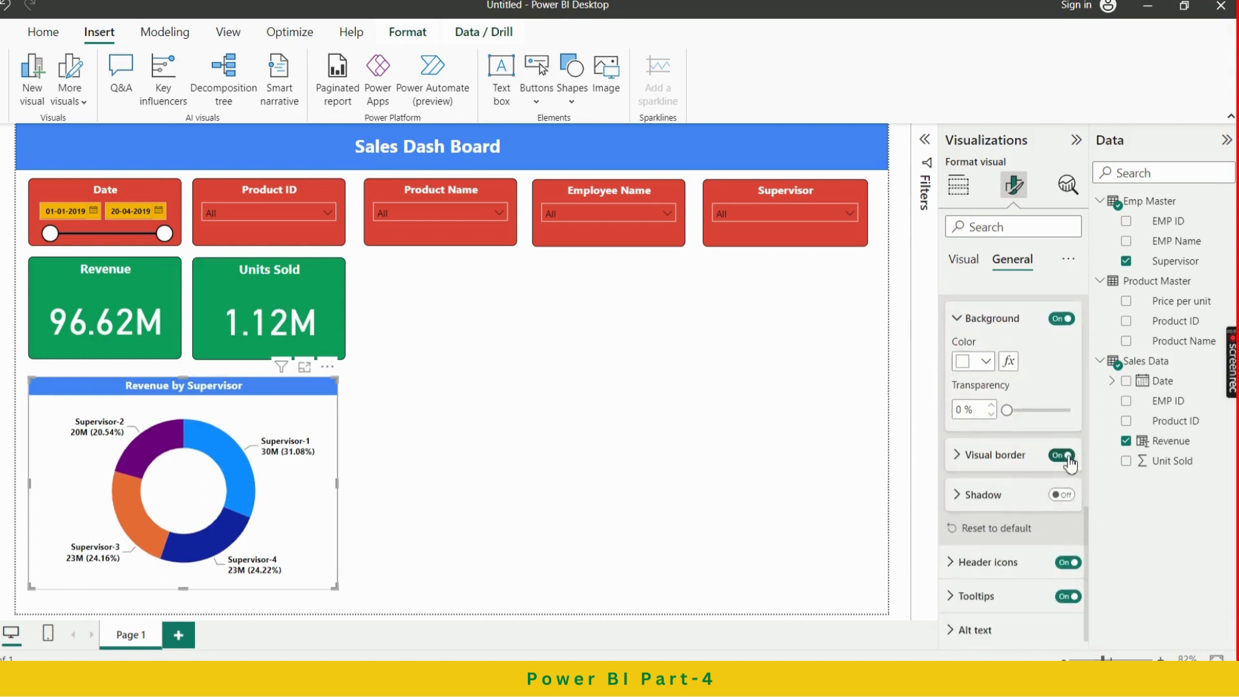
click(996, 455)
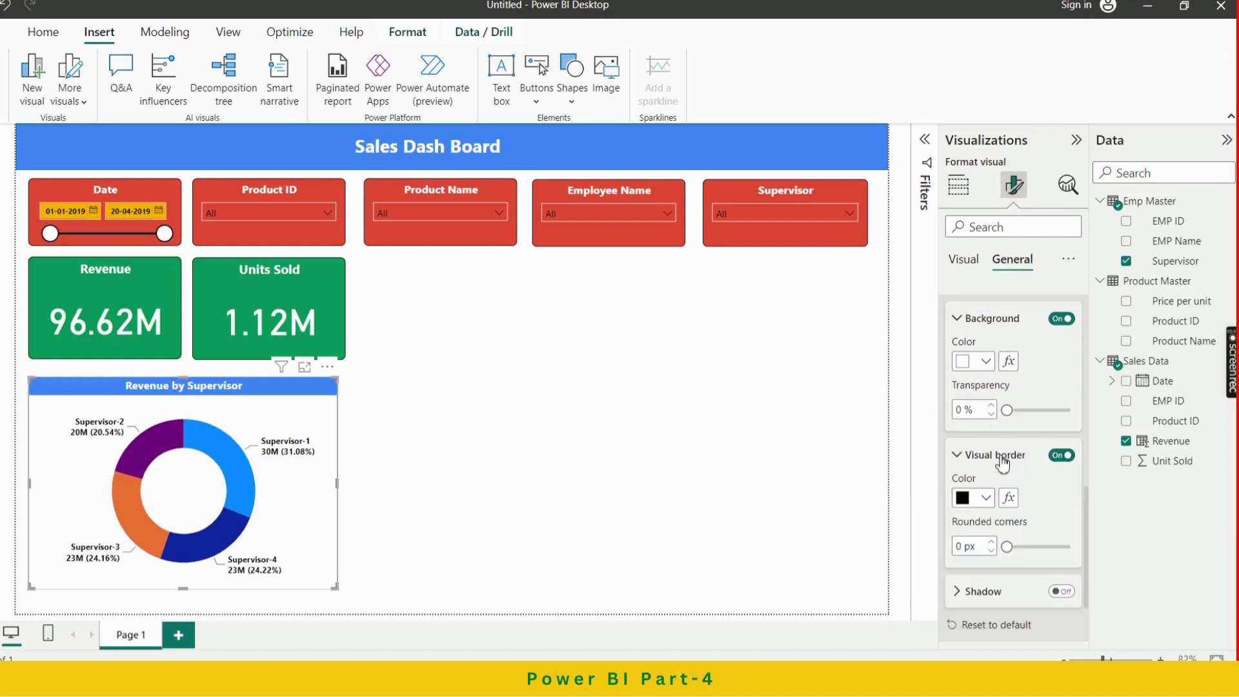
Make the donut chart's border black with 7 px rounded corners, and deselect the chart
scroll(1004, 468, down, 1)
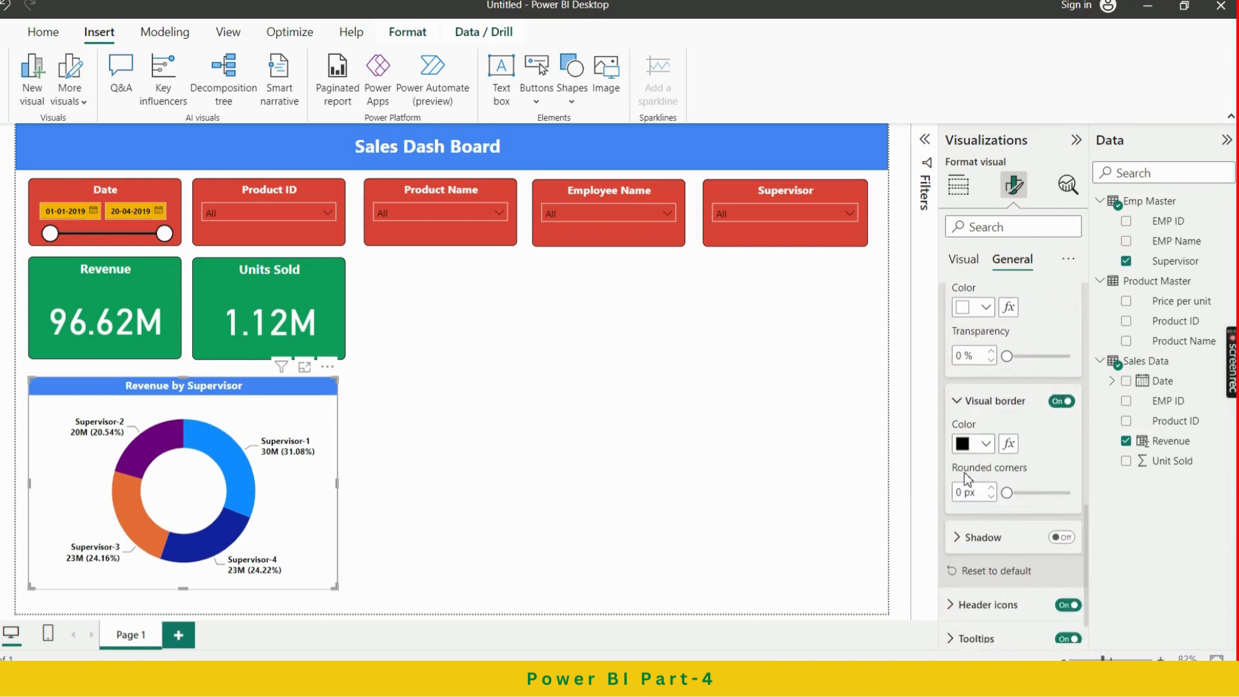
click(986, 444)
click(974, 368)
drag(1007, 493, 1023, 496)
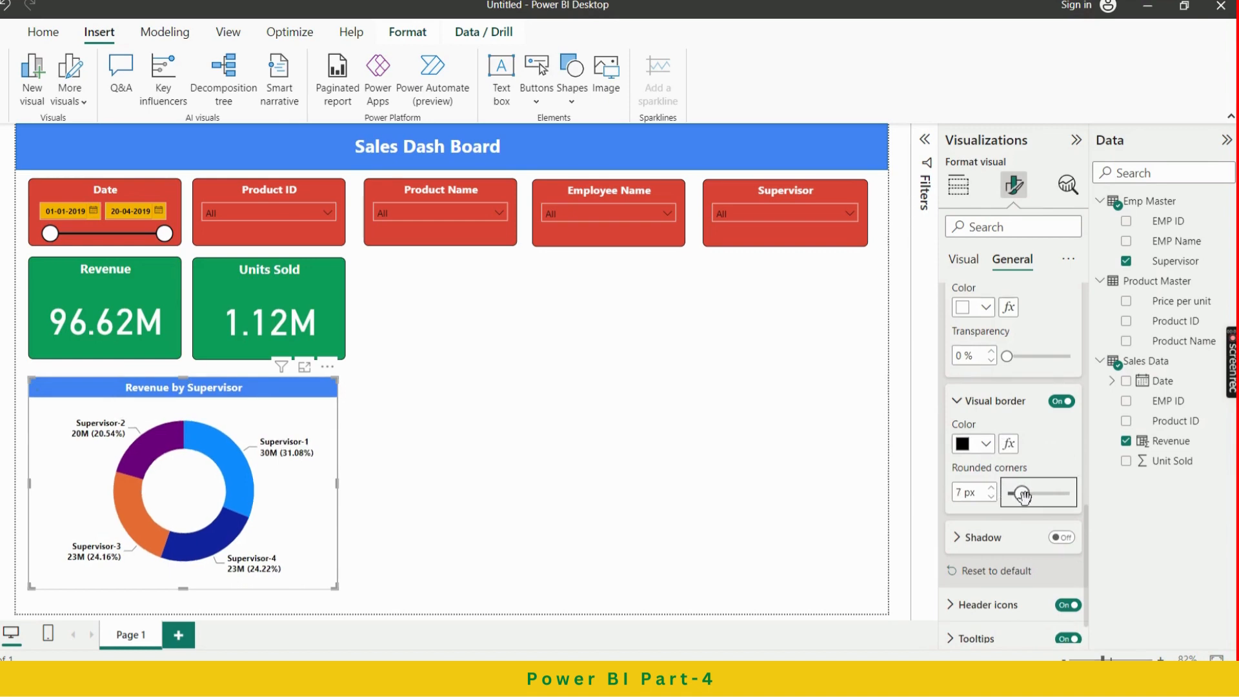
click(529, 477)
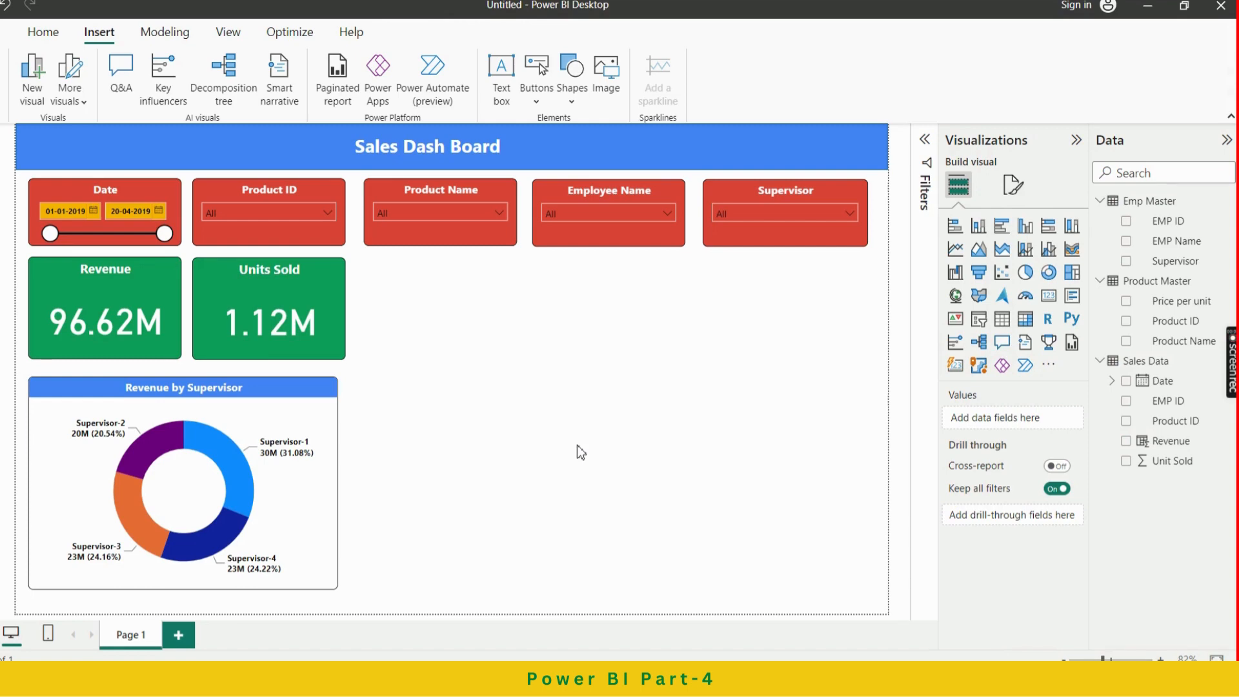
Check the area chart requirement in Excel, then place a wide, short area chart in Power BI beneath the Product Name and Employee Name slicers
key(alt+Tab)
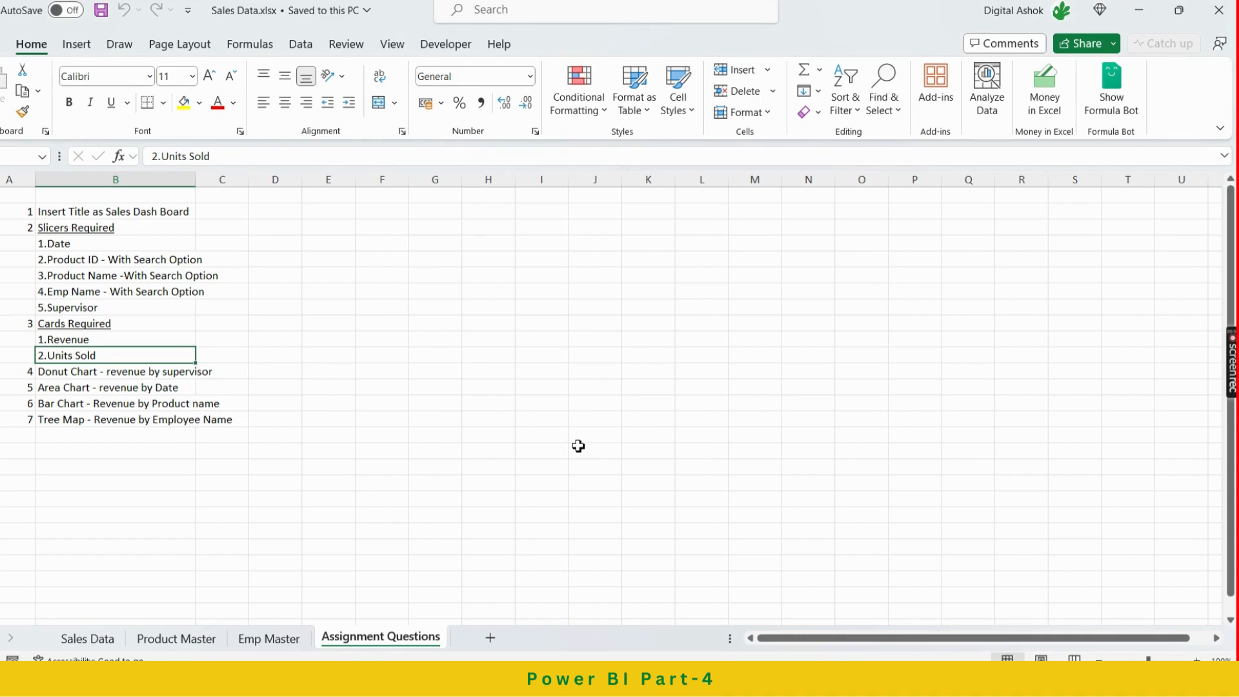
key(Down)
key(Down)
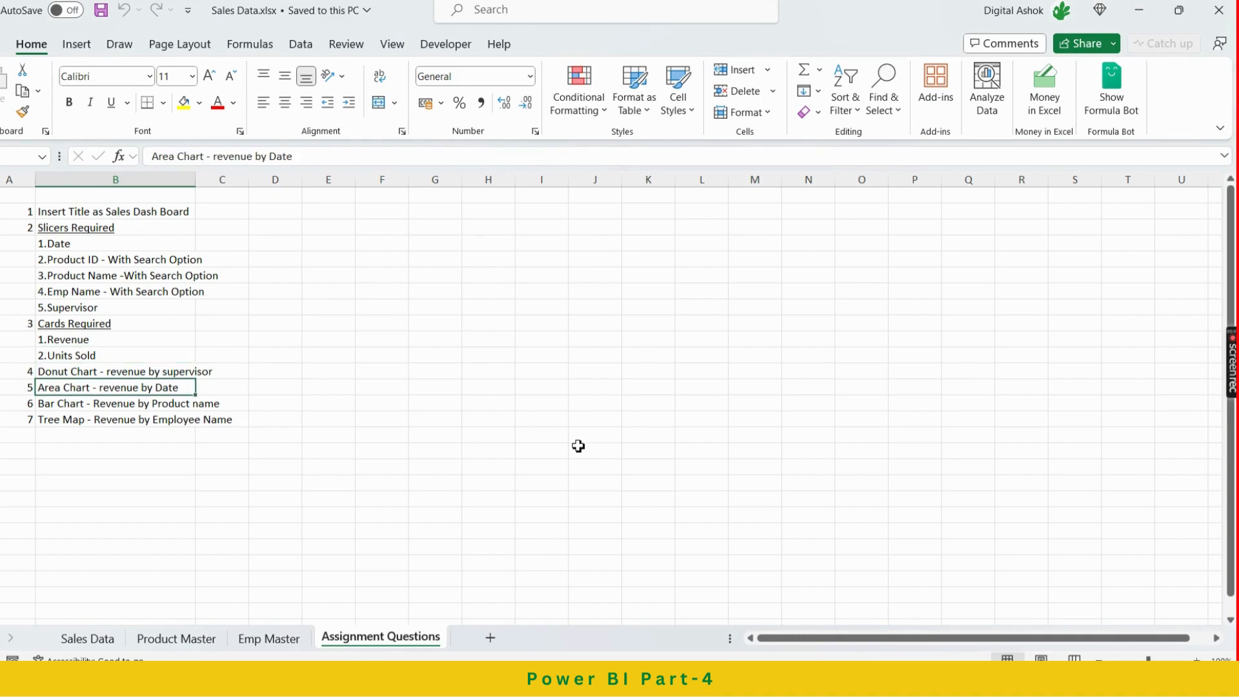
key(alt+Tab)
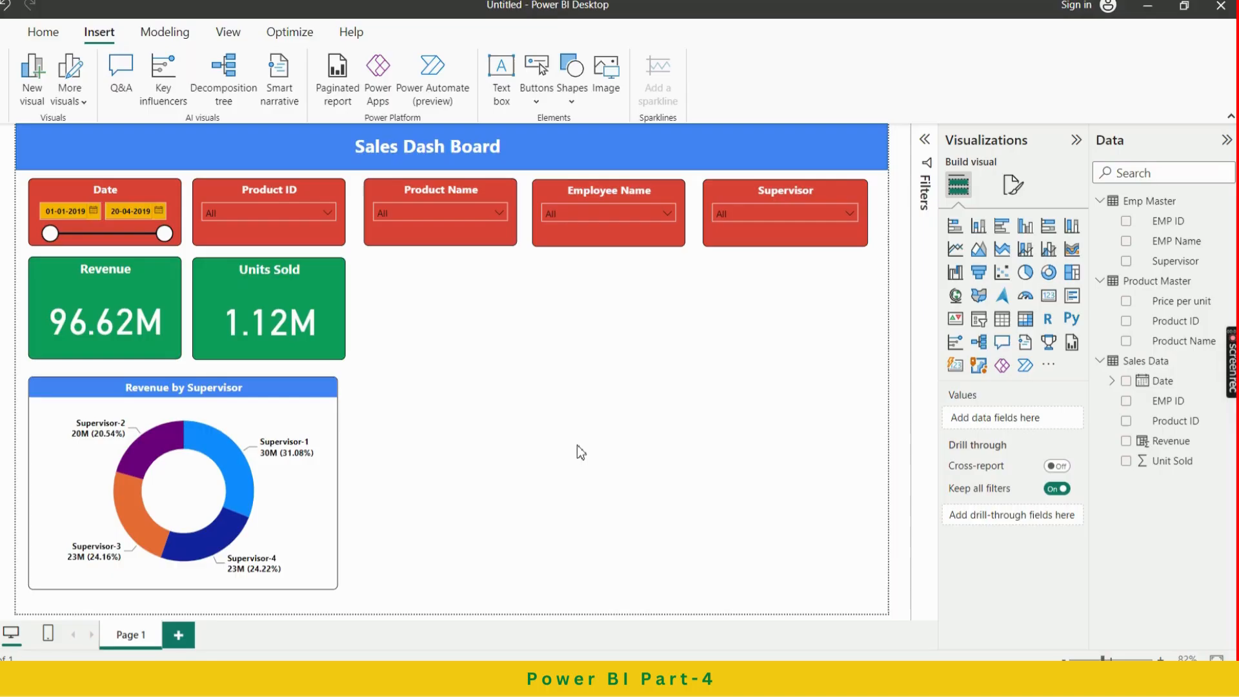
click(982, 257)
drag(411, 429, 407, 297)
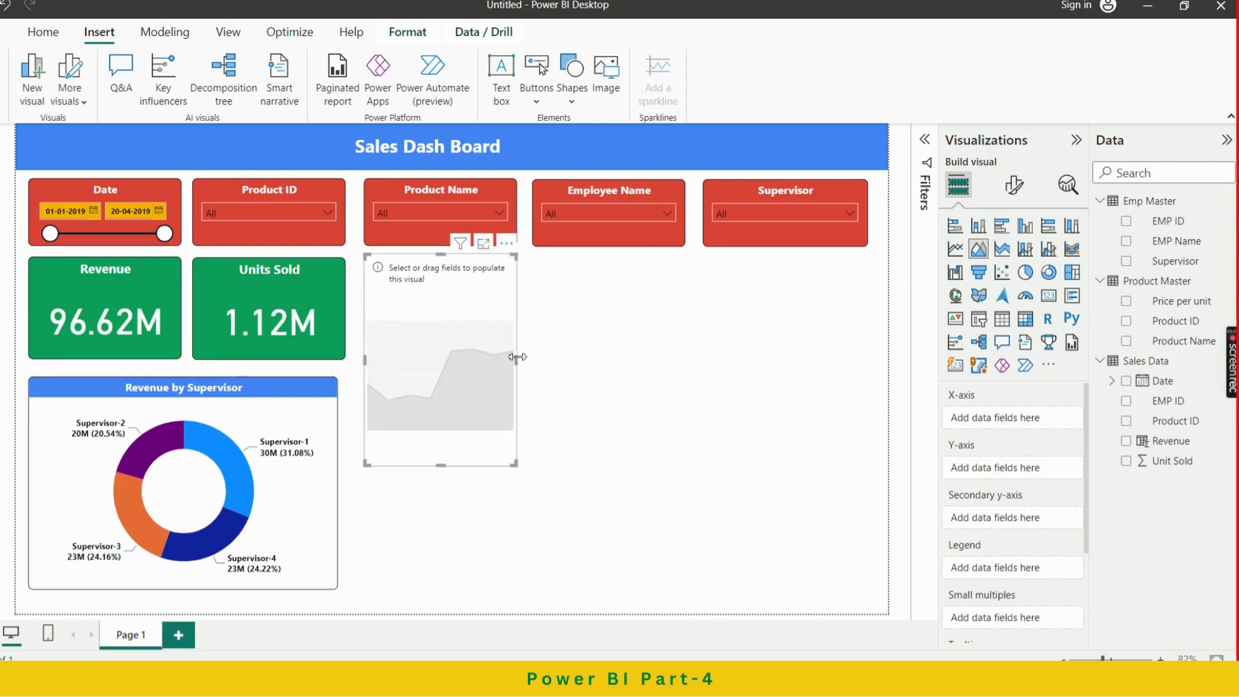
drag(517, 358, 662, 366)
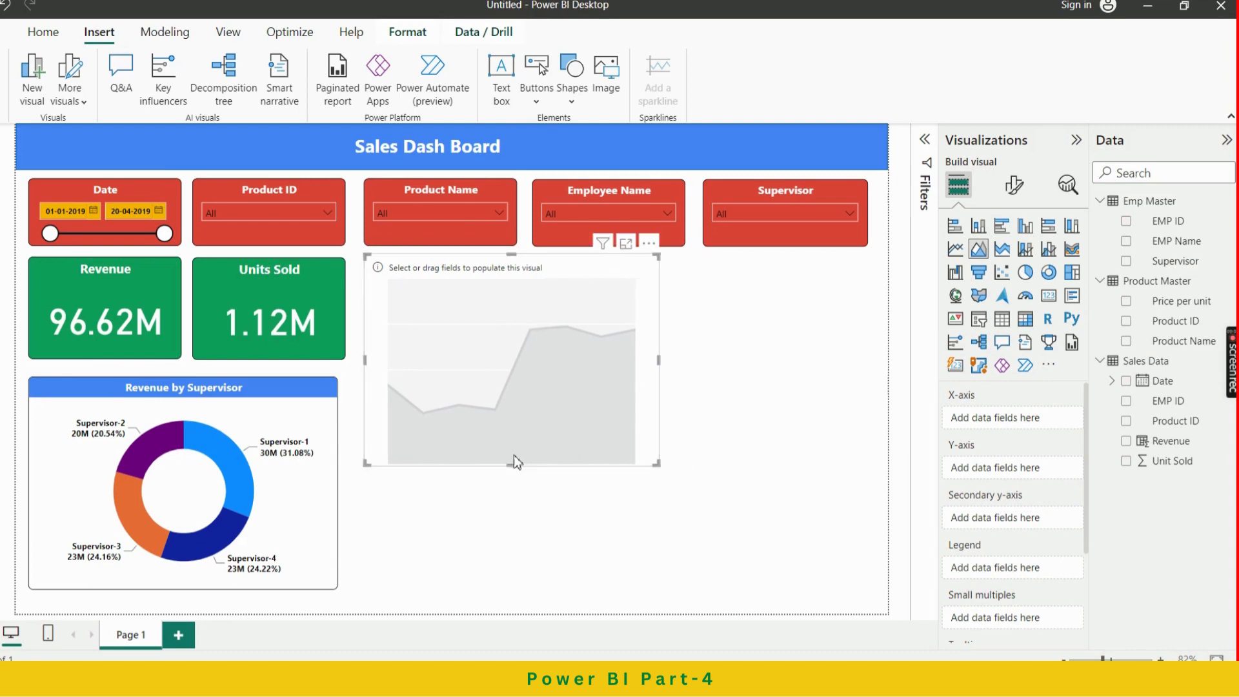
drag(515, 459, 521, 426)
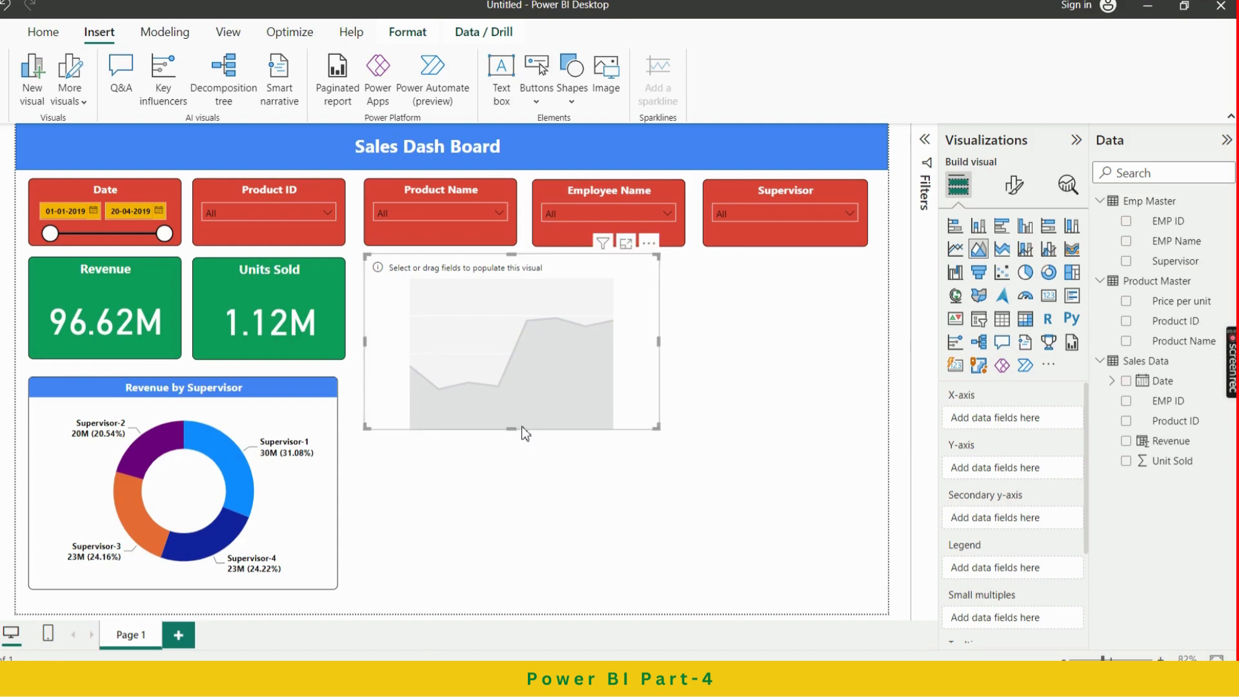
Recheck the area chart requirement in Excel, then assign Revenue to the chart's Y-axis and Date to its X-axis in Power BI
key(alt+Tab)
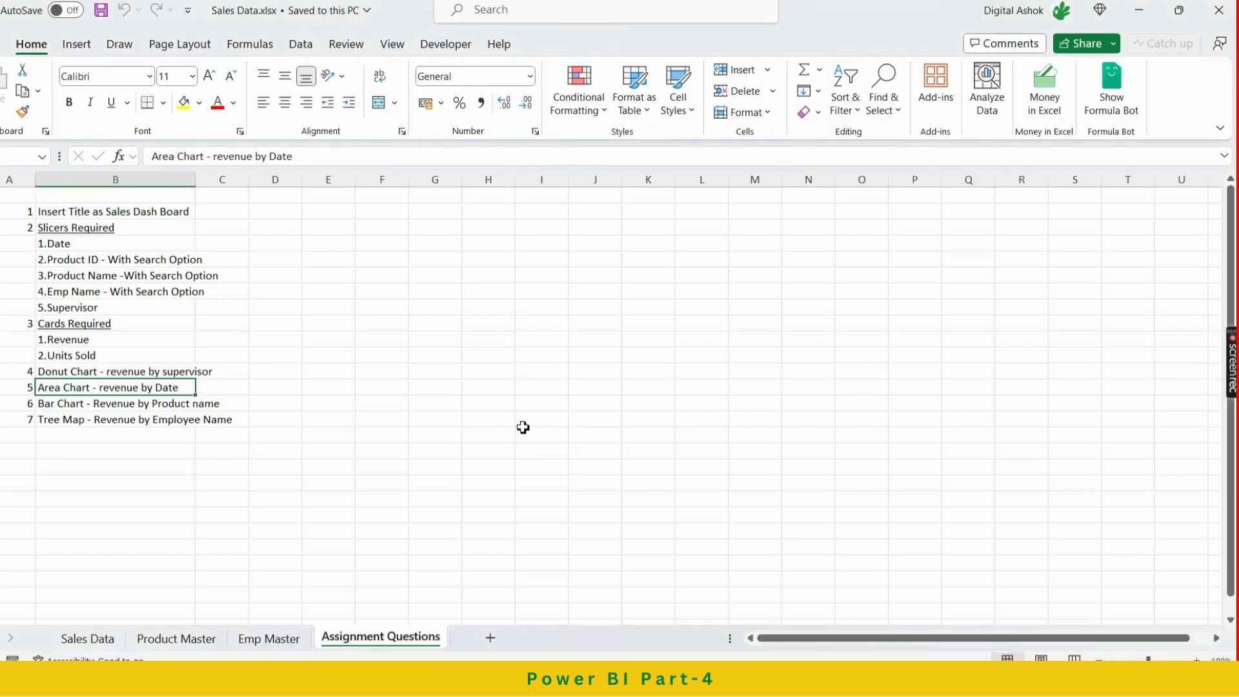
key(alt+Tab)
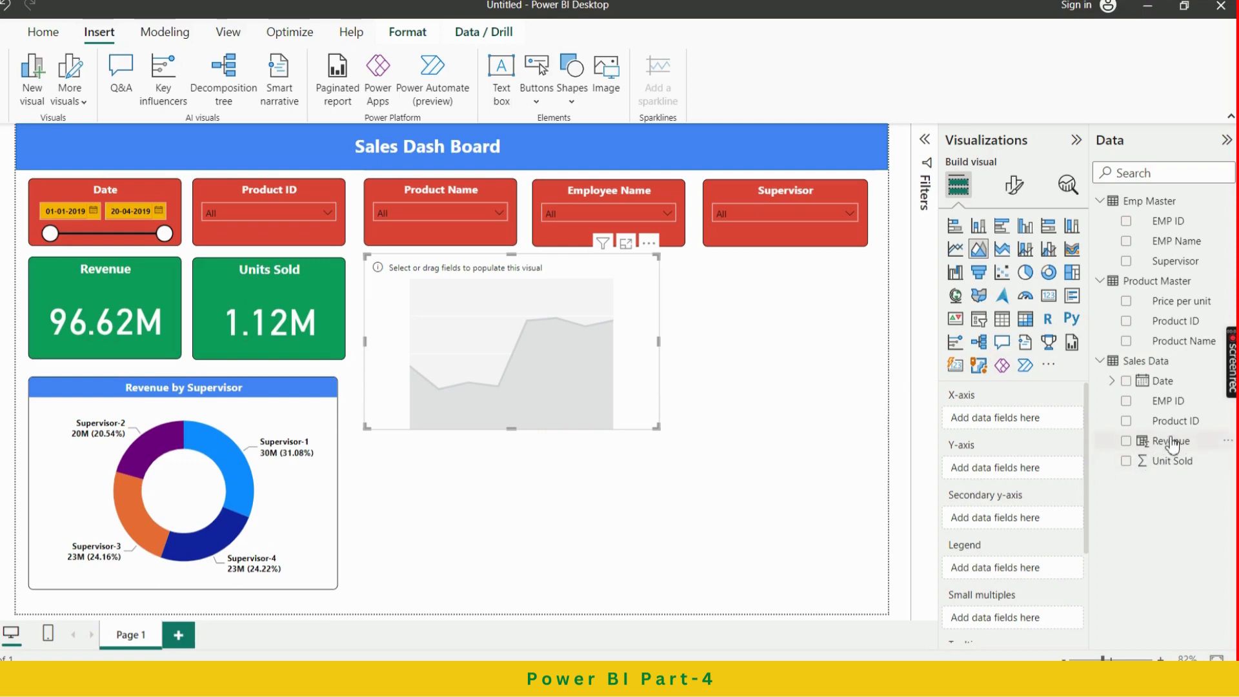
drag(1168, 442, 1016, 467)
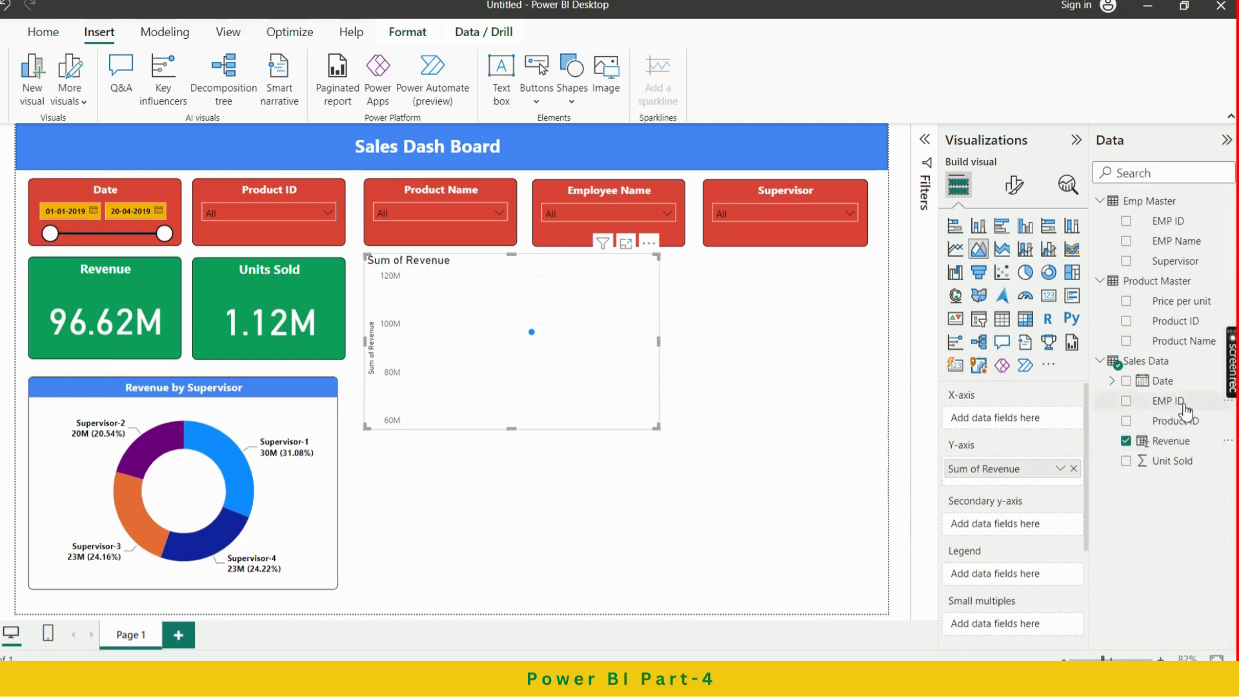
mouse_move(1162, 381)
mouse_down()
mouse_move(1052, 397)
mouse_move(1016, 420)
mouse_up()
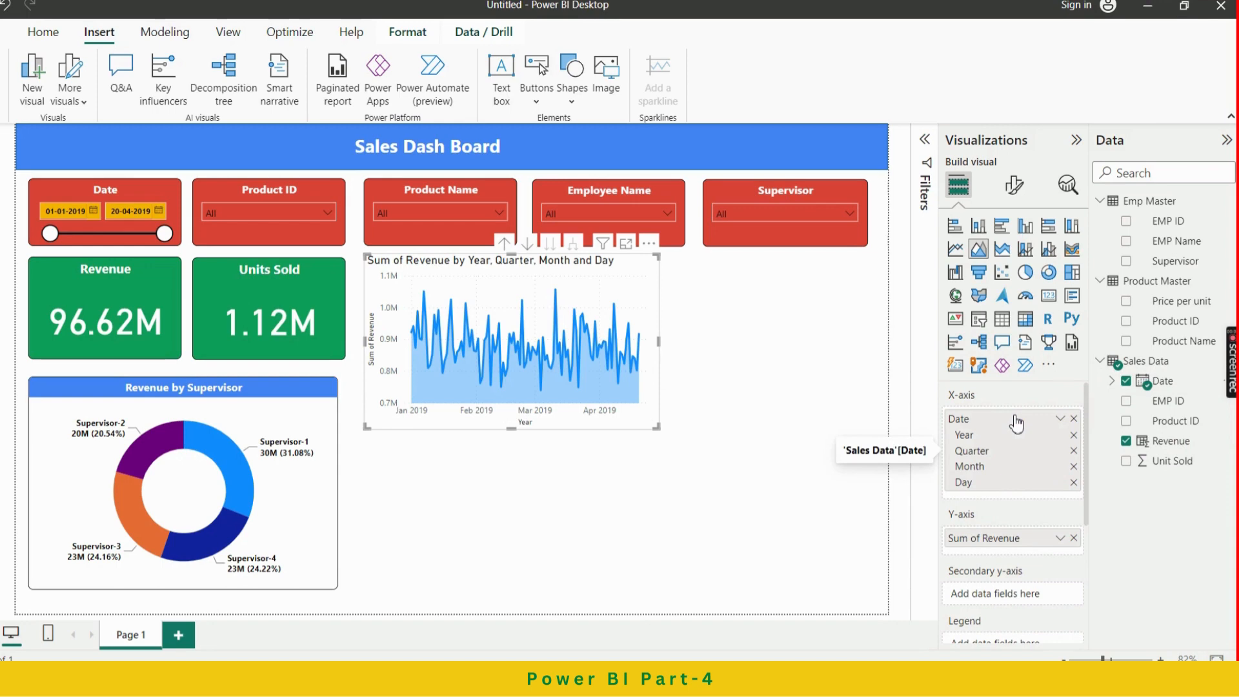
Try the area chart's drill controls by drilling up to month level and expanding back down to day level
click(505, 245)
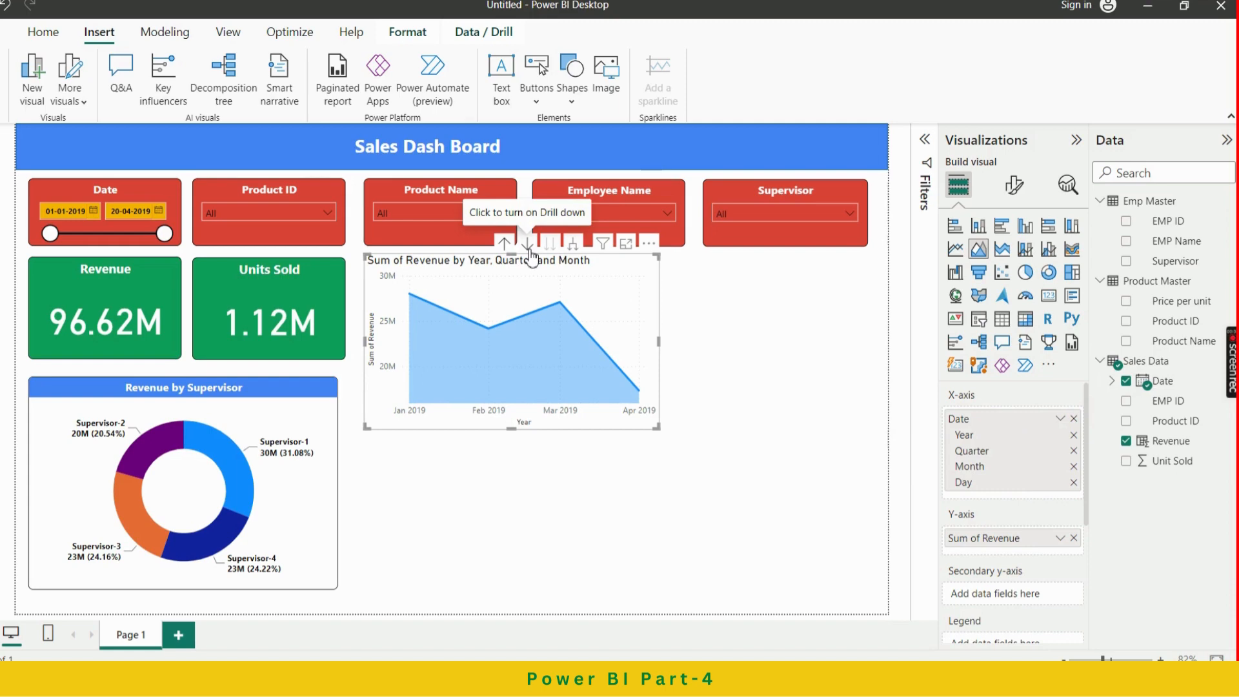
click(528, 252)
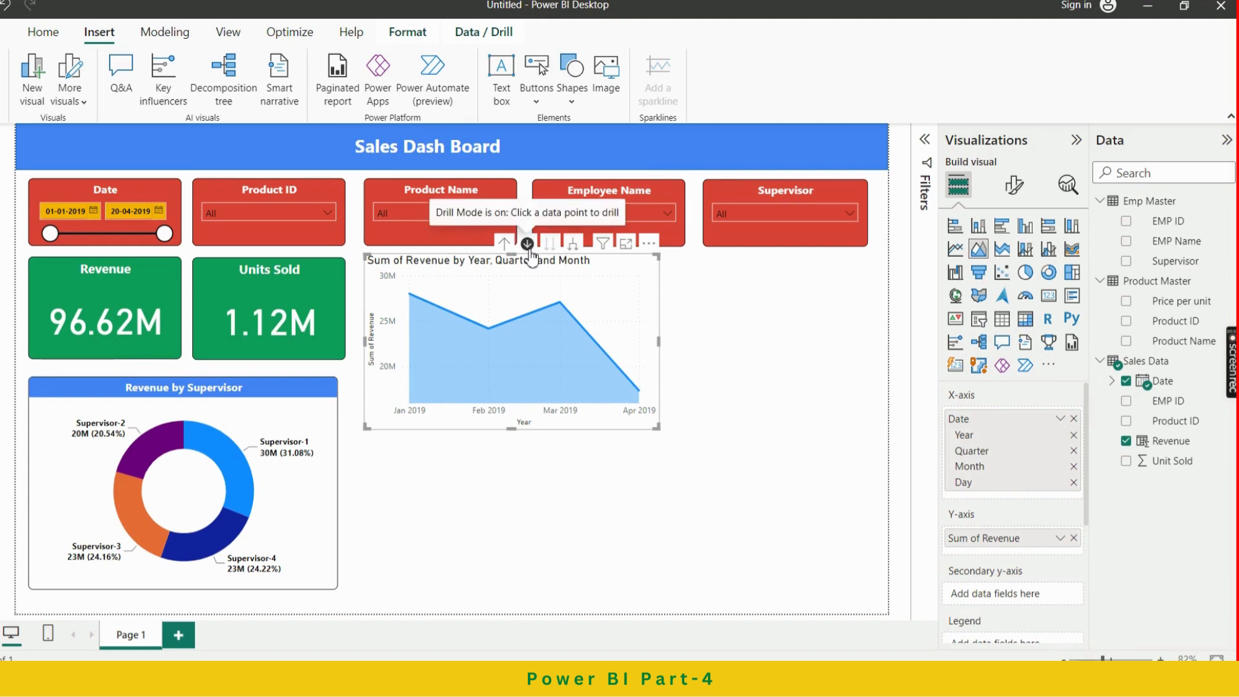
click(572, 252)
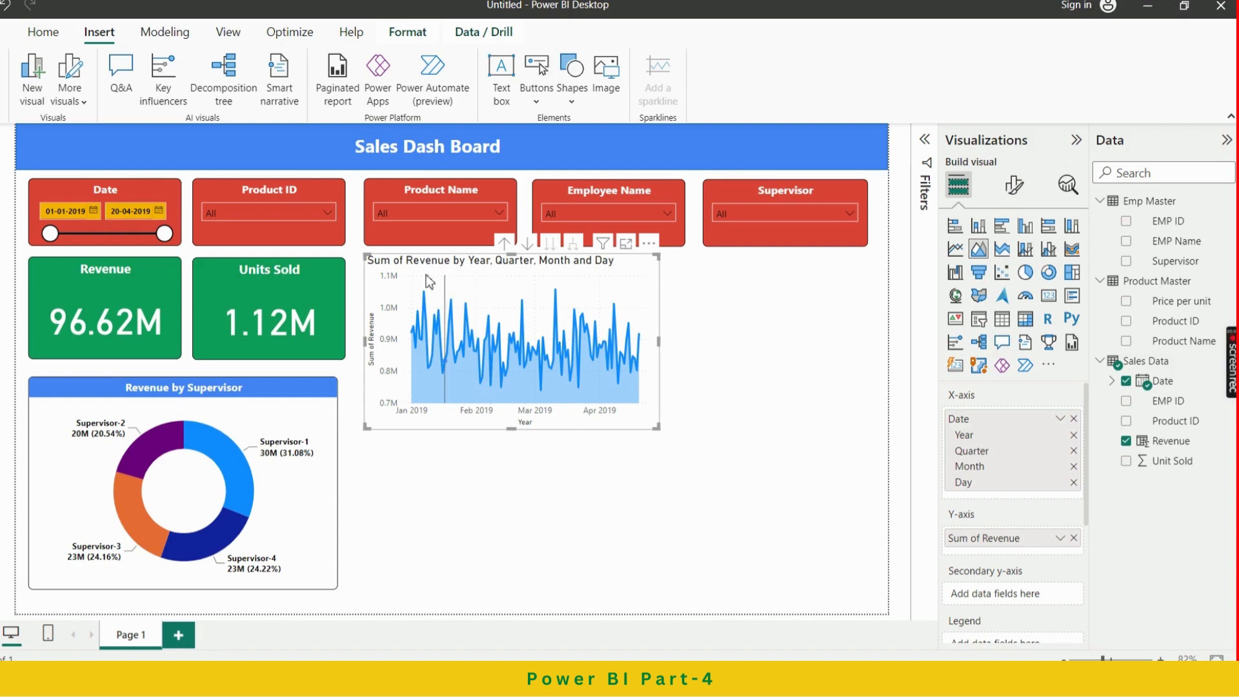
Shorten the area chart's title to "Revenue by Year, Quarter, Month and Day" and deselect the chart
click(1014, 185)
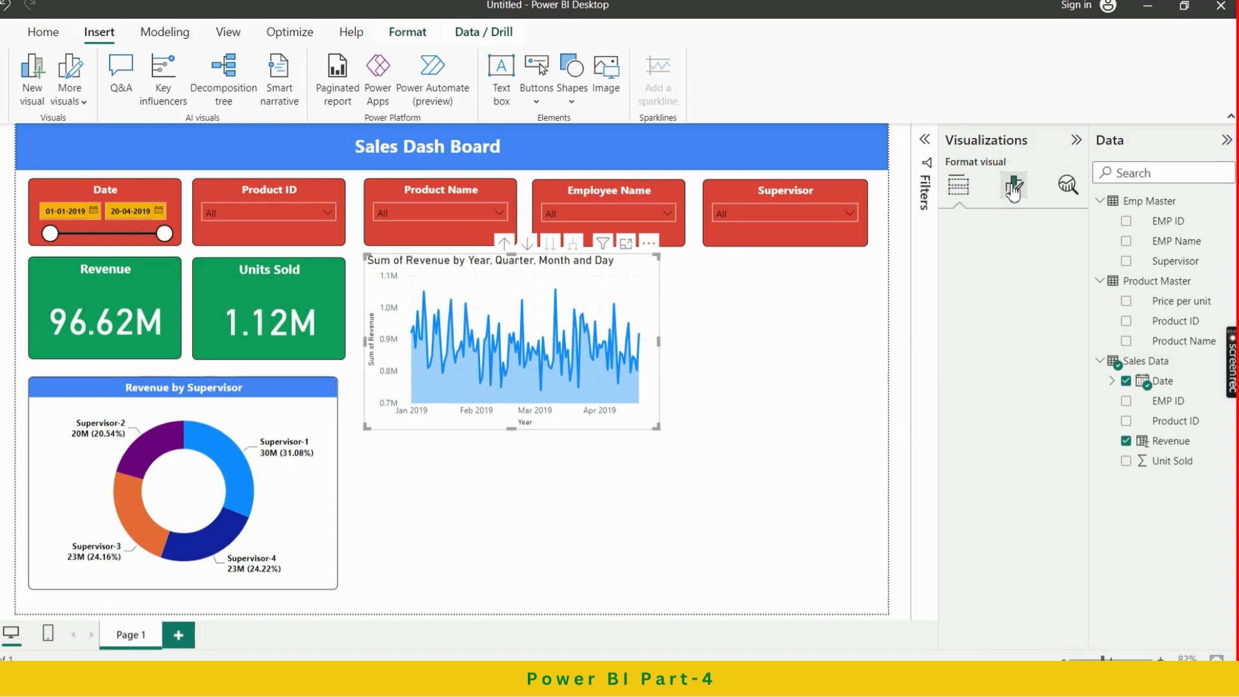
click(1015, 261)
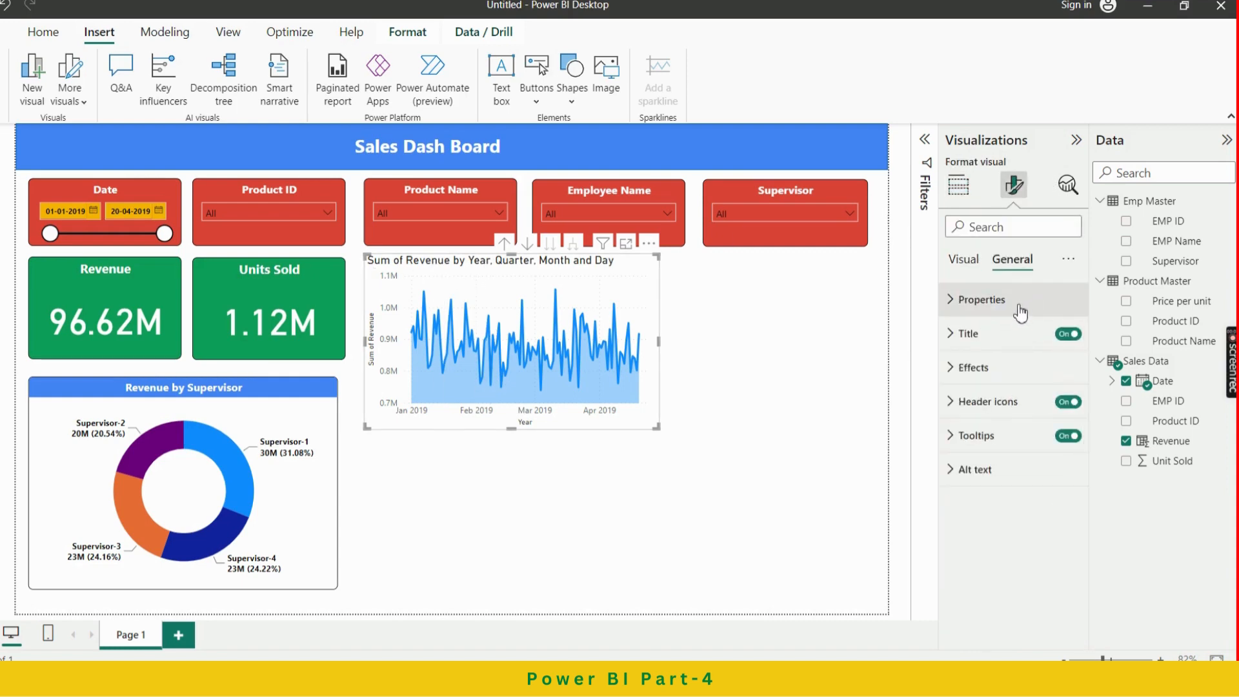
click(1000, 339)
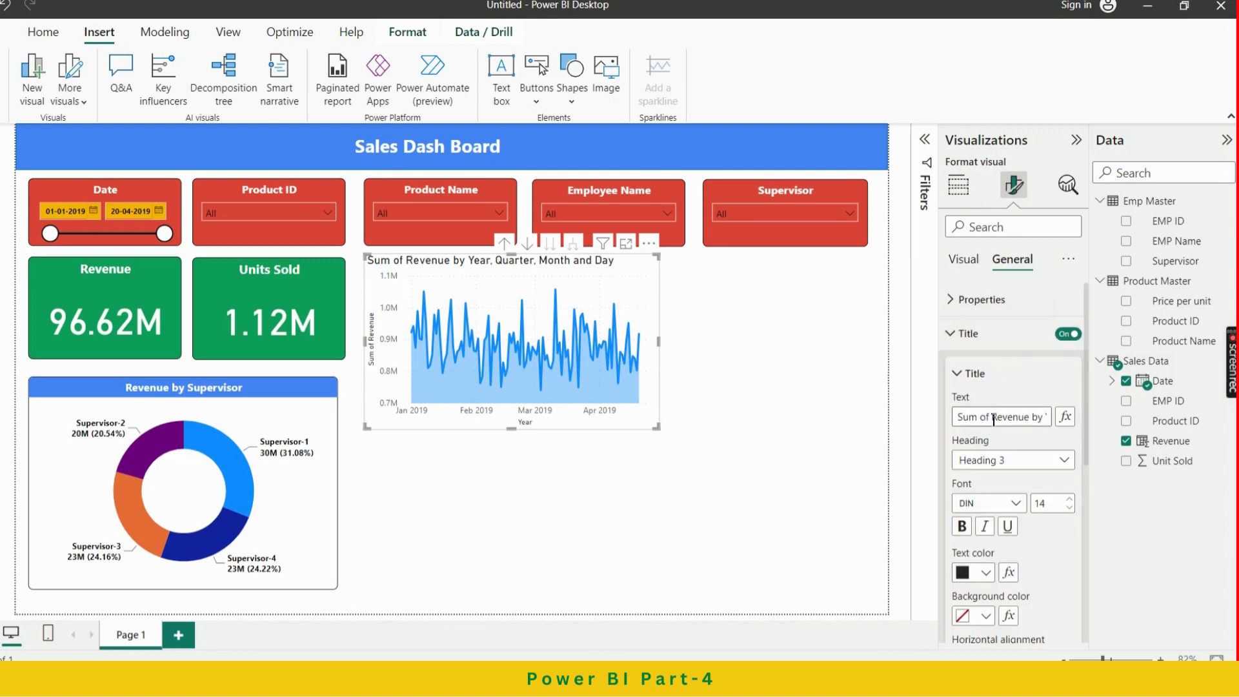
drag(995, 420, 939, 404)
key(BackSpace)
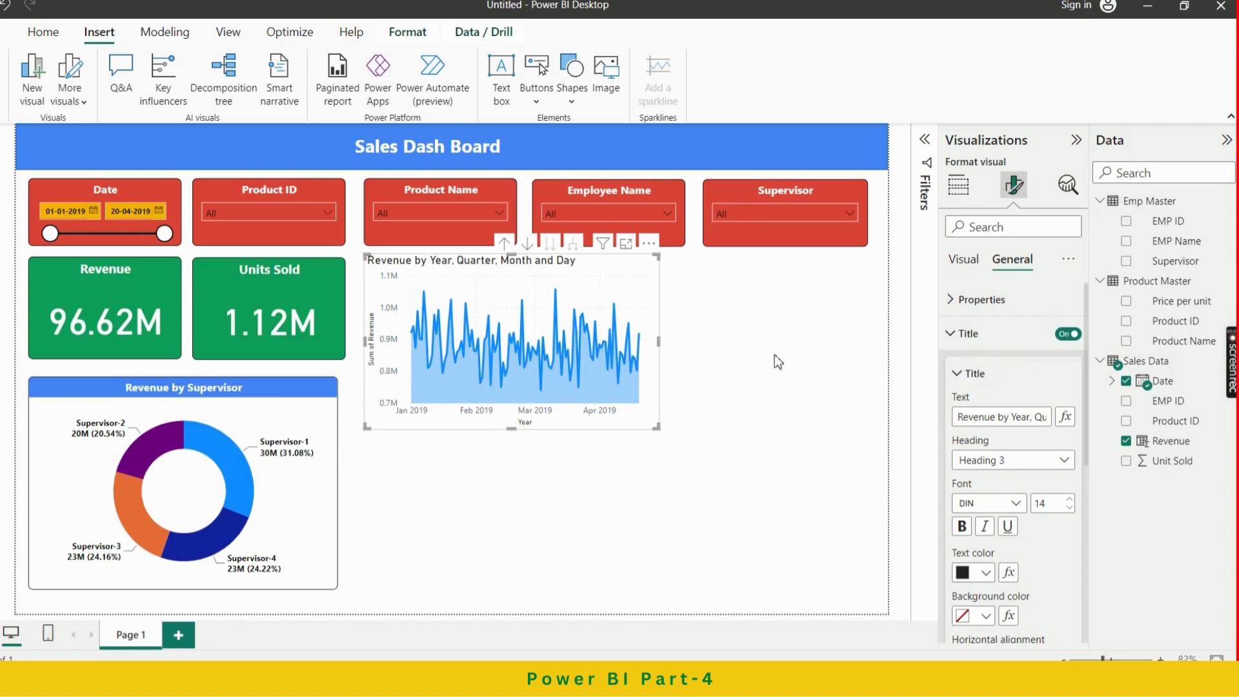
click(746, 353)
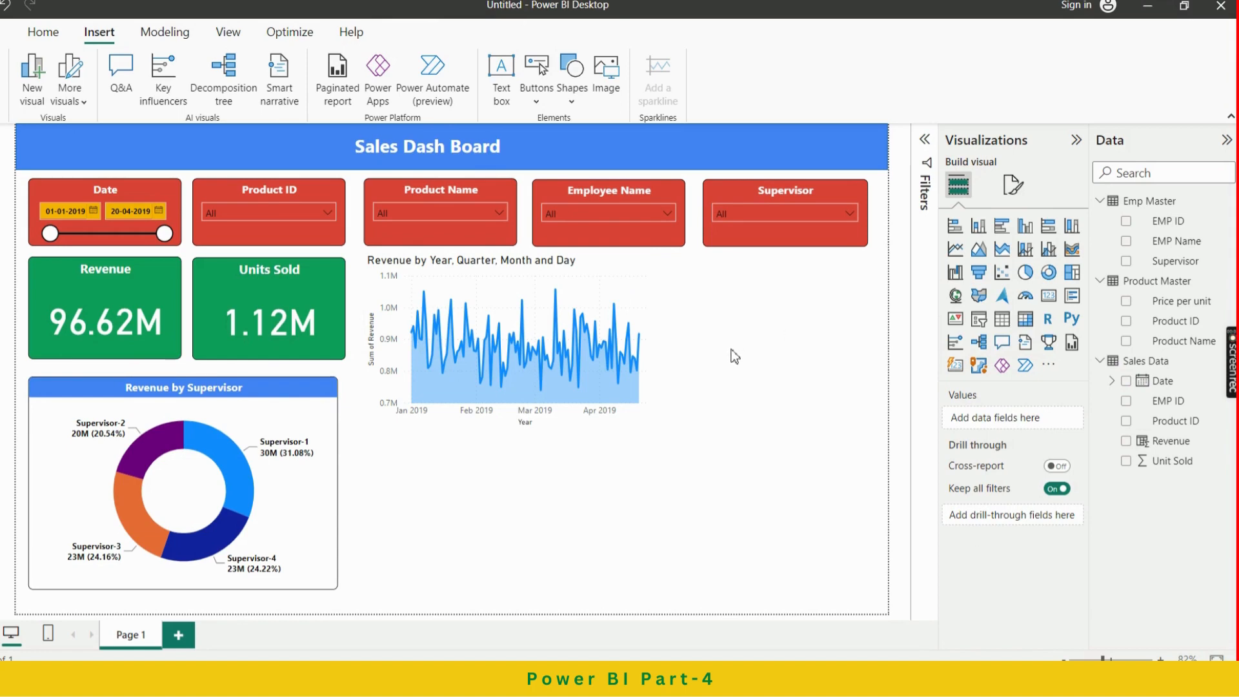
Copy the Revenue by Supervisor donut chart's formatting onto the area chart with Format painter, and deselect it
click(242, 422)
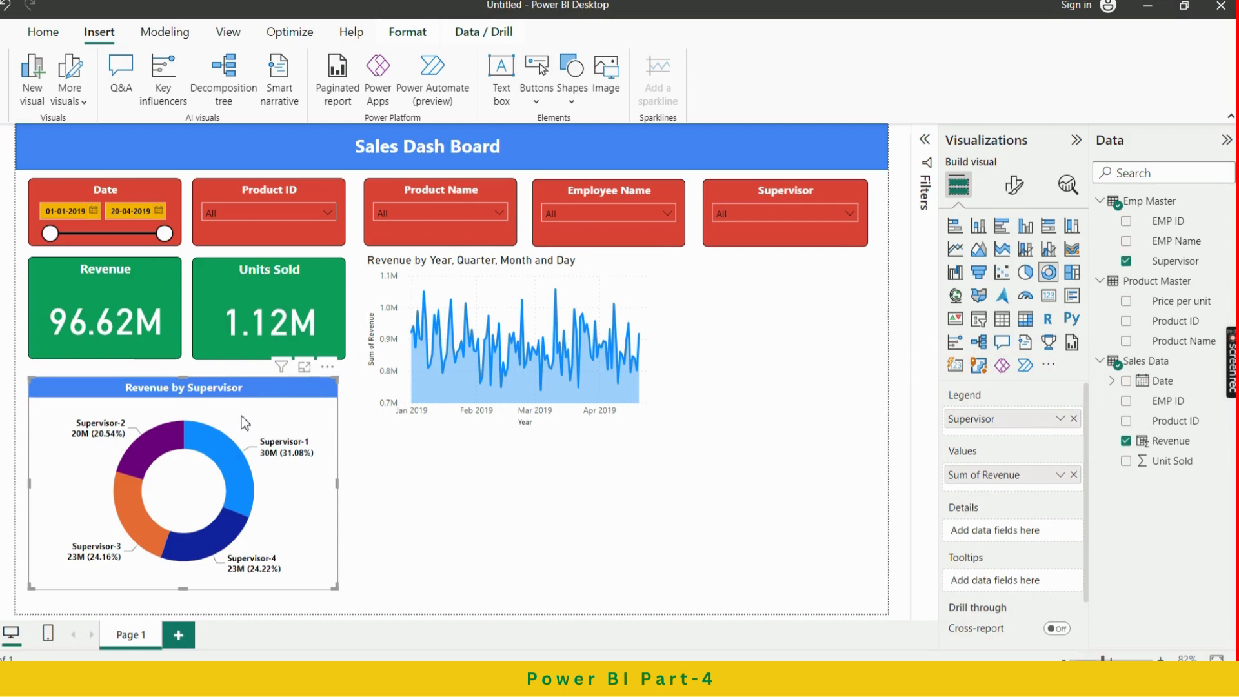
click(45, 34)
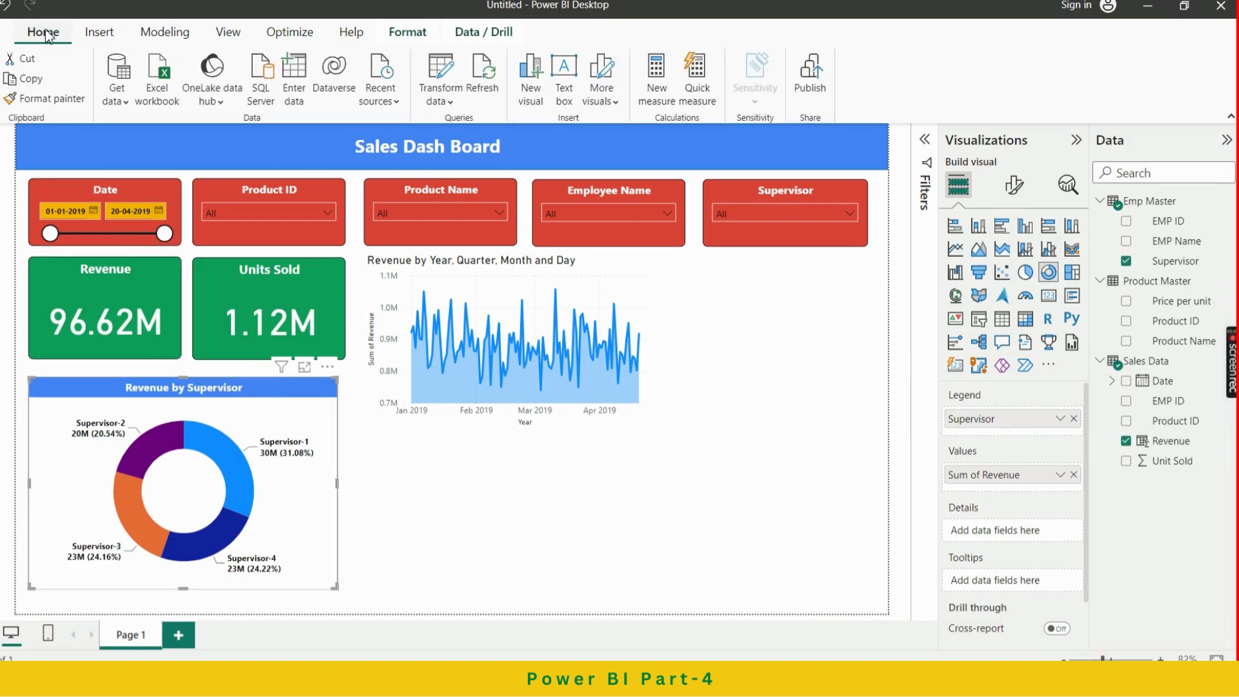
click(49, 100)
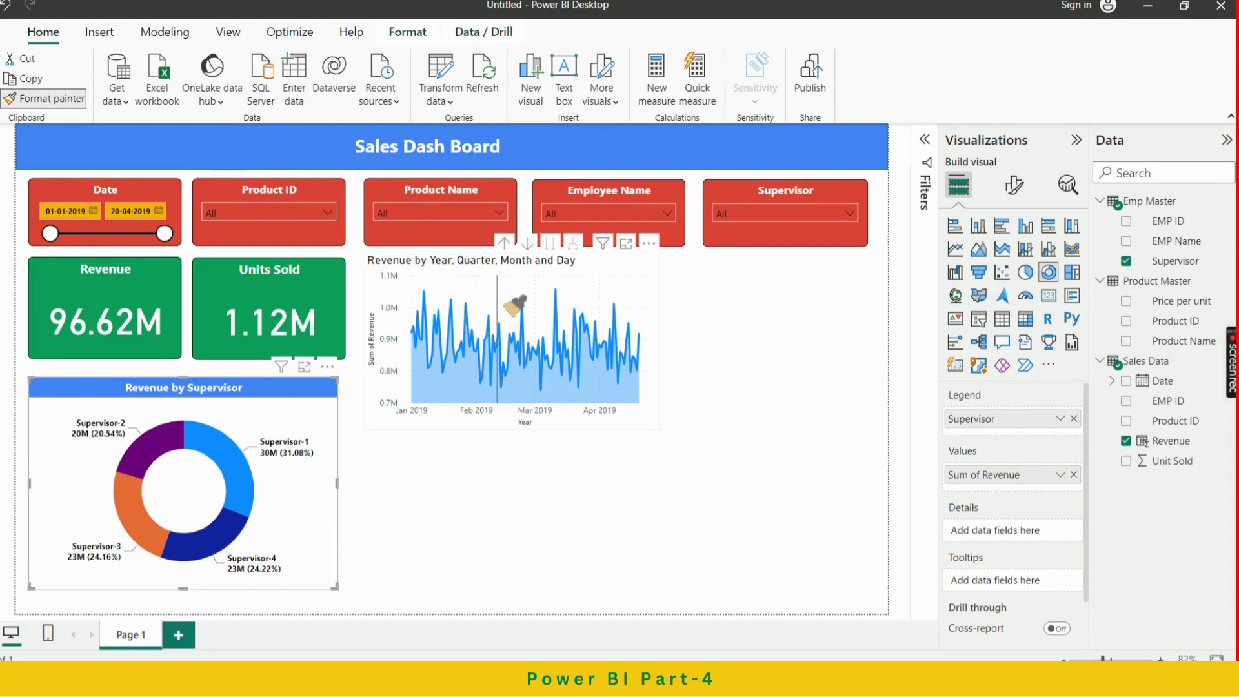
click(539, 276)
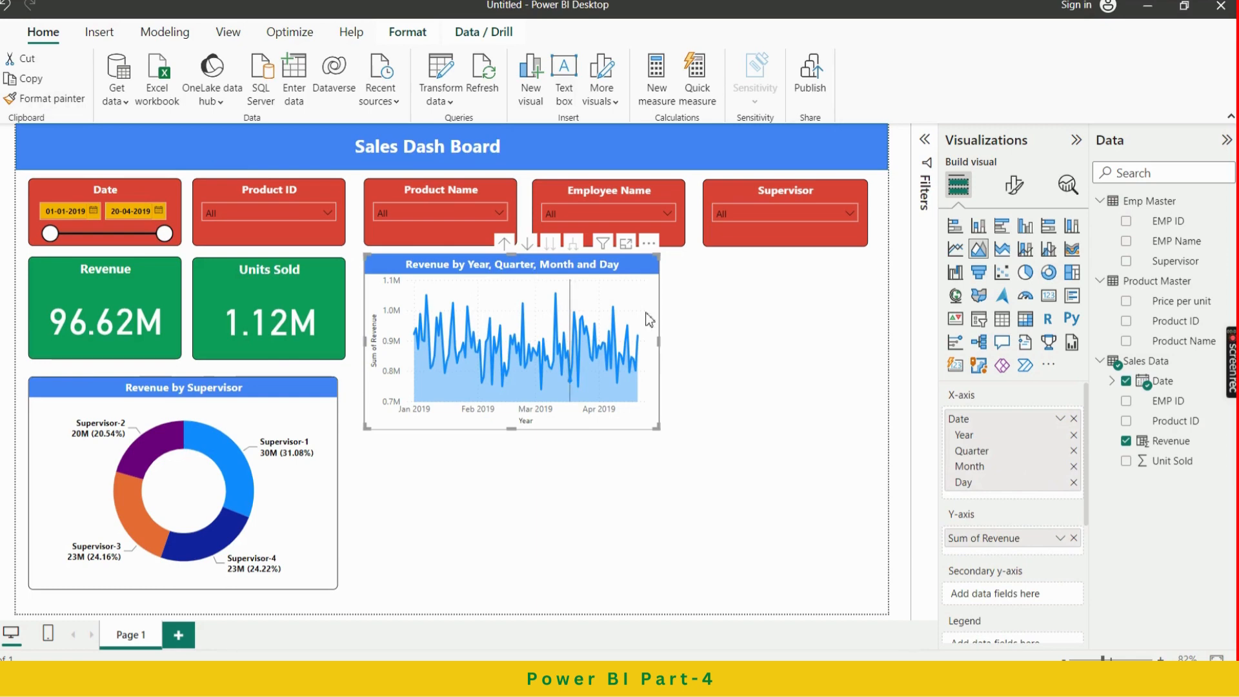
click(728, 349)
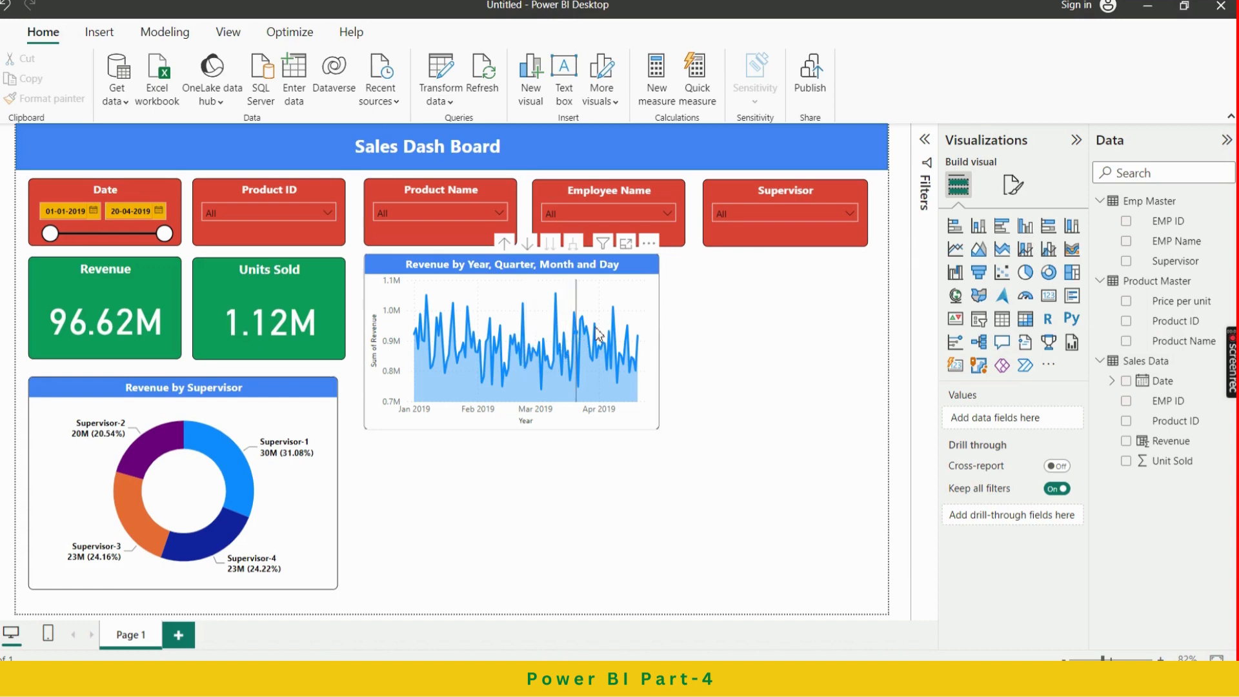
Turn off the X-axis title of the area chart
click(623, 315)
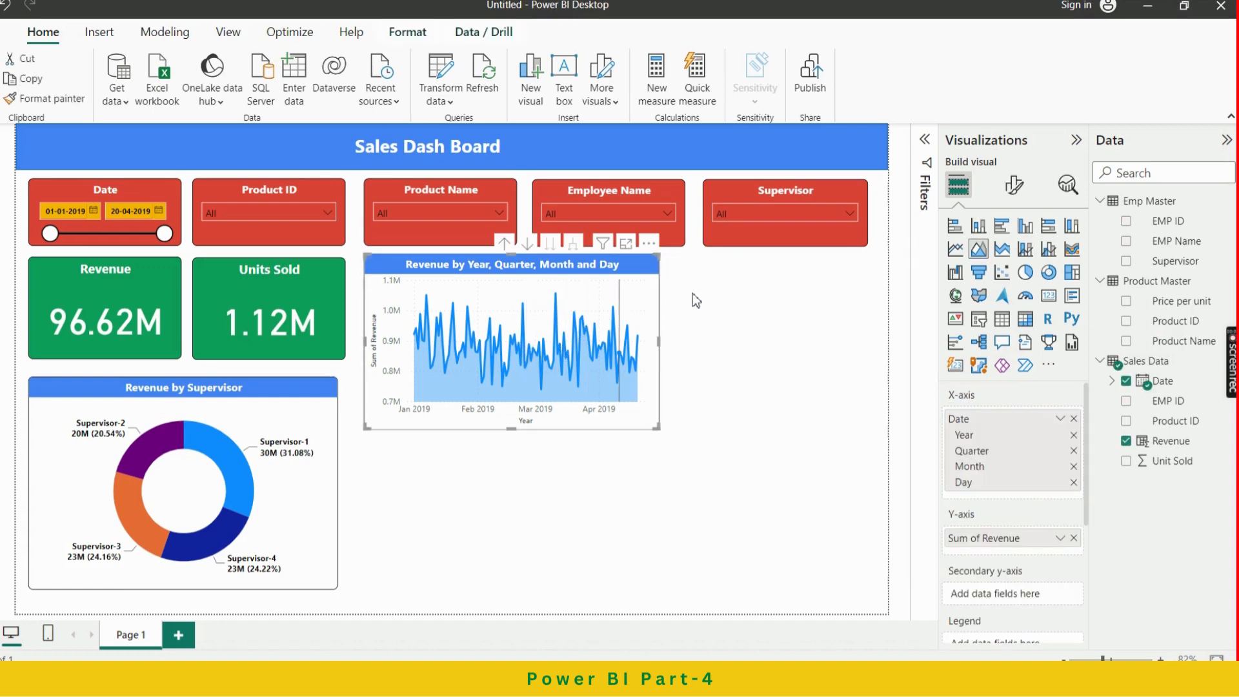
click(1018, 195)
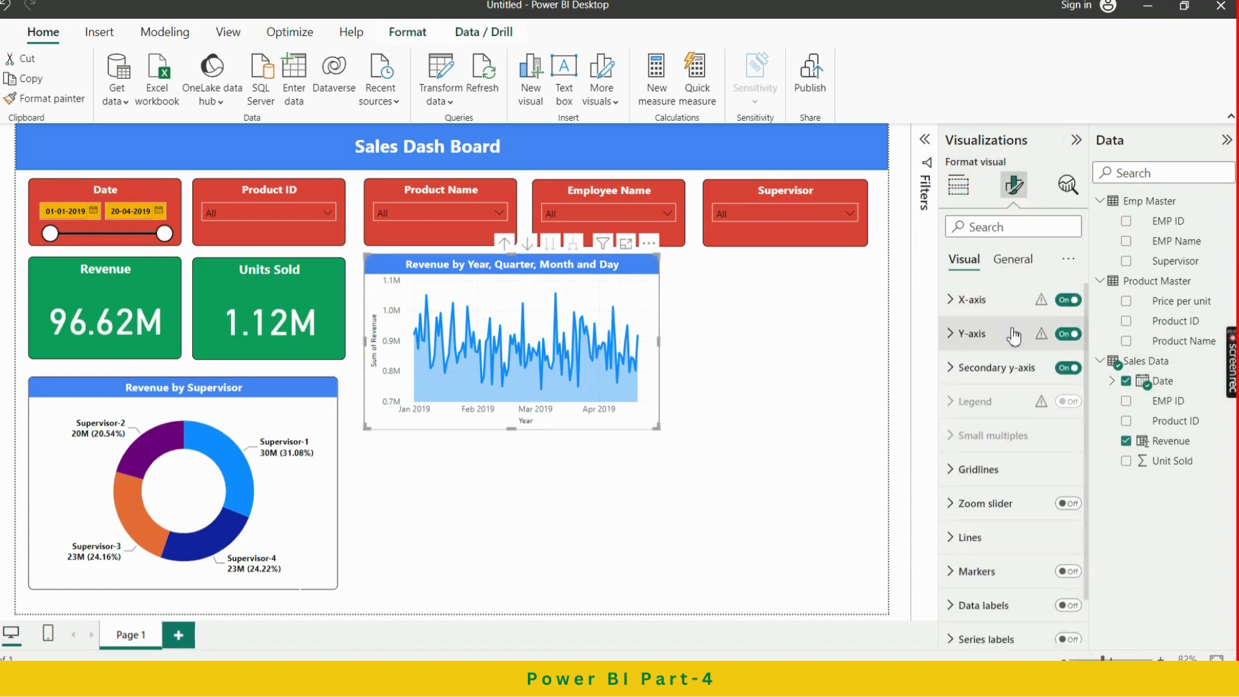
click(991, 303)
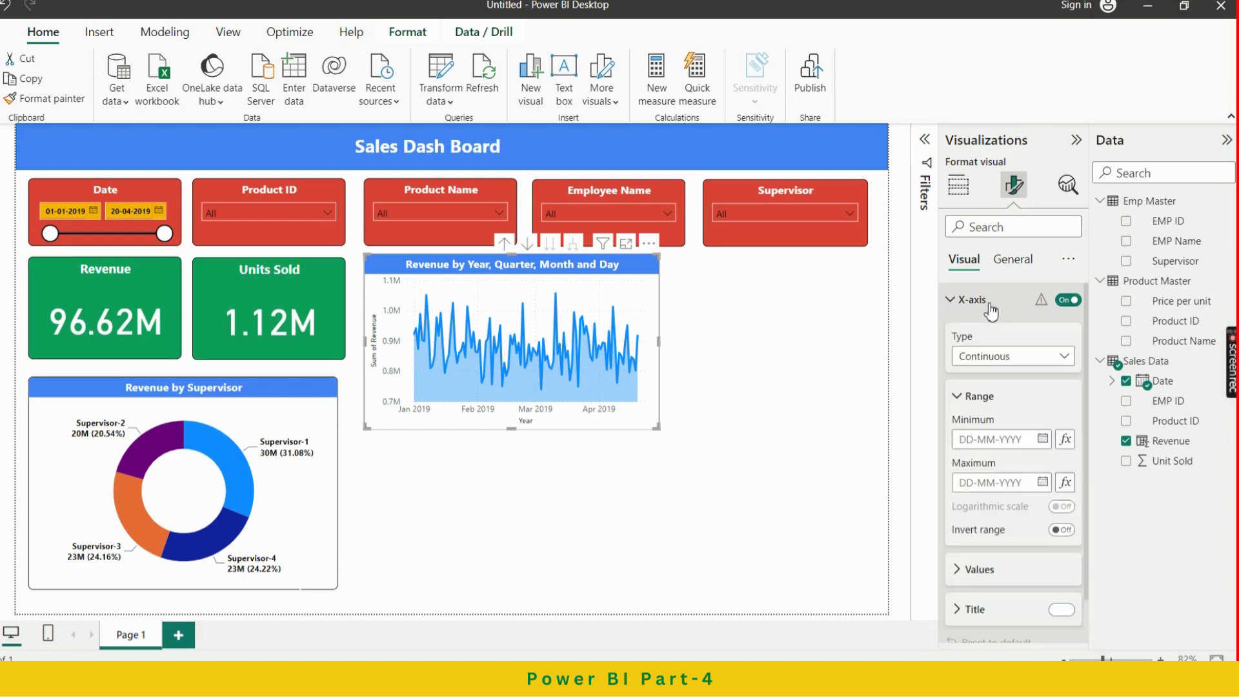
scroll(1028, 413, down, 1)
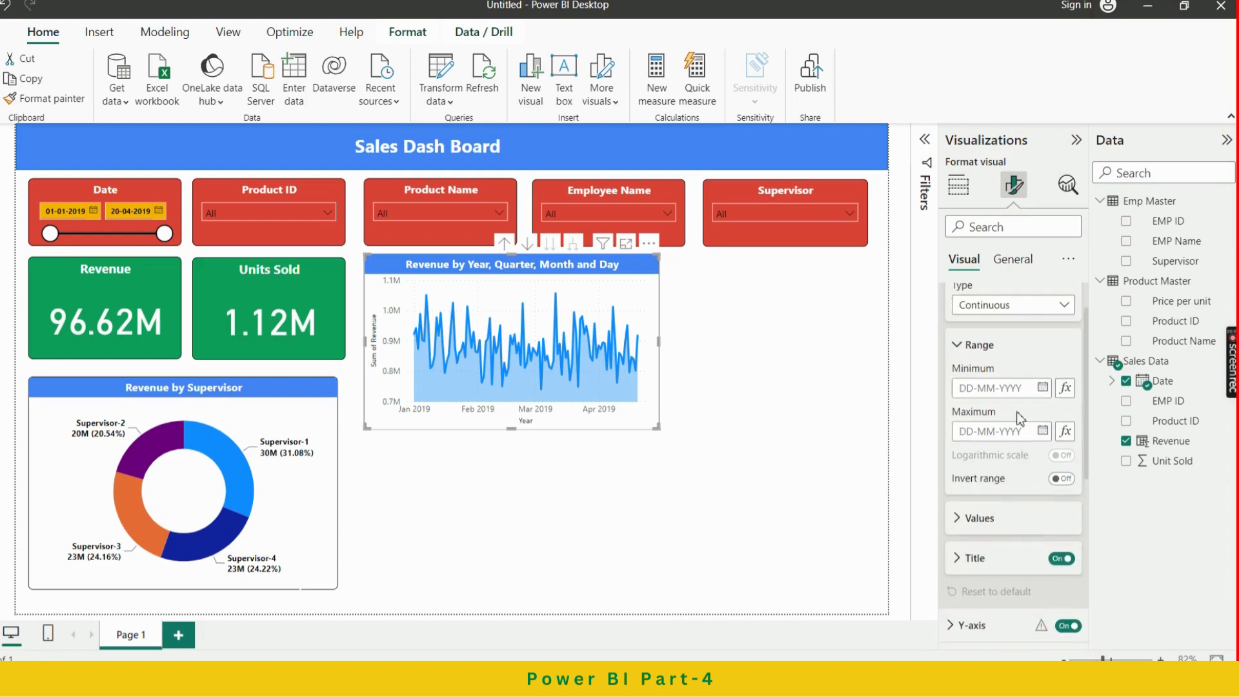
click(1061, 555)
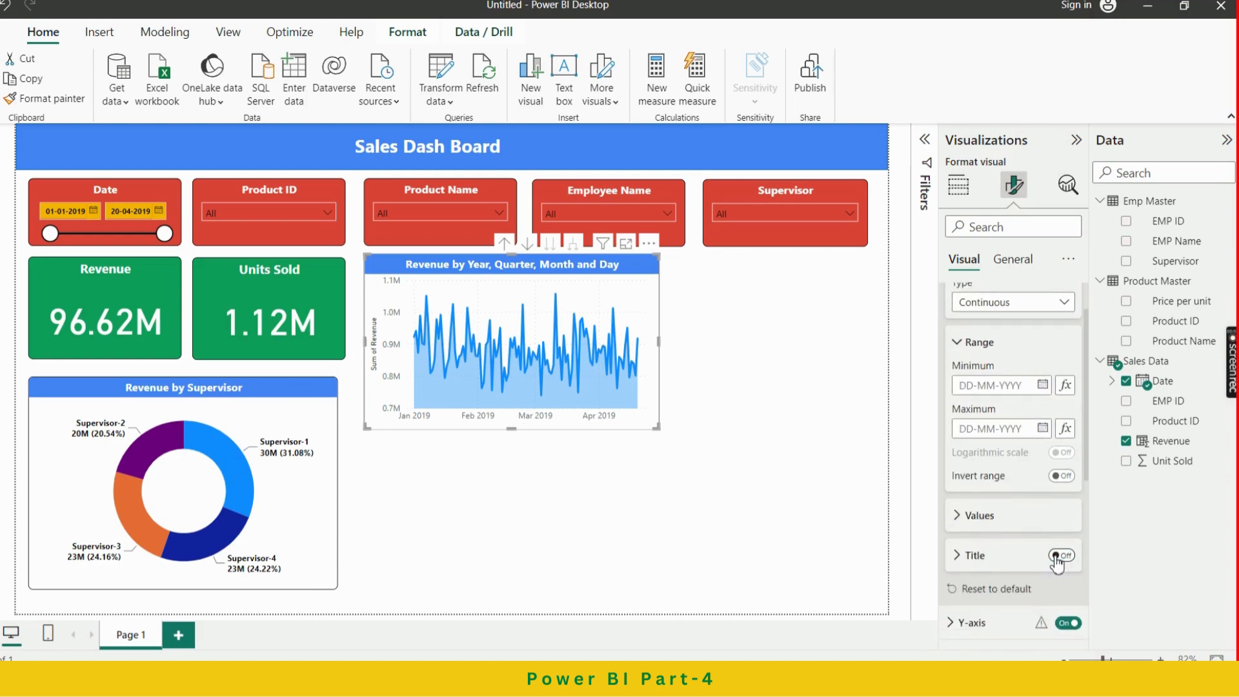
Make the area chart's X-axis values black in Segoe UI Bold, and collapse the X-axis settings
click(1013, 517)
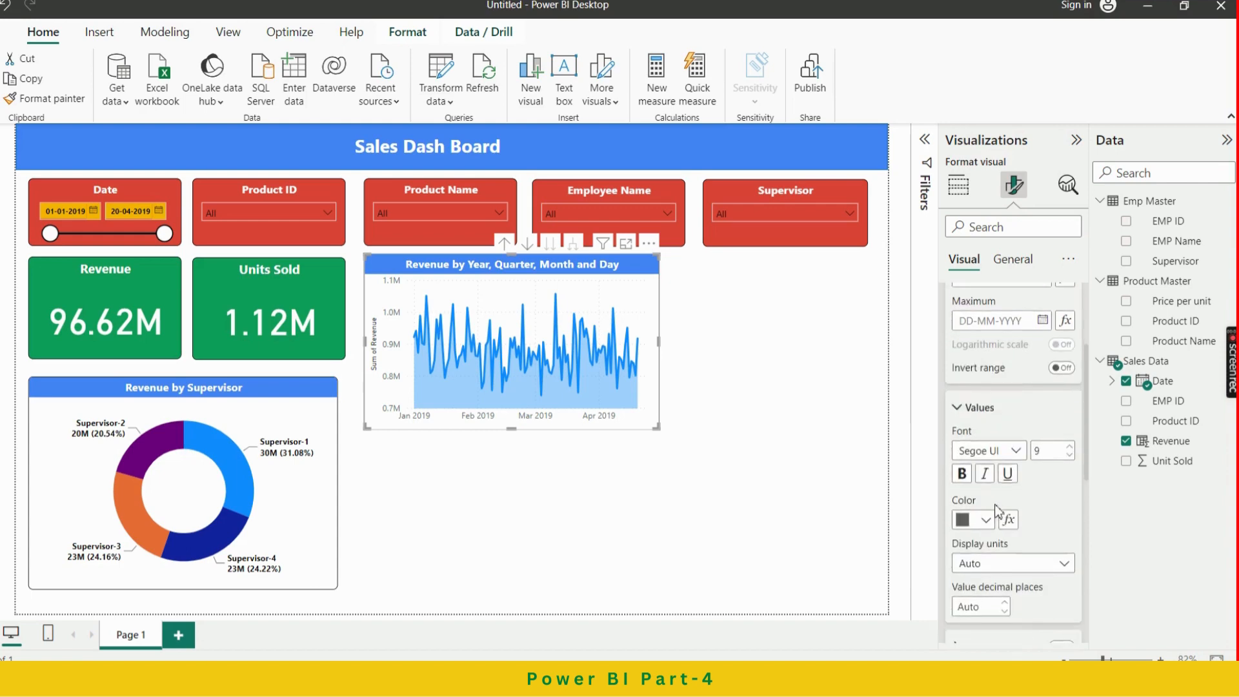
click(986, 519)
click(974, 444)
click(1015, 452)
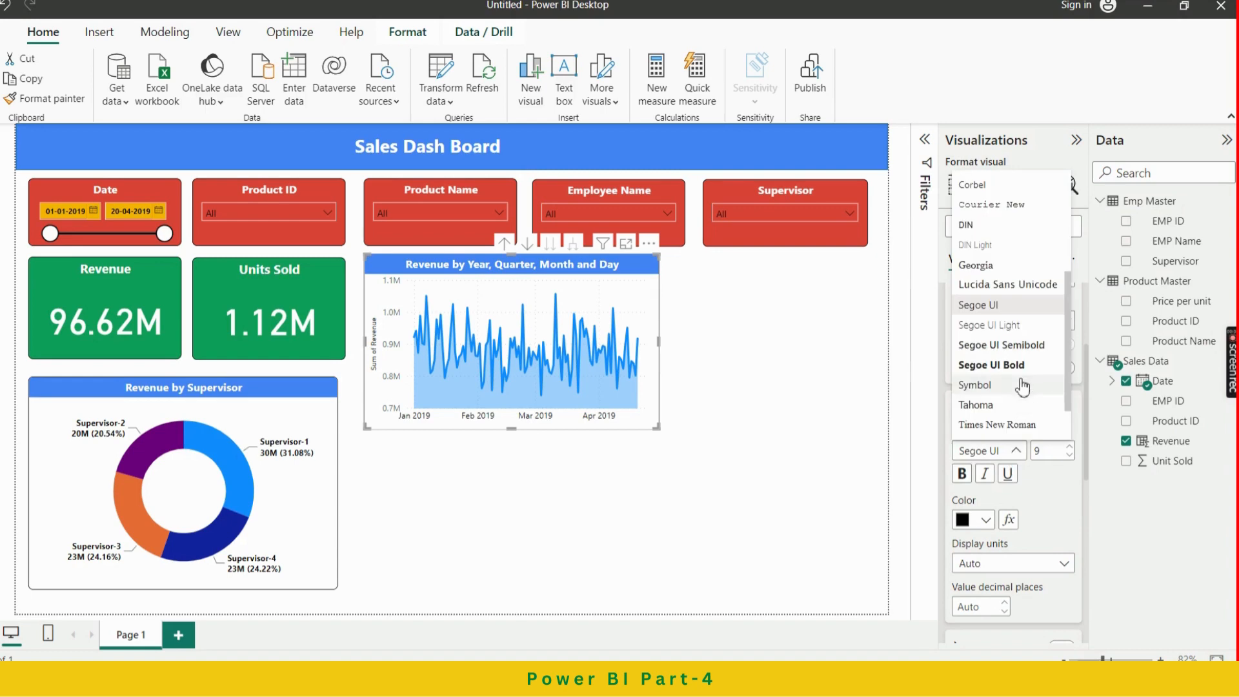
click(1014, 364)
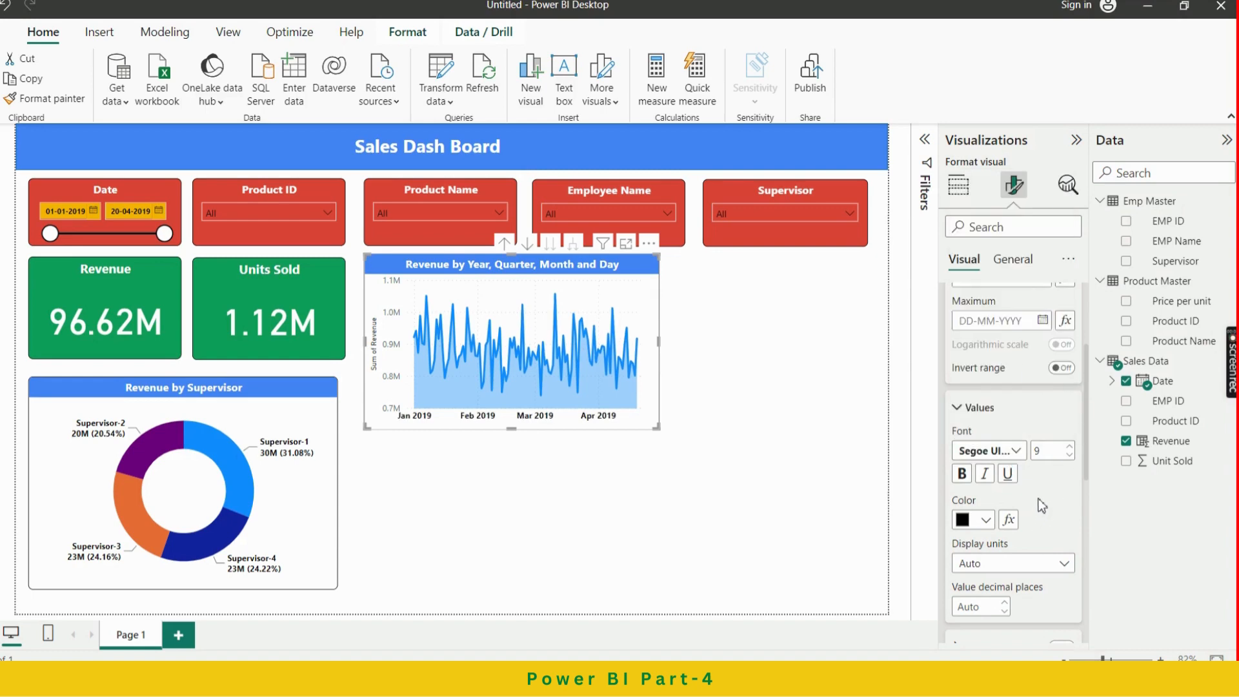
scroll(1042, 505, down, 1)
scroll(1041, 502, up, 2)
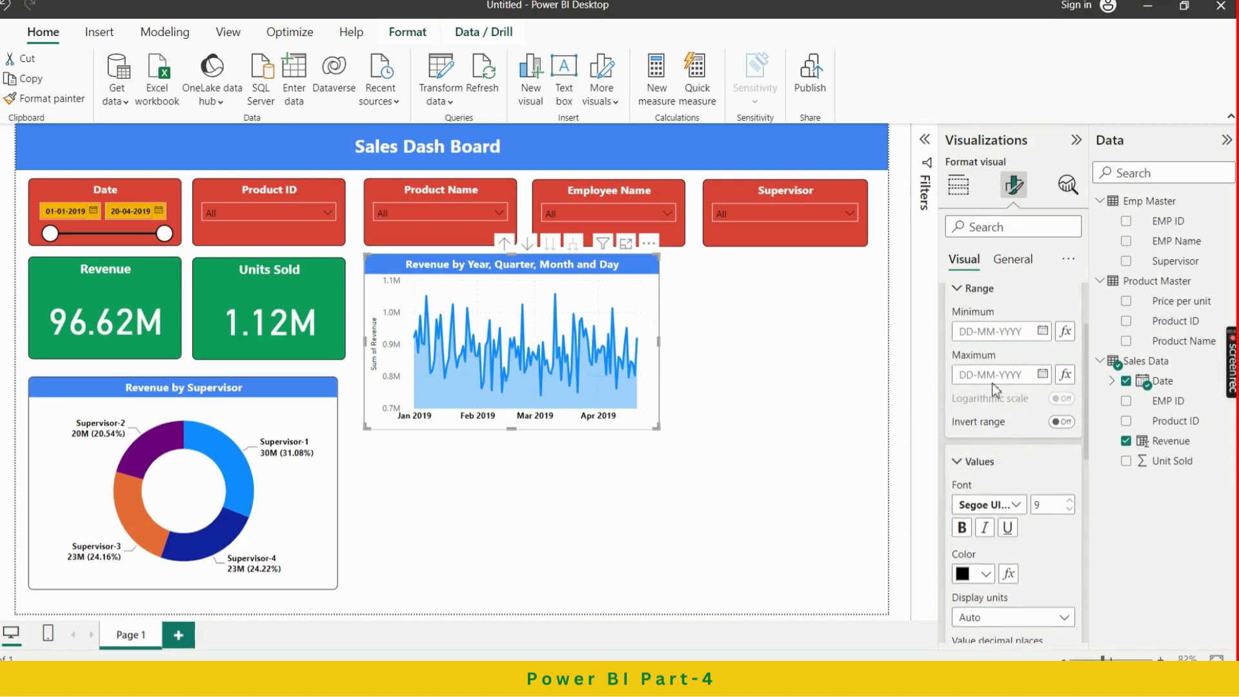
click(981, 464)
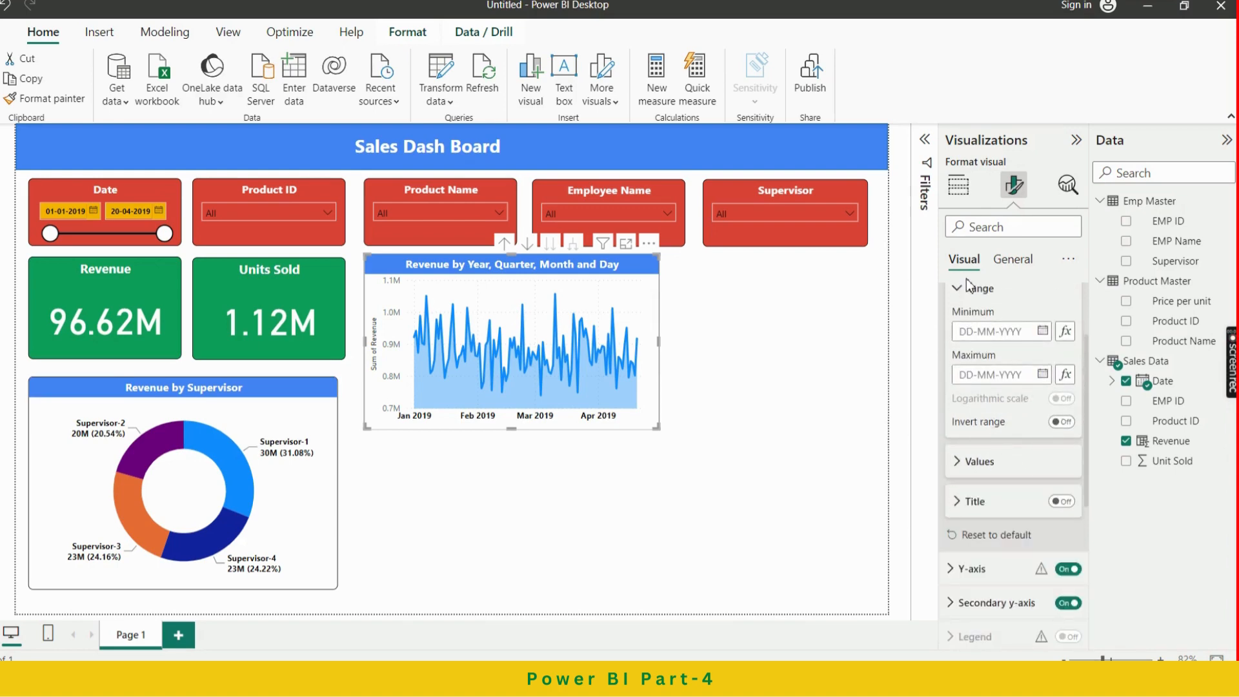
click(961, 288)
scroll(1015, 401, up, 2)
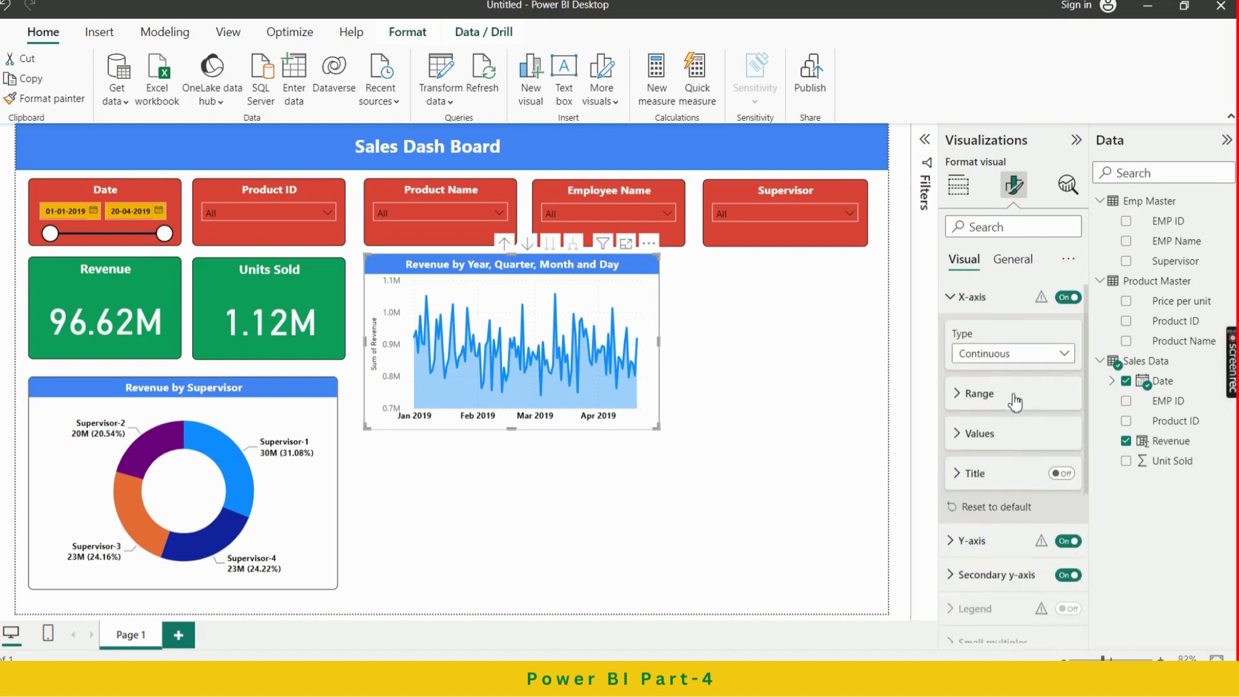
click(972, 299)
Turn off the Y-axis title of the area chart
click(985, 335)
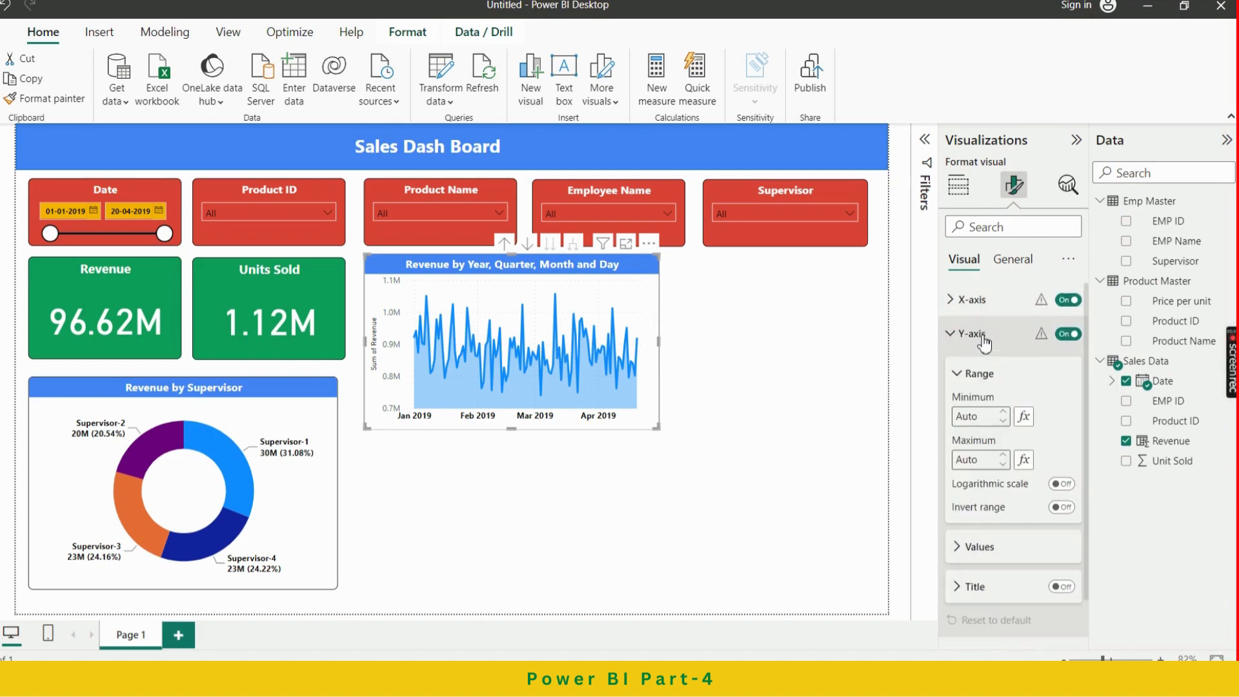
scroll(1027, 407, down, 1)
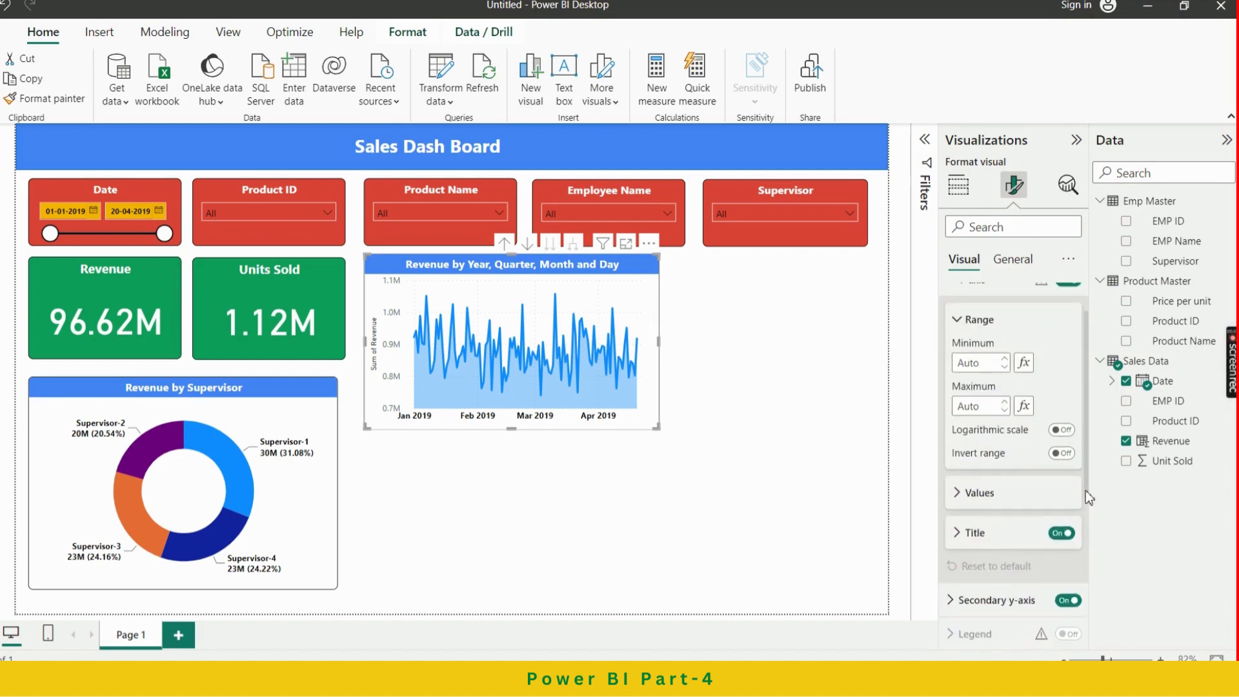
click(1061, 534)
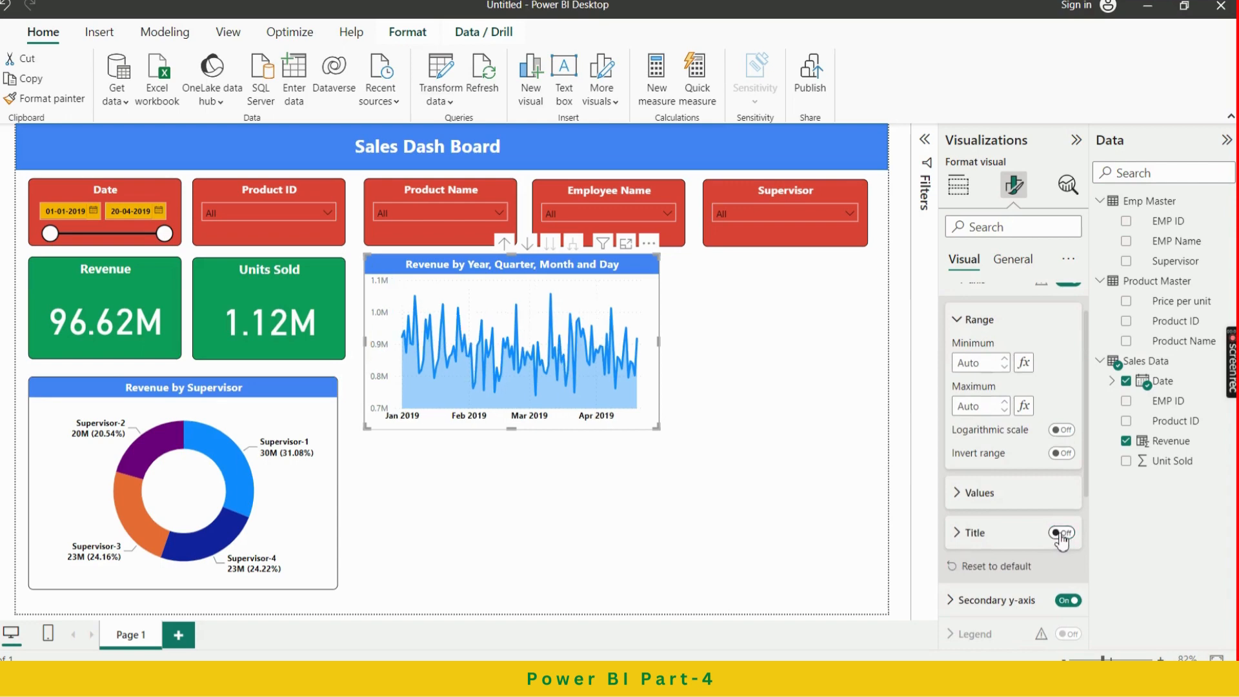
Set the area chart's Y-axis values to Segoe UI Bold in black
click(983, 325)
click(994, 363)
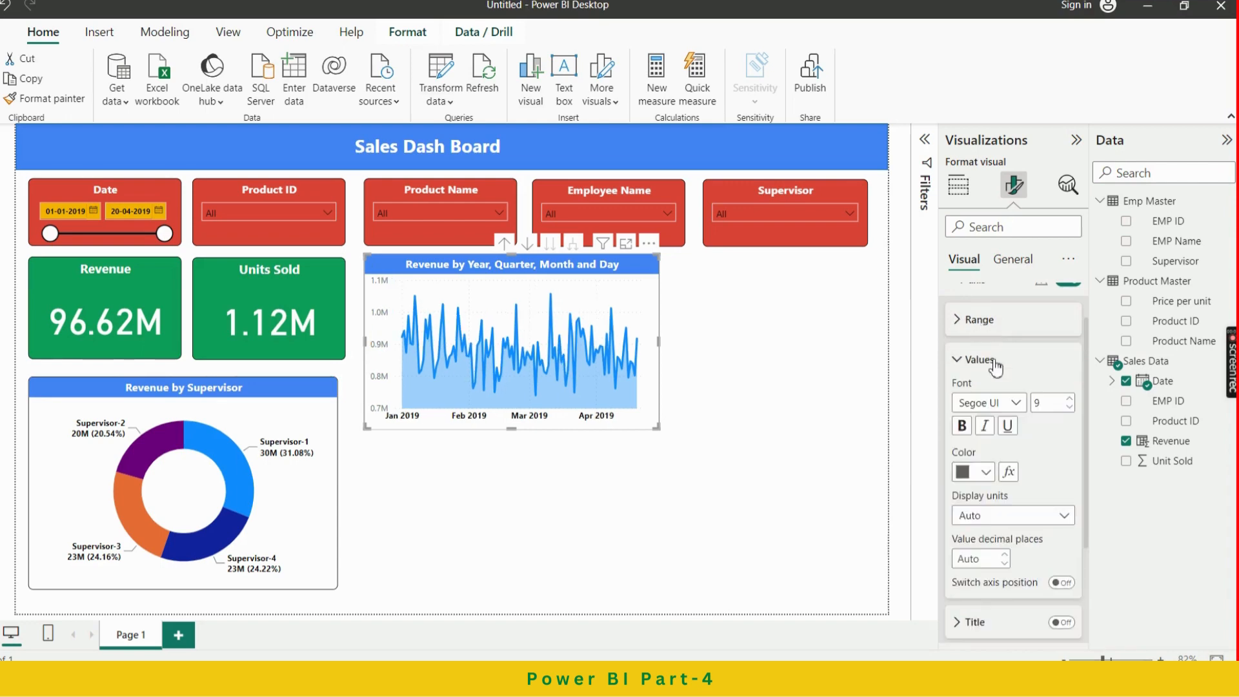
click(987, 403)
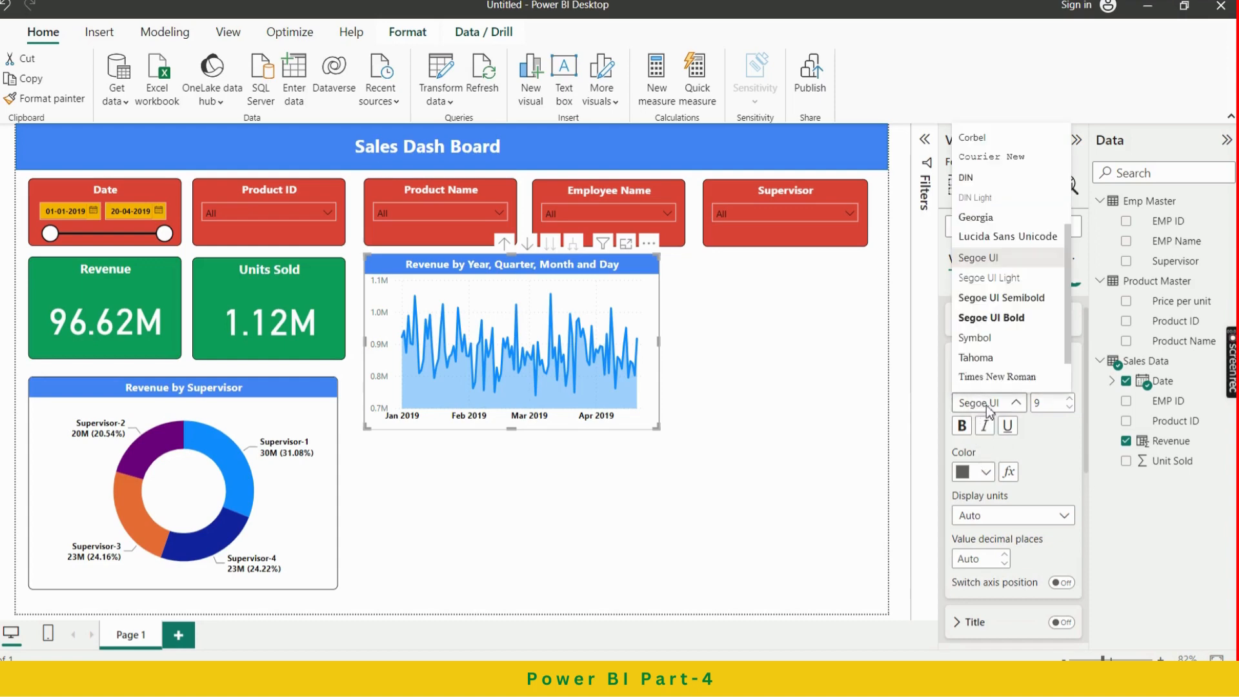
click(993, 326)
click(984, 472)
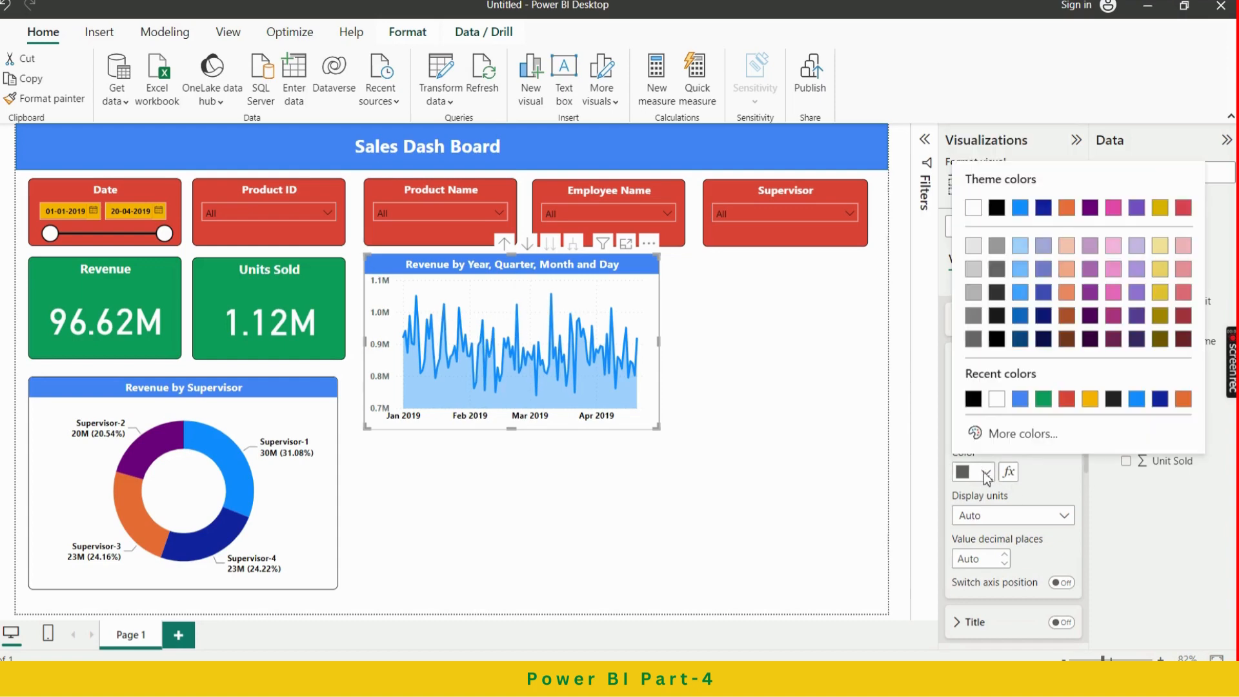
click(973, 400)
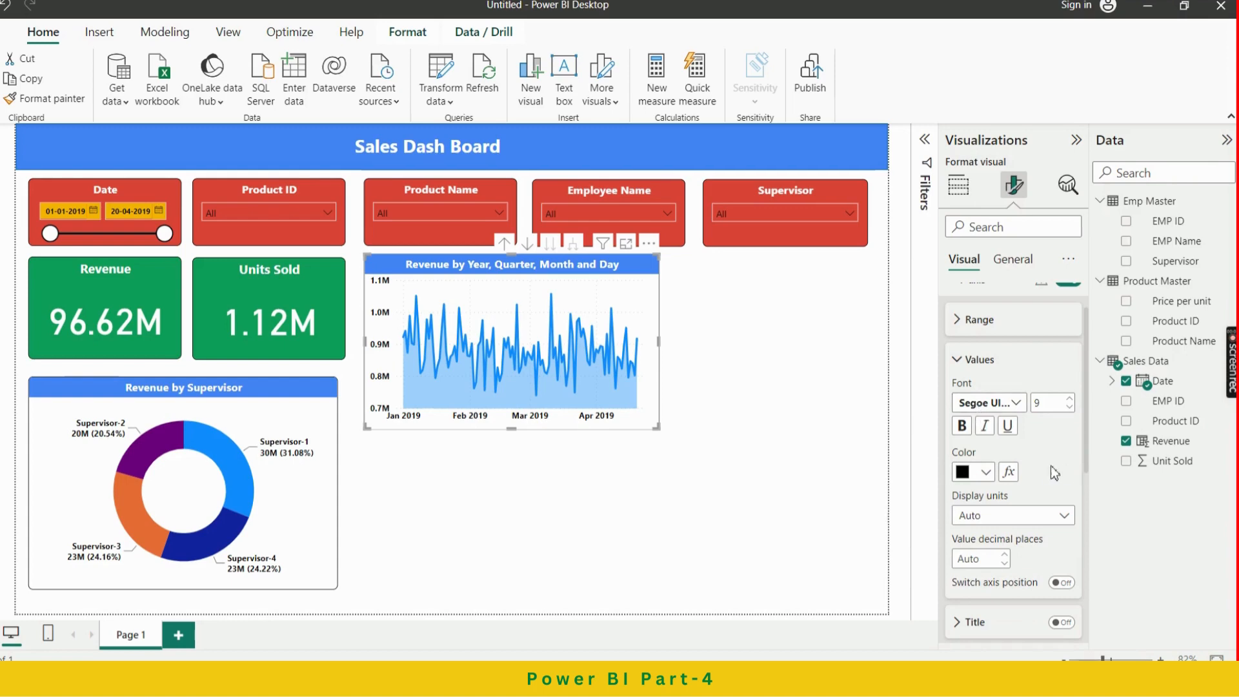
Collapse the area chart's Y-axis value settings and nudge the chart slightly down, away from the slicers above it
scroll(1041, 473, down, 3)
scroll(1040, 477, up, 4)
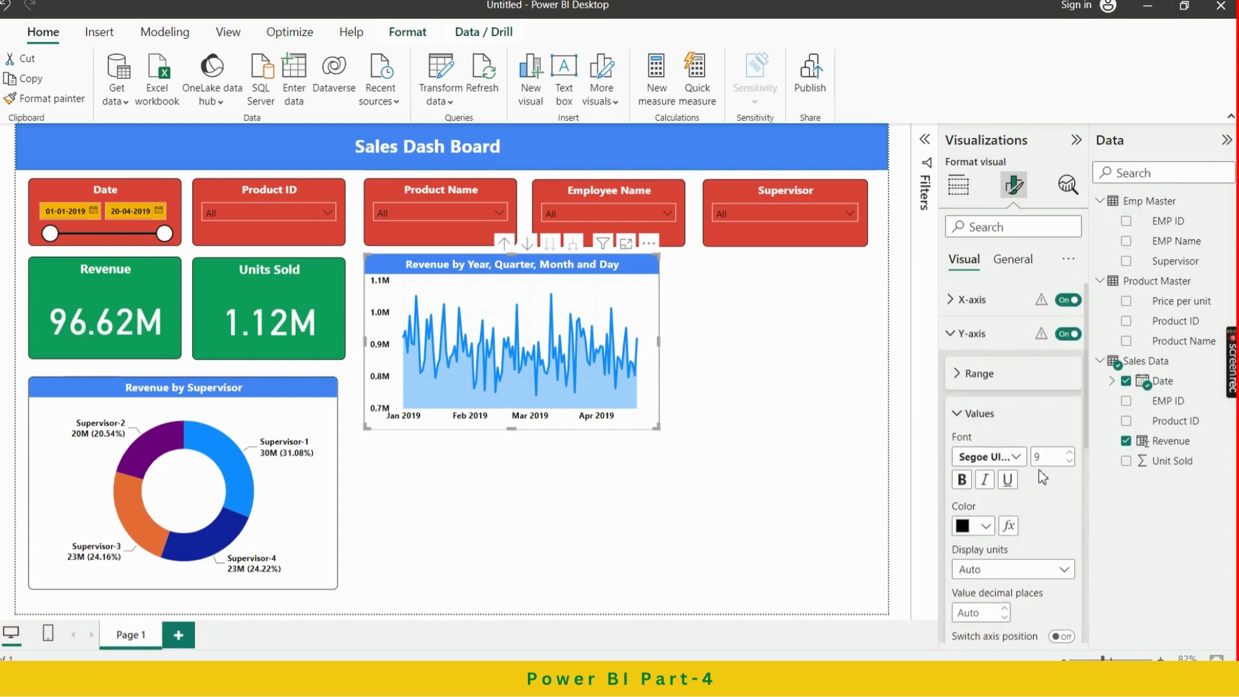
click(989, 417)
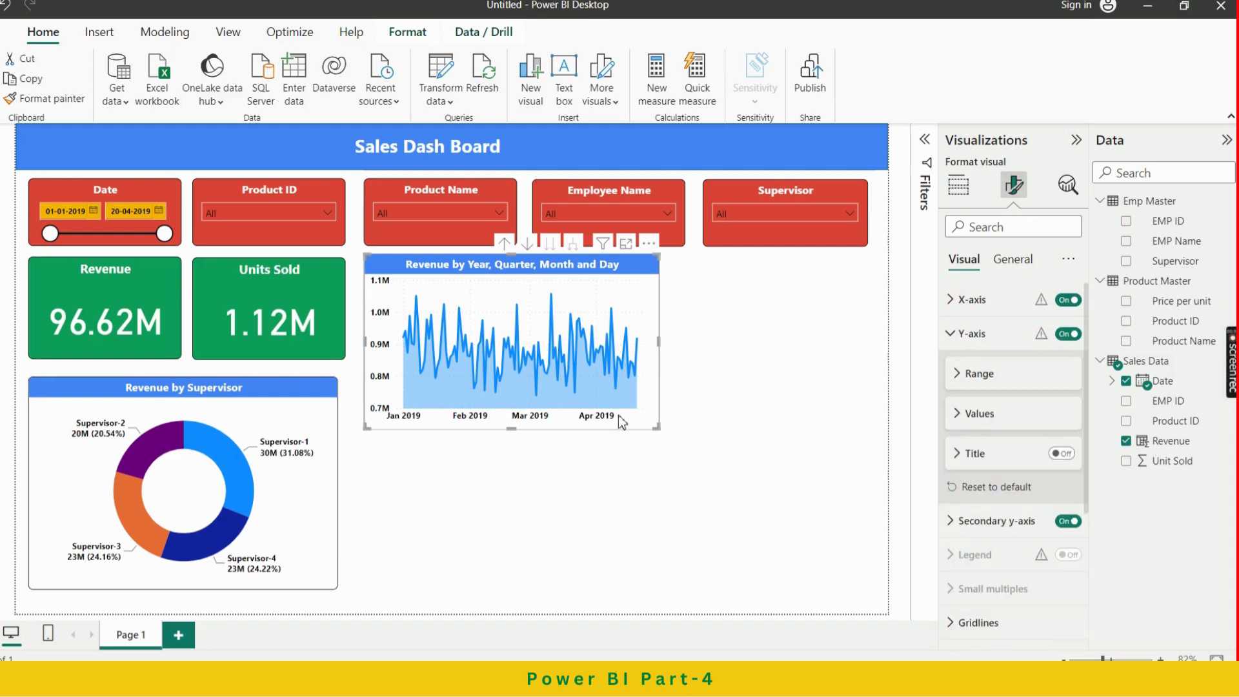
click(537, 481)
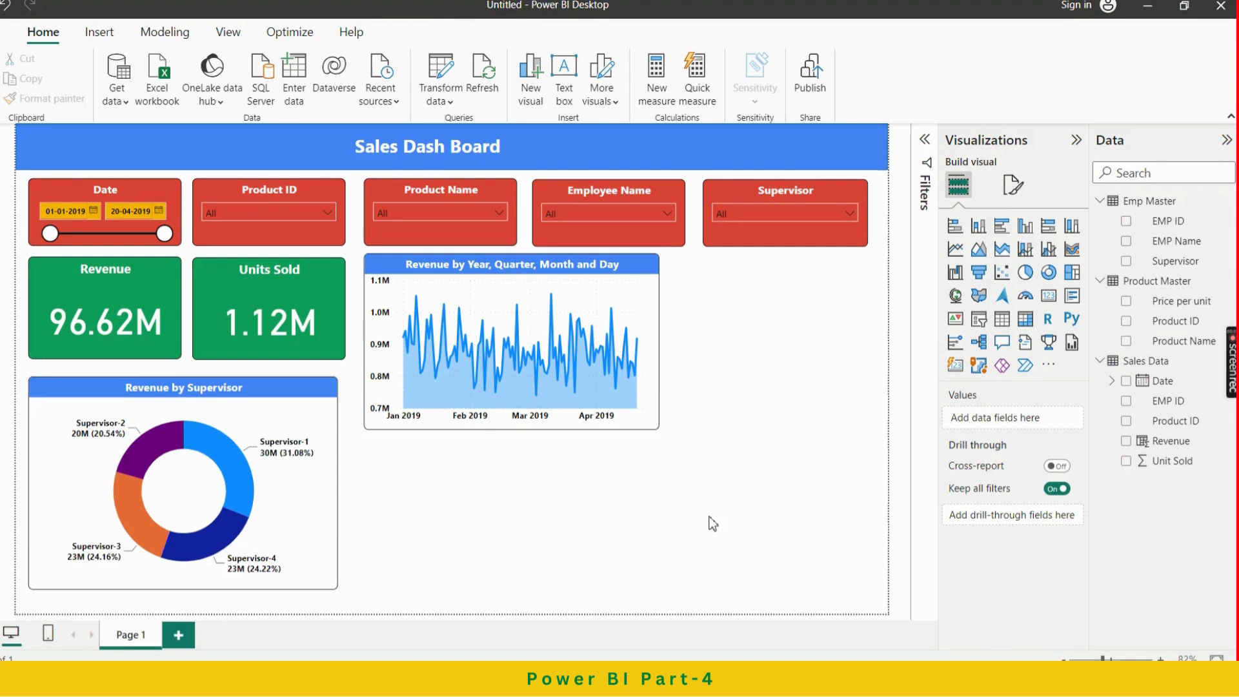
click(632, 276)
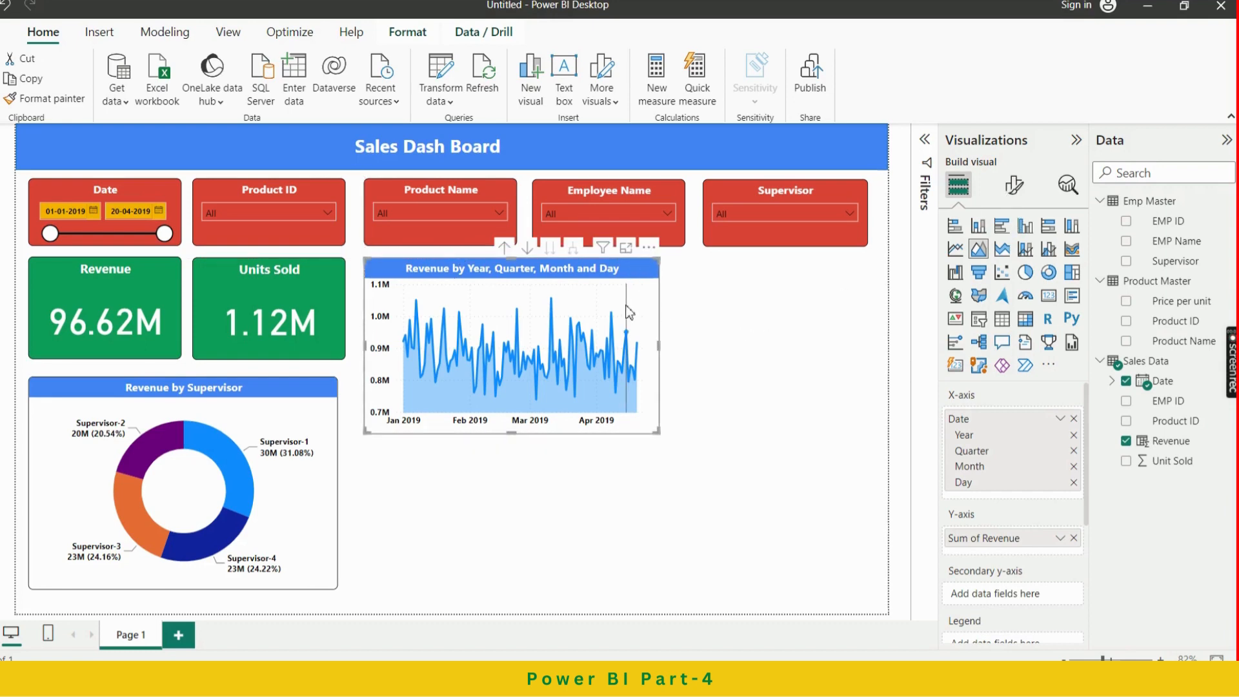
Change the area chart's title text to "Revenue by Date", collapse the title settings and deselect the chart
click(1014, 185)
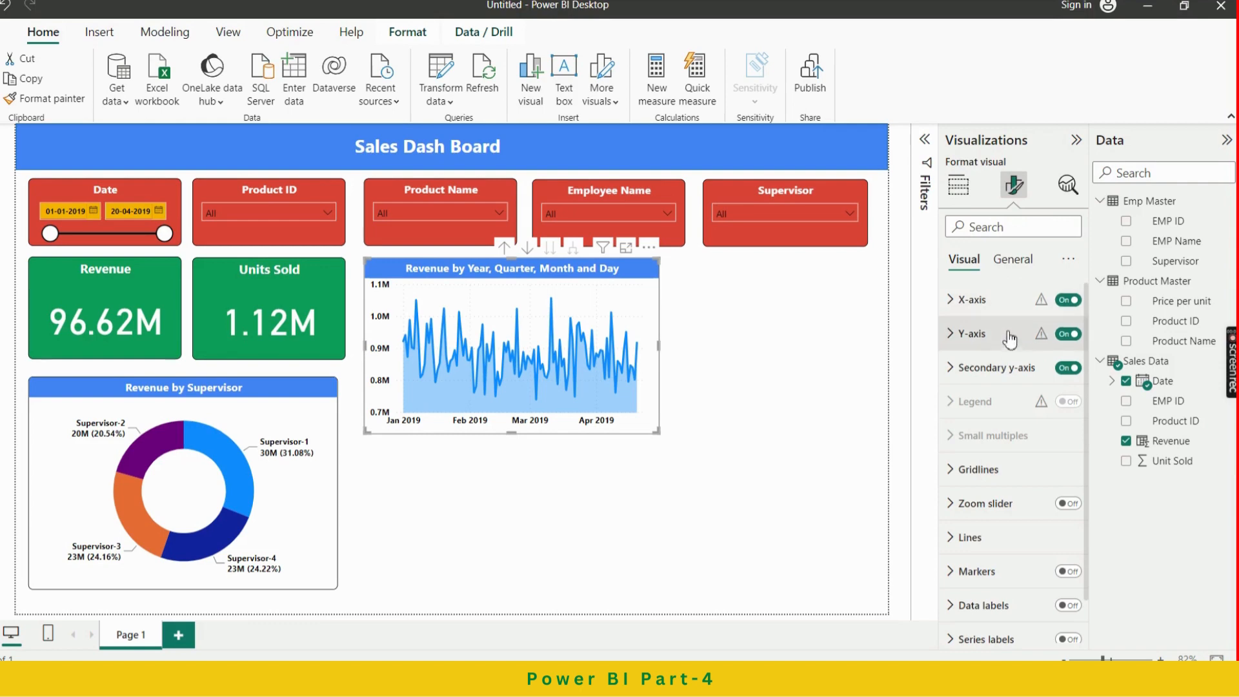
click(1012, 260)
click(992, 344)
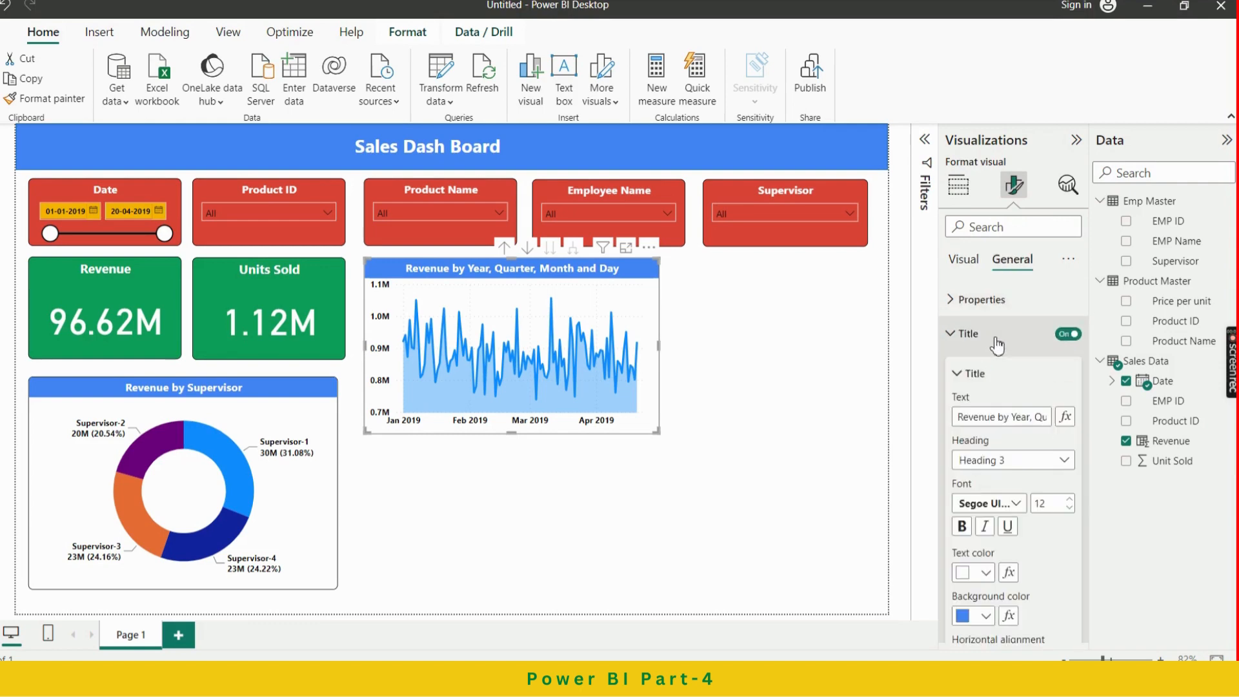
triple_click(1017, 411)
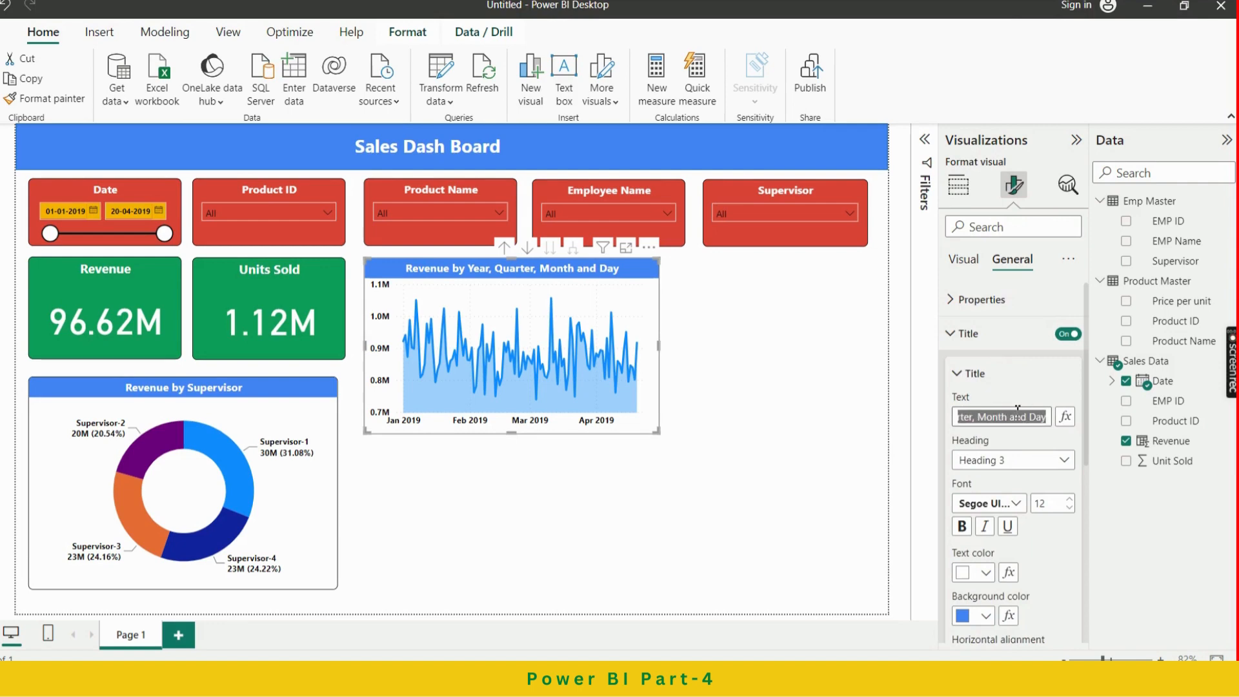
text(Revenue by Date)
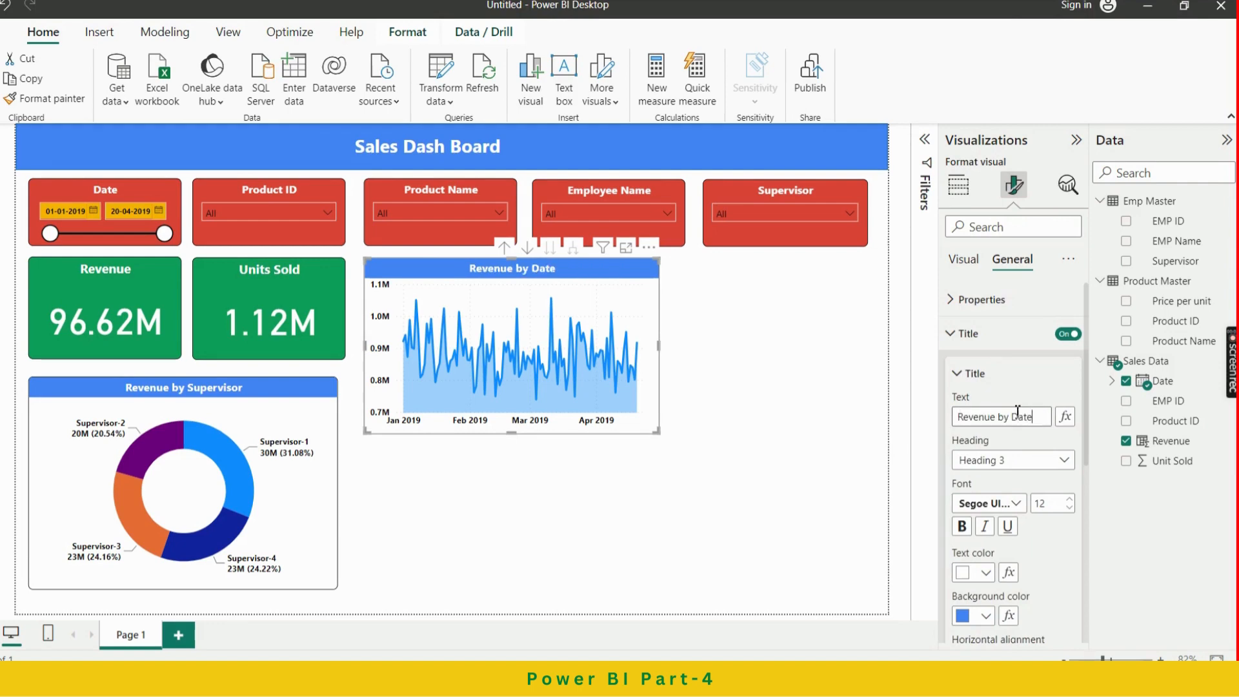
click(962, 374)
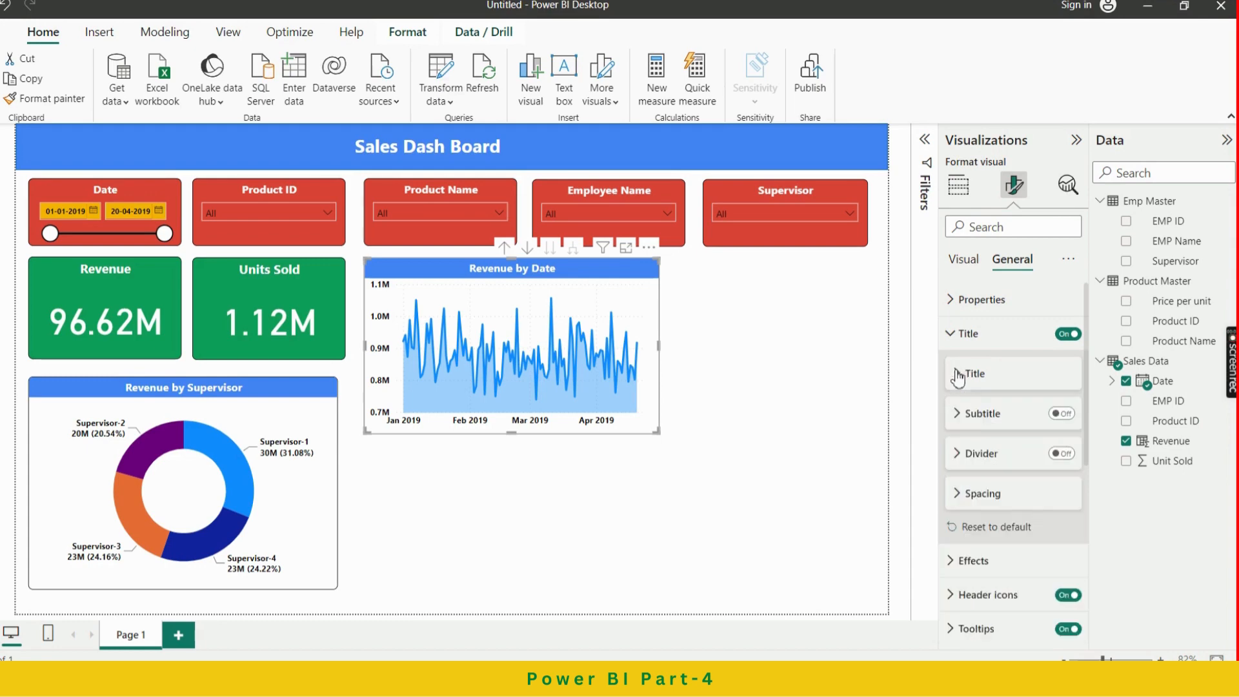
click(823, 382)
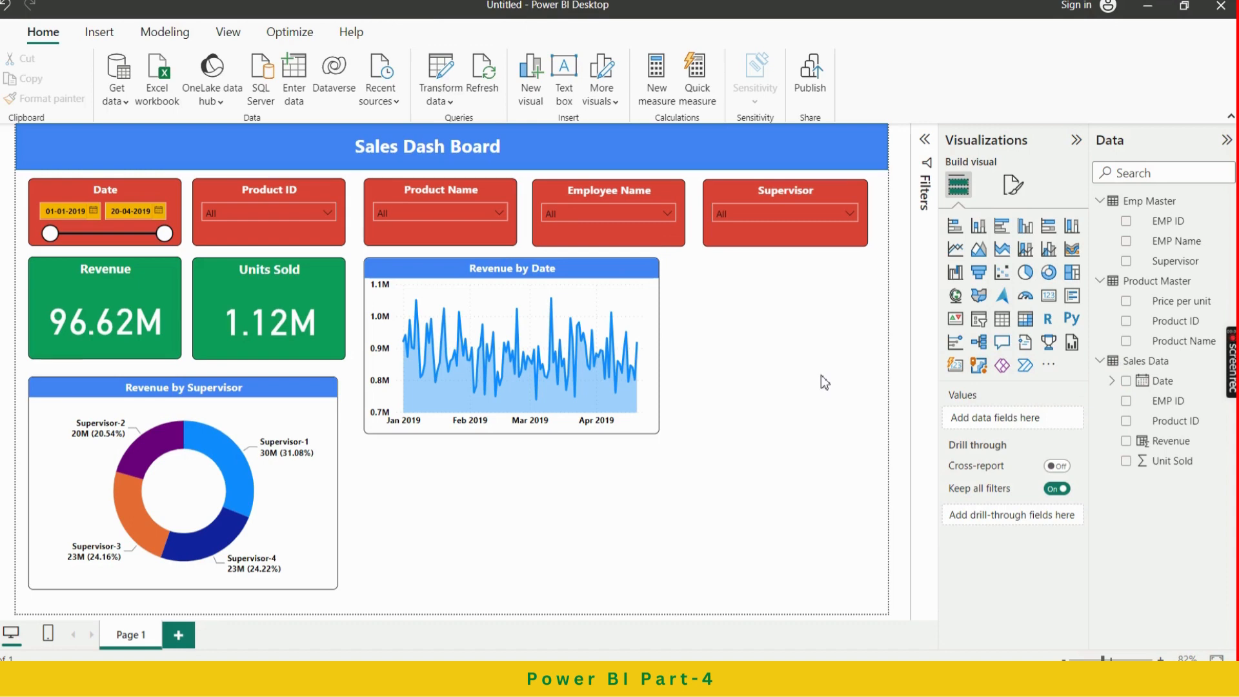
Switch to the Sales Data workbook in Excel, review the bar chart and tree map requirements in Assignment Questions, and return to Power BI
key(alt+Tab)
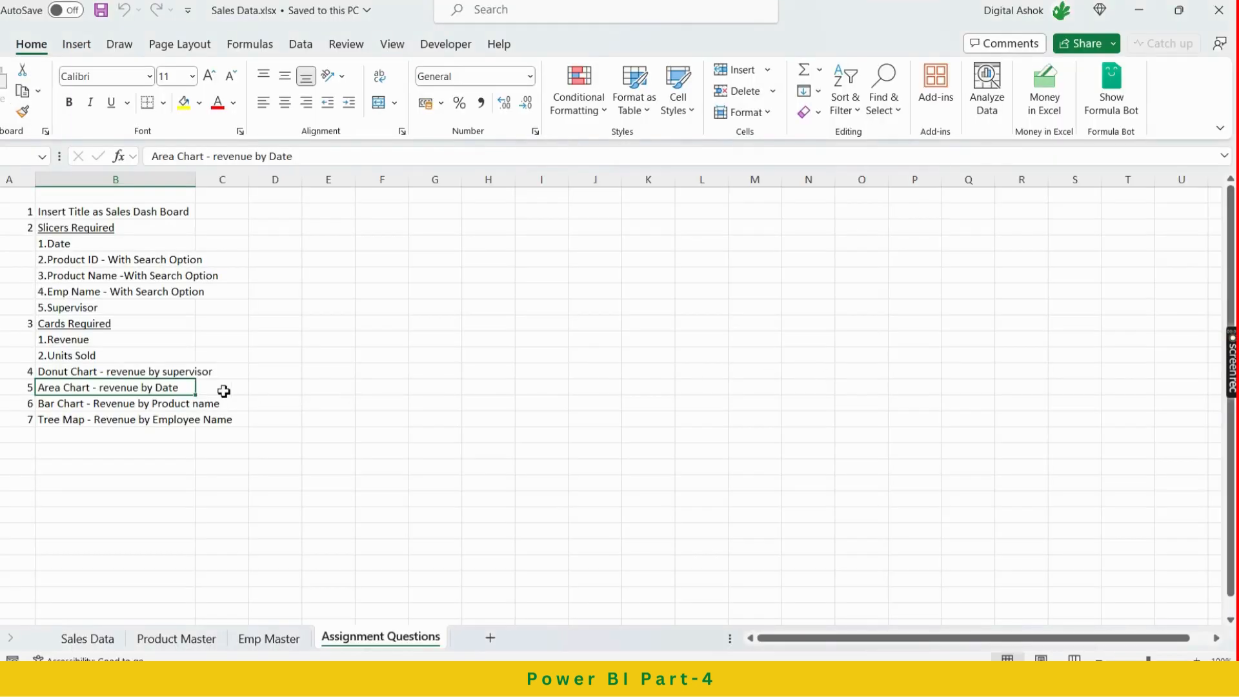
click(57, 405)
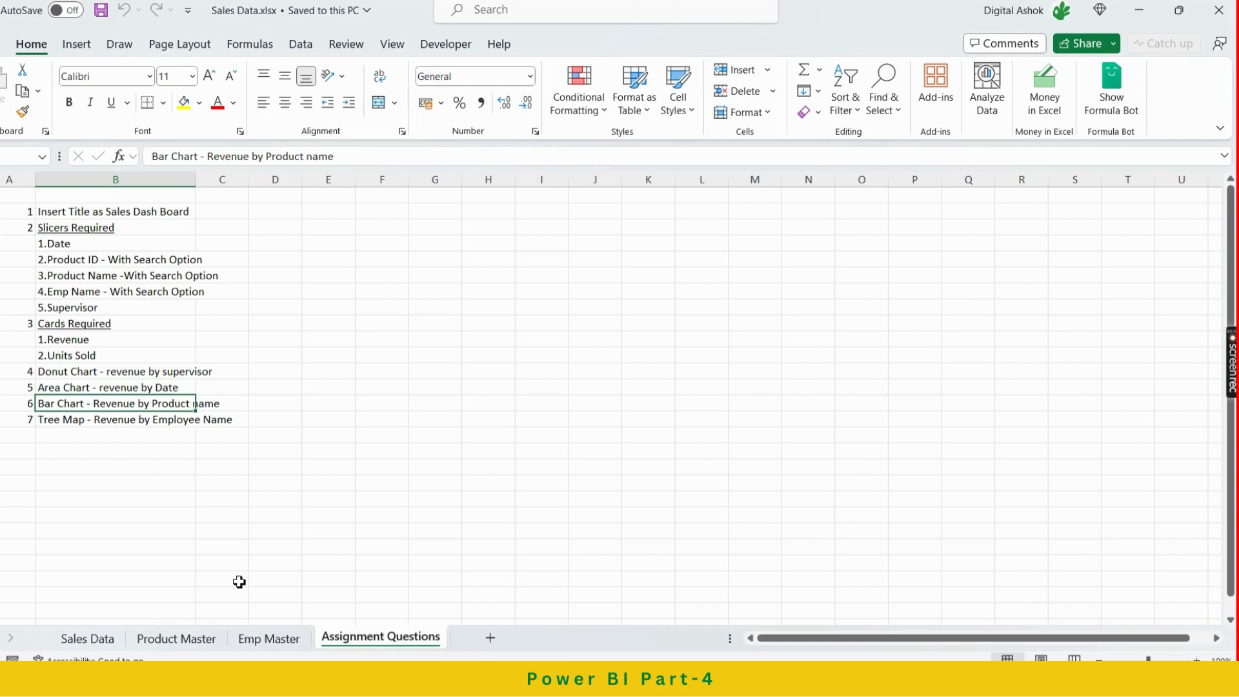
click(66, 419)
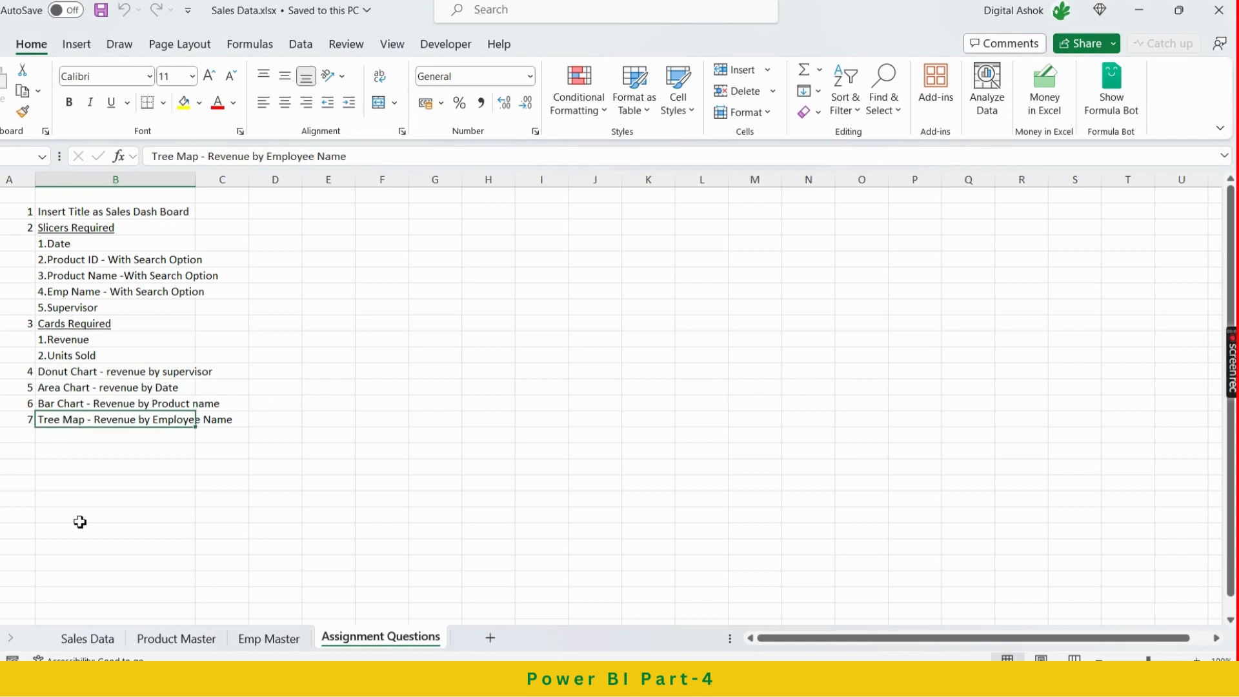
key(alt+Tab)
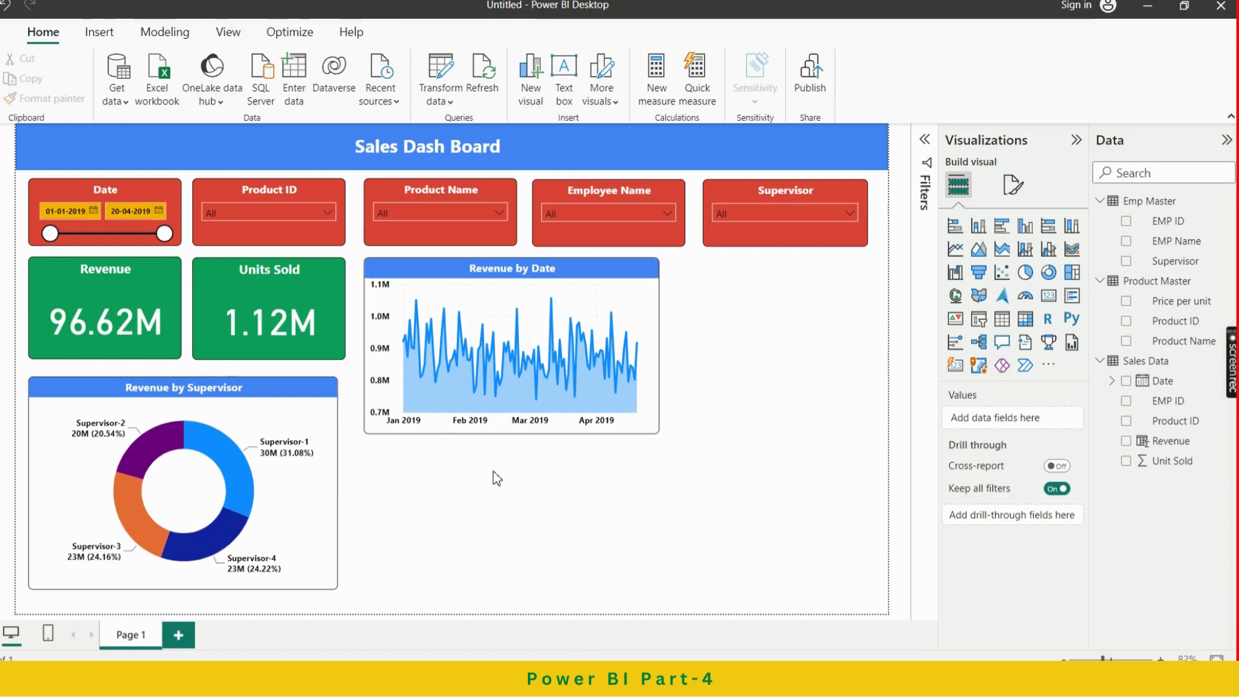
key(alt+Tab)
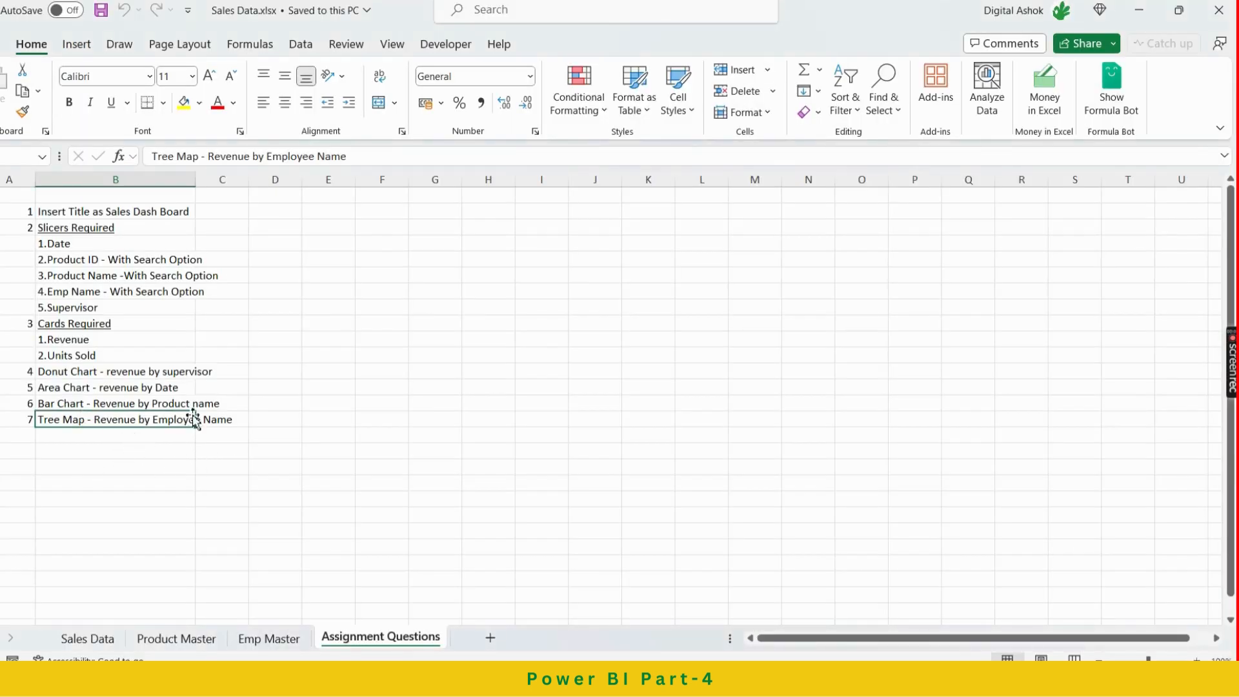
key(alt+Tab)
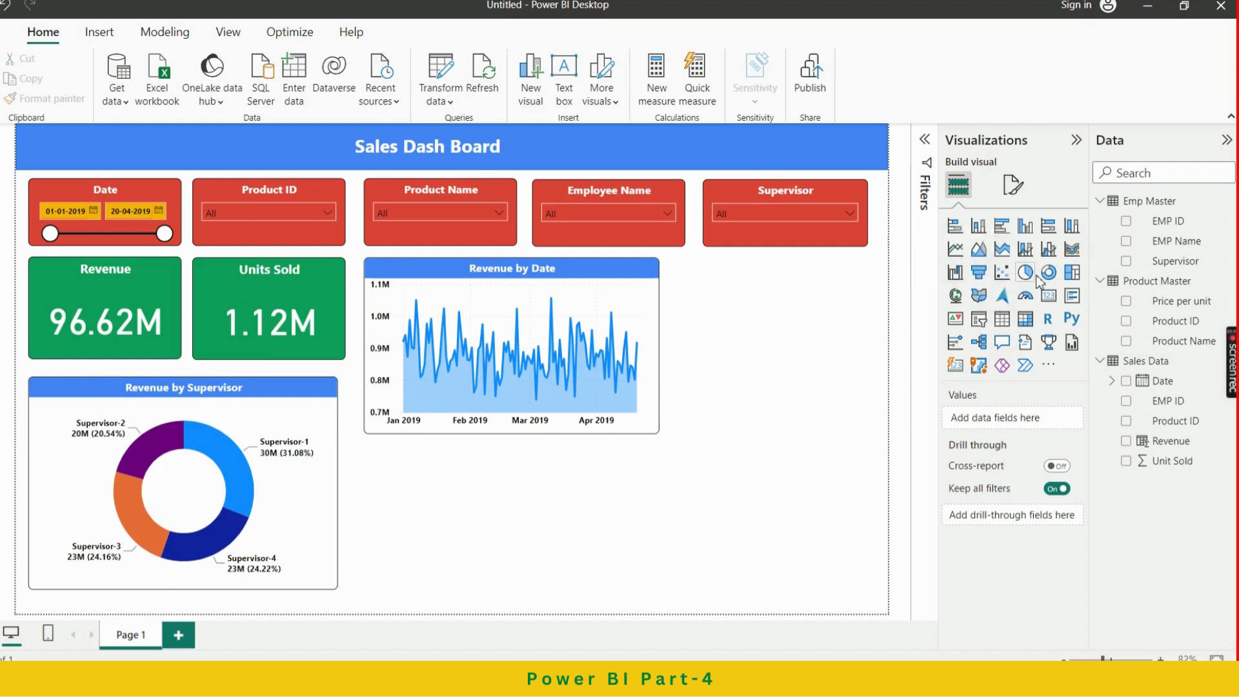
Insert a tree map below the area chart, matching the area chart's width and ending level with the donut chart's lower edge
click(1072, 274)
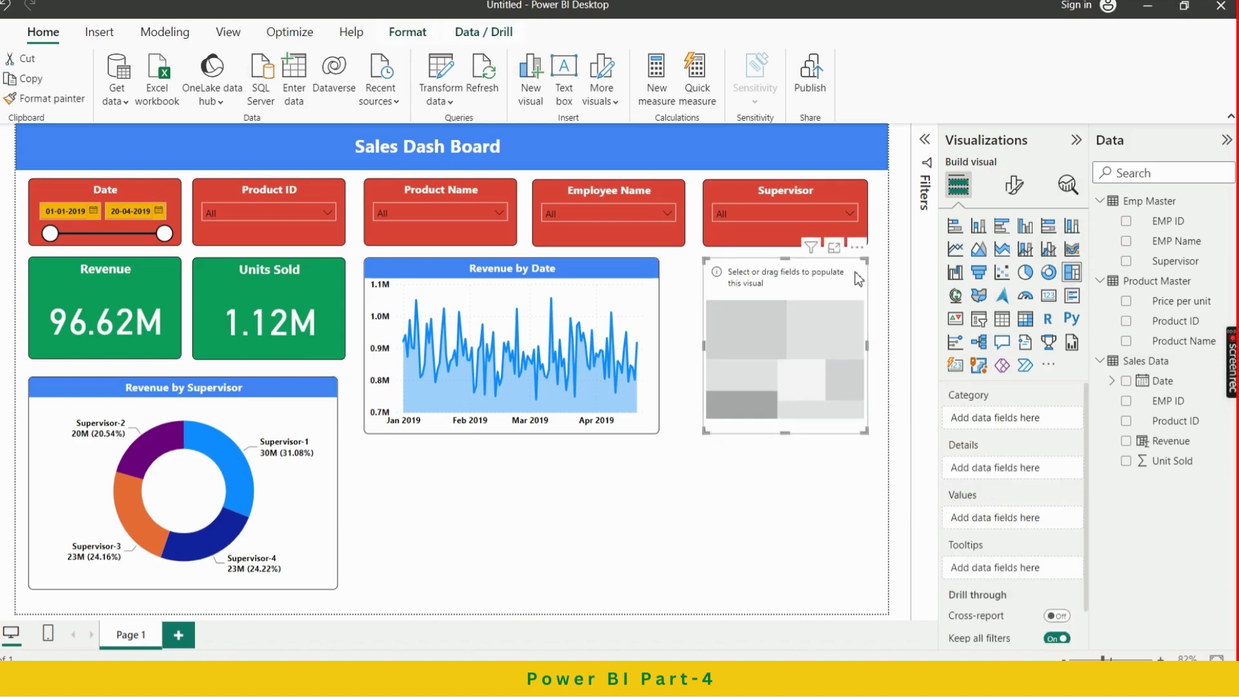
drag(858, 279, 513, 452)
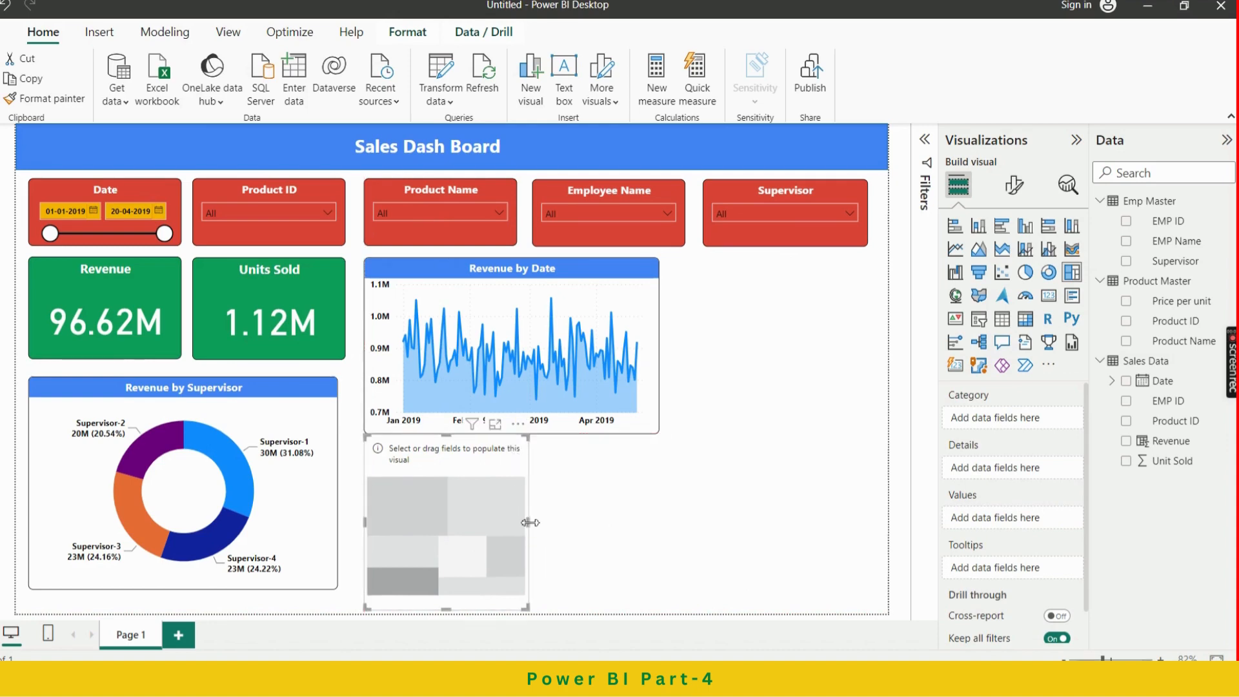
drag(531, 523, 654, 521)
drag(512, 608, 514, 592)
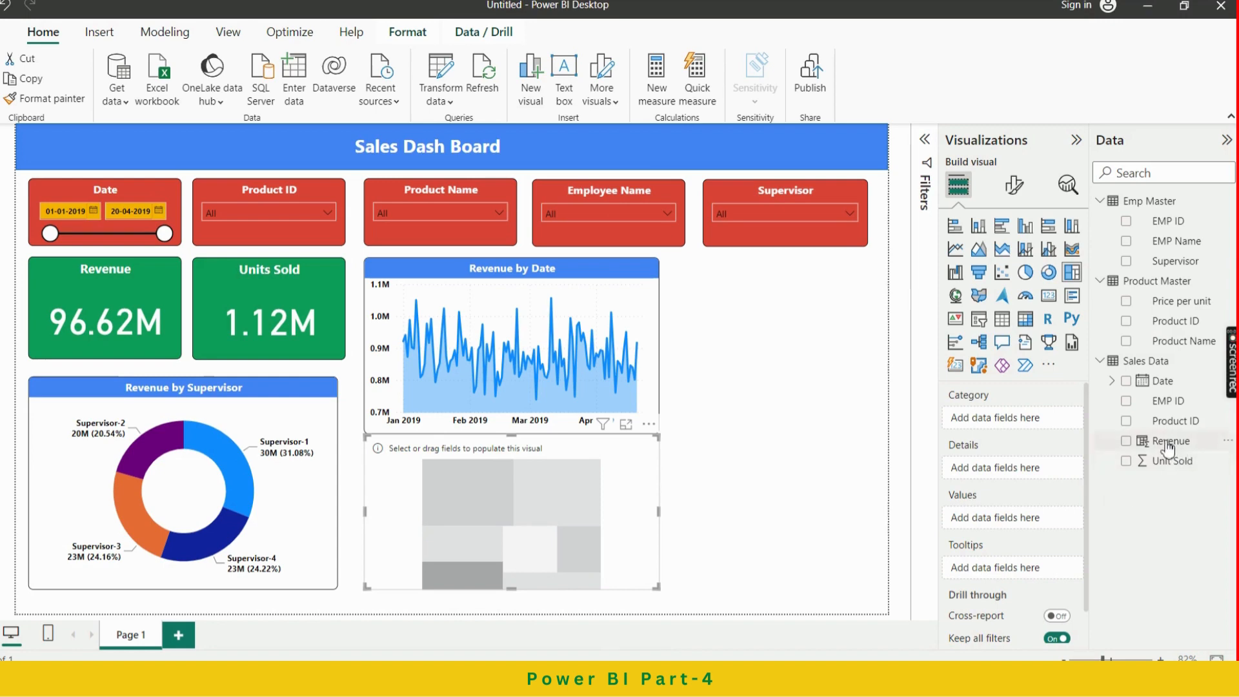
Assign Revenue as the tree map's values and EMP Name as its category, checking the requirement in Excel in between
drag(1167, 446, 1032, 518)
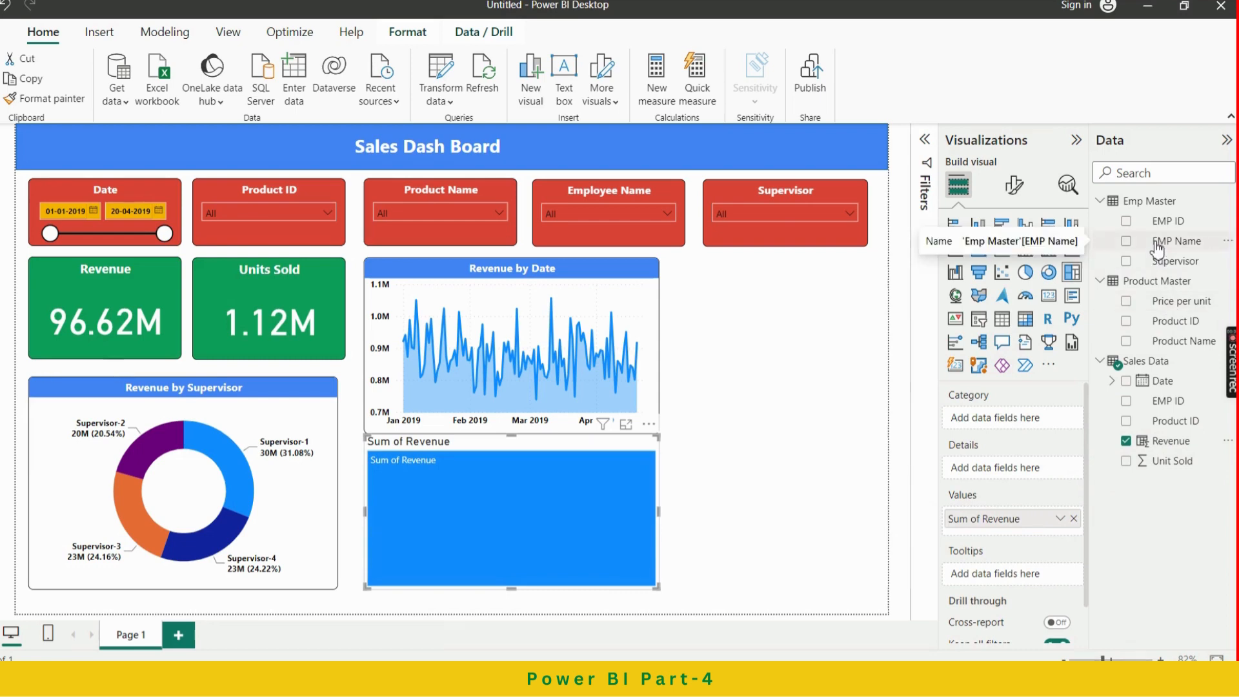
key(alt+Tab)
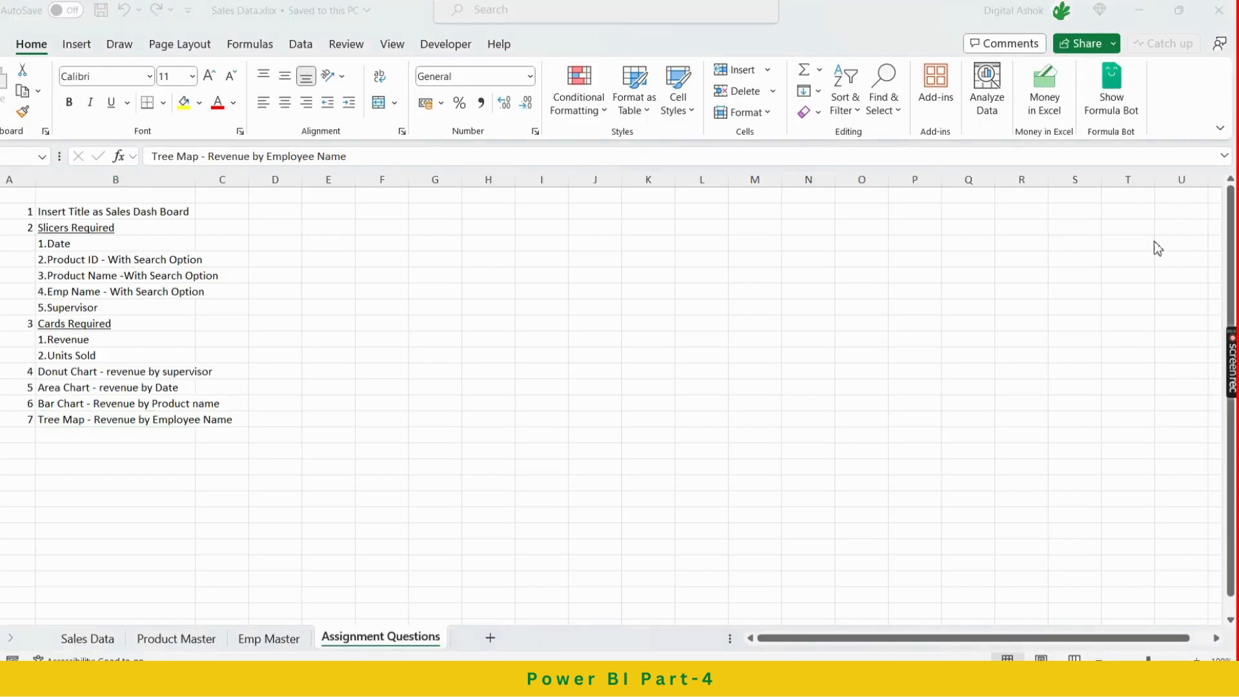
key(alt+Tab)
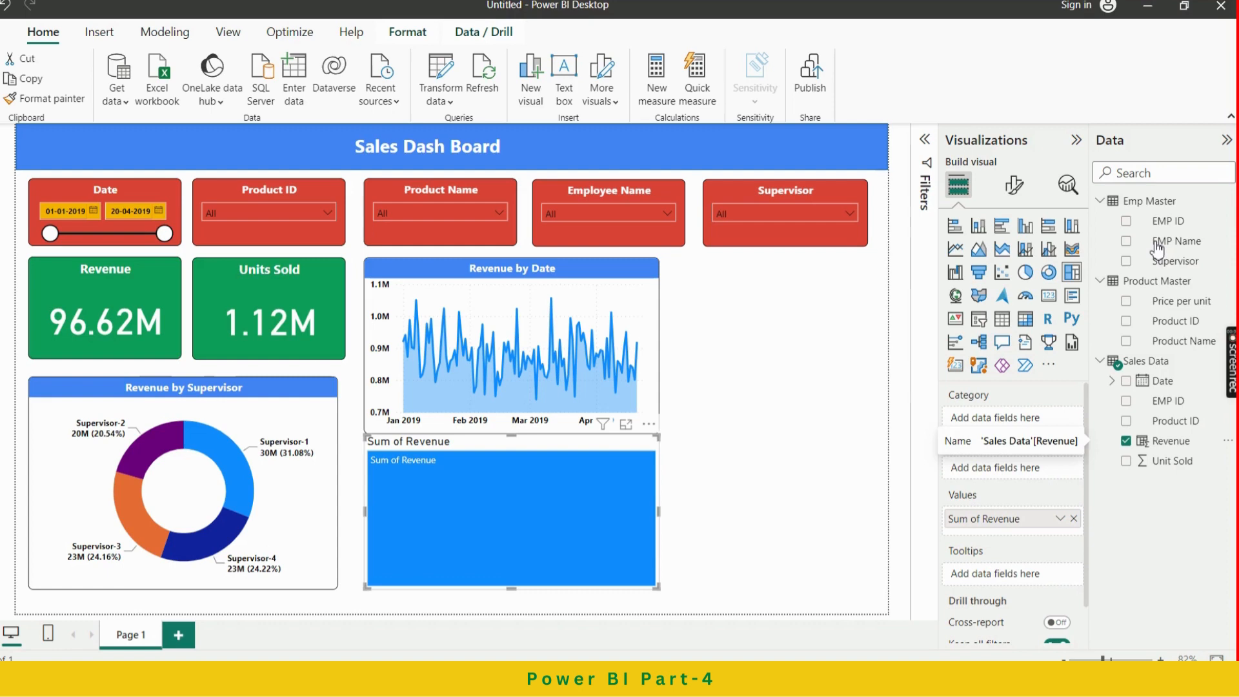
drag(1157, 248, 1009, 426)
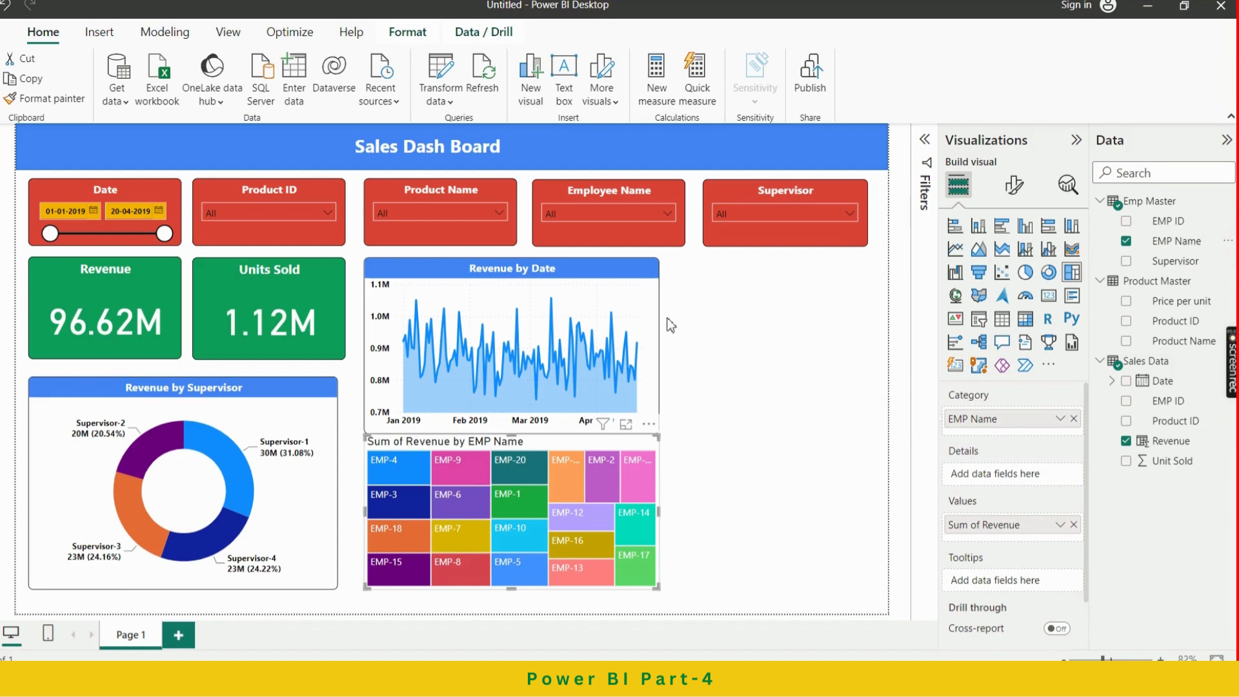
click(717, 335)
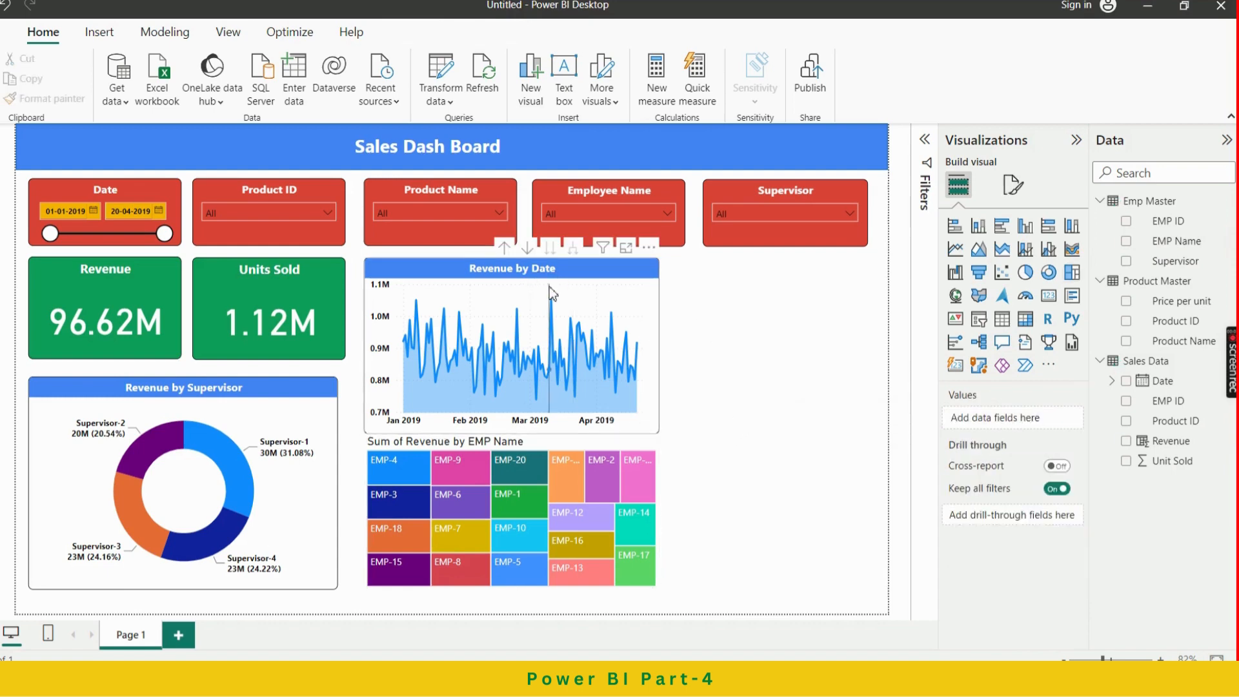
Copy the area chart's formatting onto the tree map with Format Painter
click(452, 295)
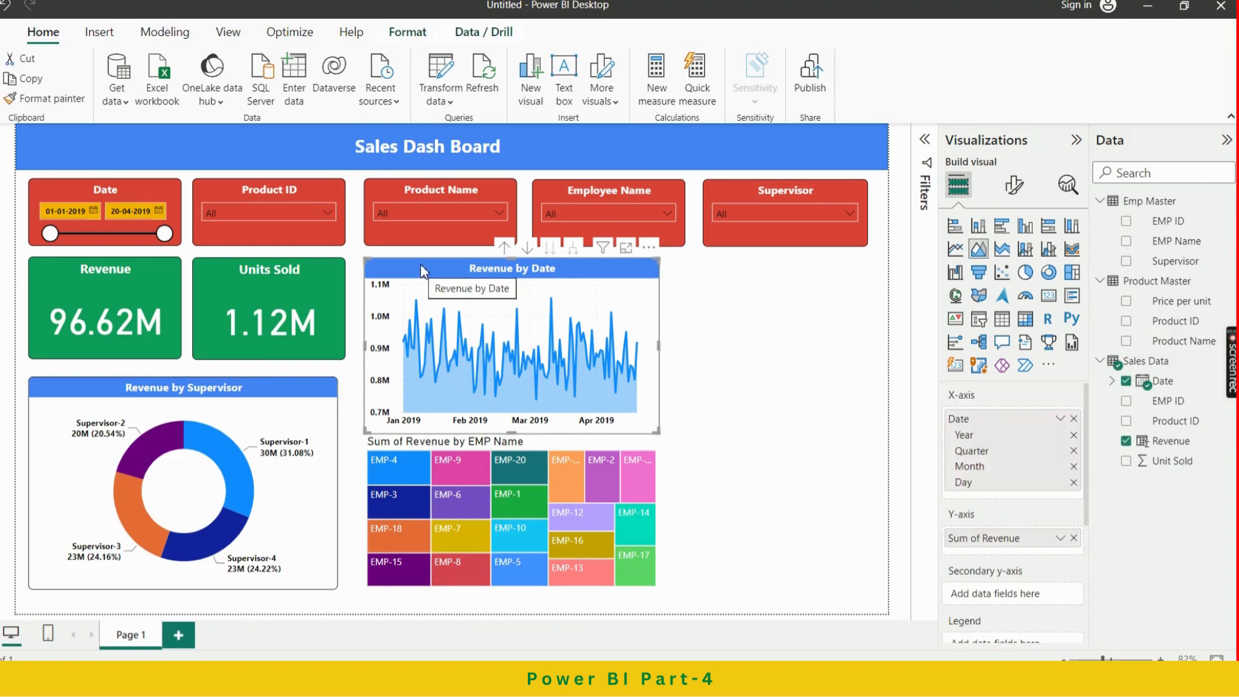
click(64, 99)
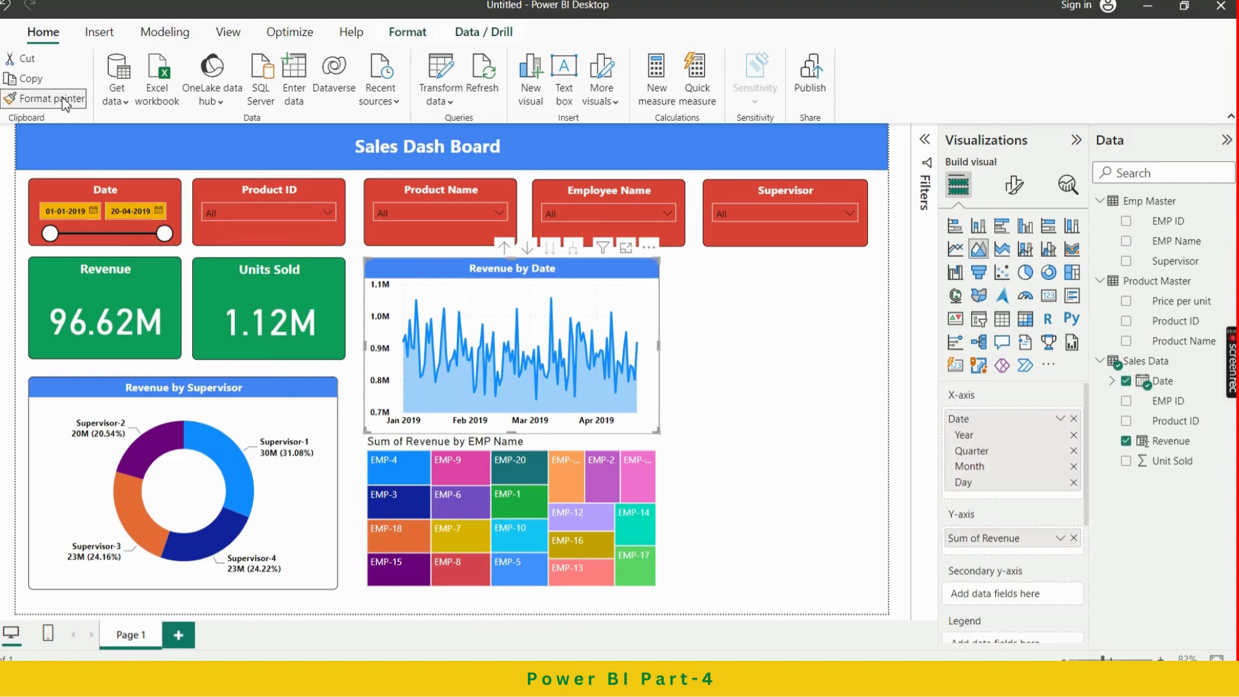
click(545, 445)
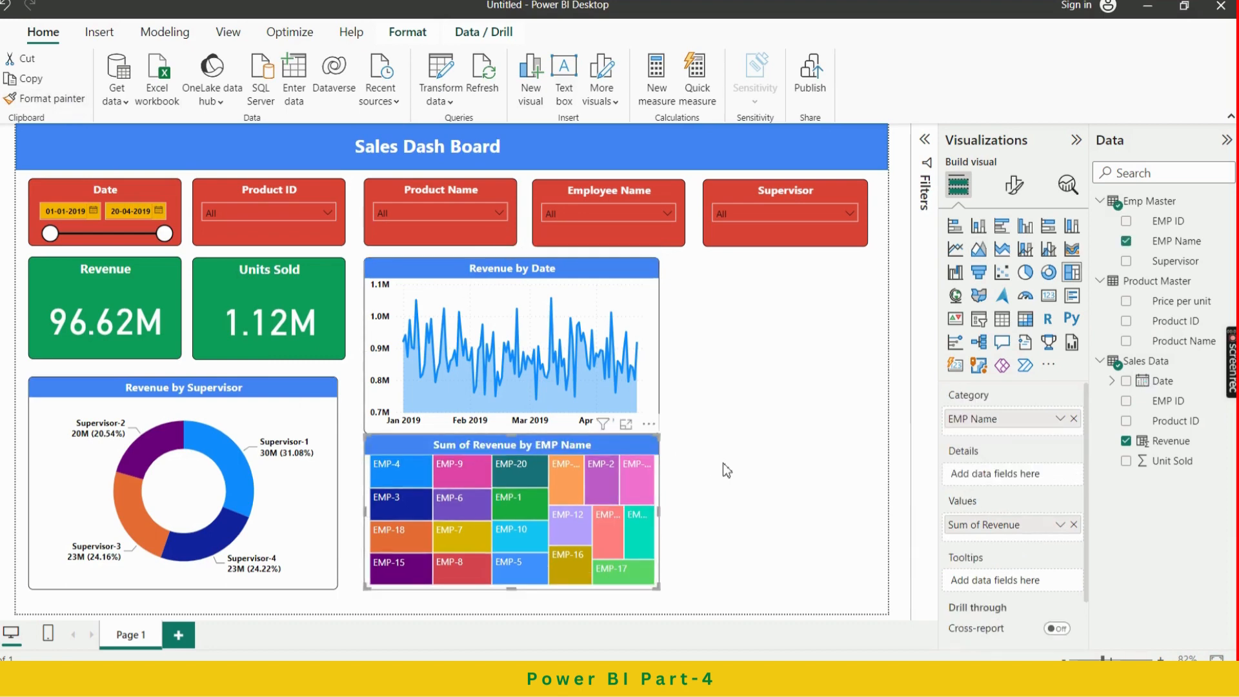
click(756, 487)
Shorten the tree map's title text to "Revenue by EMP Name" and deselect the visual
click(628, 447)
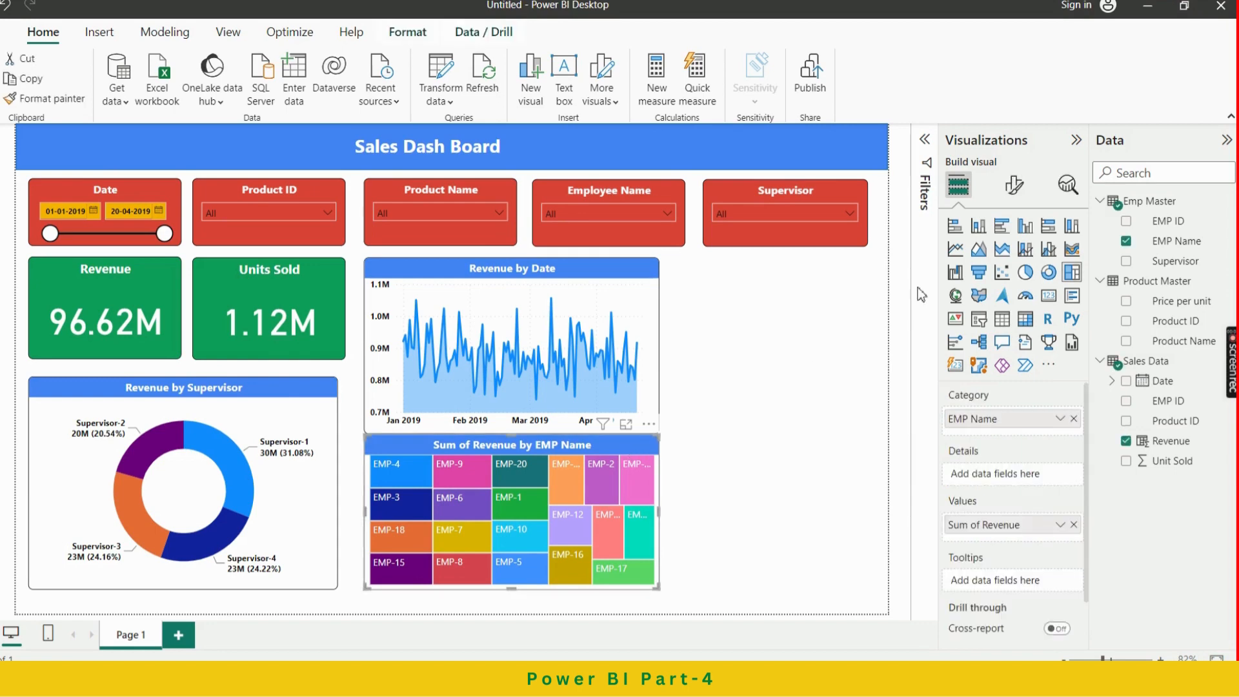
click(1013, 195)
click(1013, 259)
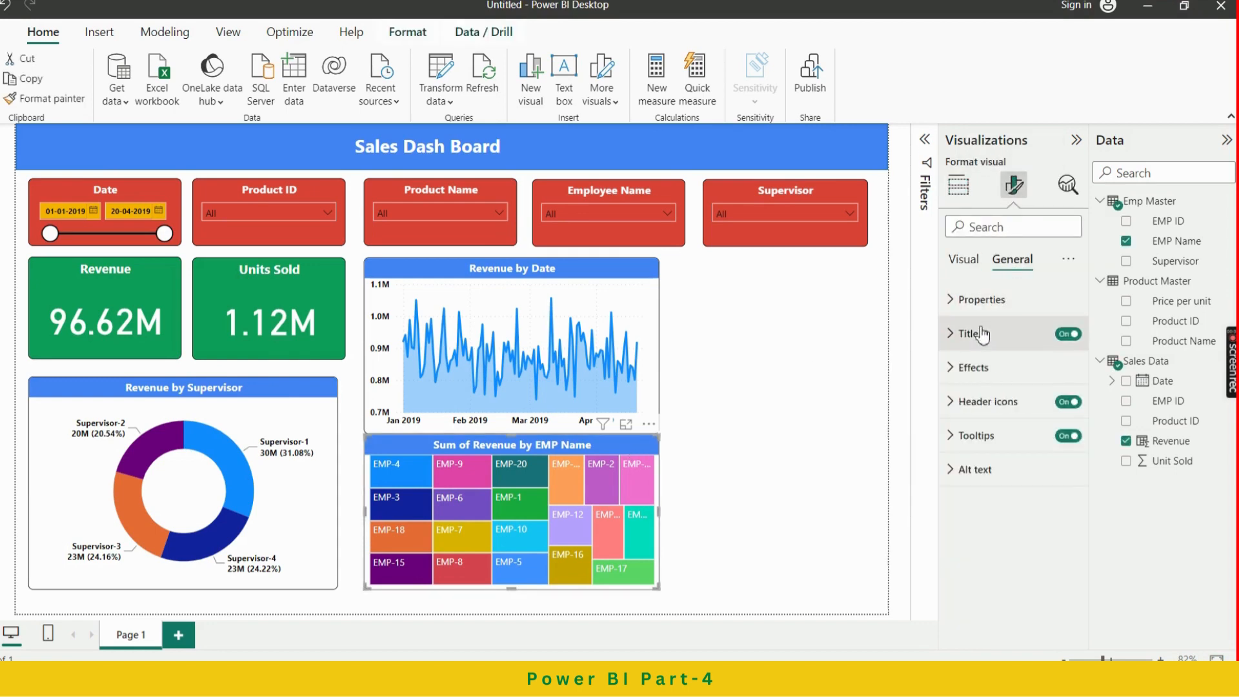
click(982, 334)
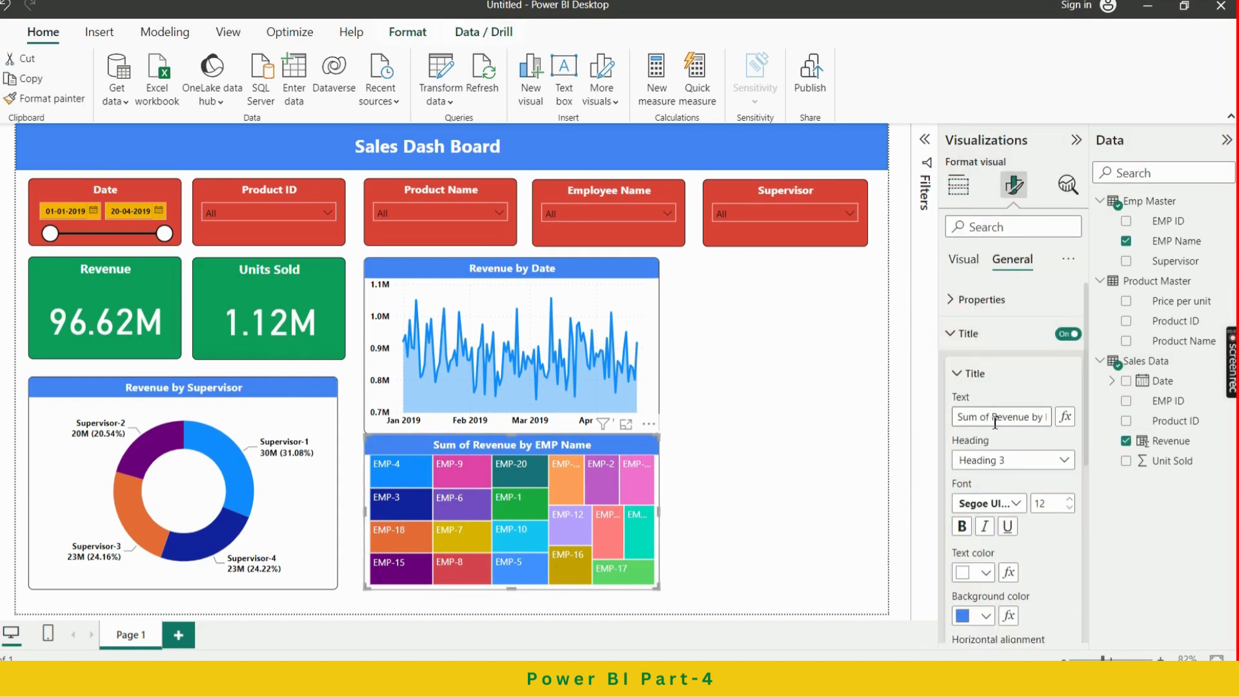
drag(996, 421, 949, 431)
key(BackSpace)
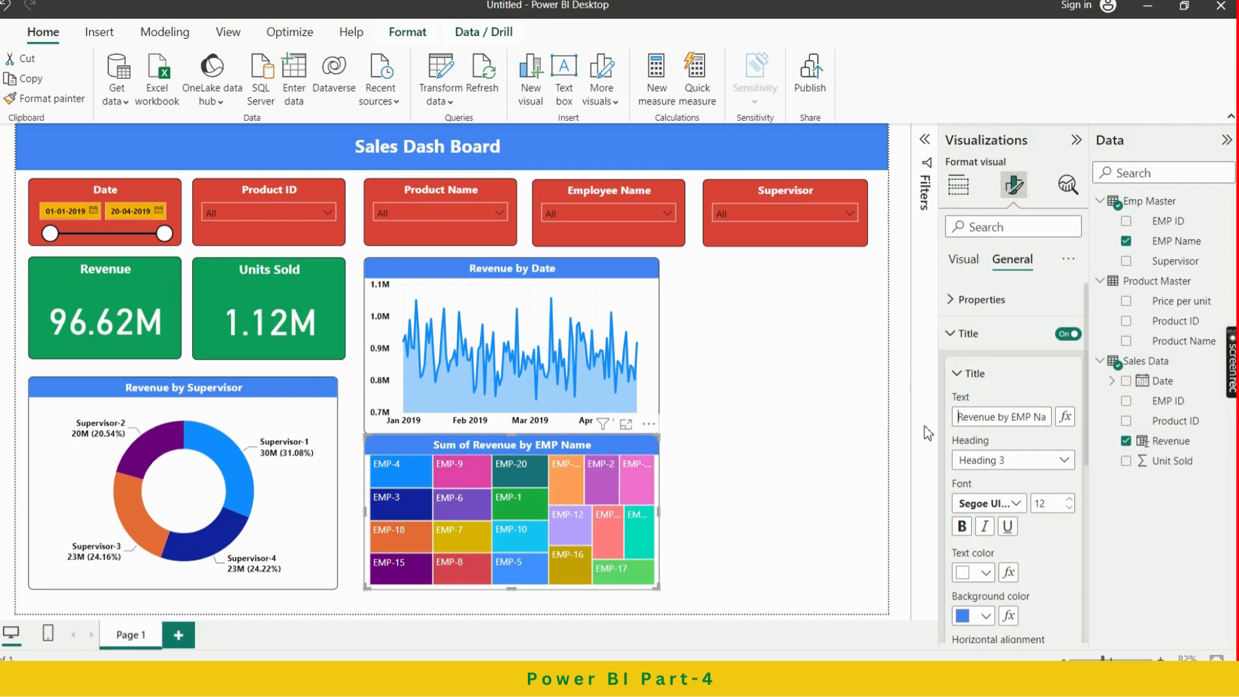
click(741, 470)
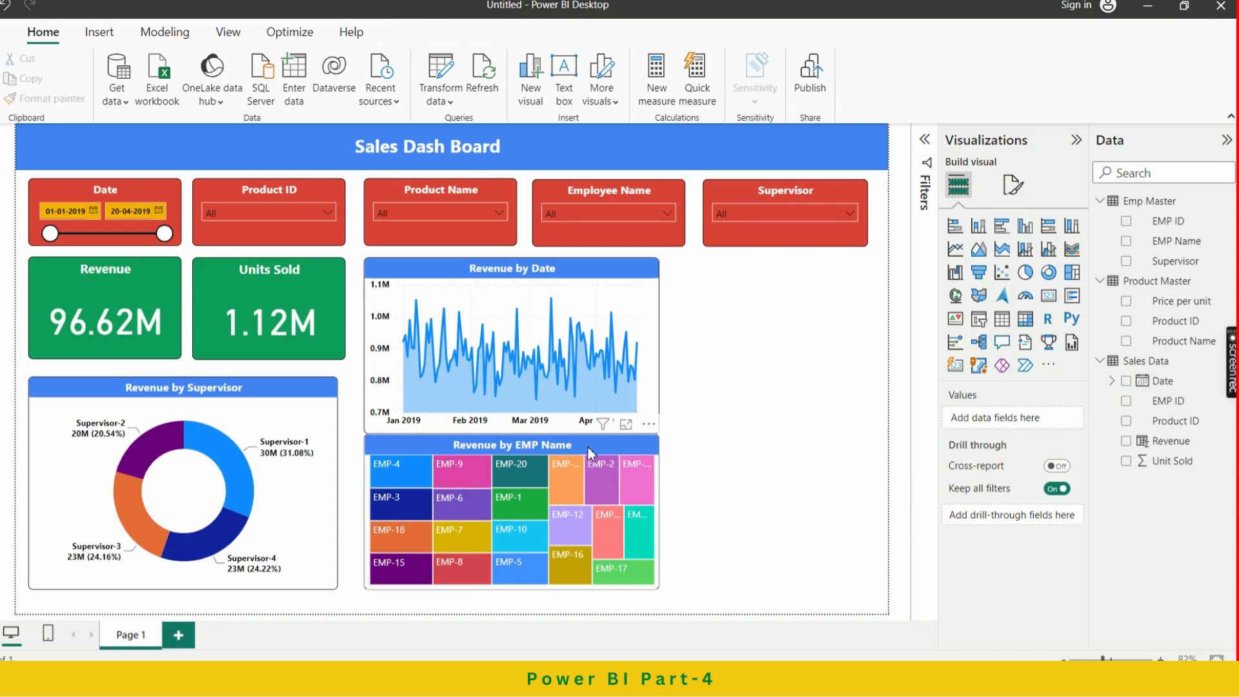
Shift the Revenue by EMP Name tree map down slightly and extend it and the Revenue by Supervisor donut chart toward the page's lower edge
drag(589, 457, 593, 460)
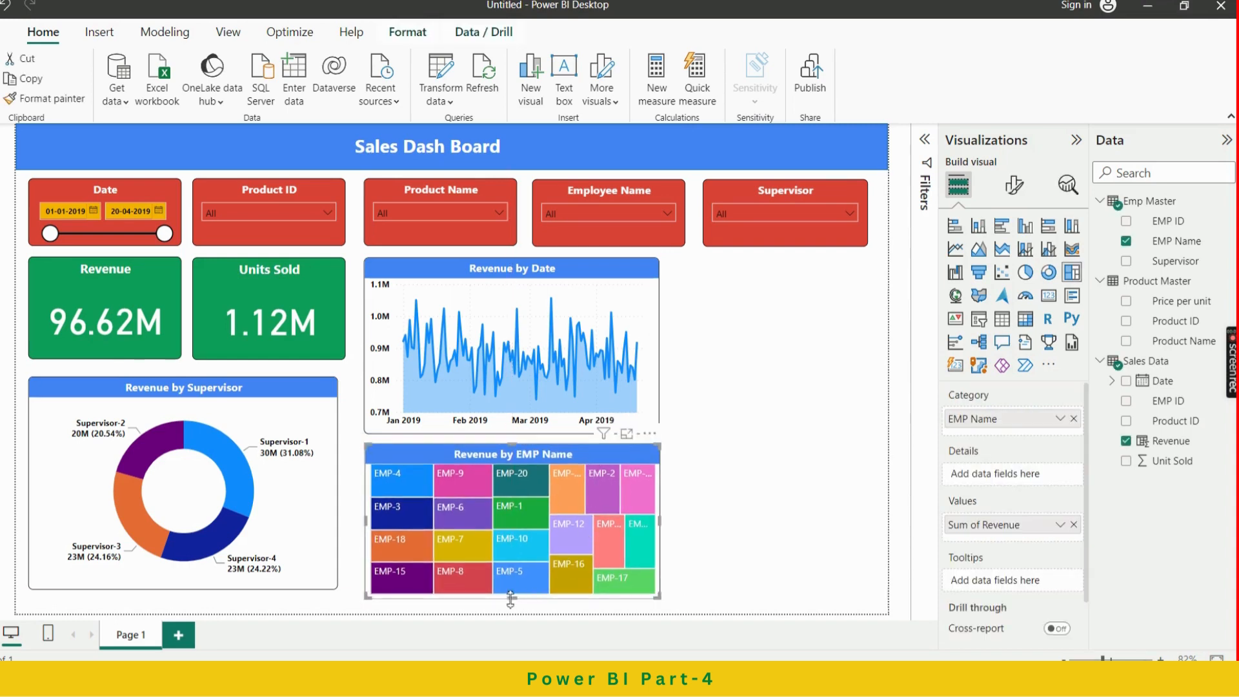
drag(513, 600, 513, 607)
click(317, 515)
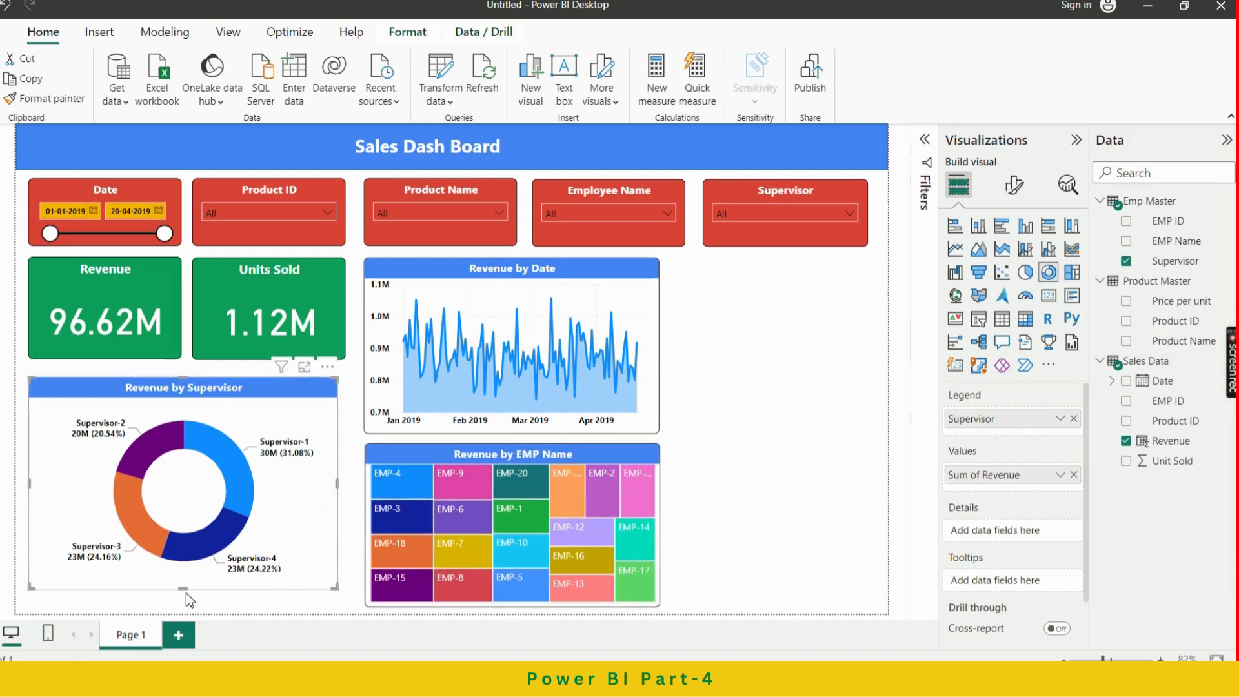
drag(183, 589, 194, 608)
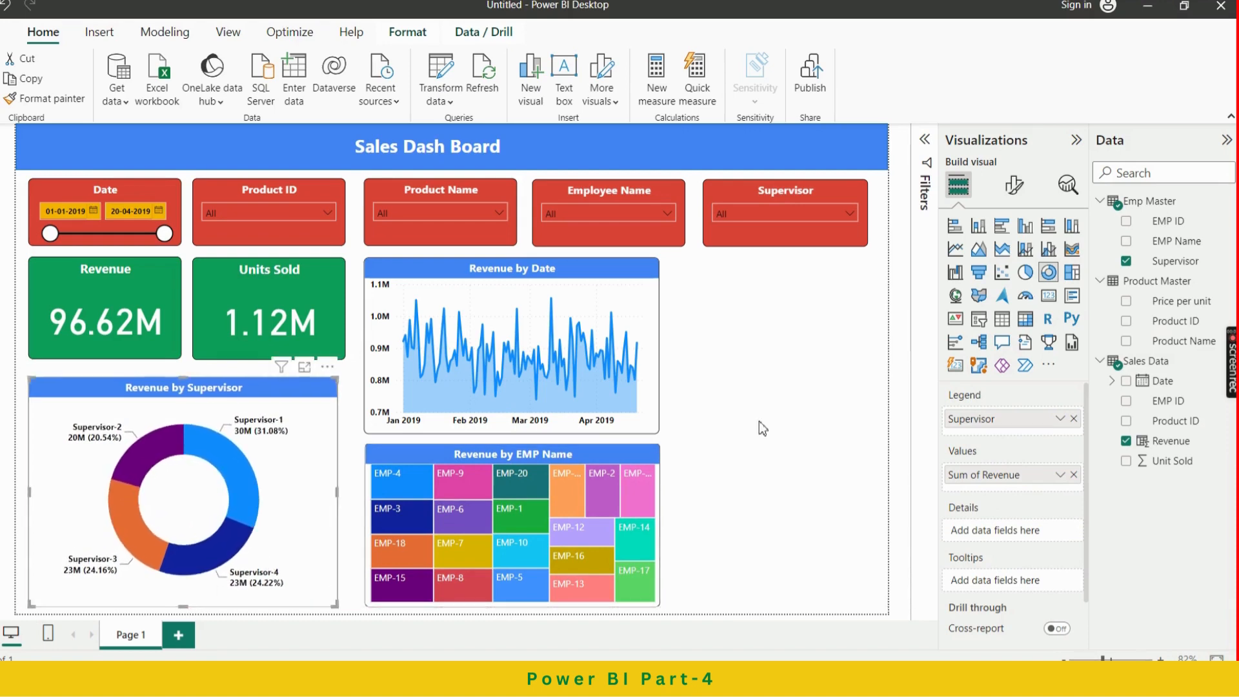
click(750, 381)
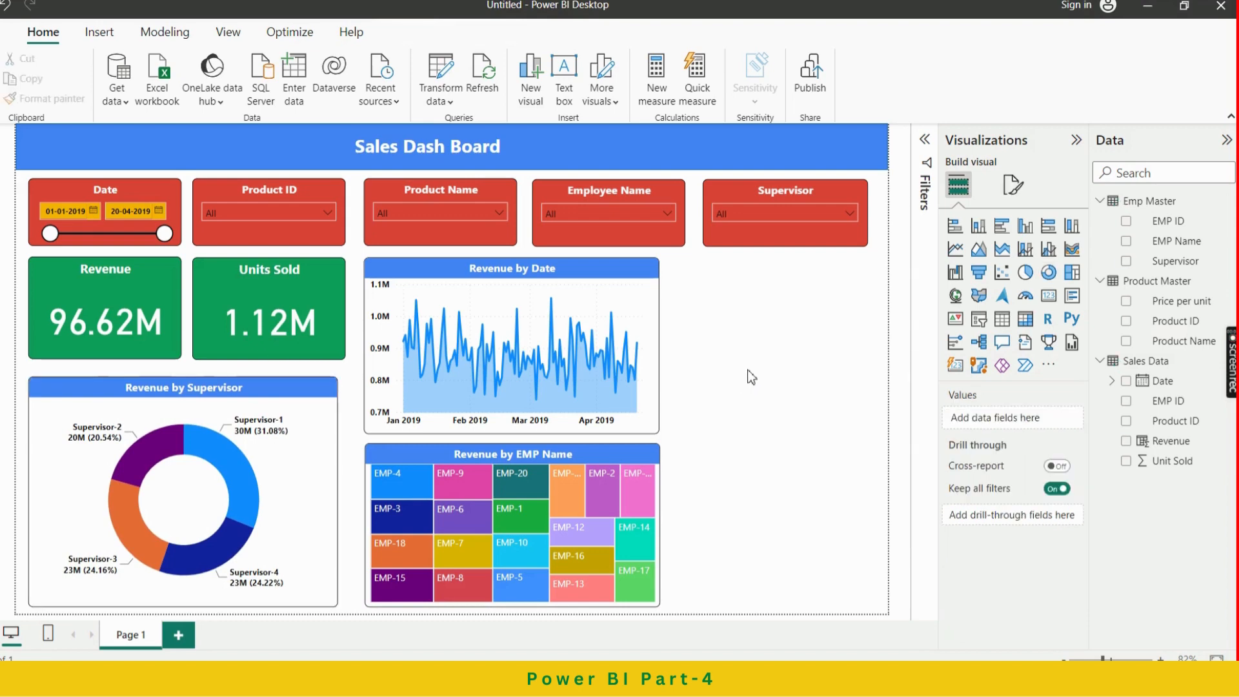
Check the bar chart requirement on Excel's Assignment Questions sheet and insert a stacked bar chart in the Power BI report
key(alt+Tab)
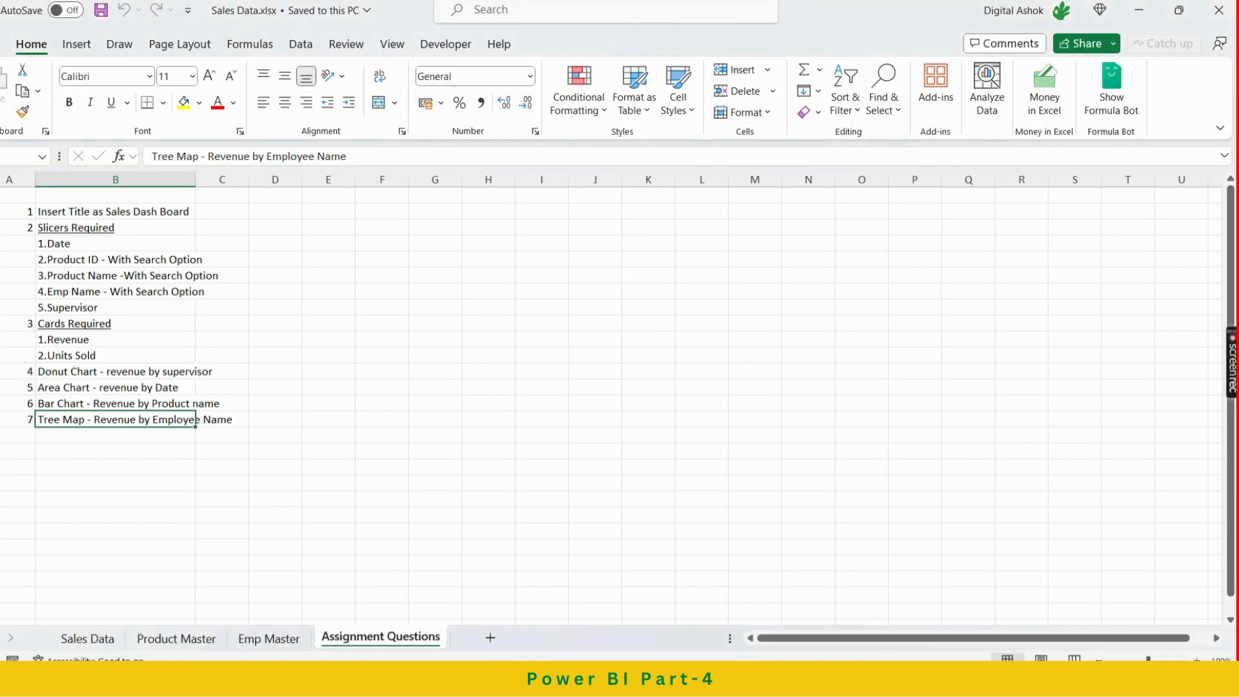
click(91, 403)
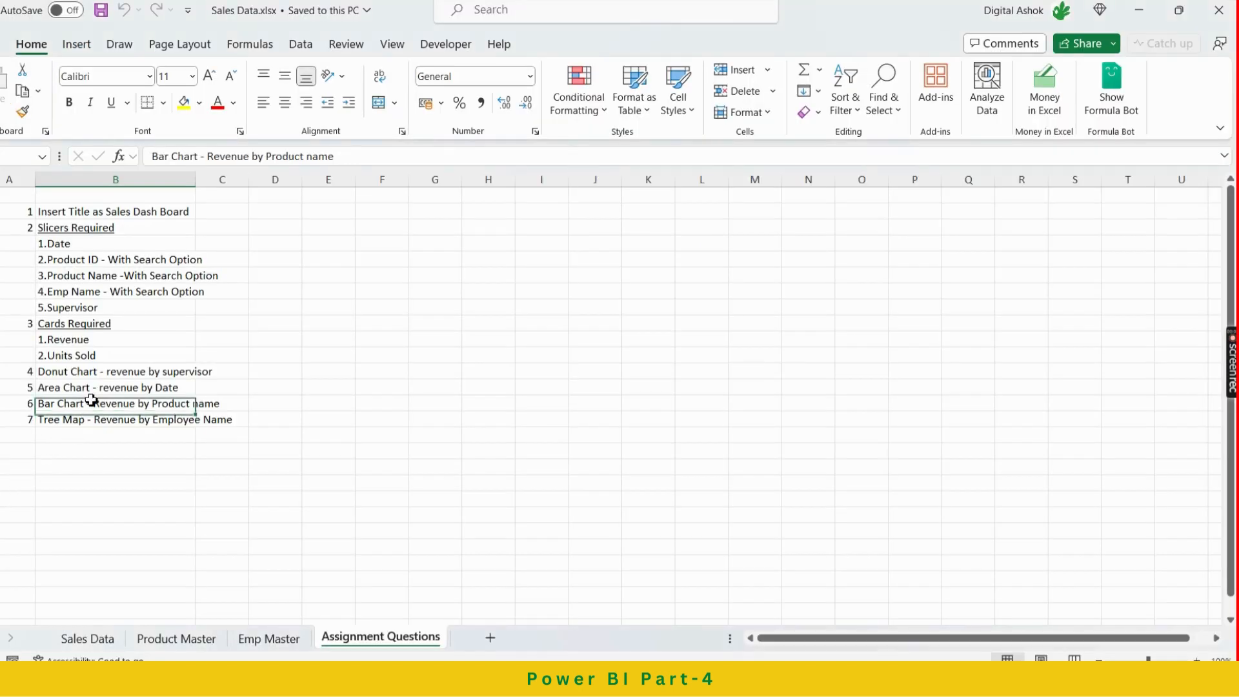
key(alt+Tab)
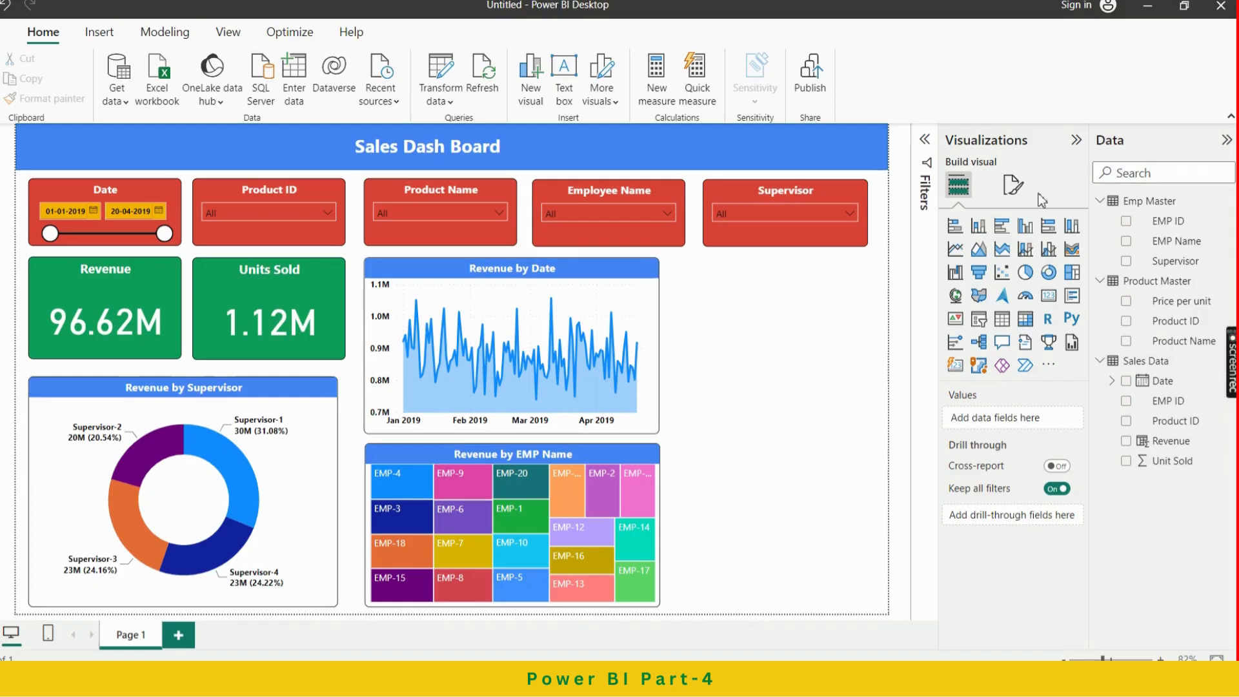
click(956, 227)
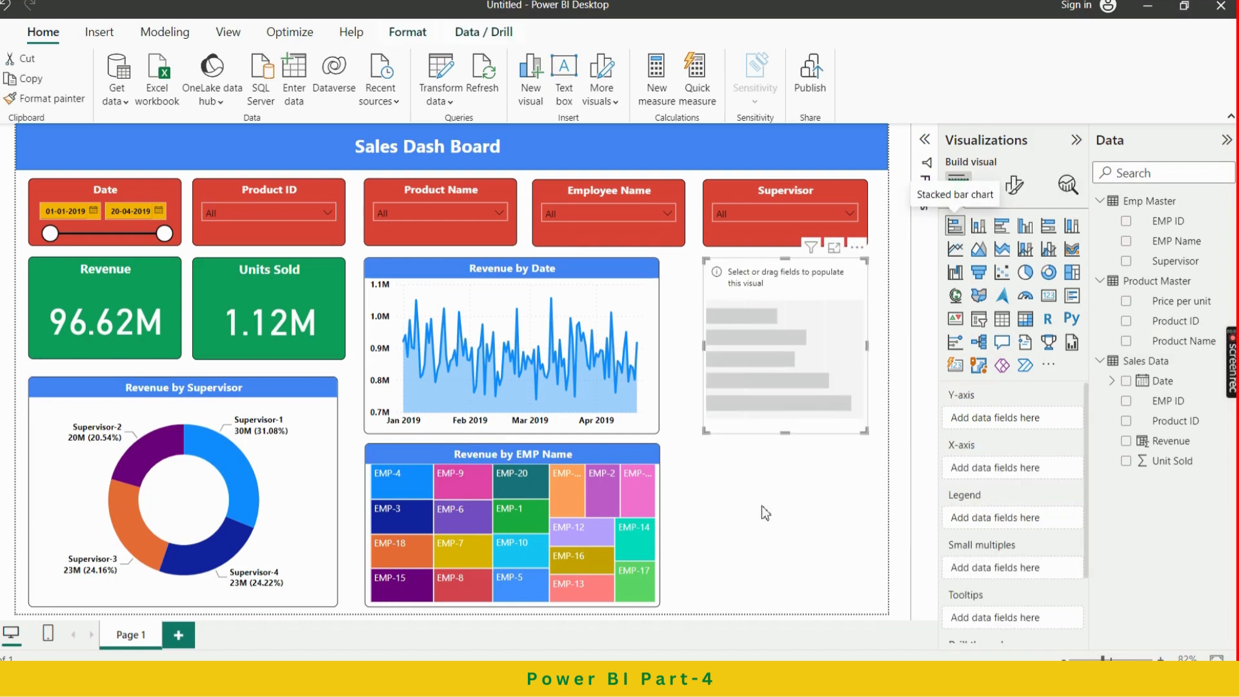
Move and enlarge the empty bar chart to fill the blank area beside the Revenue by Date chart and the tree map
click(780, 537)
click(784, 328)
drag(784, 320, 748, 318)
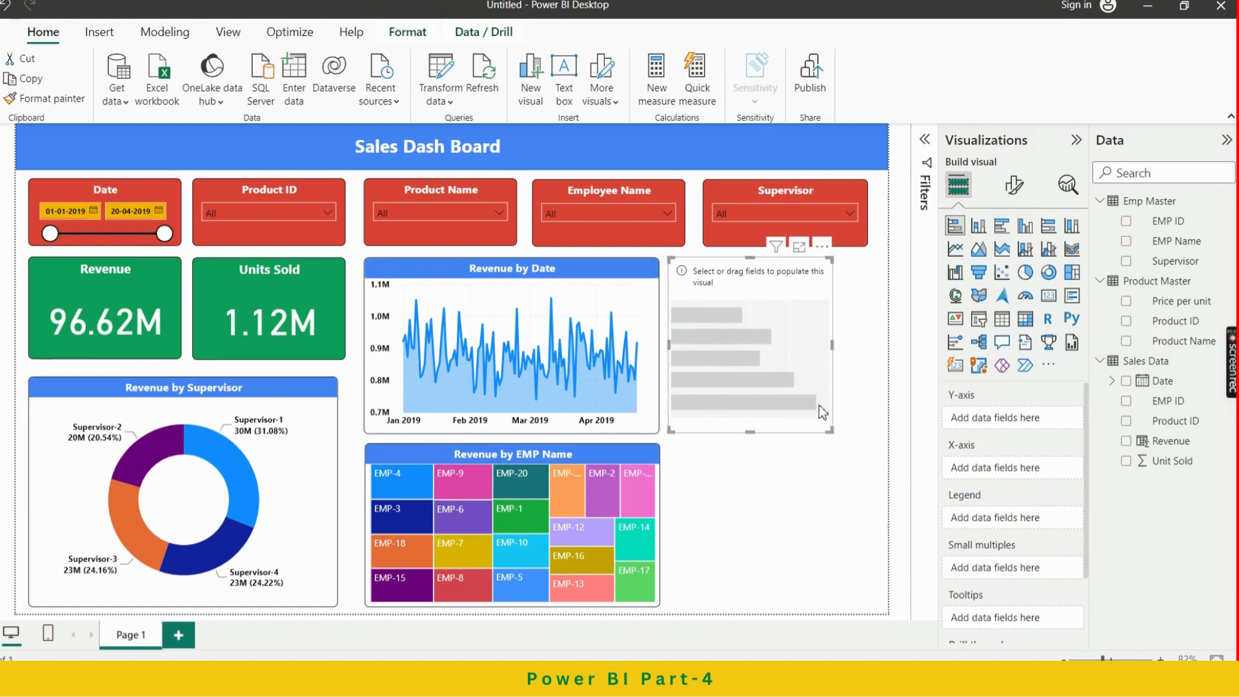
drag(832, 350, 869, 357)
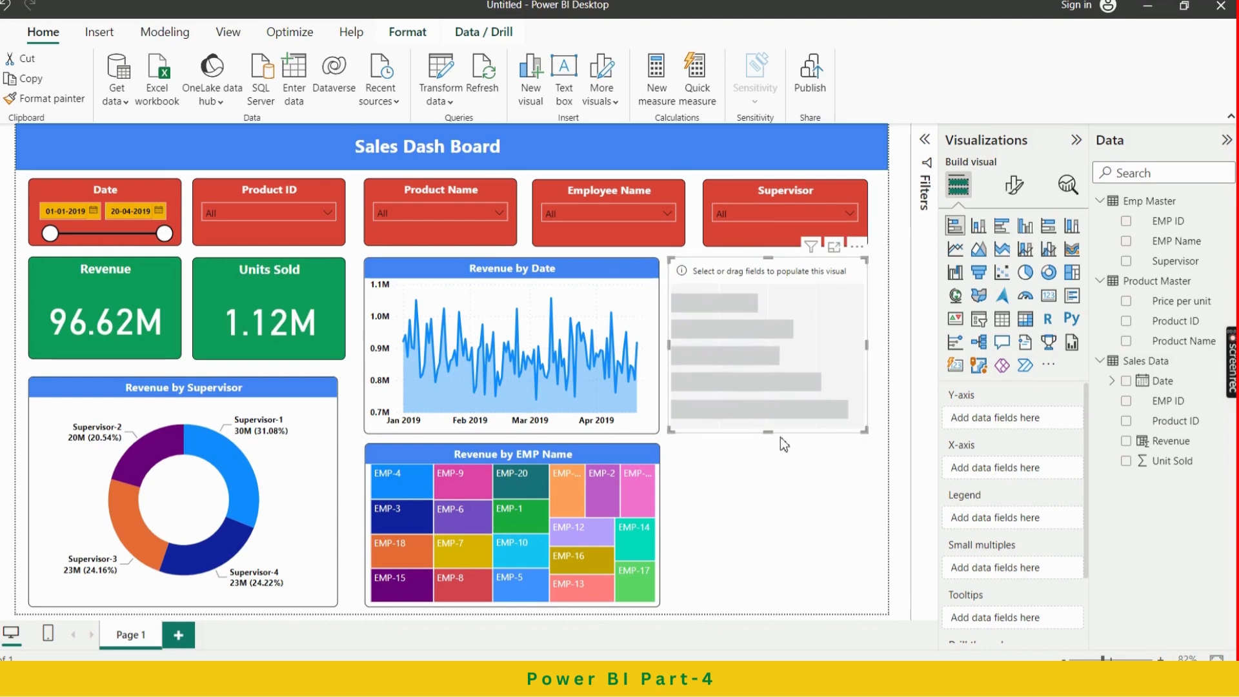
drag(768, 430, 788, 604)
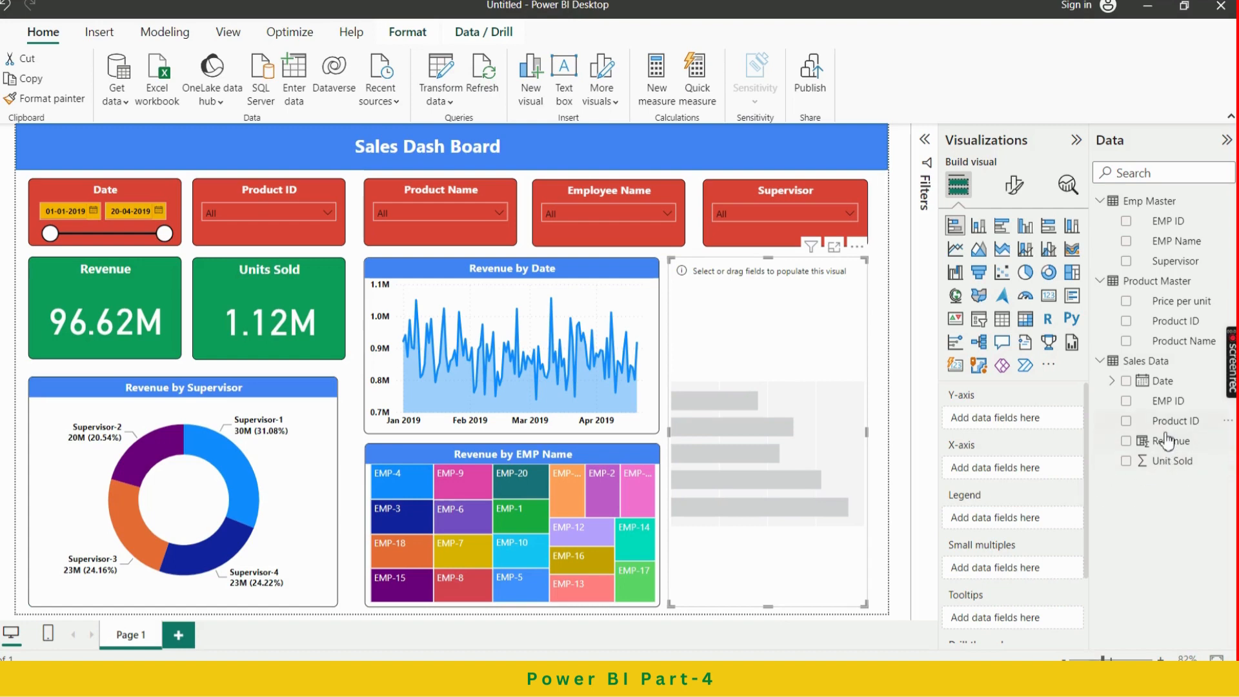
Plot Revenue on the bar chart's X-axis and Product Name from Product Master on its Y-axis, checking the requirement in Excel
drag(1166, 444, 1017, 469)
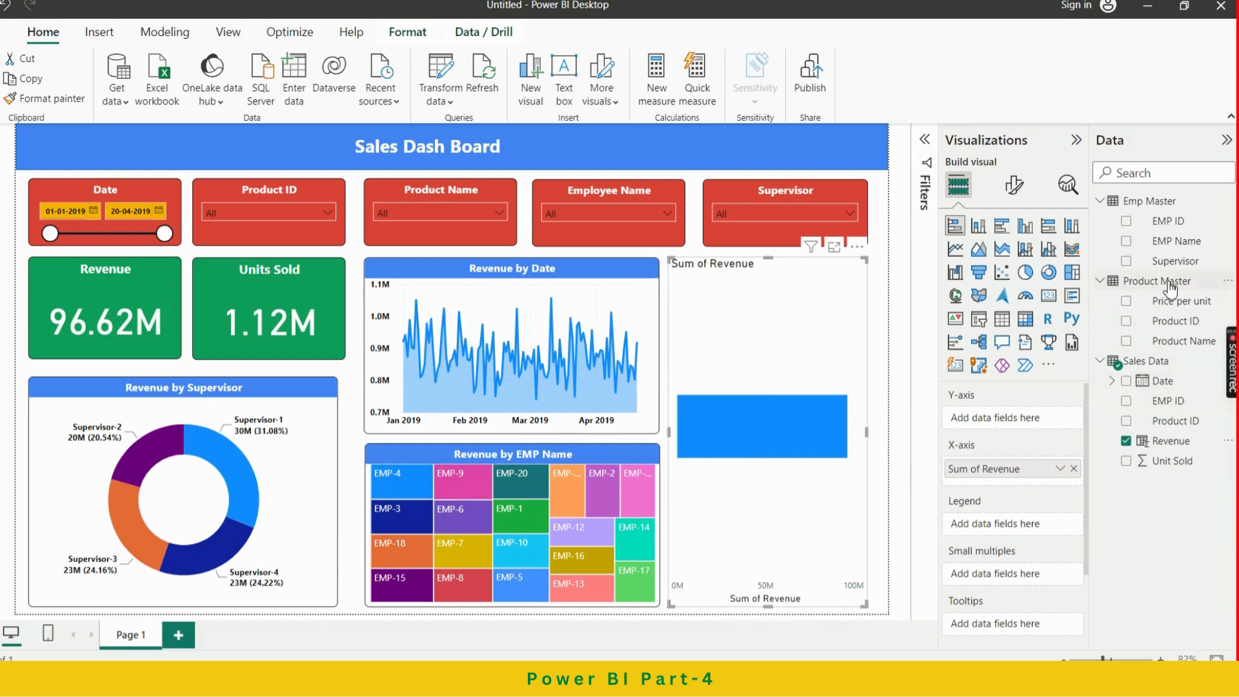
key(alt+Tab)
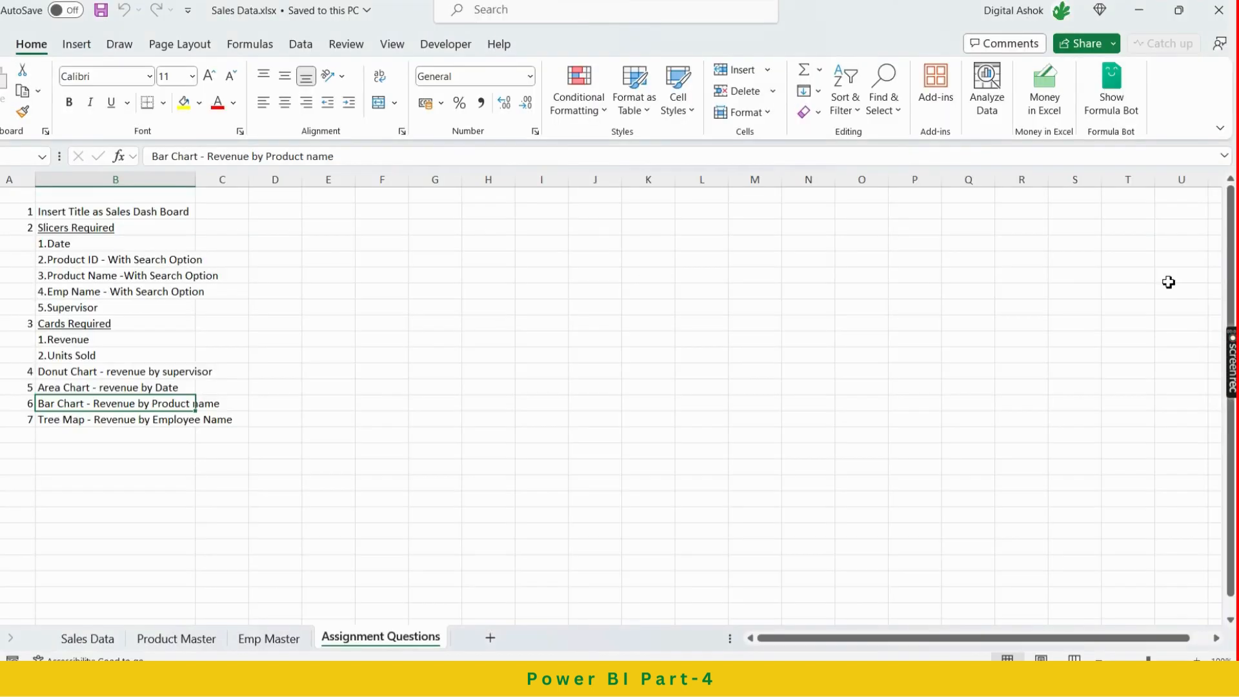
key(alt+Tab)
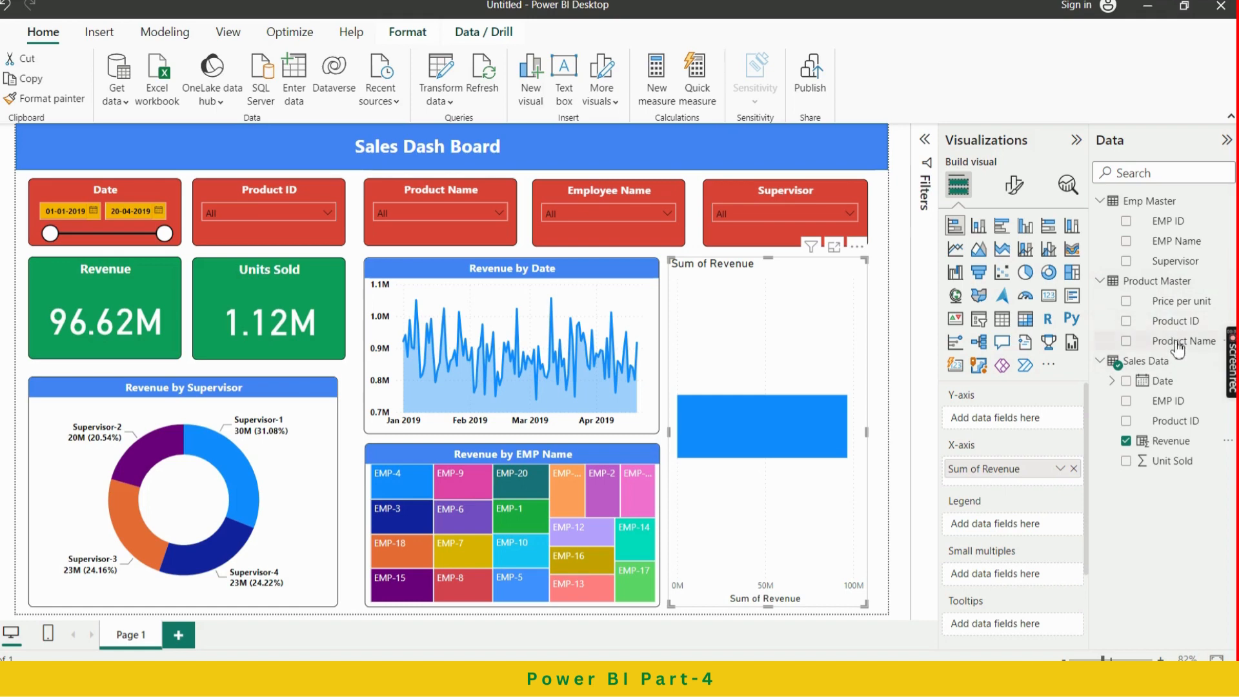
drag(1179, 349, 1018, 418)
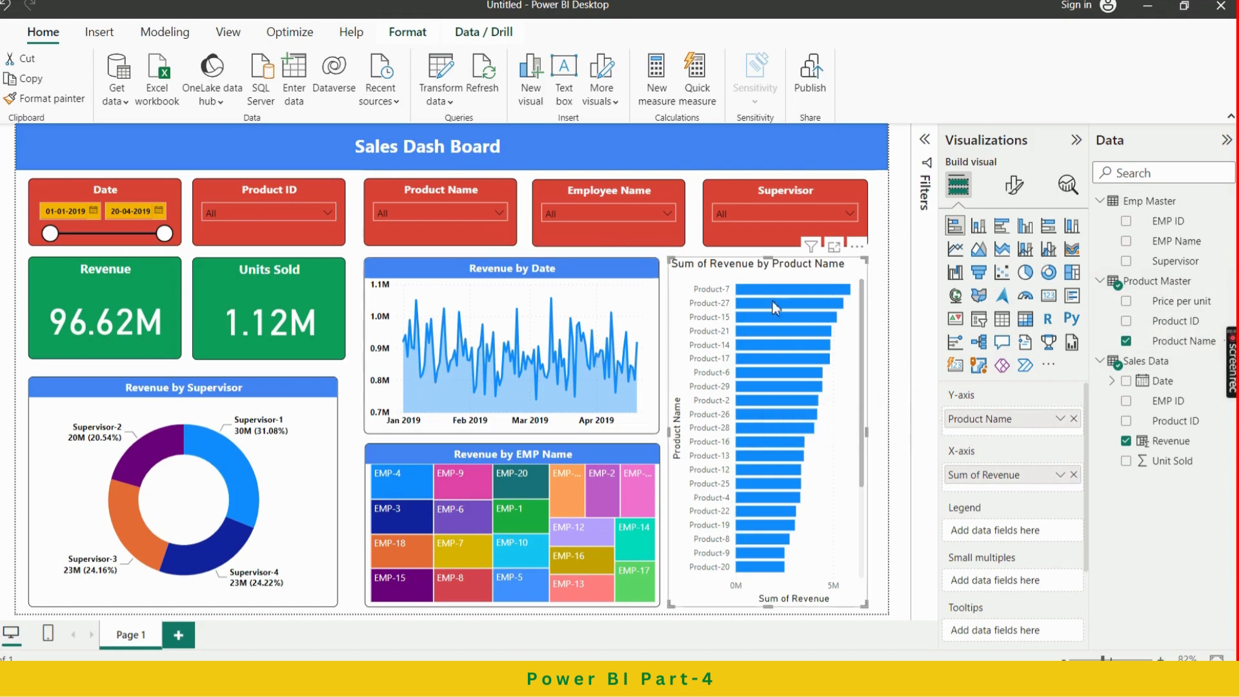
Shorten the bar chart's title to "Revenue by Product Name"
click(1015, 193)
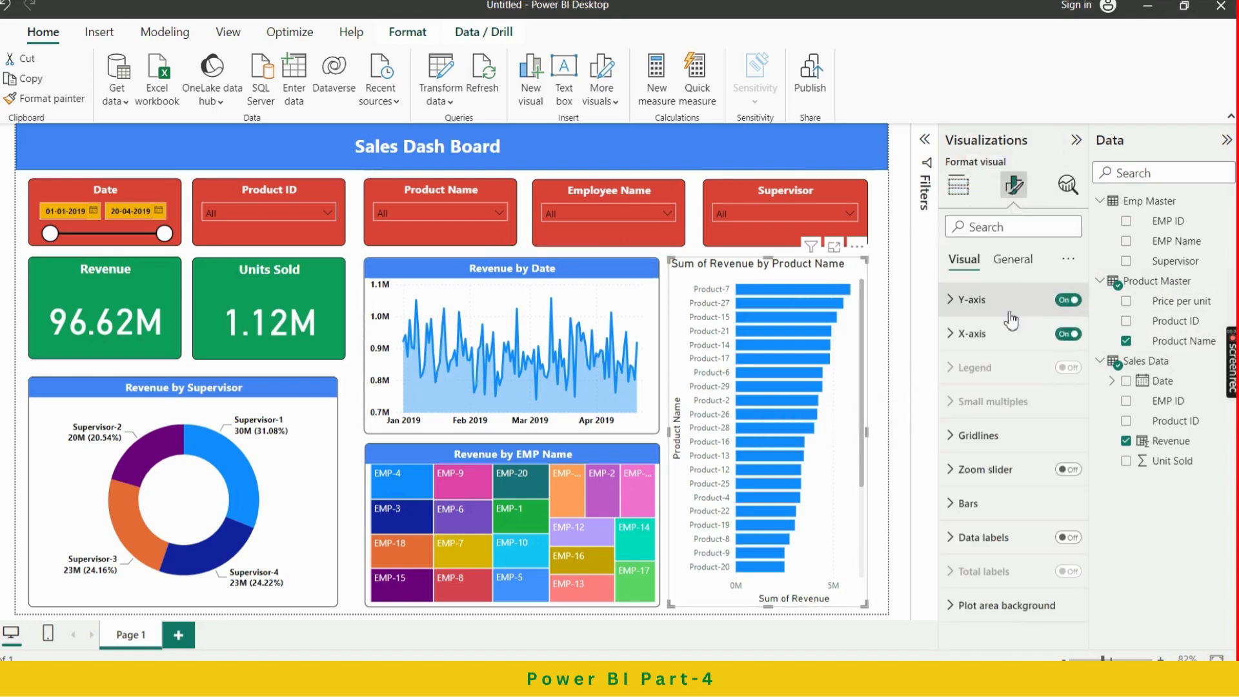
click(1015, 269)
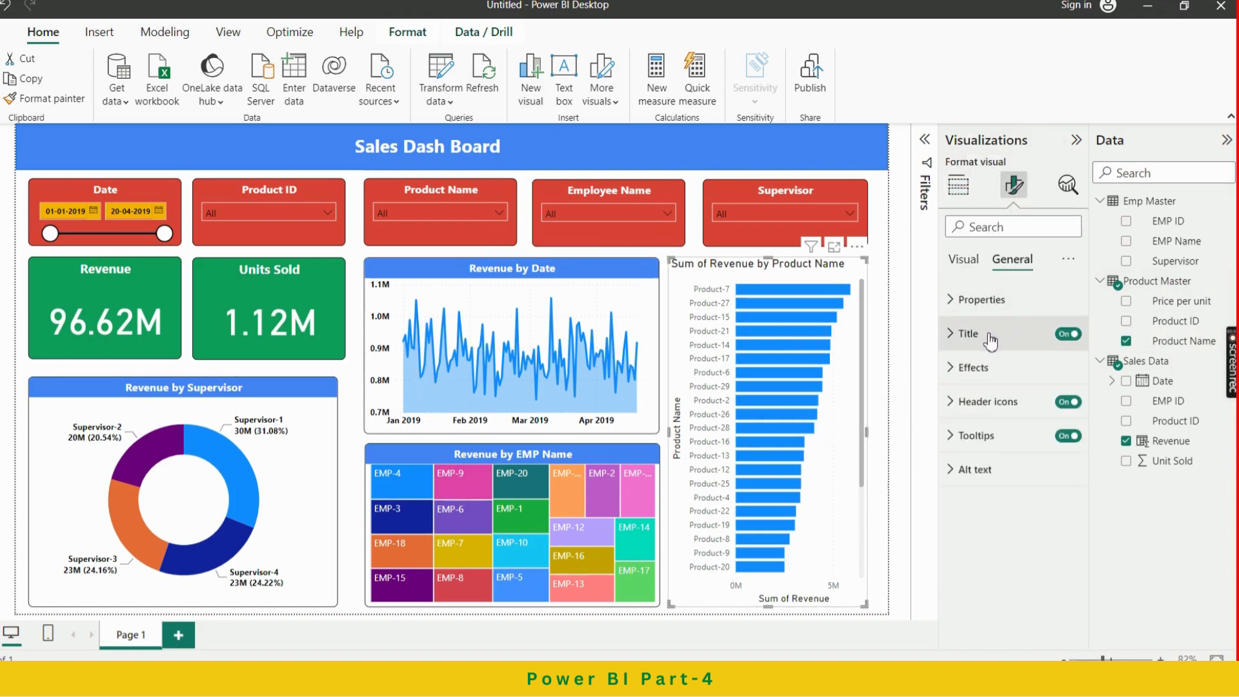
click(984, 333)
drag(996, 416, 933, 427)
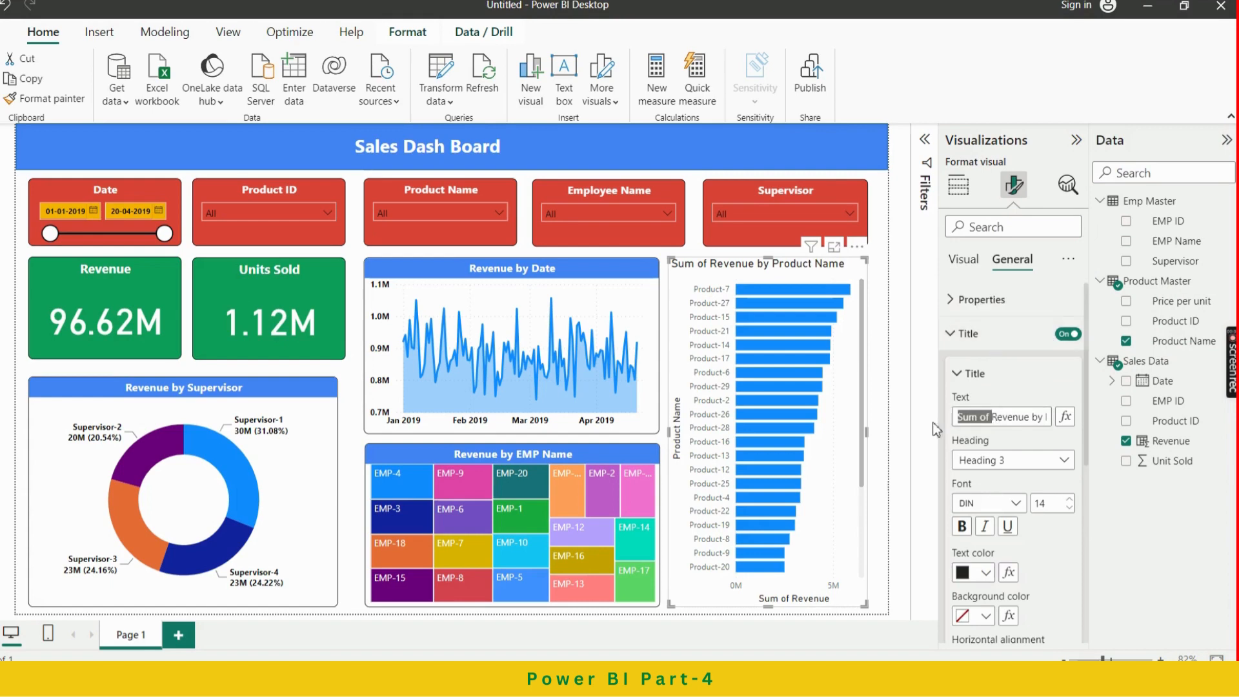
key(BackSpace)
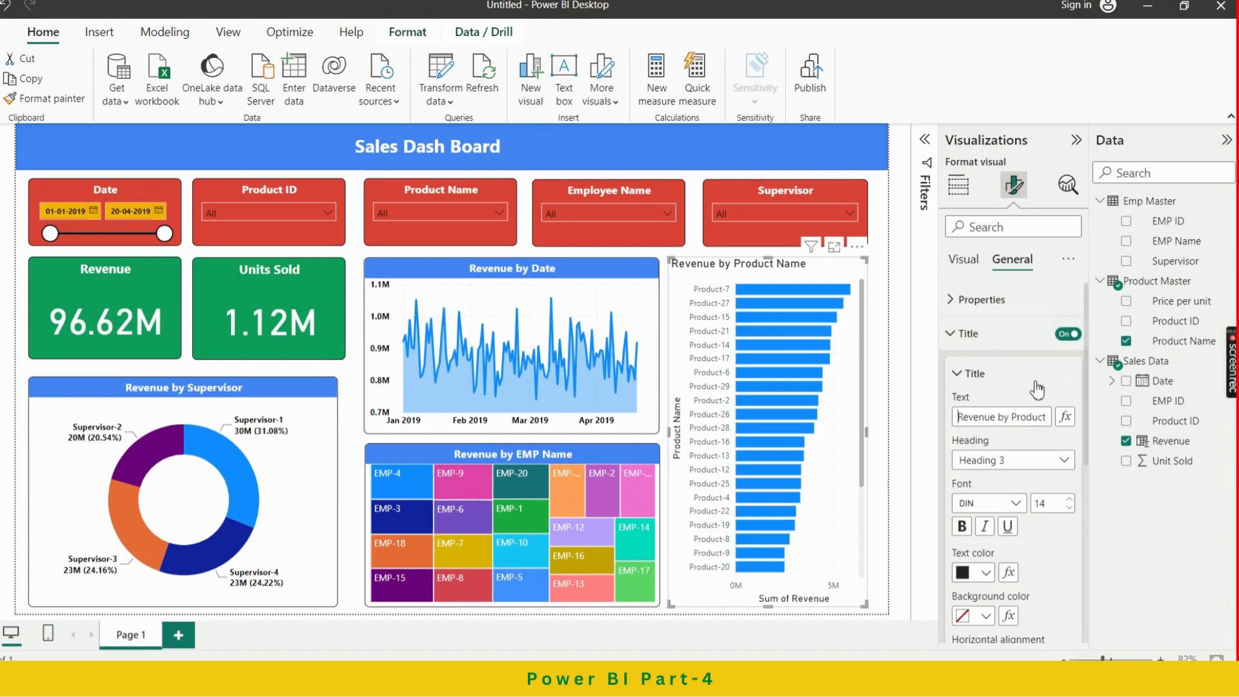
click(1009, 376)
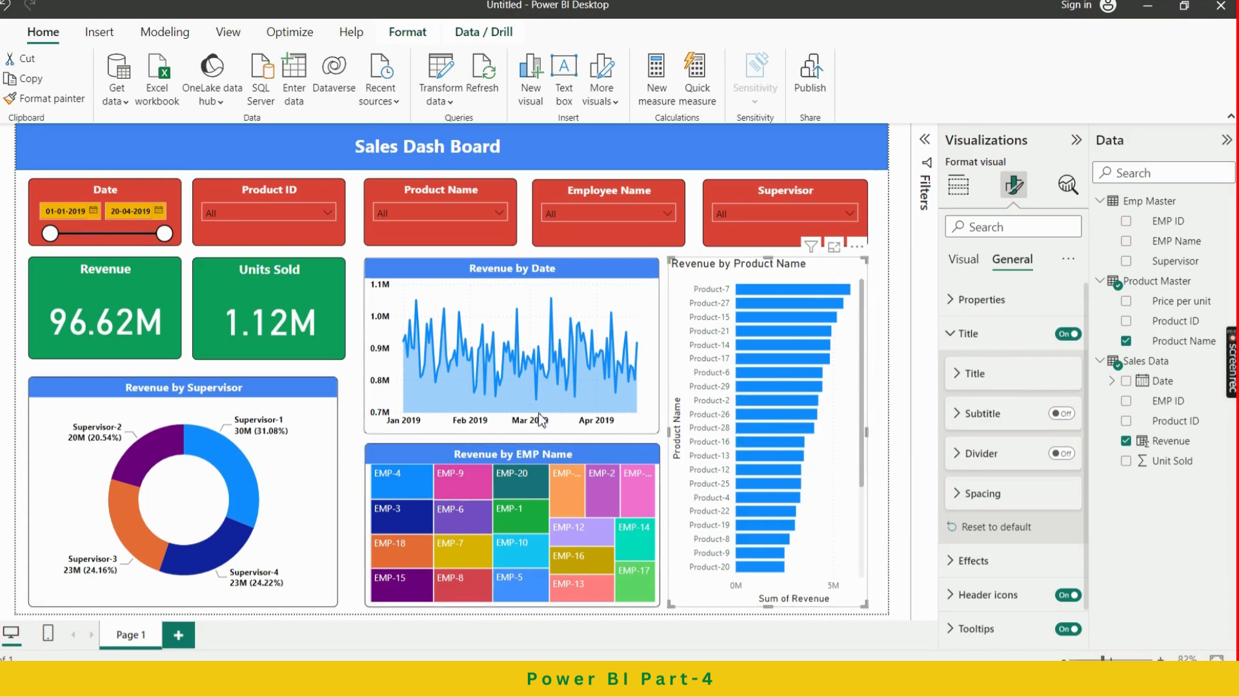
Copy the formatting of the Revenue by Date chart onto the Revenue by Product Name bar chart with Format painter
click(579, 266)
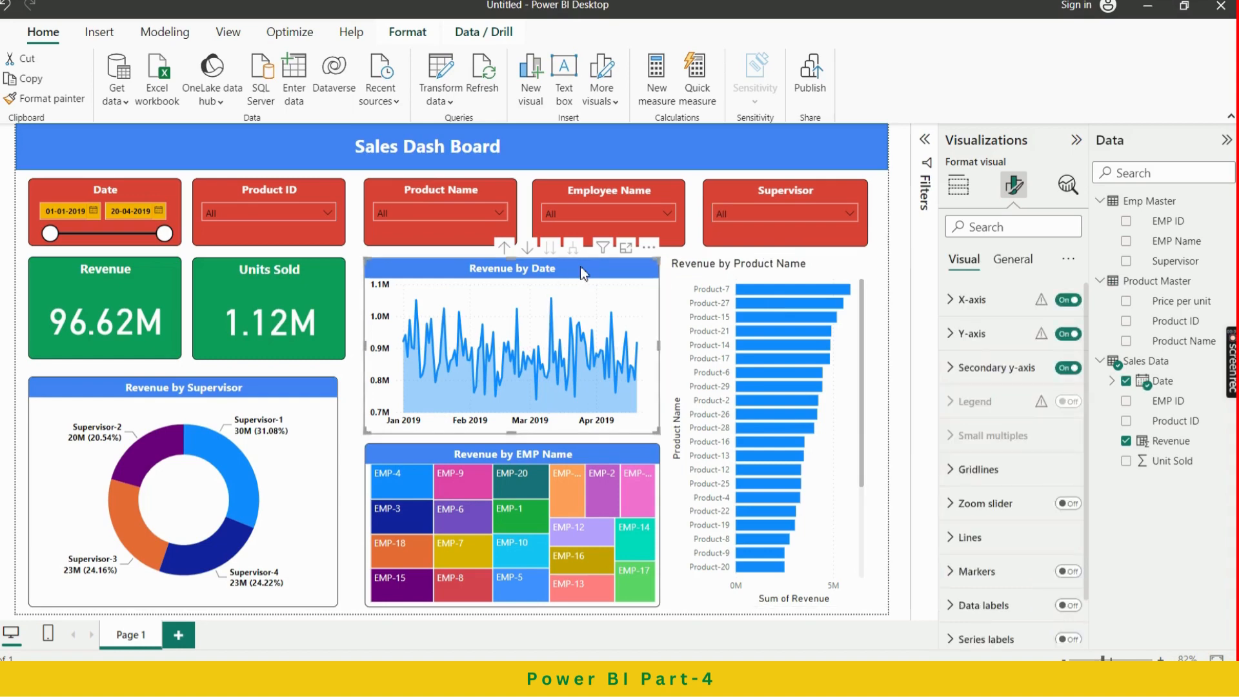
click(48, 101)
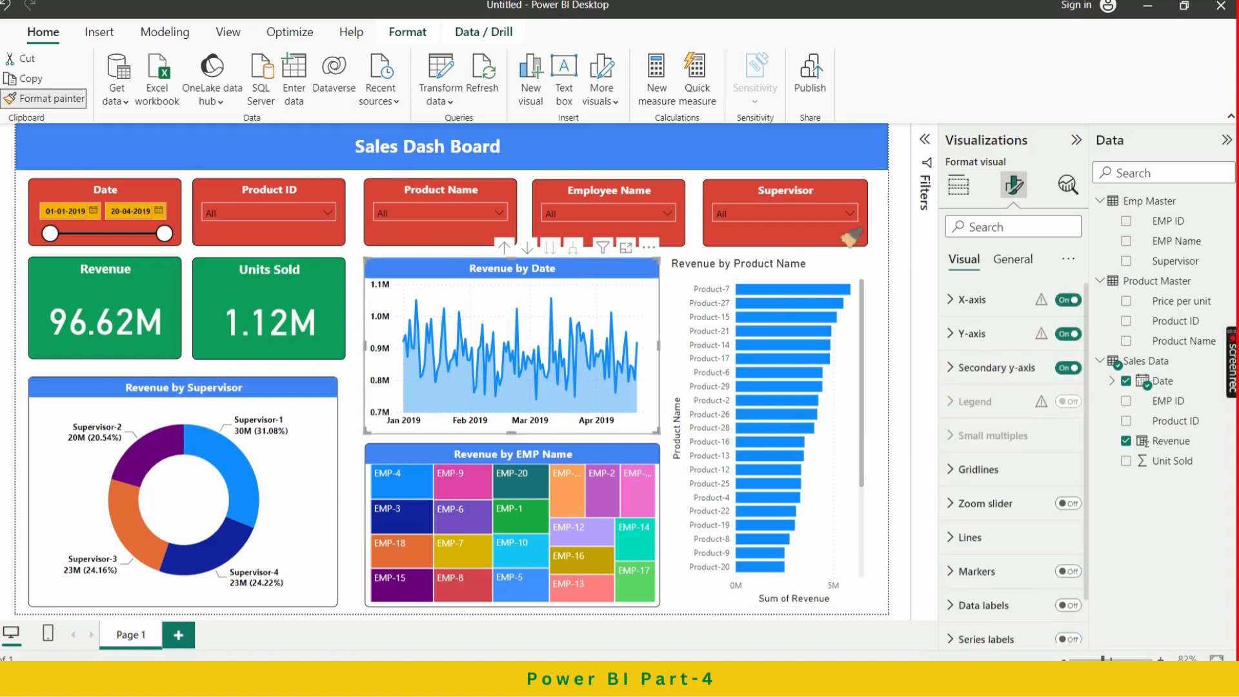
click(835, 279)
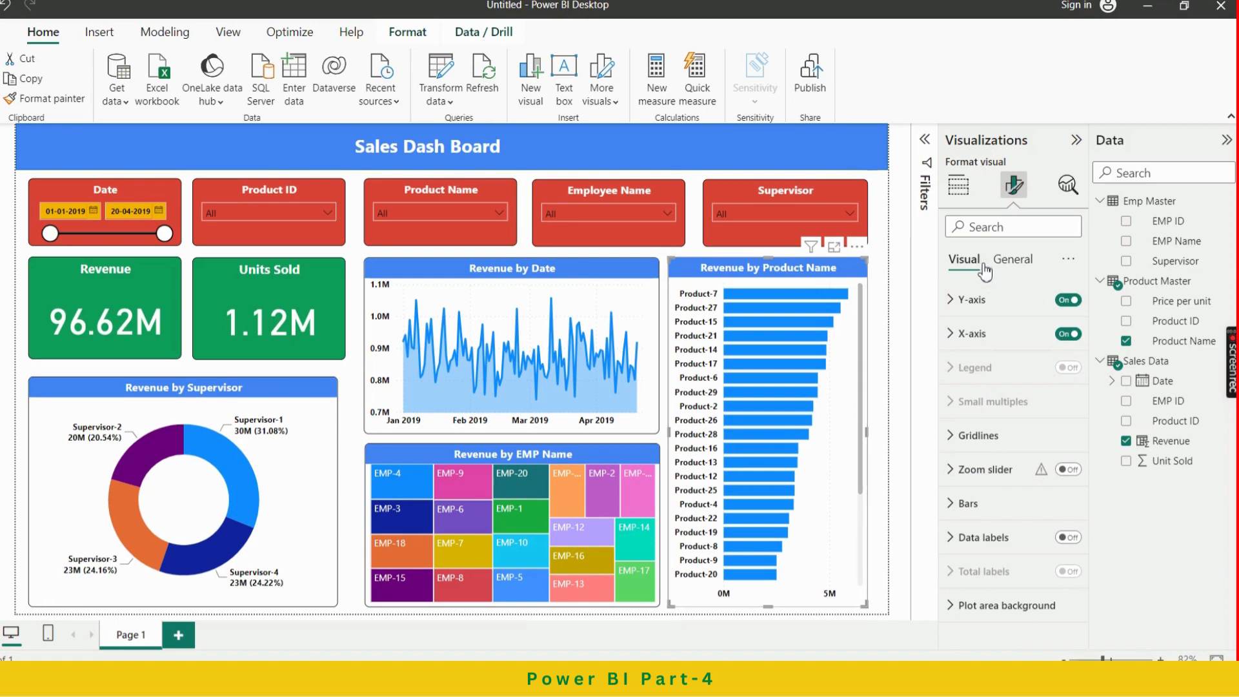
Turn on data labels for the Revenue by Product Name bar chart and set their position to Inside end
click(1076, 538)
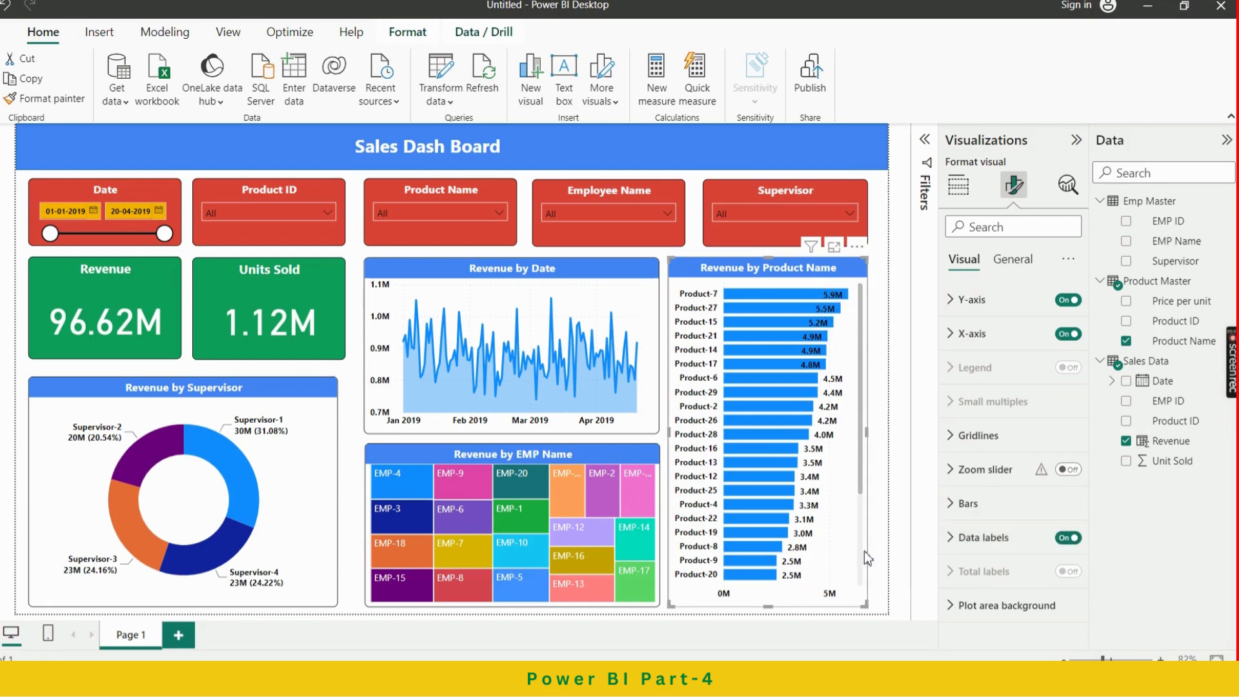
click(1020, 552)
scroll(1007, 547, down, 2)
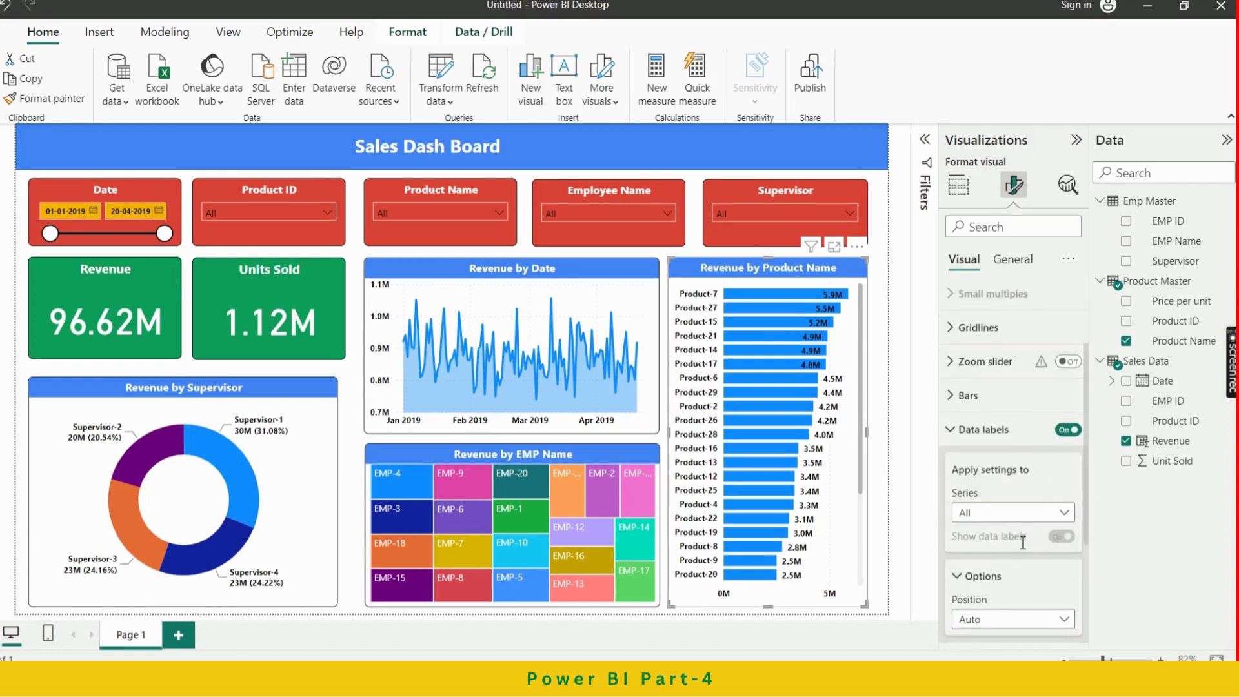
scroll(1000, 544, down, 1)
scroll(1000, 544, down, 3)
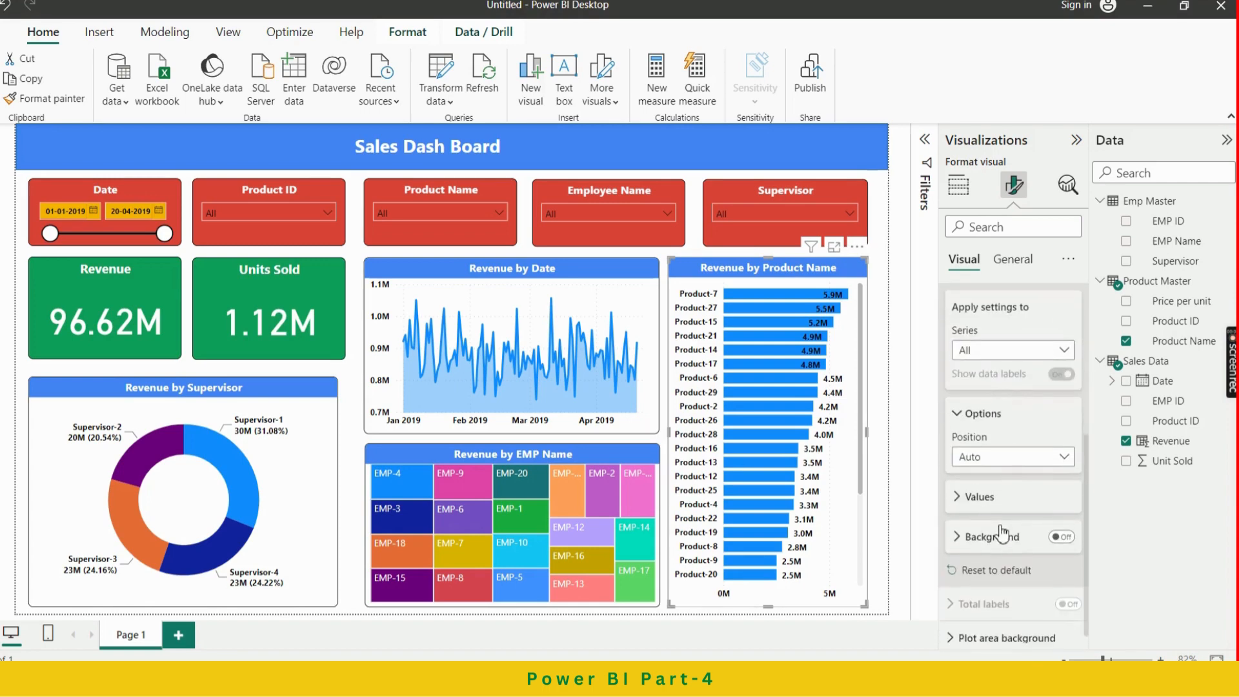
click(995, 458)
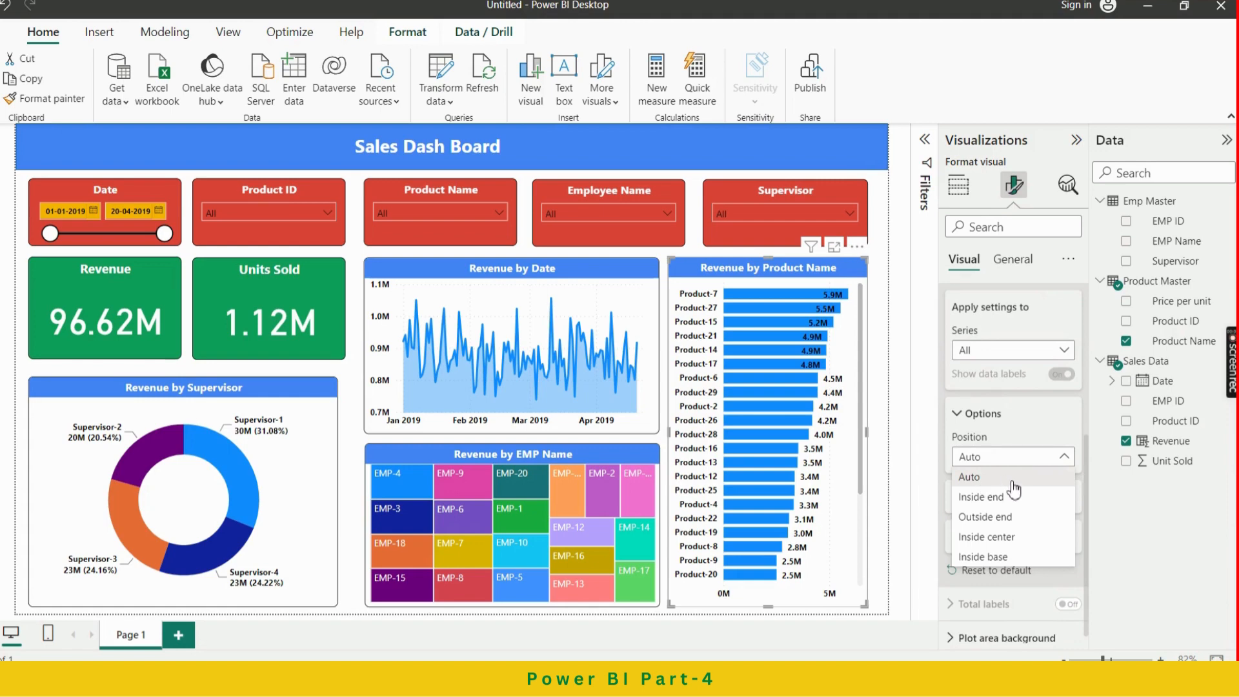
click(999, 503)
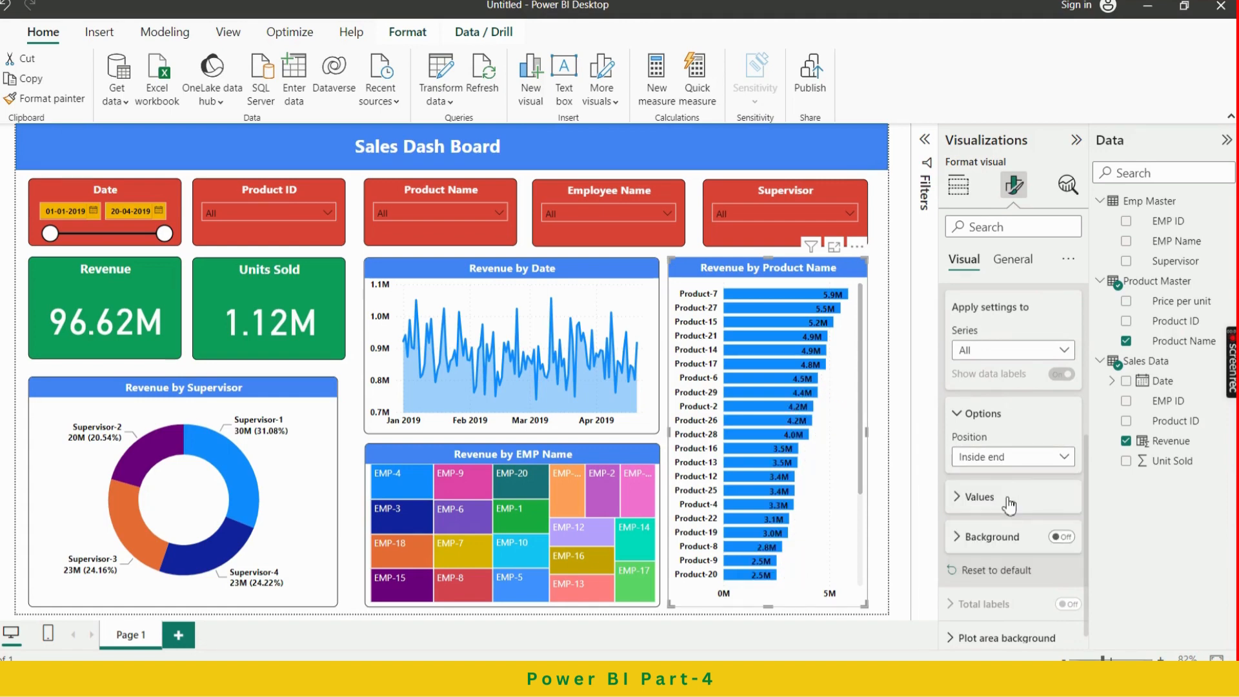
Set the color of the bar chart's data label values to white and deselect the chart
click(1010, 510)
scroll(1009, 507, down, 2)
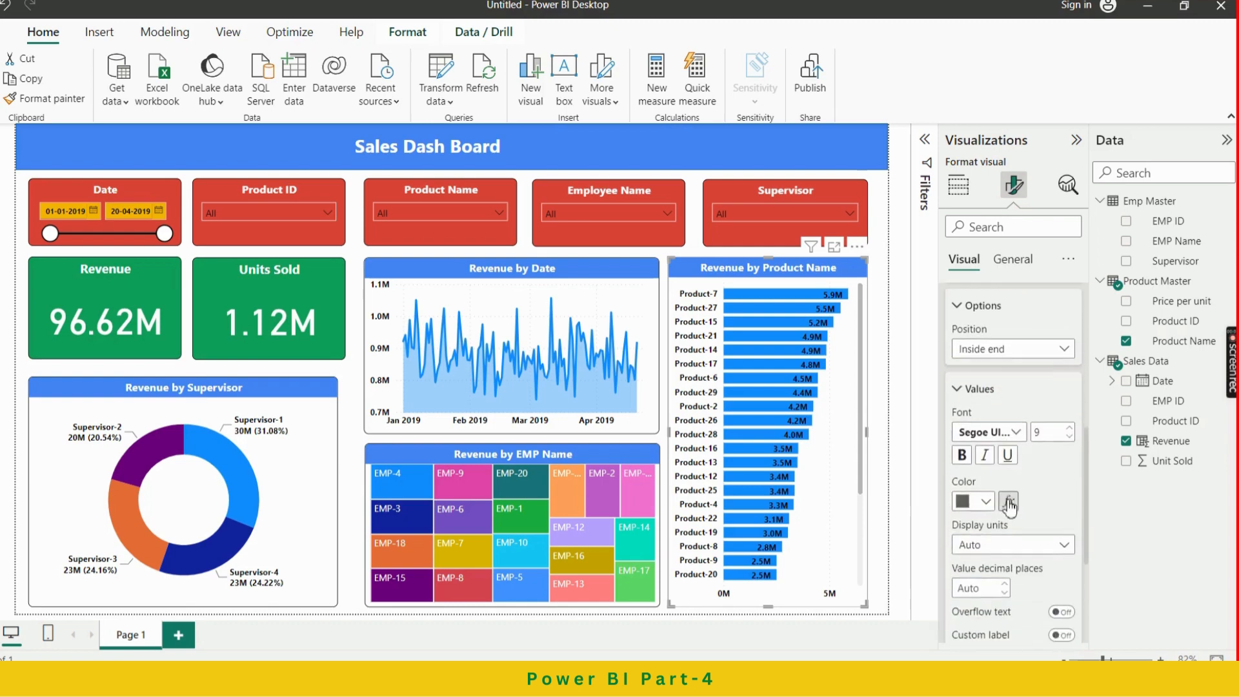
click(988, 501)
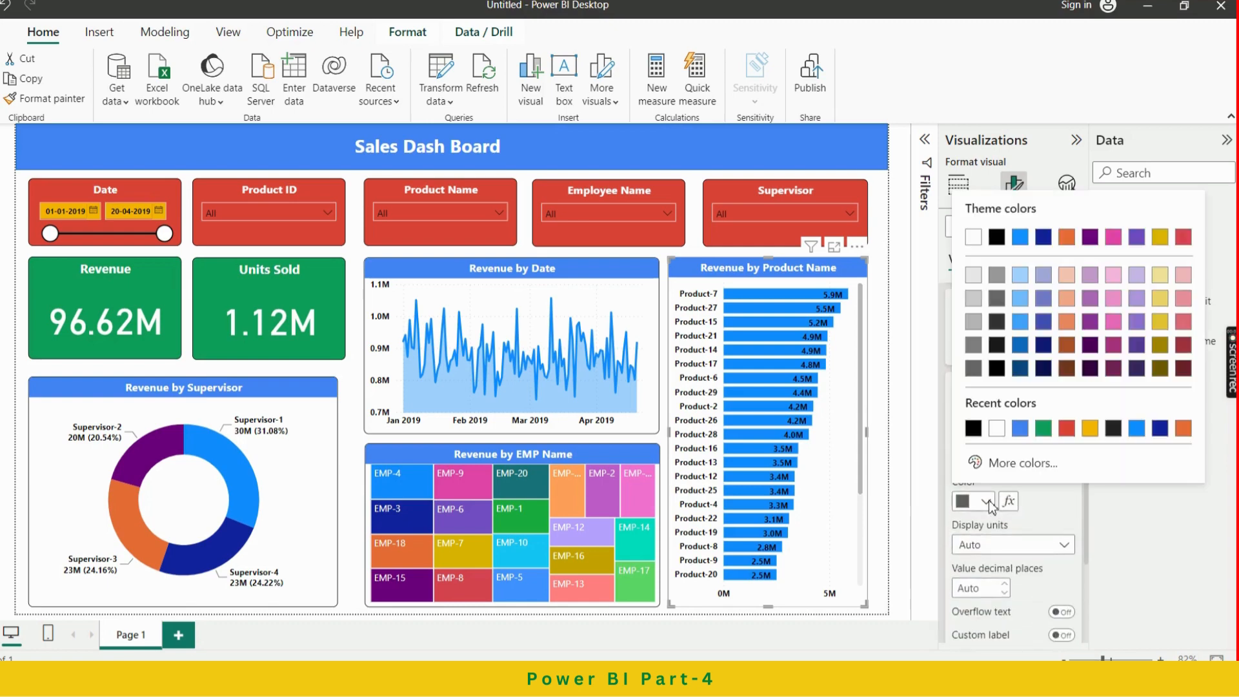
click(996, 428)
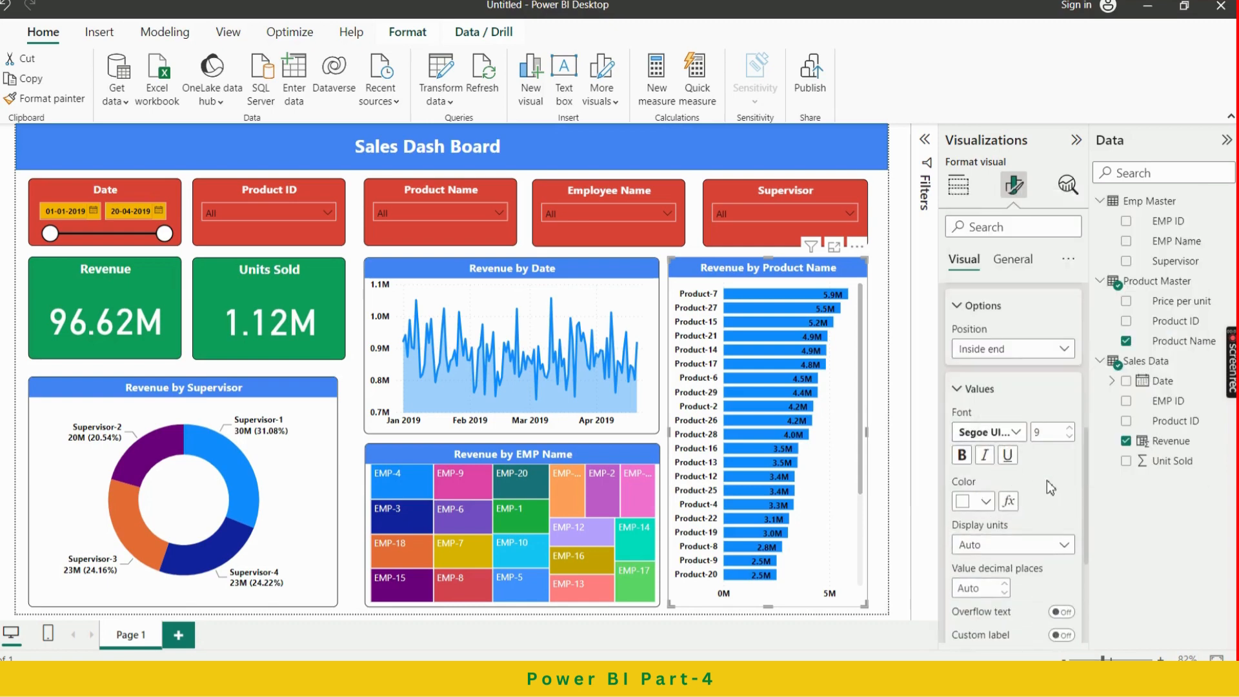
scroll(1047, 490, down, 1)
scroll(1047, 490, down, 3)
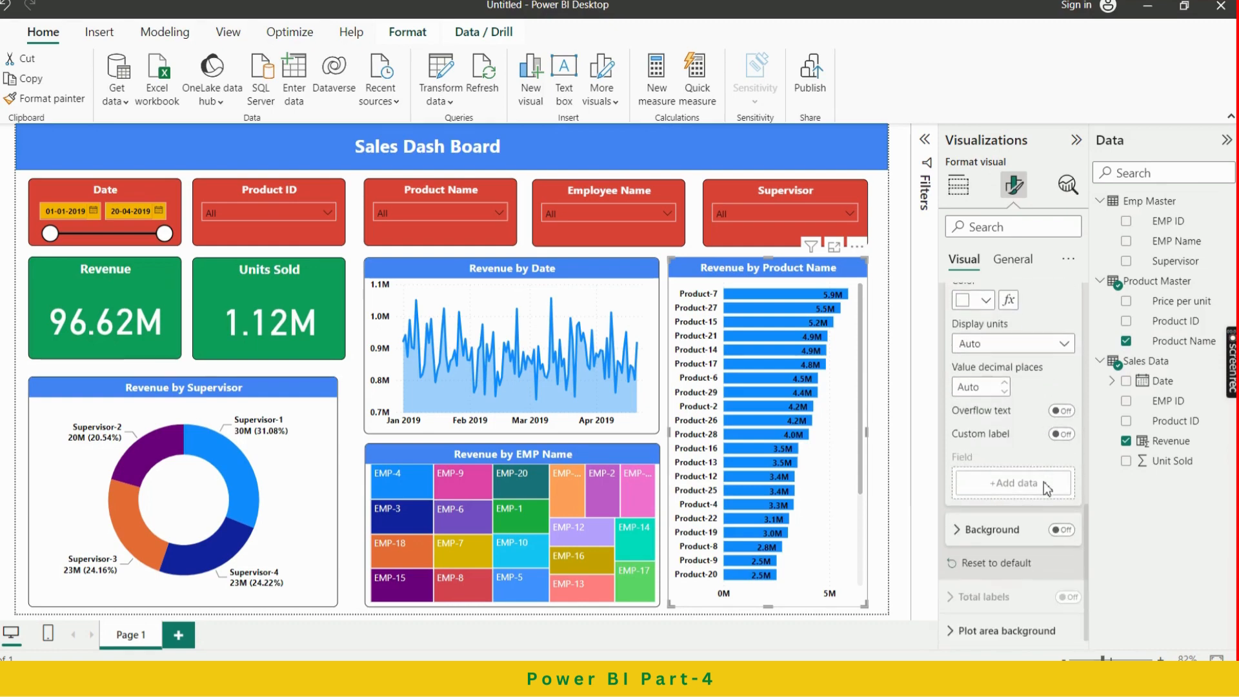
scroll(1044, 482, up, 6)
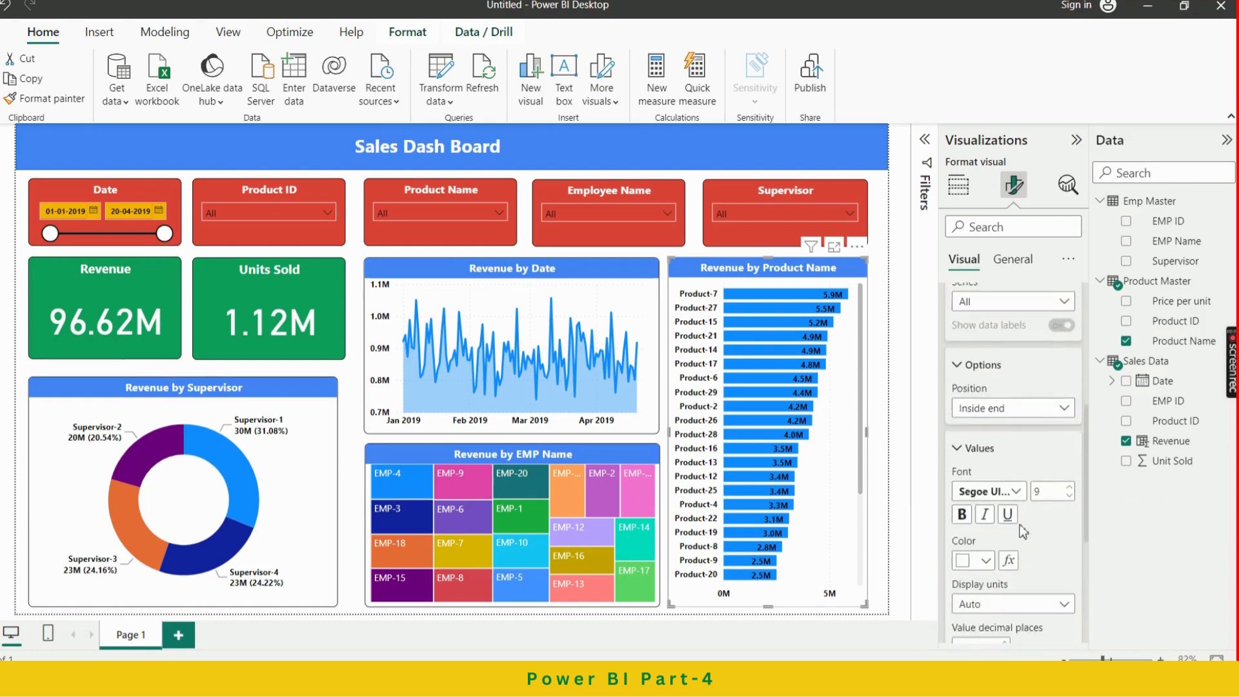
click(899, 294)
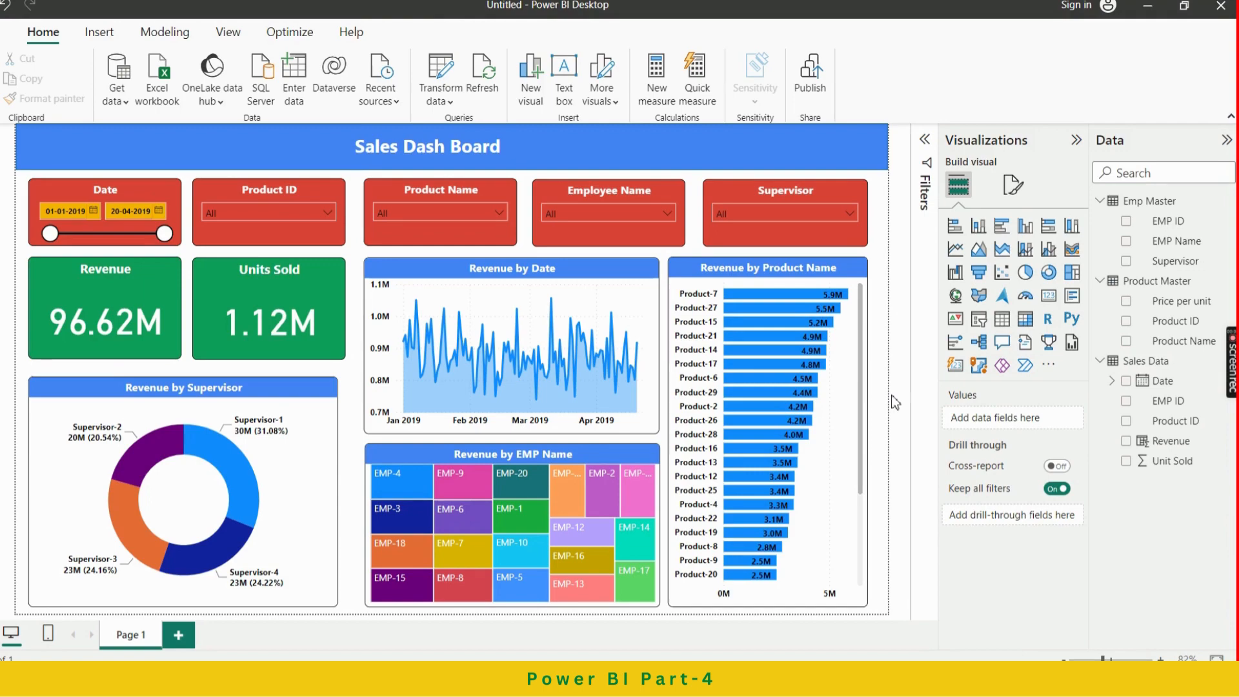
Check the assignment list in Excel once more and collapse the Visualizations pane in Power BI to give the dashboard more room
key(alt+Tab)
key(alt+Tab)
click(1076, 140)
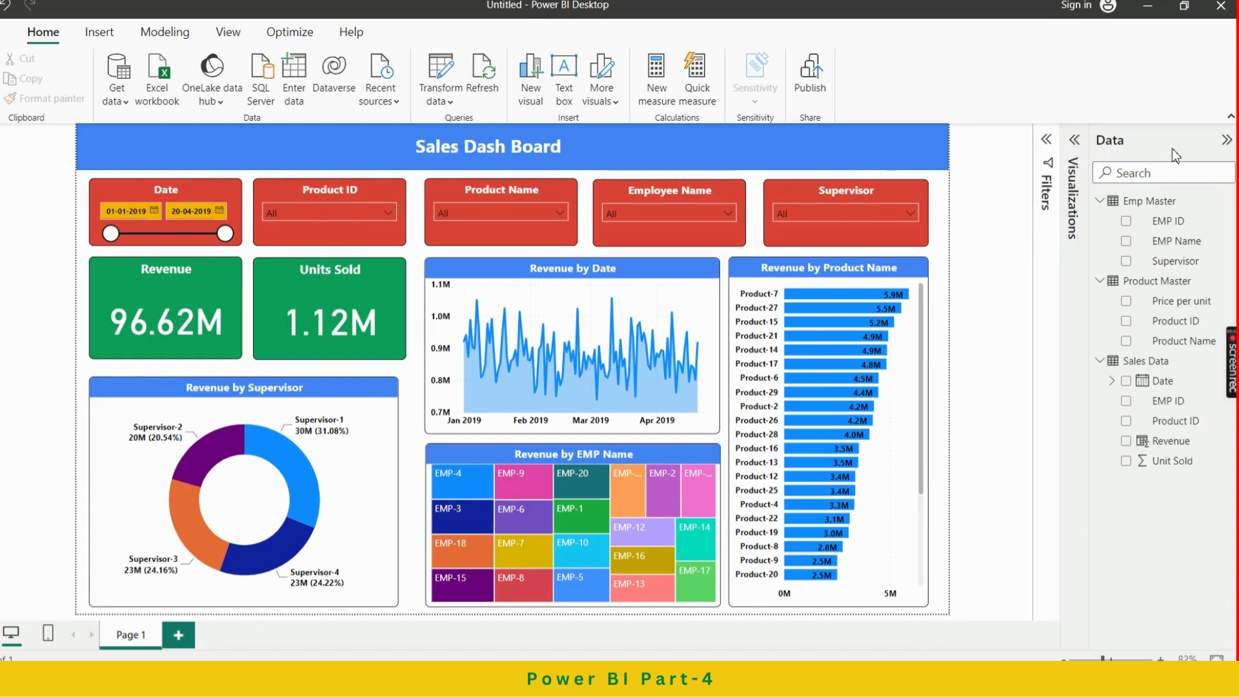
Add EMP Name below Supervisor in the Revenue by Supervisor donut chart's legend and collapse the Visualizations and Data panes
click(1226, 140)
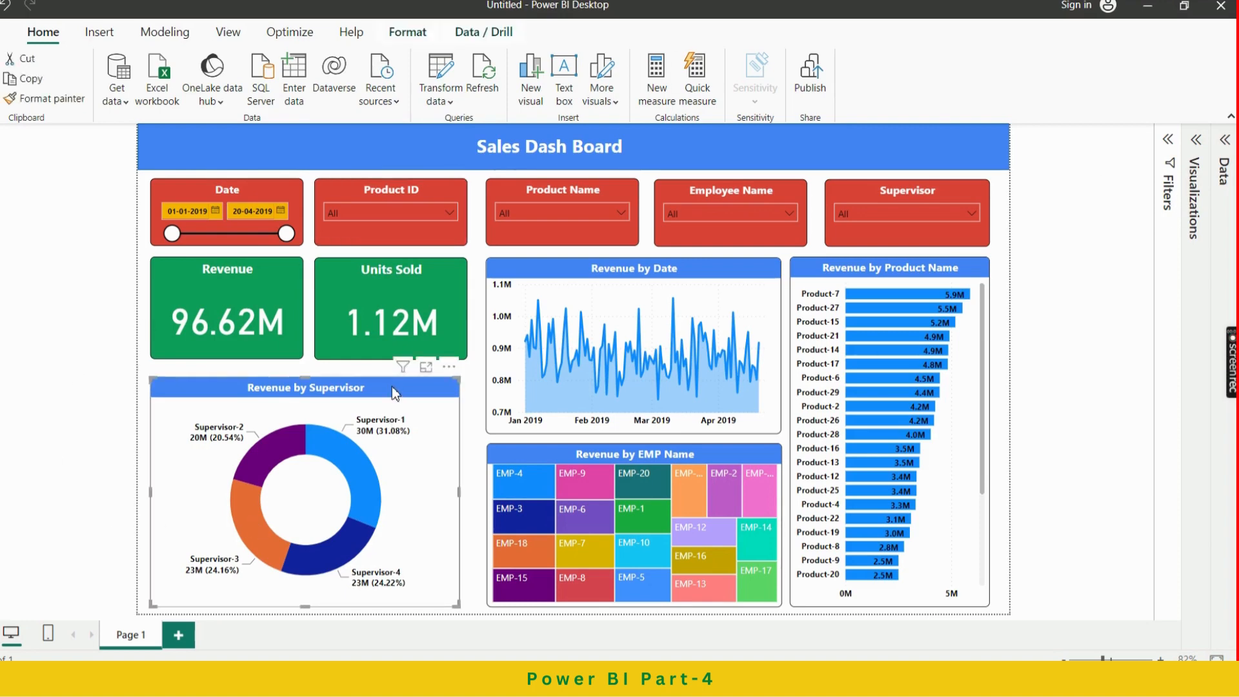
mouse_move(615, 280)
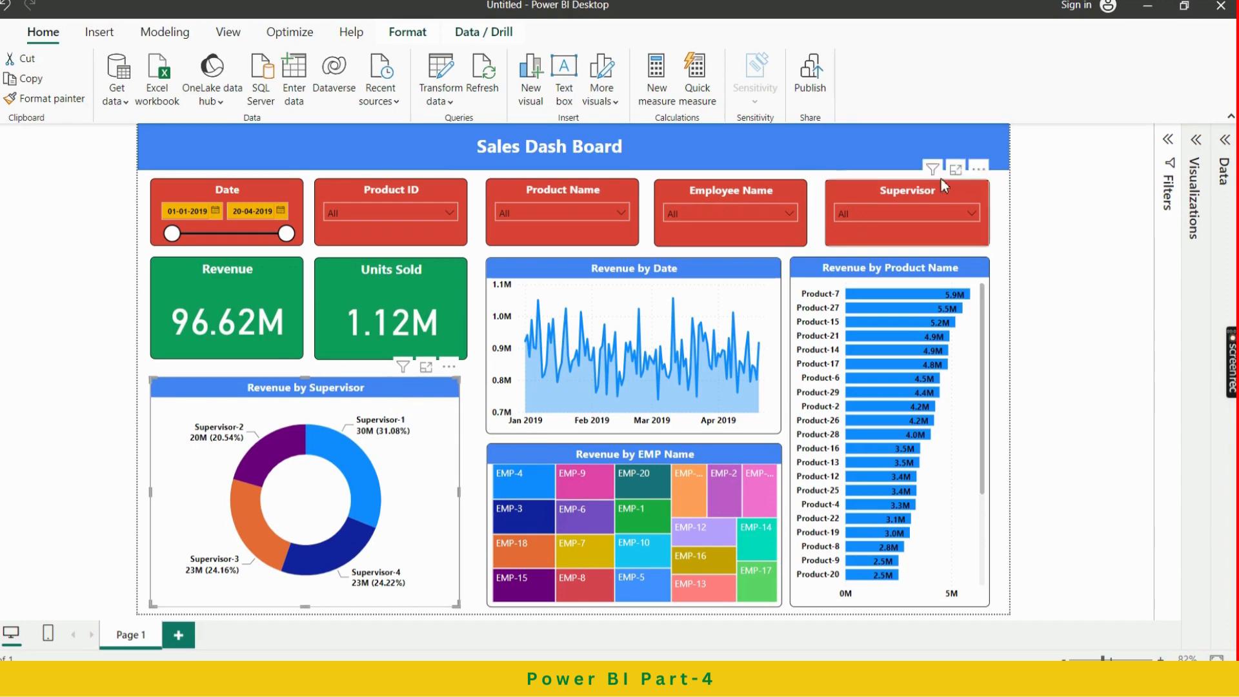
click(1196, 140)
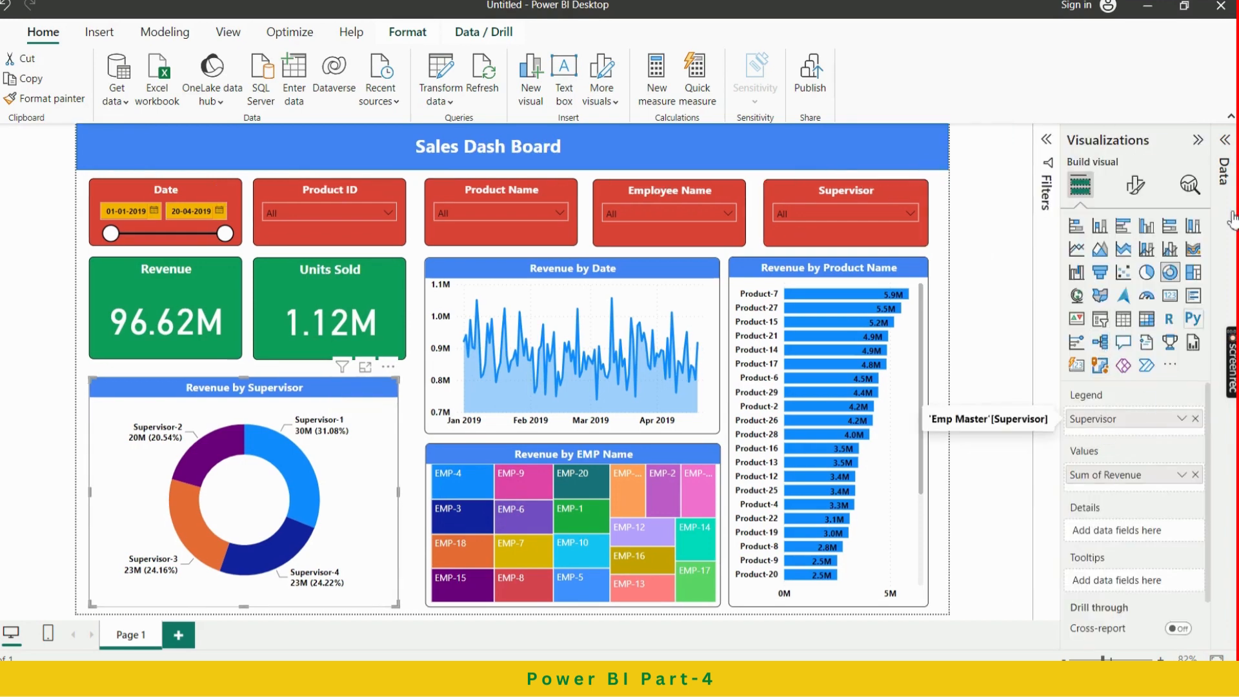
click(1225, 141)
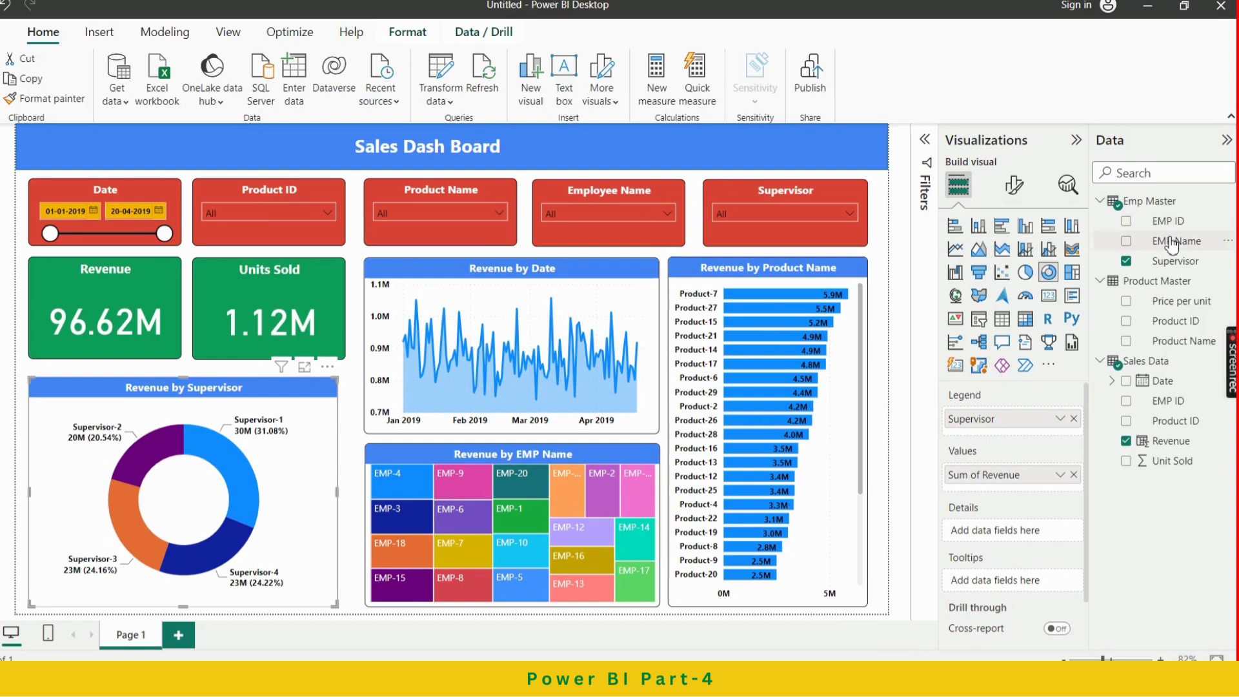
drag(1174, 245, 1018, 439)
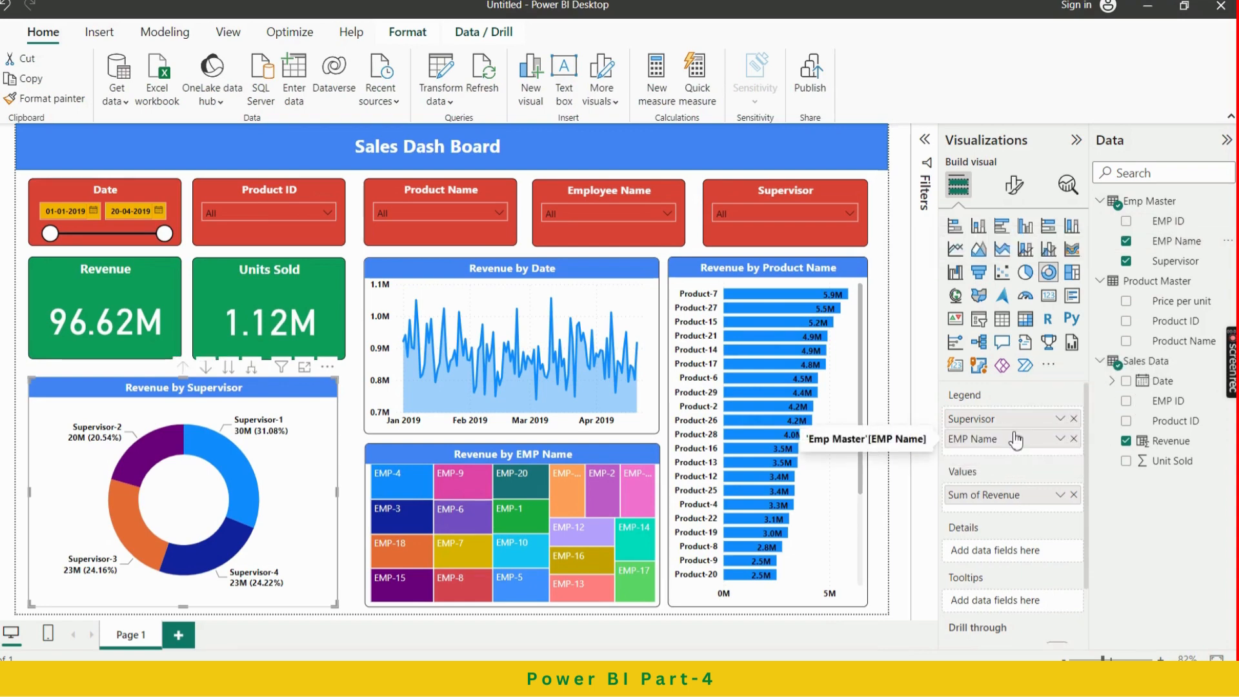
click(1070, 141)
click(1227, 142)
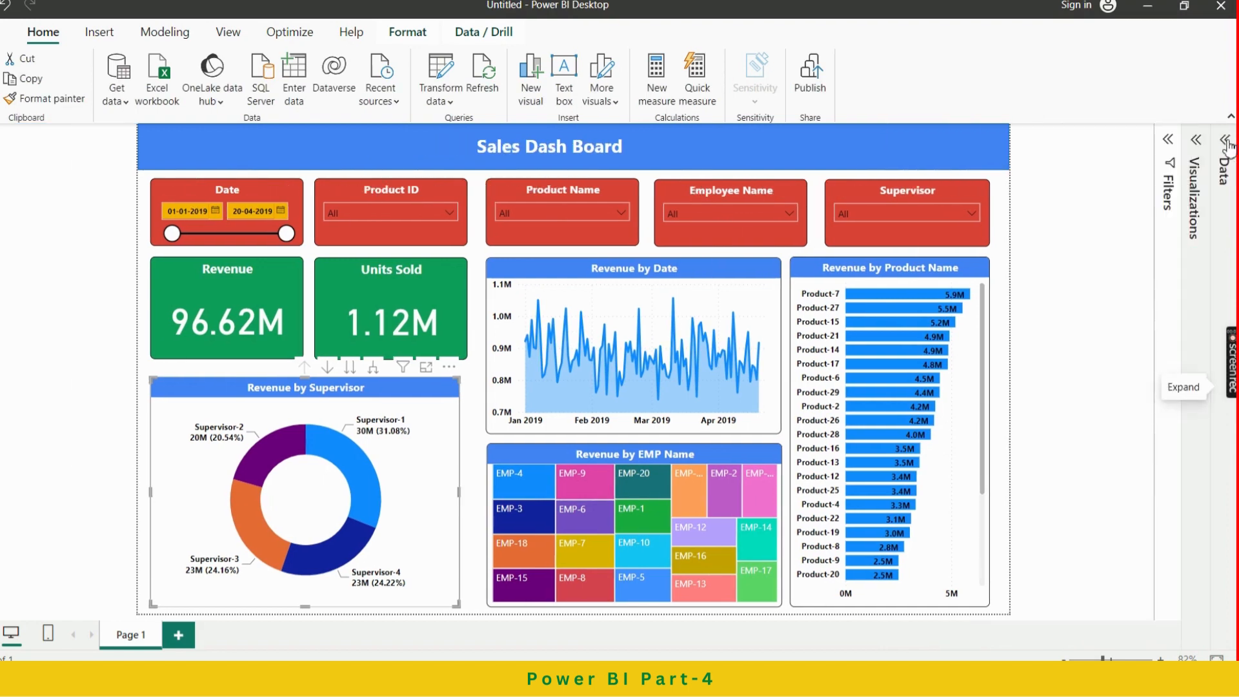
Test cross-filtering by selecting and clearing Supervisor-1 in the donut chart and EMP-4 in the Revenue by EMP Name treemap
mouse_move(384, 516)
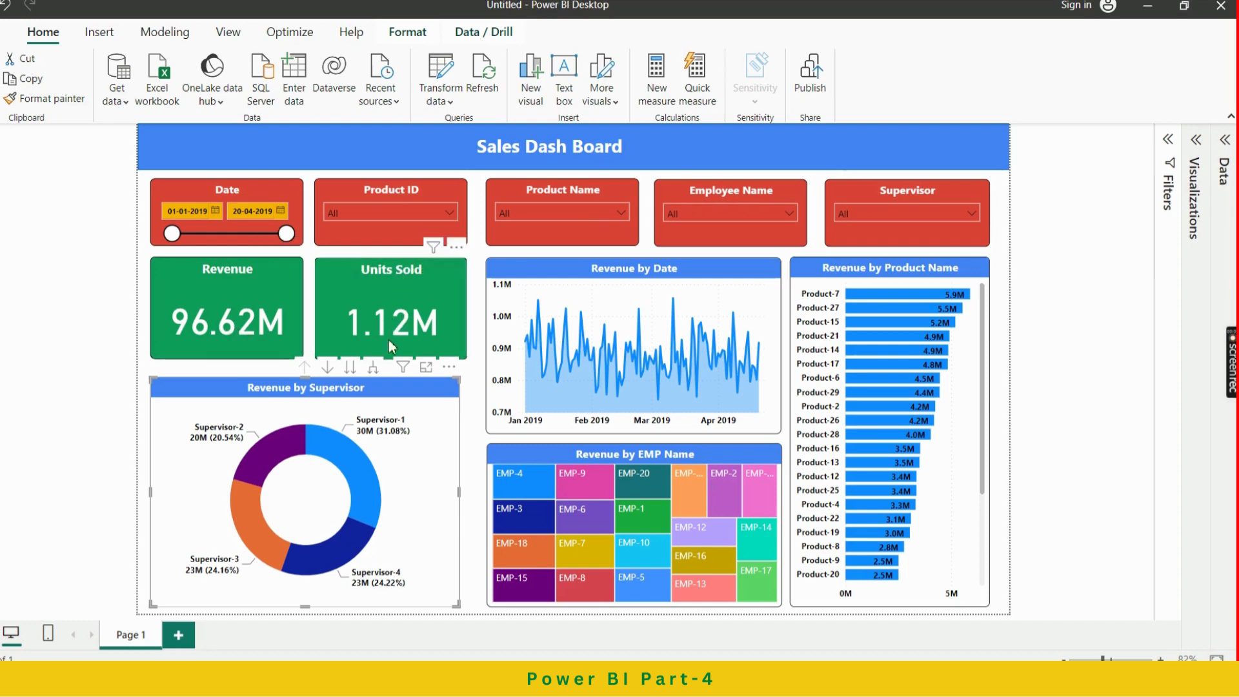
click(366, 486)
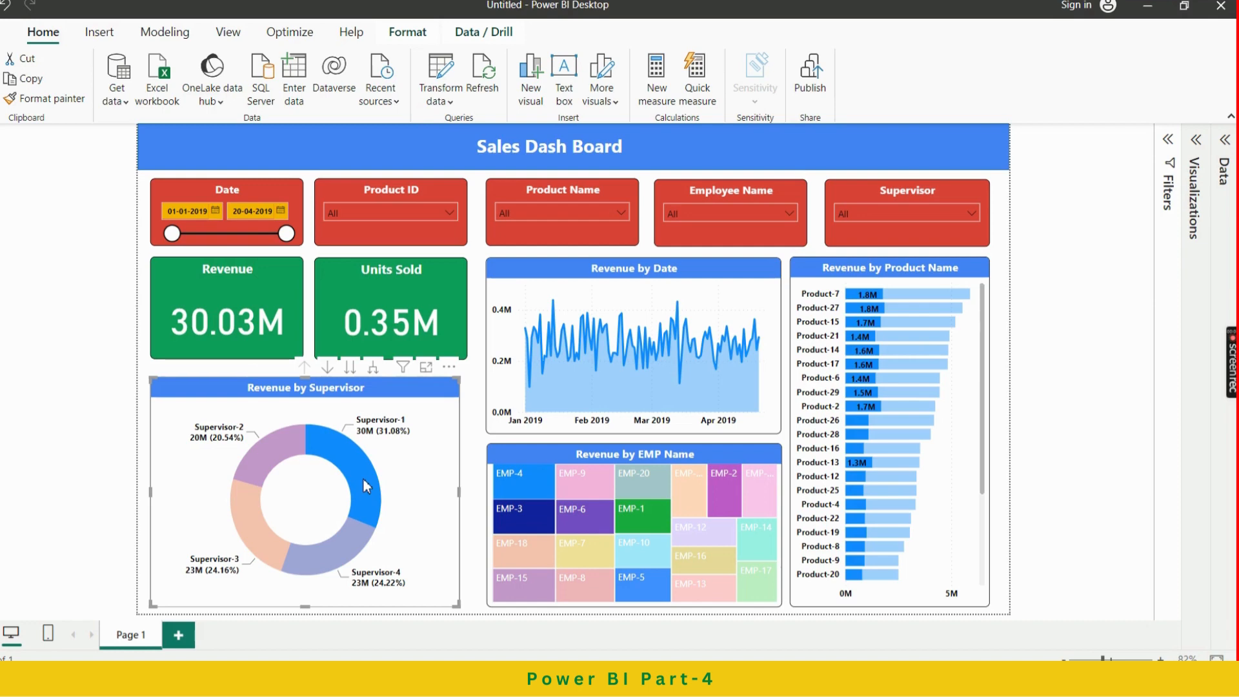
click(366, 486)
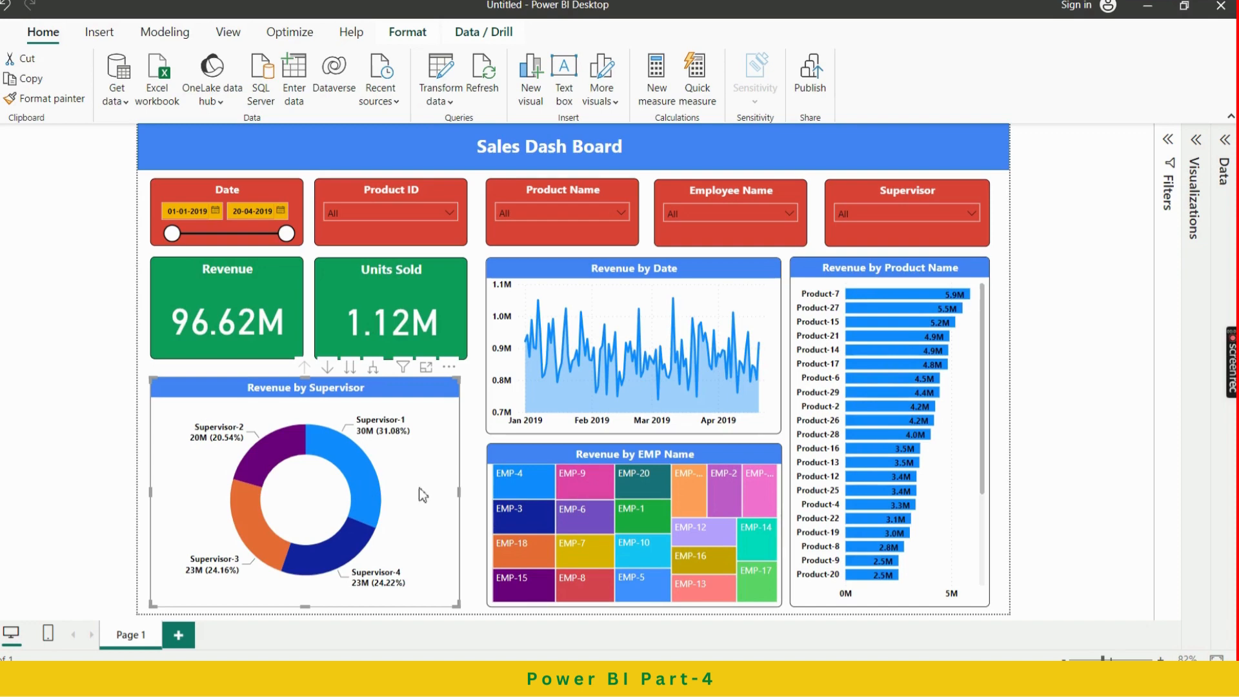
click(537, 489)
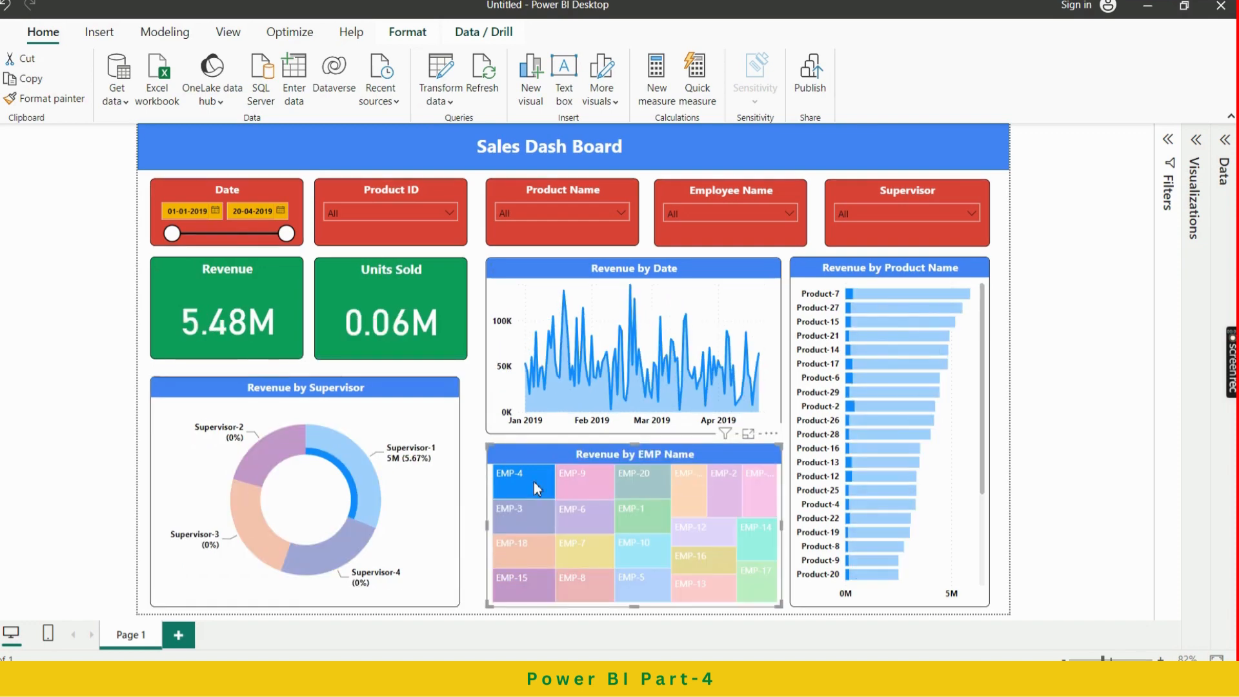
click(537, 489)
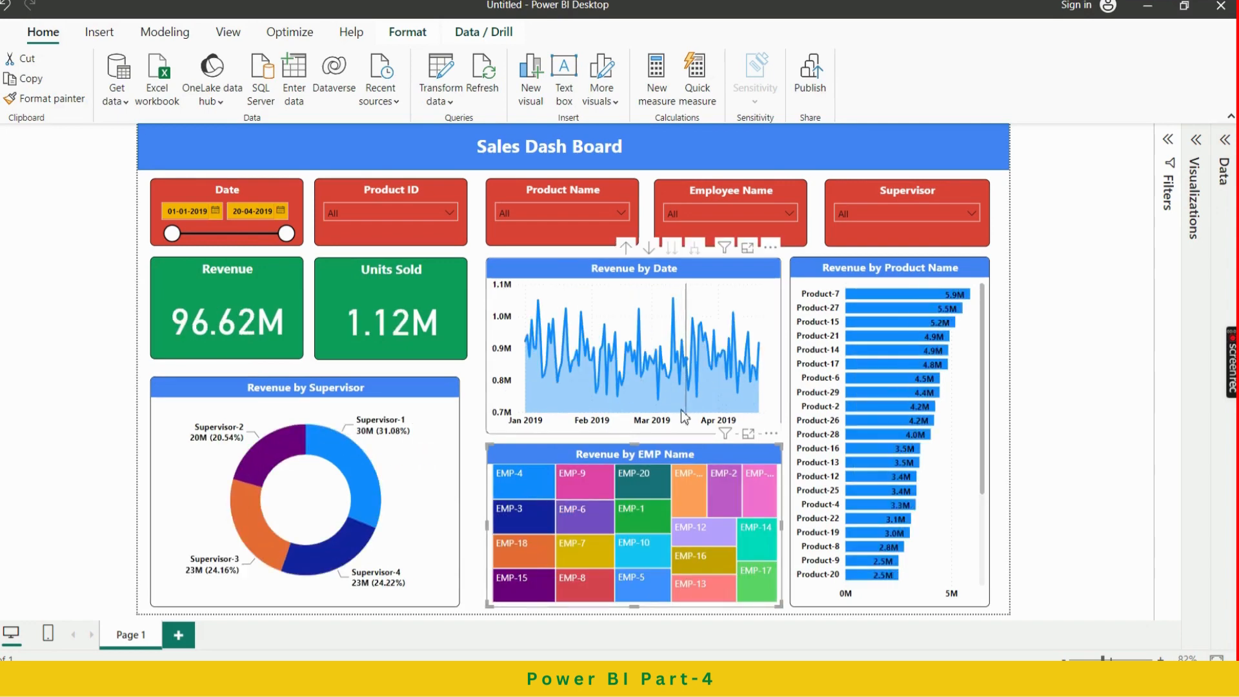
Test cross-filtering with individual dates in the Revenue by Date chart and the Product-7 bar, and clear the selection
click(653, 386)
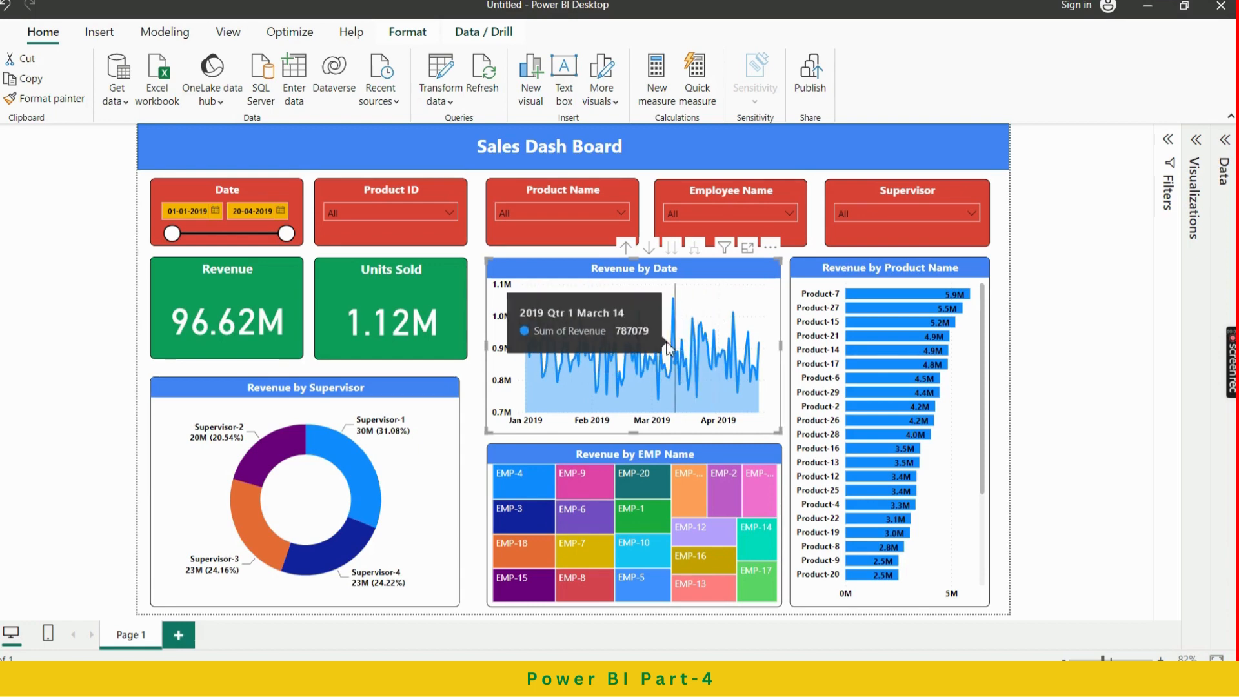
click(689, 382)
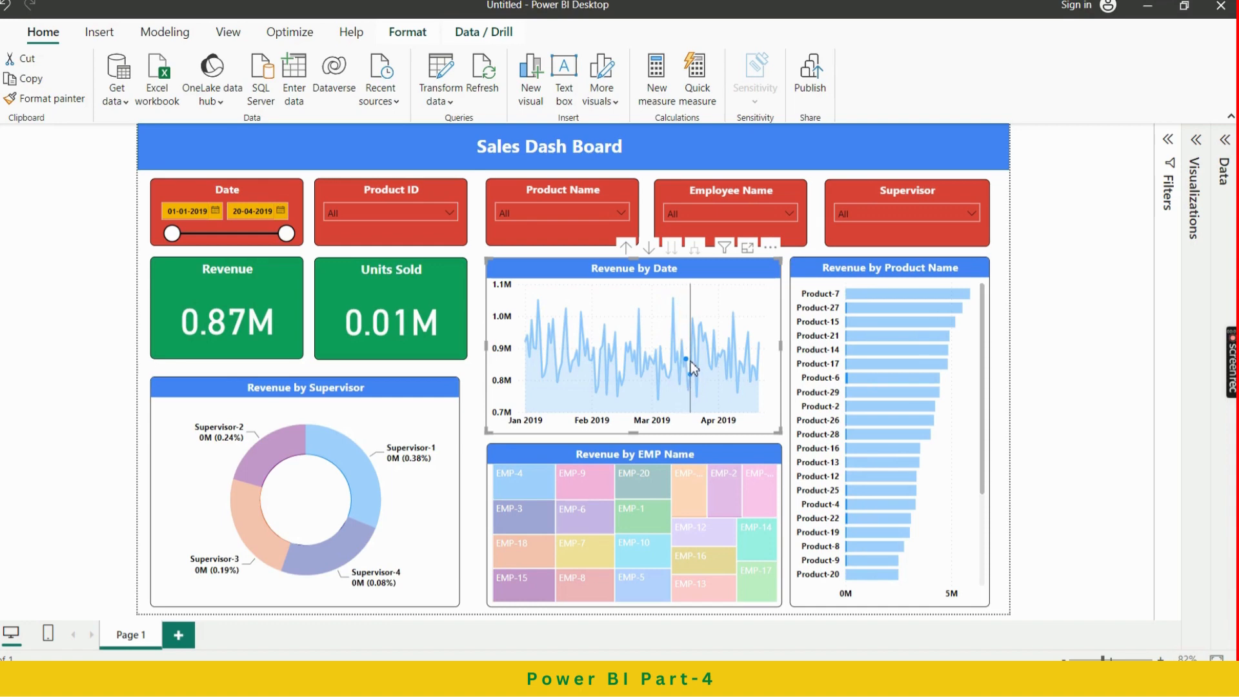
mouse_move(690, 373)
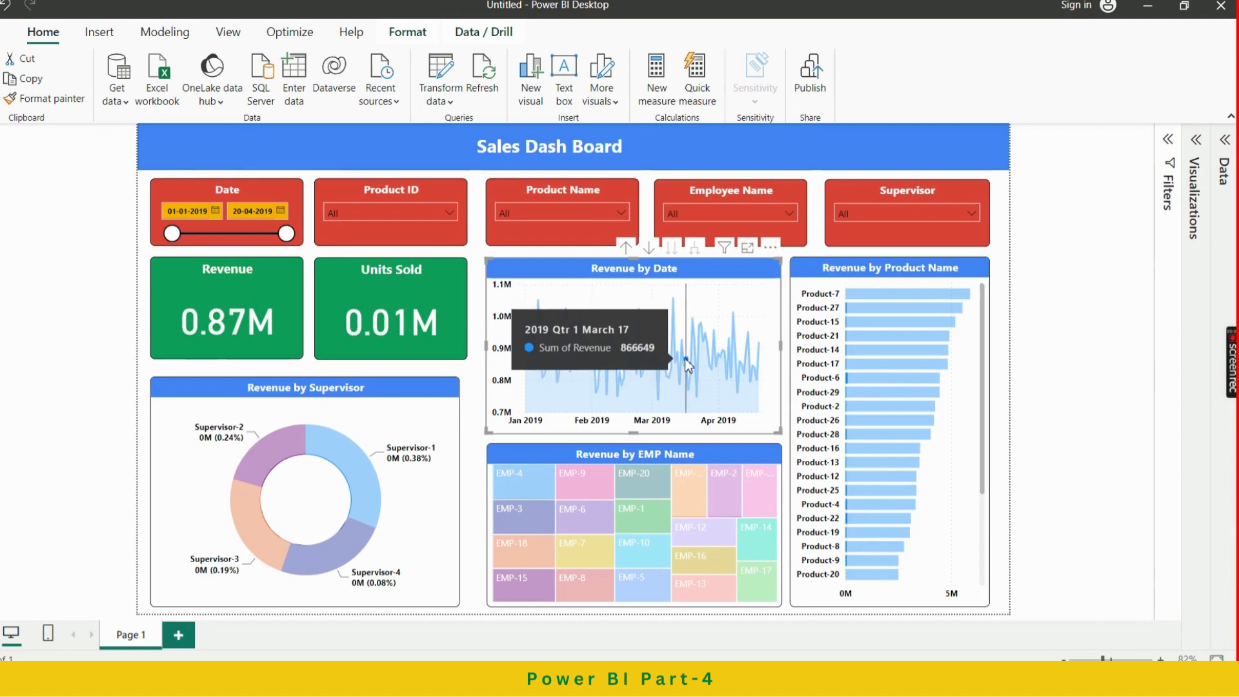
click(686, 360)
click(726, 386)
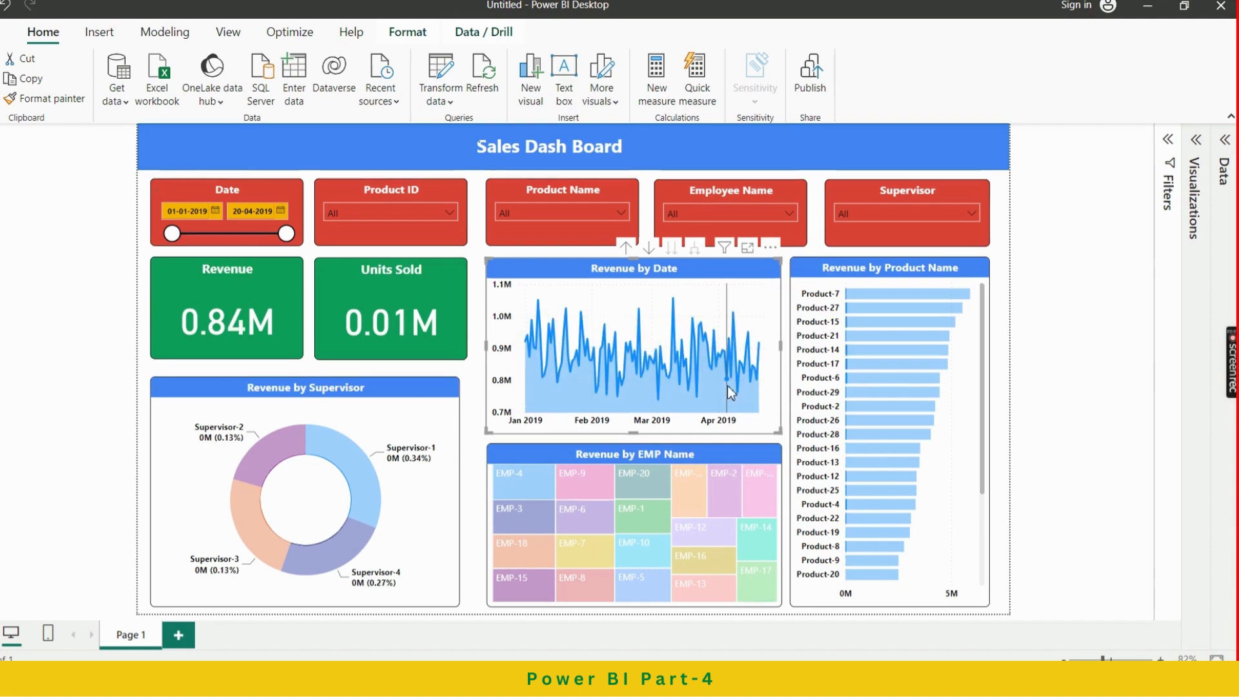
click(881, 293)
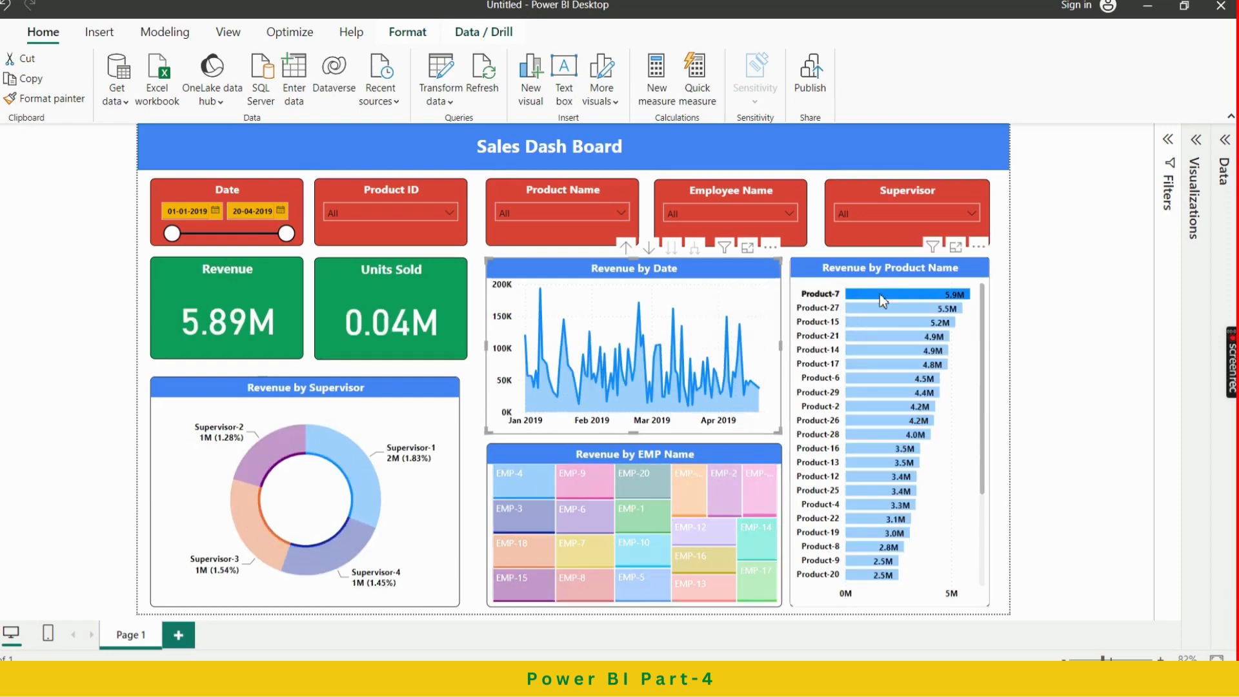
click(881, 293)
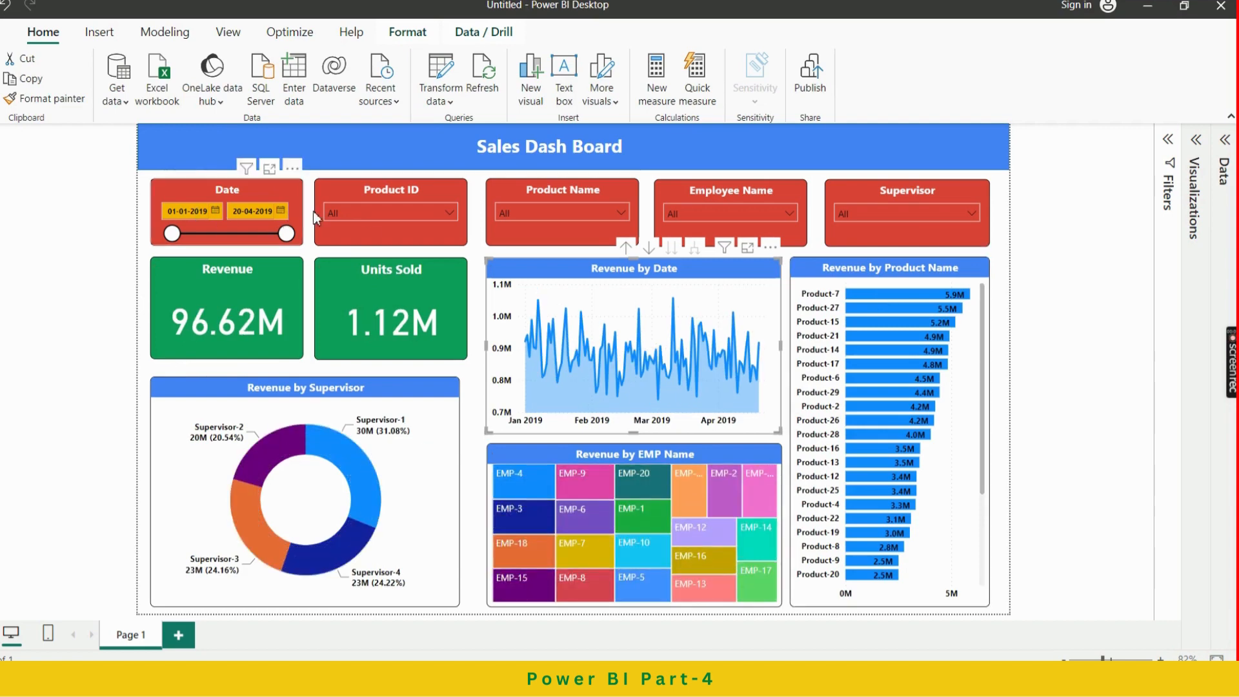
Search the Product ID slicer for 9, clear the search, and check the Product Name, Employee Name and Supervisor slicer lists
click(404, 211)
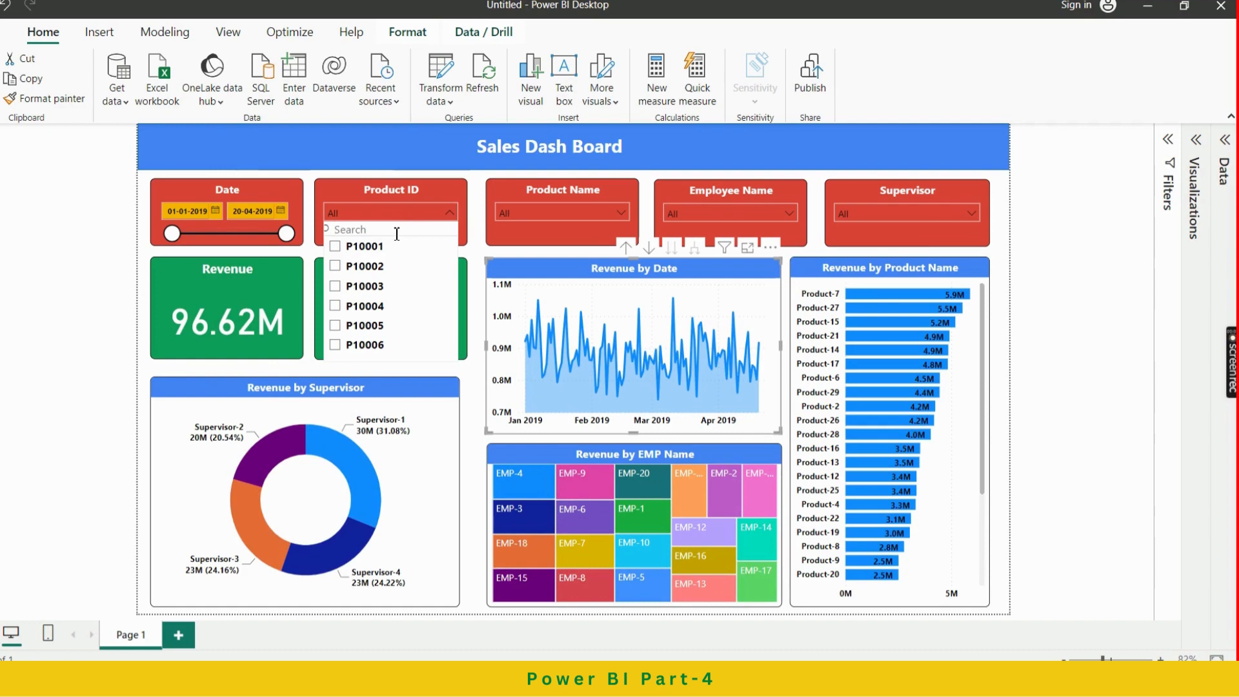
text(9)
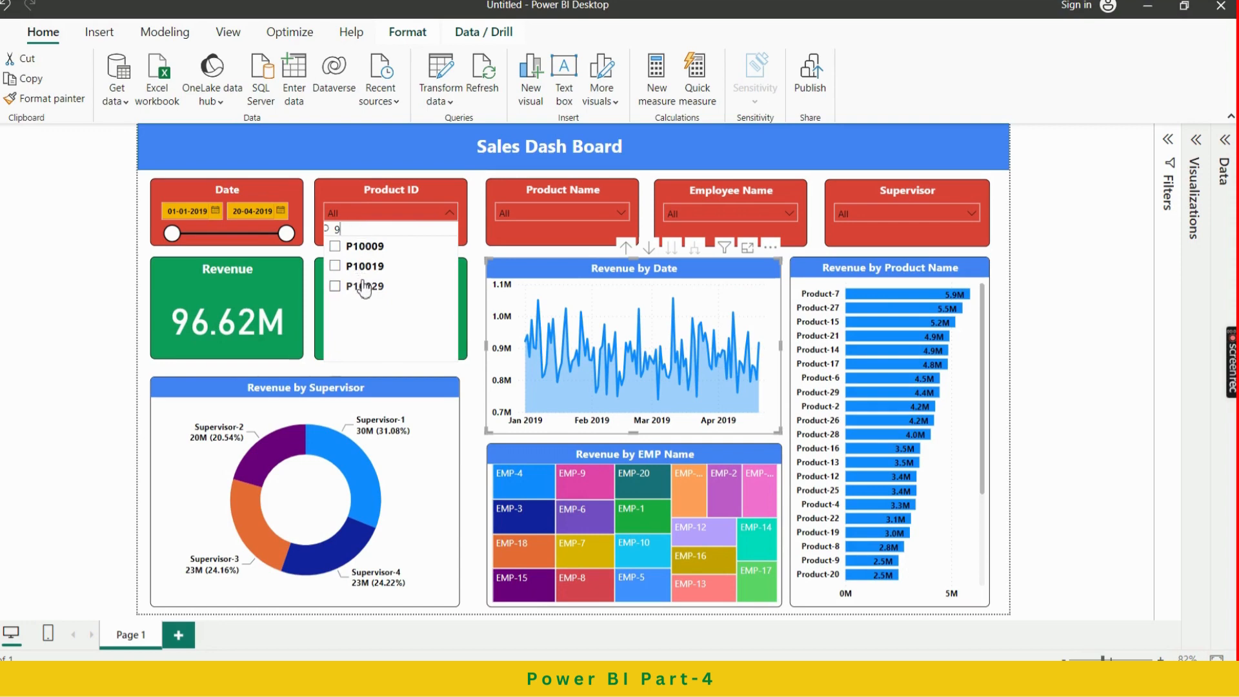
key(BackSpace)
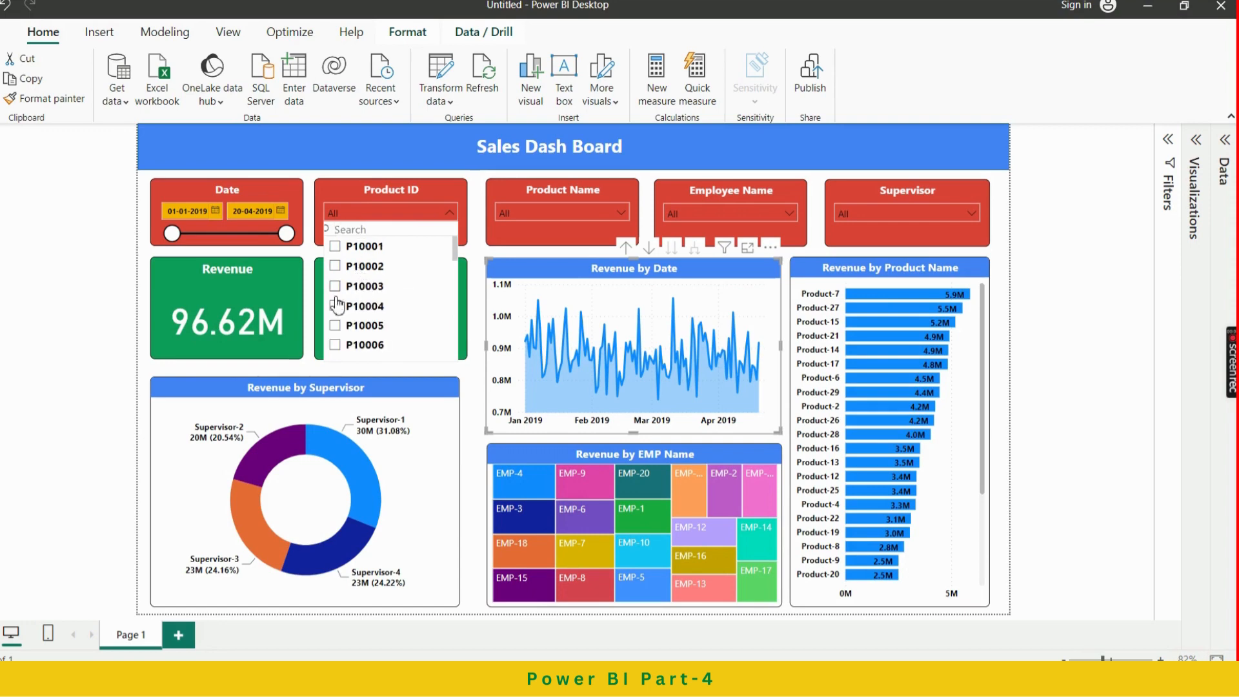
click(557, 213)
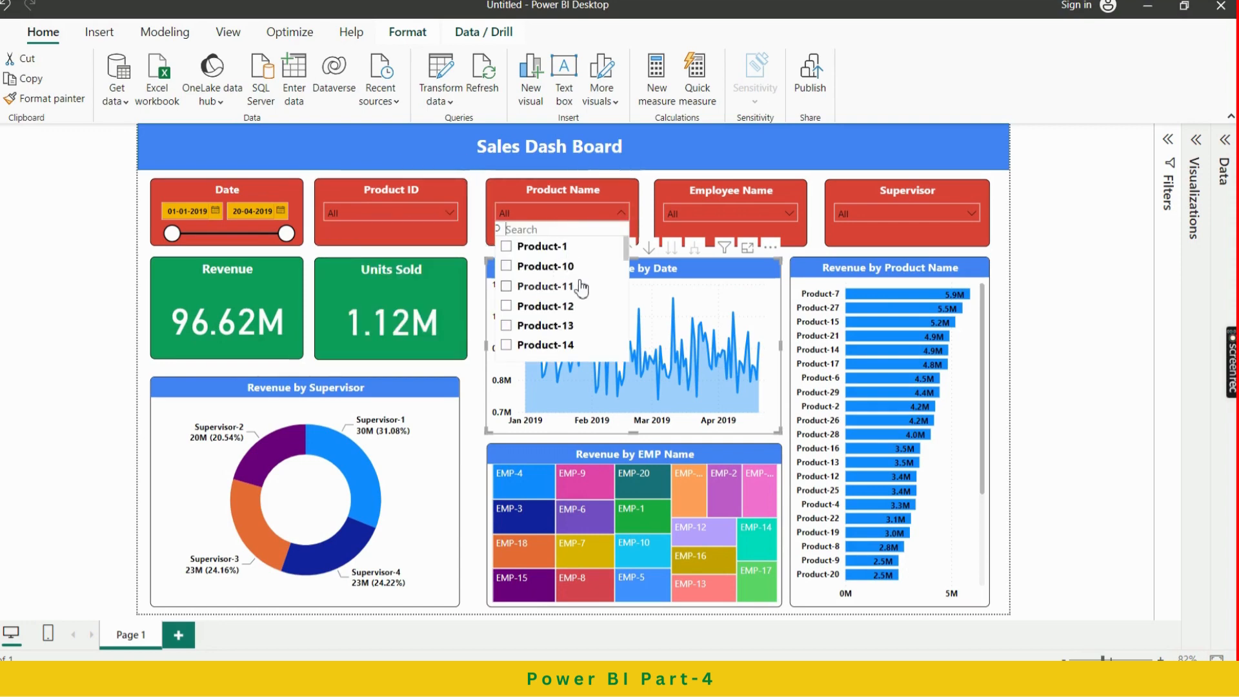
scroll(578, 284, down, 2)
scroll(578, 284, up, 2)
click(716, 212)
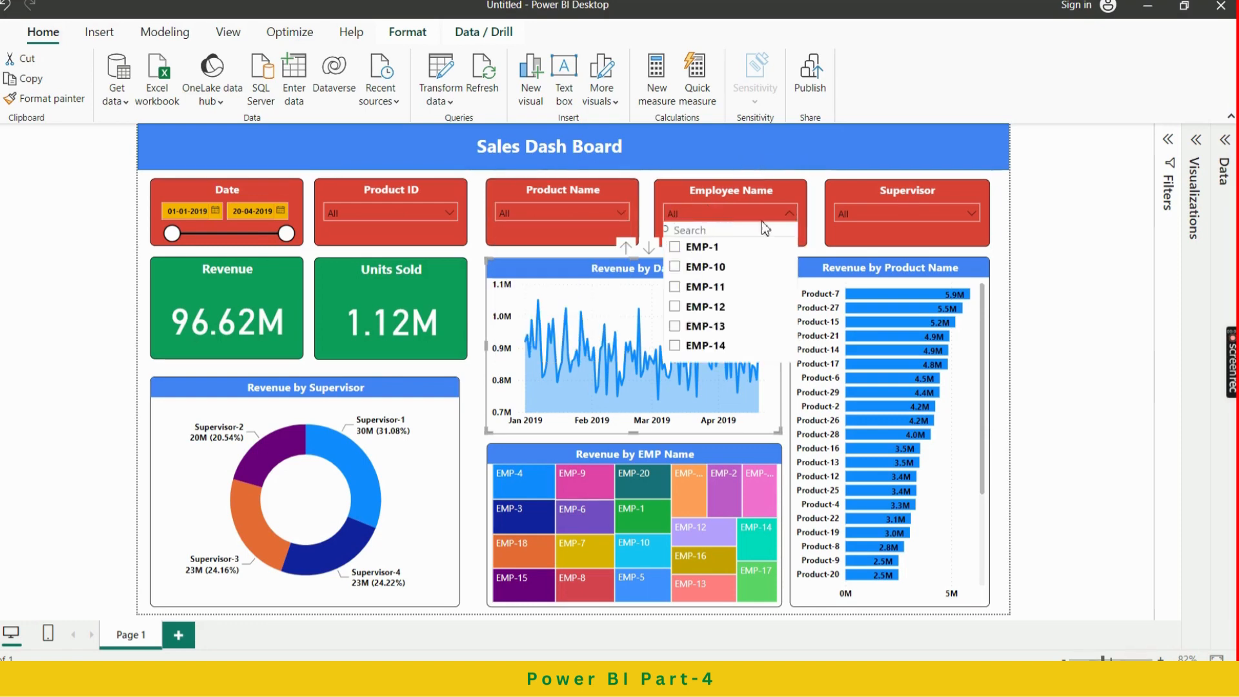
click(892, 210)
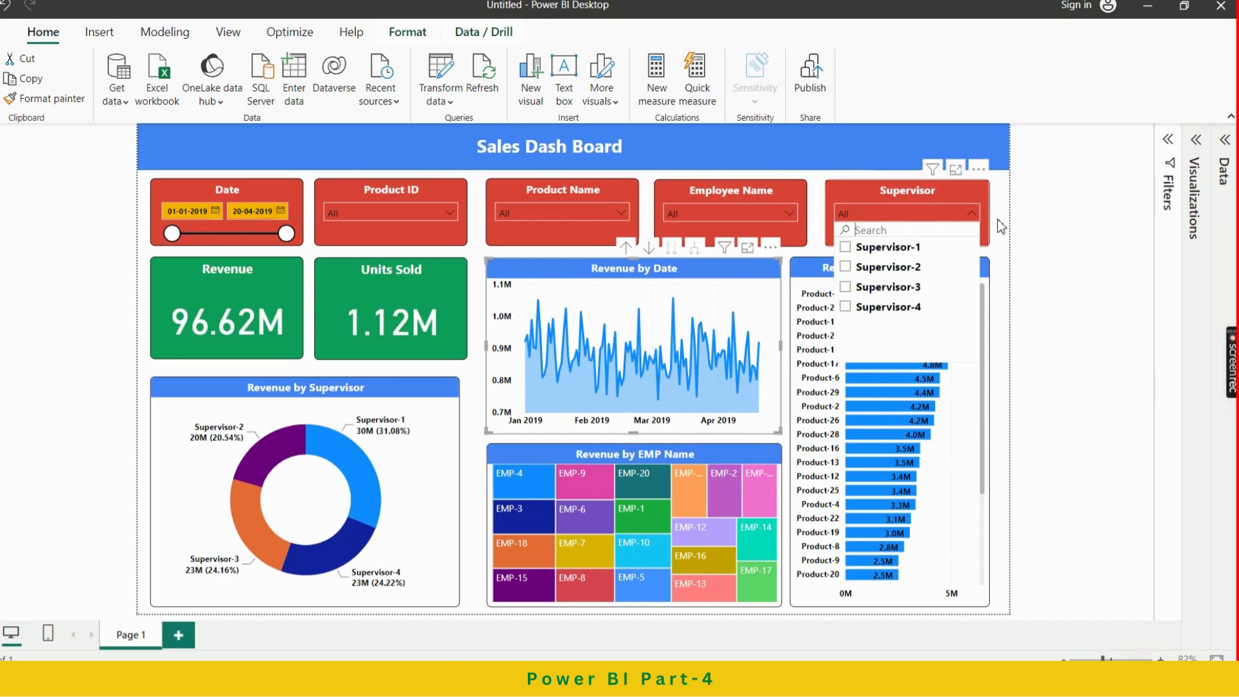
click(1026, 233)
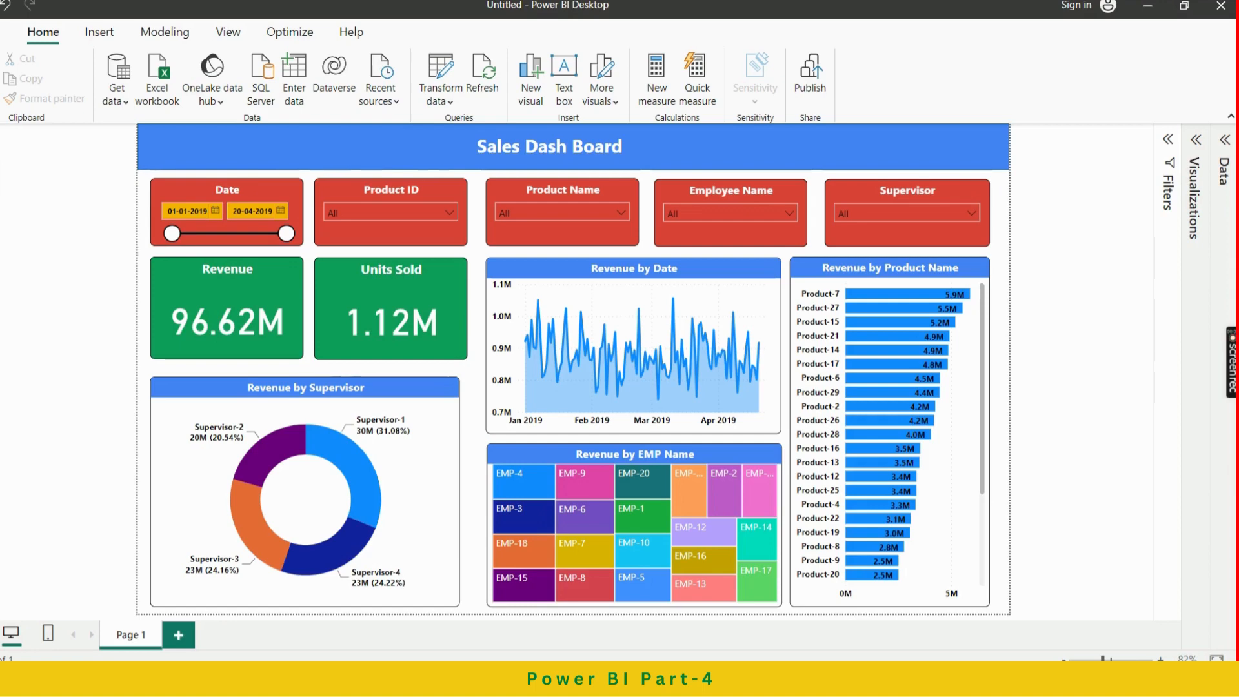
Duplicate Page 1 and rename the copy as Table View
right_click(135, 638)
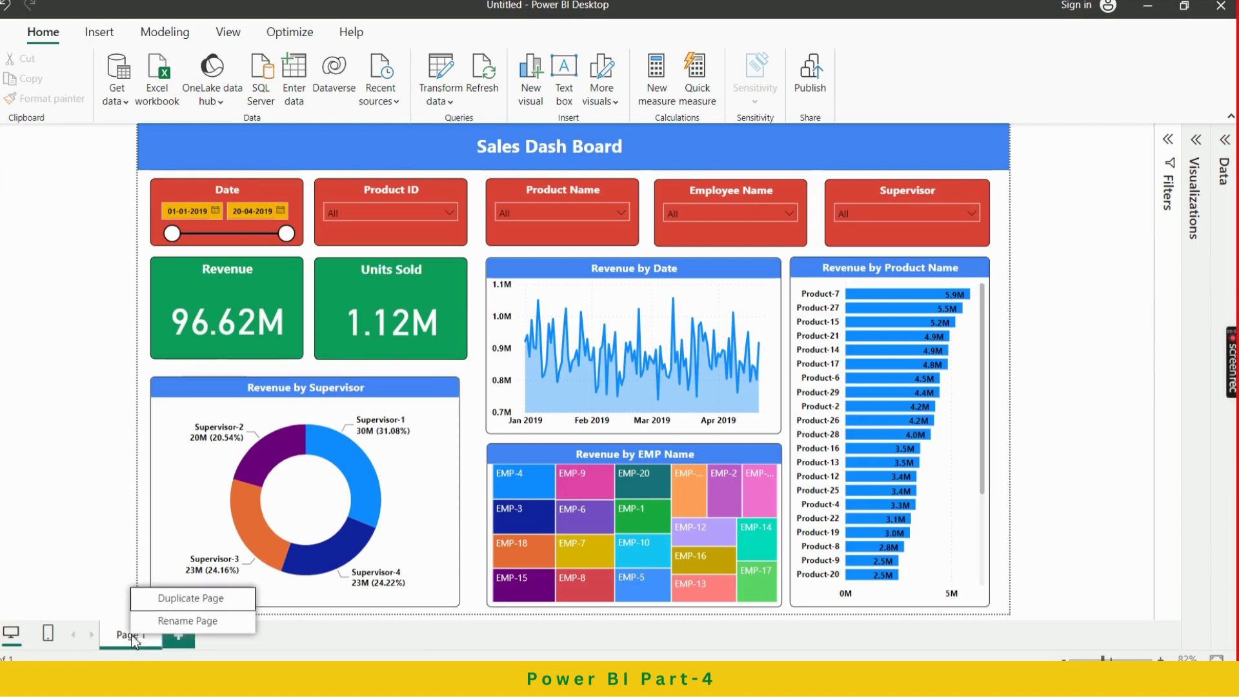
click(202, 601)
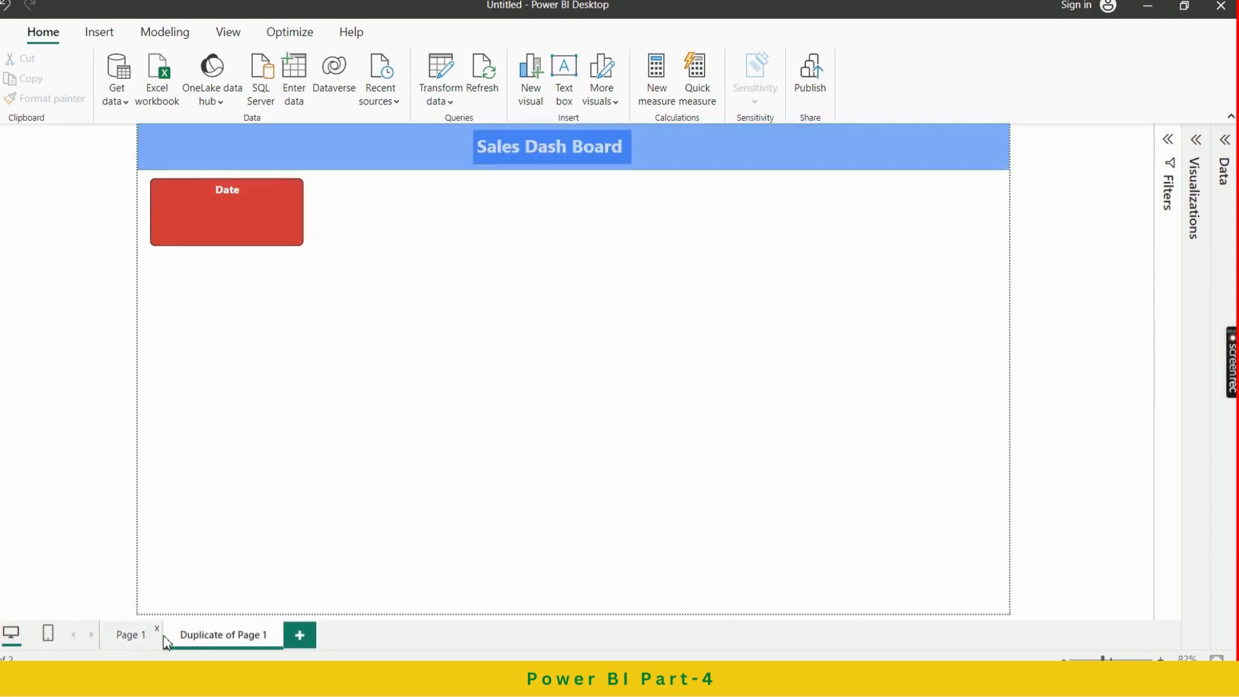
double_click(243, 639)
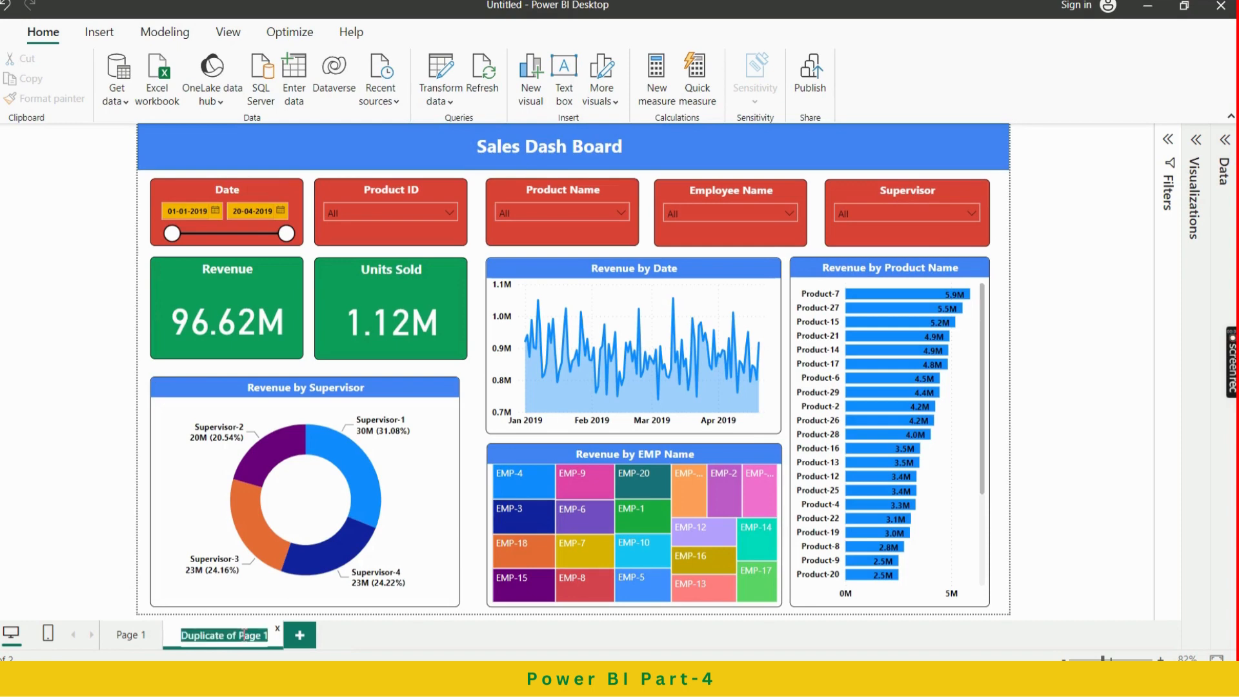
text(Table)
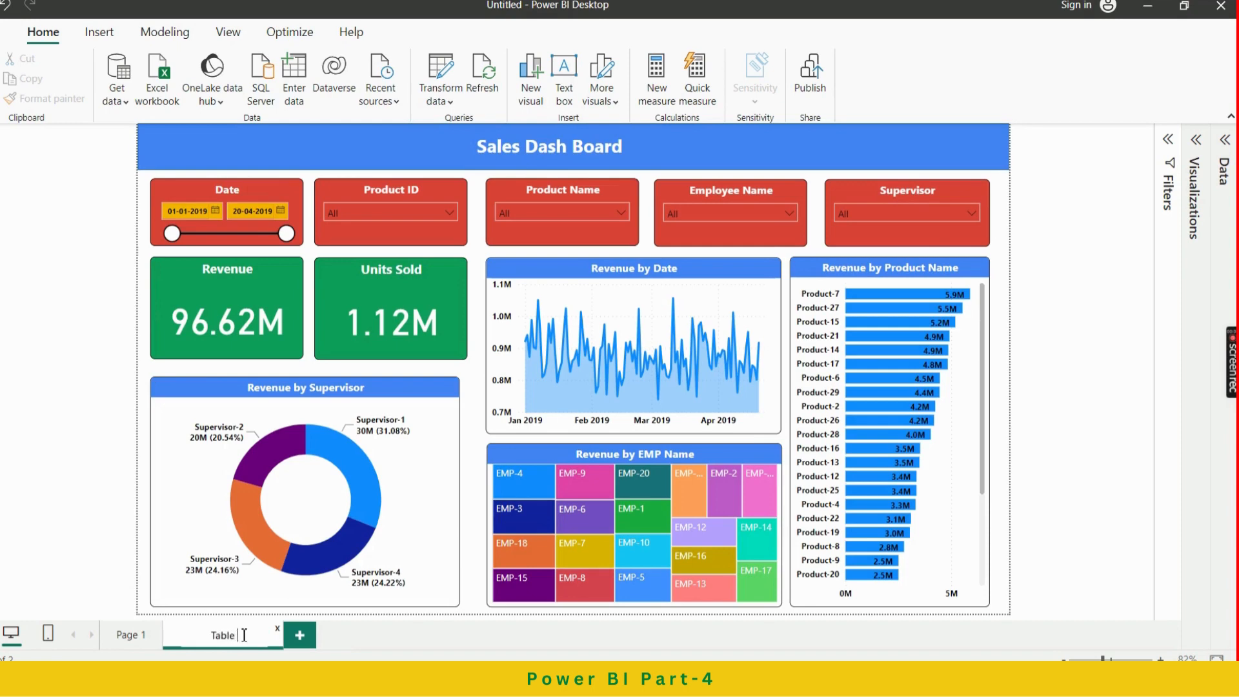
text( View)
click(366, 630)
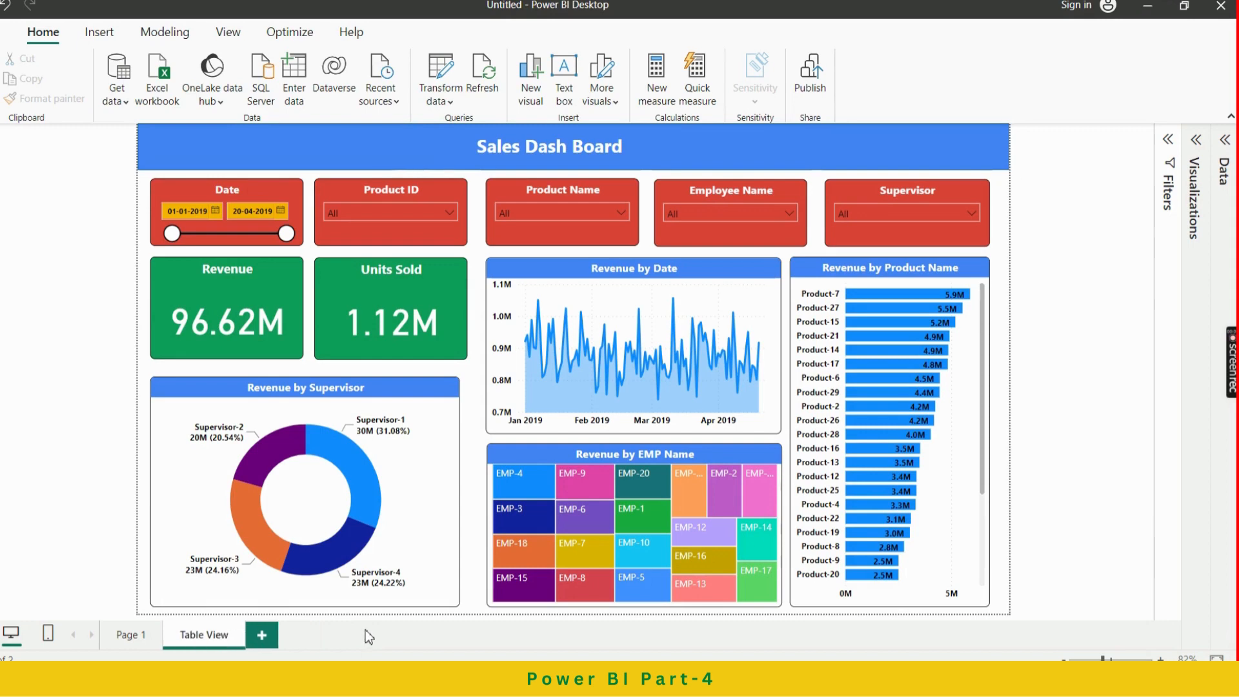
Delete the Revenue and Units Sold cards from the Table View page
click(279, 284)
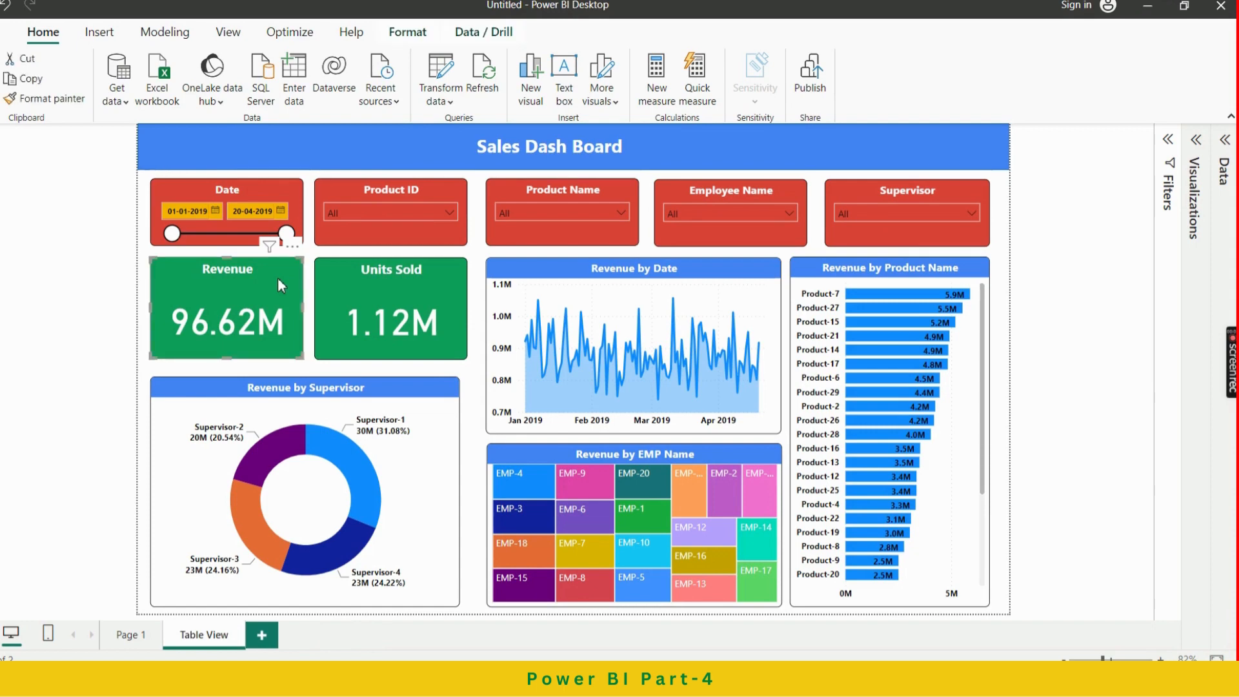
key(Delete)
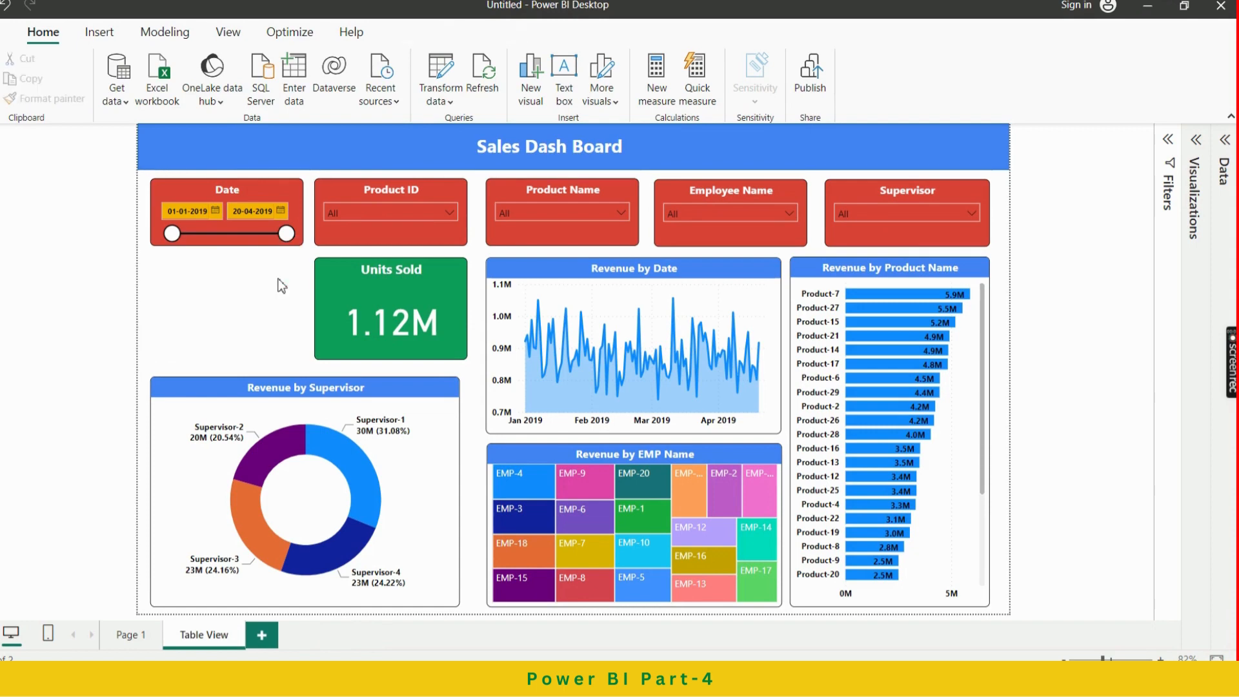
click(420, 288)
key(Delete)
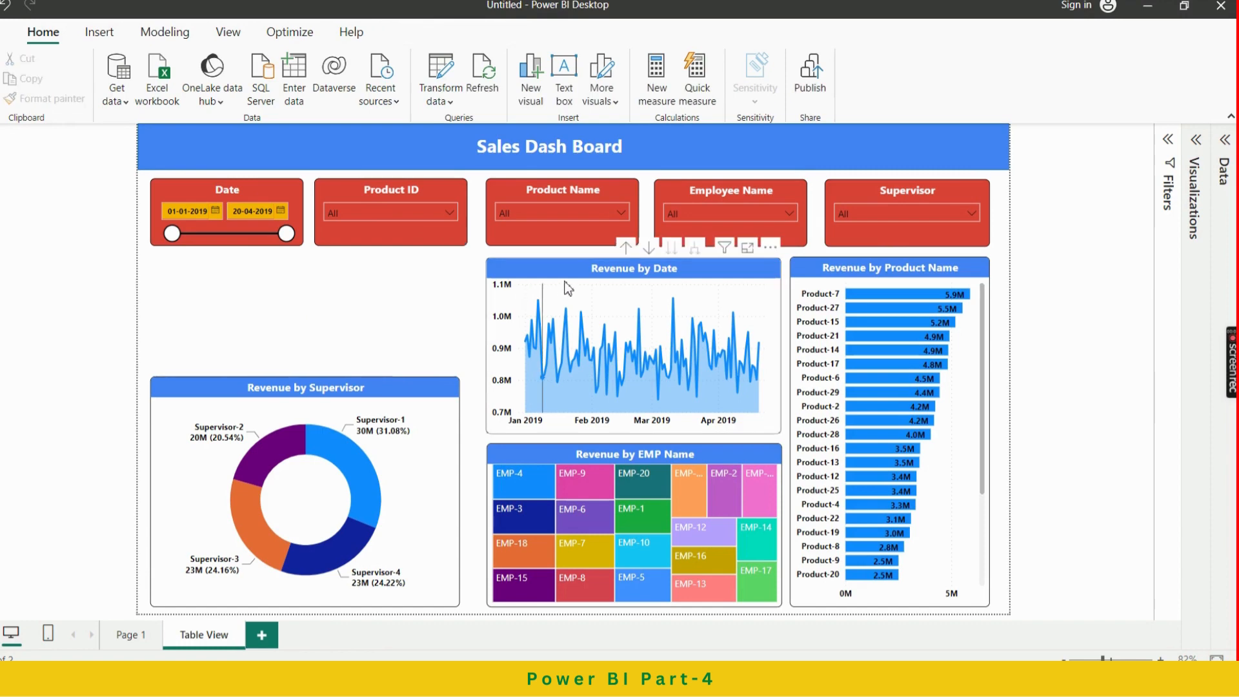
Delete the Revenue by Date, Product Name, EMP Name and Supervisor charts from the Table View page, keeping the title and slicers
click(568, 279)
key(Delete)
click(814, 271)
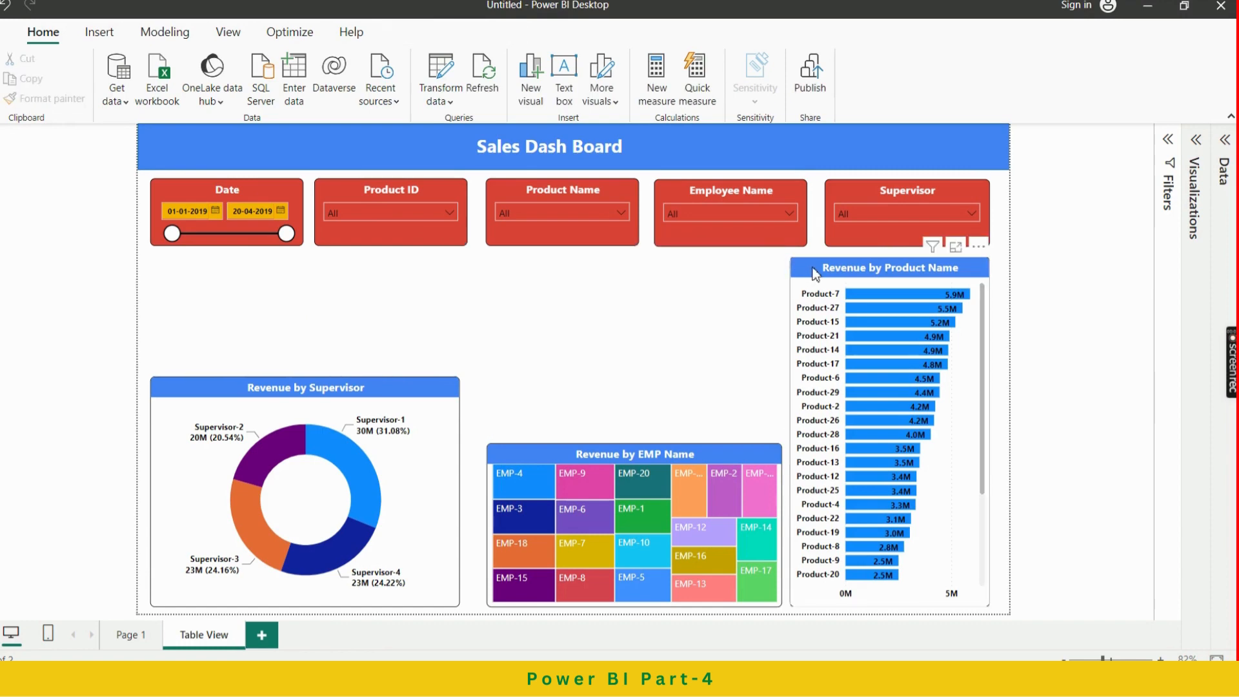
key(Delete)
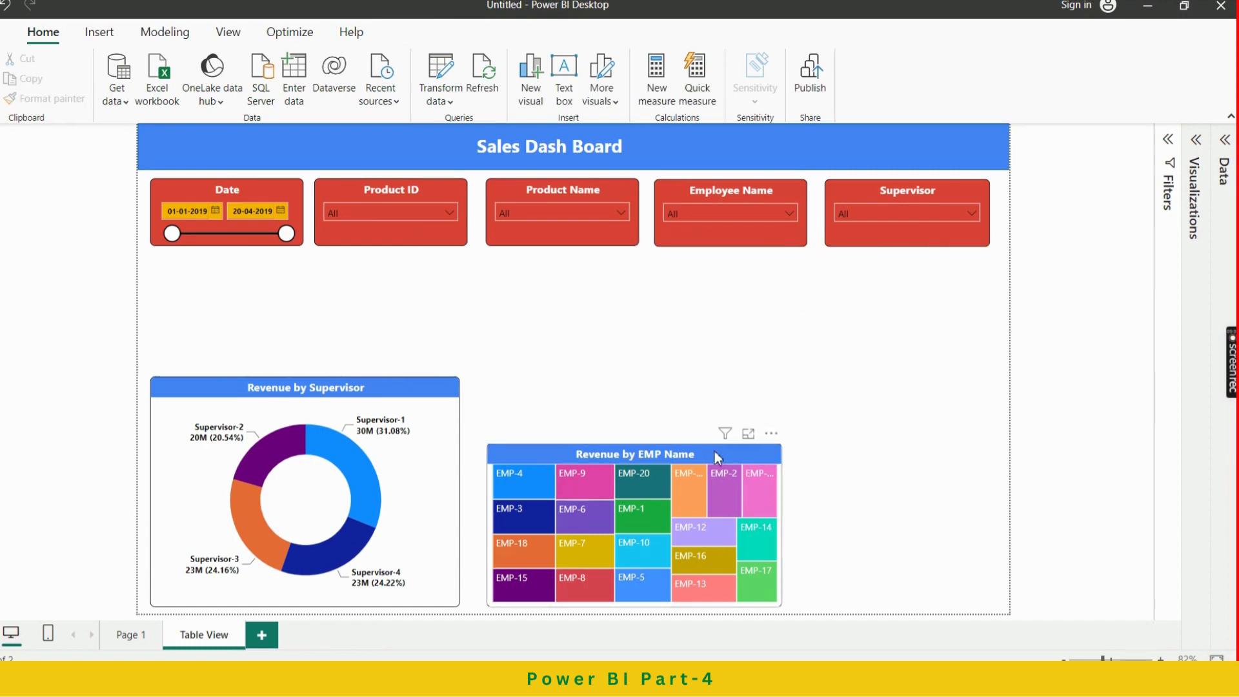
click(719, 457)
key(Delete)
click(425, 388)
key(Delete)
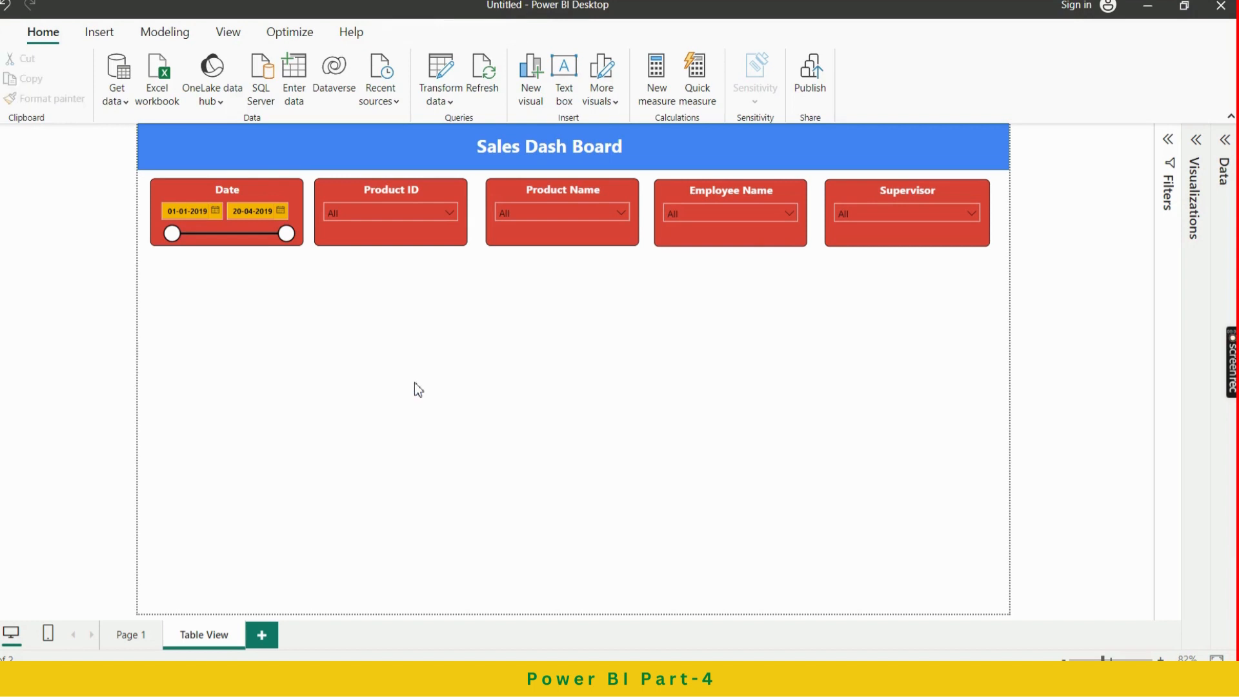
Insert an empty Table visual on the Table View page and position it directly beneath the Date slicer
click(1198, 155)
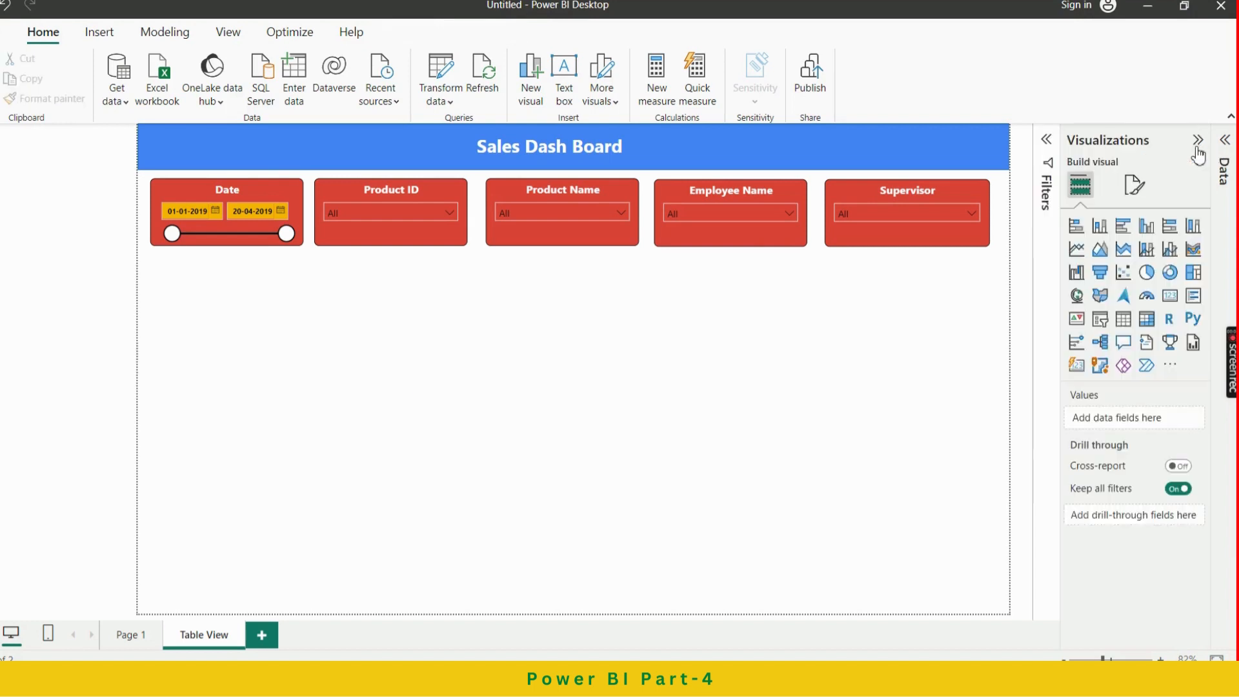
click(1124, 321)
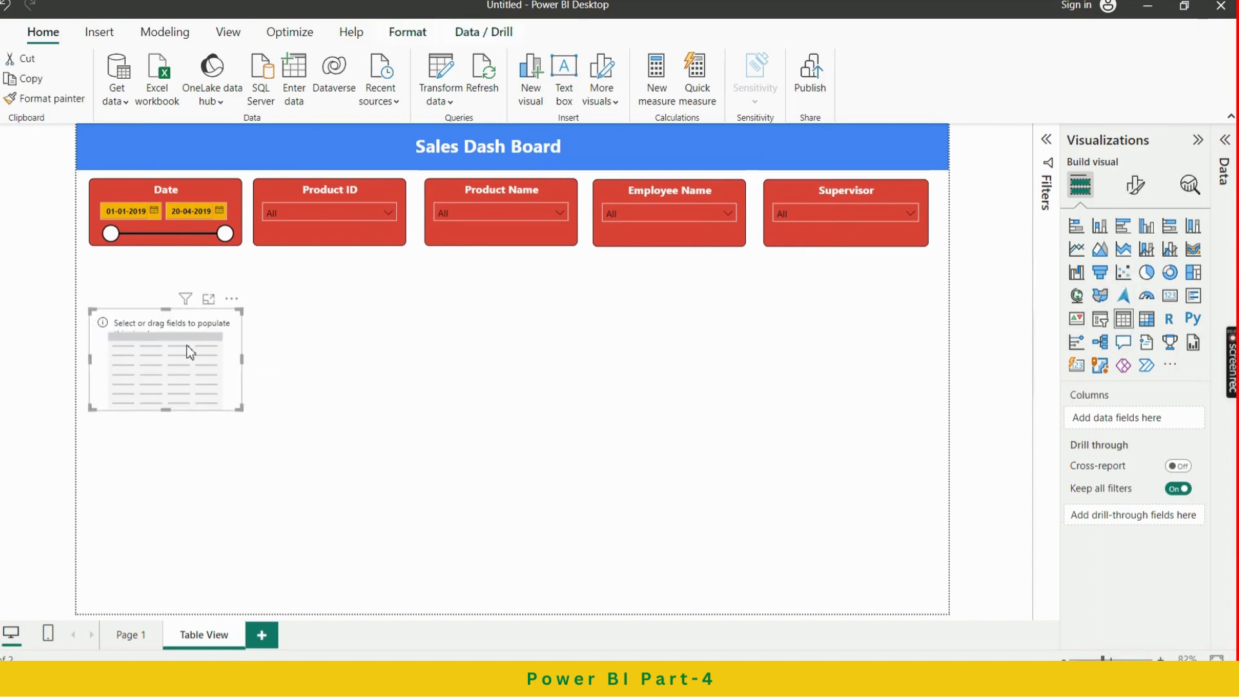
drag(149, 312, 153, 271)
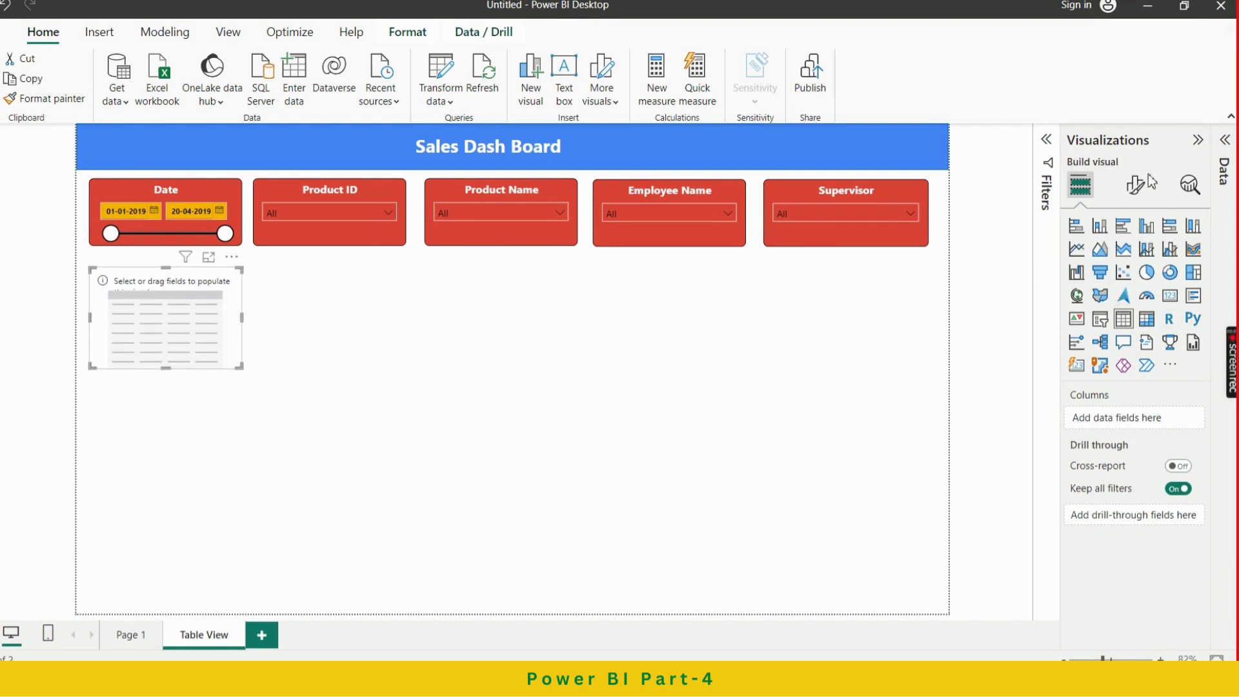
Add the Date field from Sales Data to the table's columns as a plain date instead of the date hierarchy
click(1226, 137)
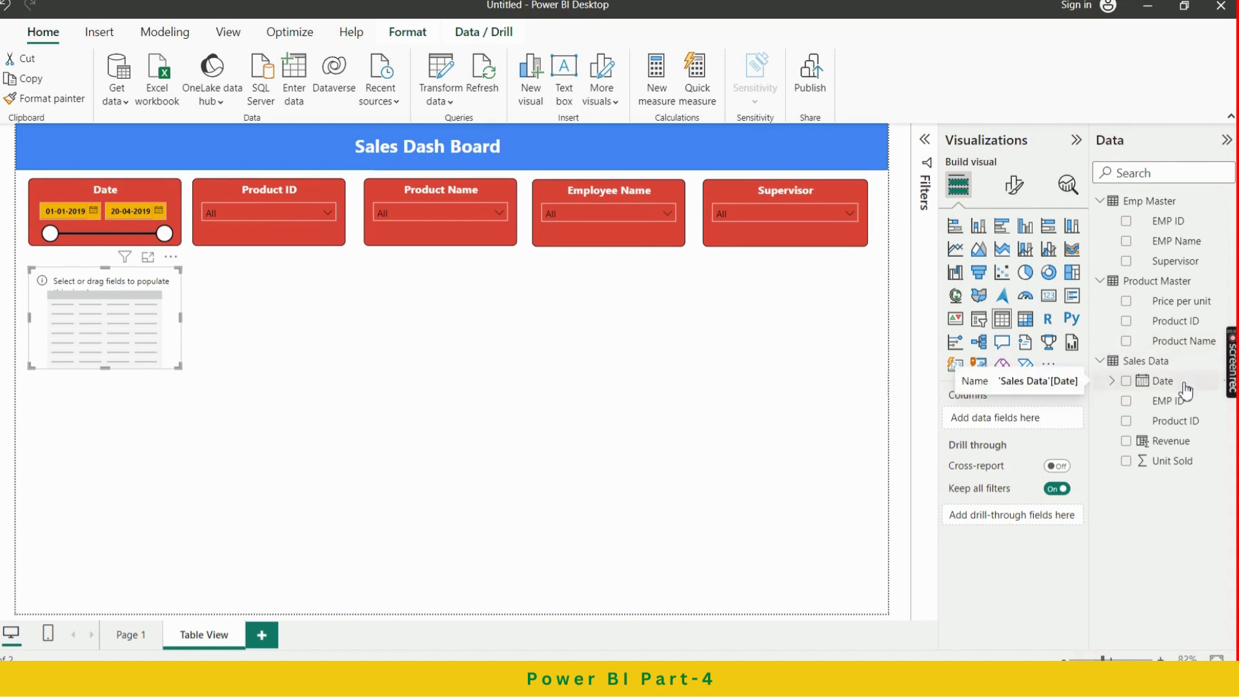
drag(1186, 391, 1039, 425)
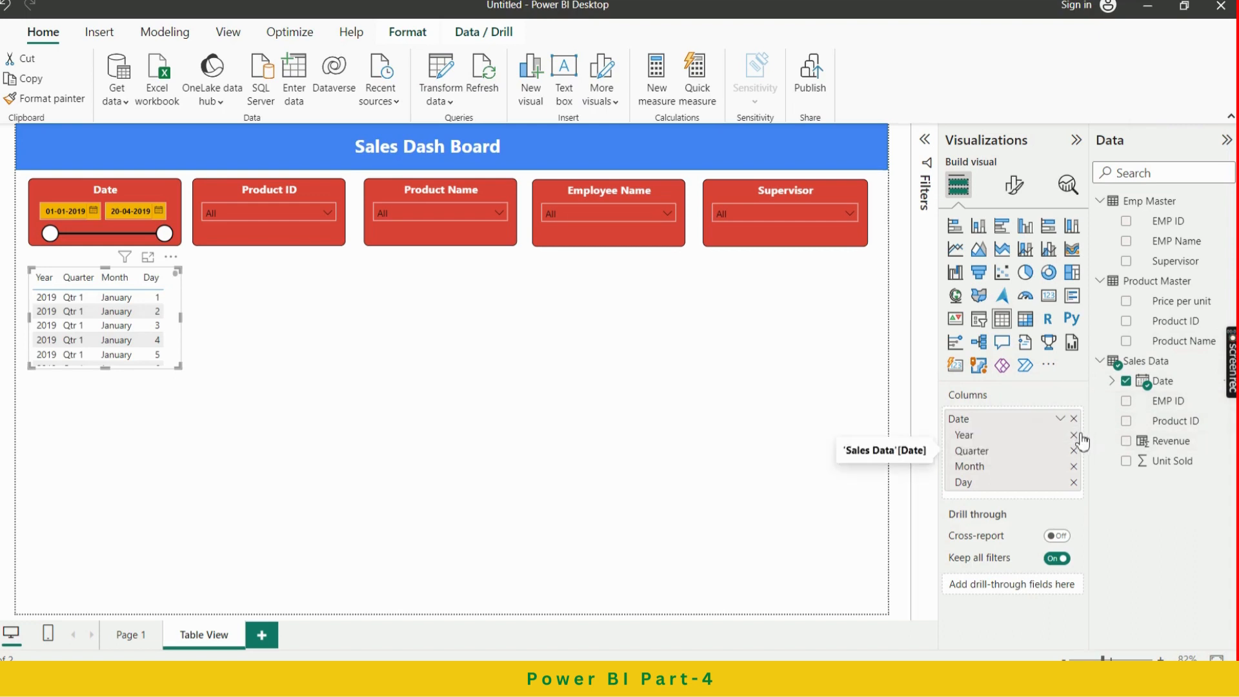
click(1061, 421)
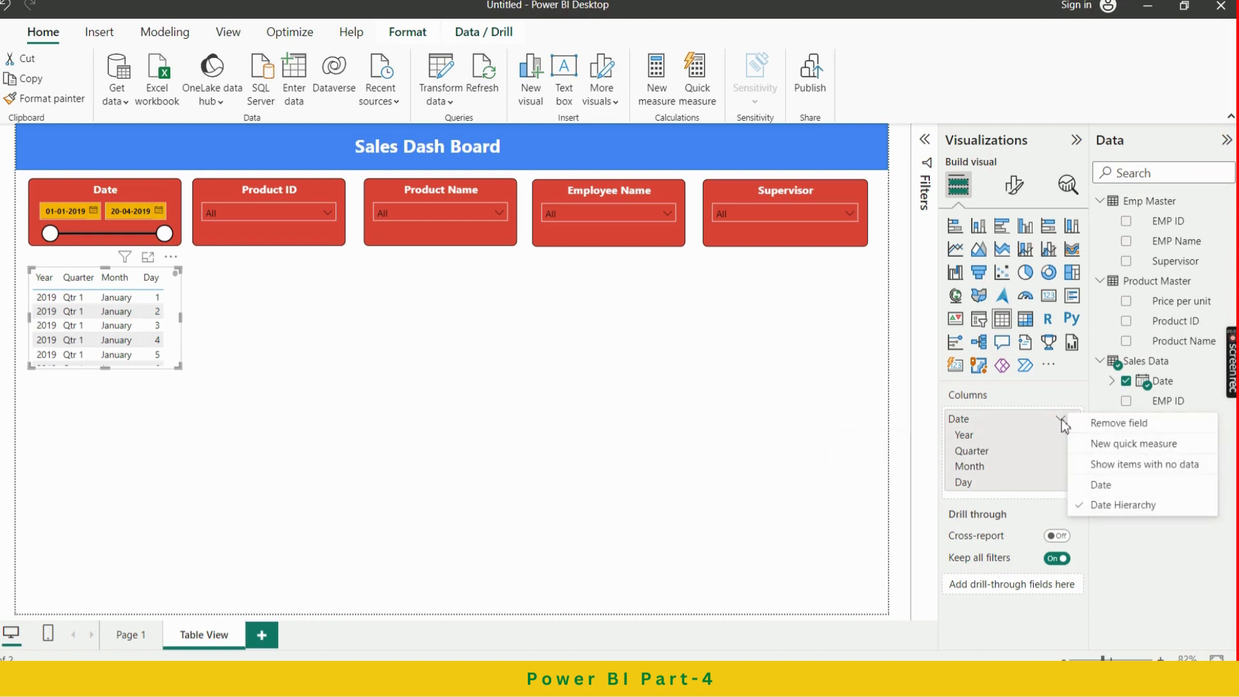
click(1091, 485)
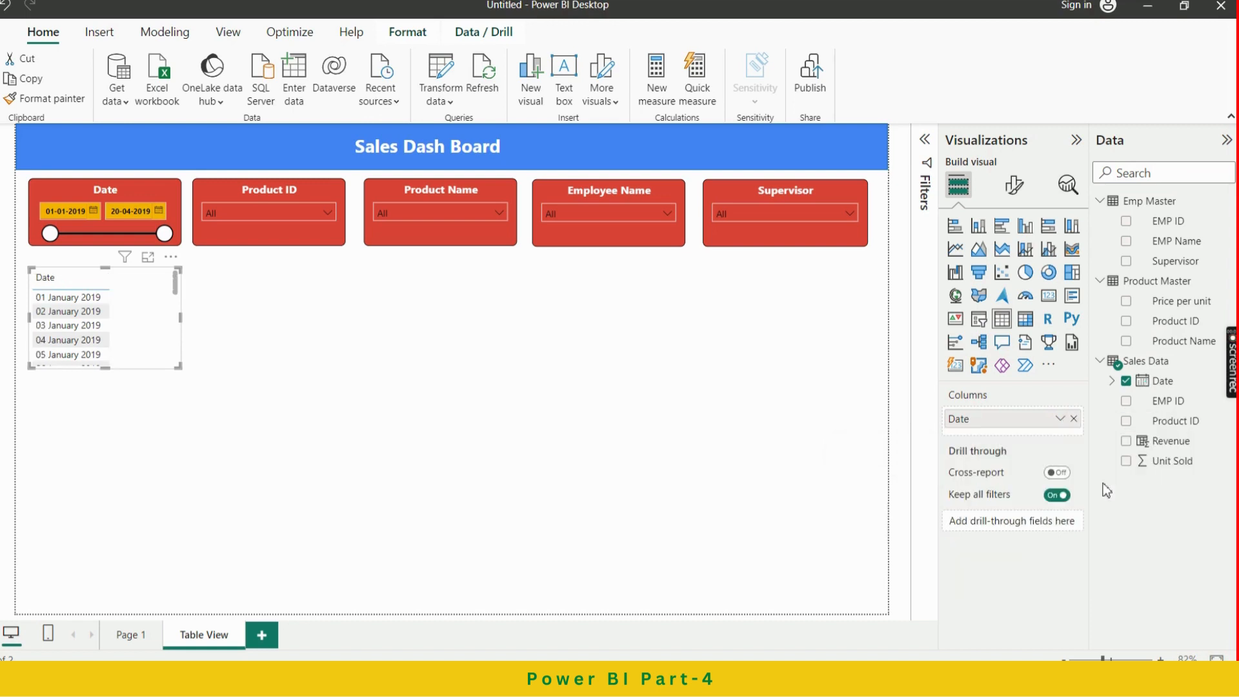
click(1061, 420)
click(1109, 445)
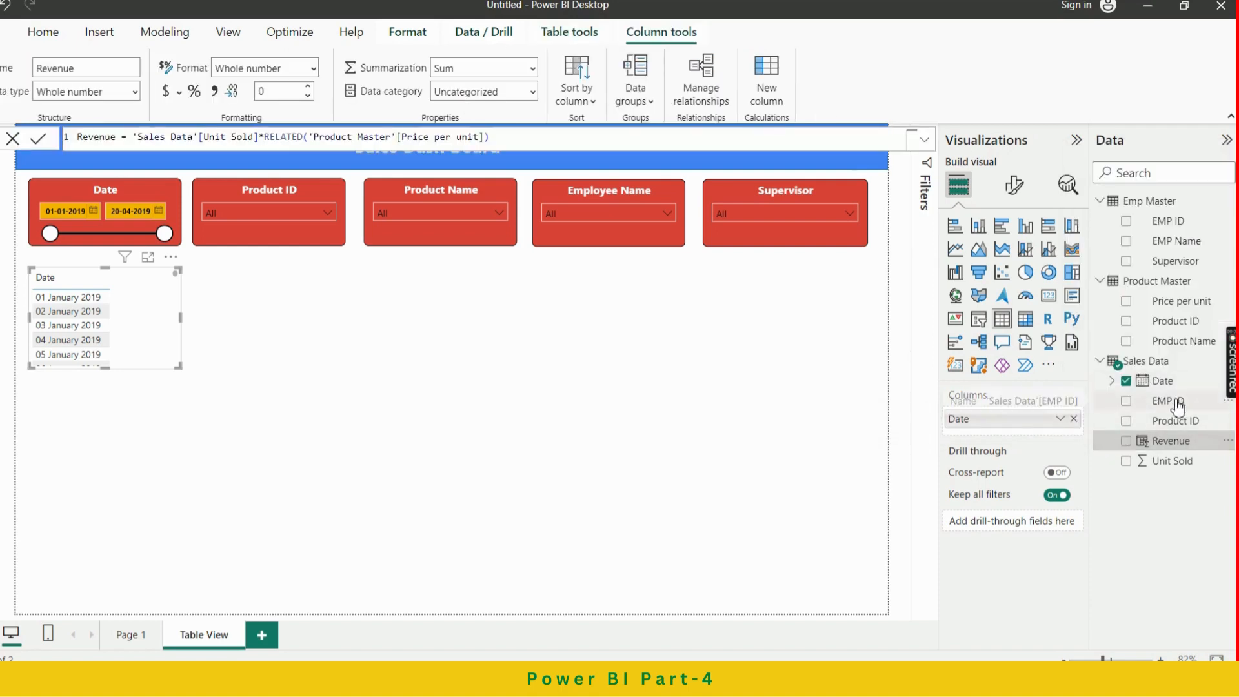
Add EMP ID, Supervisor, Product ID, Unit Sold and Revenue to the table's columns after Date
drag(1170, 406, 1022, 434)
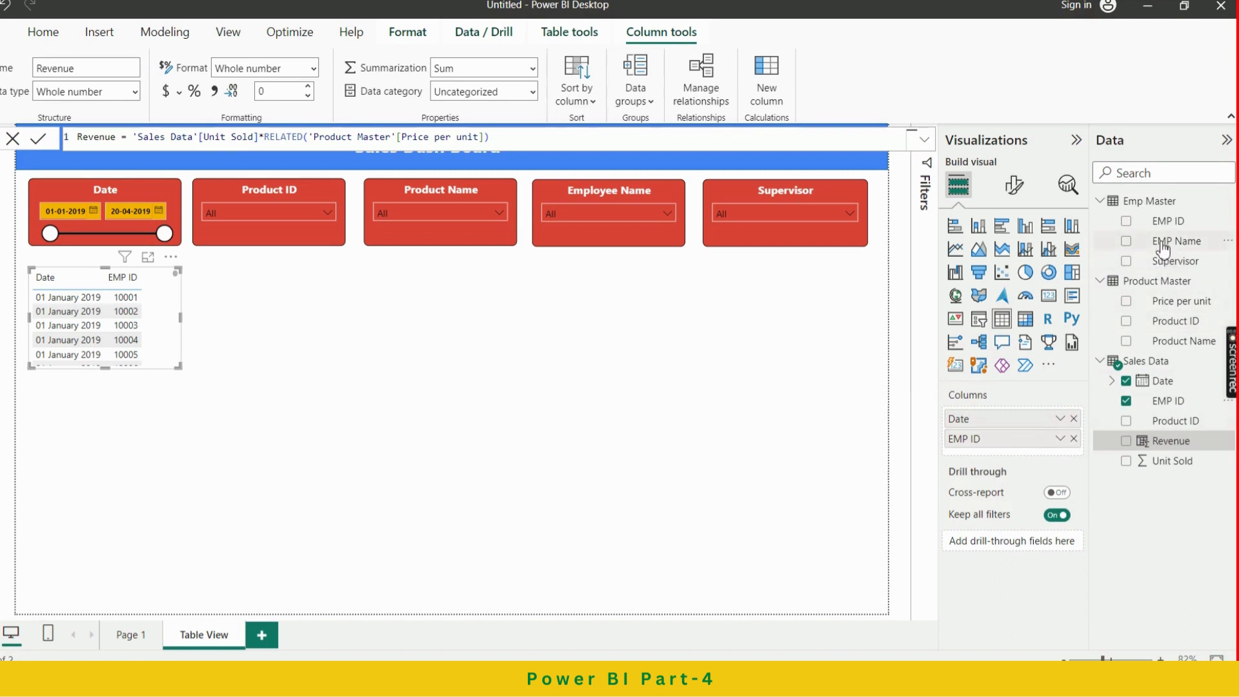
drag(1165, 261, 1026, 460)
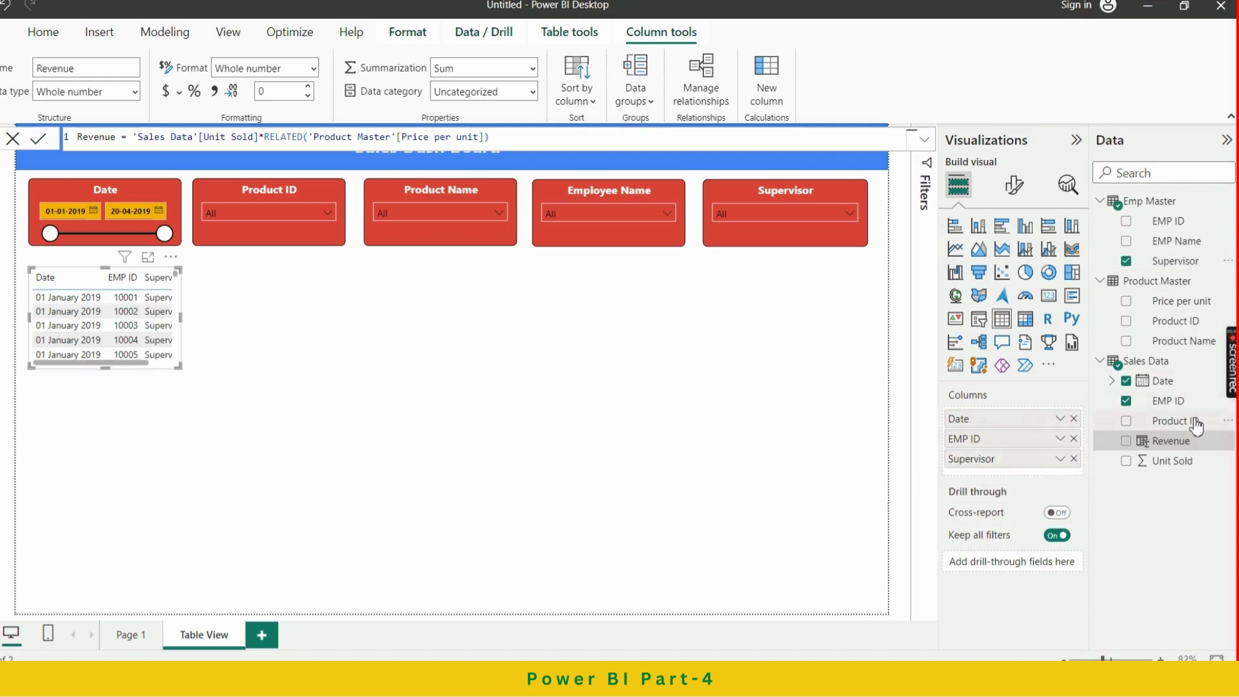
drag(1176, 423, 1037, 468)
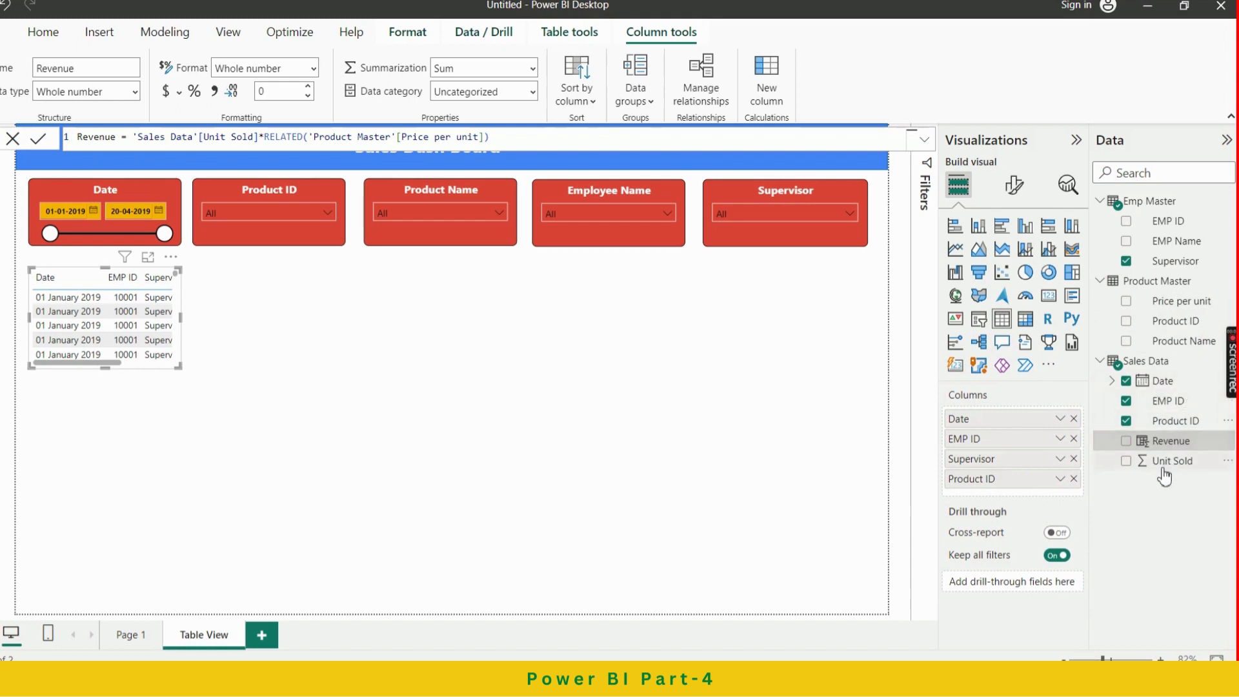
drag(1165, 476, 1041, 498)
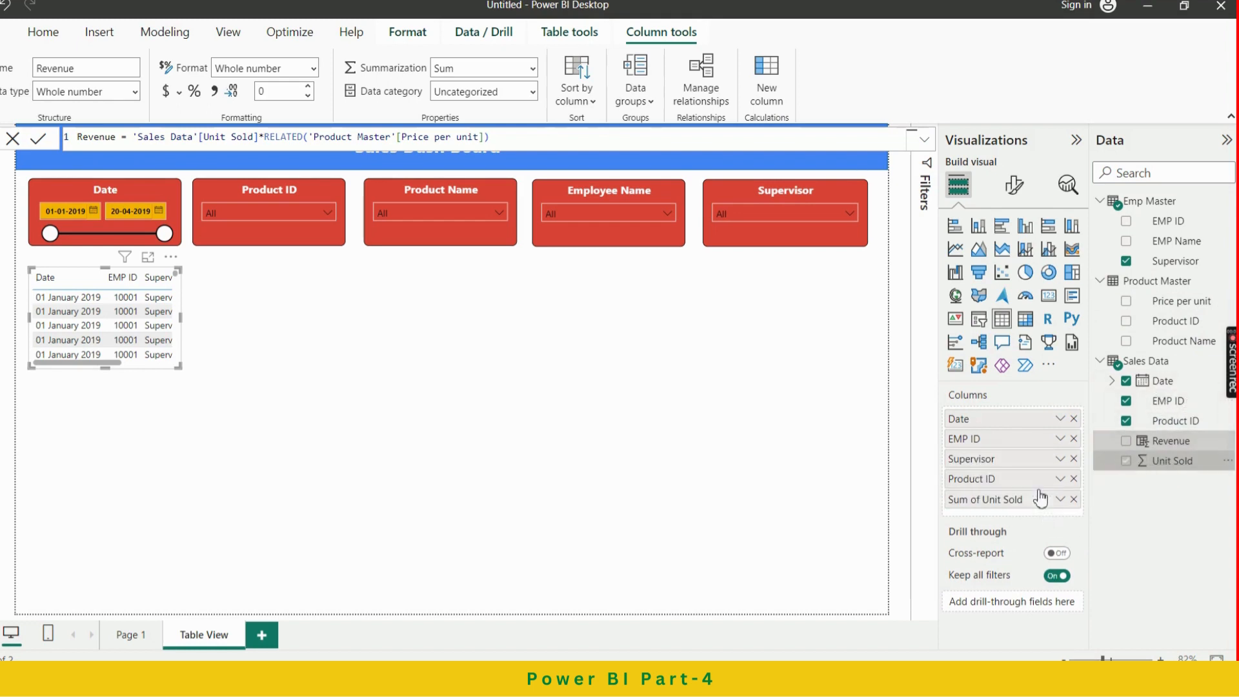
drag(1165, 447, 1047, 507)
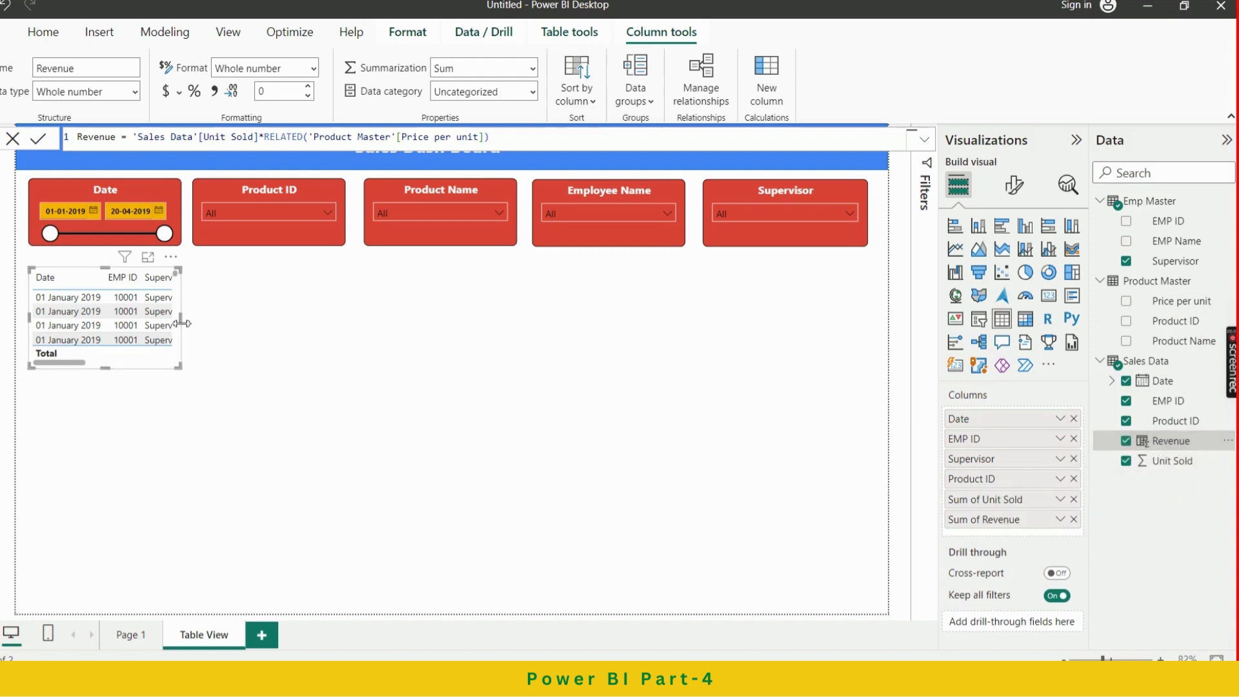
Stretch the table to the full width of the slicer row and widen its columns from Date through Sum of Revenue
drag(183, 321, 865, 377)
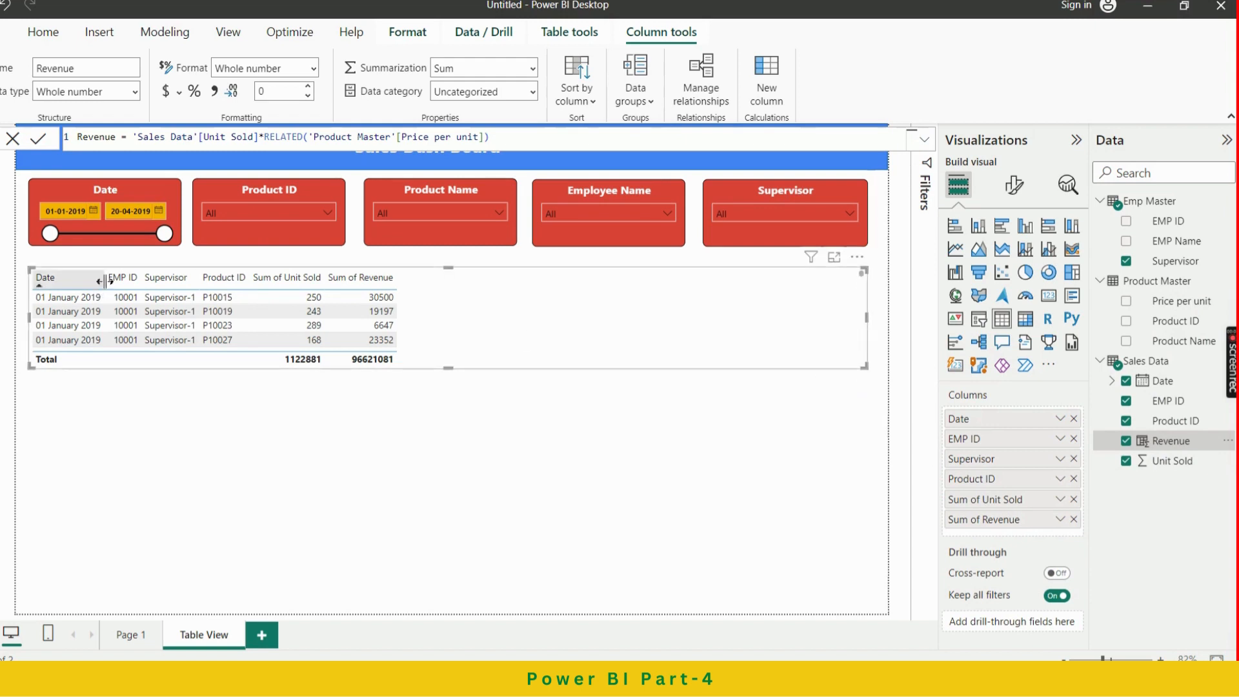
drag(106, 279, 156, 279)
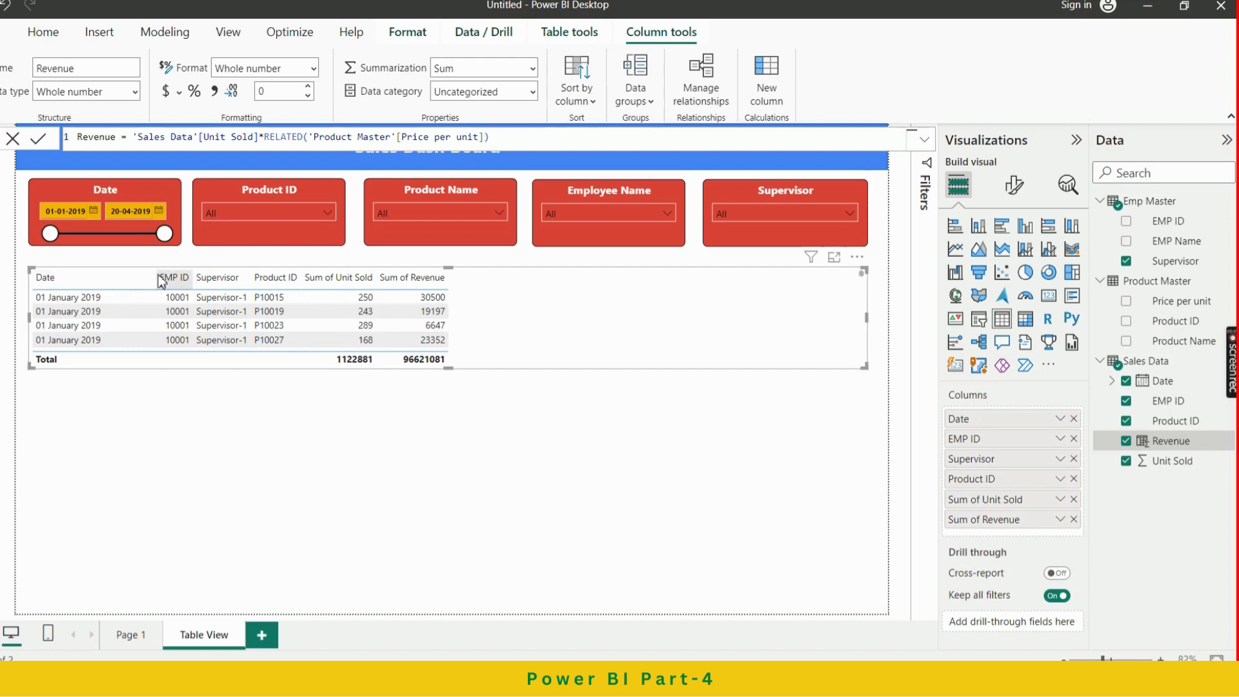
drag(156, 280, 122, 279)
click(155, 278)
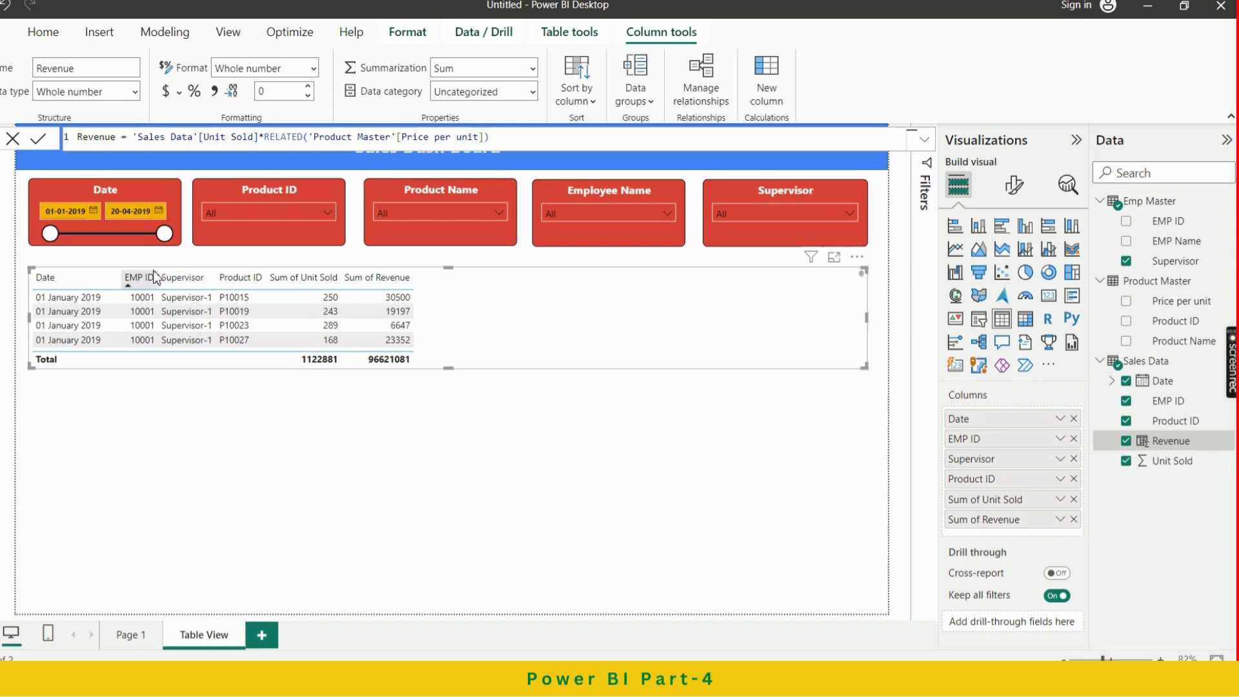
mouse_move(159, 274)
mouse_down()
mouse_move(194, 278)
mouse_move(178, 279)
mouse_up()
click(223, 283)
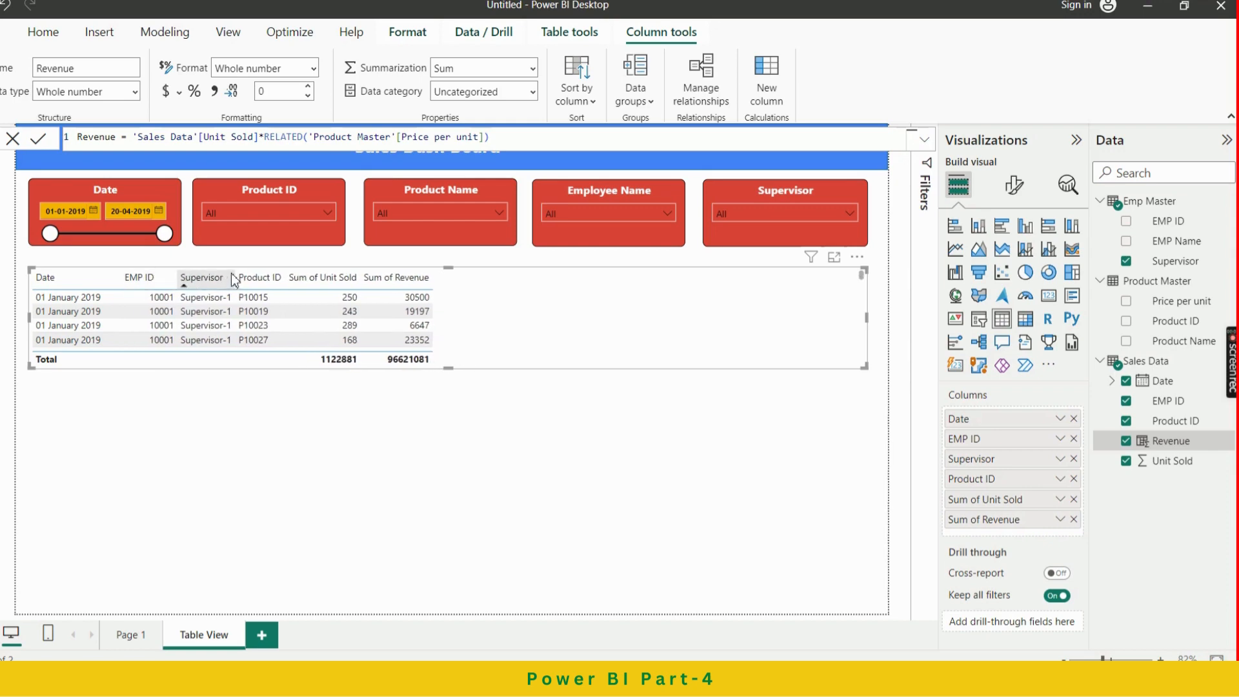
drag(235, 273, 266, 275)
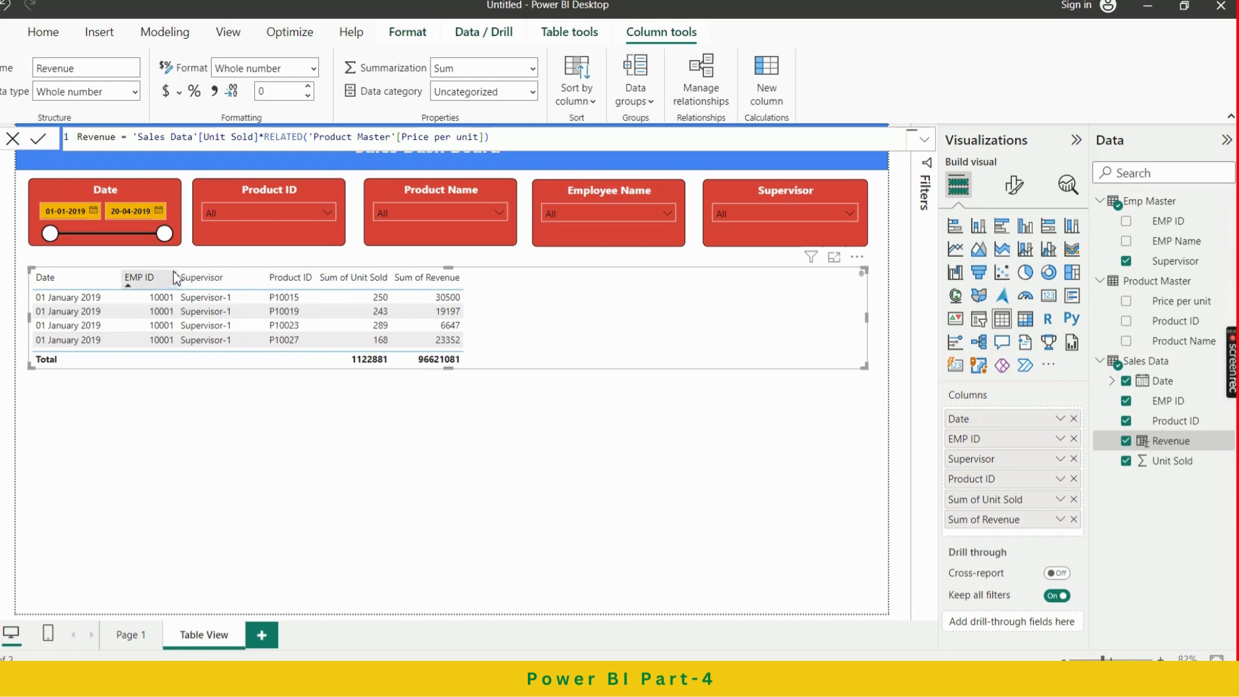
click(312, 280)
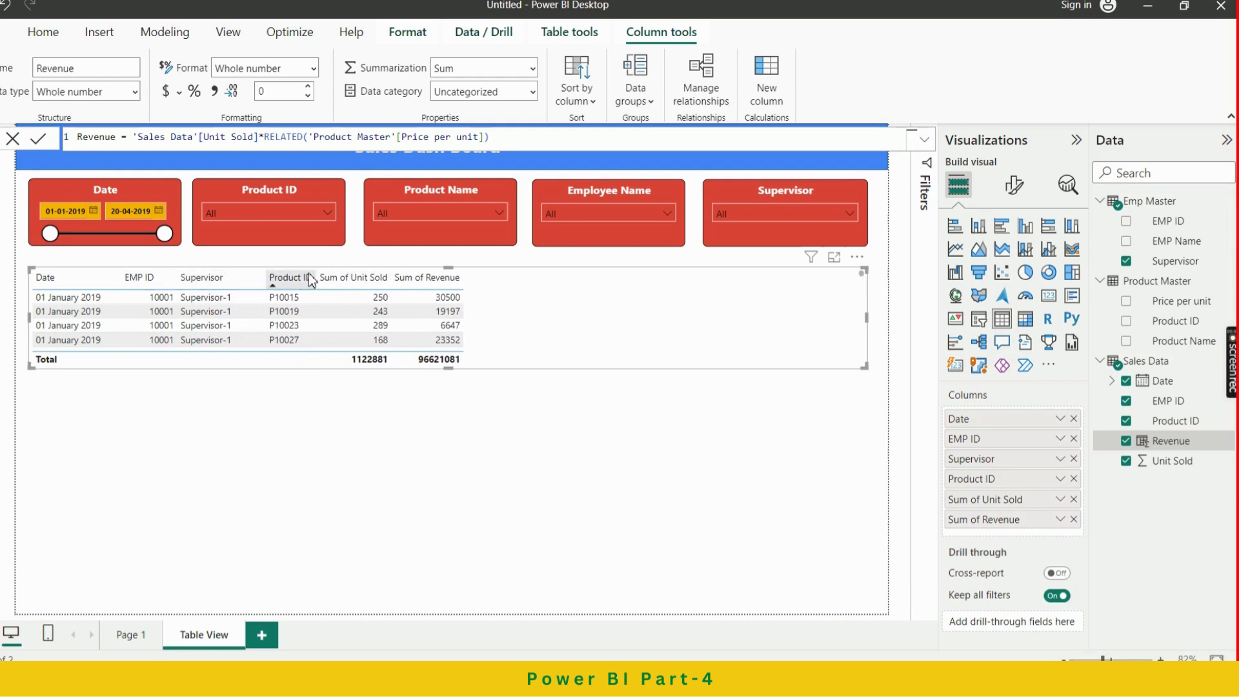
drag(317, 272, 516, 274)
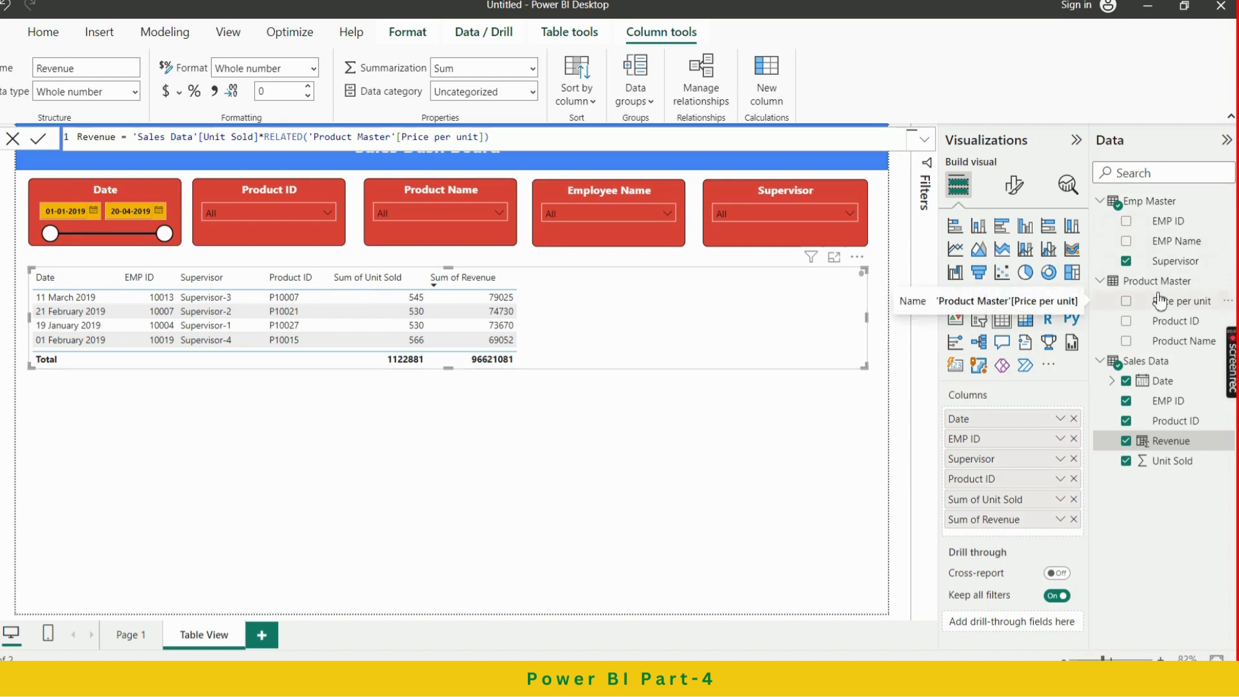
Add Price per unit before Sum of Revenue, EMP Name after EMP ID, and Product Name after Product ID in the table
drag(1159, 303, 1048, 510)
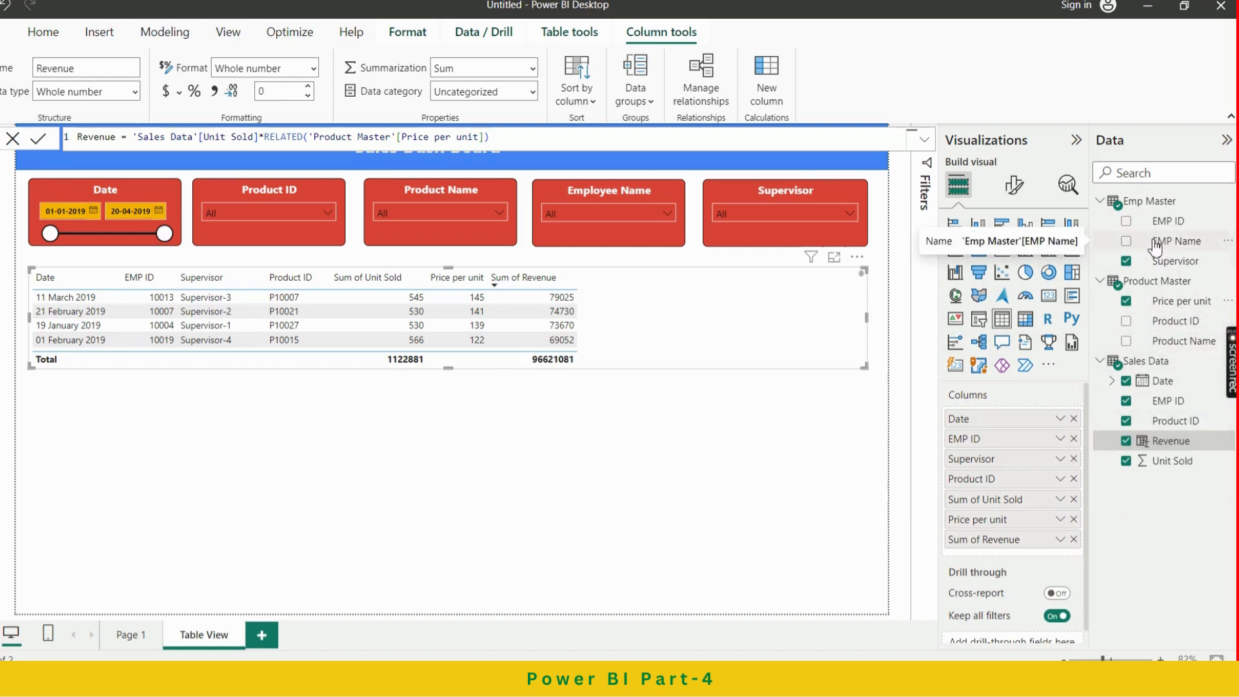
drag(1155, 240, 1040, 449)
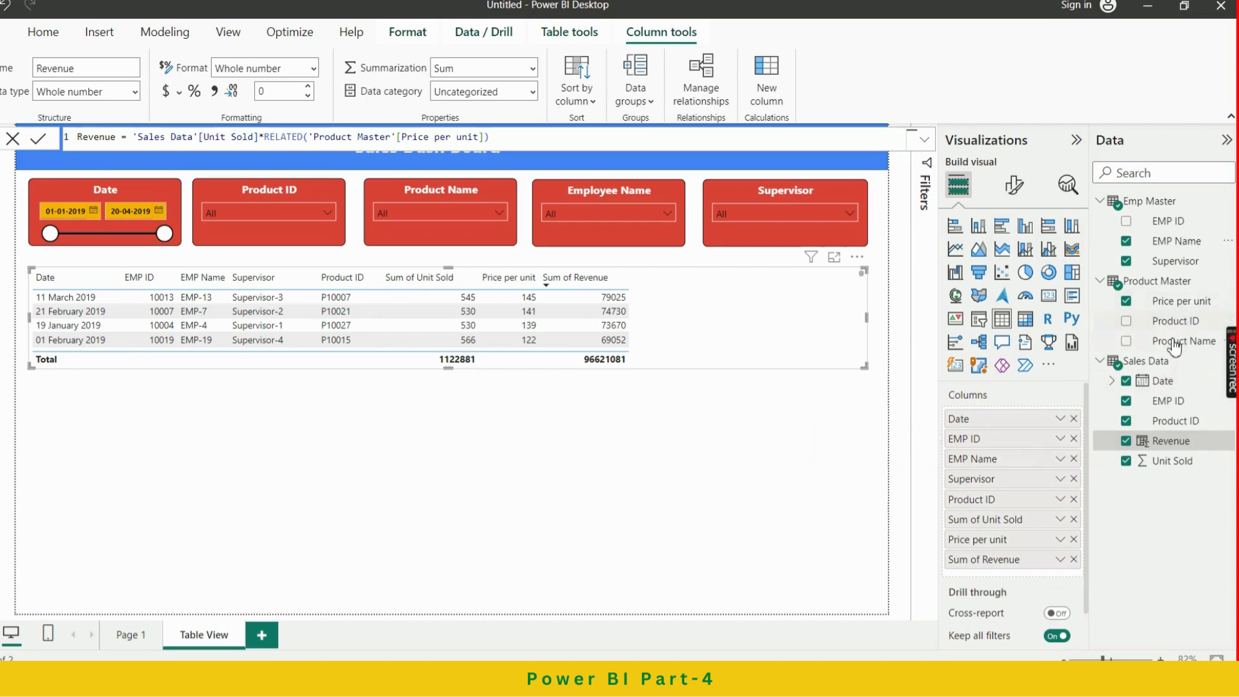
drag(1175, 348, 1055, 514)
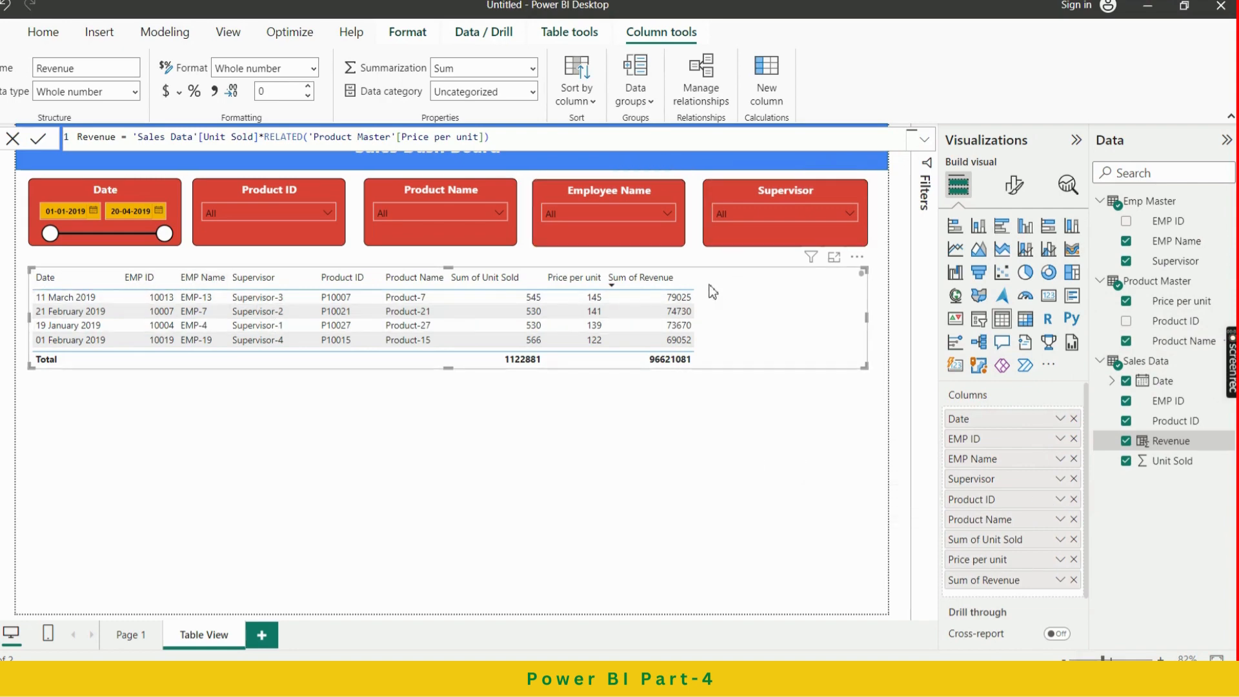
Try wider Sum of Revenue and Price per unit columns, and restore both to their compact widths
drag(693, 284, 861, 290)
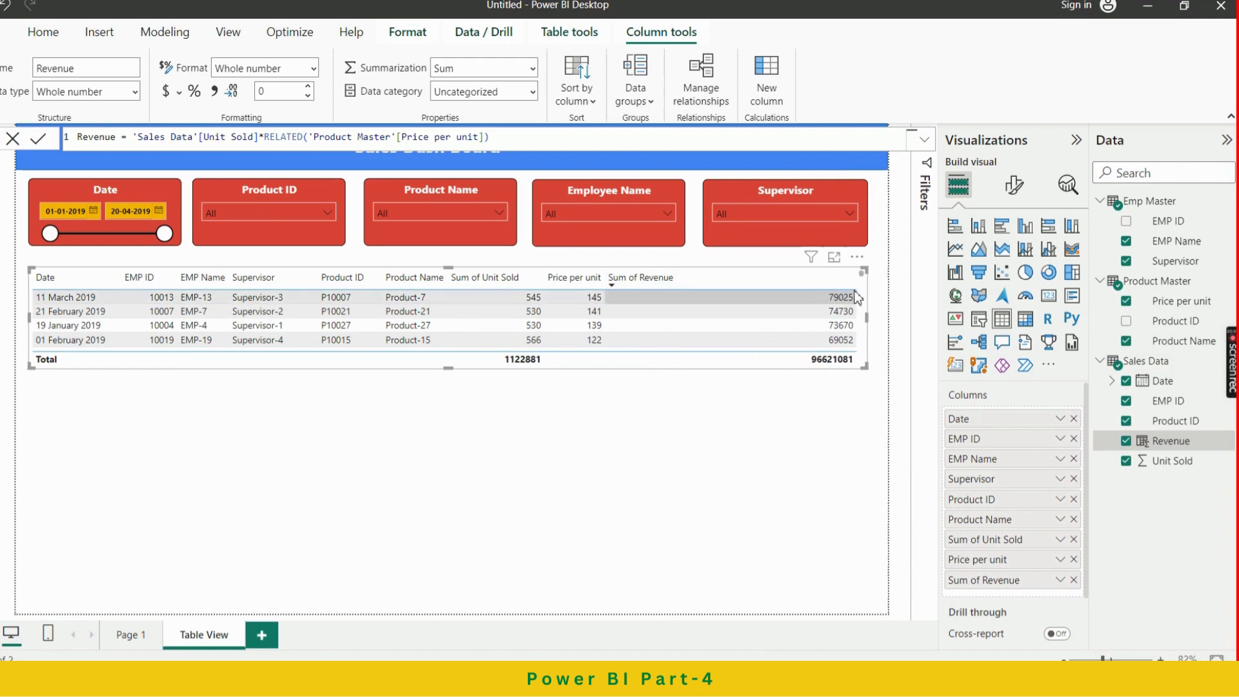
drag(608, 284, 664, 280)
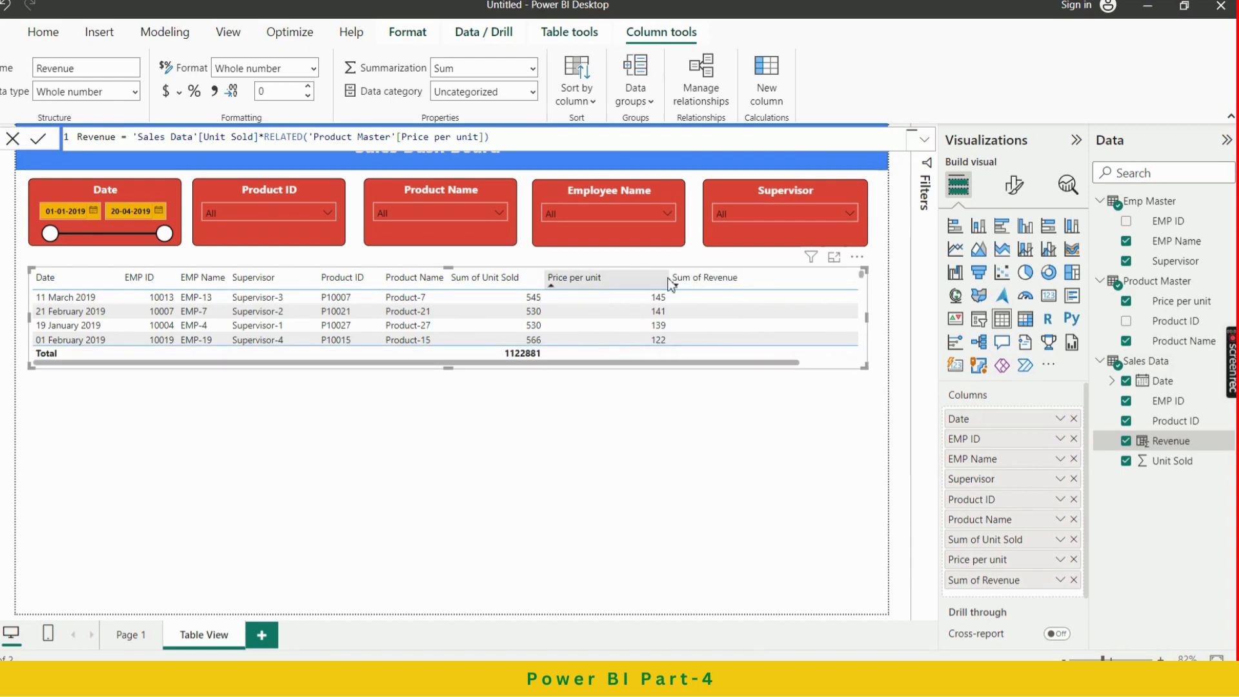
key(ctrl+z)
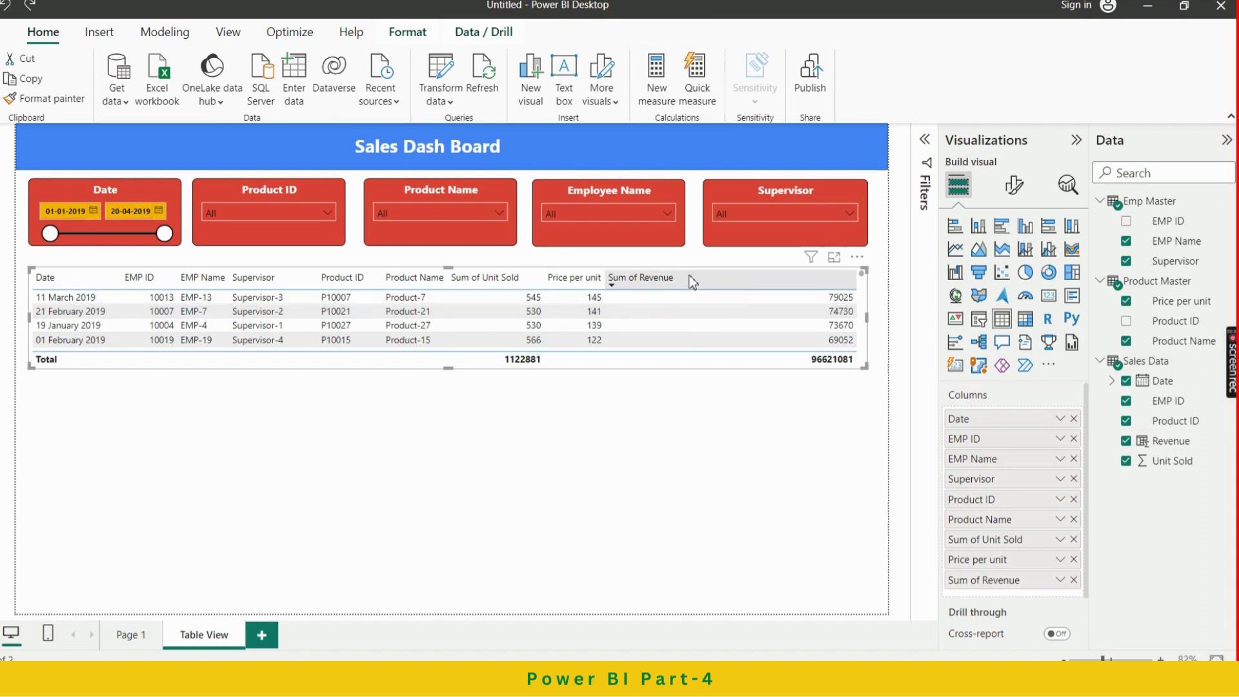
click(848, 282)
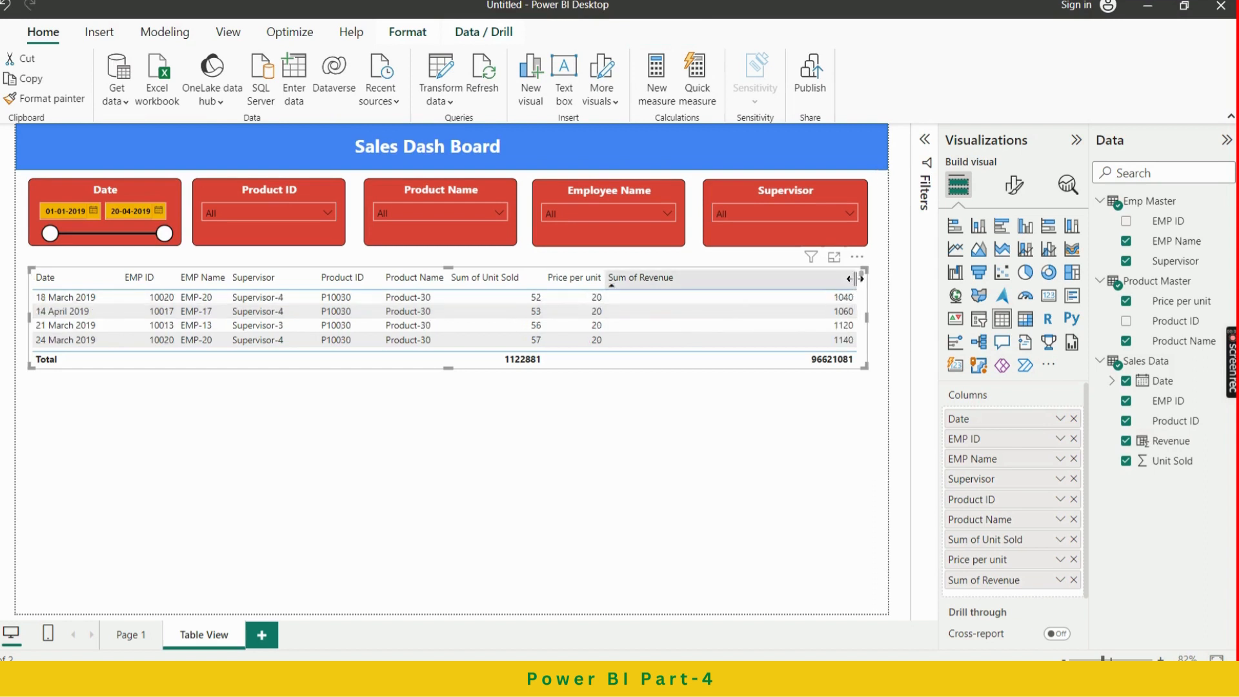
drag(857, 279, 687, 287)
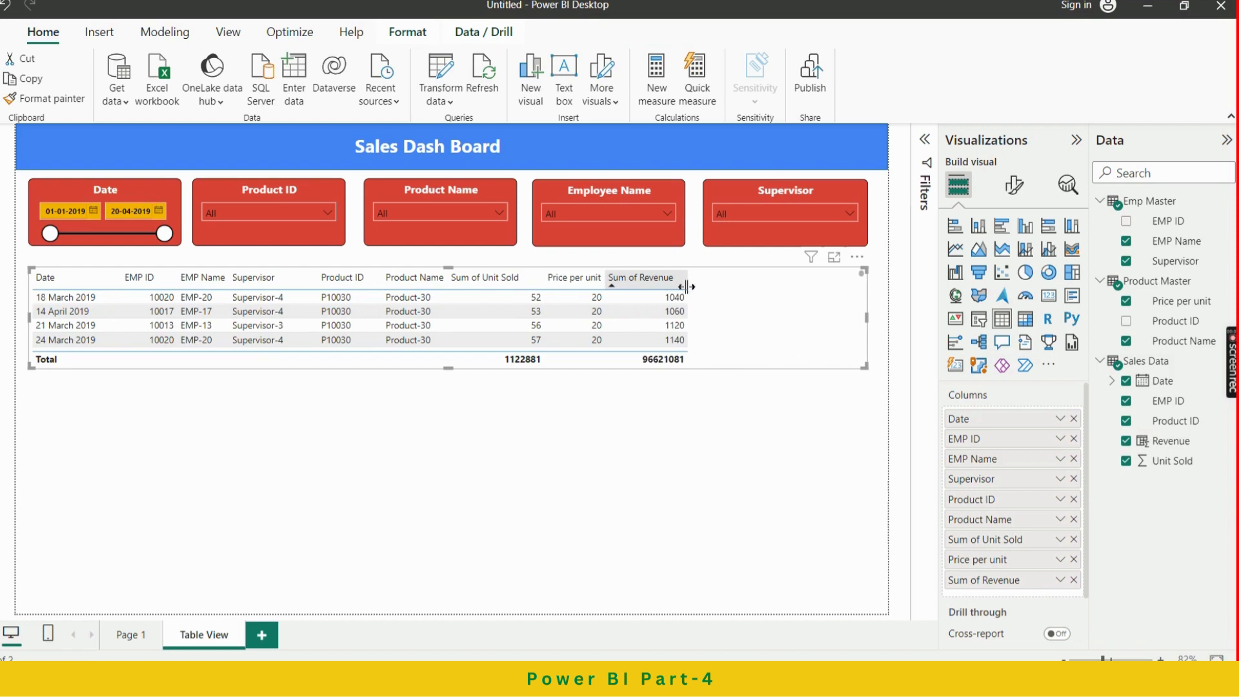
Widen the table's Date, EMP ID, EMP Name, Supervisor and Product ID columns to spread them across the visual
click(123, 276)
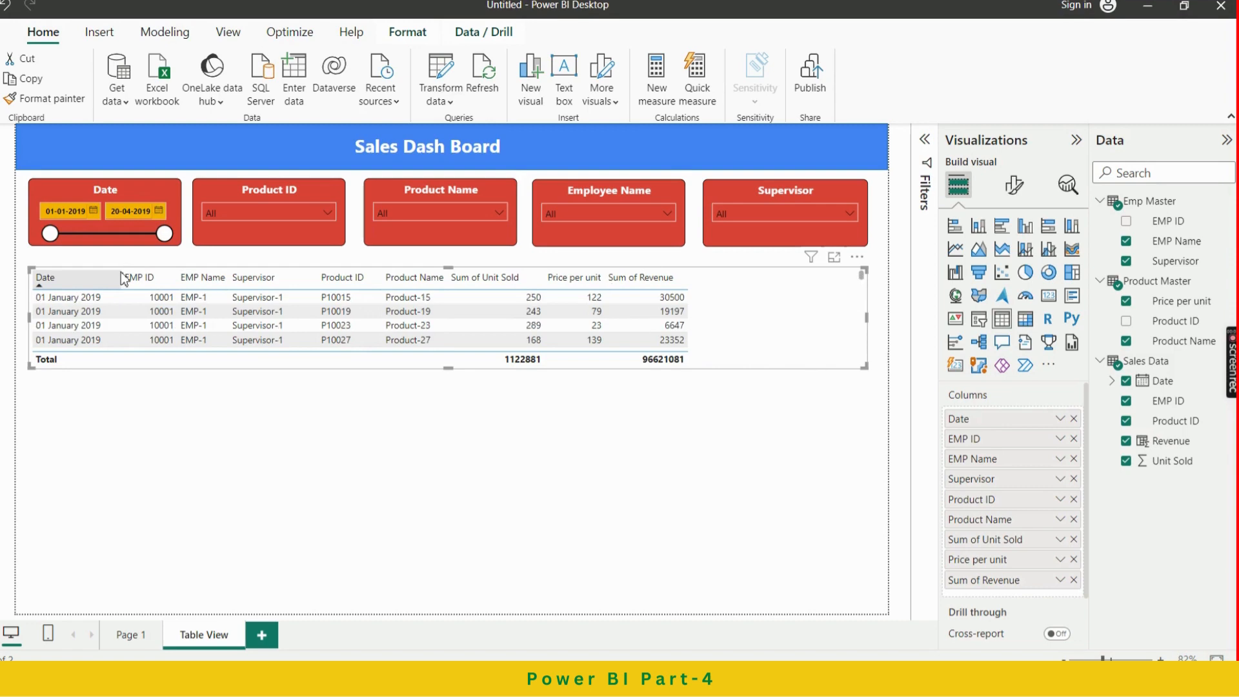
drag(122, 273, 133, 273)
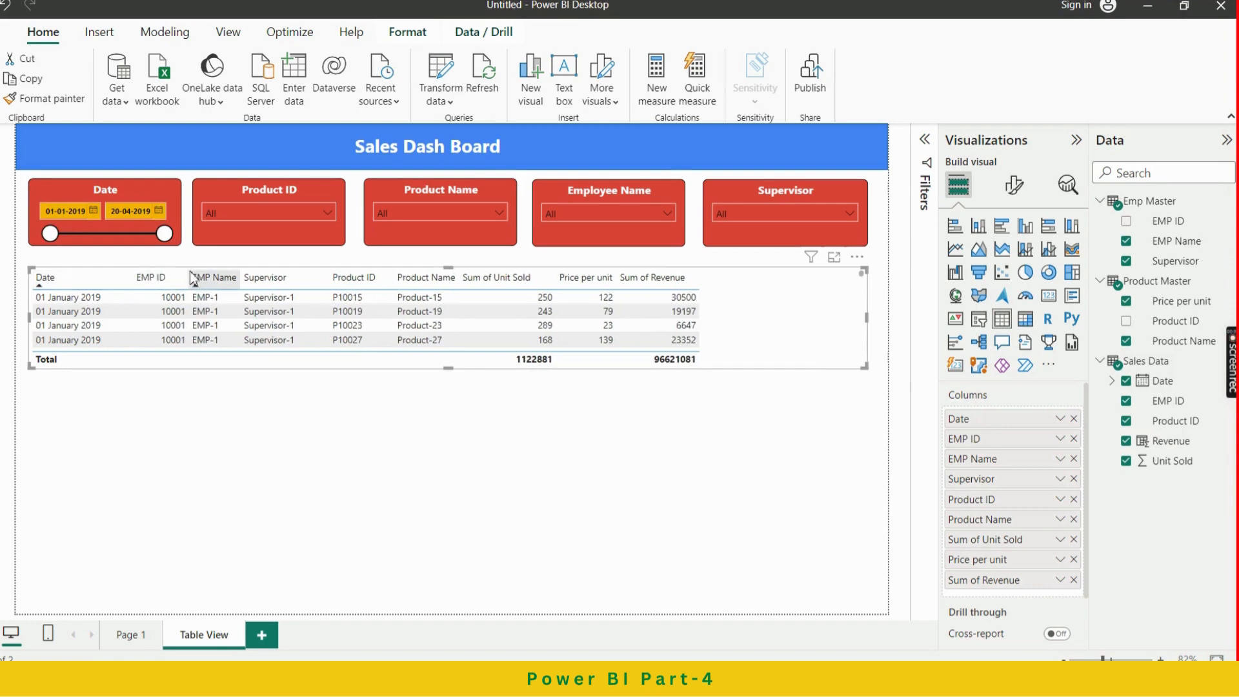
drag(190, 274, 220, 275)
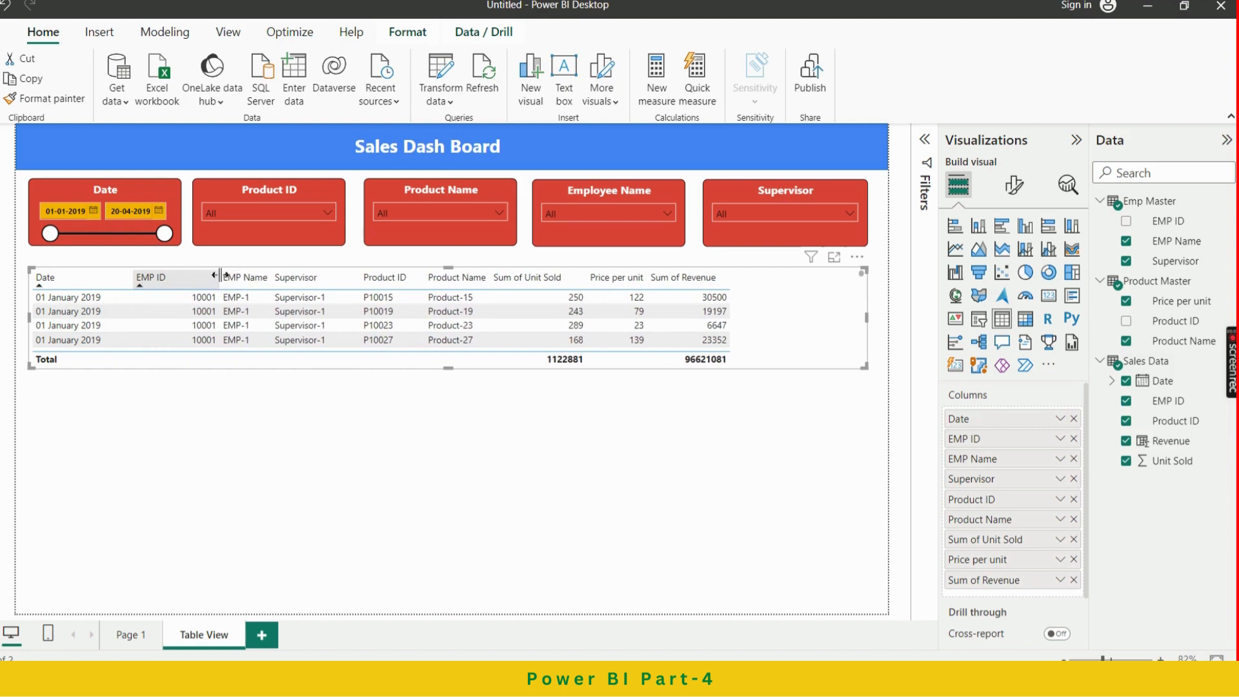
click(266, 278)
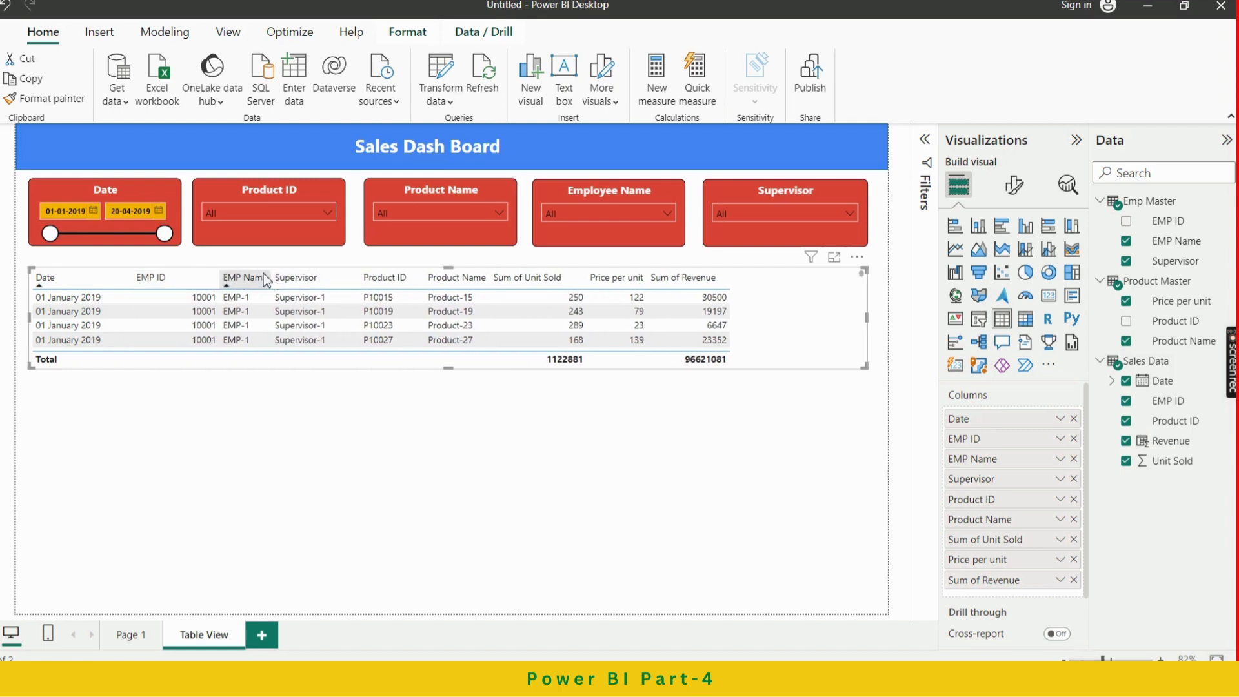
drag(272, 274, 300, 274)
click(331, 281)
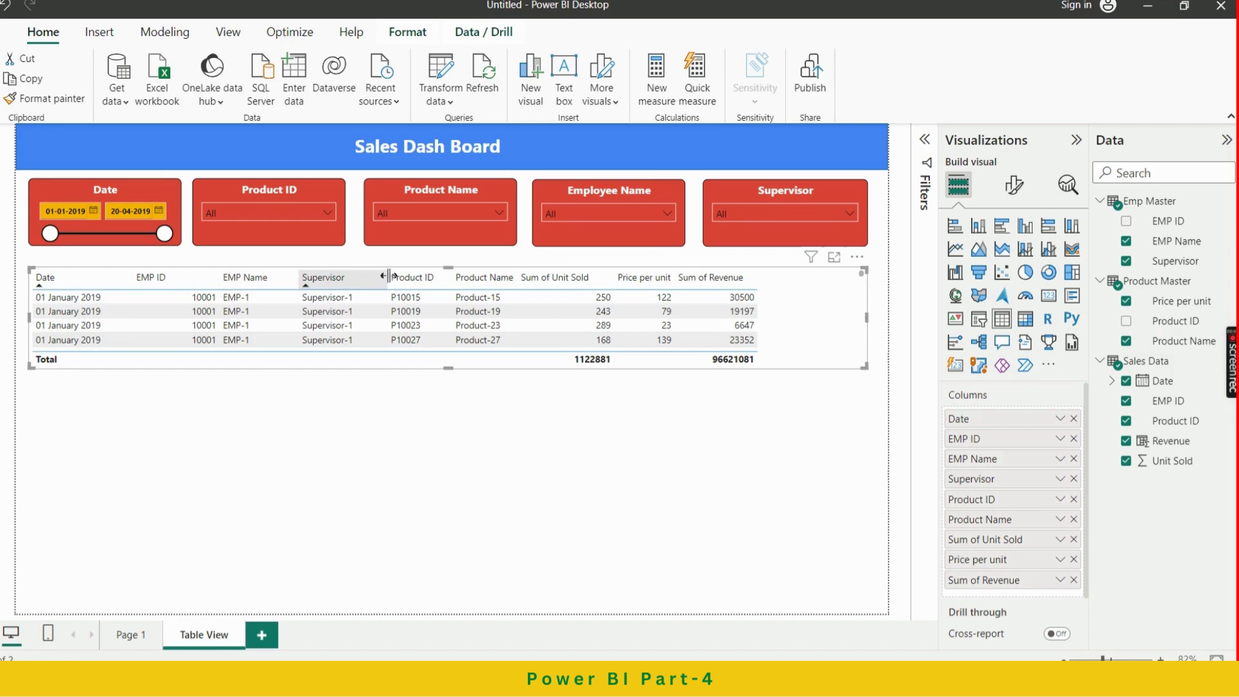
click(389, 280)
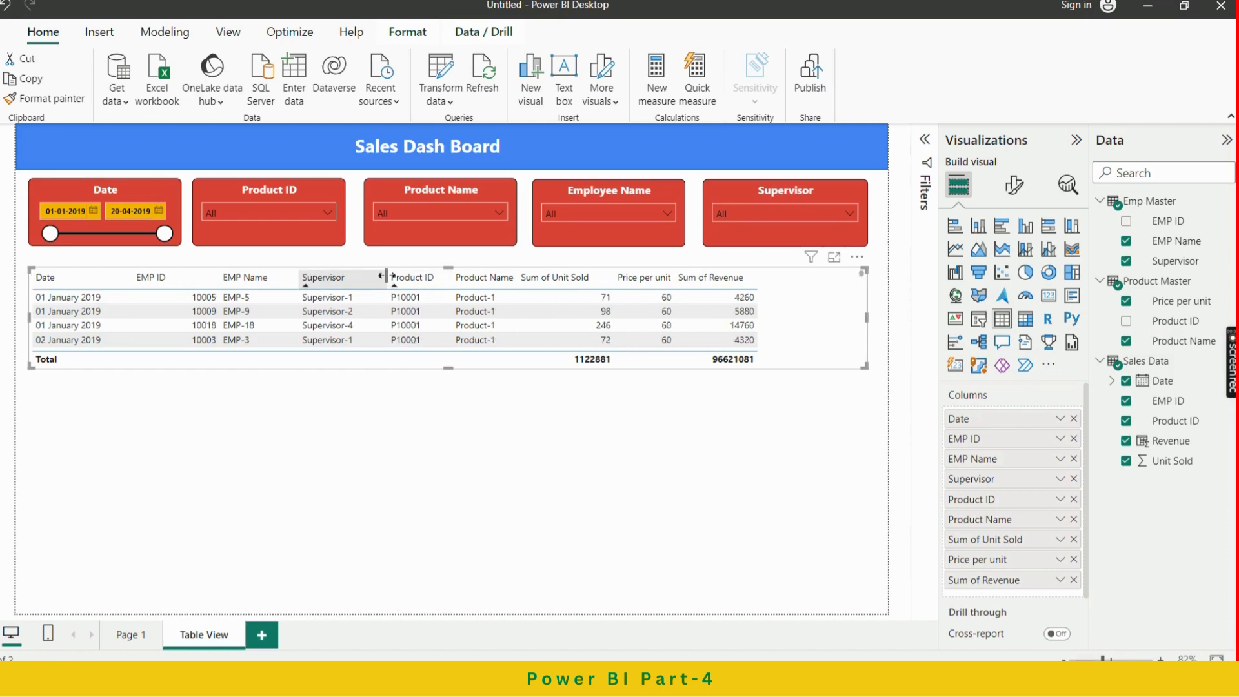
drag(390, 274, 501, 276)
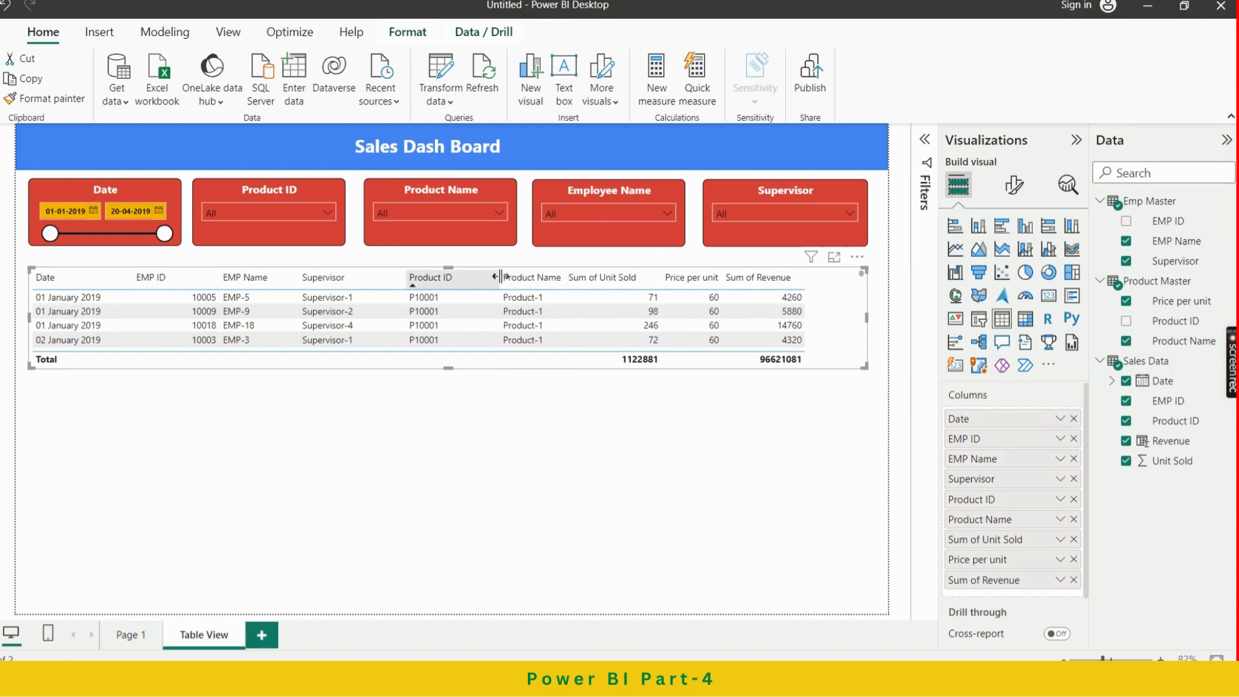
Widen the table's Product Name column and stretch the table down to the lower edge of the page
click(563, 281)
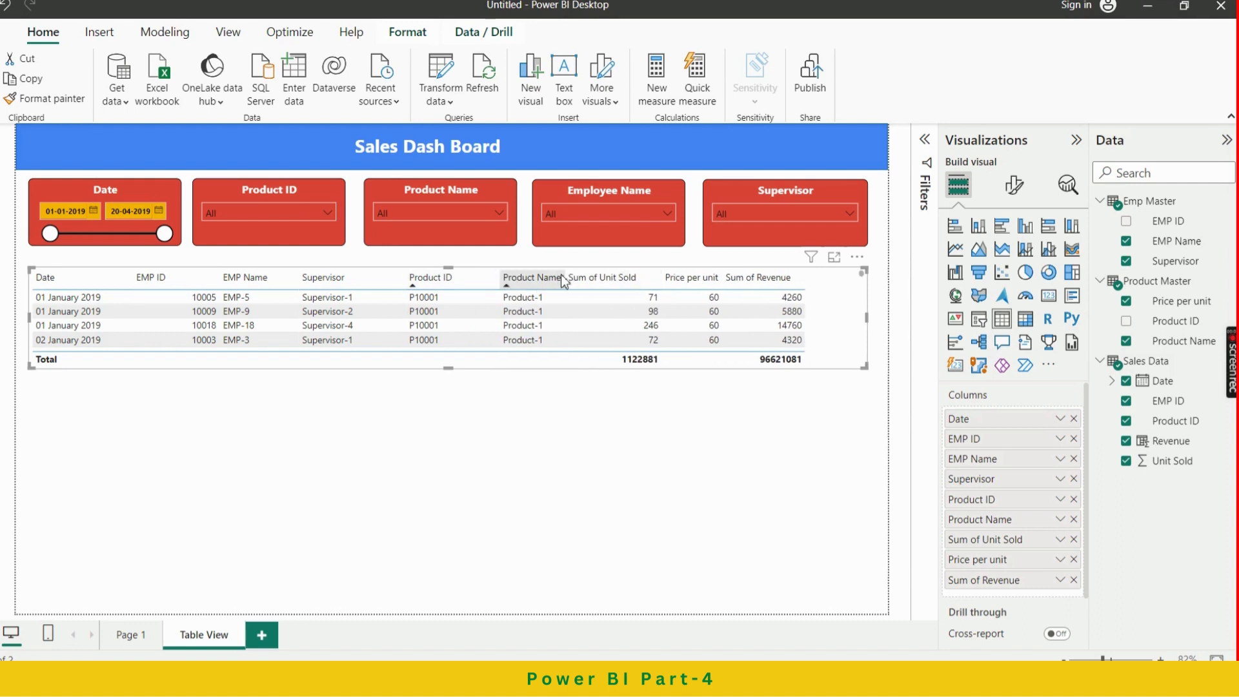
drag(564, 276, 607, 278)
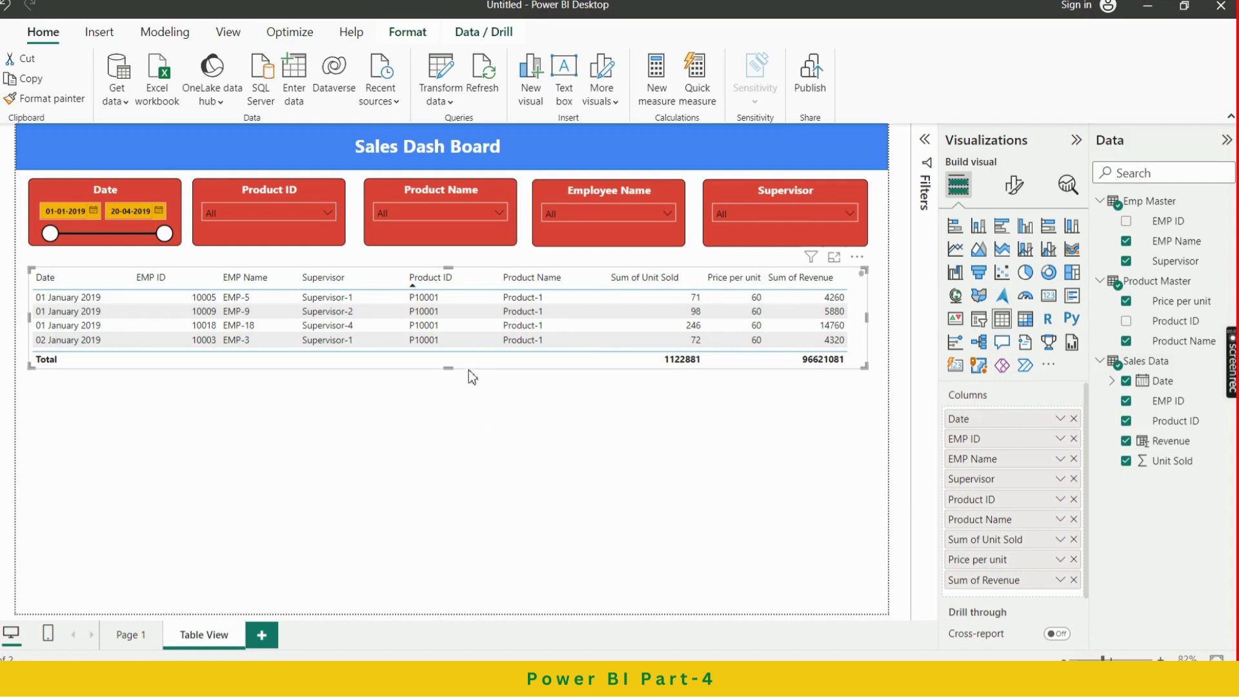
drag(451, 368, 478, 606)
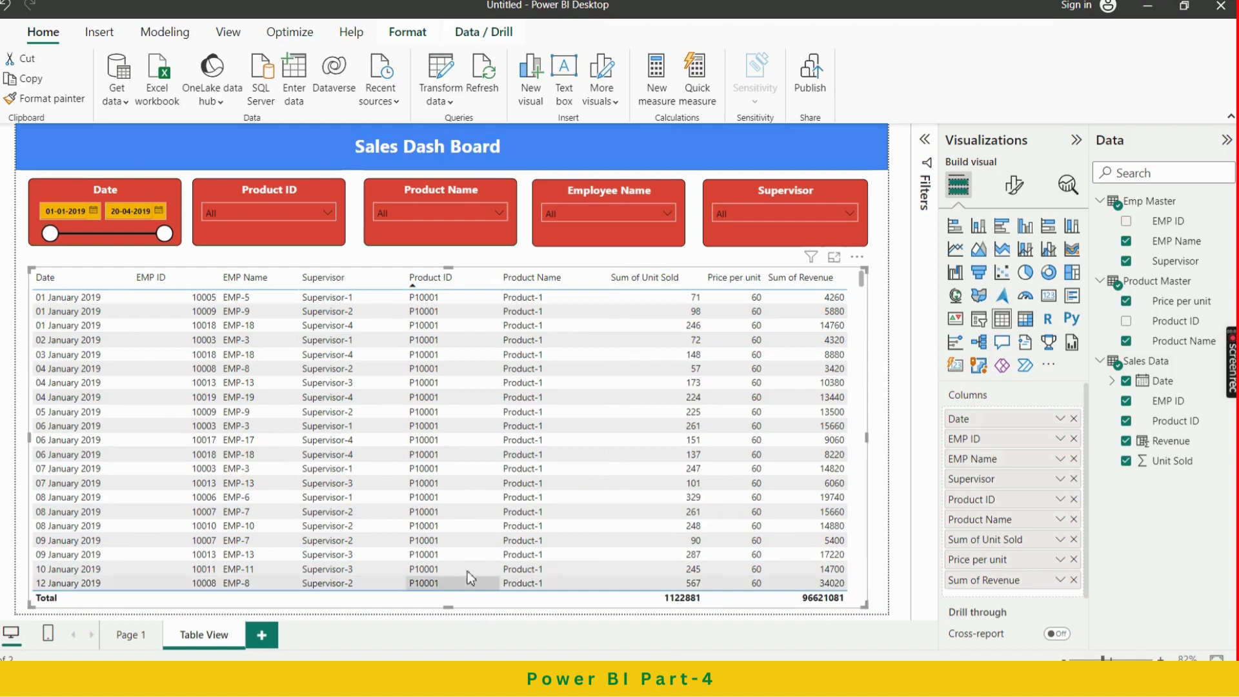
Turn on the visual border around the table
click(1012, 189)
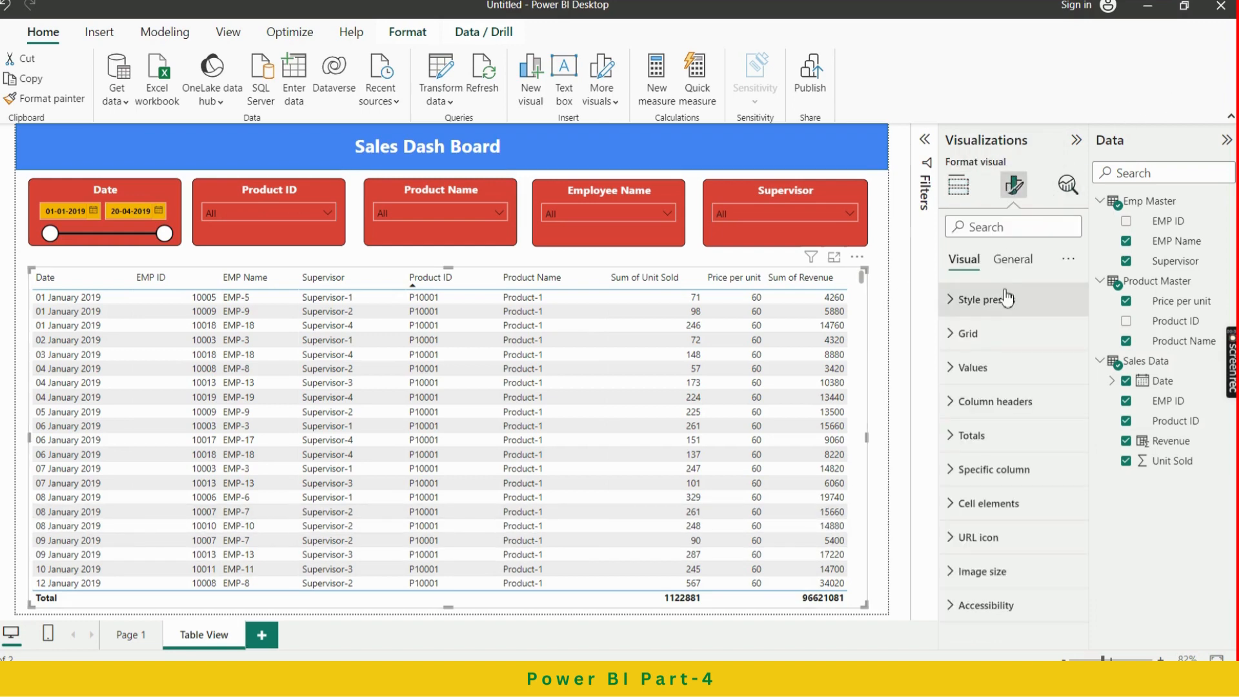
click(1013, 260)
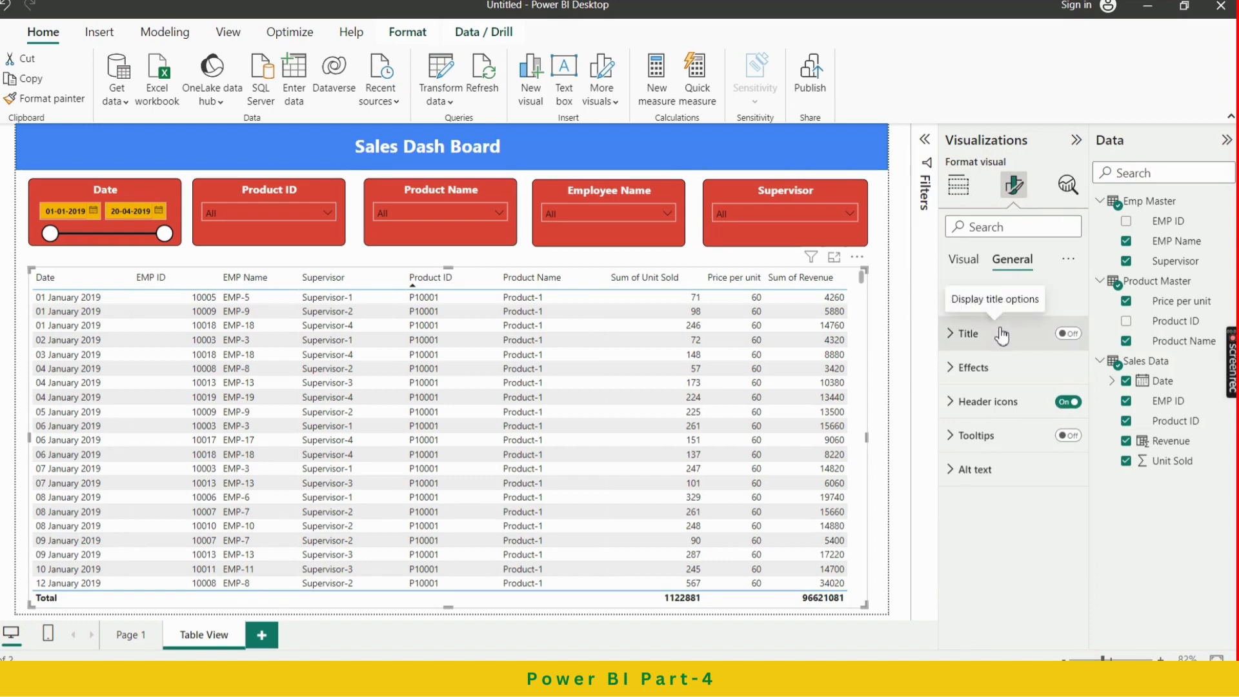
click(985, 368)
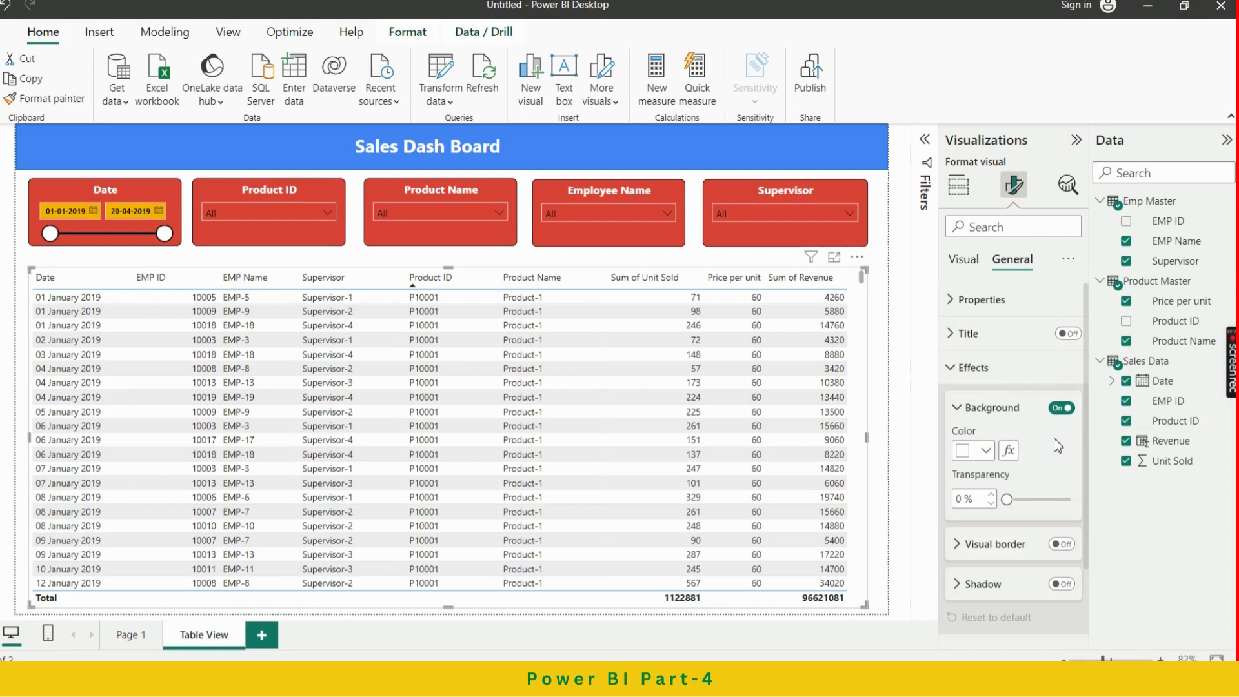
scroll(1055, 439, down, 3)
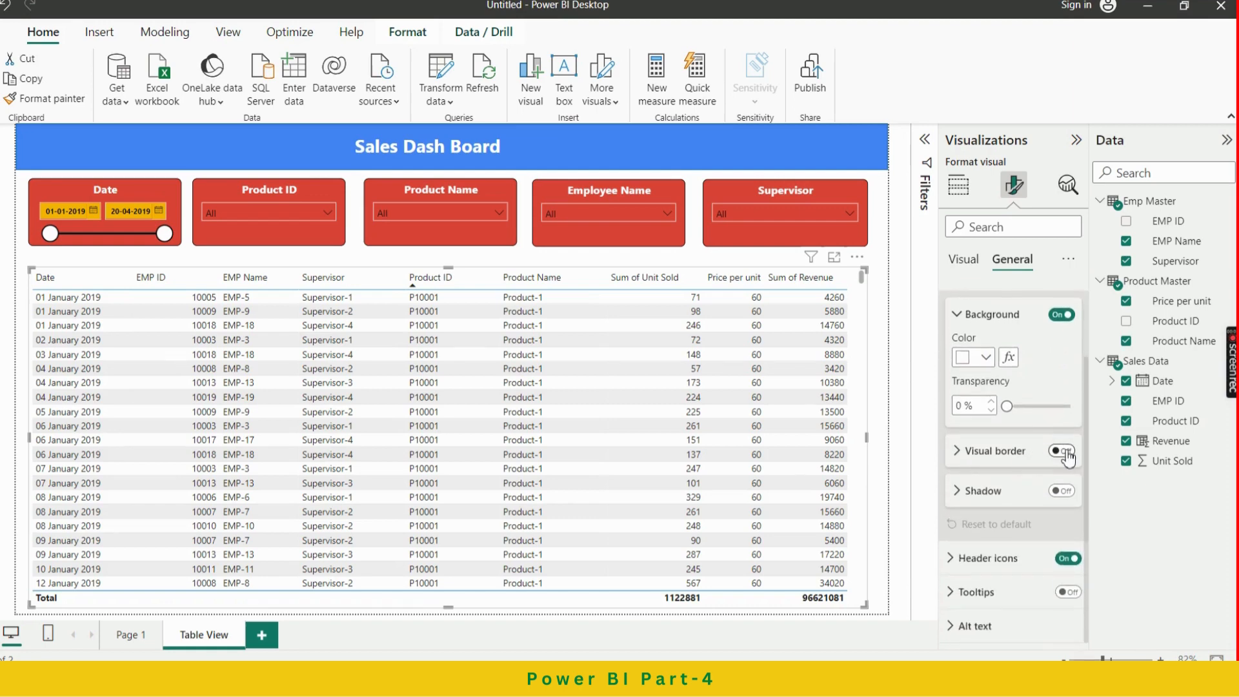
click(1062, 450)
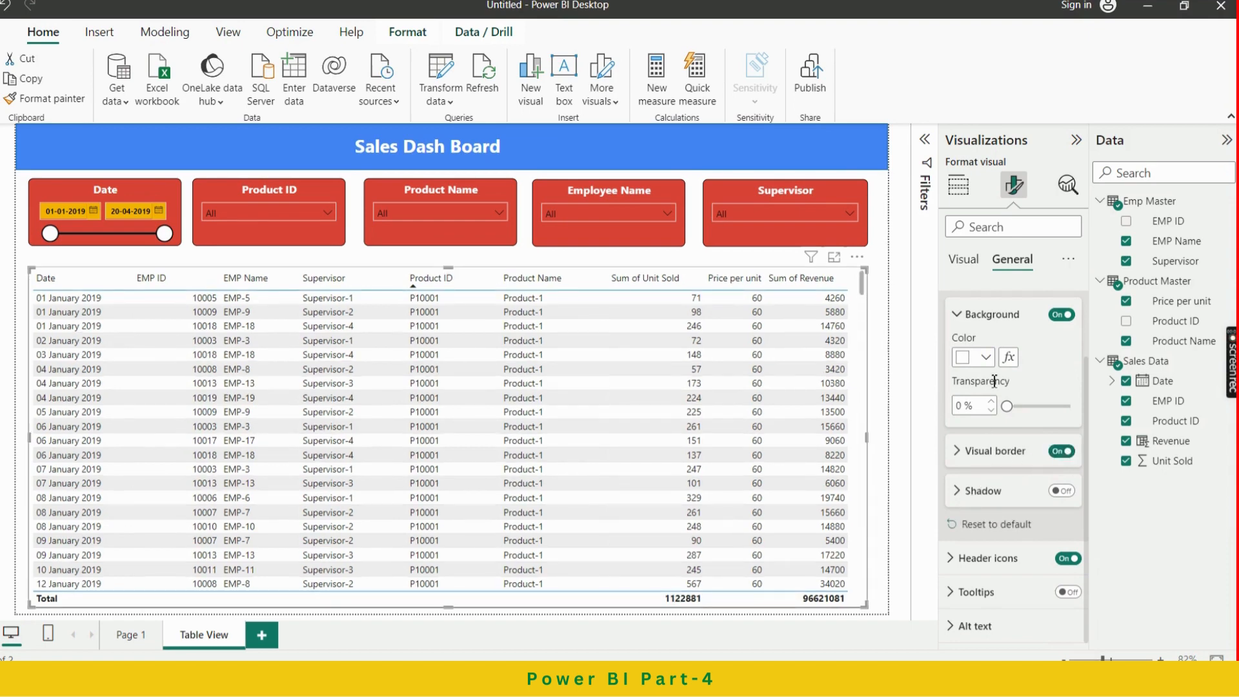
click(979, 321)
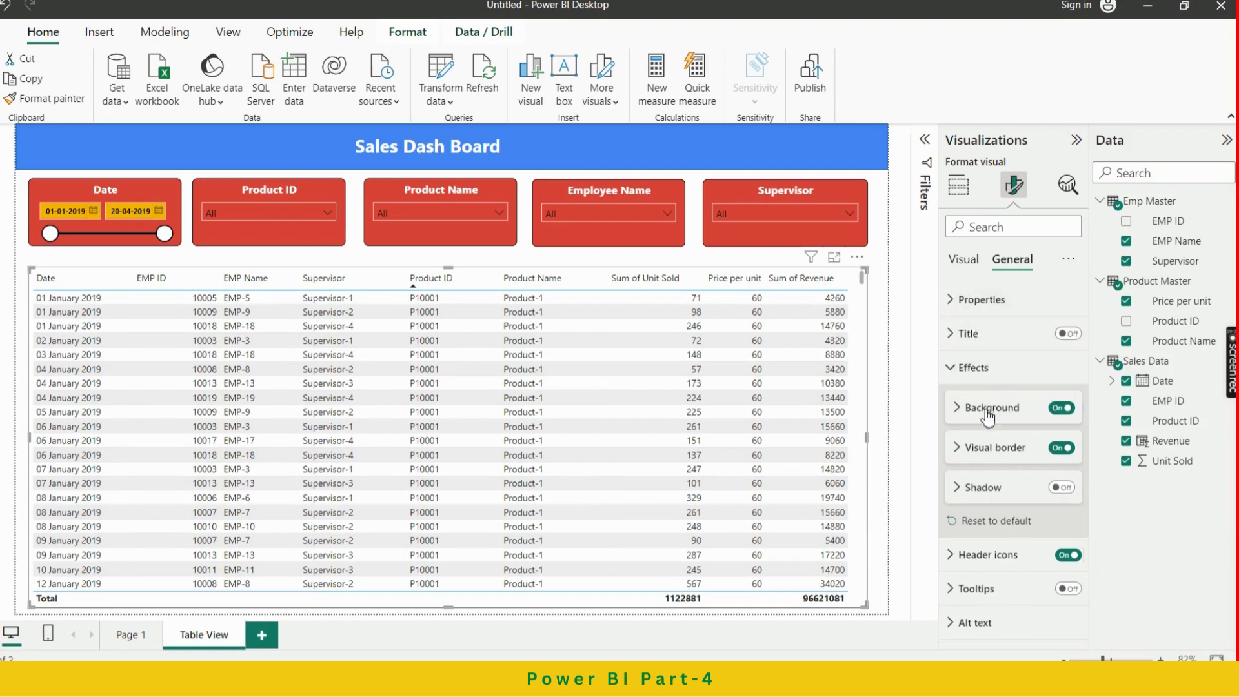
click(980, 369)
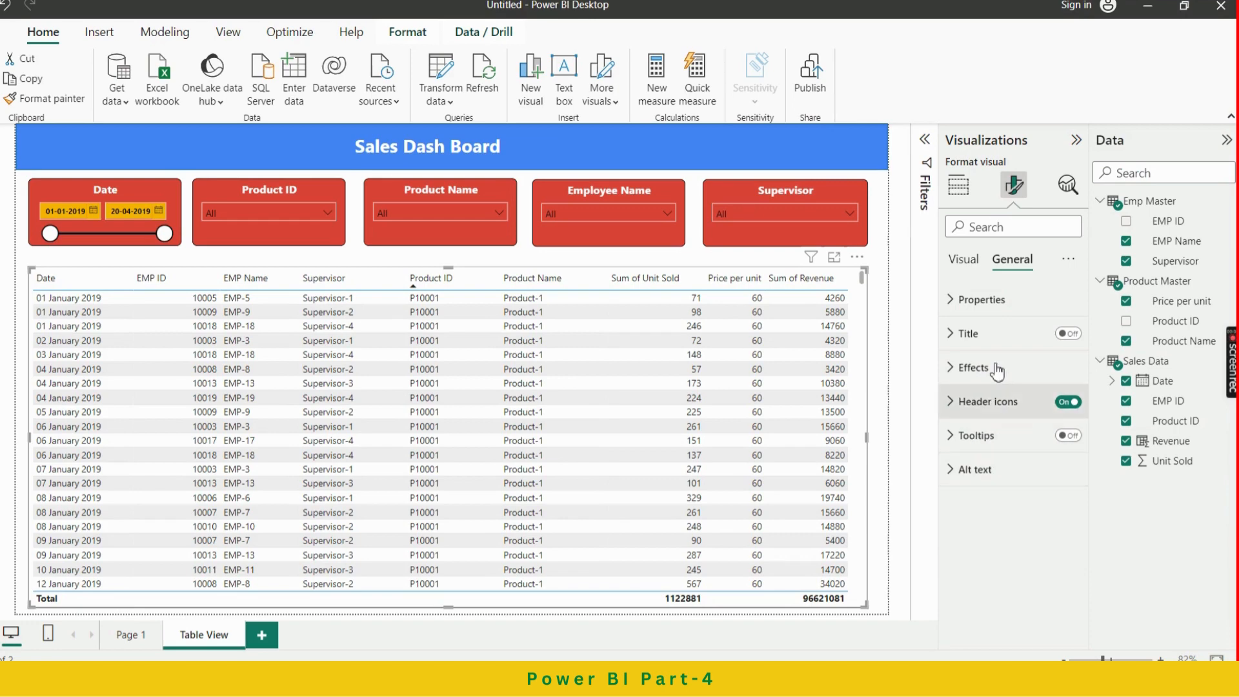
Look through the table's style presets and keep Default
click(970, 261)
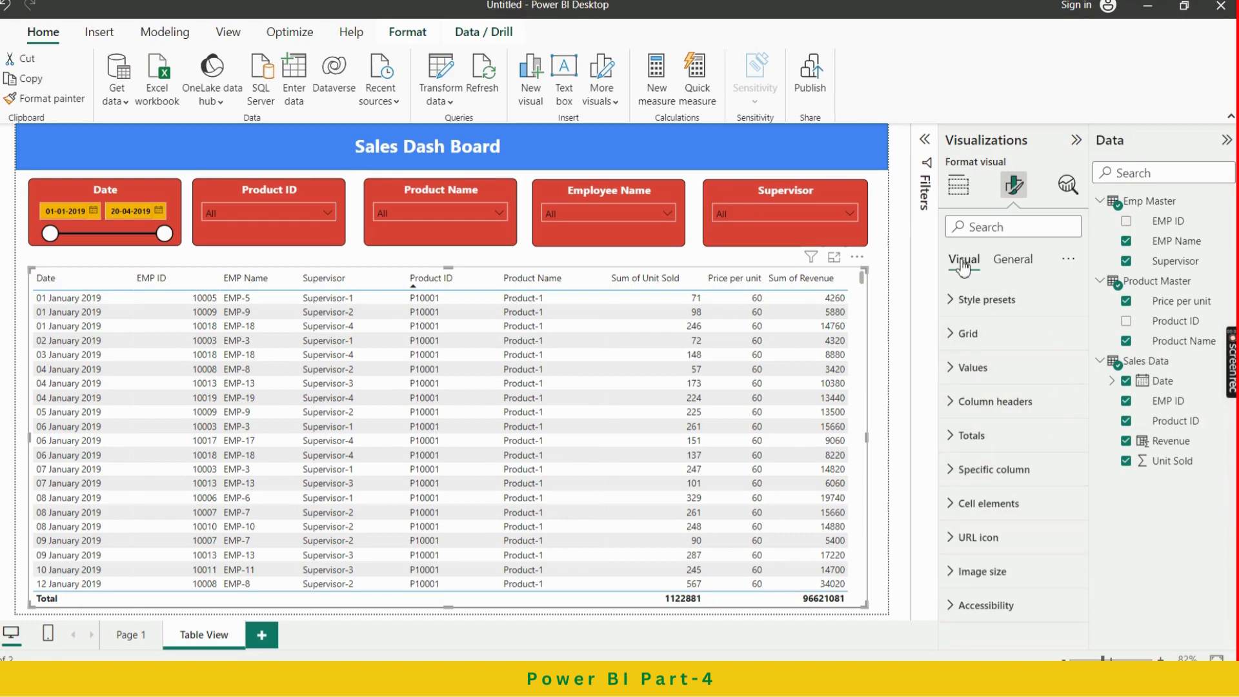
click(987, 299)
click(1021, 349)
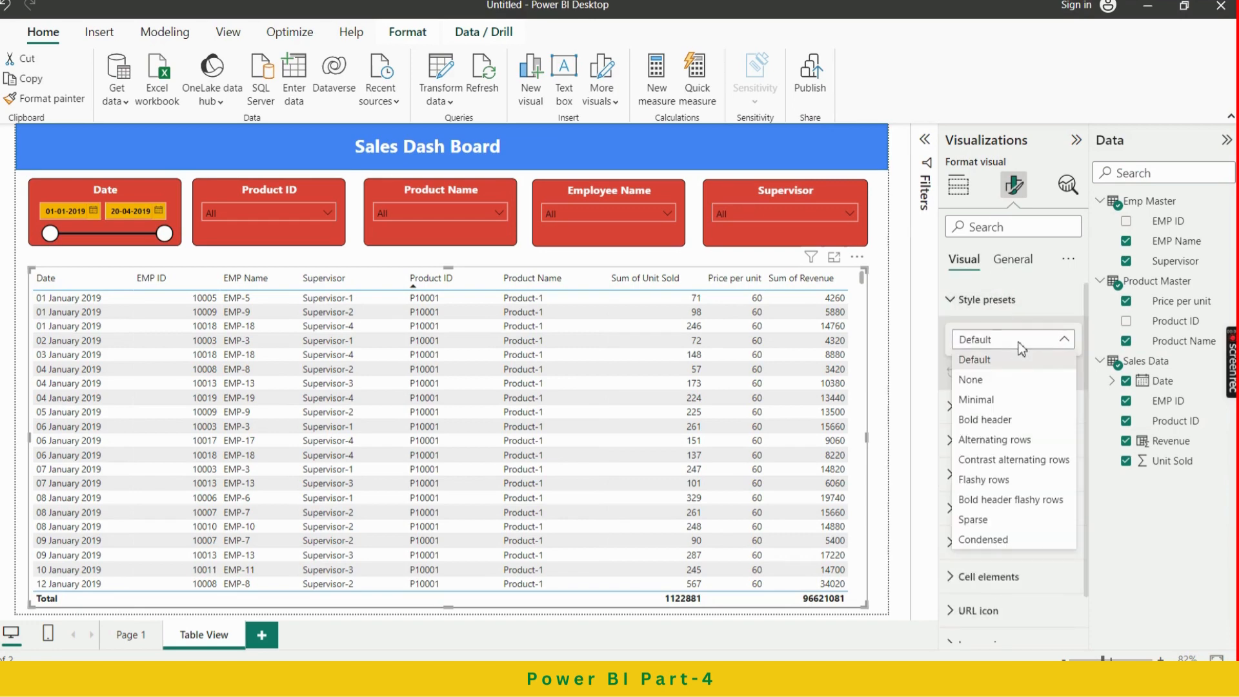
click(1009, 359)
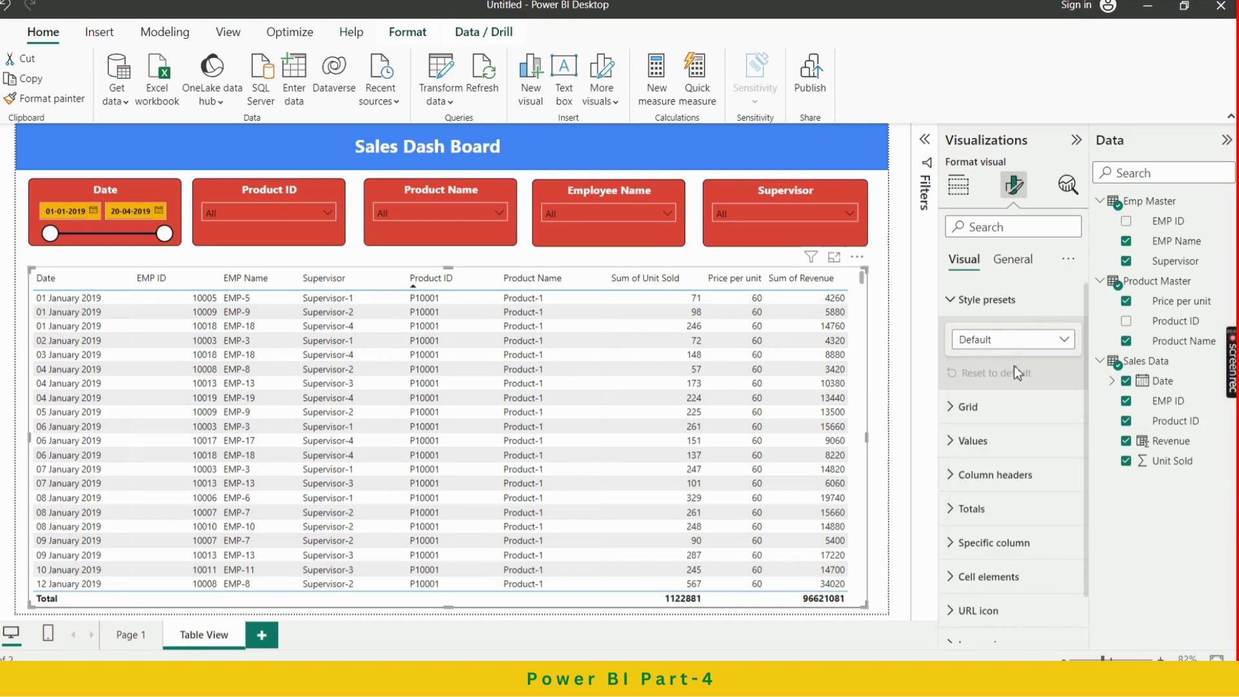
Try light blue for the table's horizontal gridlines and settle on black
click(968, 407)
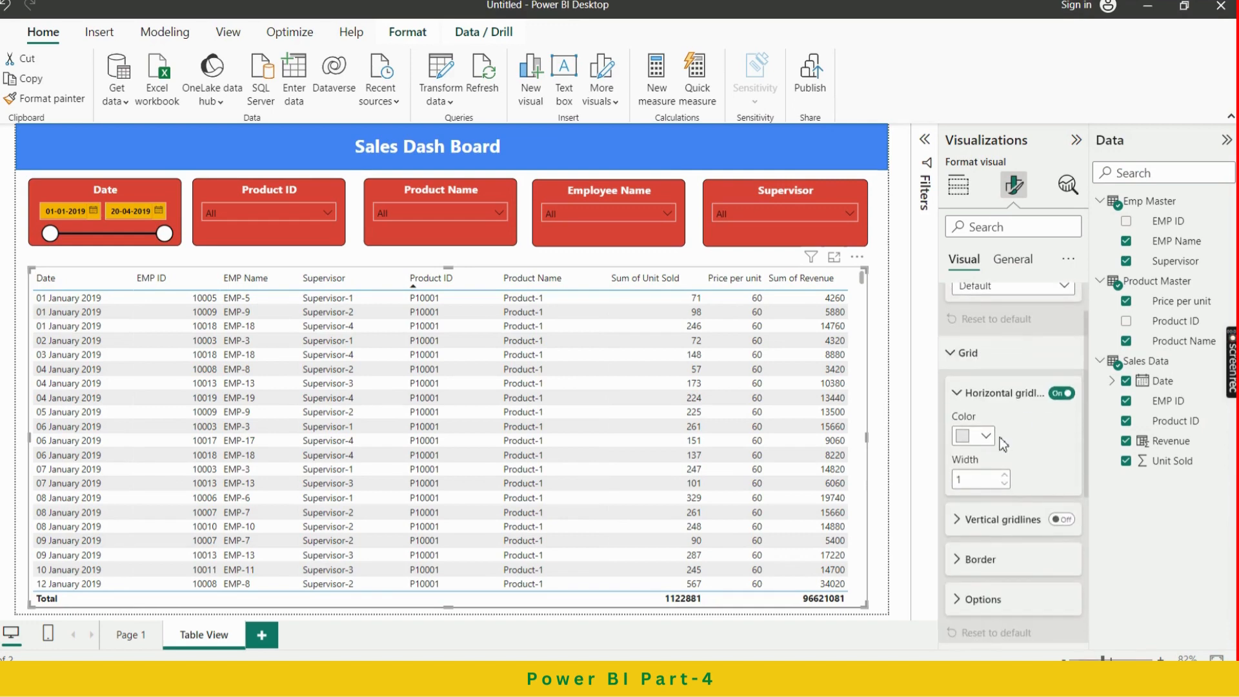
click(987, 439)
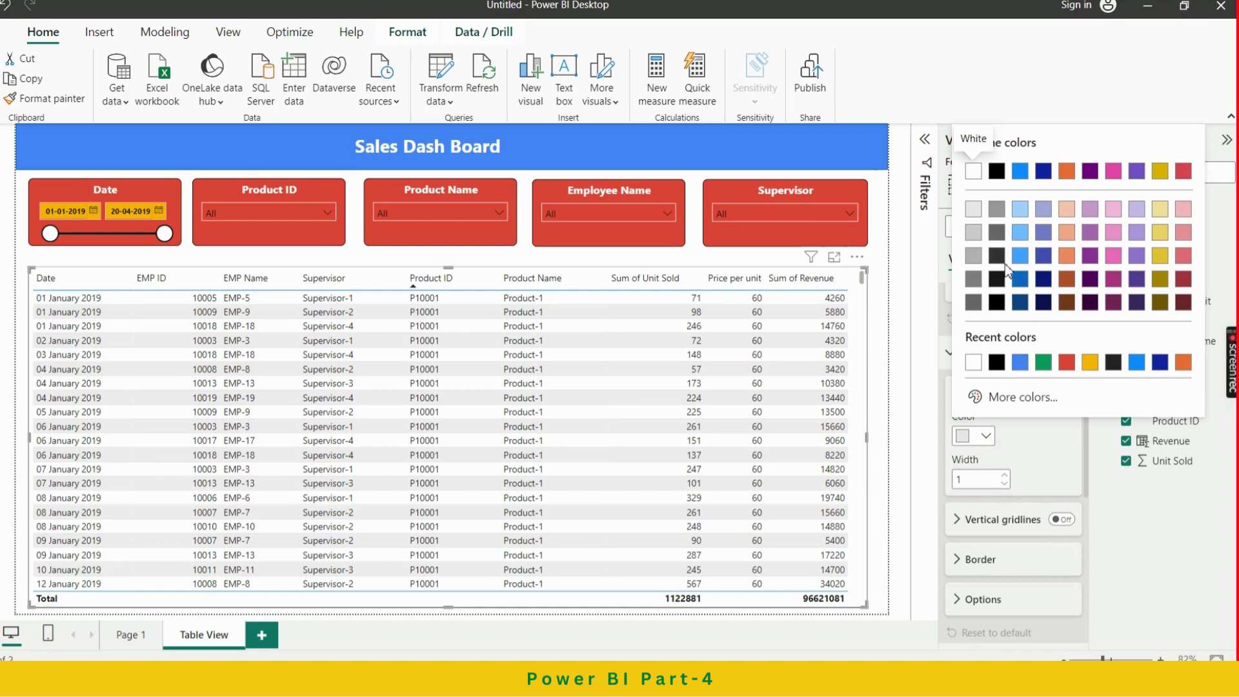
click(1020, 233)
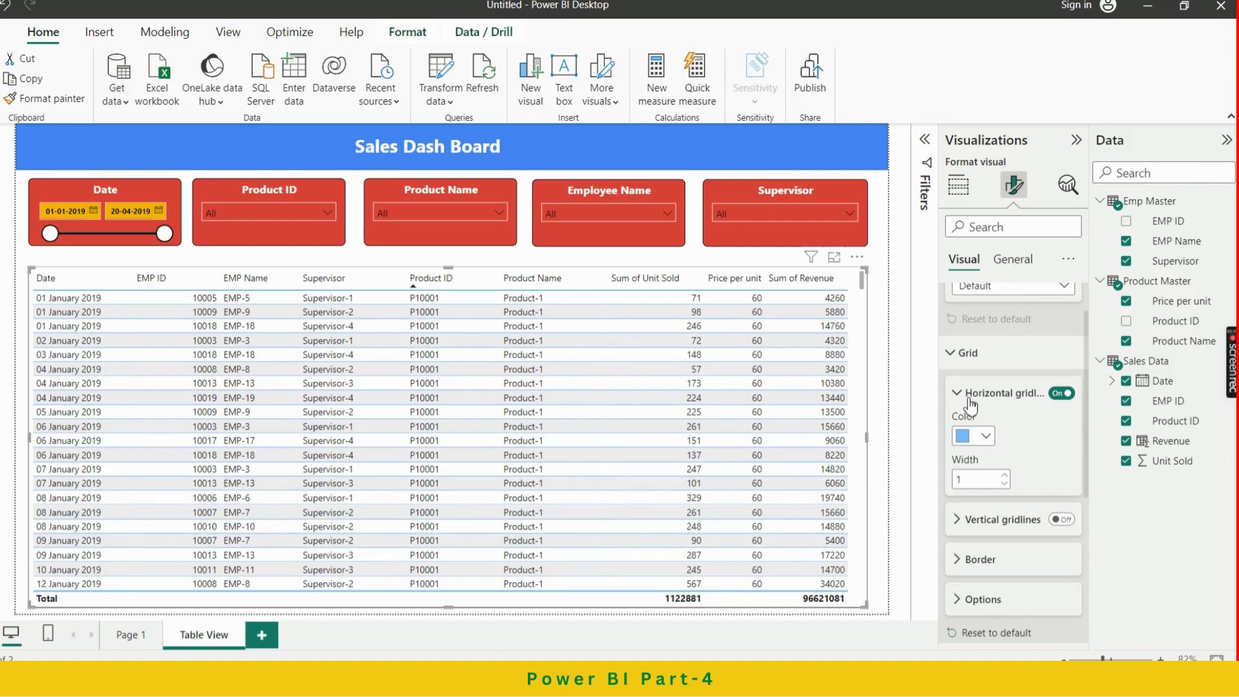
scroll(1032, 420, down, 1)
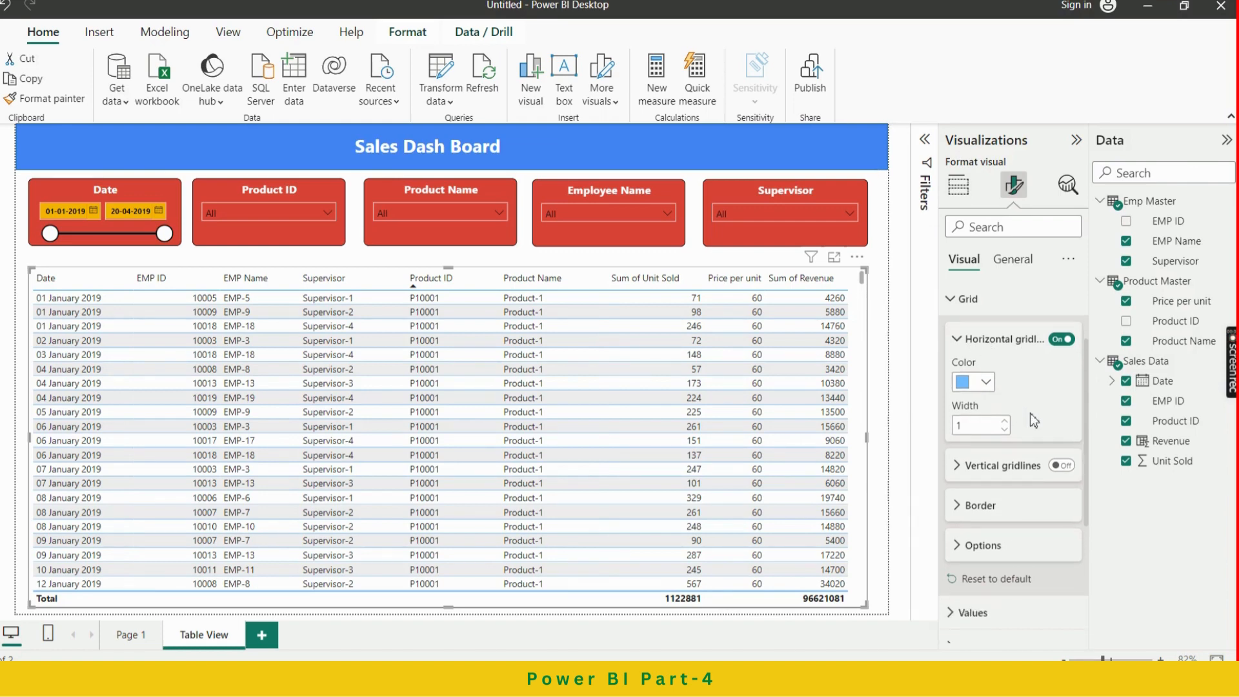
click(987, 385)
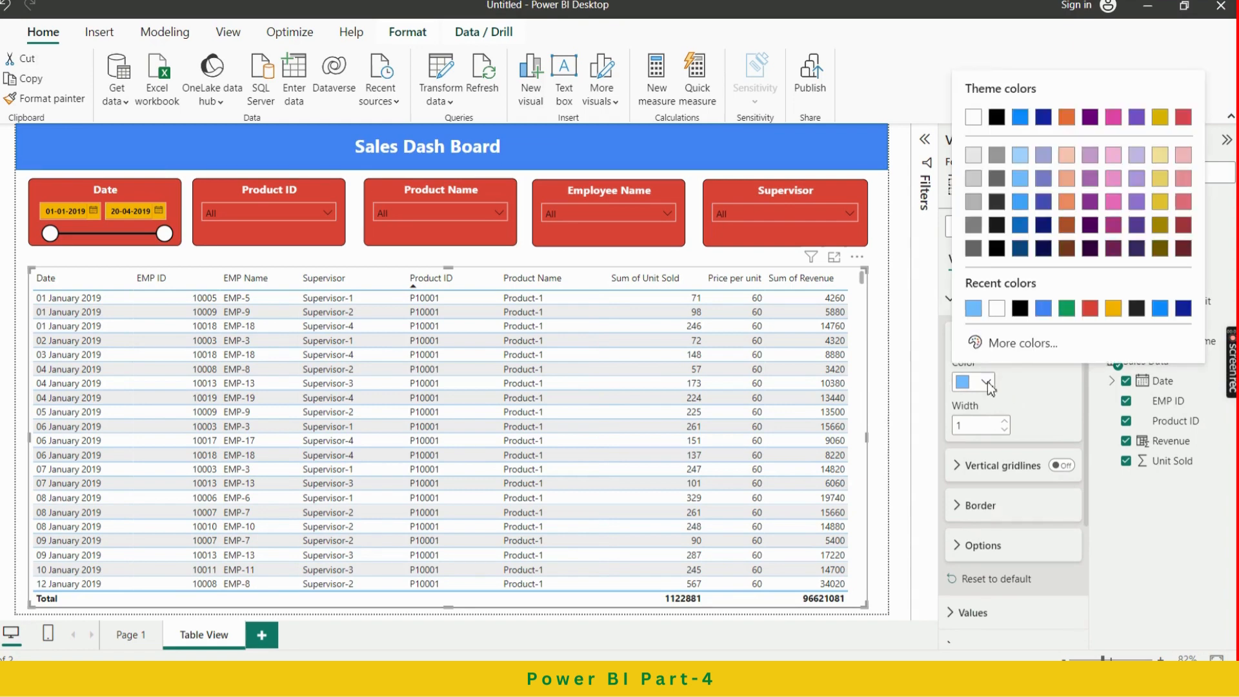
click(1020, 310)
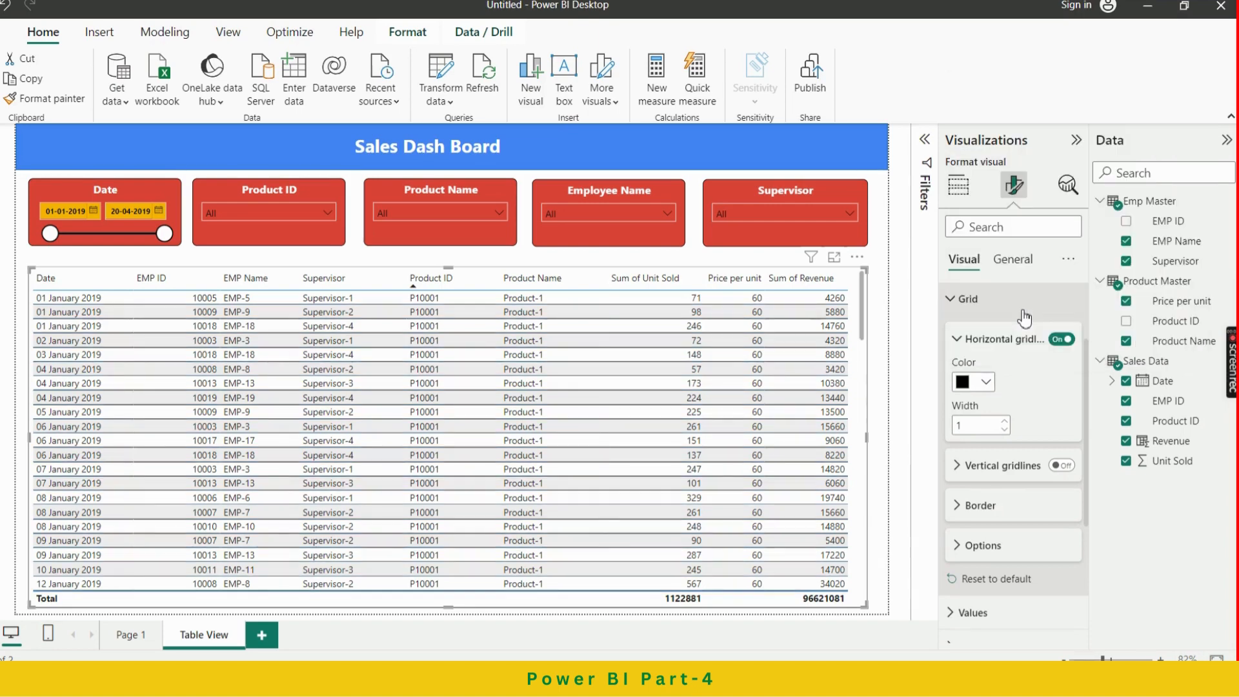
click(975, 342)
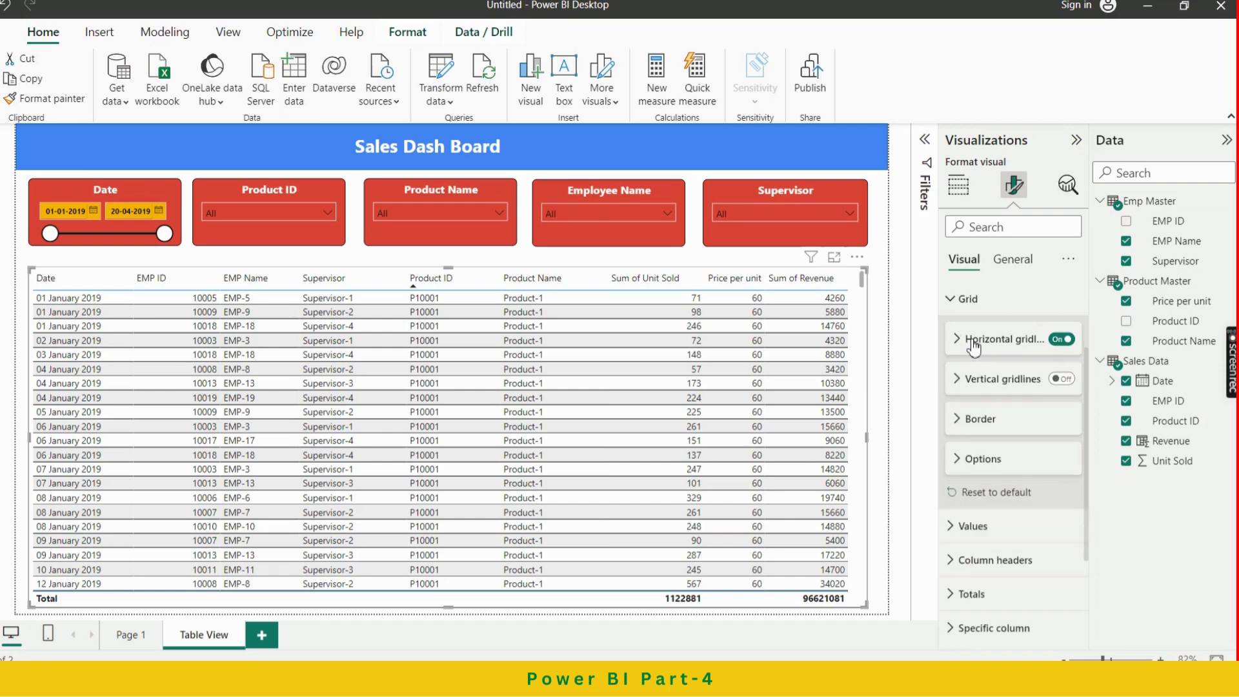
click(998, 382)
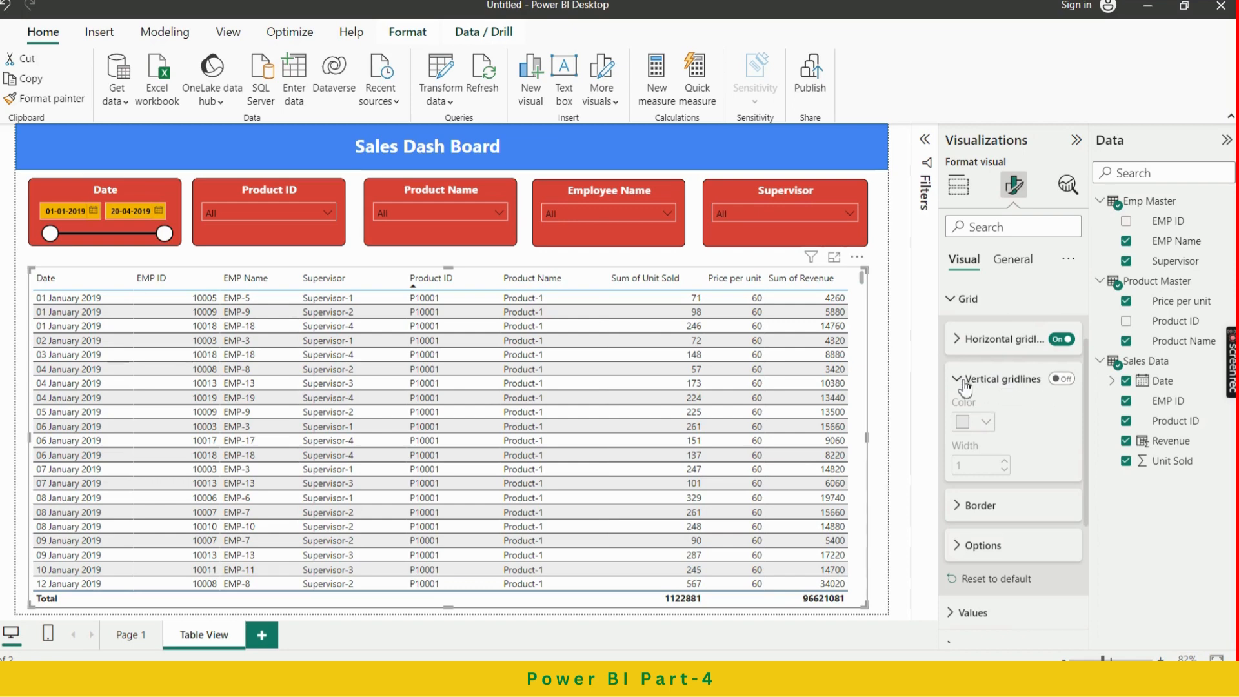
click(1000, 380)
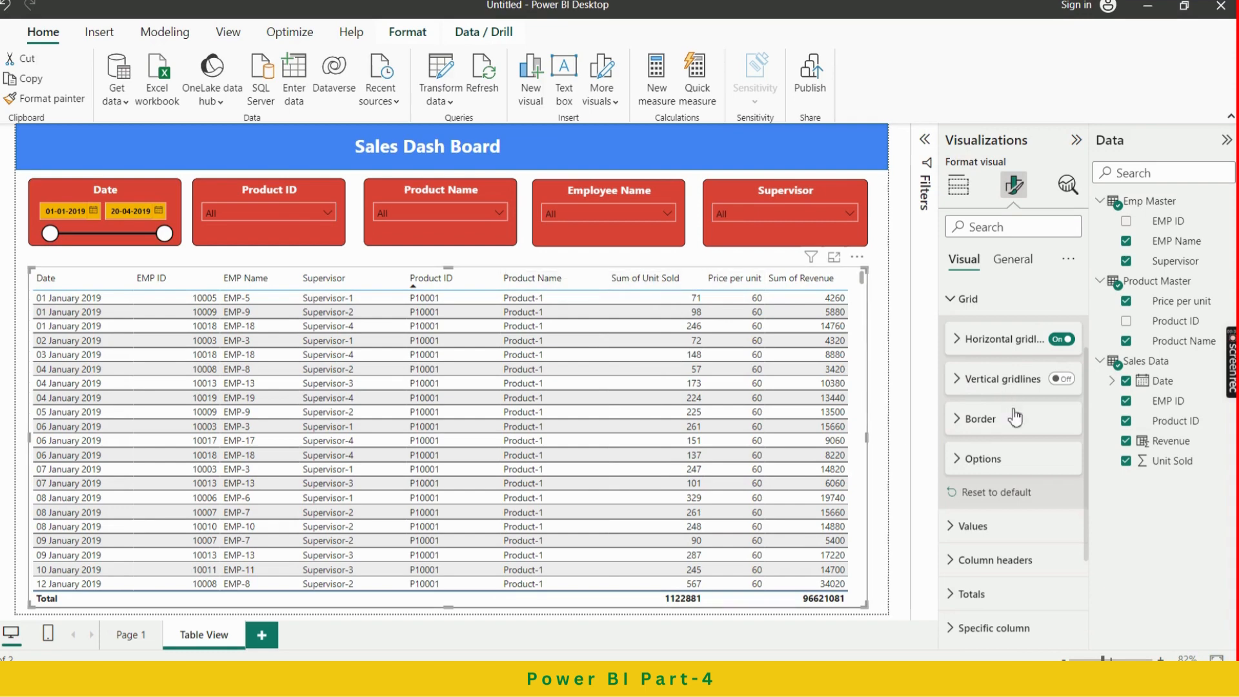
Set the text color of the table values to black
scroll(1011, 416, down, 3)
click(972, 421)
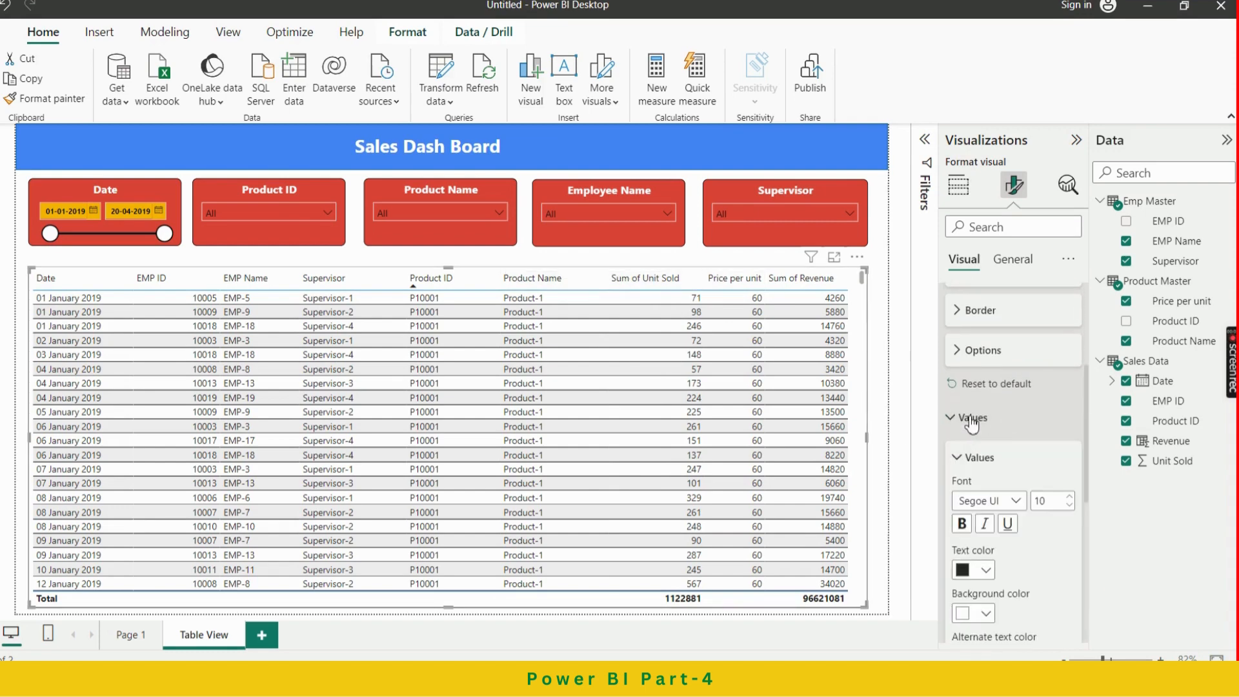
scroll(1004, 434, down, 1)
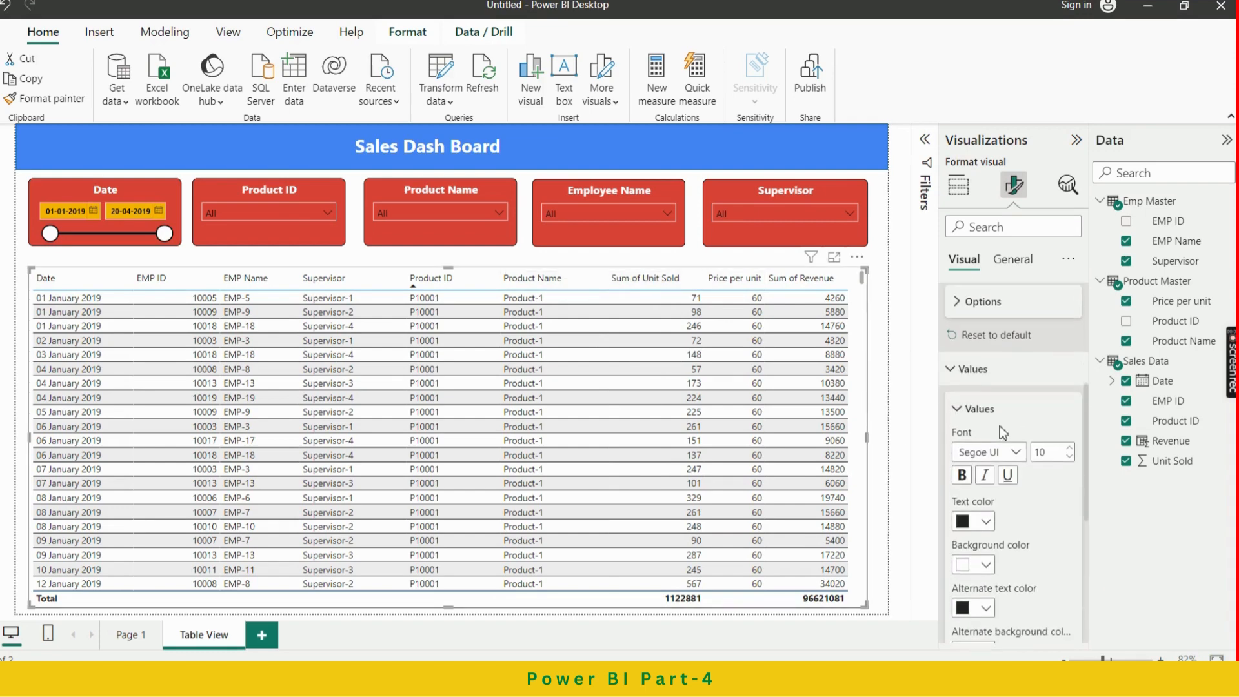
click(985, 516)
click(970, 447)
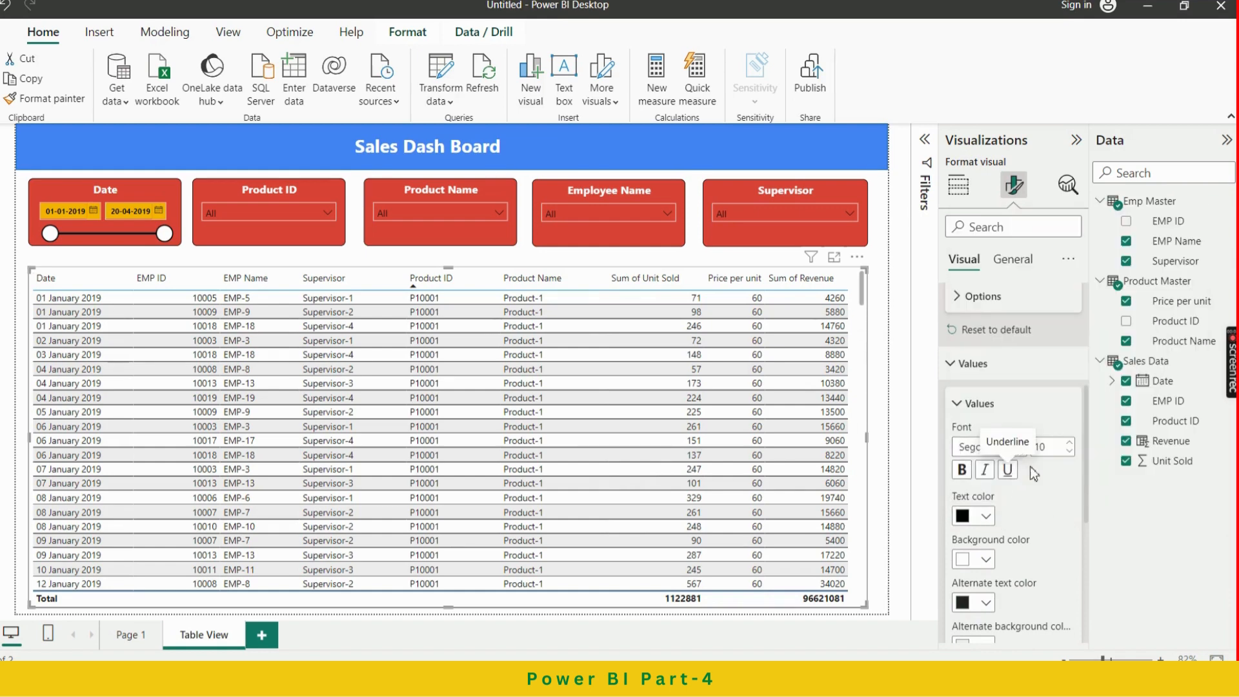
Set the background color of the table values to light blue
scroll(1032, 423, down, 1)
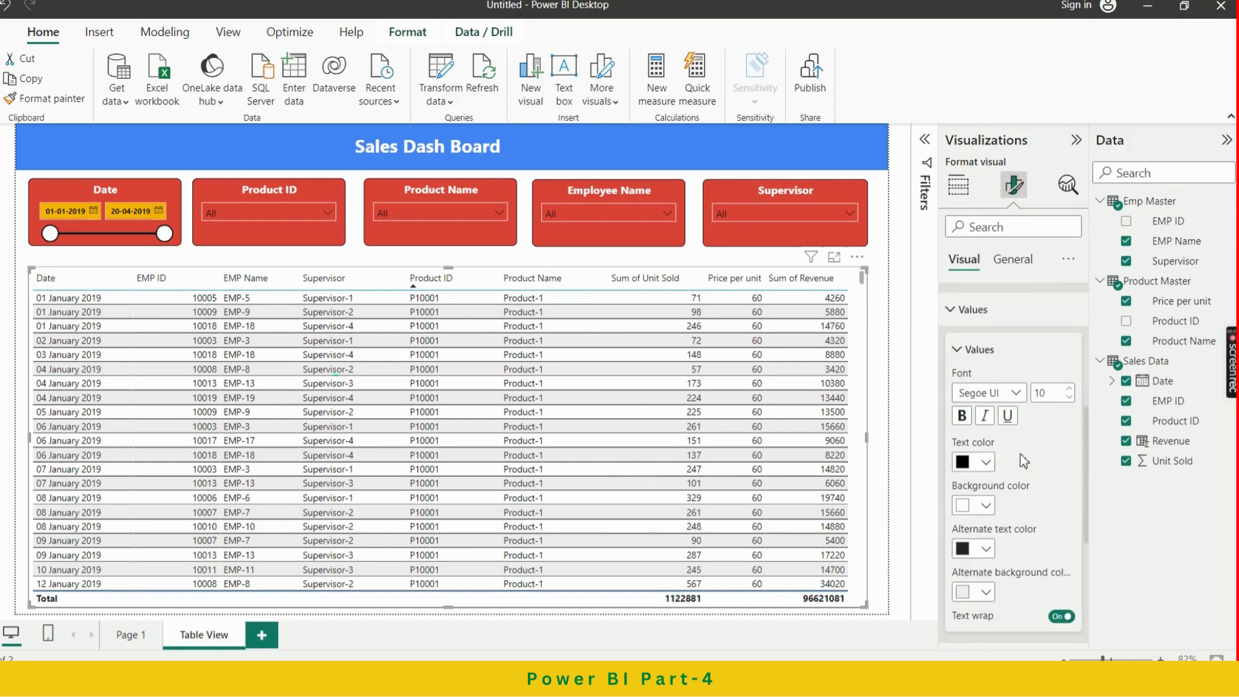
scroll(993, 468, down, 1)
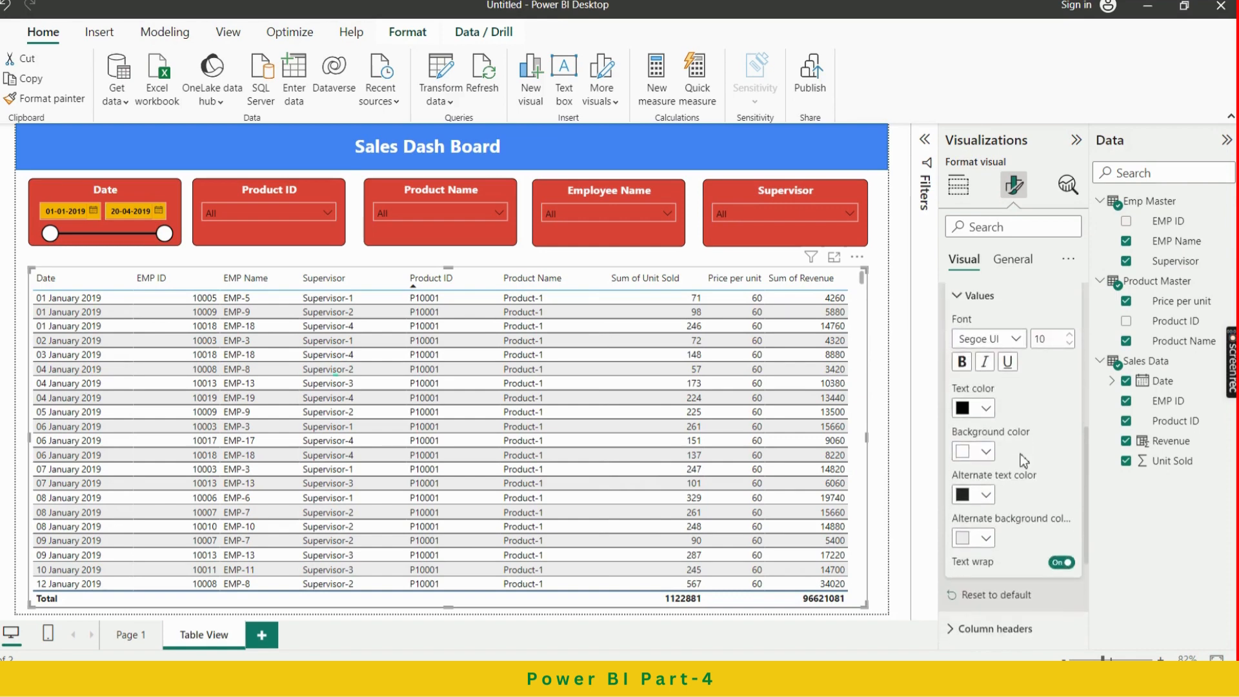
click(986, 452)
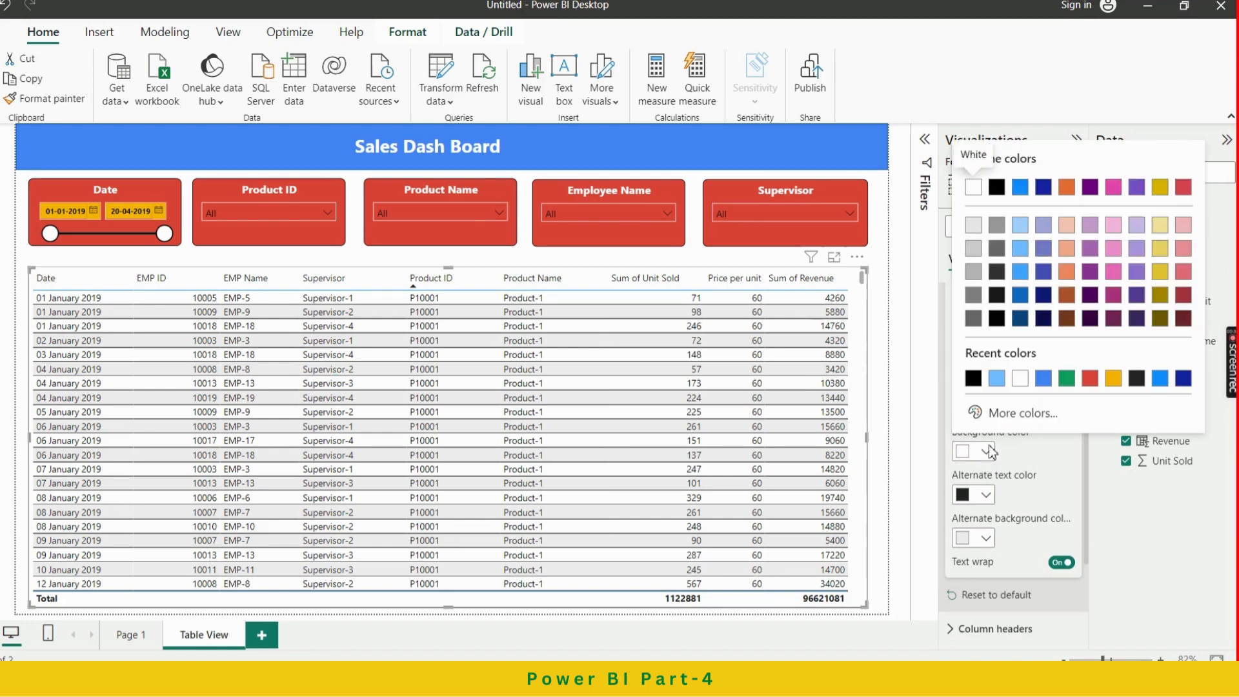
click(1020, 224)
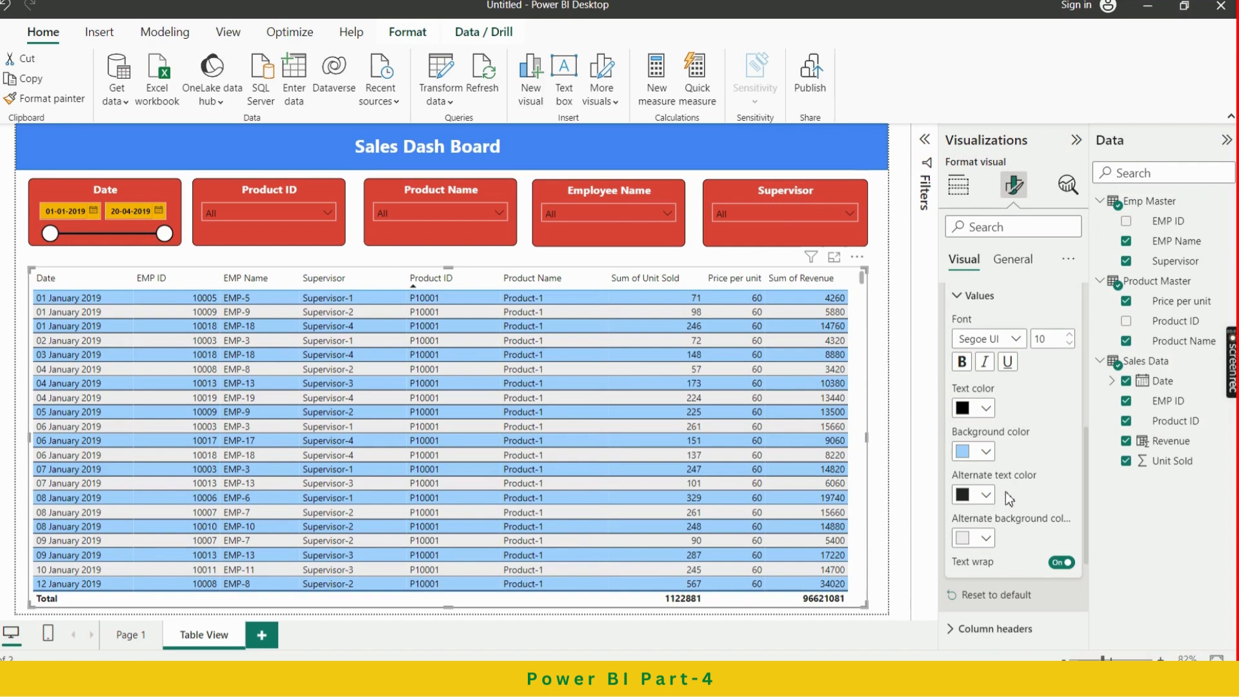
Set the table values' alternate background color to light indigo and their main background color to a stronger medium blue
scroll(1009, 498, down, 1)
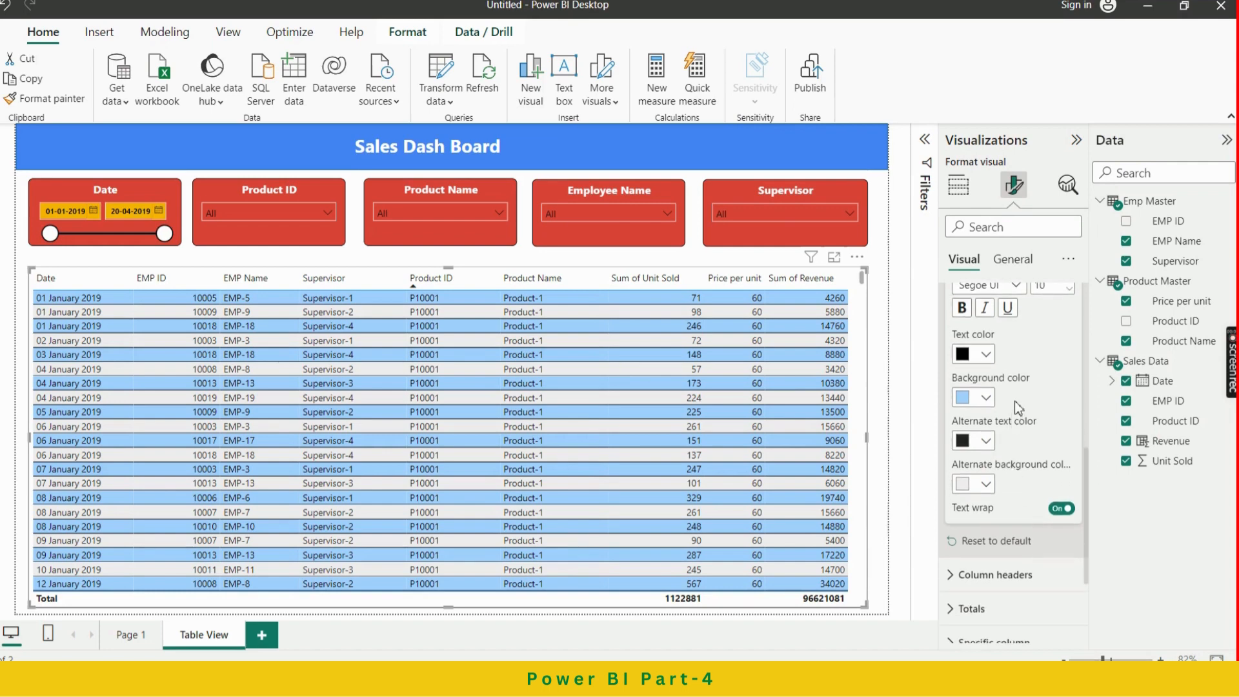
scroll(1013, 426, down, 1)
scroll(1008, 462, down, 1)
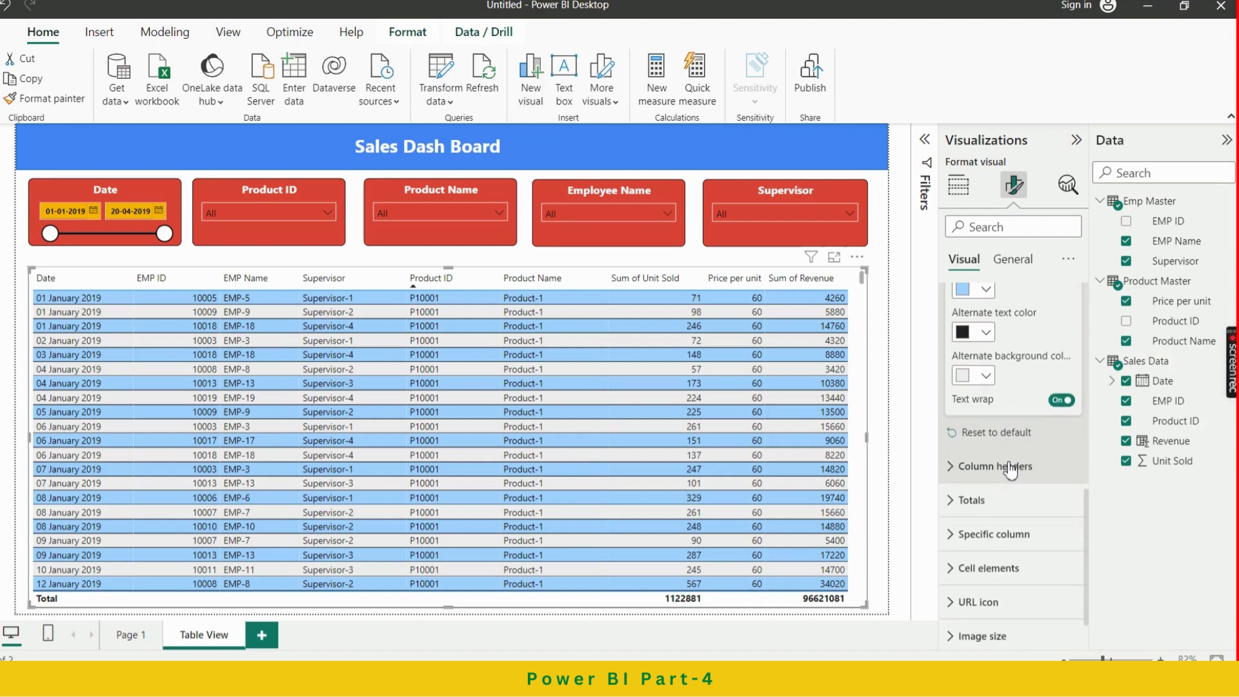
click(988, 378)
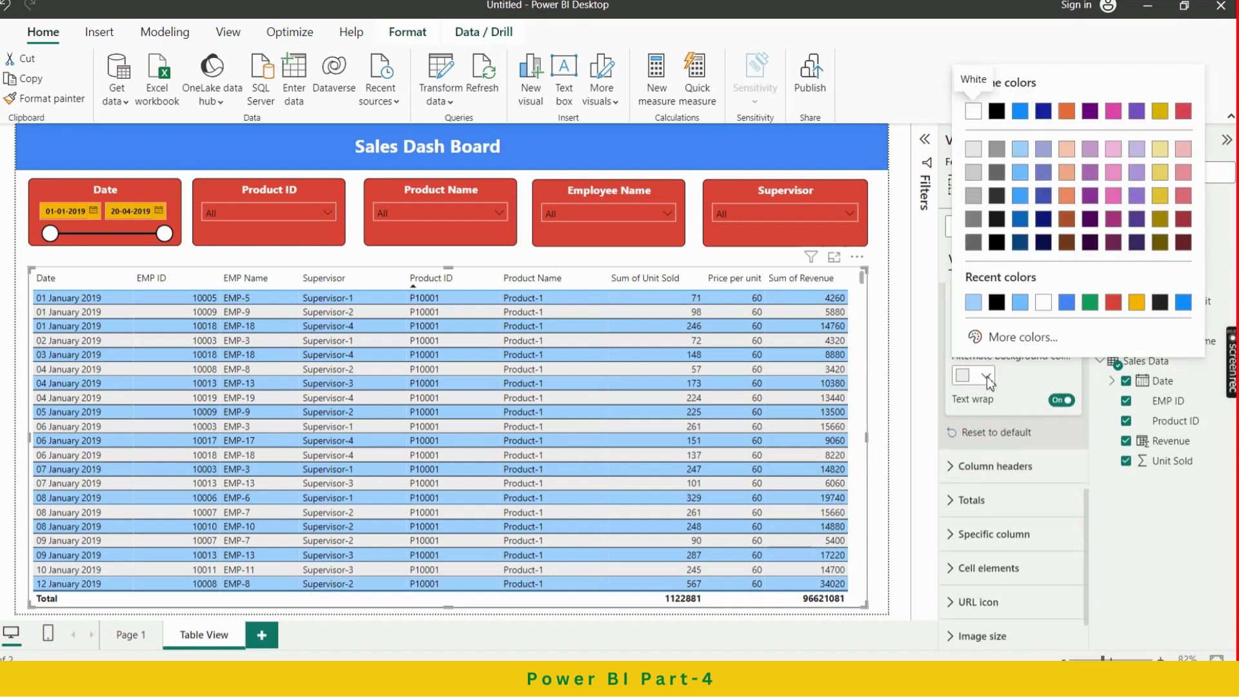
click(1044, 150)
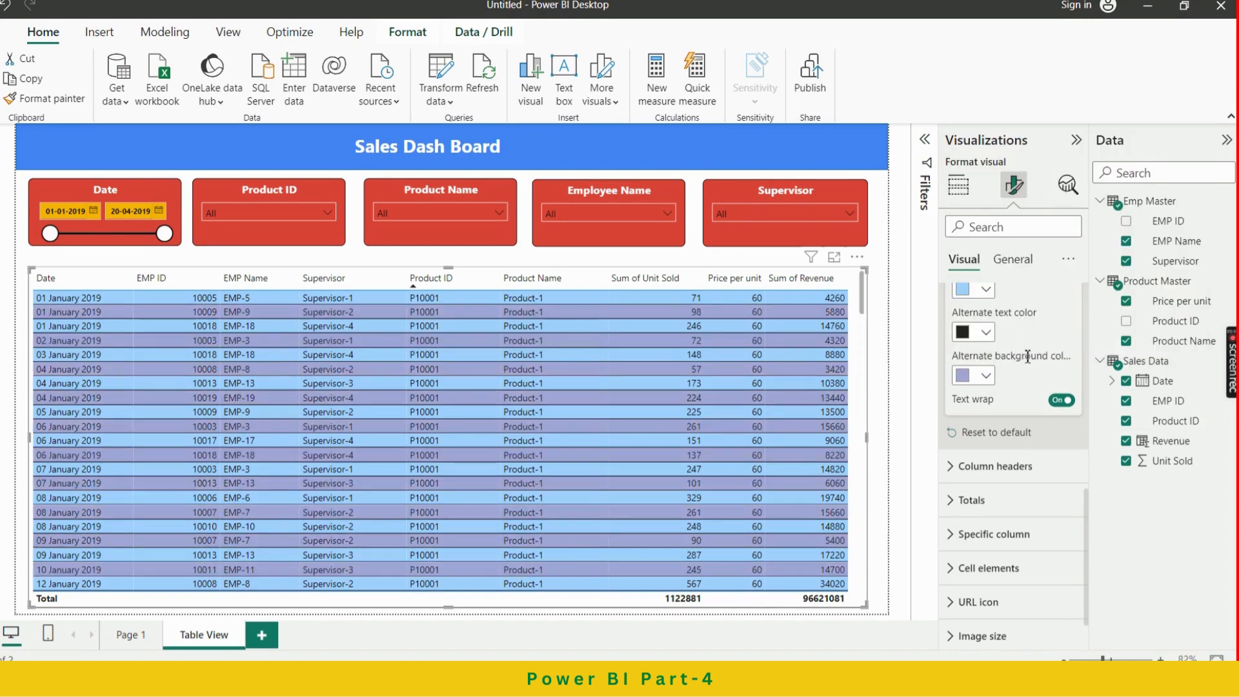
click(984, 290)
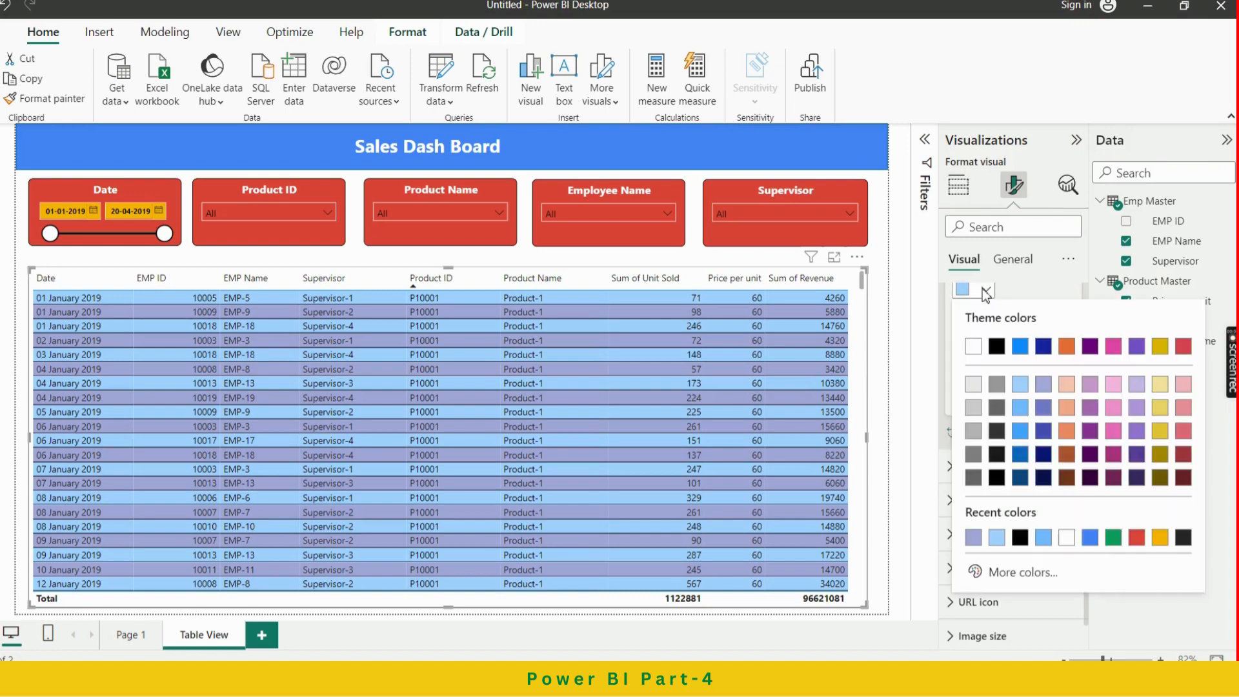
click(1025, 434)
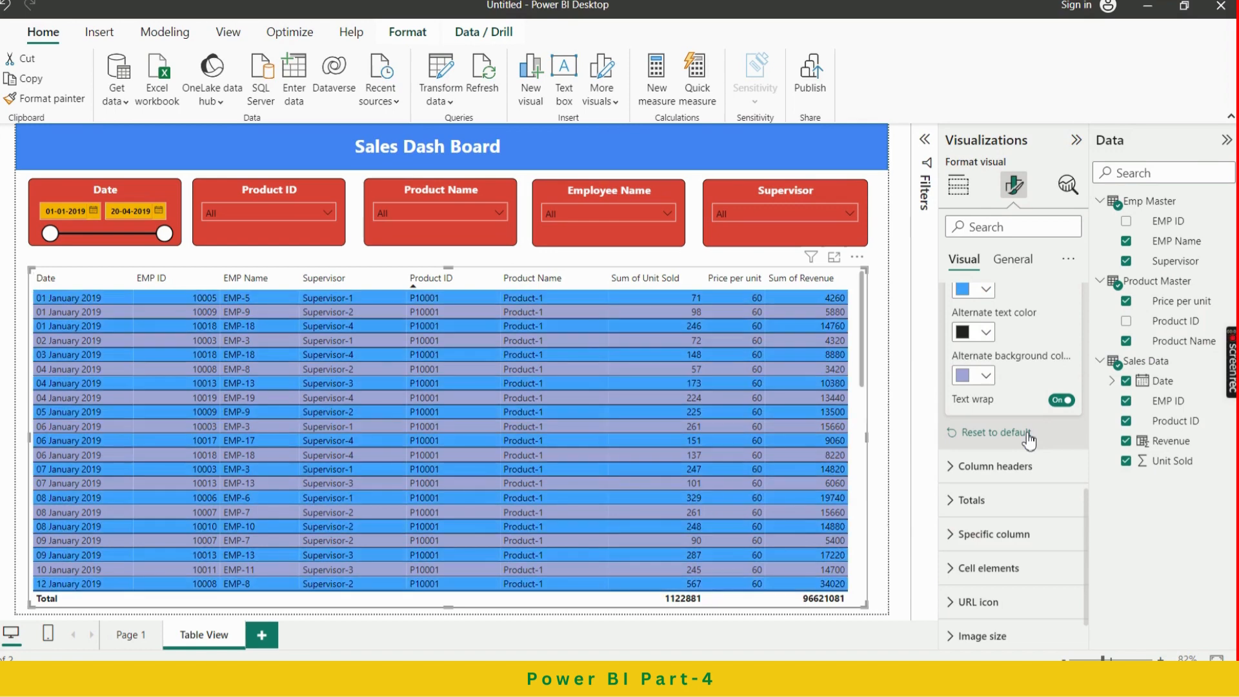
Set the alternate background color of the table values to light blue
click(987, 377)
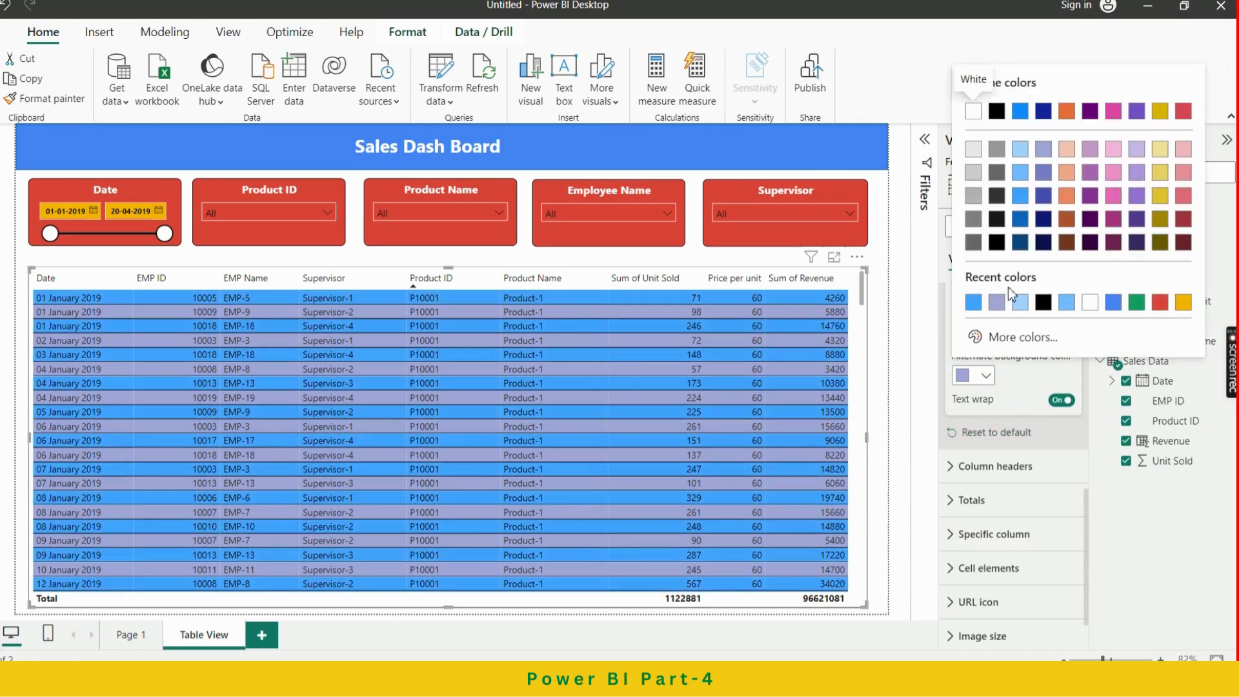
click(1020, 152)
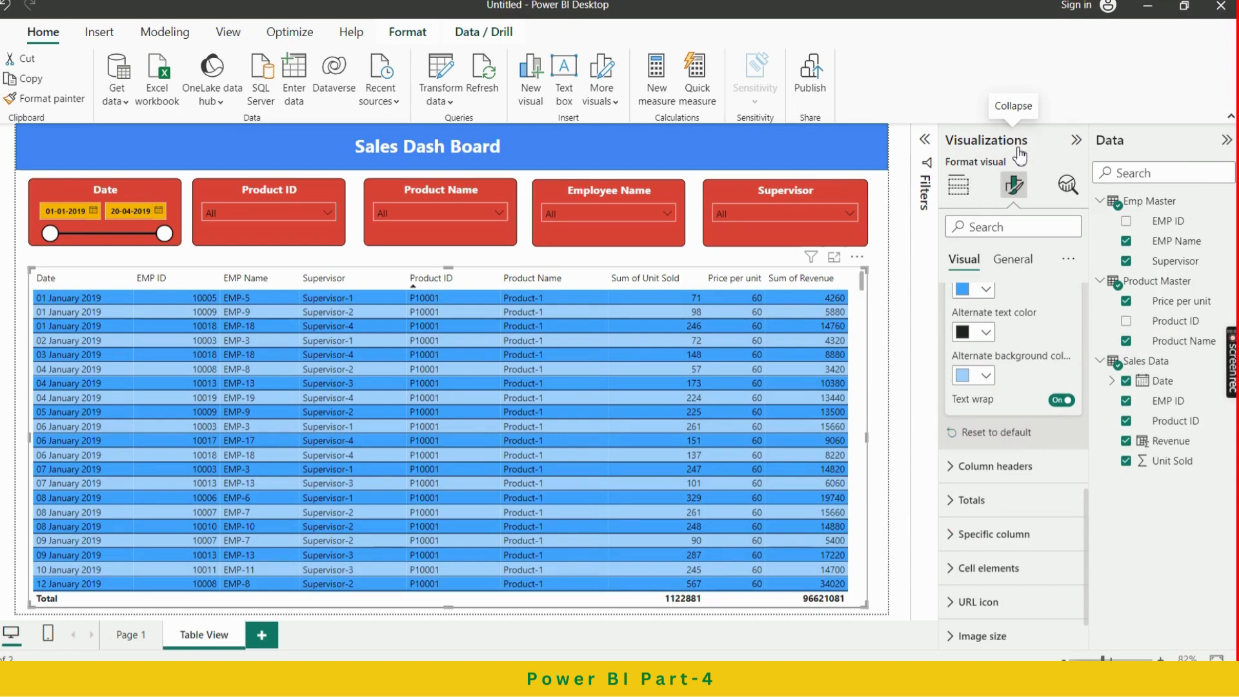
Try white as the text color of the table values and return it to black
scroll(1068, 374, up, 3)
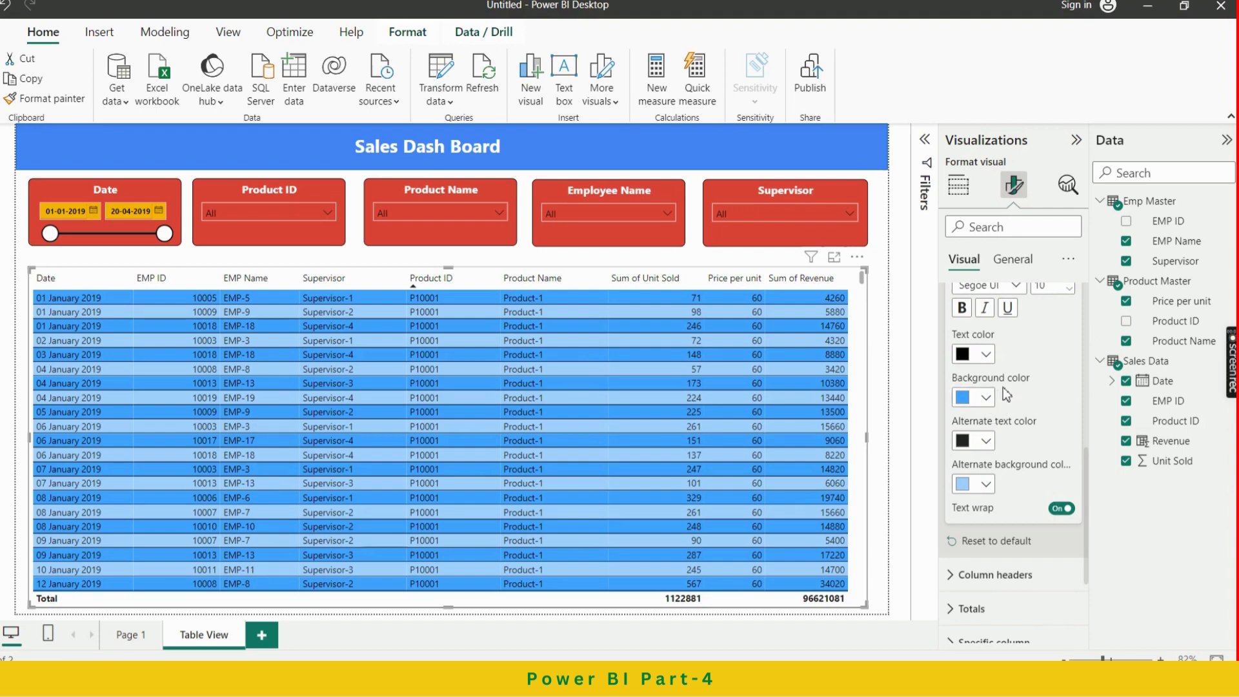
click(989, 355)
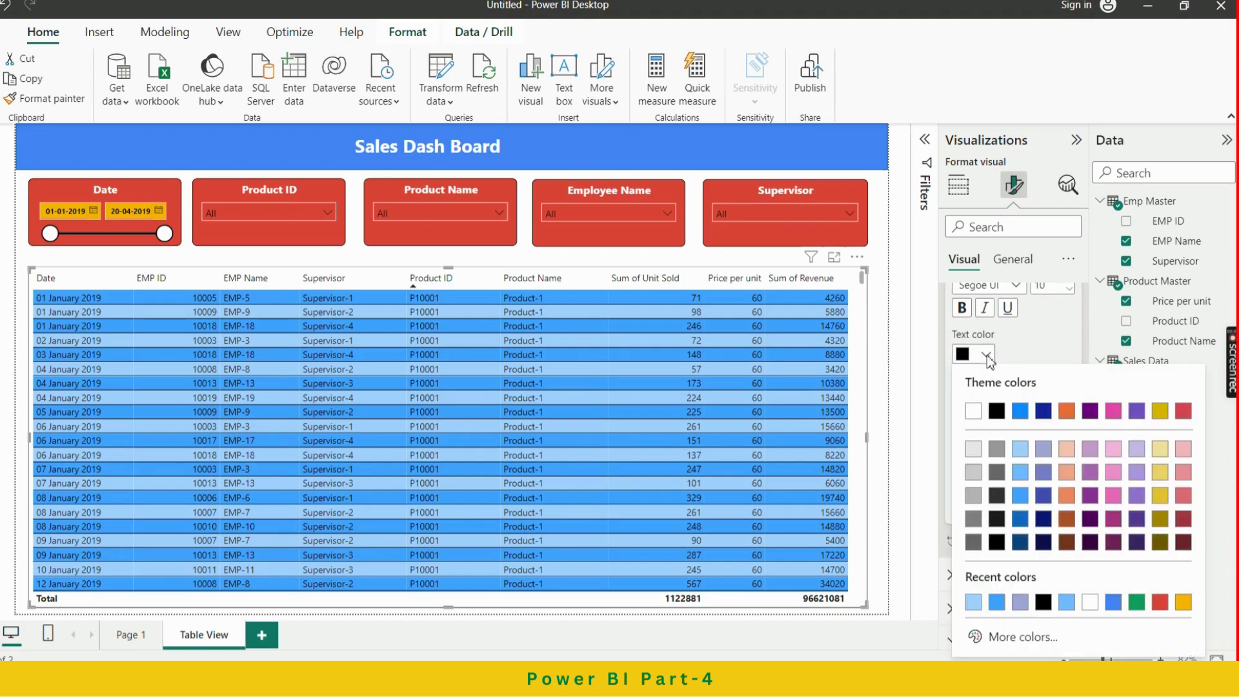
click(974, 406)
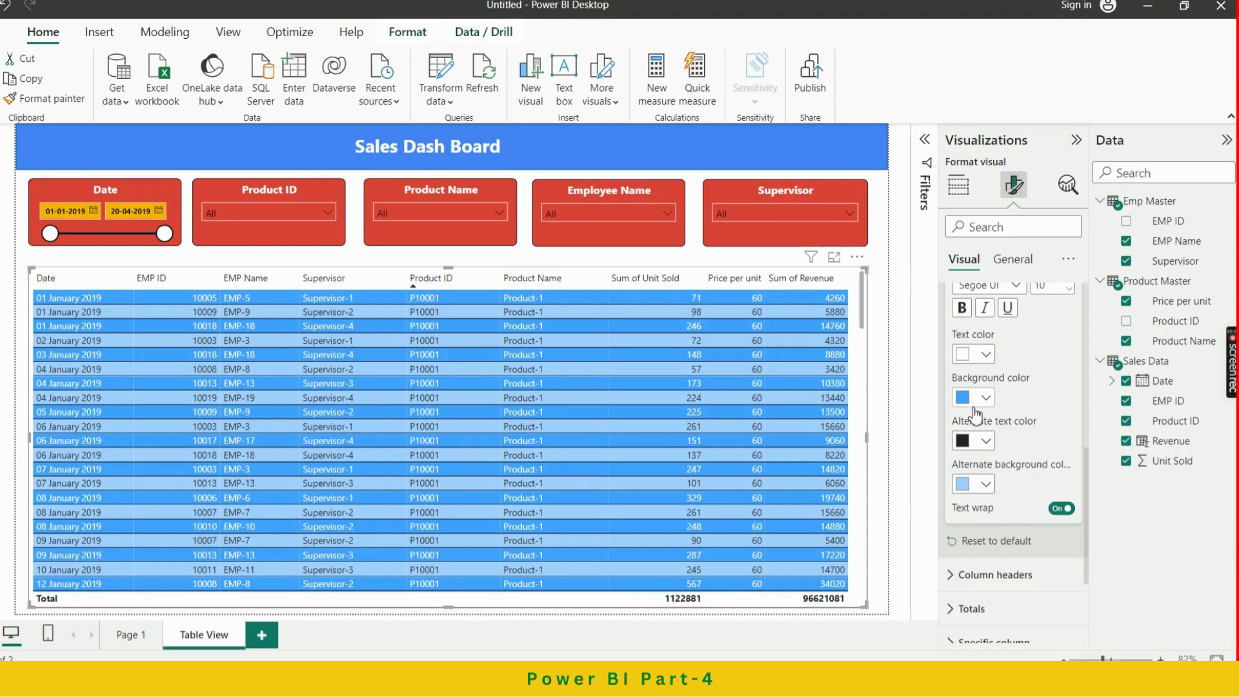
click(985, 355)
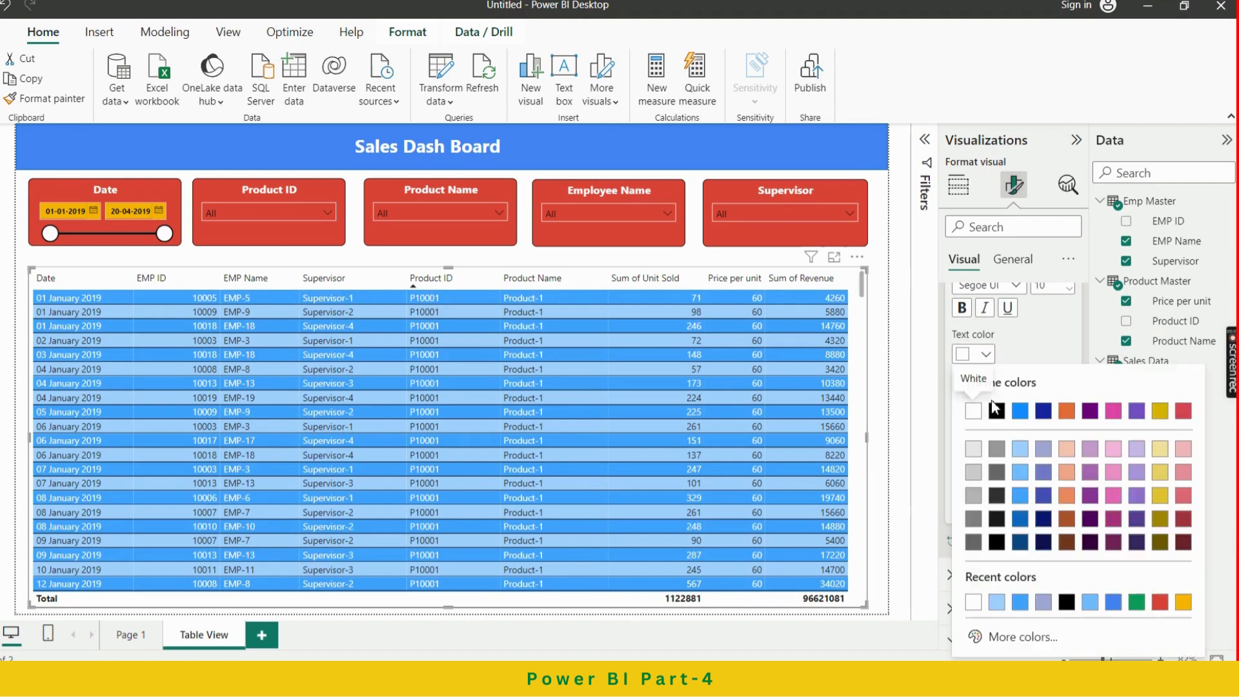
click(997, 412)
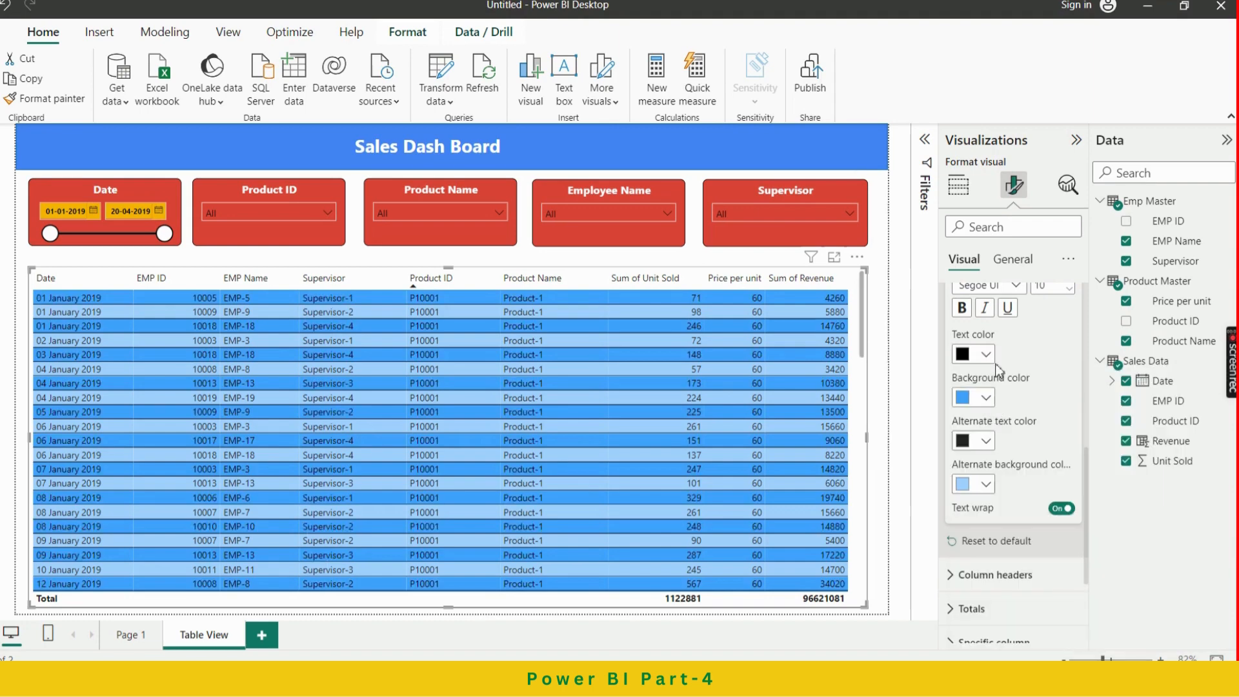
Set the table values' main background color to dark blue and their main text color to white
click(987, 399)
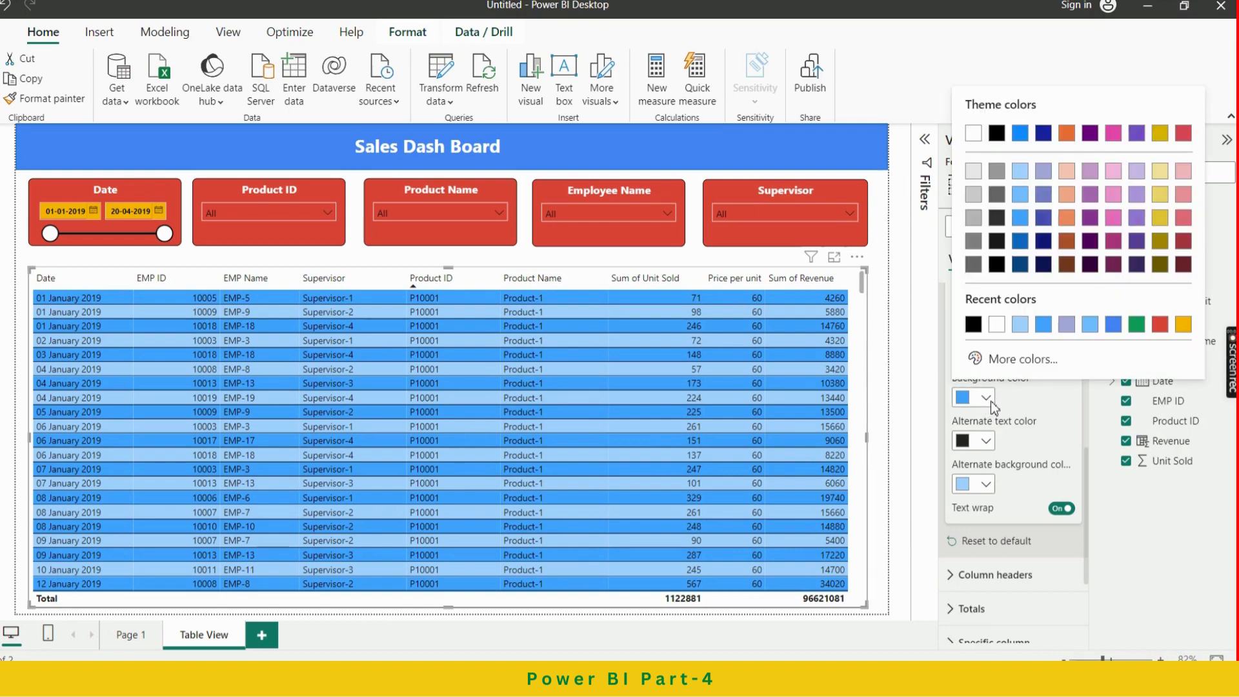
click(1021, 264)
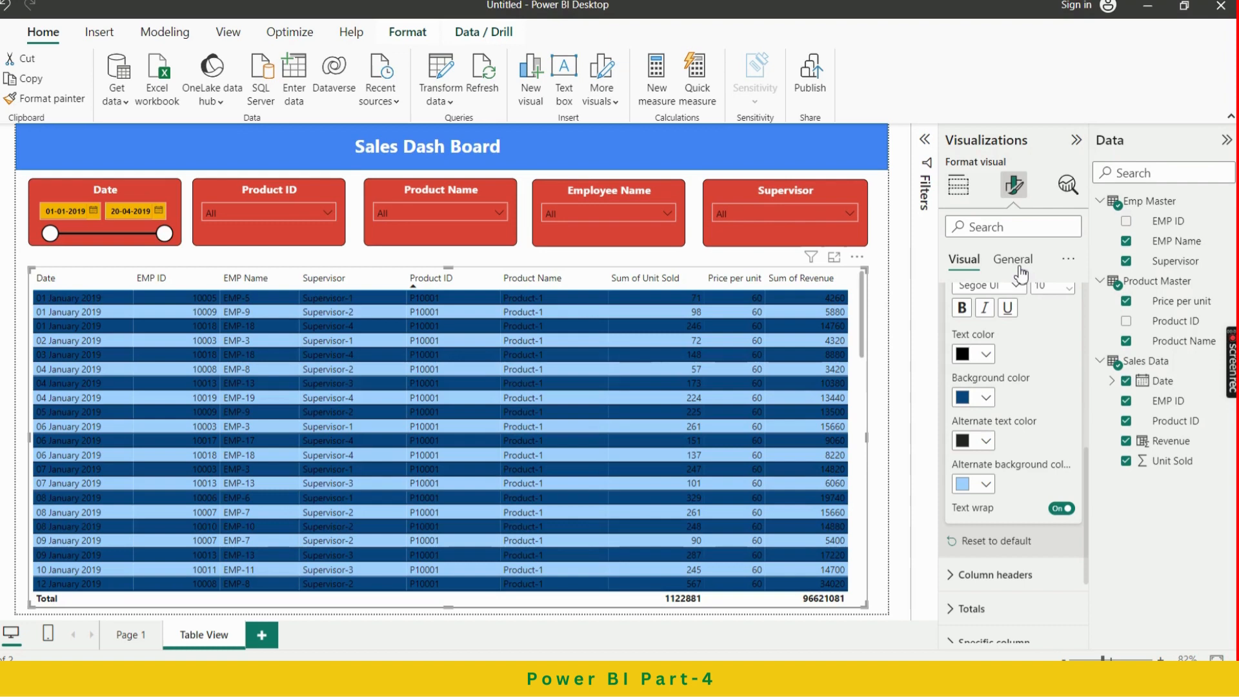
click(986, 355)
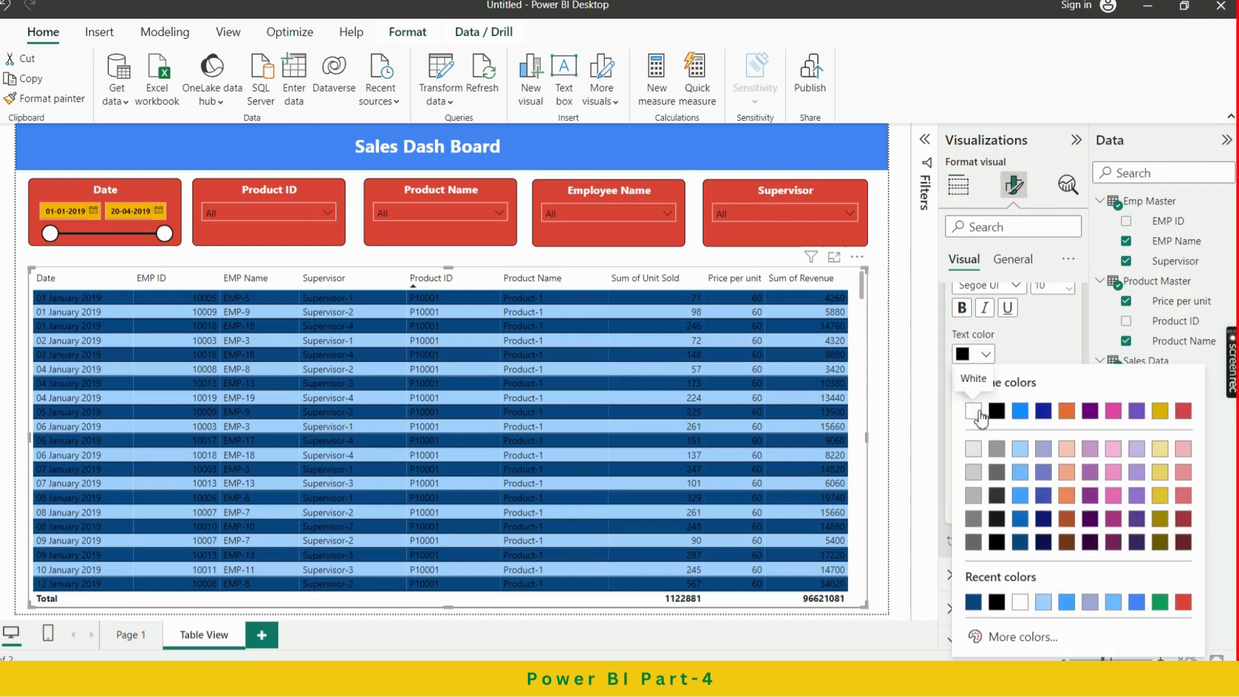
click(976, 411)
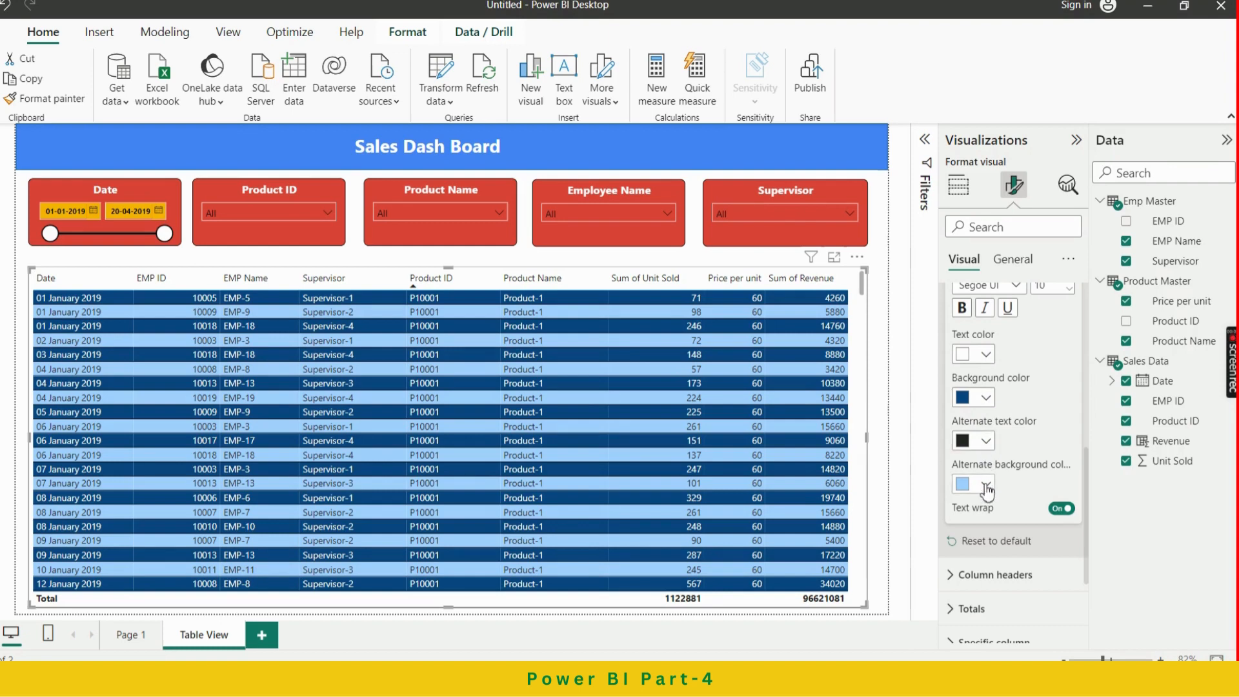
Reapply light blue as the table values' alternate background color and set their alternate text color to black
click(987, 443)
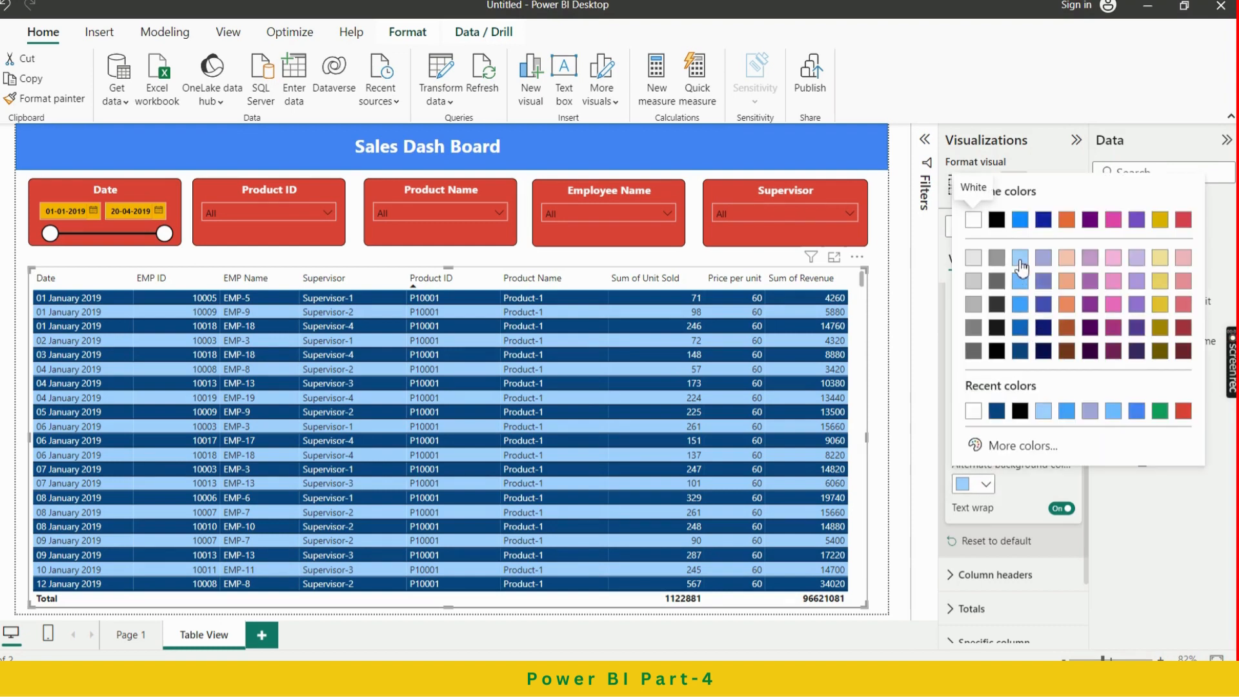
click(1020, 411)
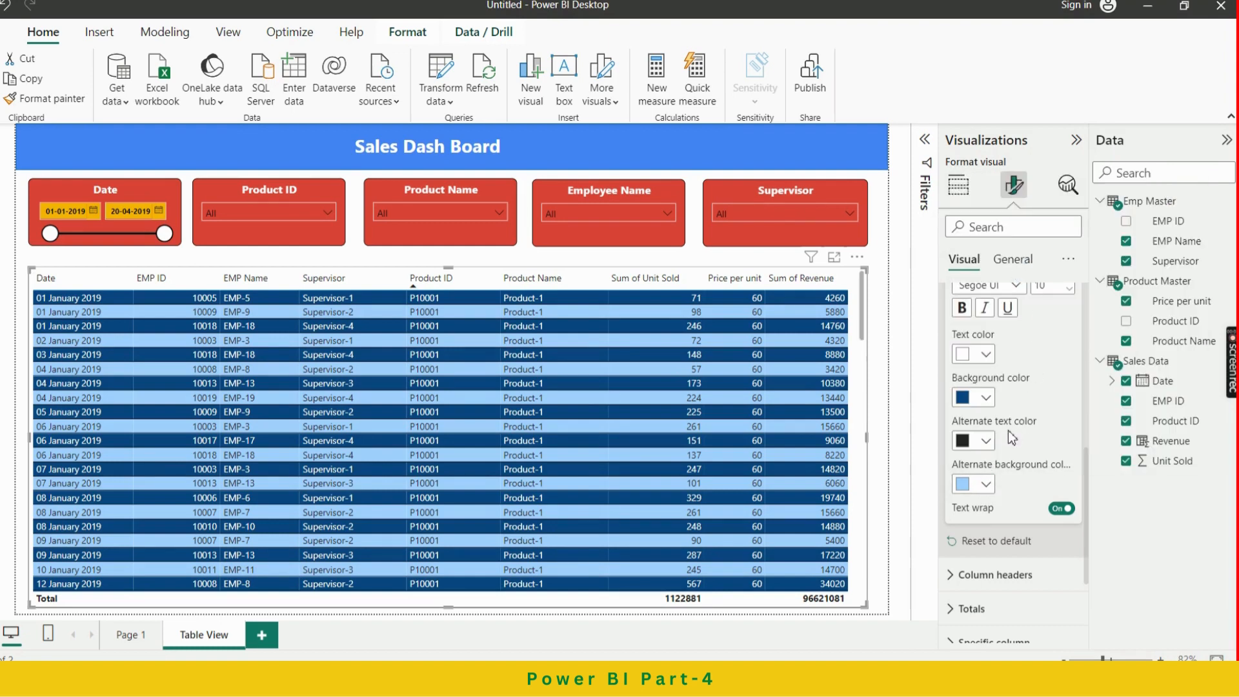
click(986, 442)
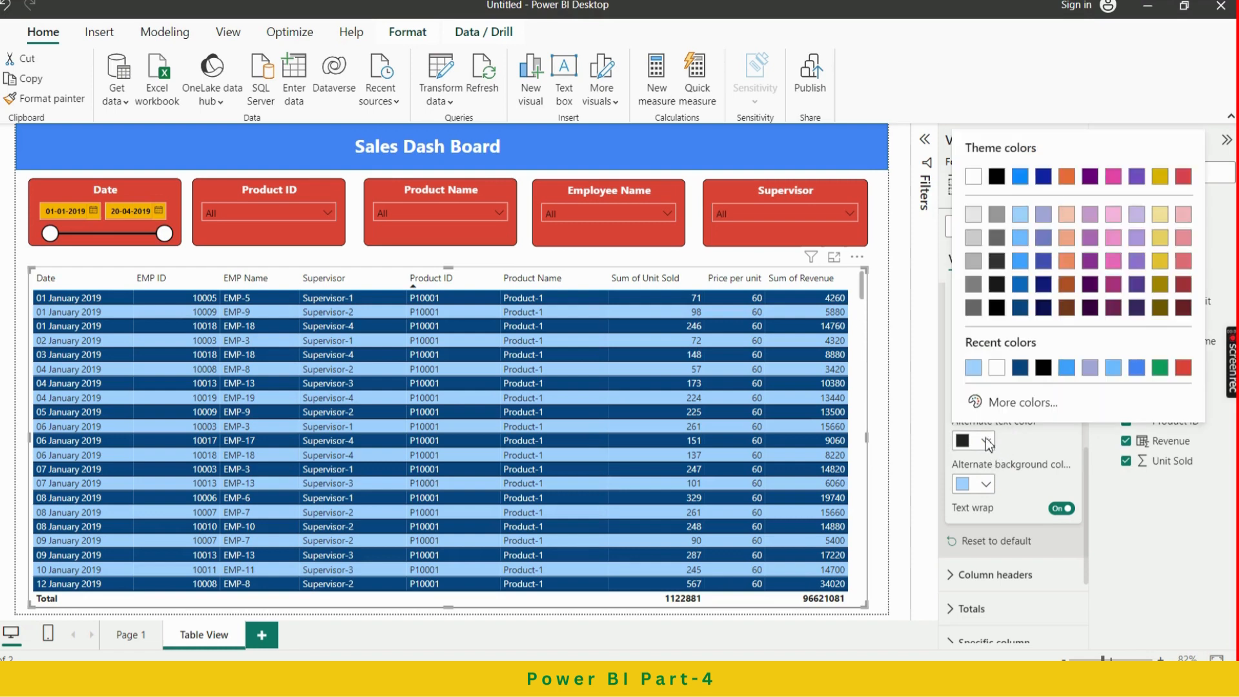
click(1044, 368)
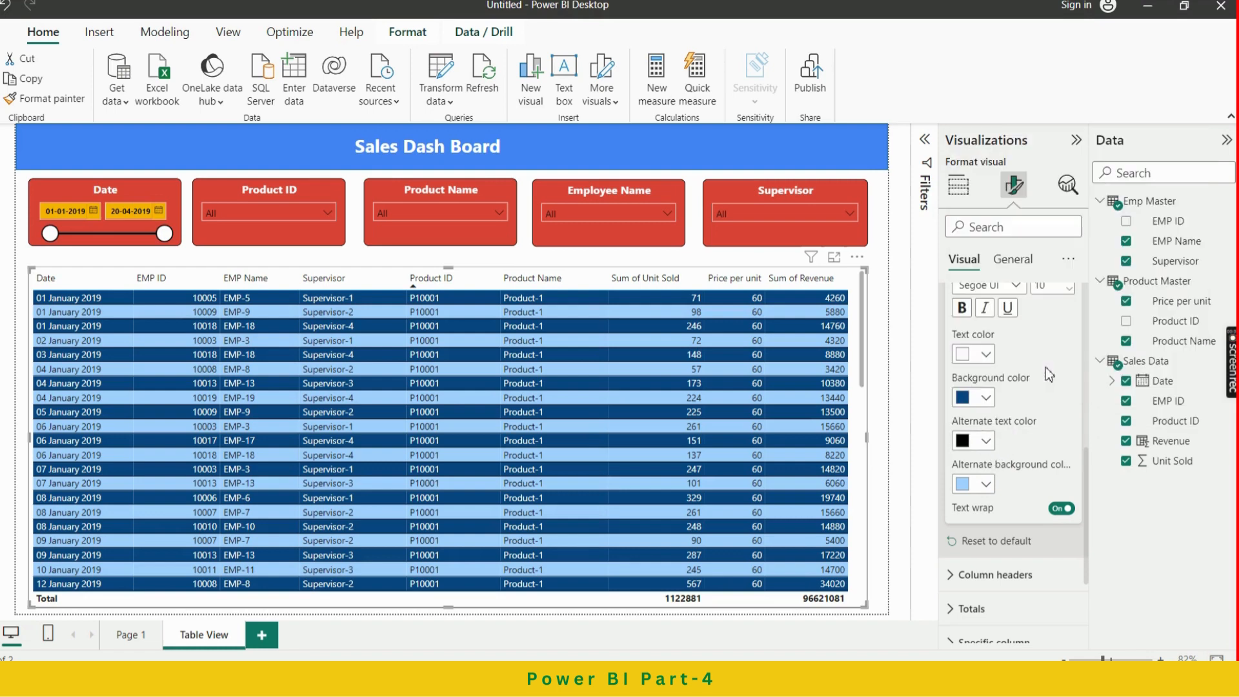
Format the table's column headers in Segoe UI Bold at size 11 with centered header alignment
scroll(1028, 473, down, 2)
scroll(1028, 474, up, 3)
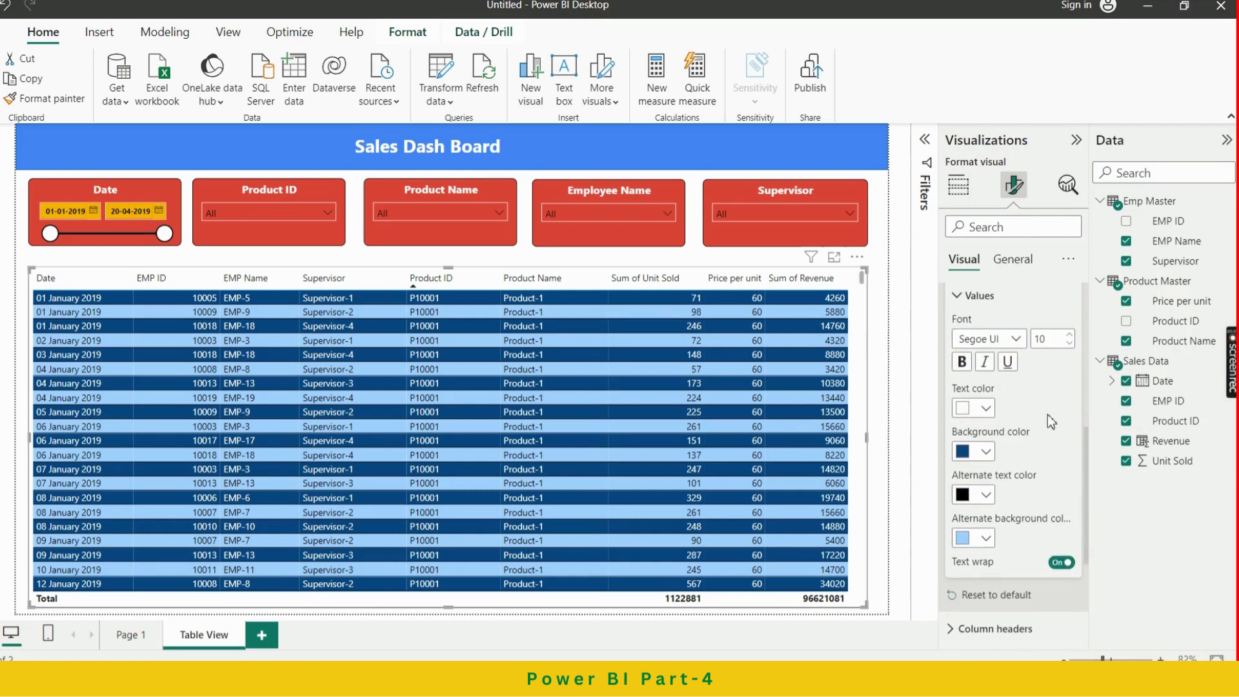
scroll(1048, 414, down, 3)
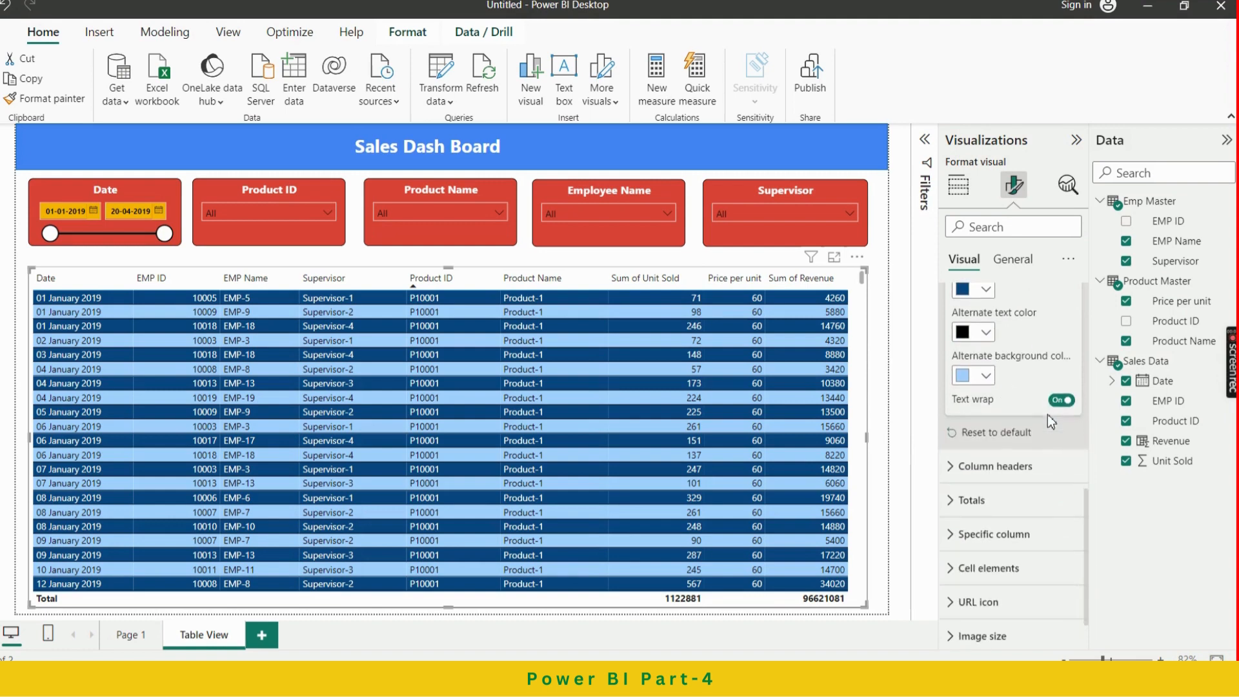
scroll(994, 447, down, 1)
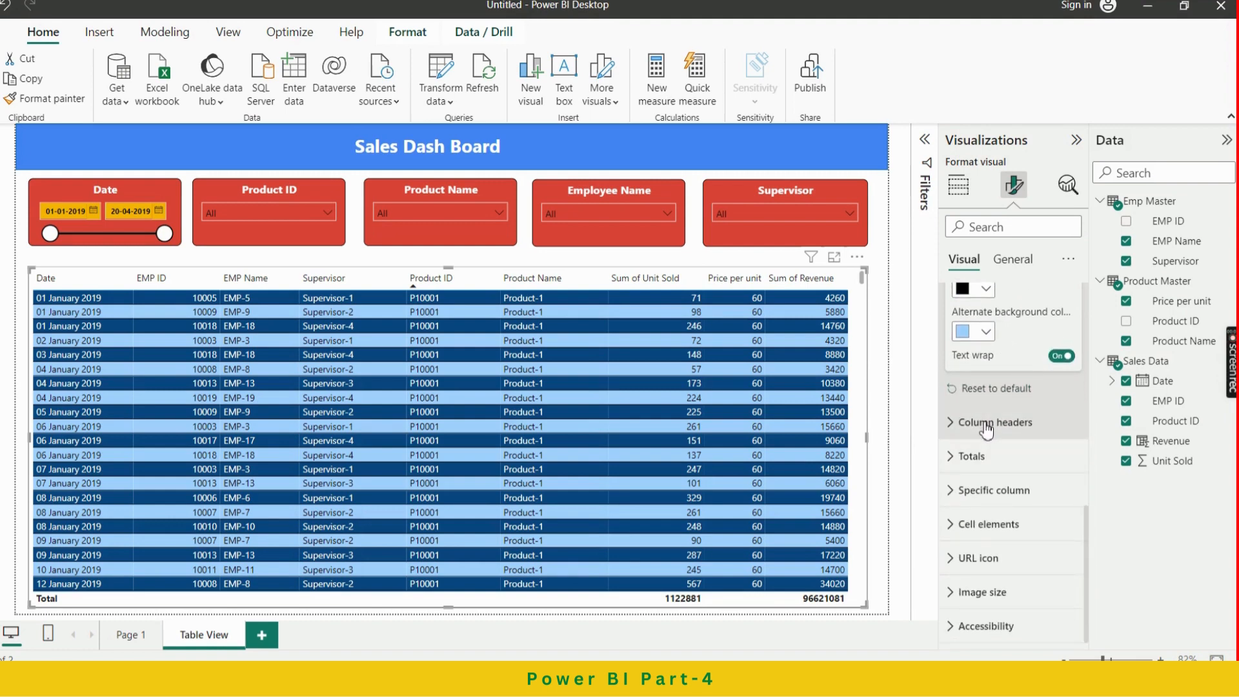
click(985, 423)
scroll(1028, 450, down, 2)
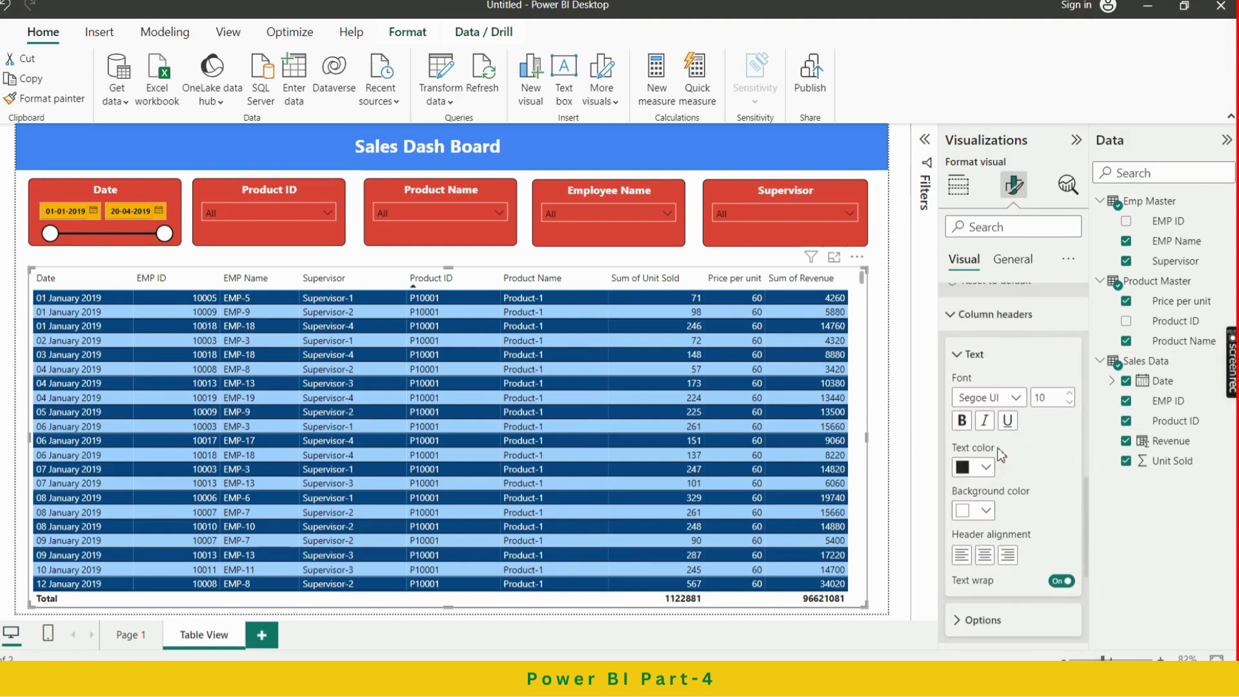
click(1016, 398)
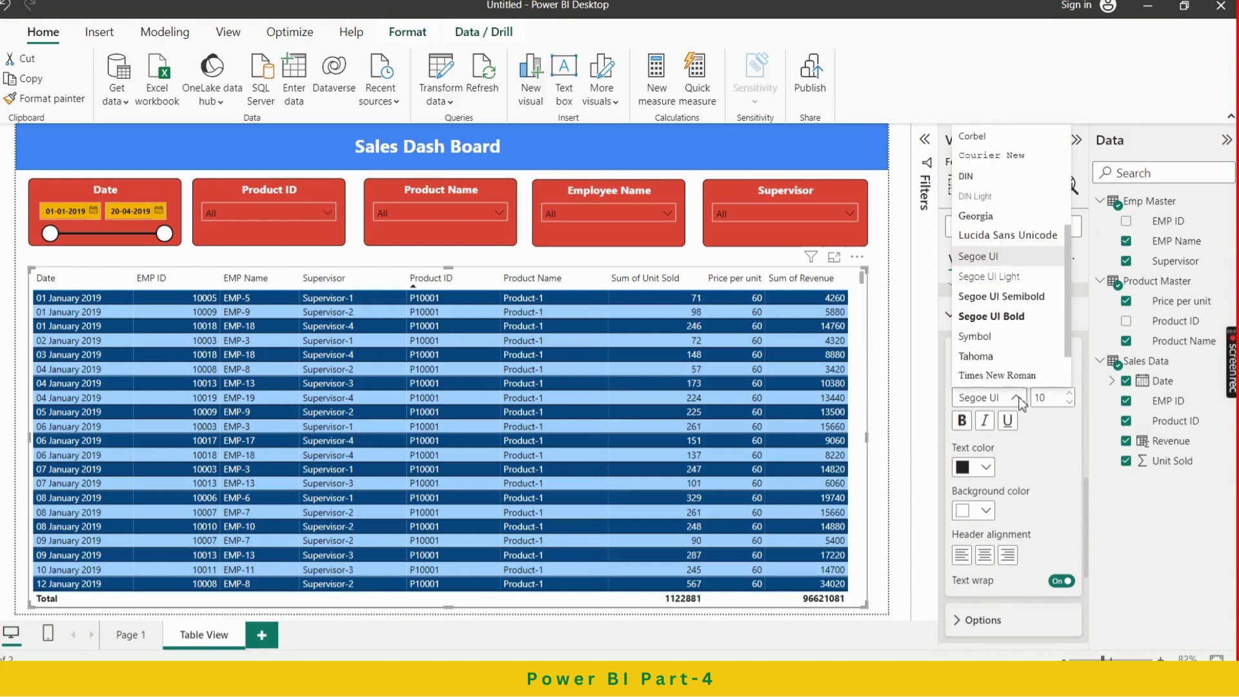
click(1009, 325)
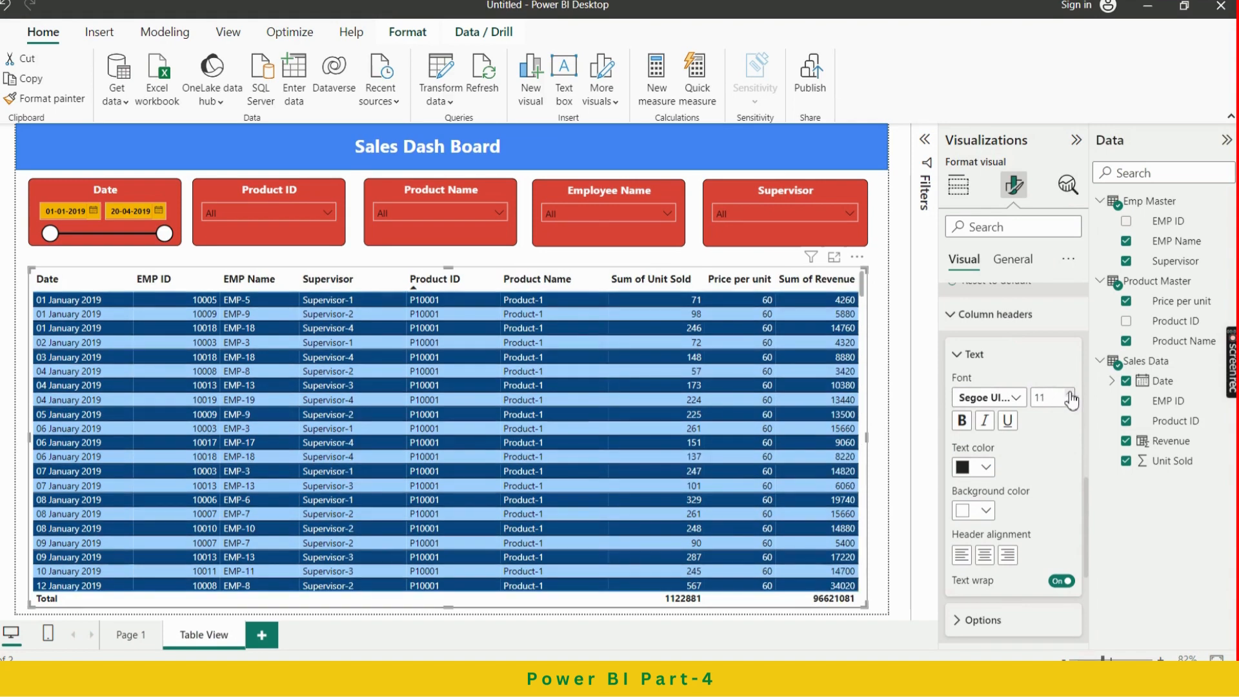
click(985, 555)
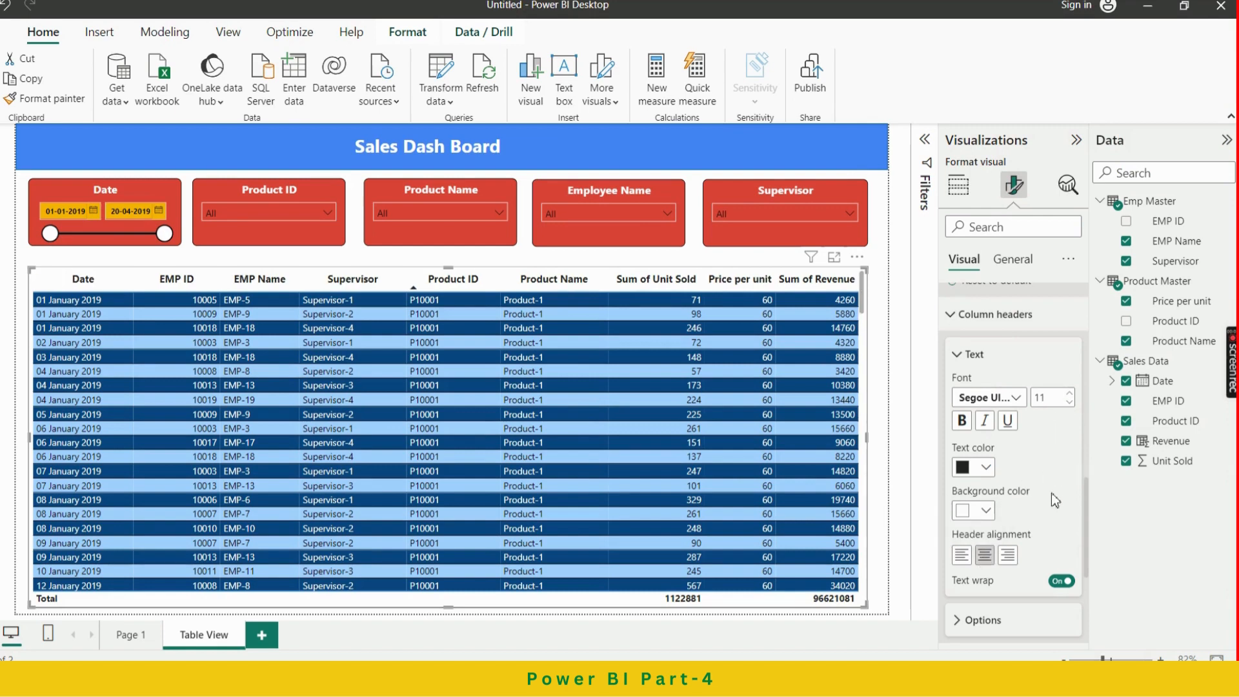
Give the column headers white text and, after trying dark purple, a dark navy background
click(986, 511)
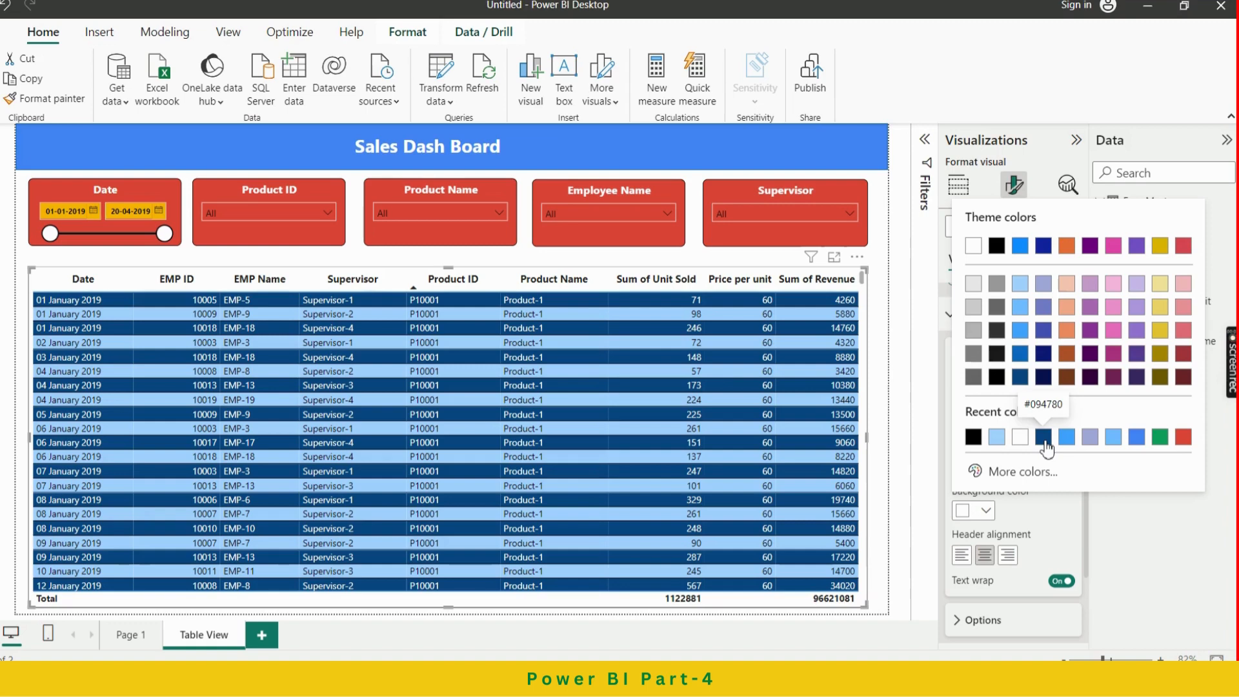
click(1113, 377)
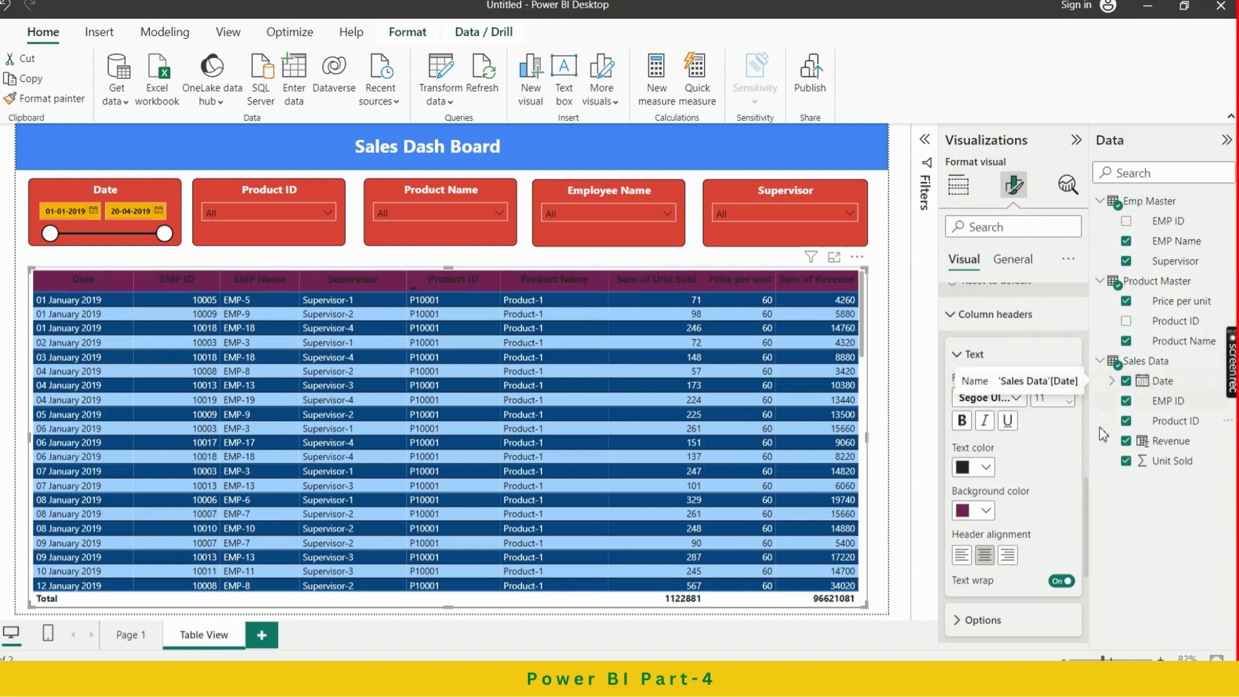
click(985, 467)
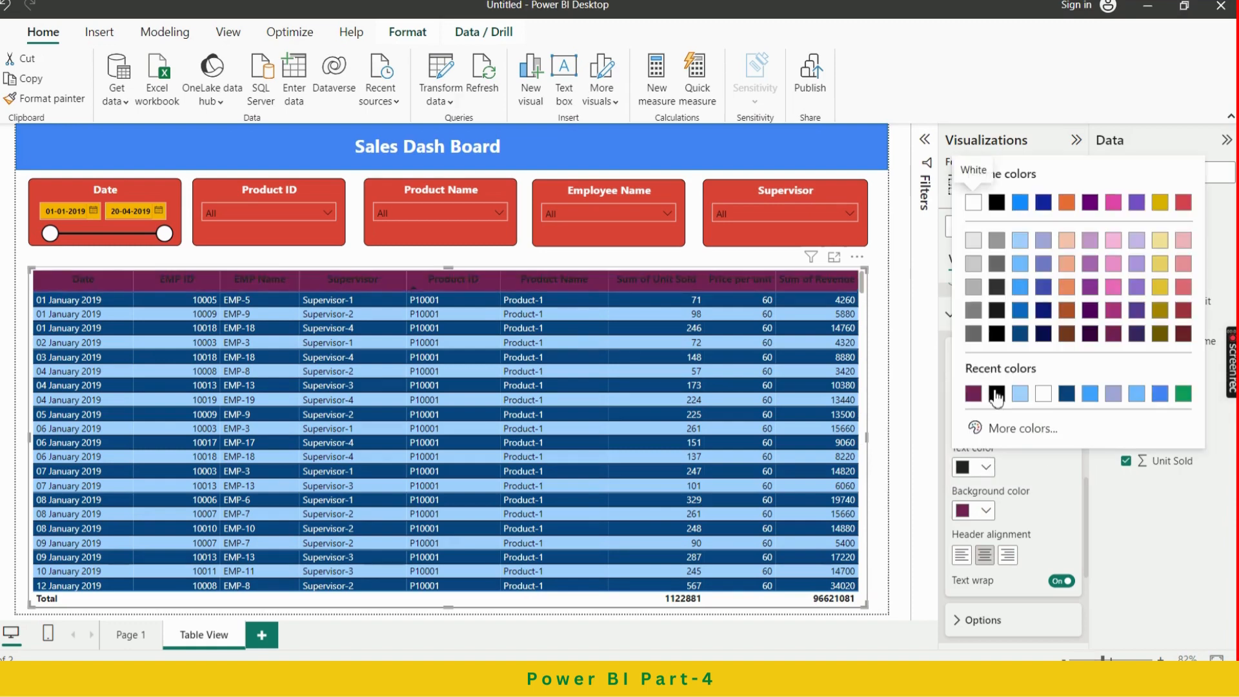
click(1043, 396)
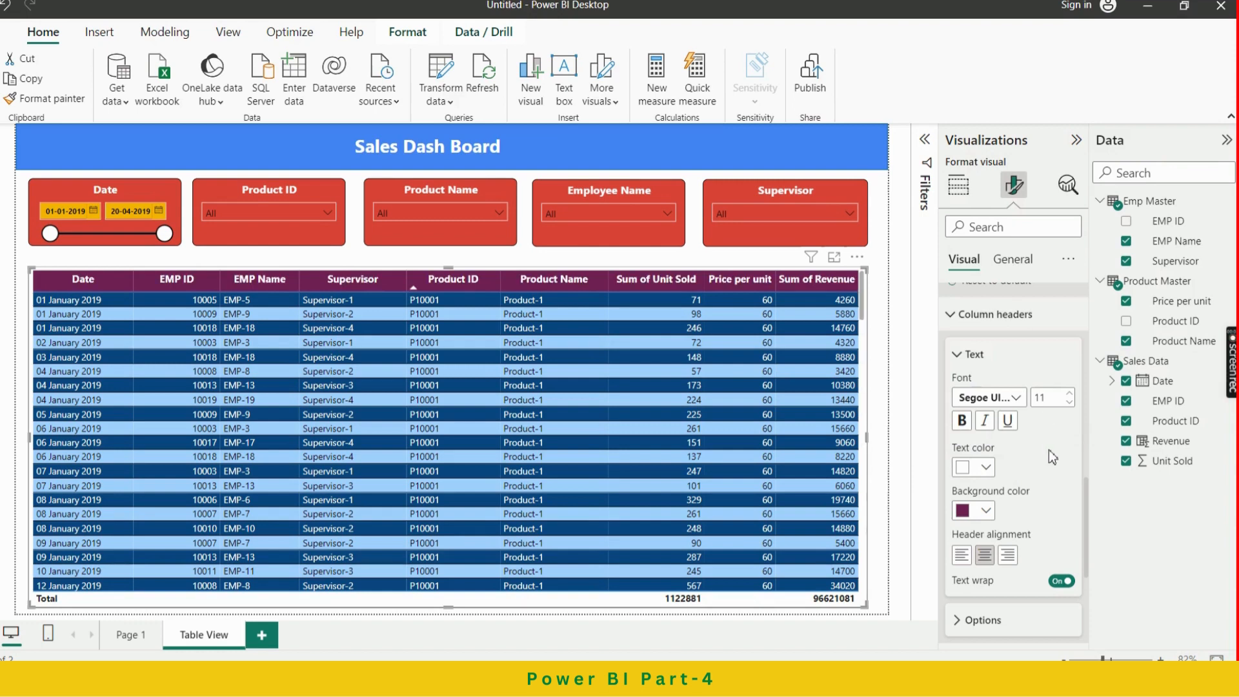
click(986, 511)
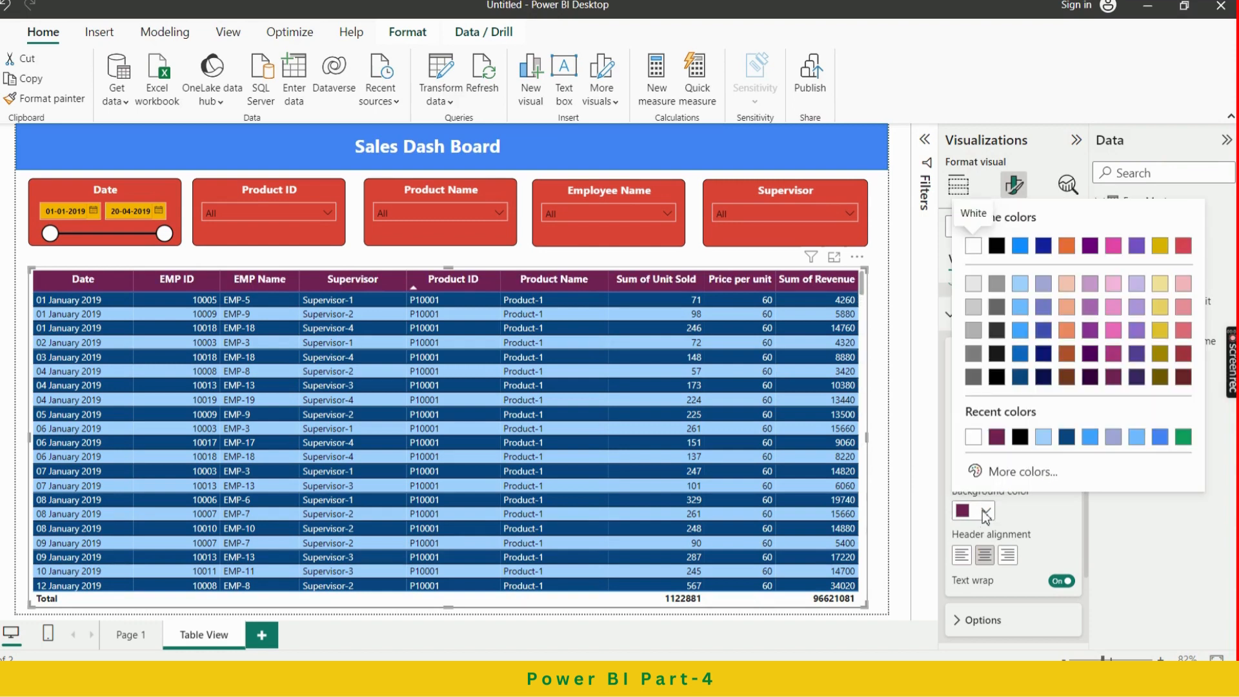
click(1043, 377)
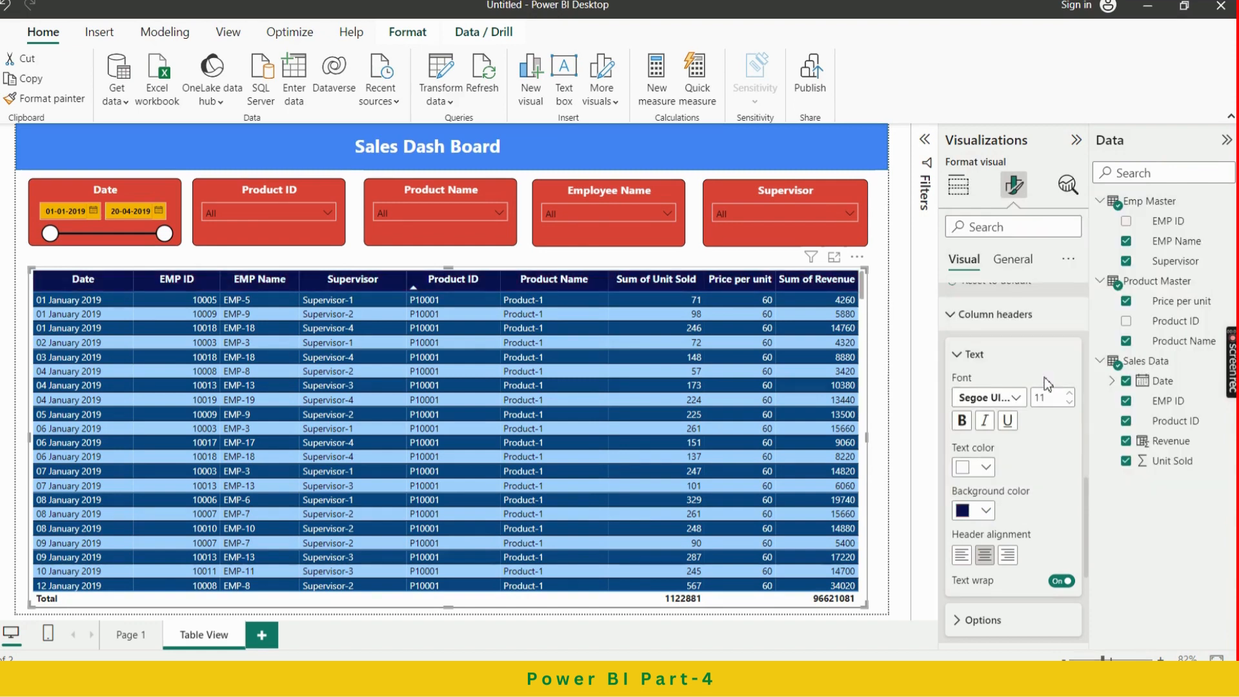
Set the font of the table's totals row to Segoe UI Bold
scroll(1044, 472, down, 3)
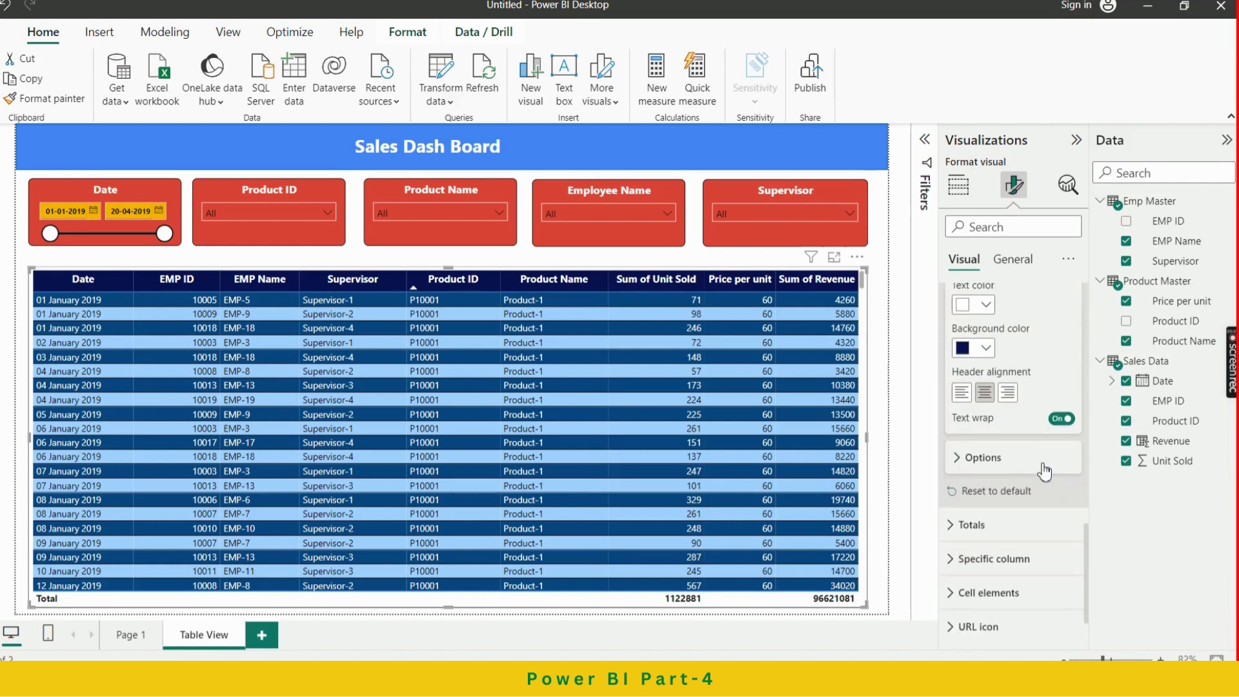
click(991, 463)
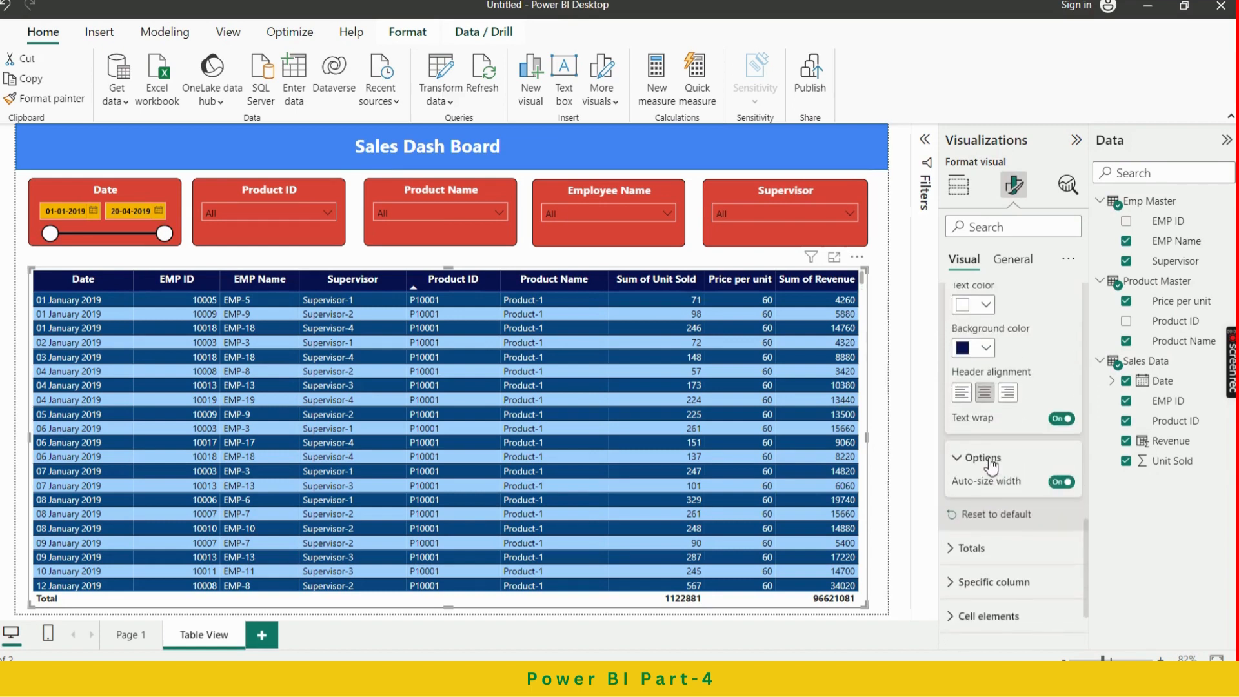
click(993, 464)
scroll(1025, 468, down, 1)
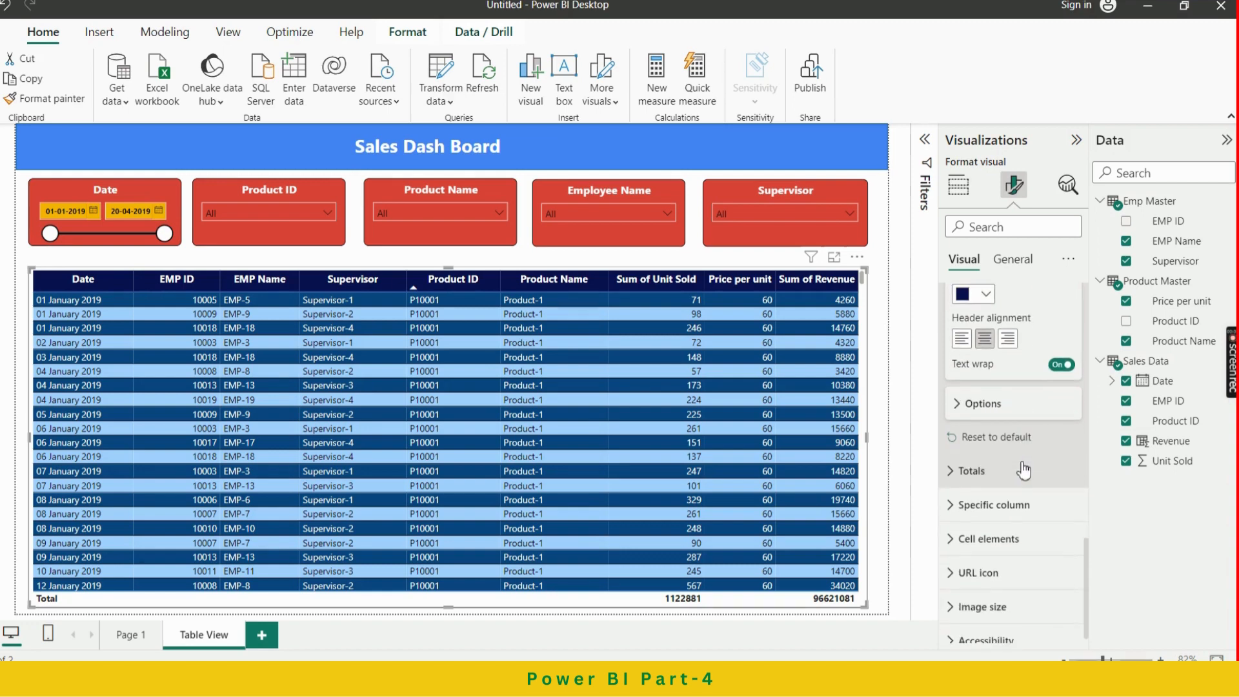
click(991, 476)
scroll(994, 485, down, 3)
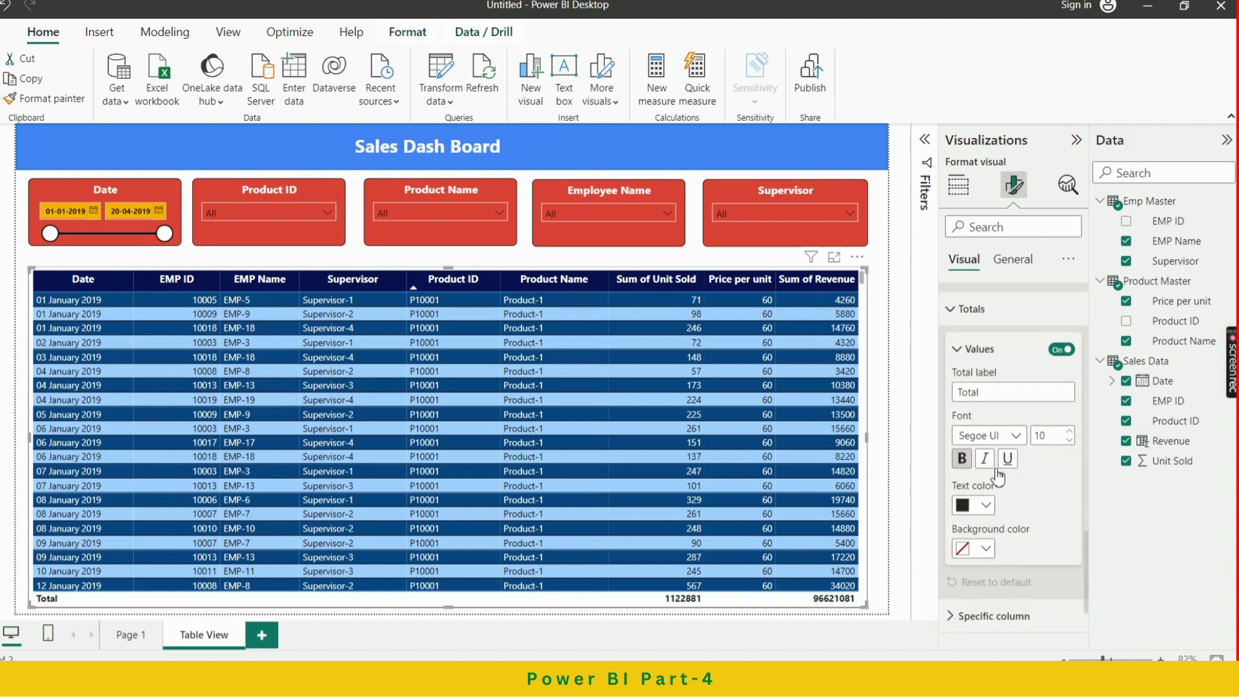
click(1016, 436)
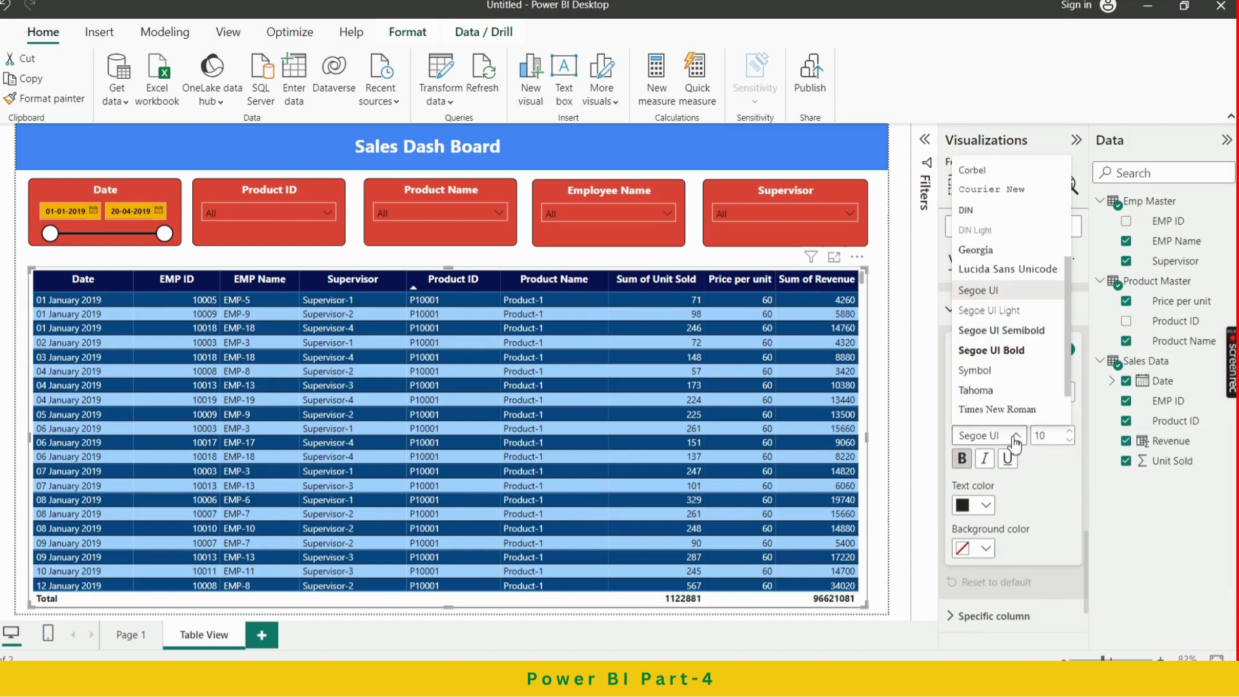
click(995, 353)
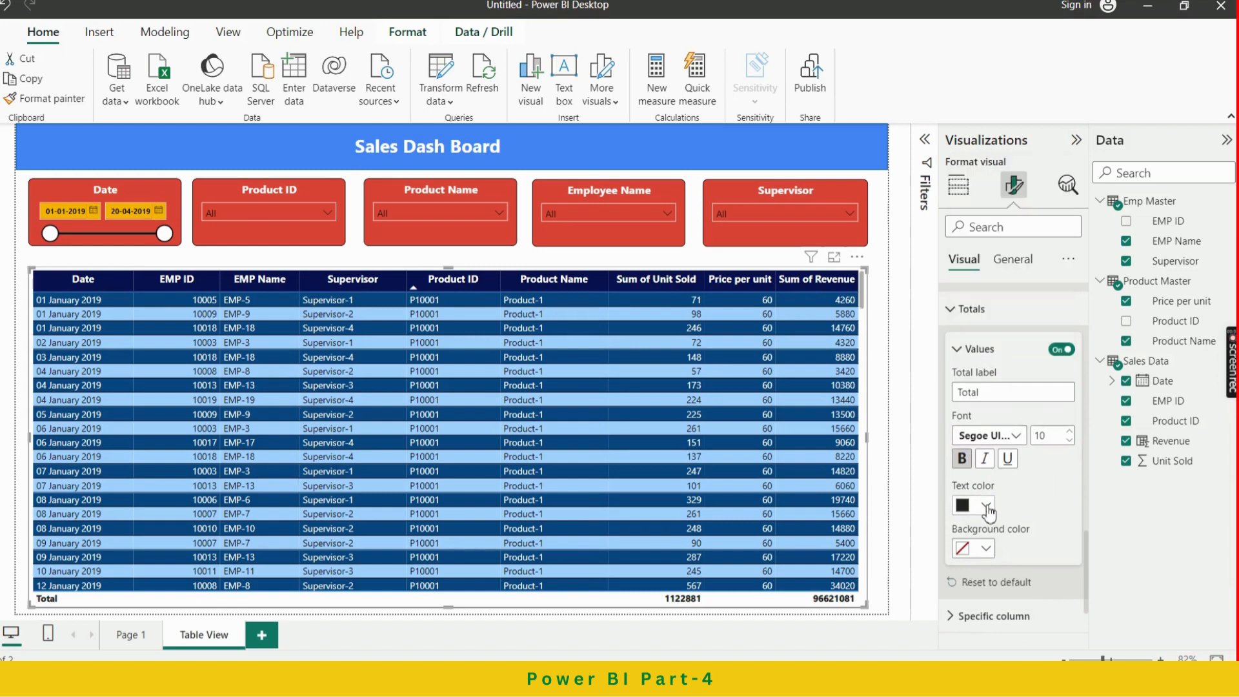
Give the table's totals row a dark navy background and white text, and deselect the table
click(986, 550)
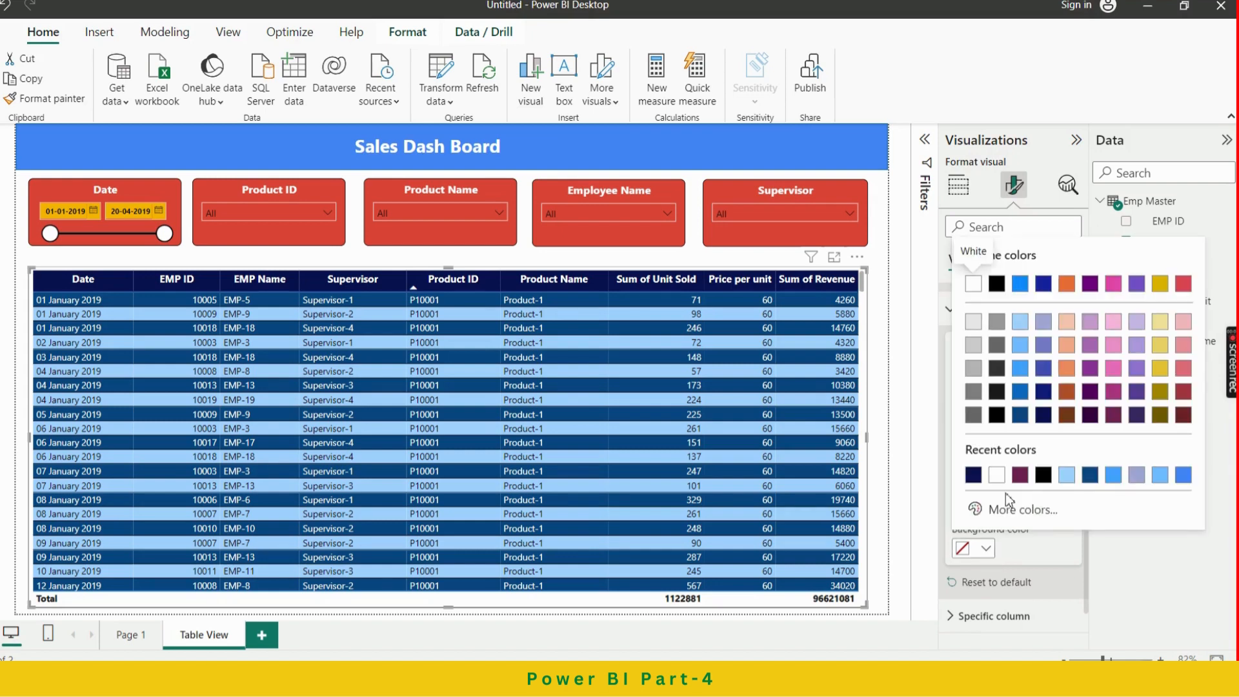
click(976, 476)
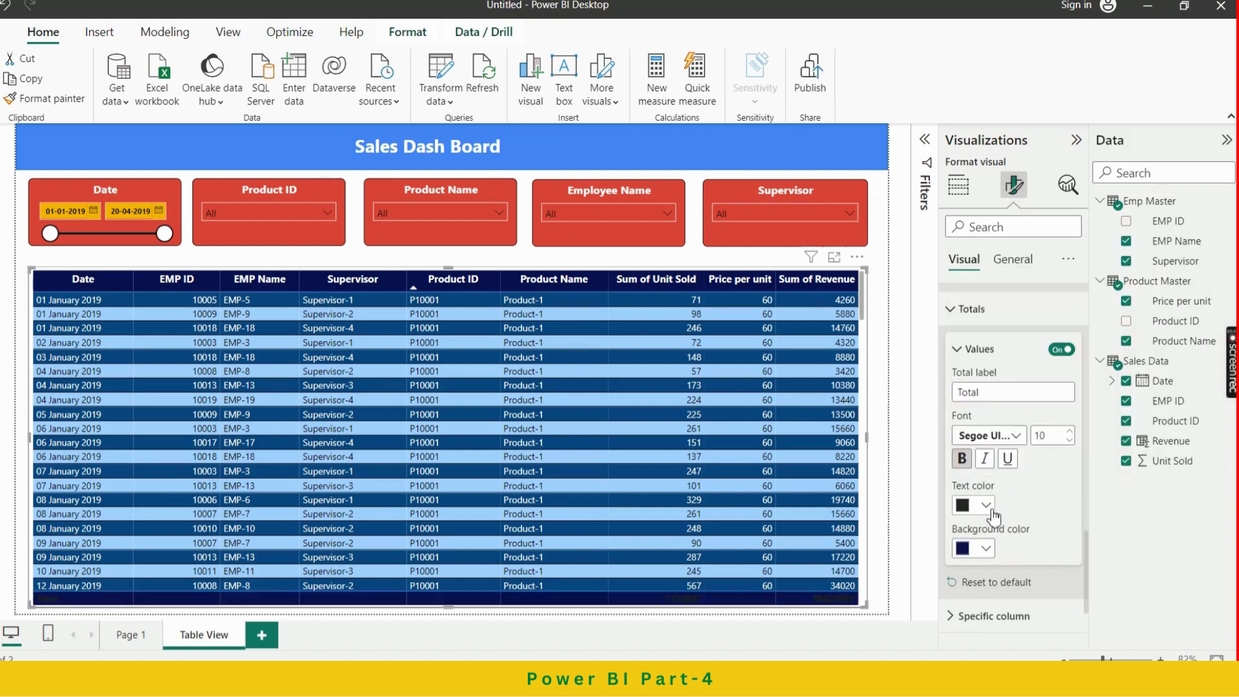
click(987, 506)
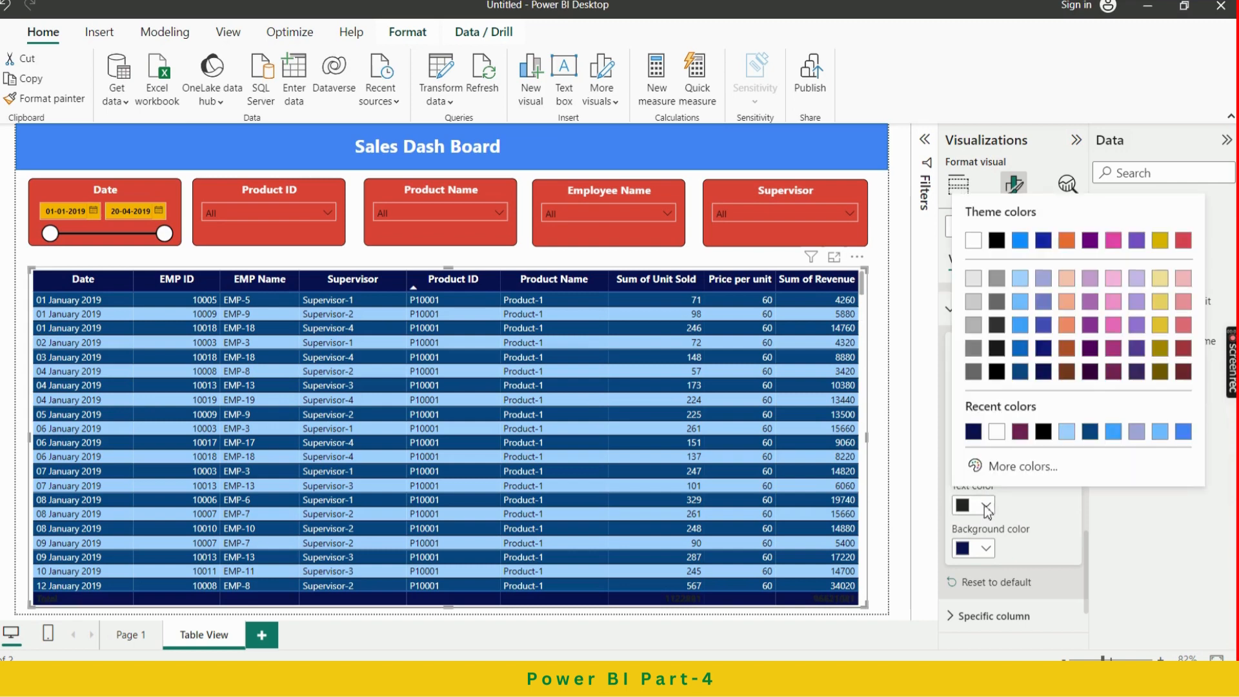
click(997, 432)
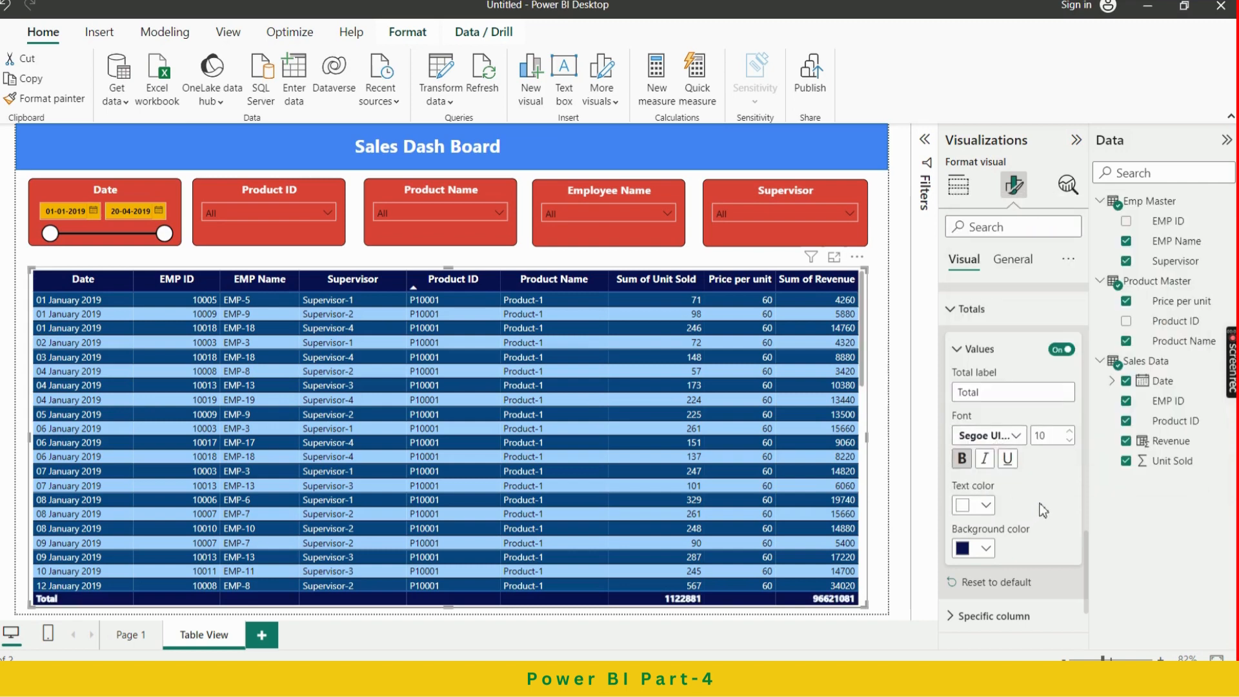
scroll(1045, 511, down, 3)
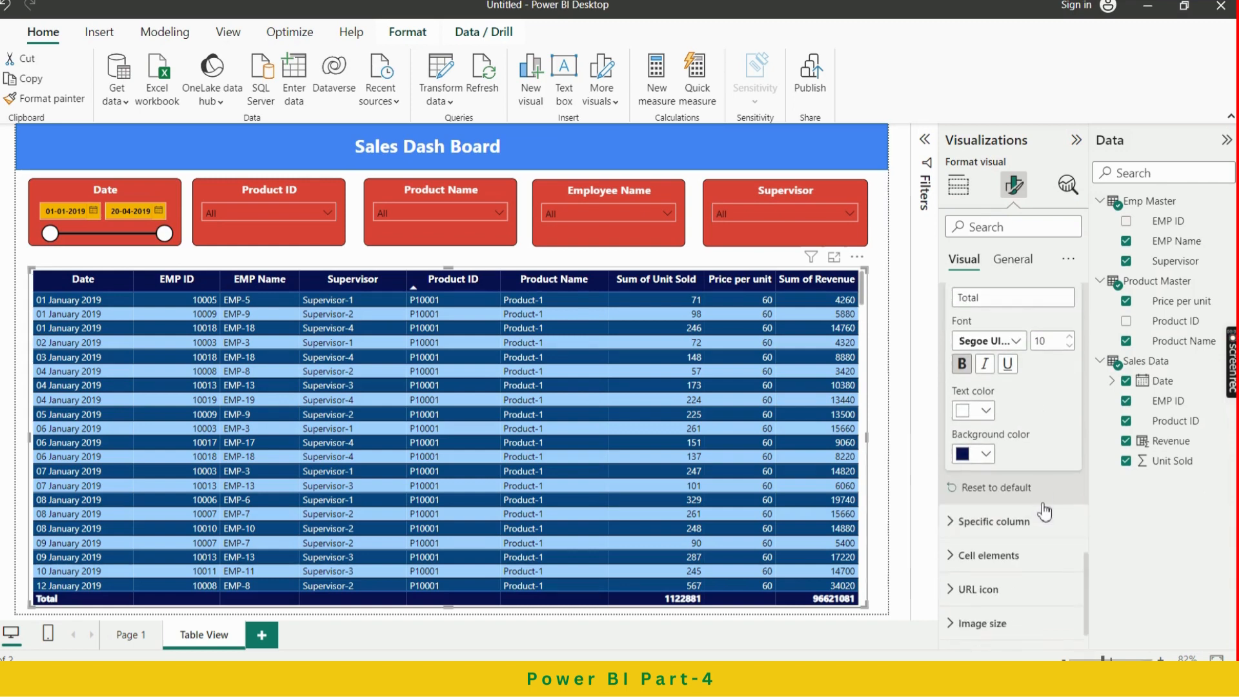
scroll(1045, 512, up, 5)
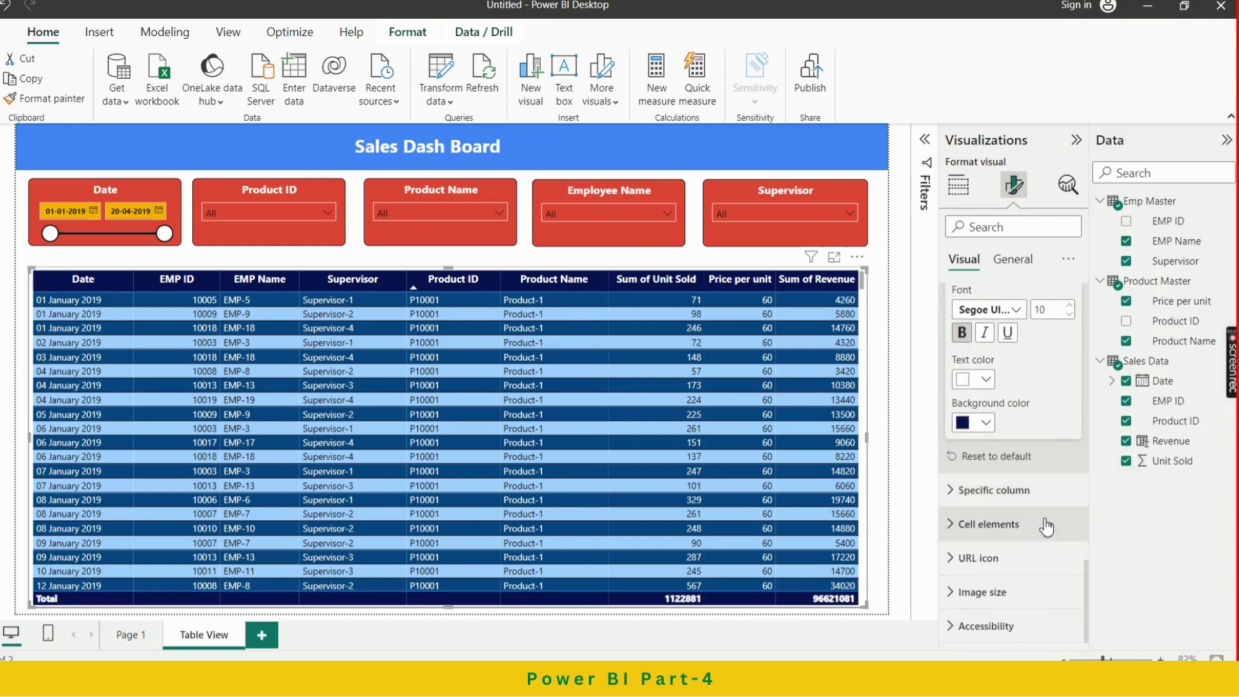
scroll(1044, 533, up, 5)
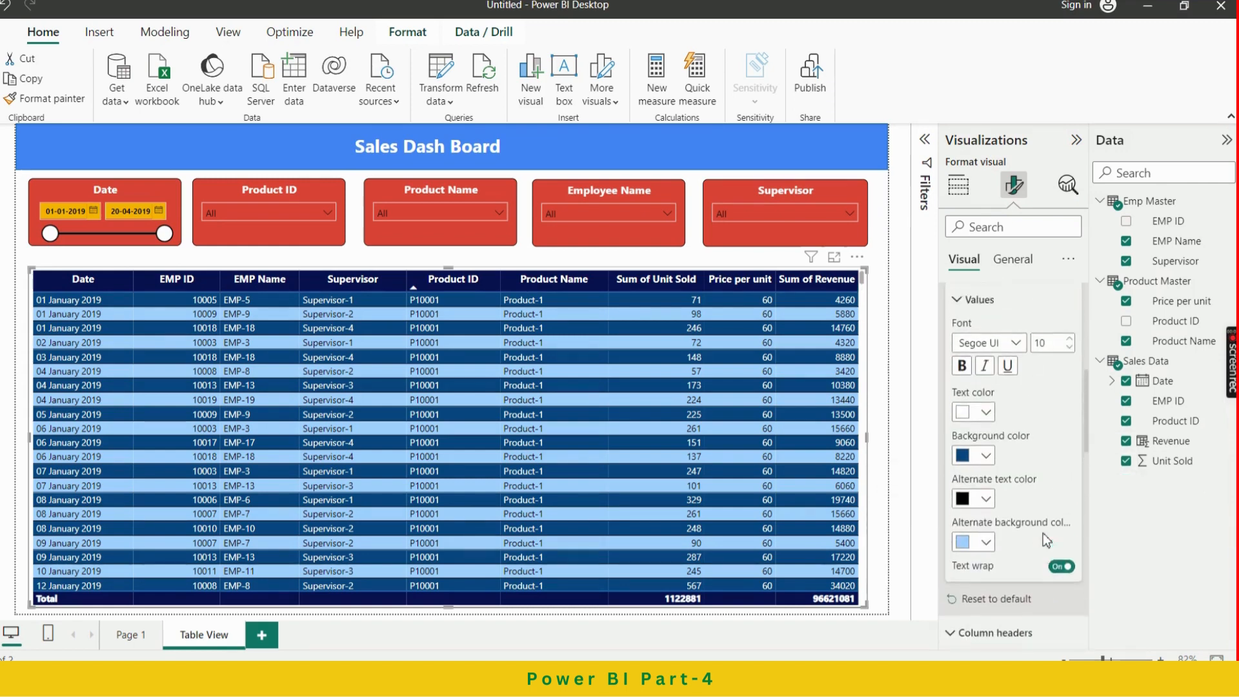
click(900, 254)
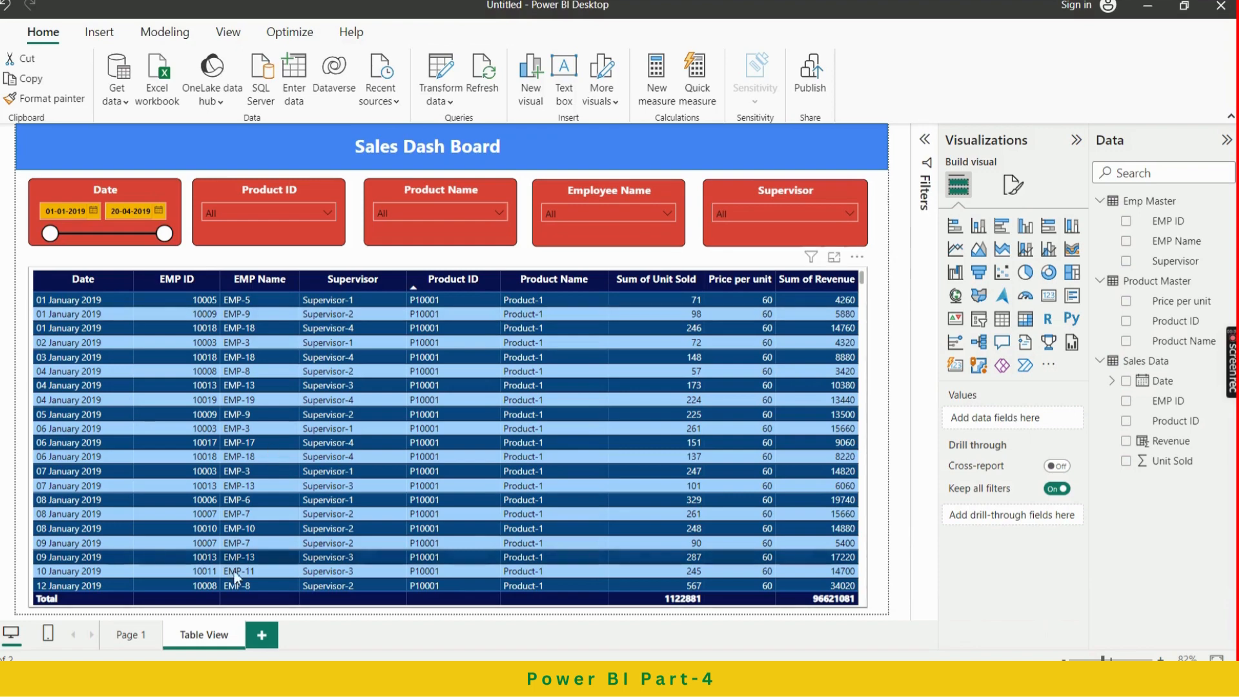
Test the Product ID slicer on the Table View page by filtering the table to P10001, and clear that filter
click(138, 635)
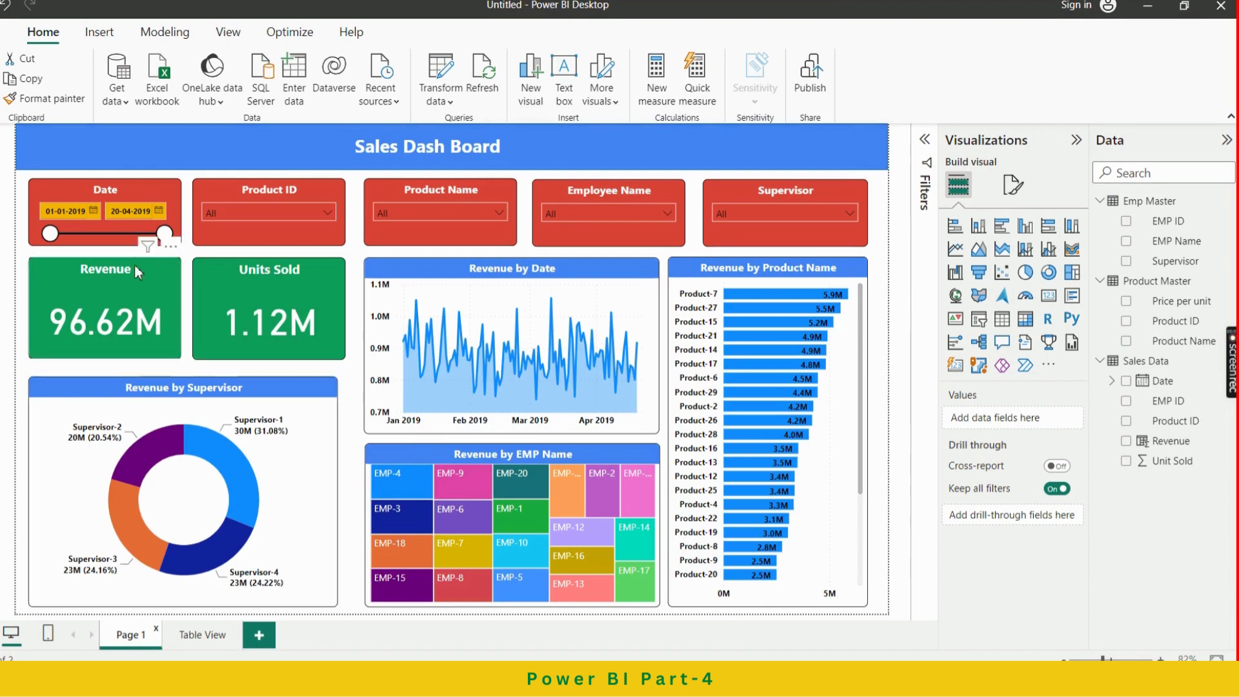
click(199, 636)
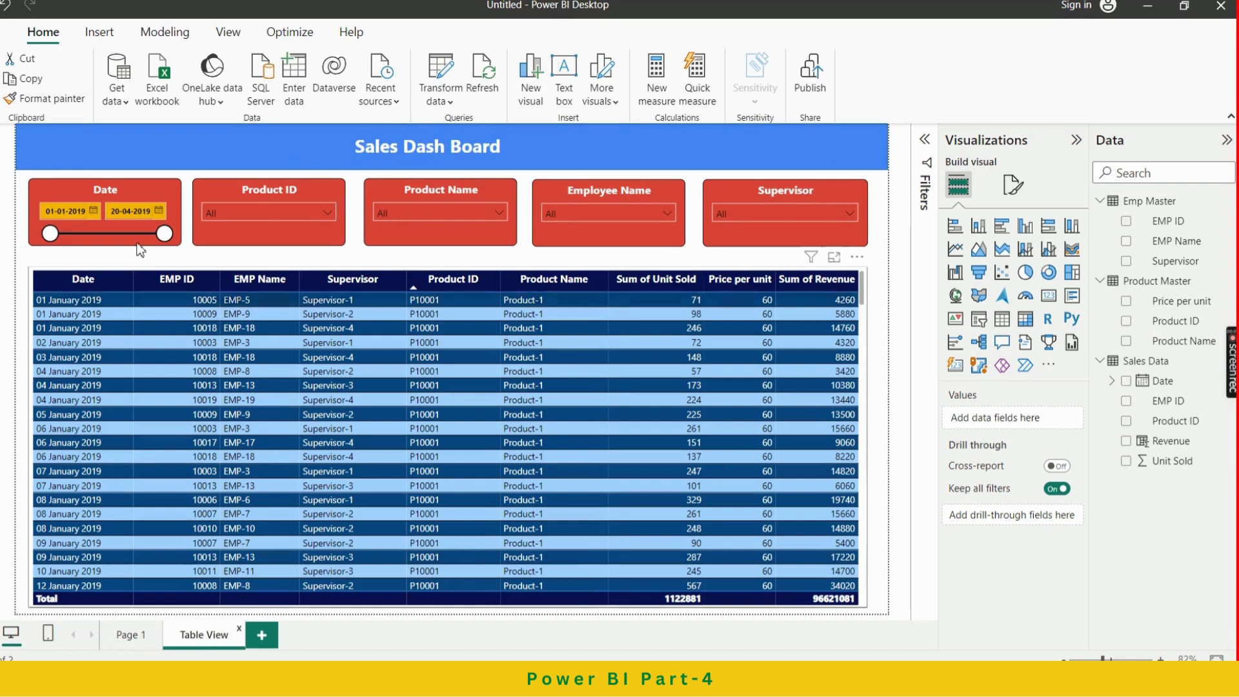
click(256, 213)
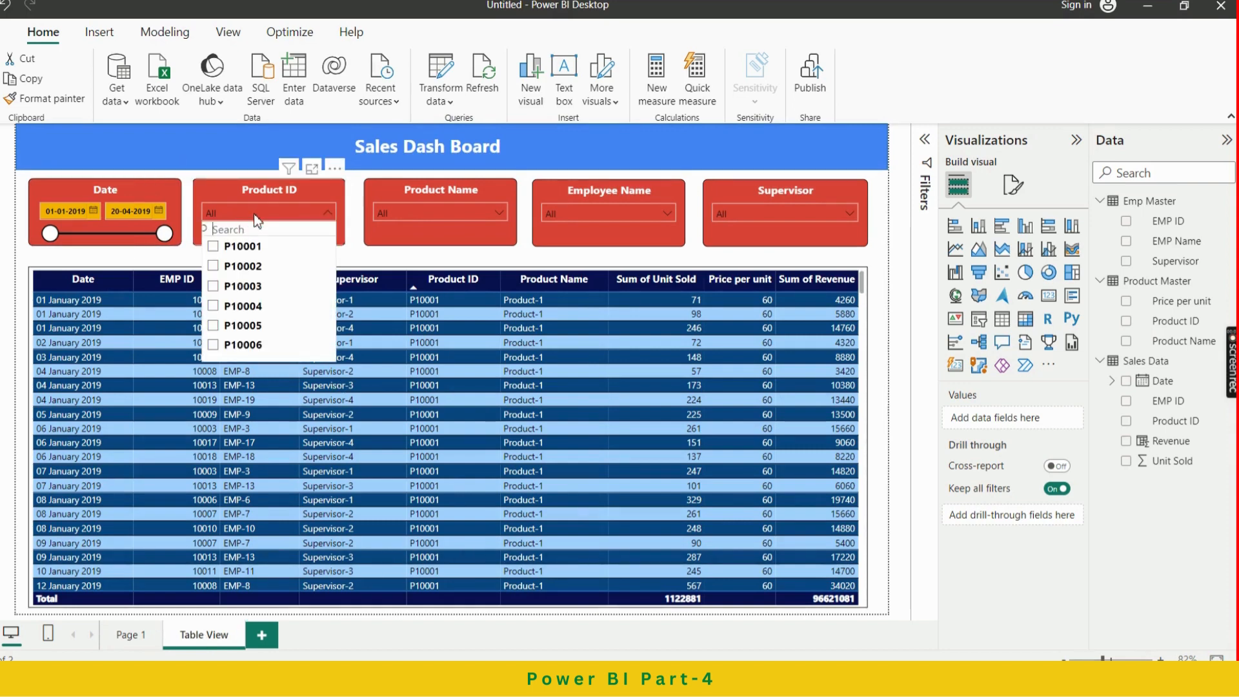
click(235, 252)
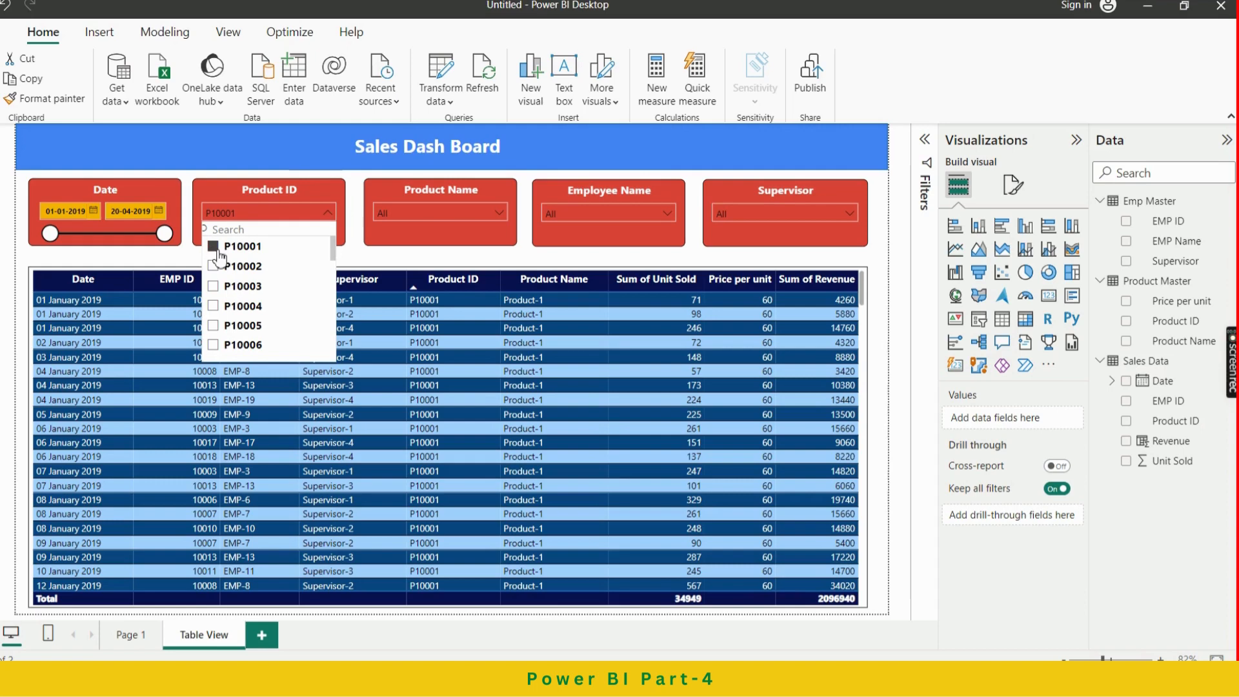
click(392, 253)
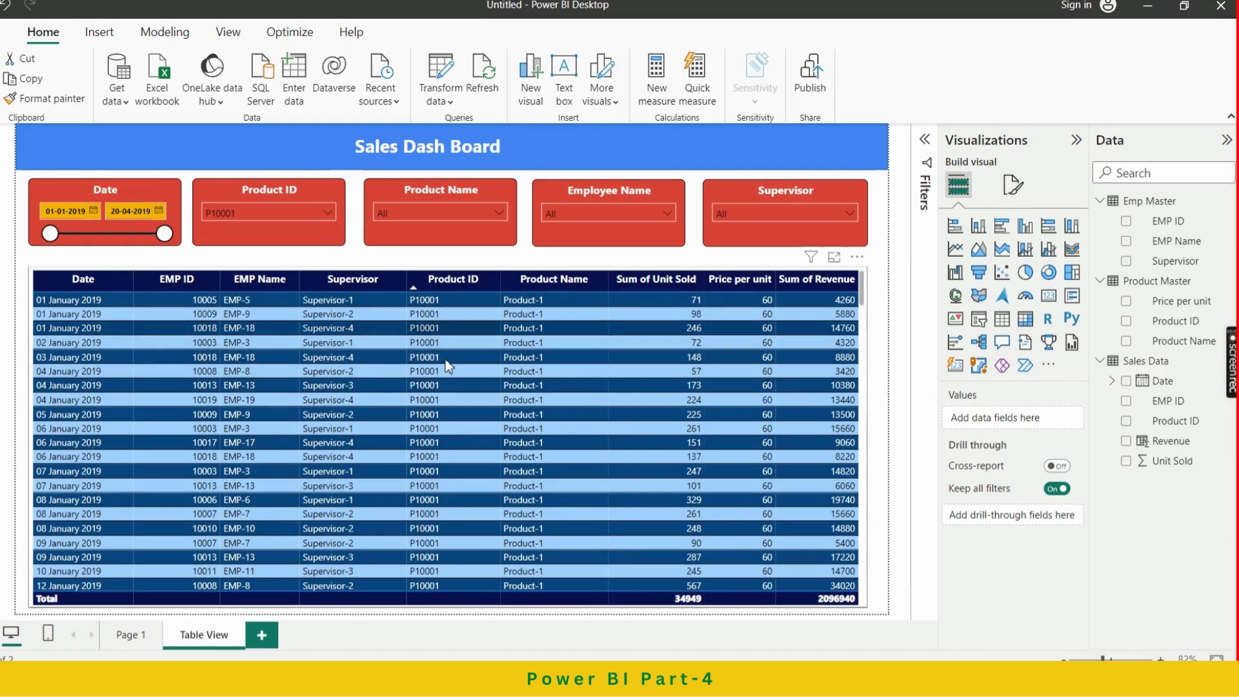
scroll(476, 417, down, 3)
scroll(471, 426, up, 3)
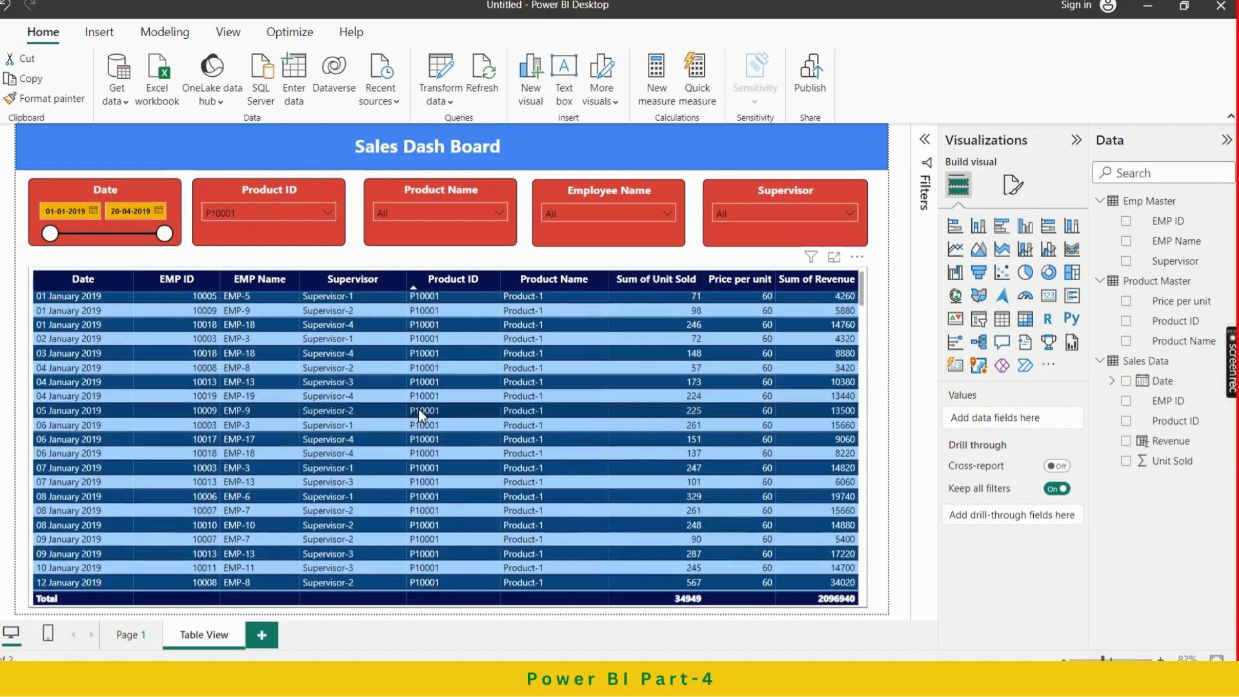
click(316, 213)
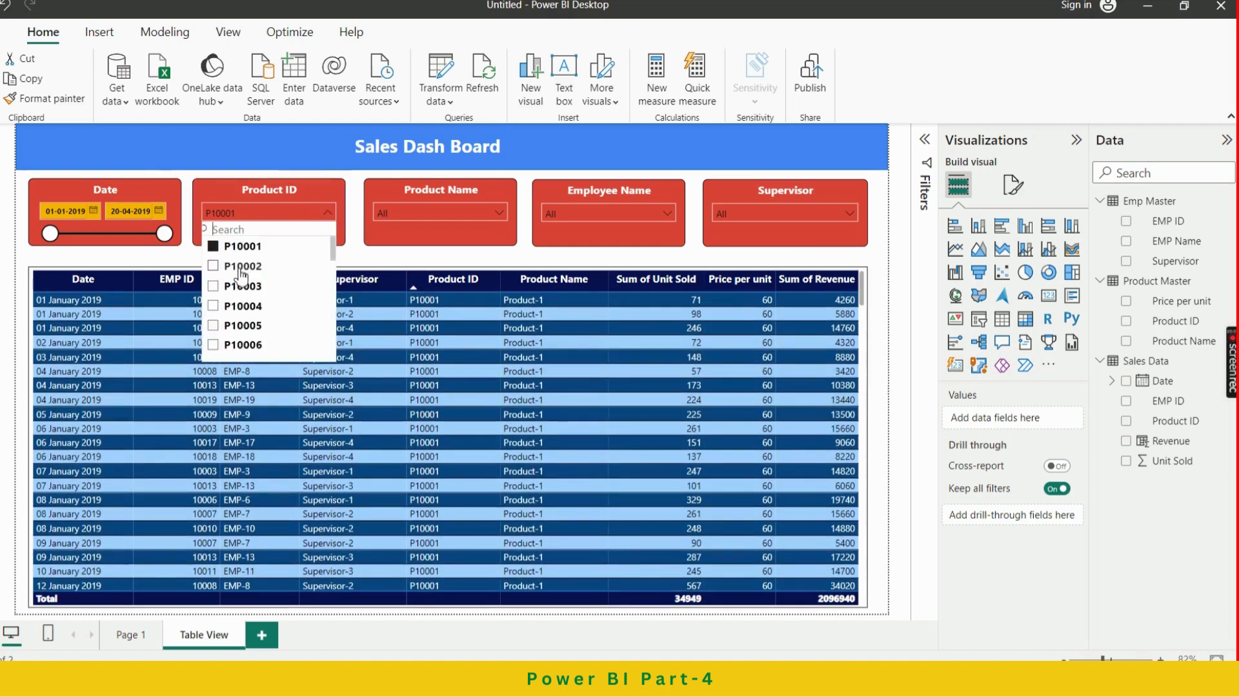
click(217, 246)
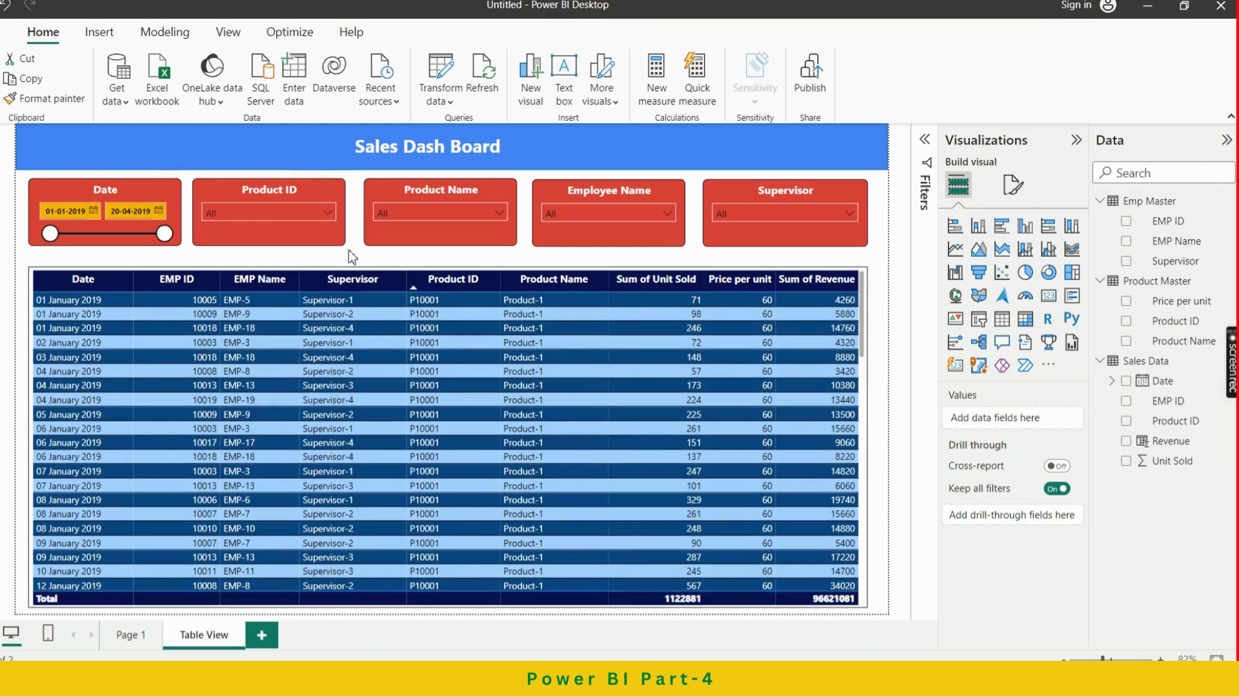
Test the Product Name slicer by filtering the table to Product-1, and clear that selection
click(464, 213)
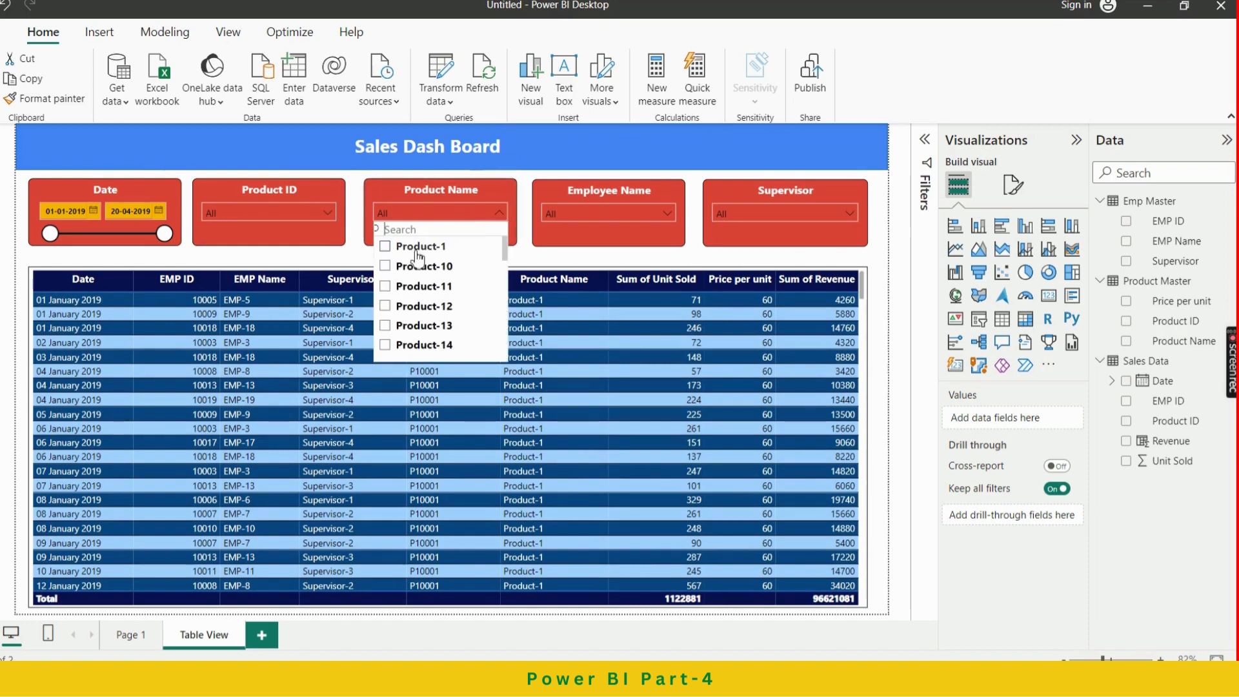
click(416, 248)
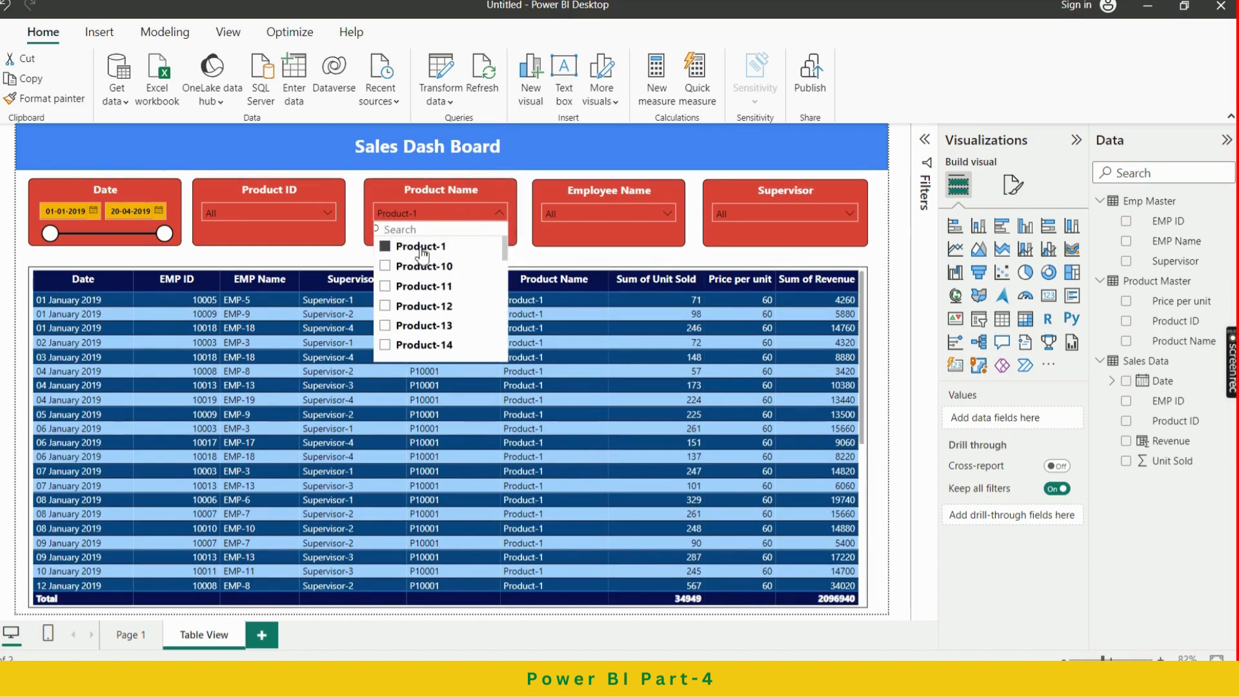
click(522, 260)
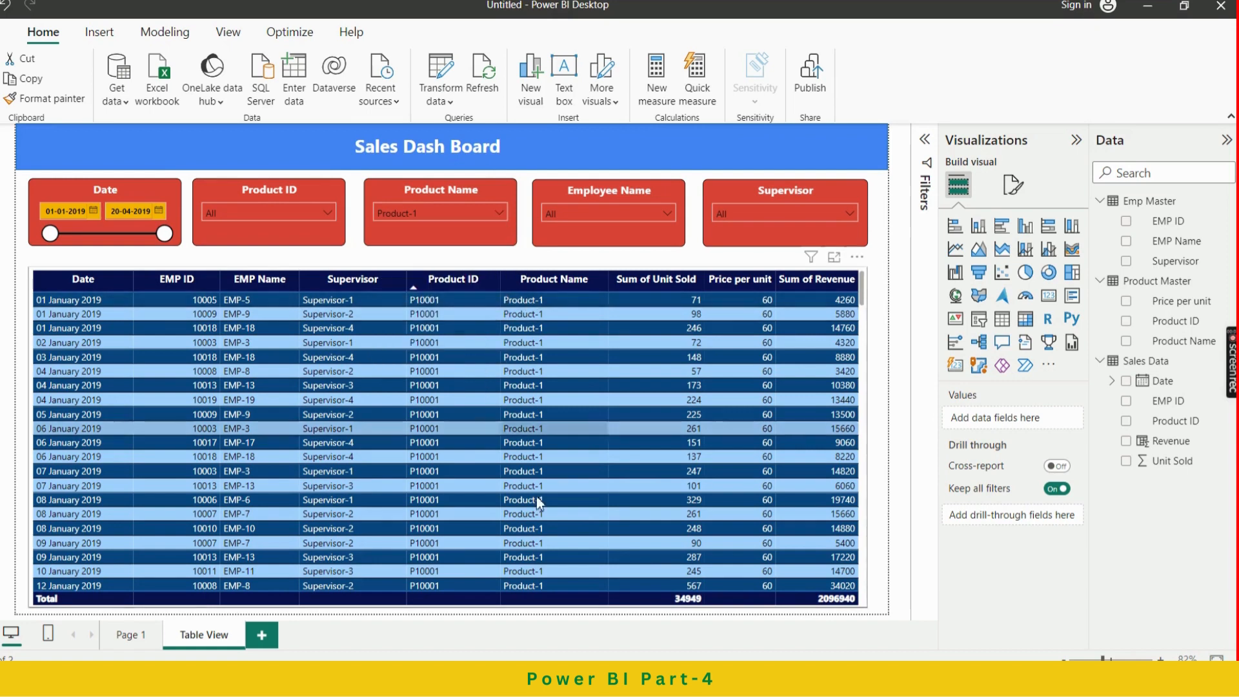
click(478, 208)
click(401, 249)
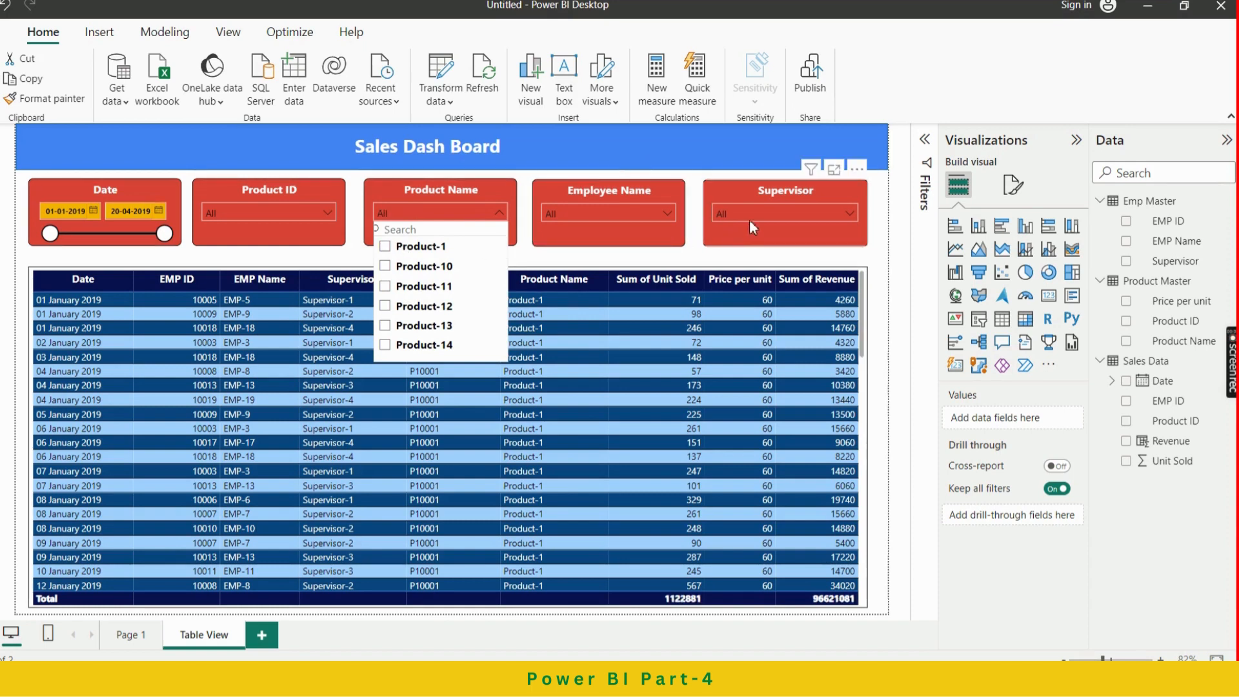
Filter the table to EMP-10 with the Employee Name slicer and look through the filtered rows
click(657, 215)
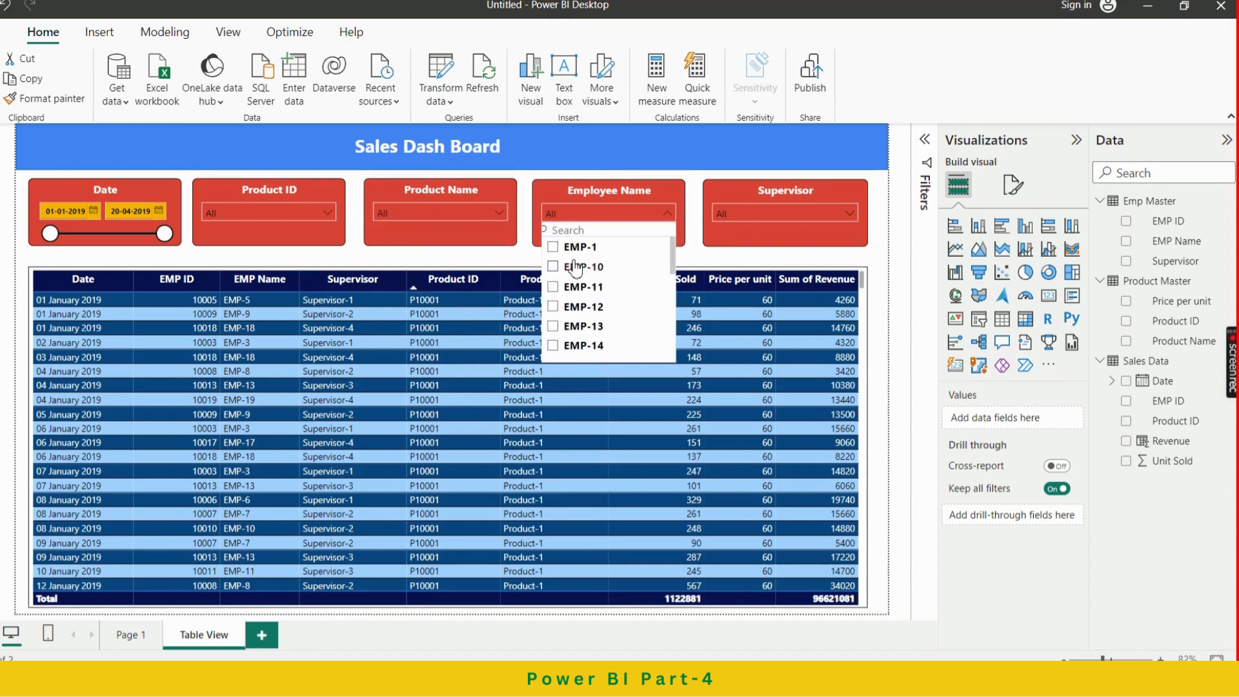
click(575, 268)
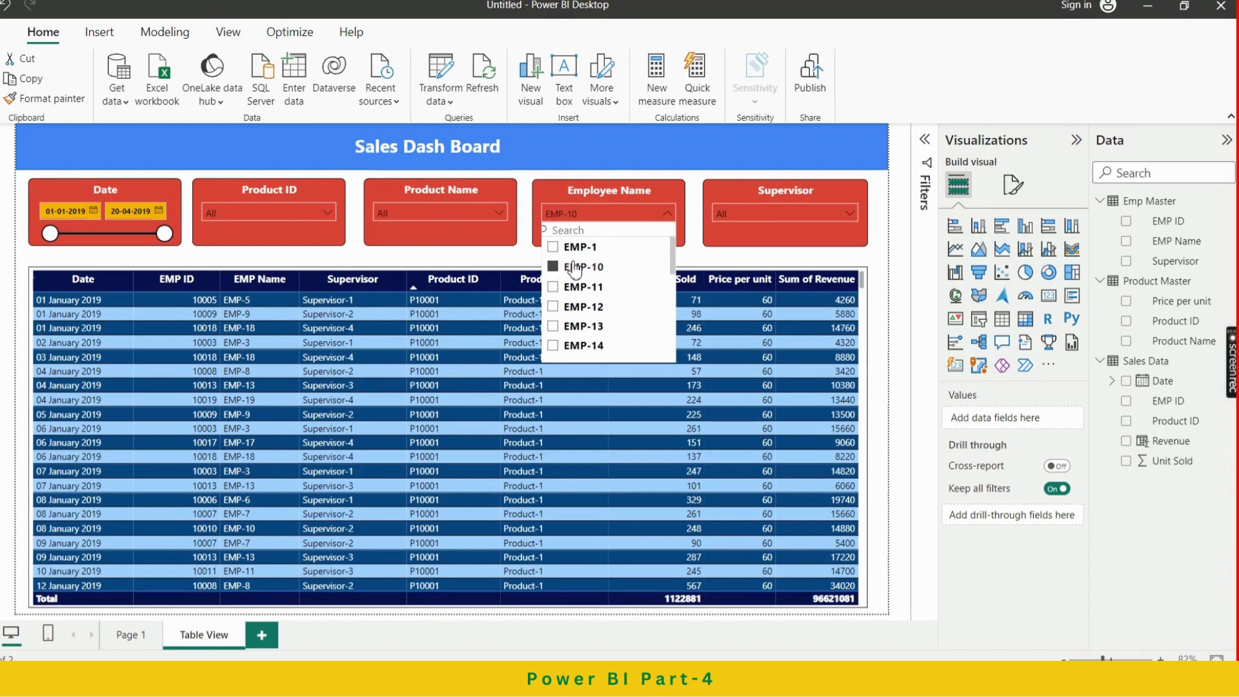
click(692, 261)
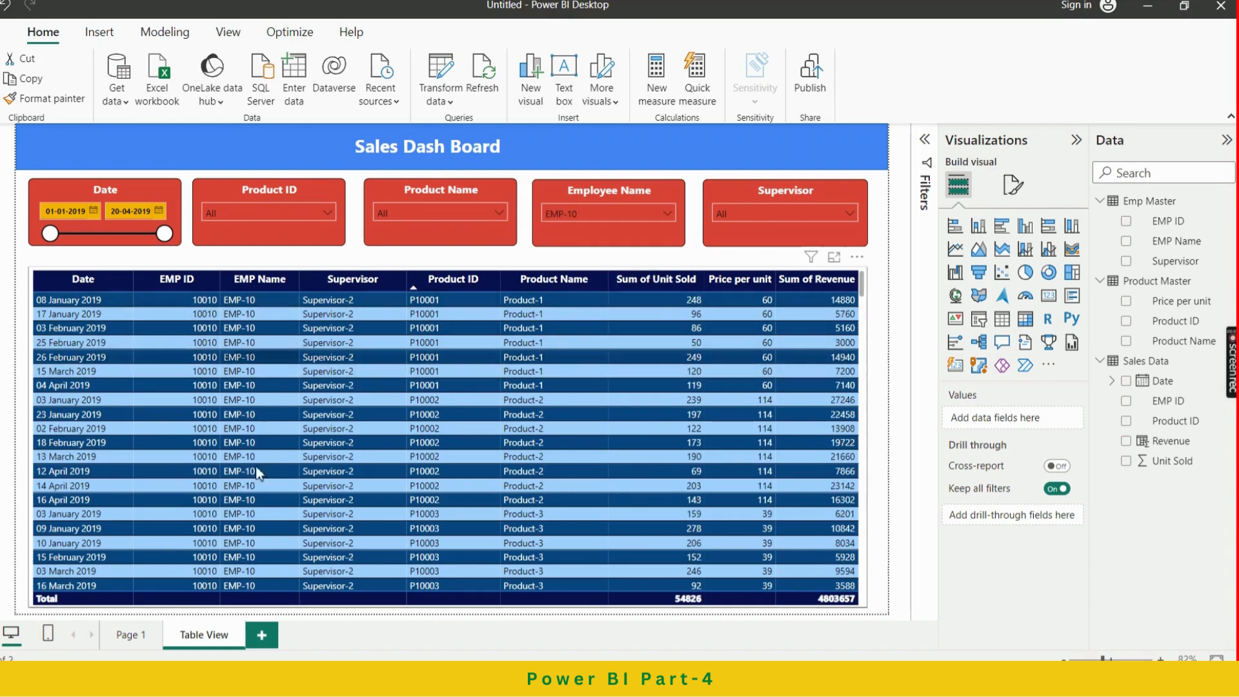
scroll(306, 428, down, 15)
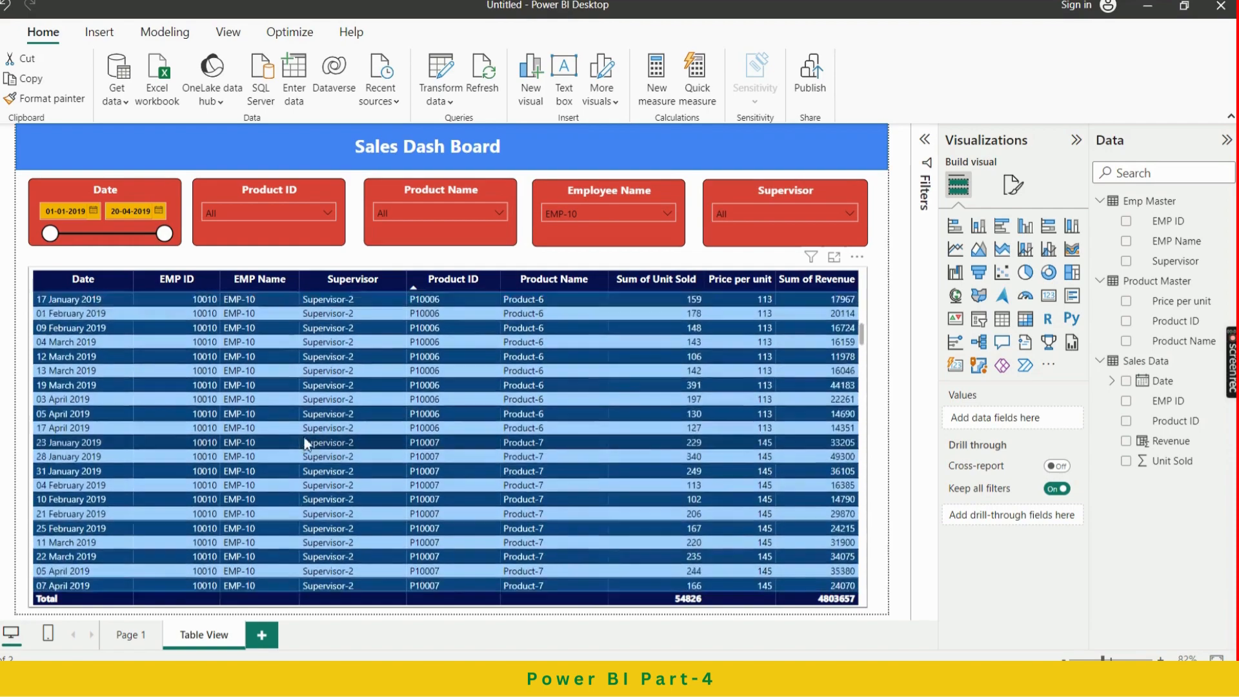
scroll(306, 446, down, 20)
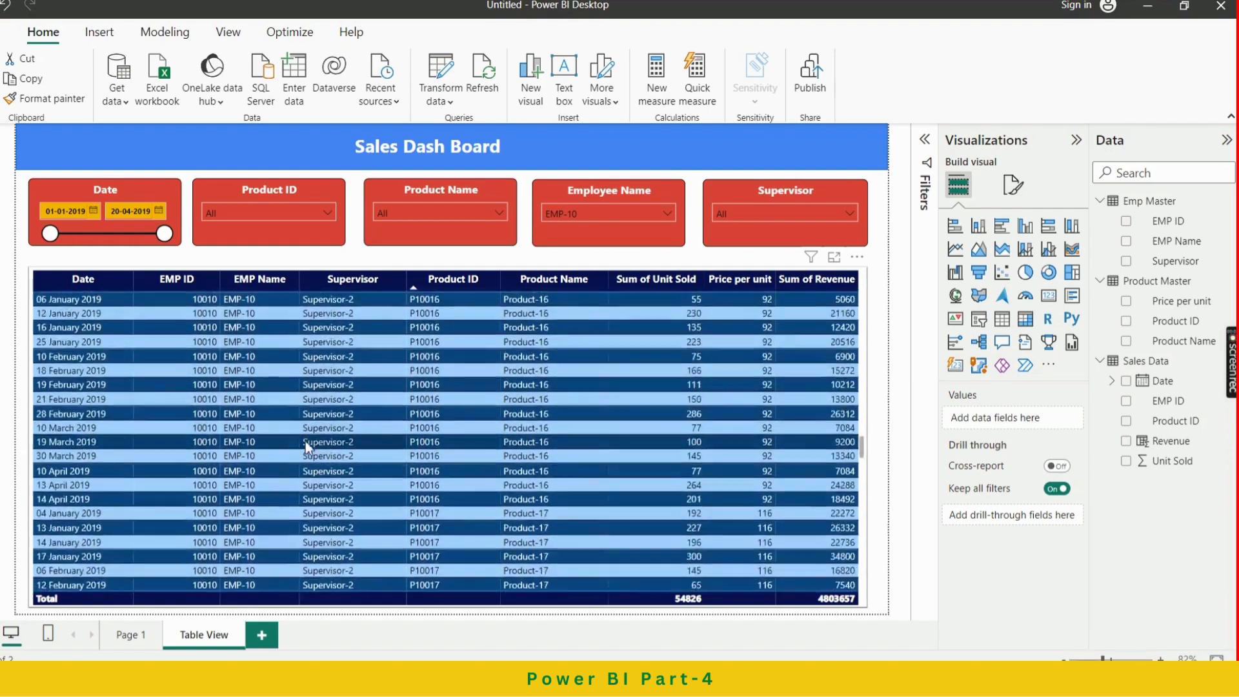
scroll(308, 442, up, 15)
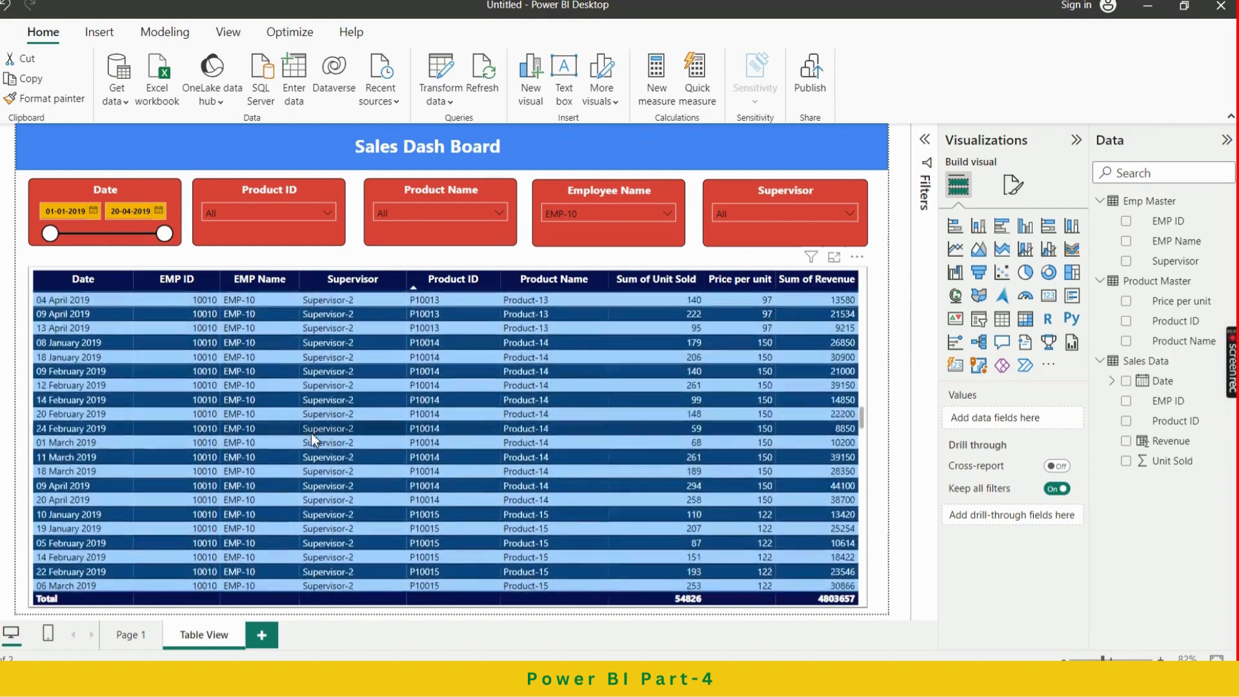
scroll(311, 433, up, 15)
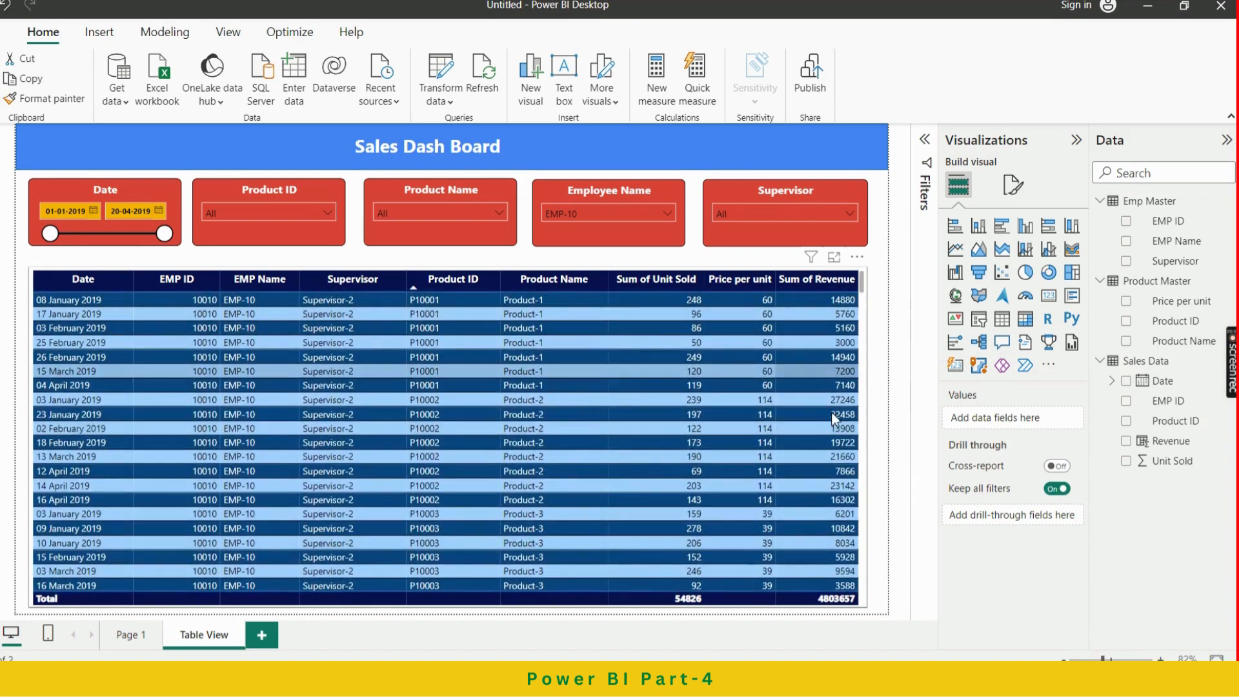
click(858, 261)
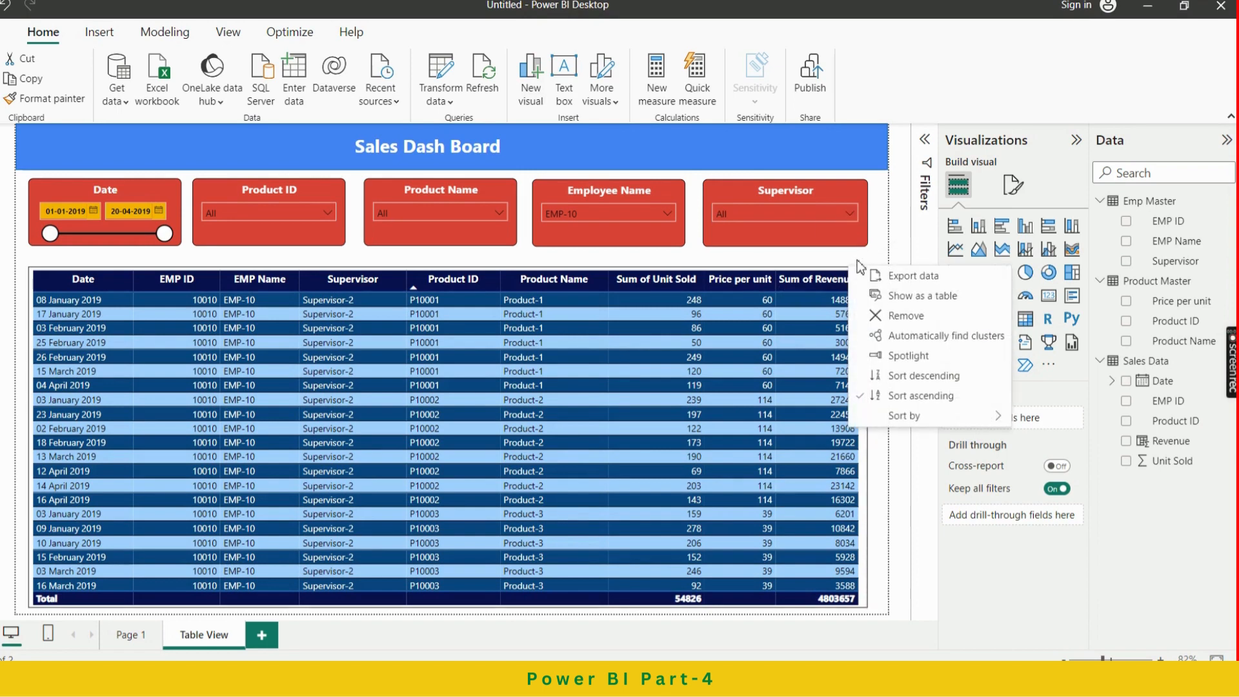
click(932, 284)
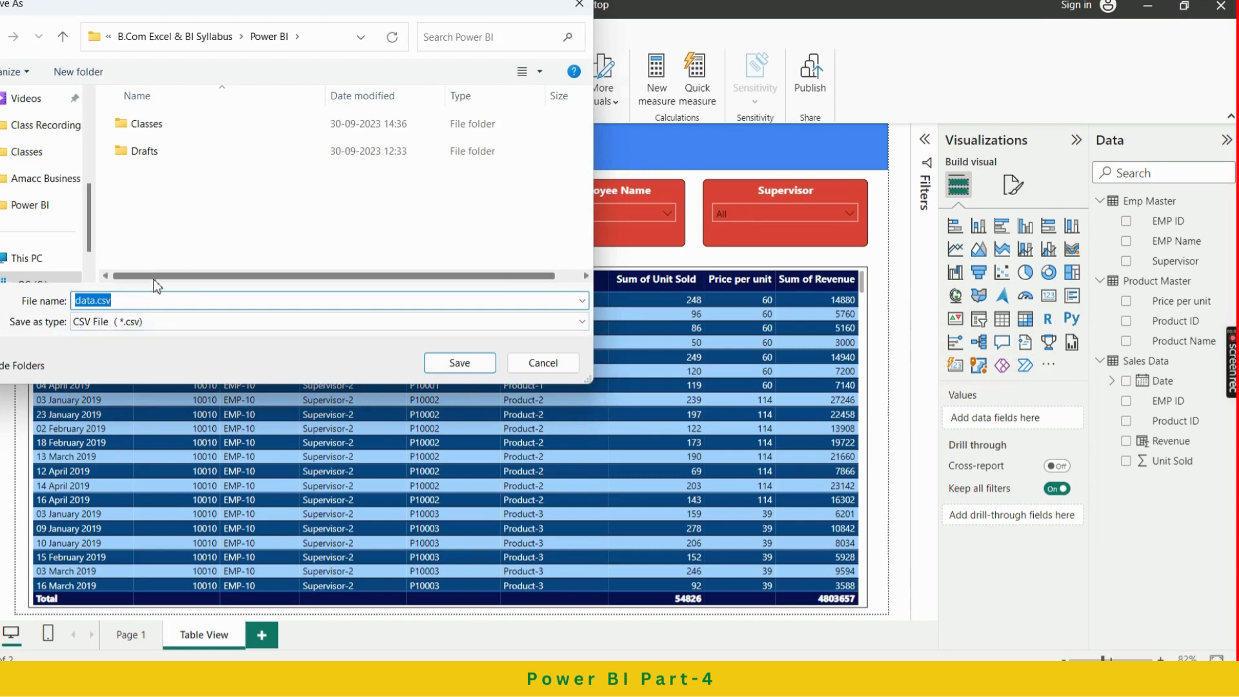
click(542, 363)
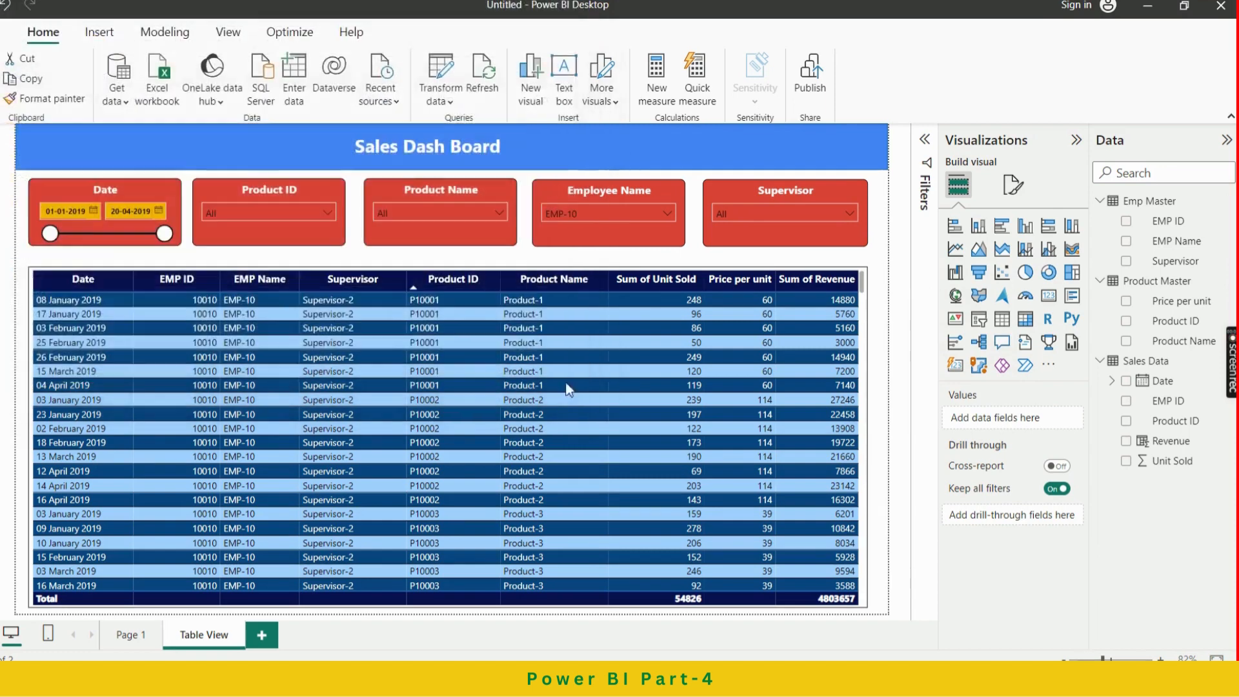
Clear the EMP-10 selection in the Employee Name slicer, and return to Page 1 after checking the table against the dashboard
click(636, 216)
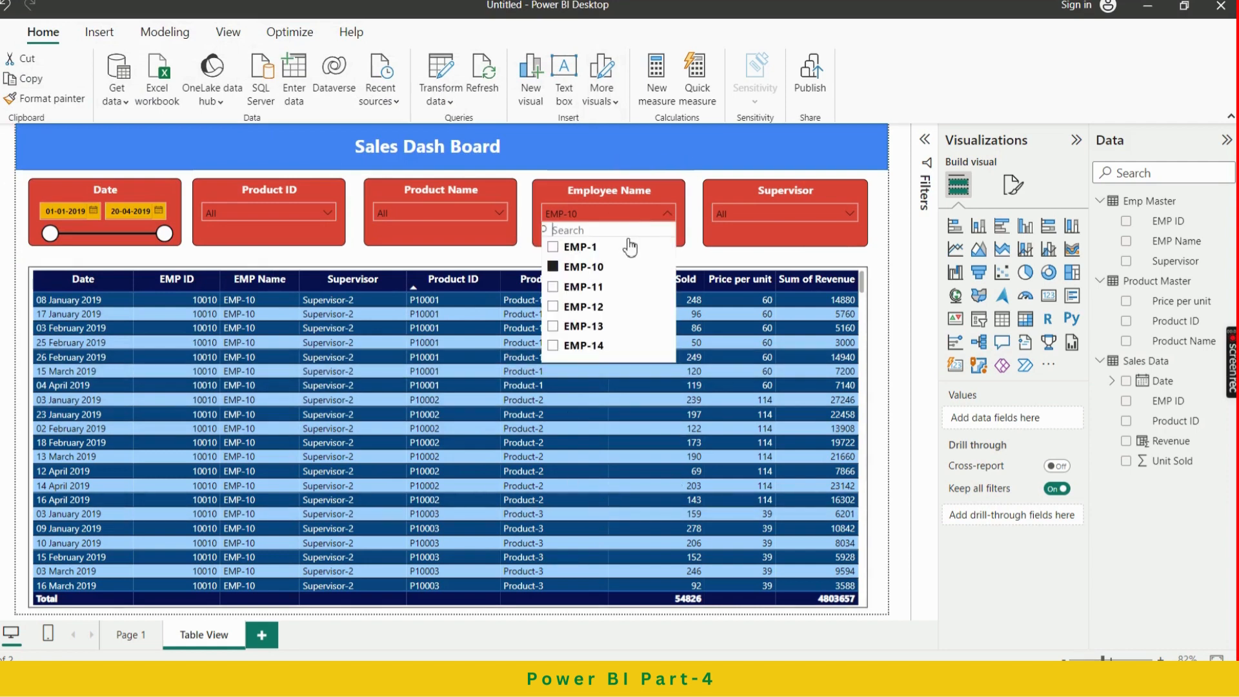
click(587, 268)
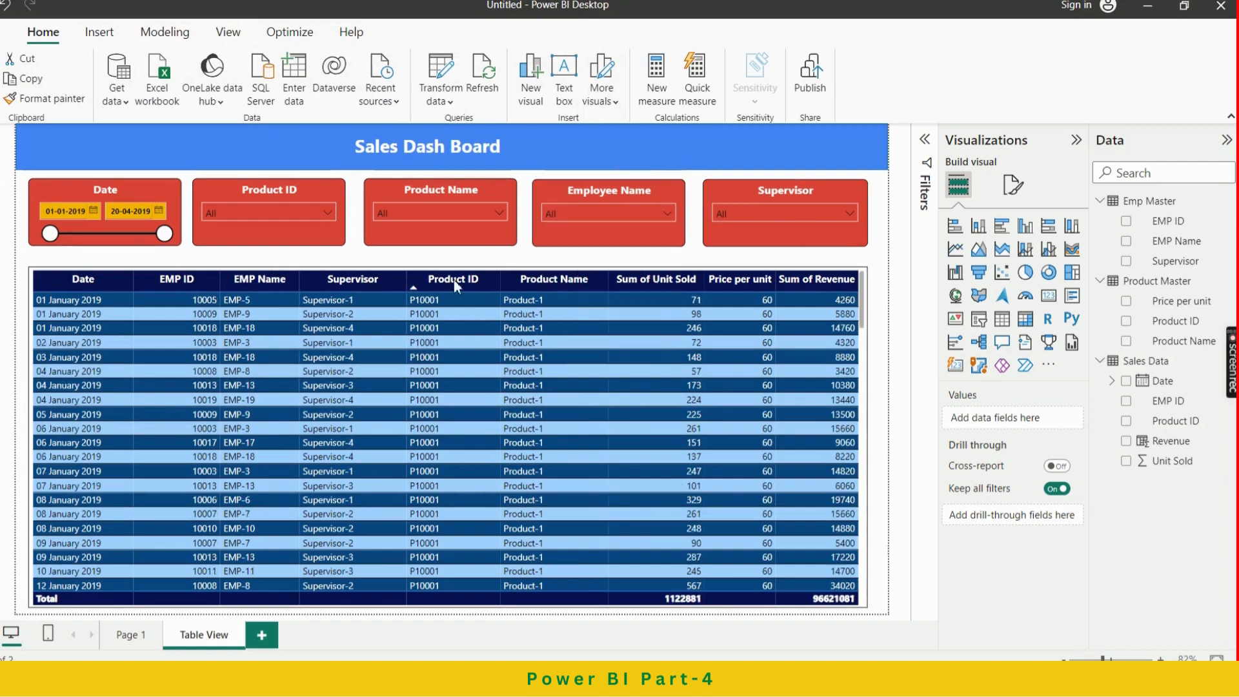
click(129, 636)
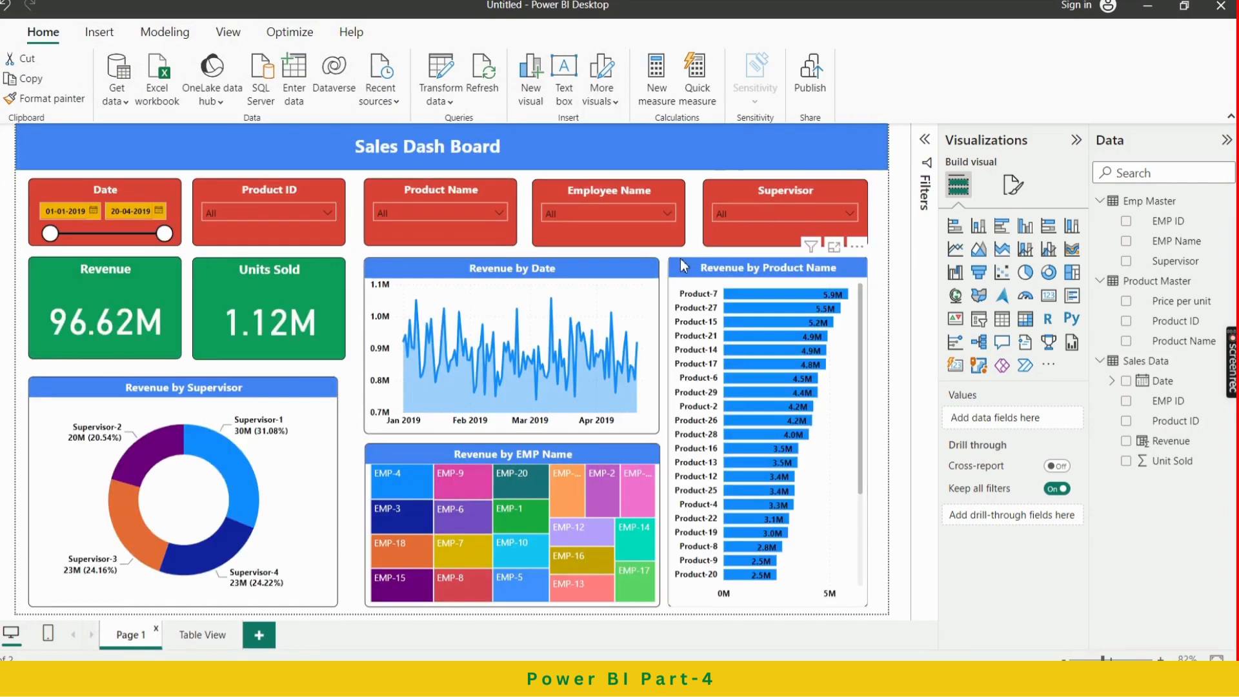
click(211, 635)
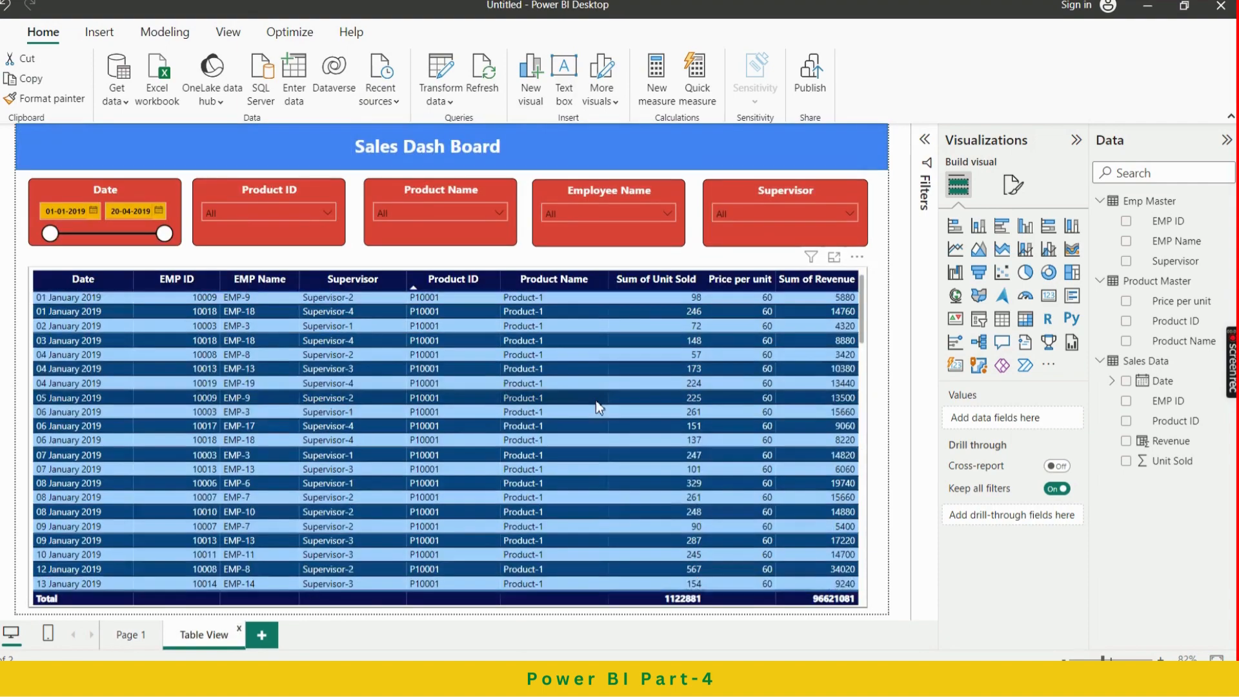
scroll(596, 407, down, 6)
scroll(572, 452, up, 7)
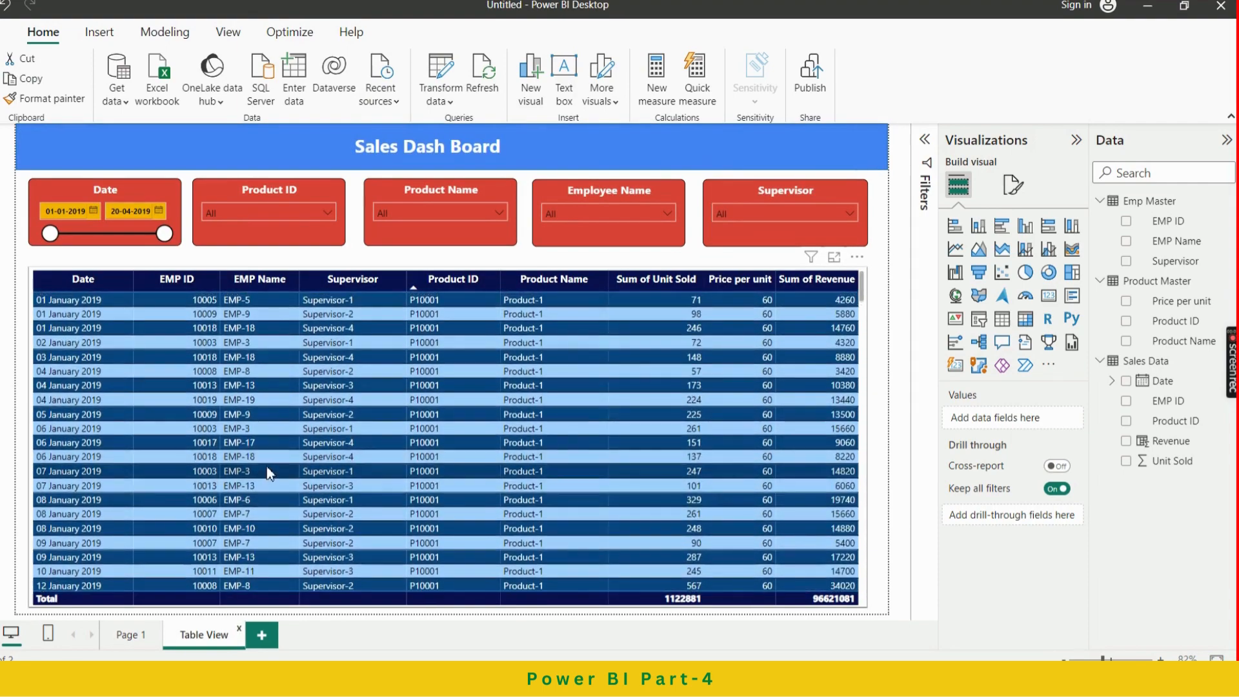
click(136, 629)
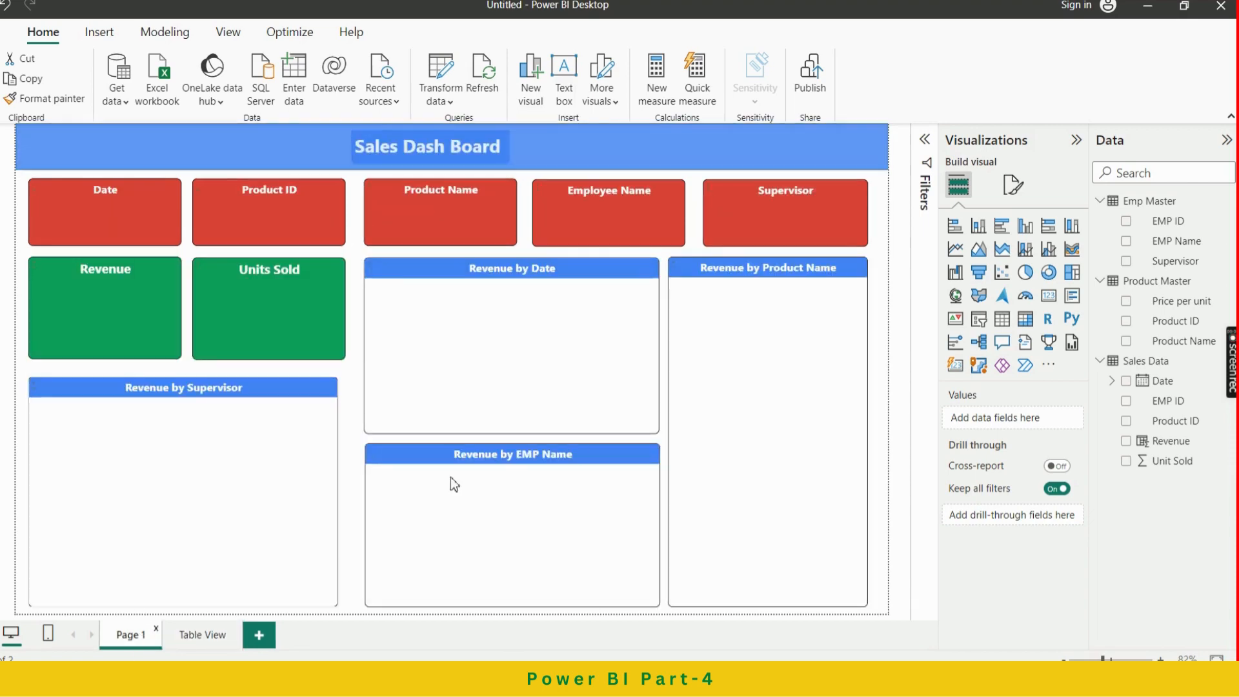
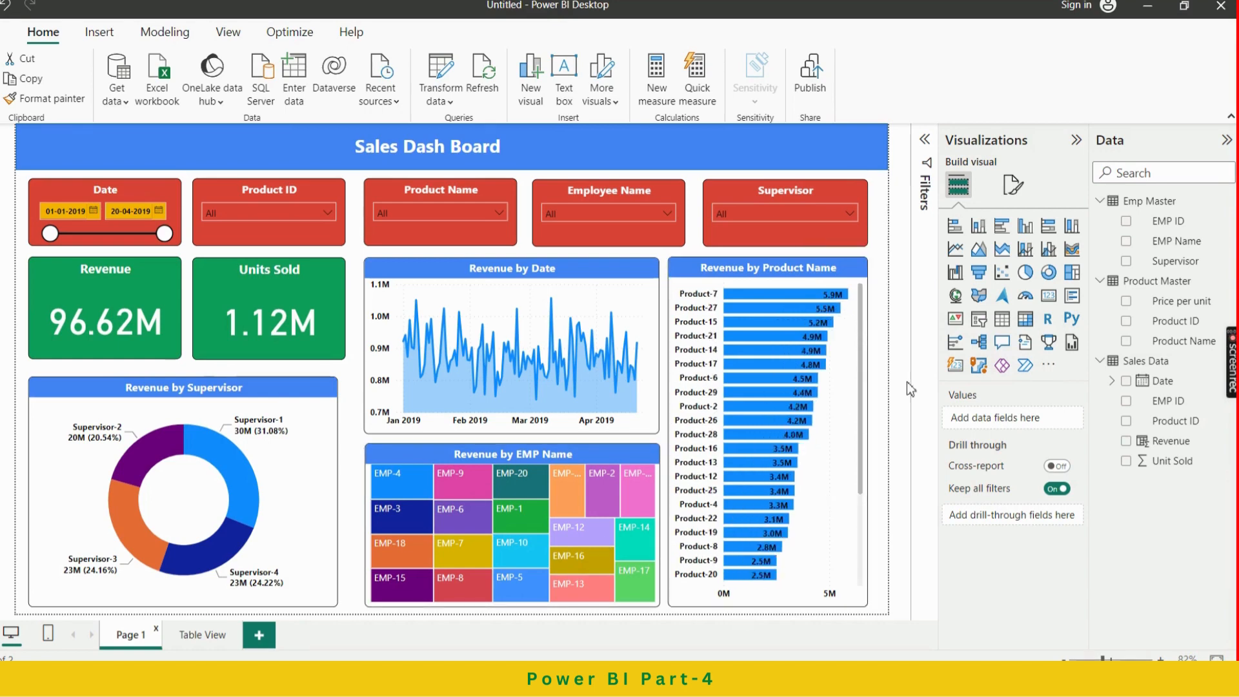
Request more visuals for the report and enter the account email to begin signing in
click(1048, 368)
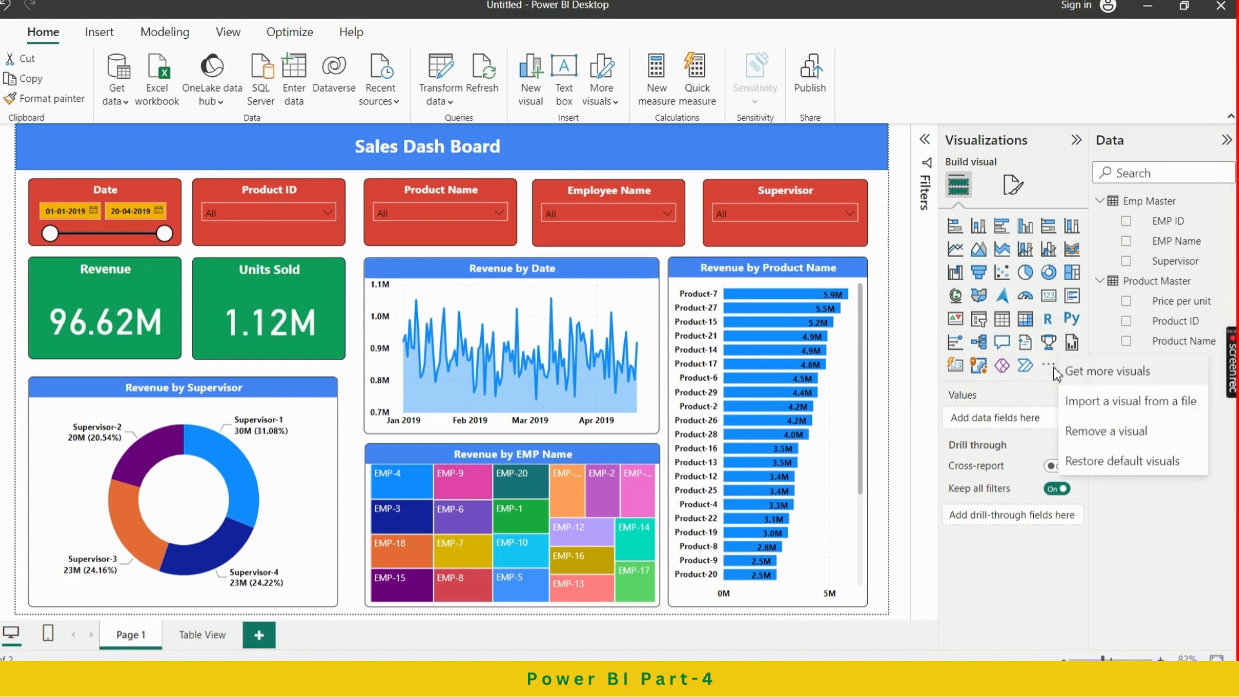
click(1073, 372)
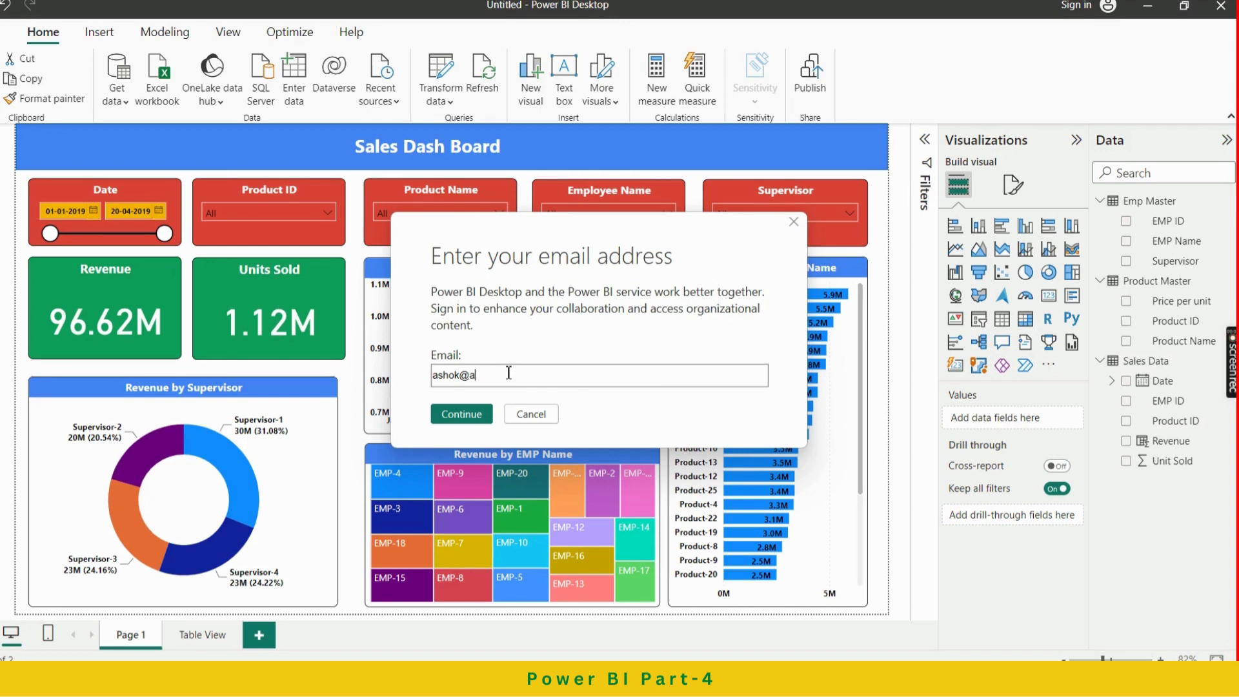
text(maccountable.com)
click(462, 421)
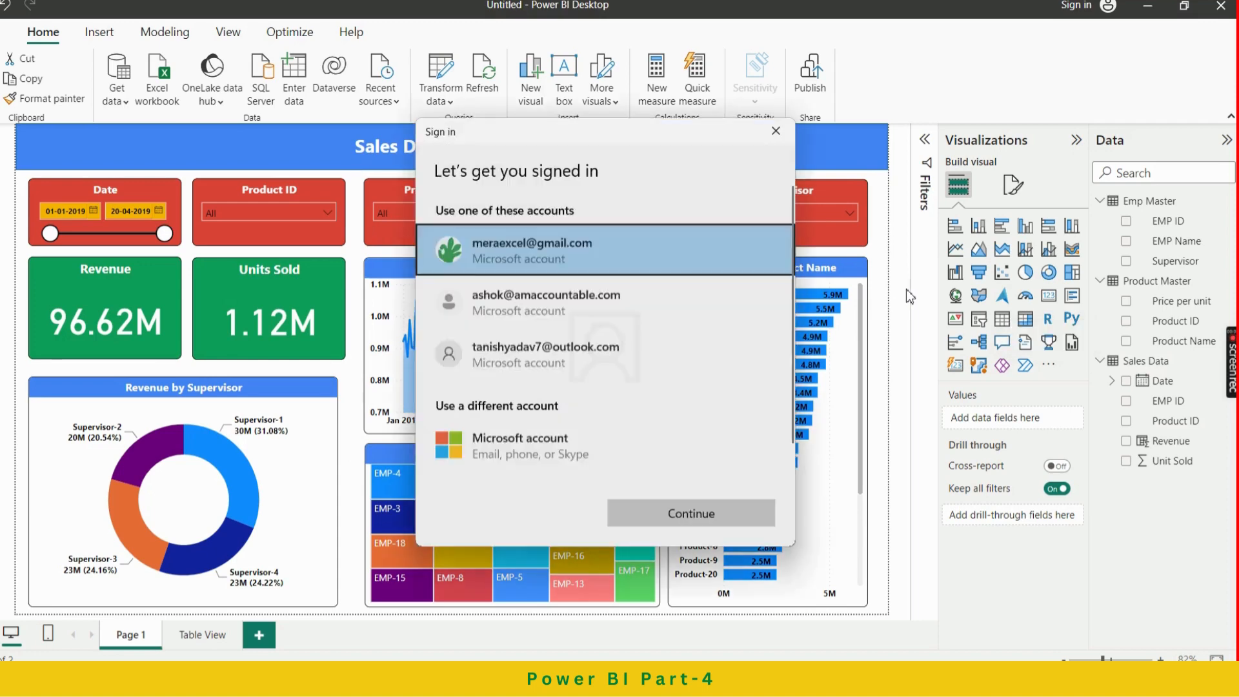
Try to sign in with the listed Microsoft account that matches the entered email
scroll(517, 339, down, 1)
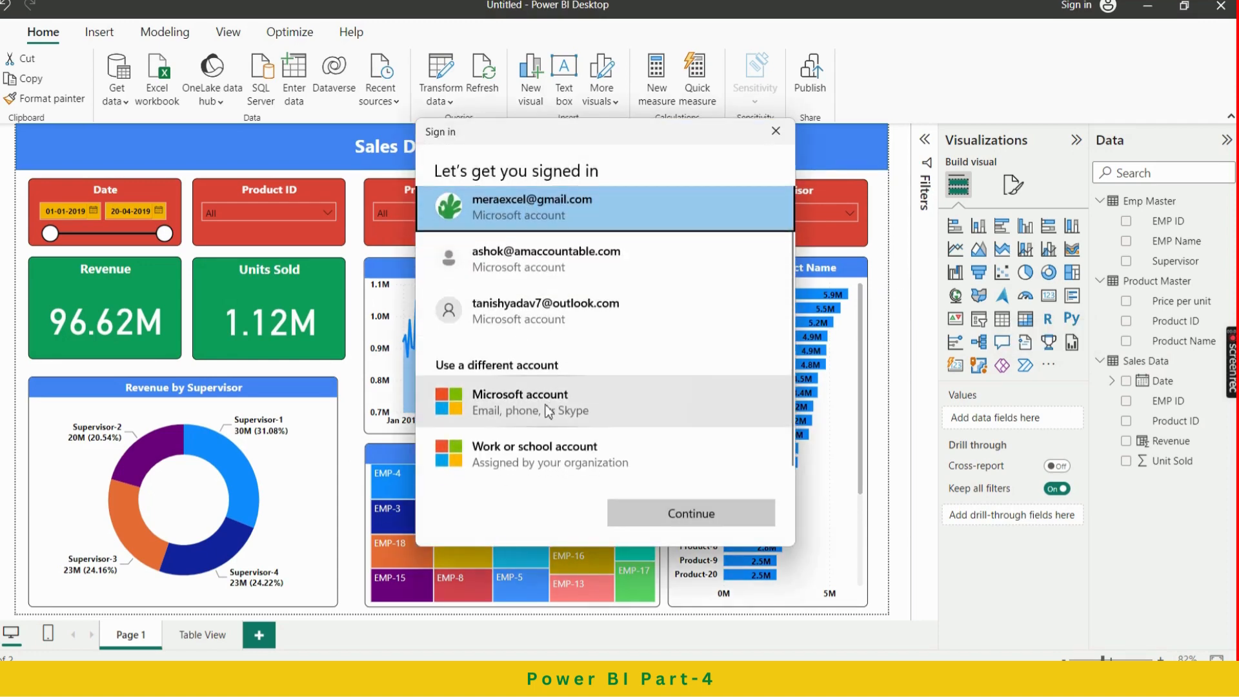
scroll(548, 411, up, 1)
scroll(502, 313, down, 1)
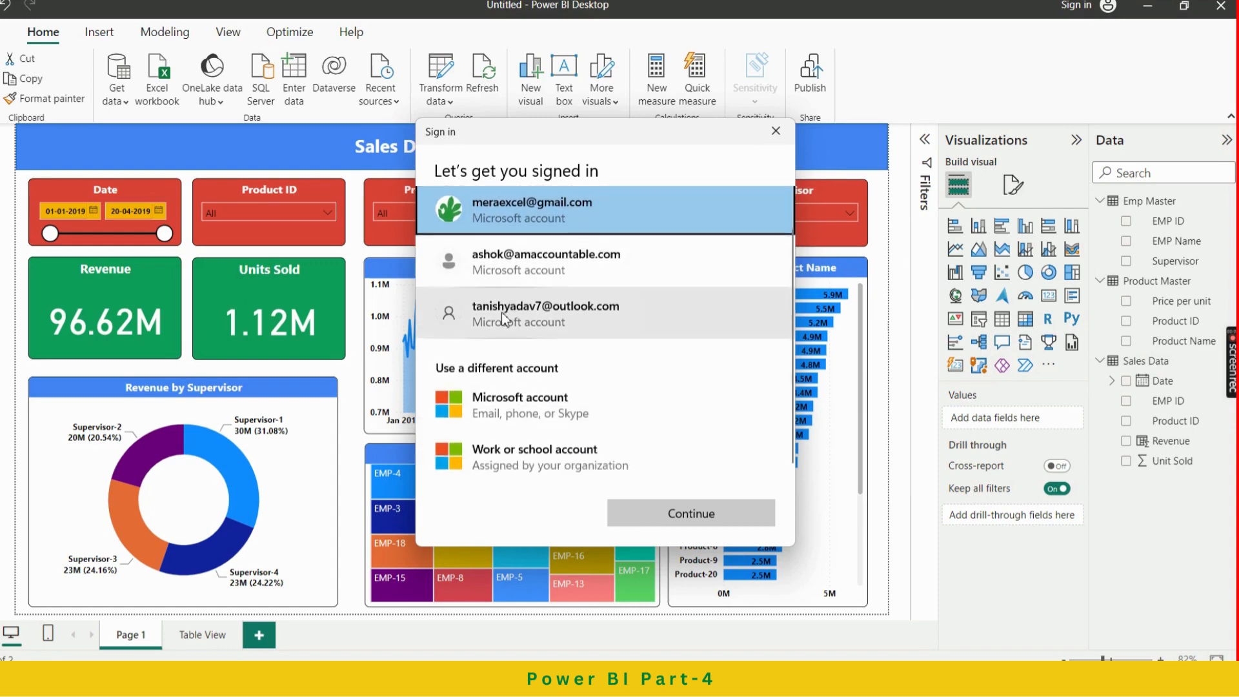
scroll(506, 319, up, 1)
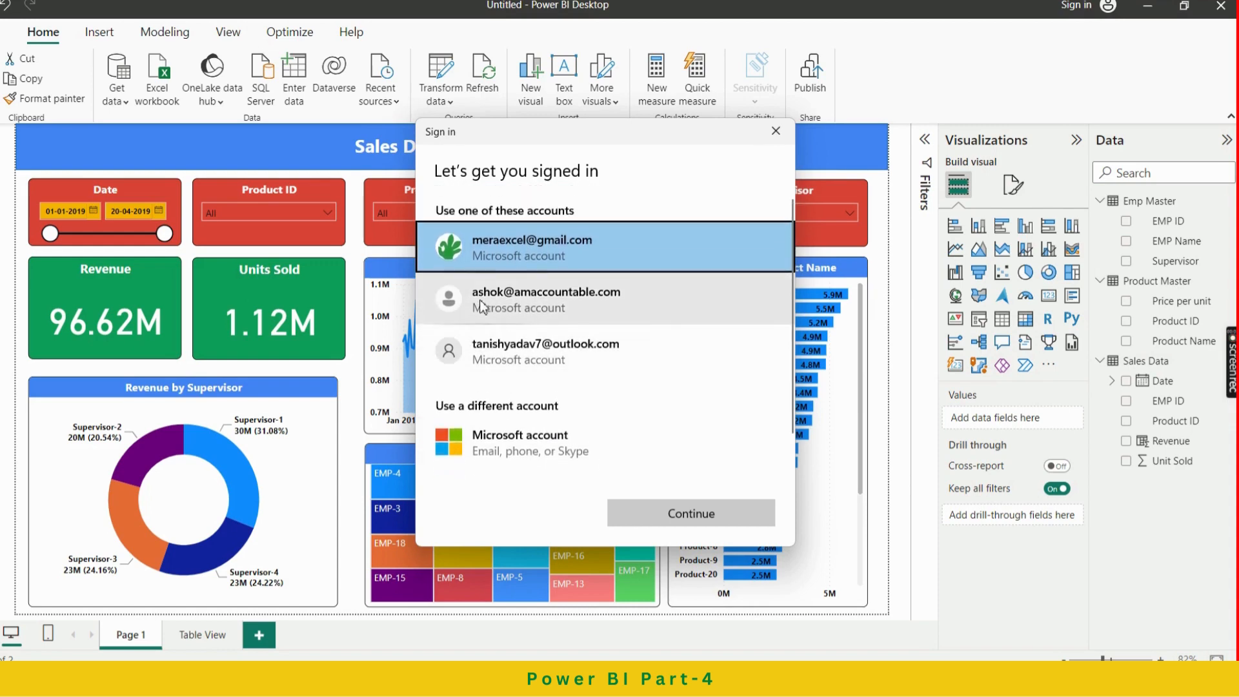
click(526, 301)
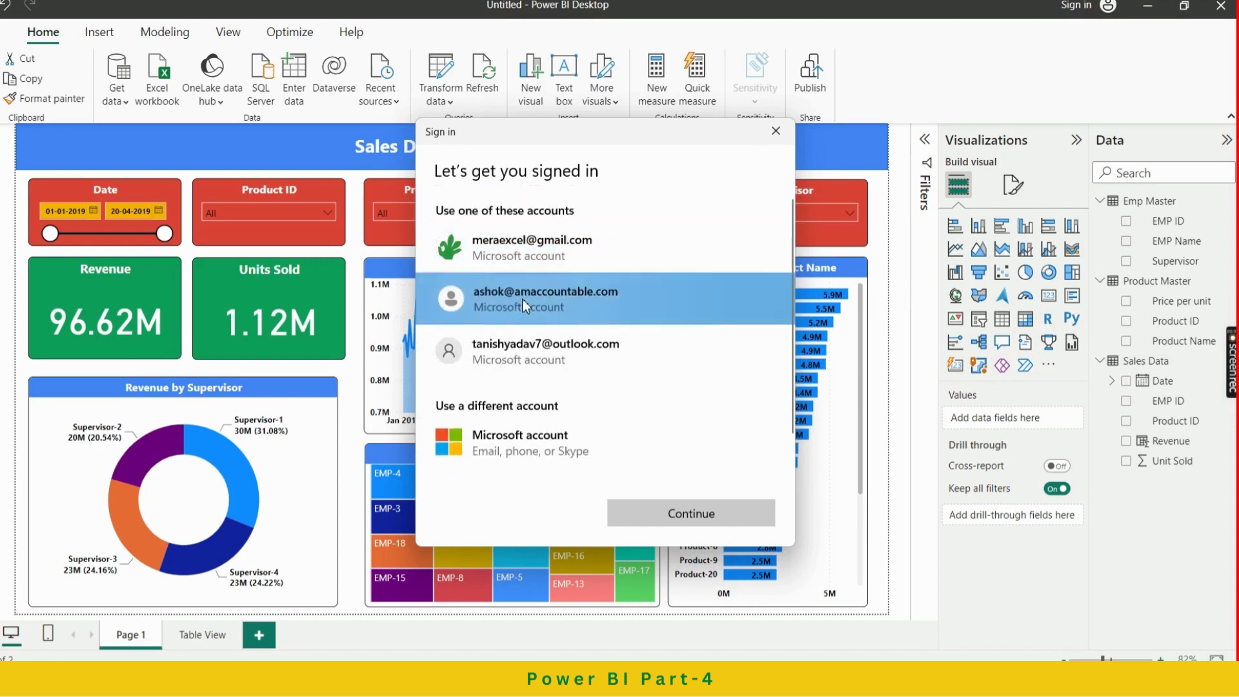
click(681, 514)
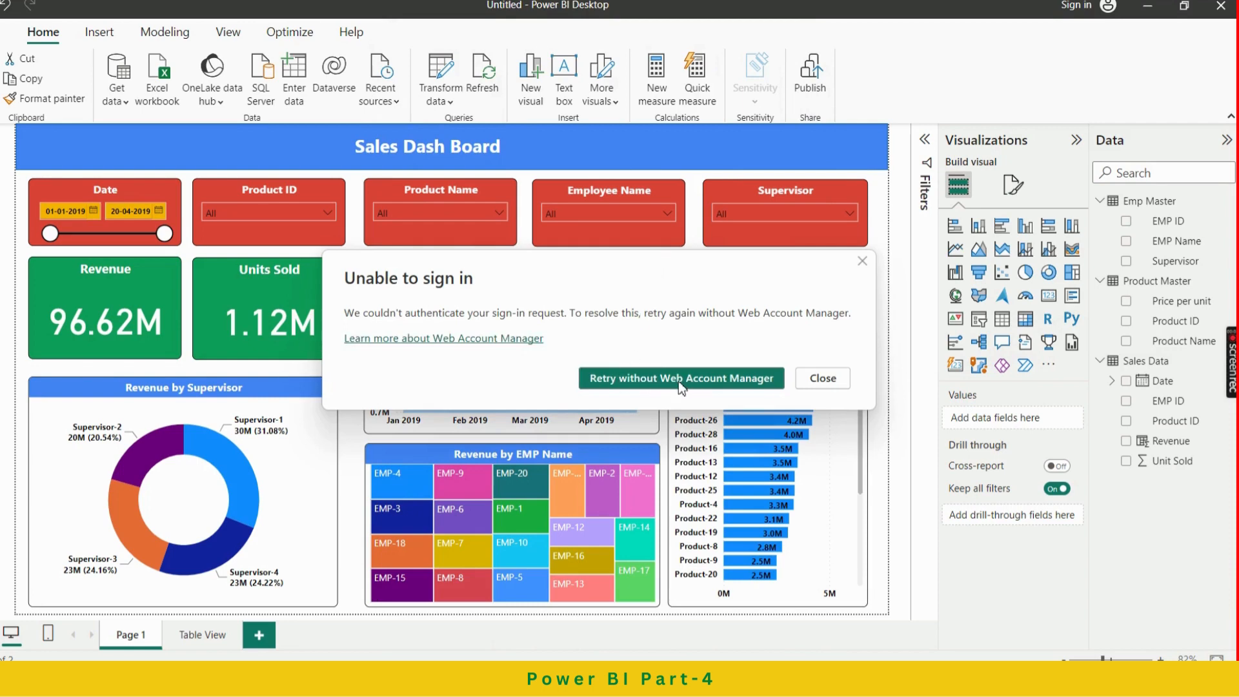
Retry the sign-in without Web Account Manager, picking the same account and entering the account password
click(679, 379)
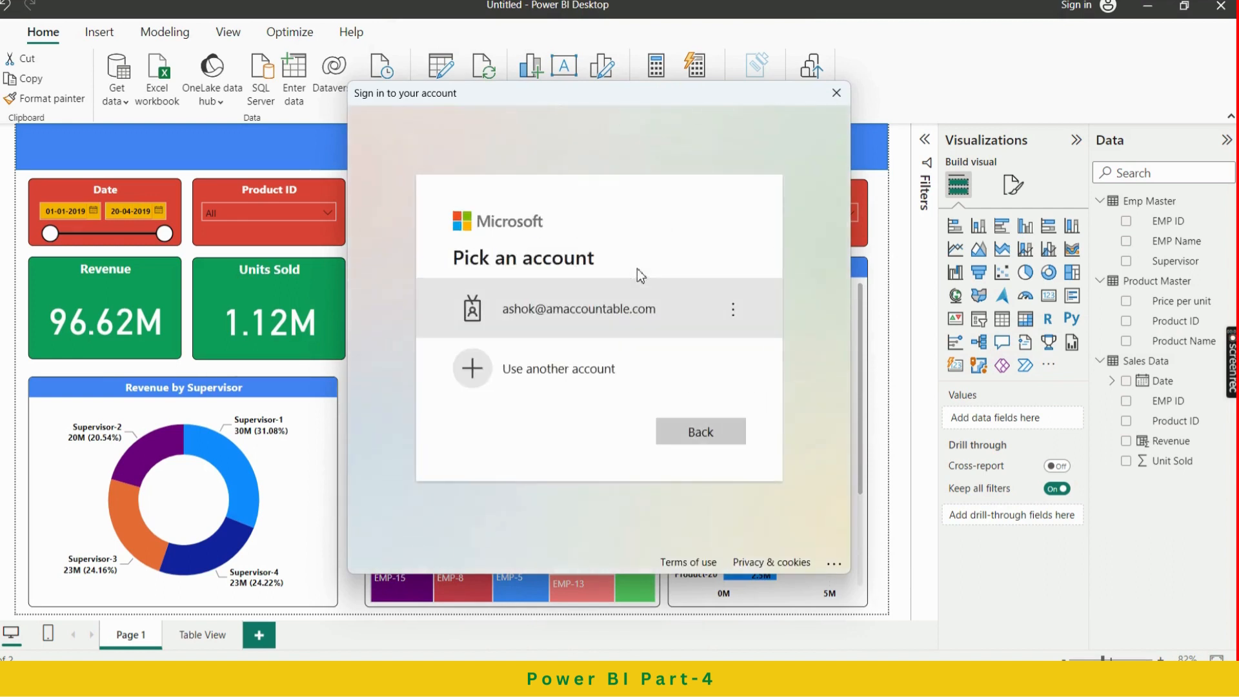
click(587, 308)
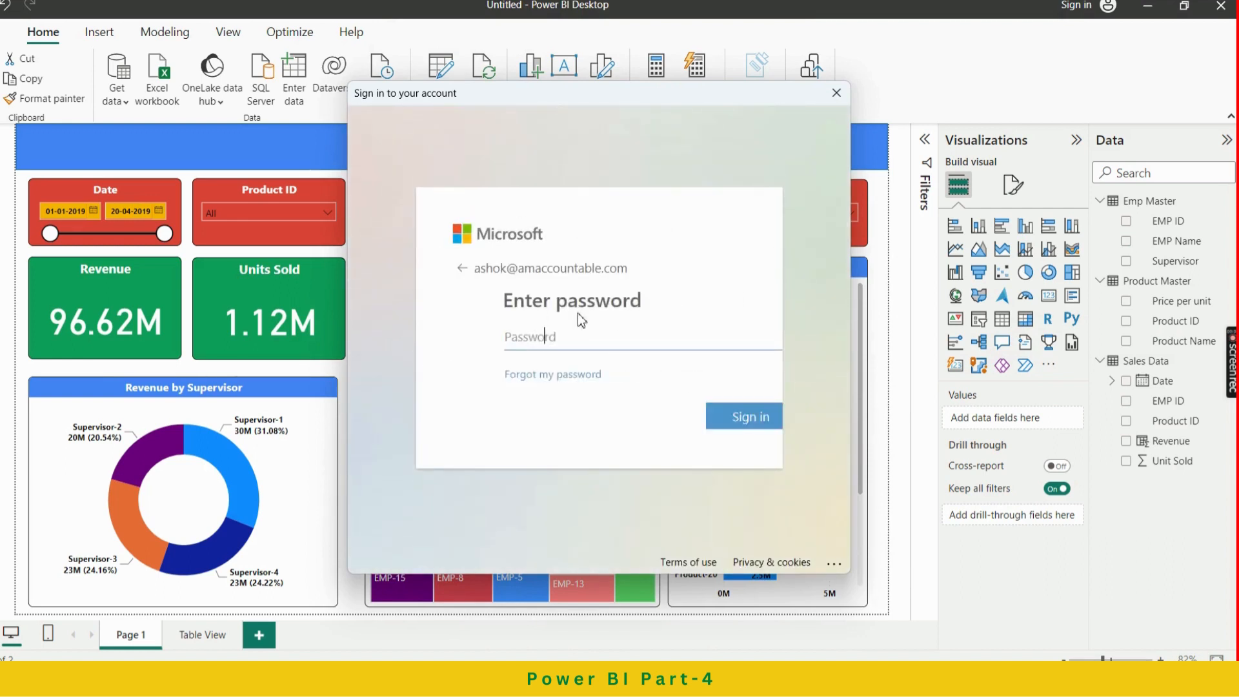
text(••)
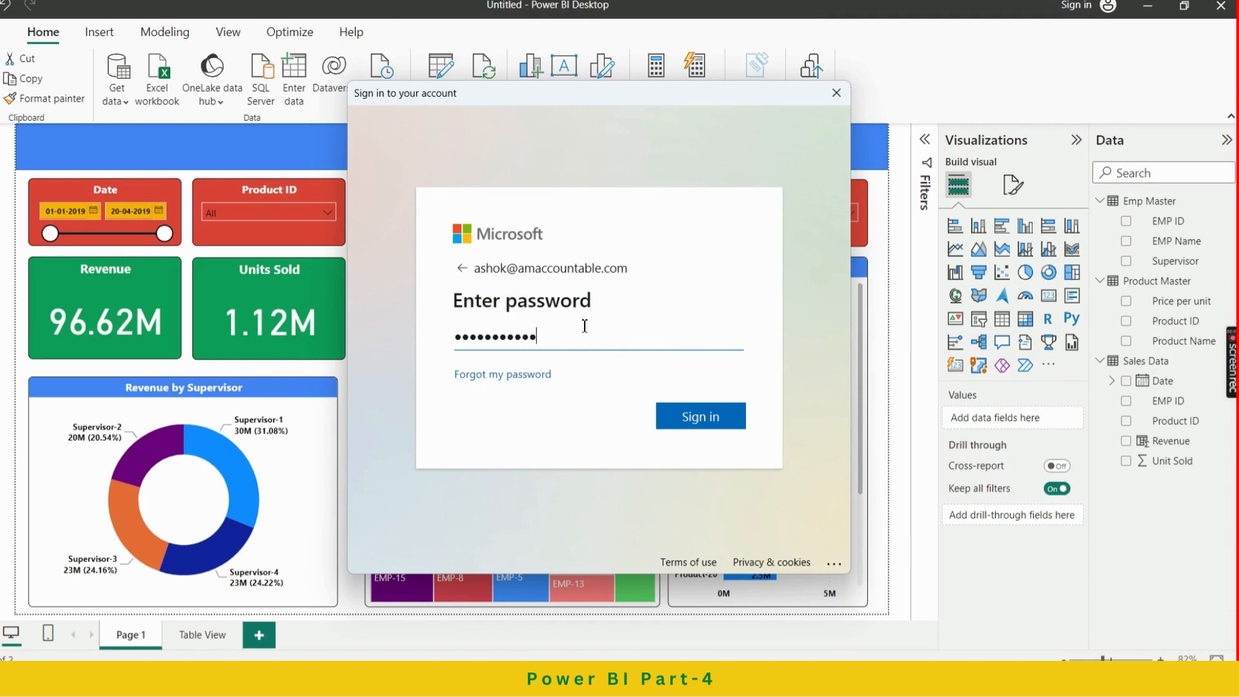
key(Return)
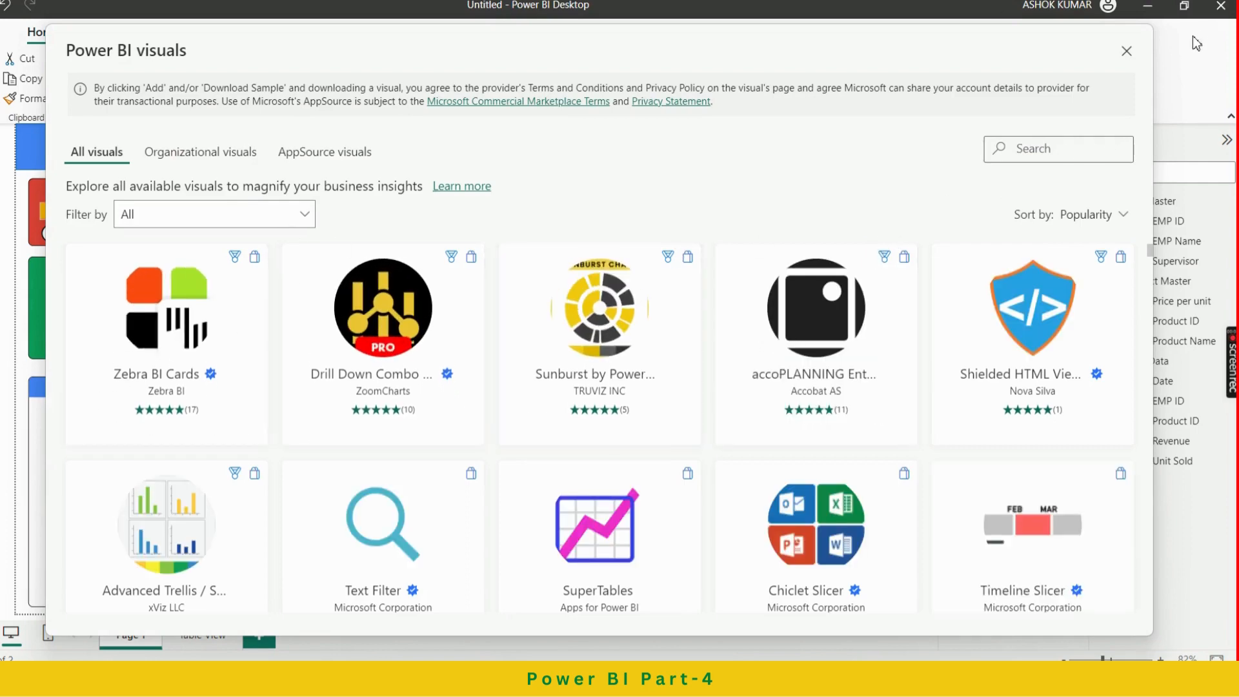
Close and reopen the Power BI visuals gallery, and browse through the available visuals
click(1127, 53)
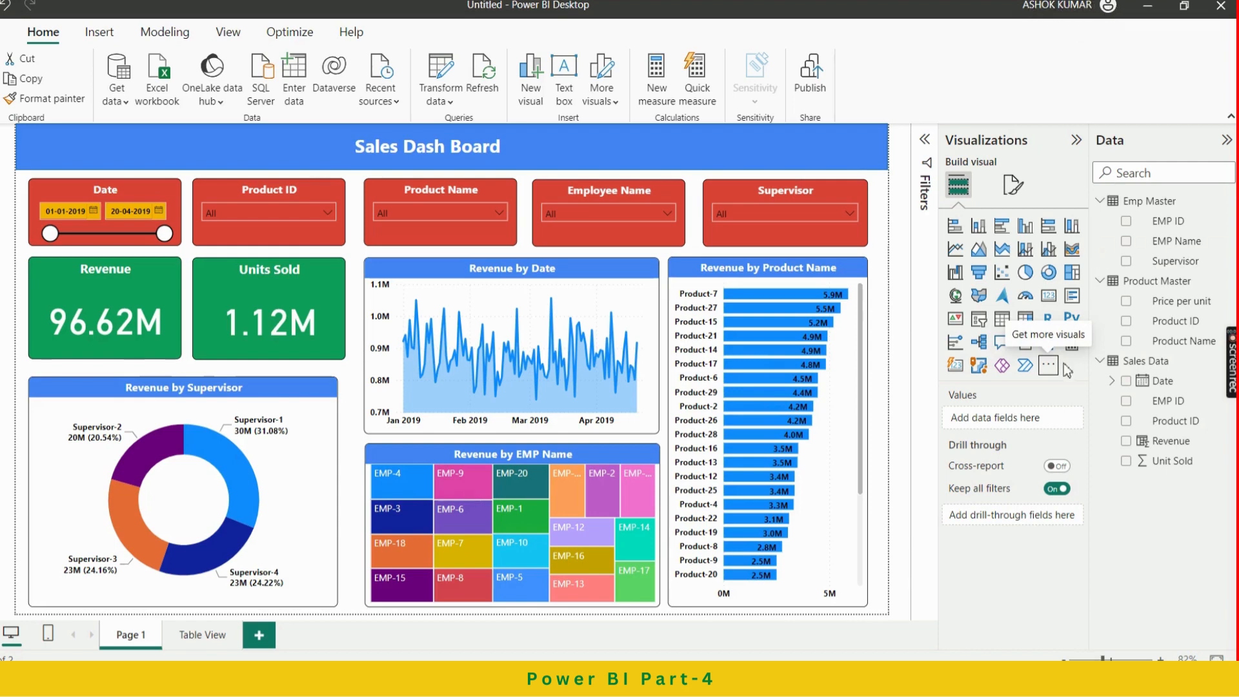
click(1050, 367)
click(1092, 373)
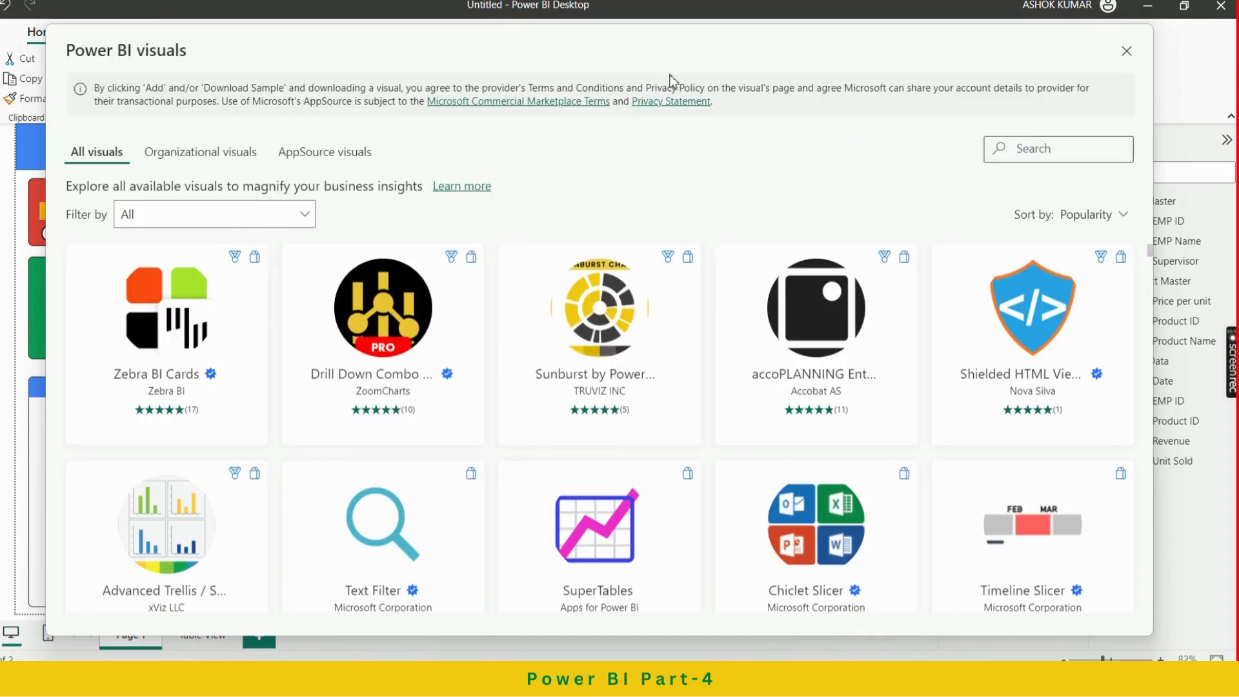
scroll(534, 378, down, 5)
scroll(539, 368, down, 10)
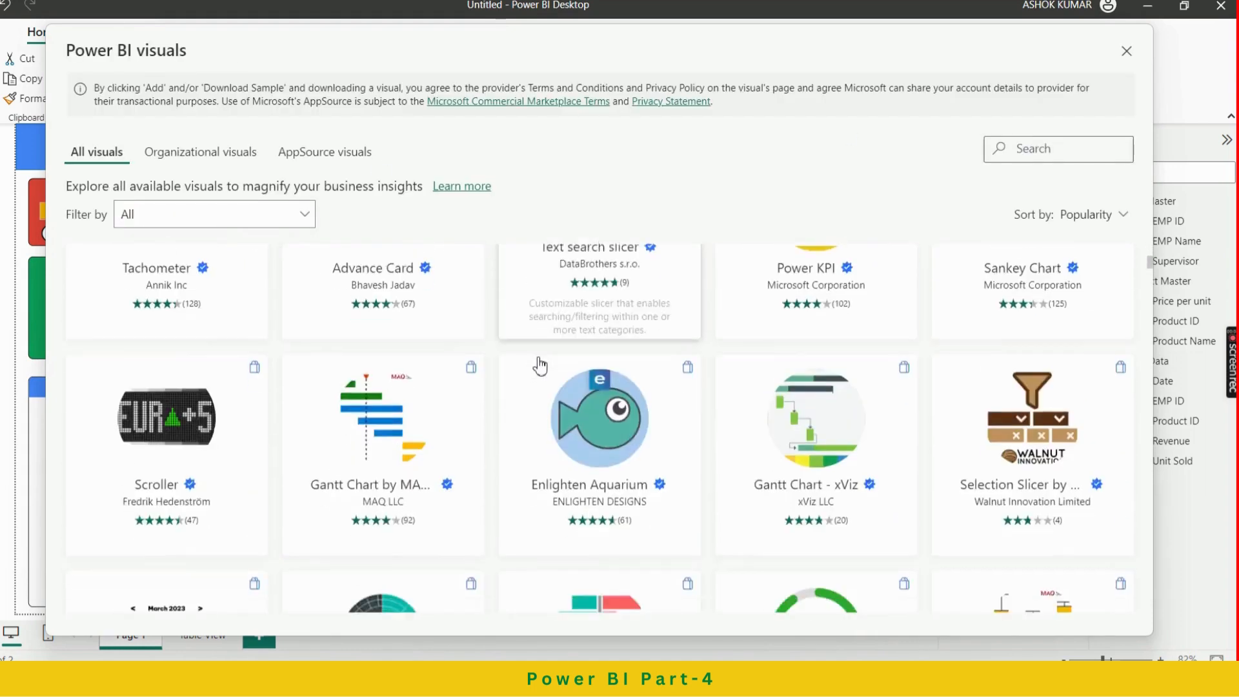
scroll(366, 352, up, 15)
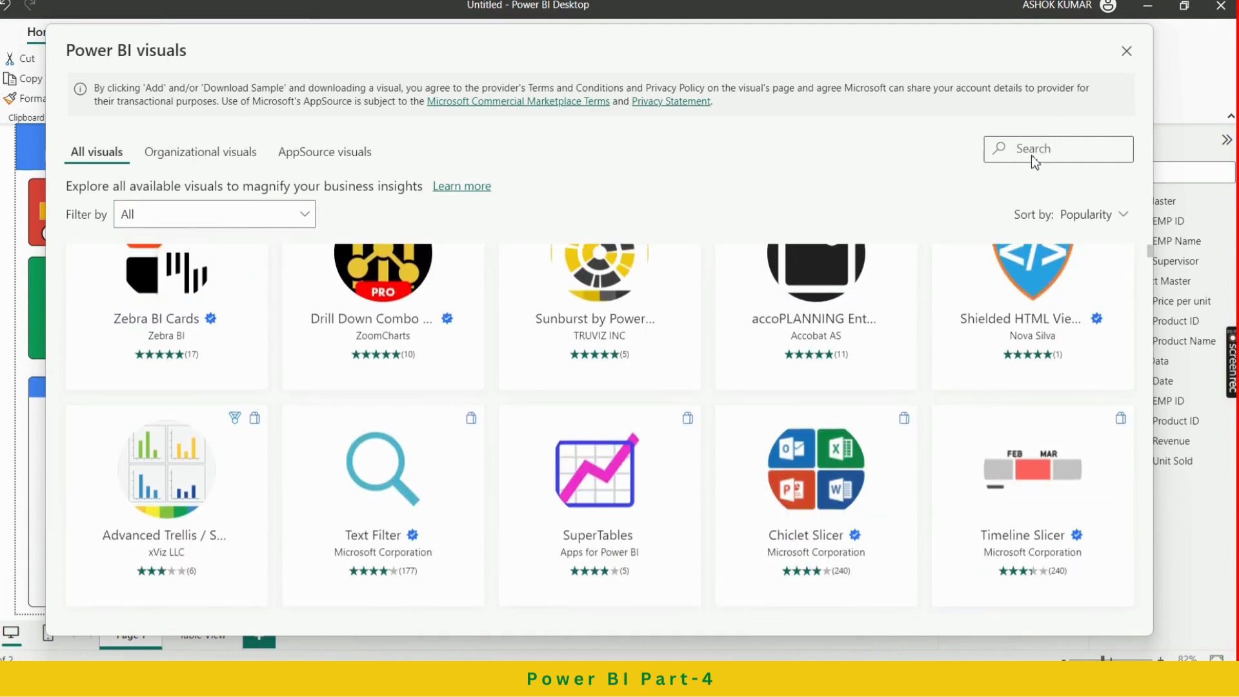
Search the visuals gallery for "scro" and add the Scroller visual to the report
click(1036, 155)
text(scro)
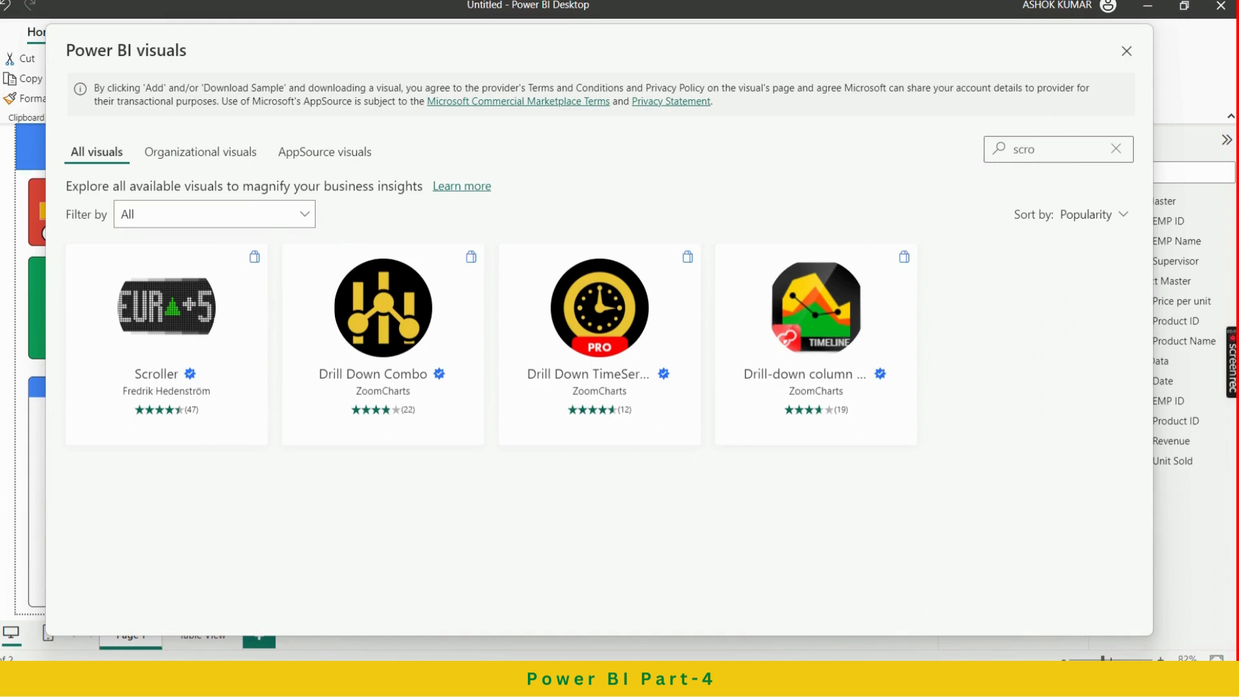
click(155, 304)
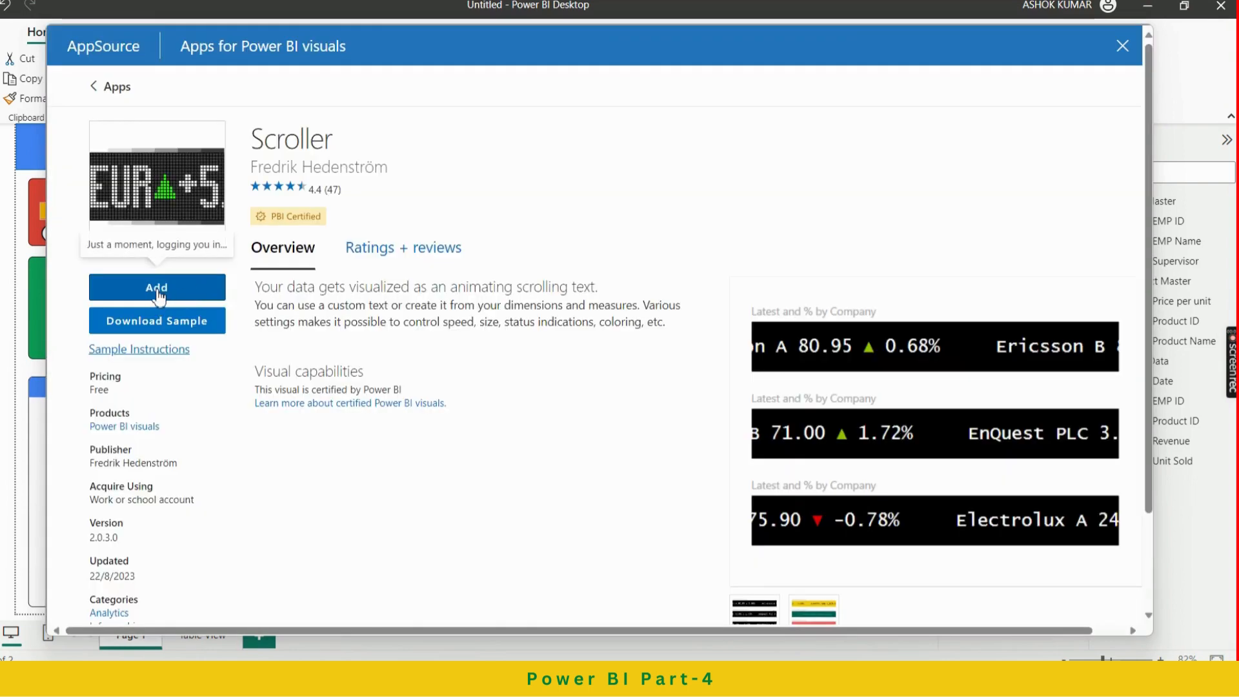
click(157, 291)
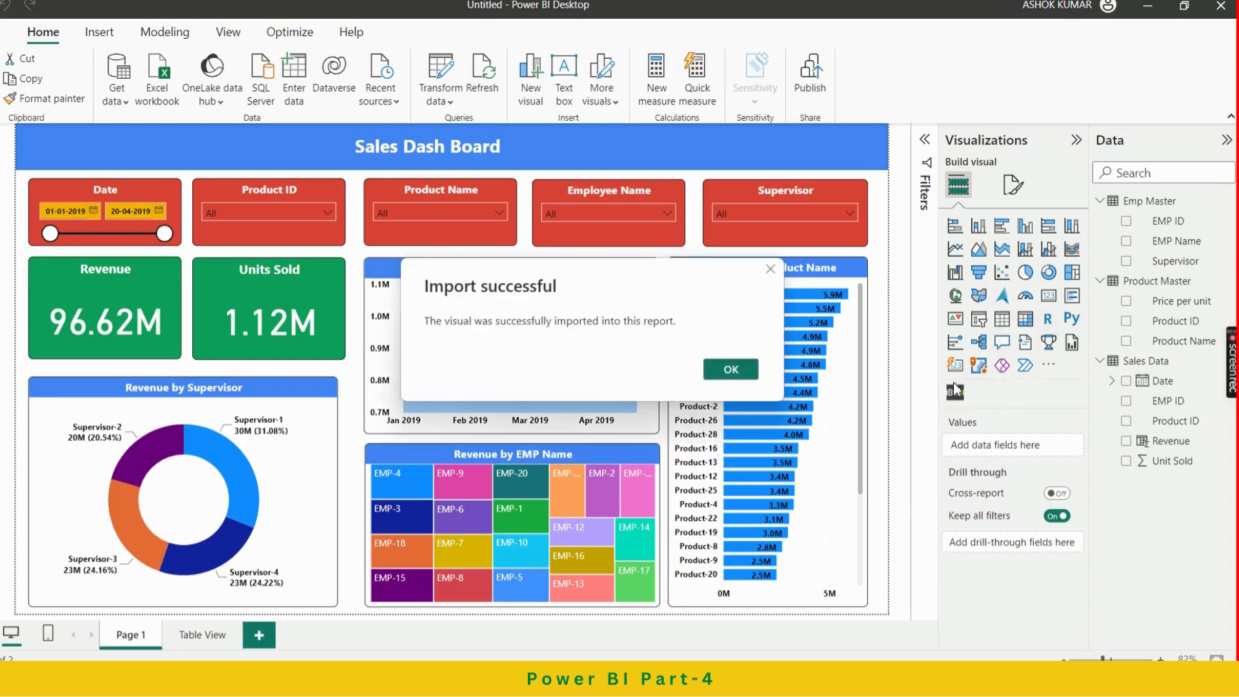
click(736, 371)
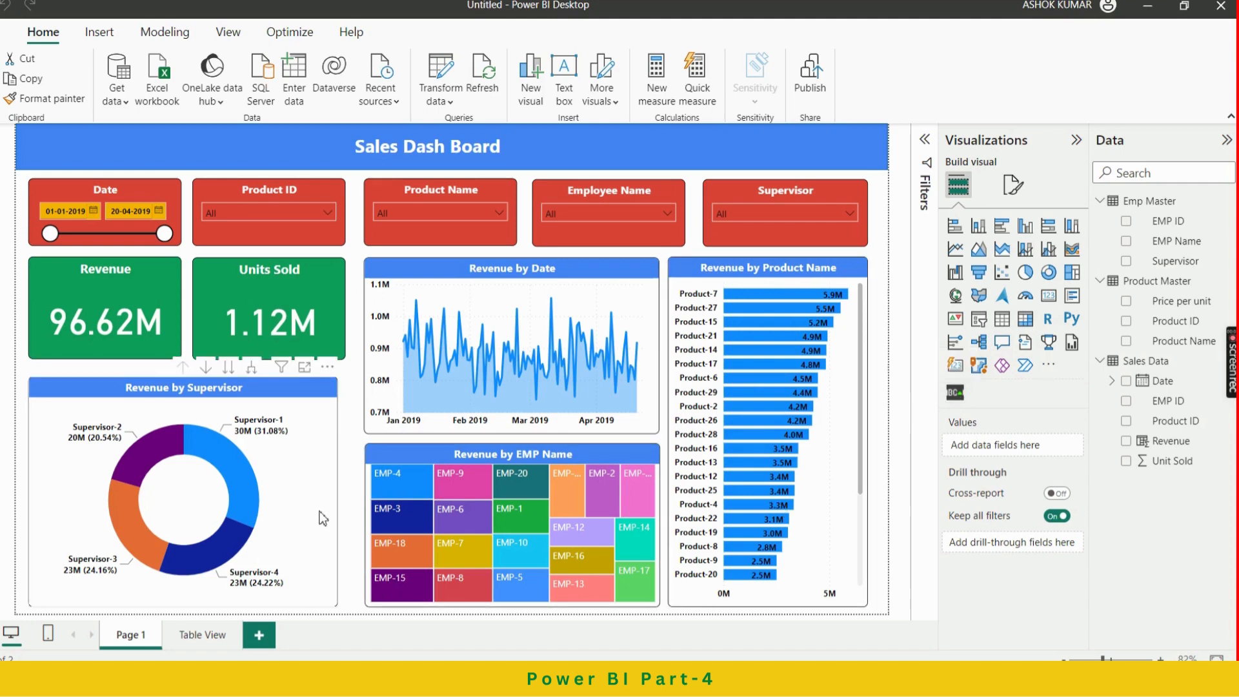
Move the Revenue by Supervisor donut chart slightly up and reduce its height from the lower edge
drag(328, 508, 324, 499)
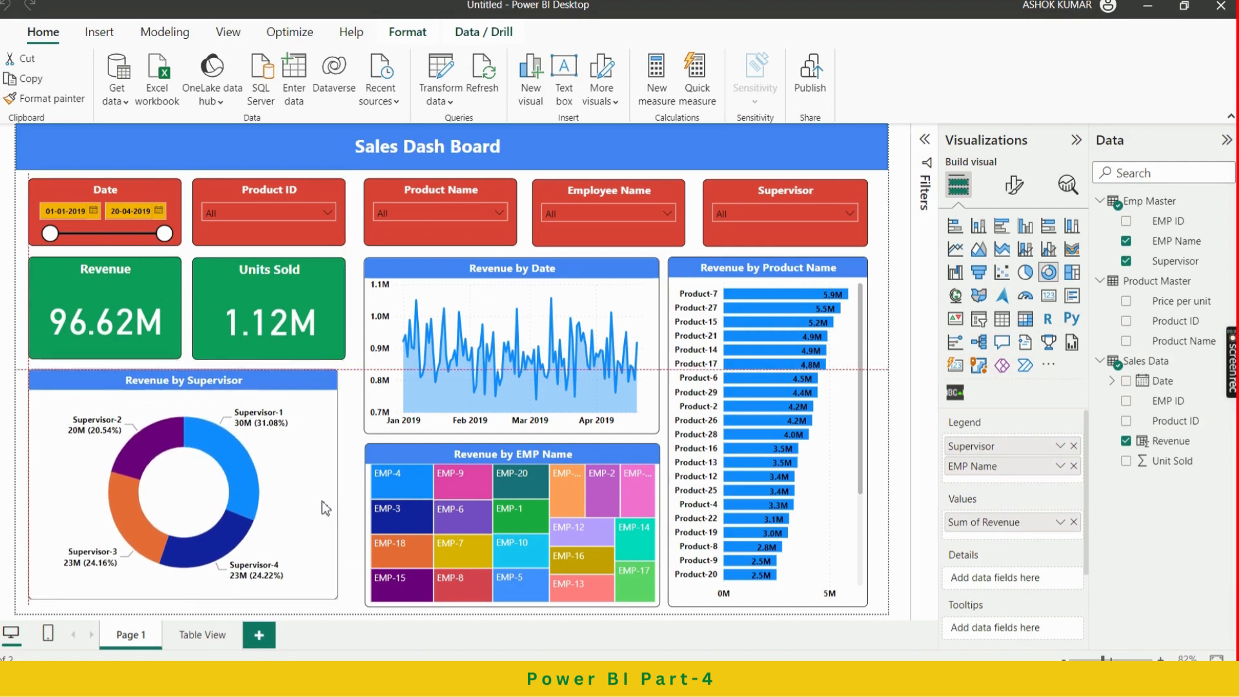
drag(183, 599, 199, 567)
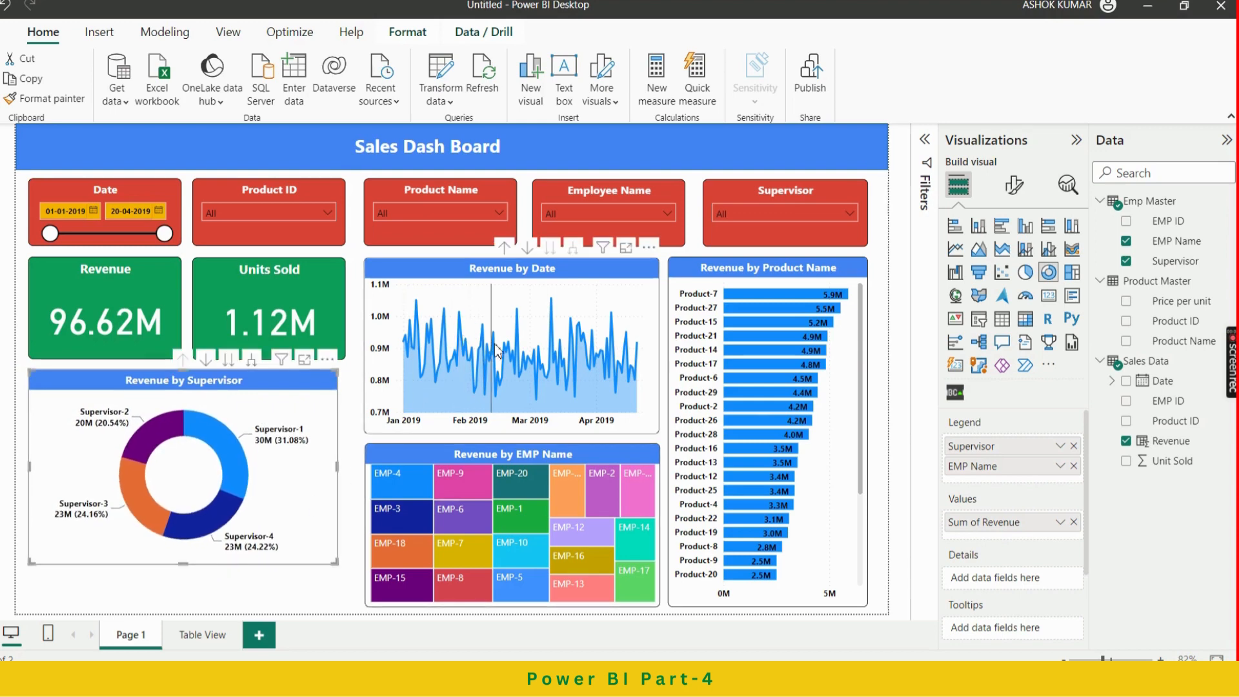
Shorten the Revenue by Date chart slightly and move the Revenue by EMP Name treemap up beneath it
click(625, 292)
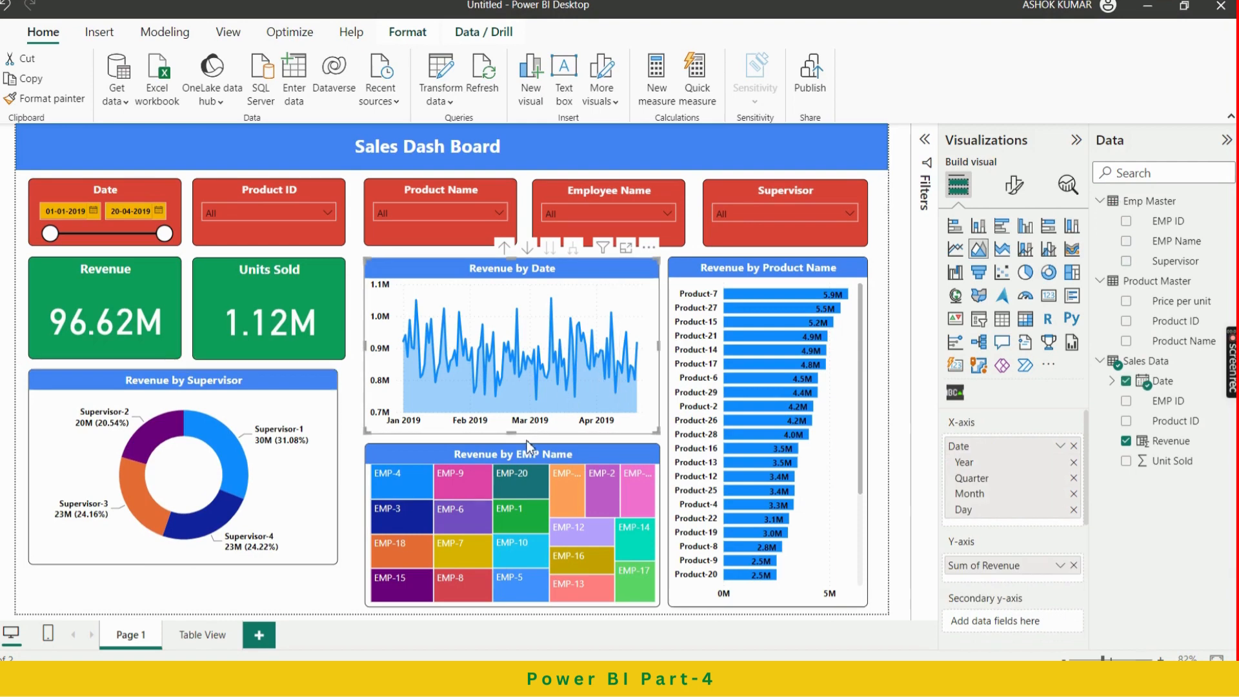
drag(516, 435, 516, 419)
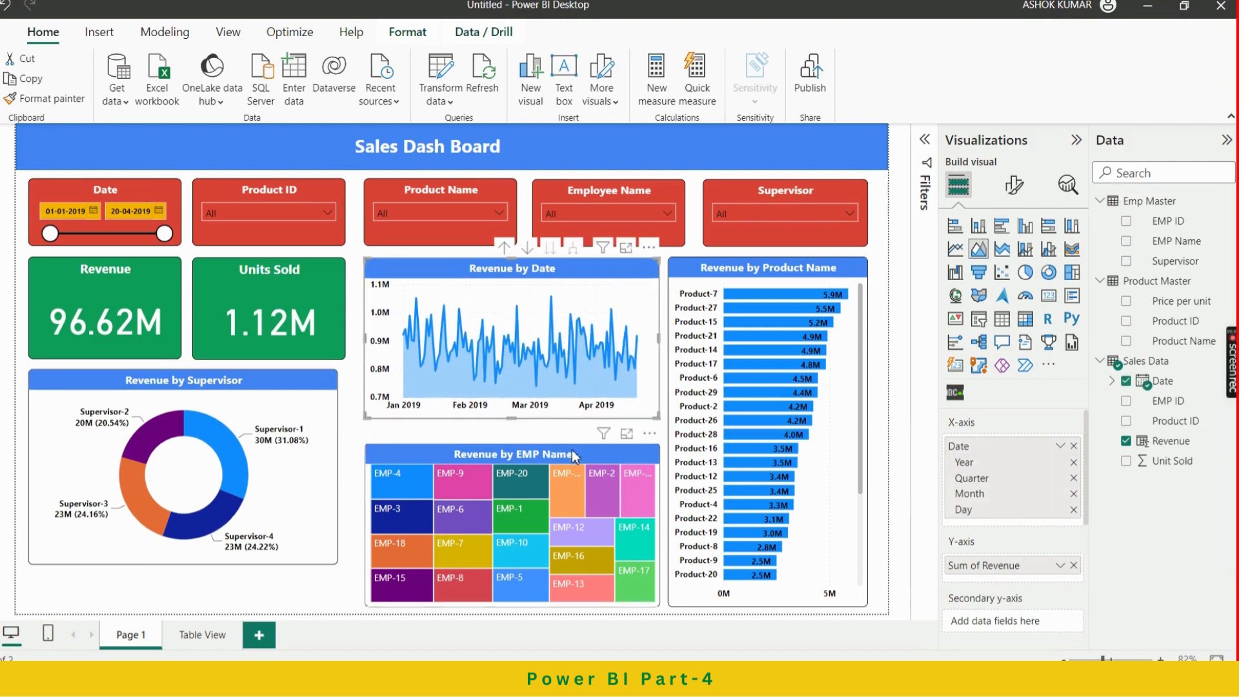
drag(583, 451, 582, 434)
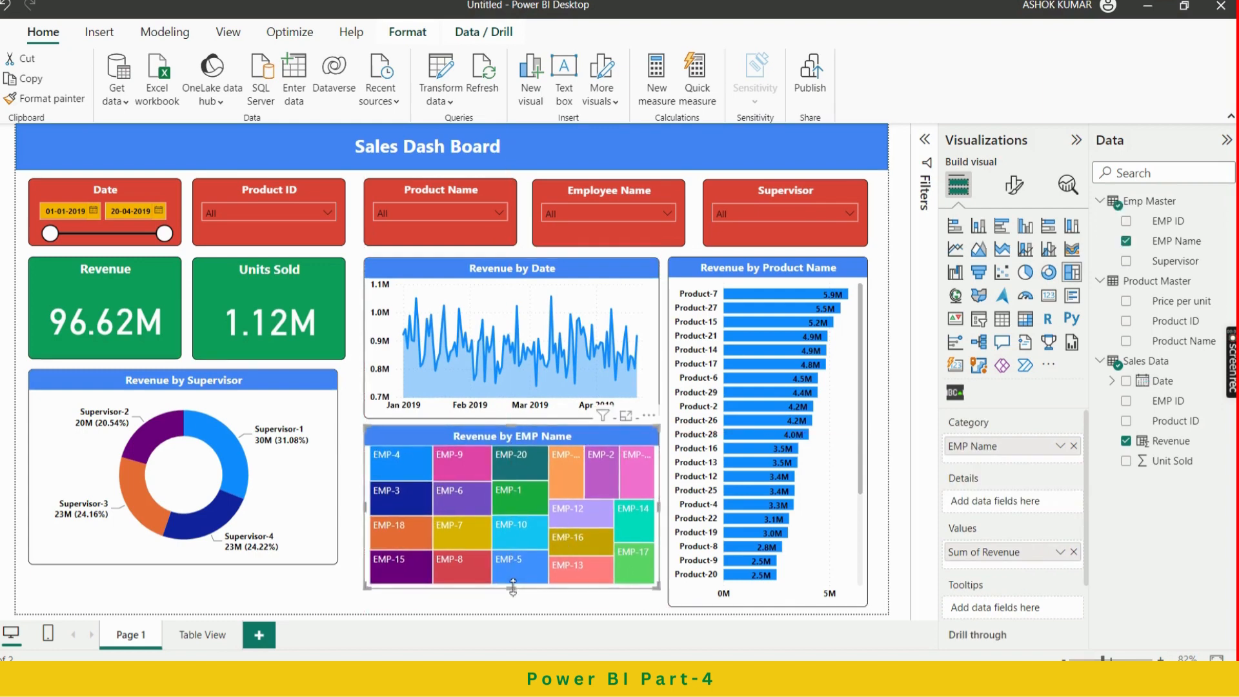
Shorten the Revenue by EMP Name treemap and the Revenue by Product Name chart to align with the donut chart's lower edge
drag(513, 588, 509, 566)
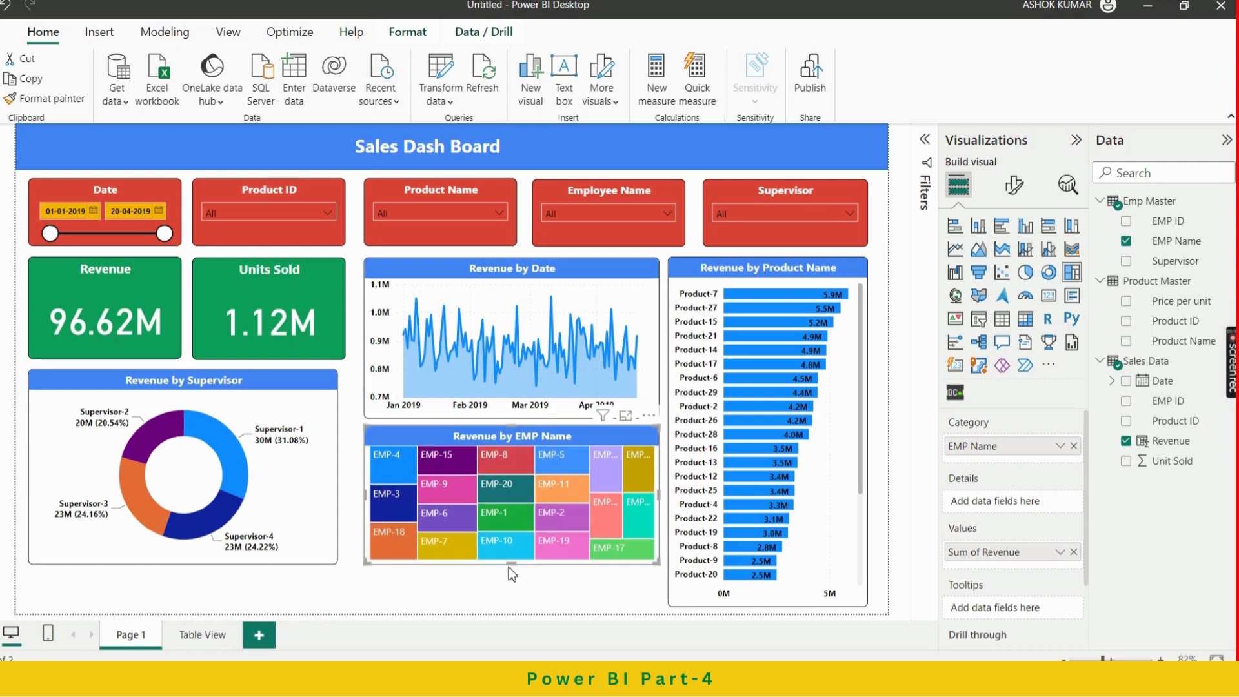
click(724, 265)
drag(770, 607, 763, 567)
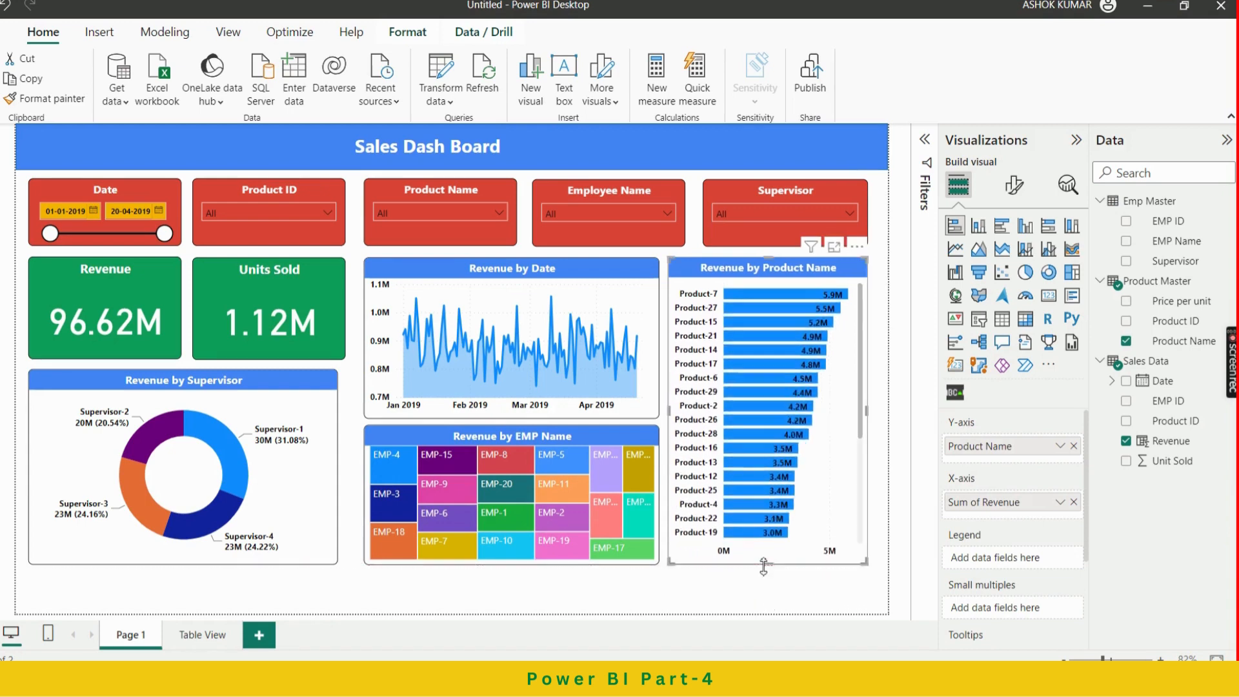
click(749, 588)
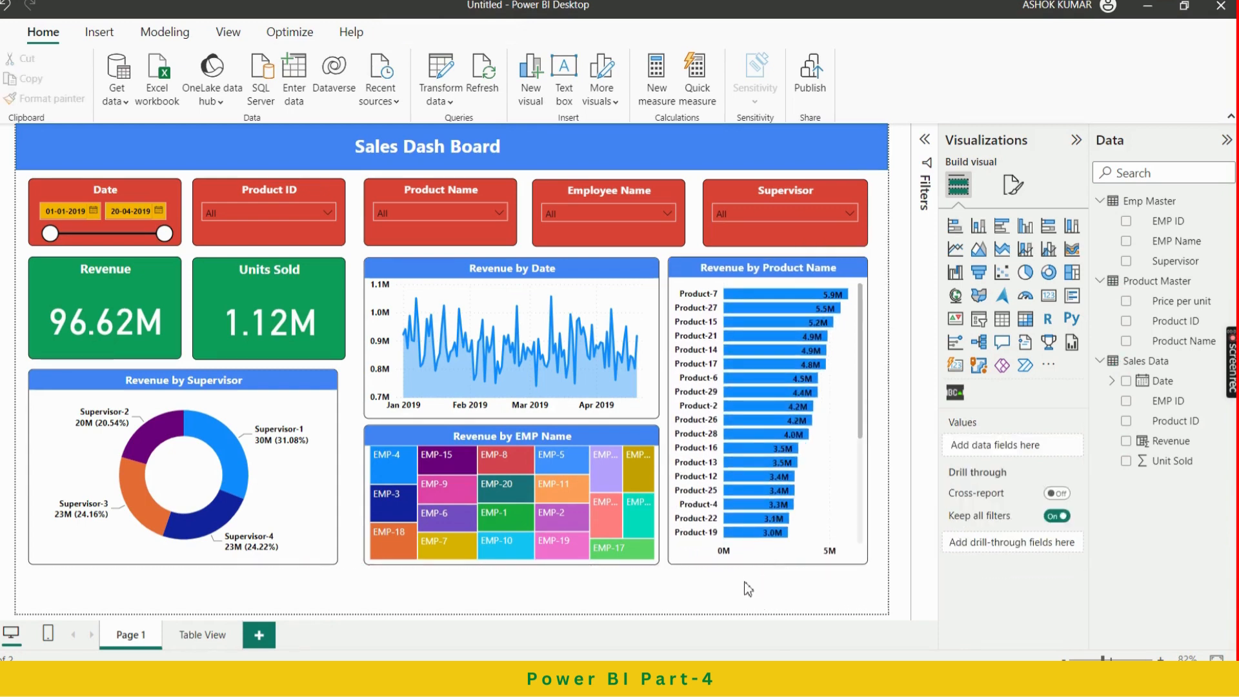
Insert a Scroller visual and size it as a thin strip spanning the full page width below the charts
click(958, 395)
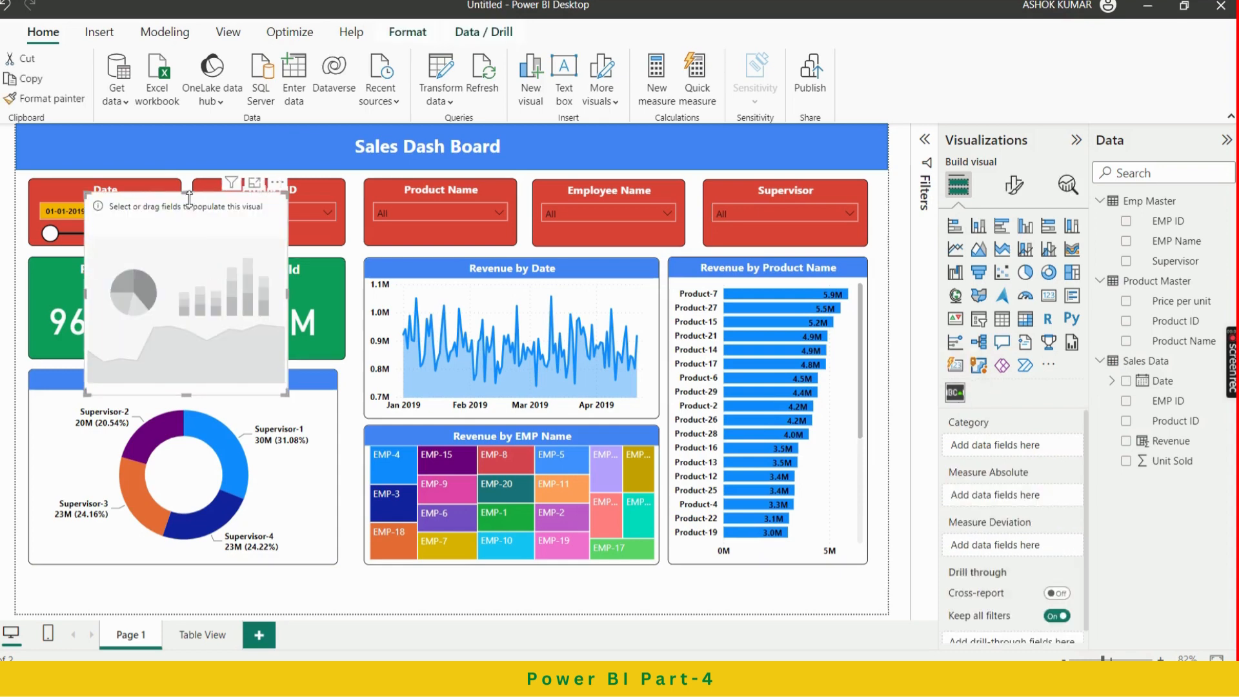
drag(188, 196, 145, 579)
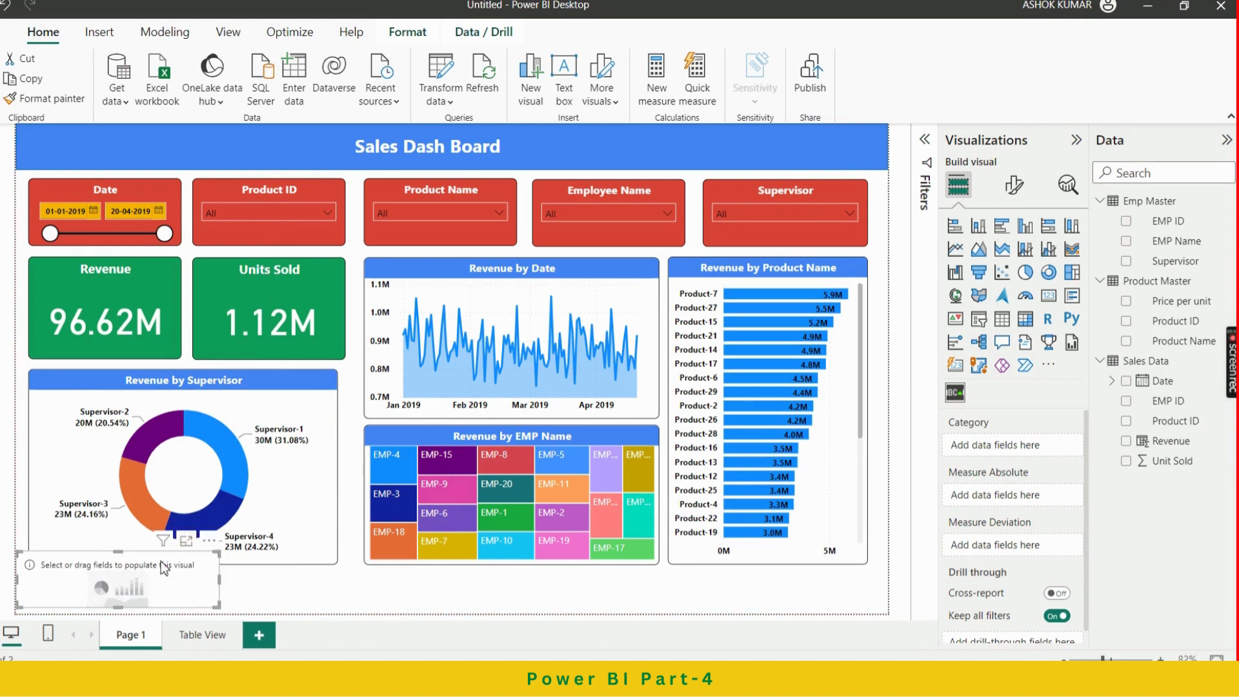
drag(118, 552, 117, 573)
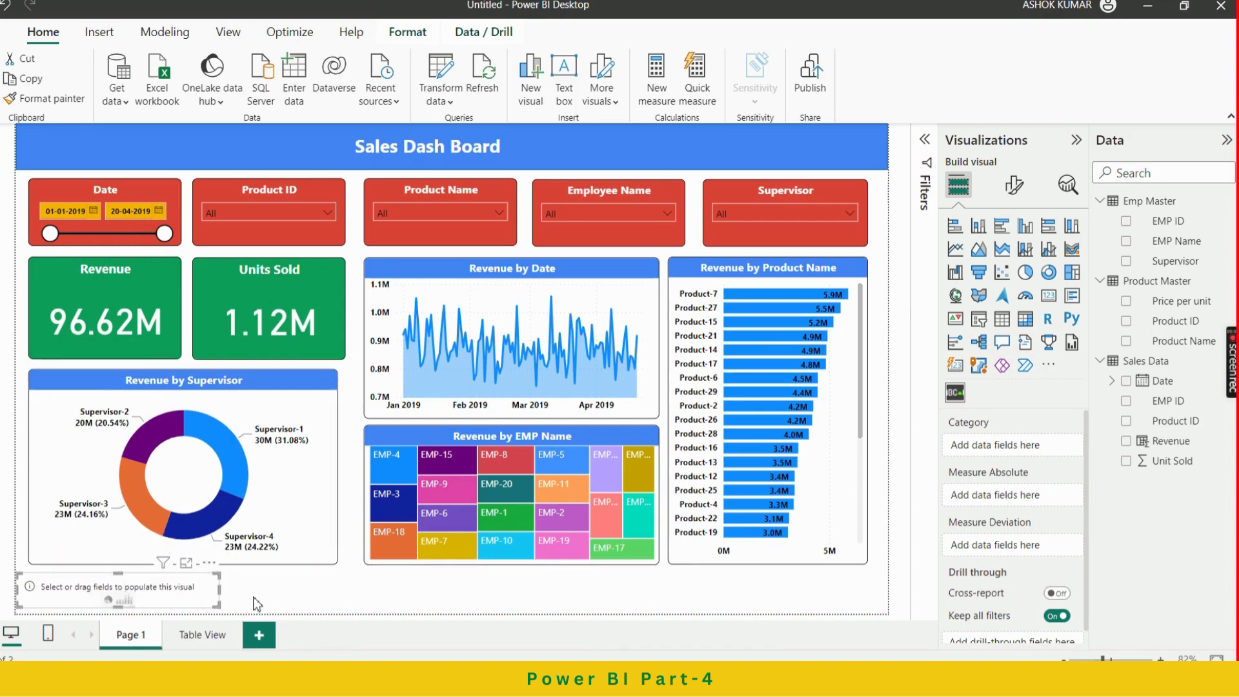
drag(257, 604, 887, 600)
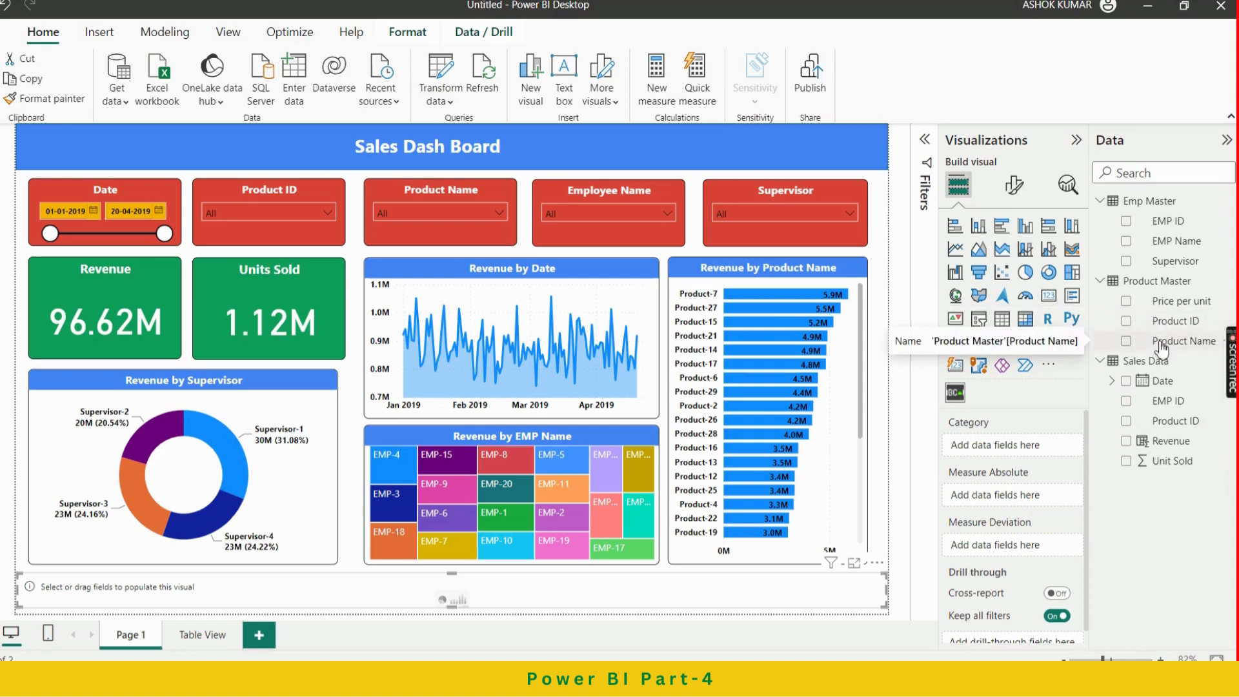
Assign Product Name as the Scroller's category and Unit Sold as its Measure Absolute, removing any Product Name count from the measure
drag(1162, 349, 1020, 500)
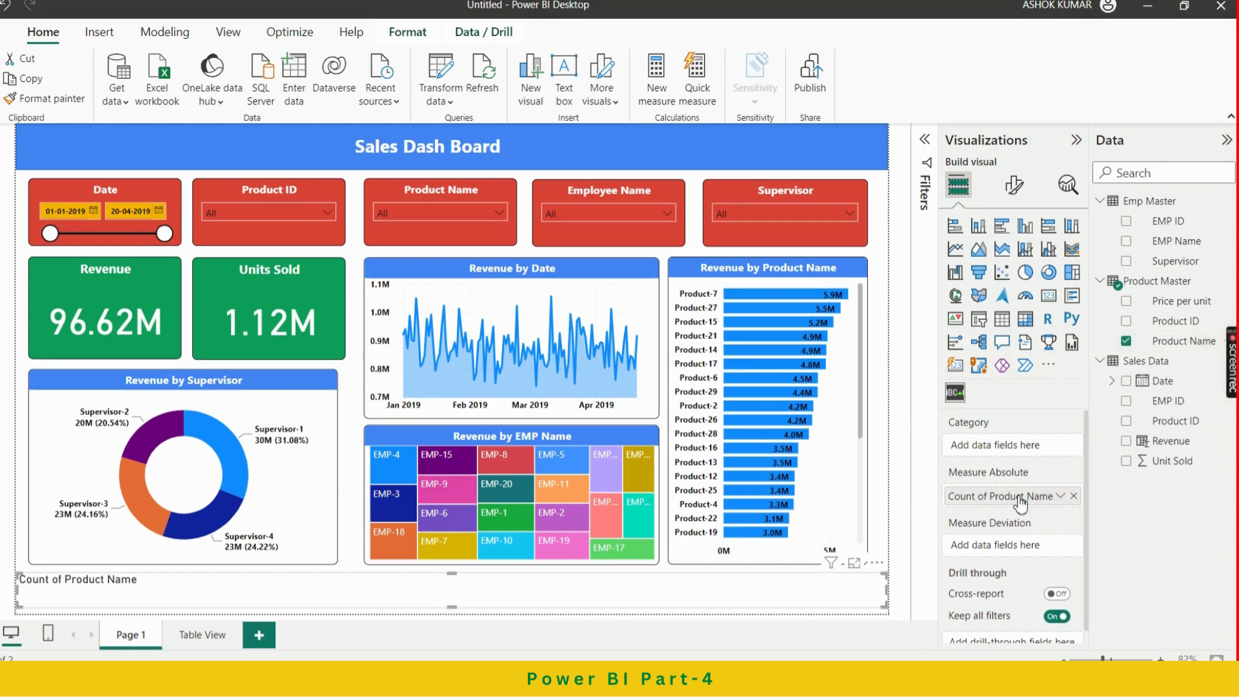
click(1073, 497)
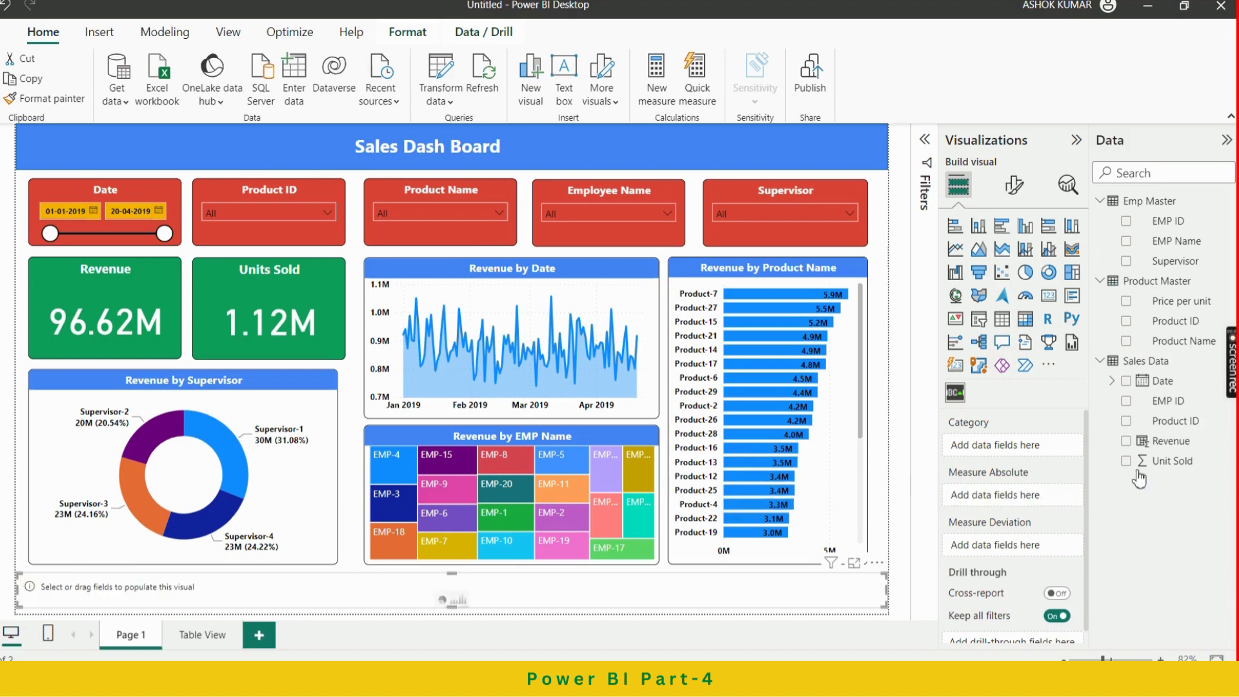
click(1162, 426)
drag(1175, 340, 1036, 444)
drag(1162, 461, 1009, 502)
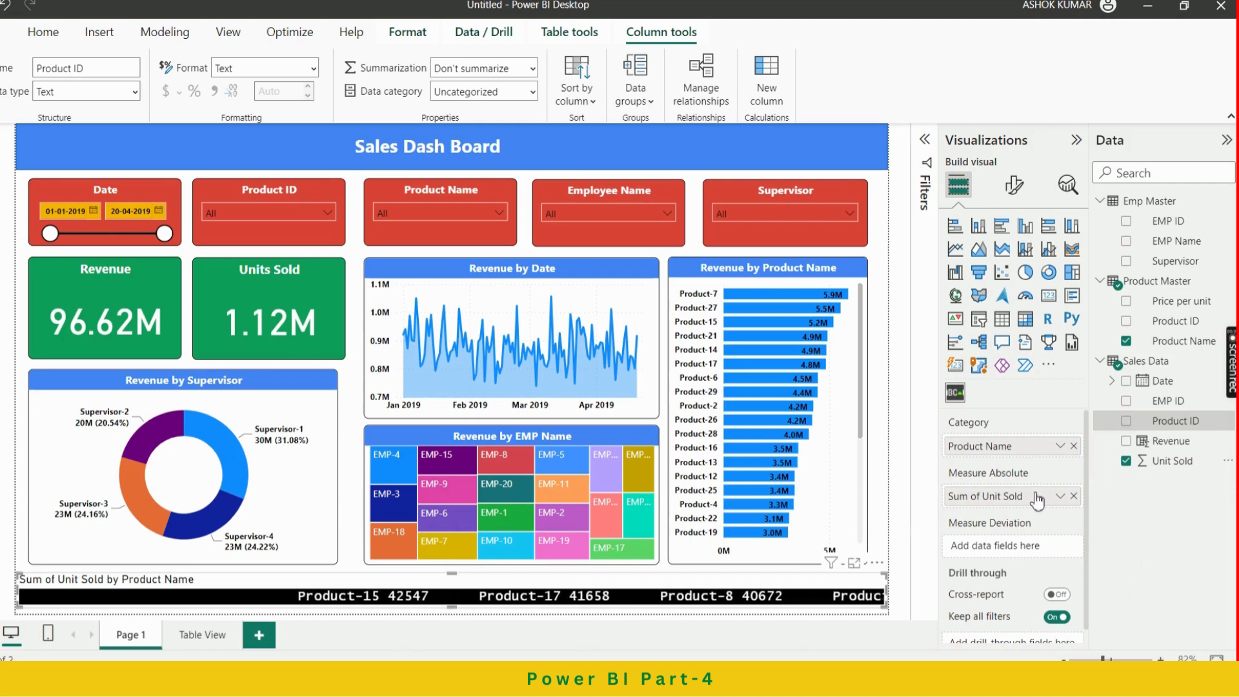
Shorten the Scroller's title text to "Unit Sold by Product Name"
click(1015, 186)
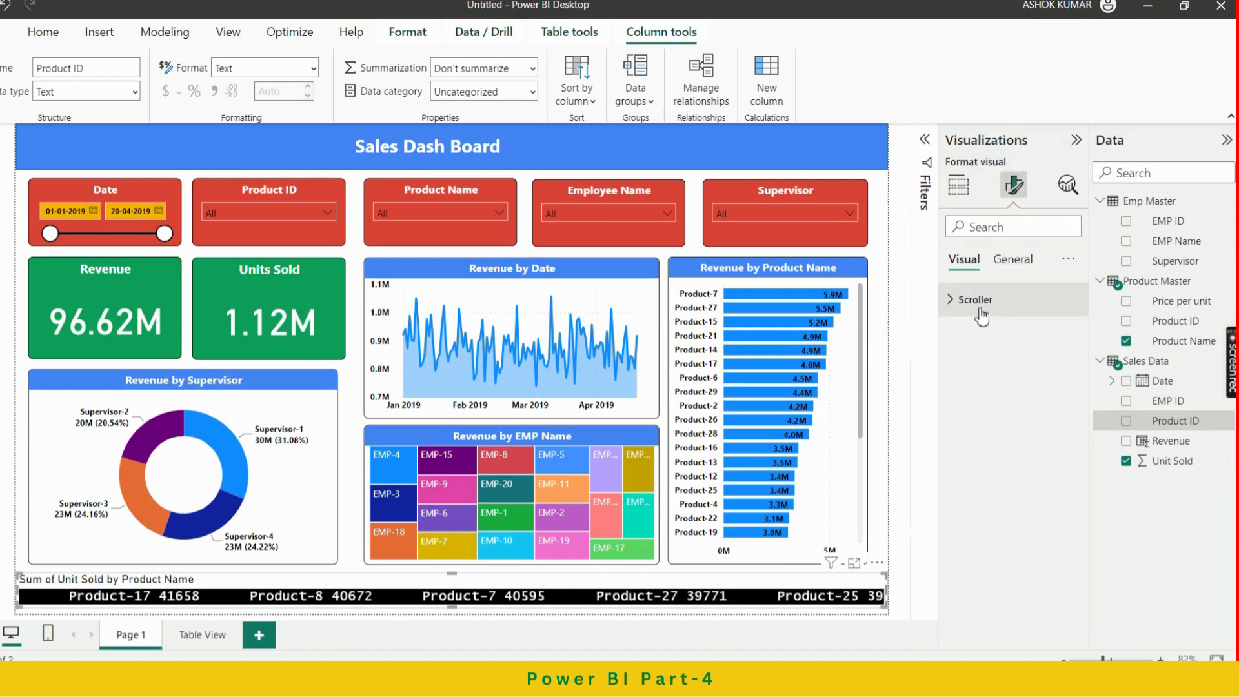
click(1012, 260)
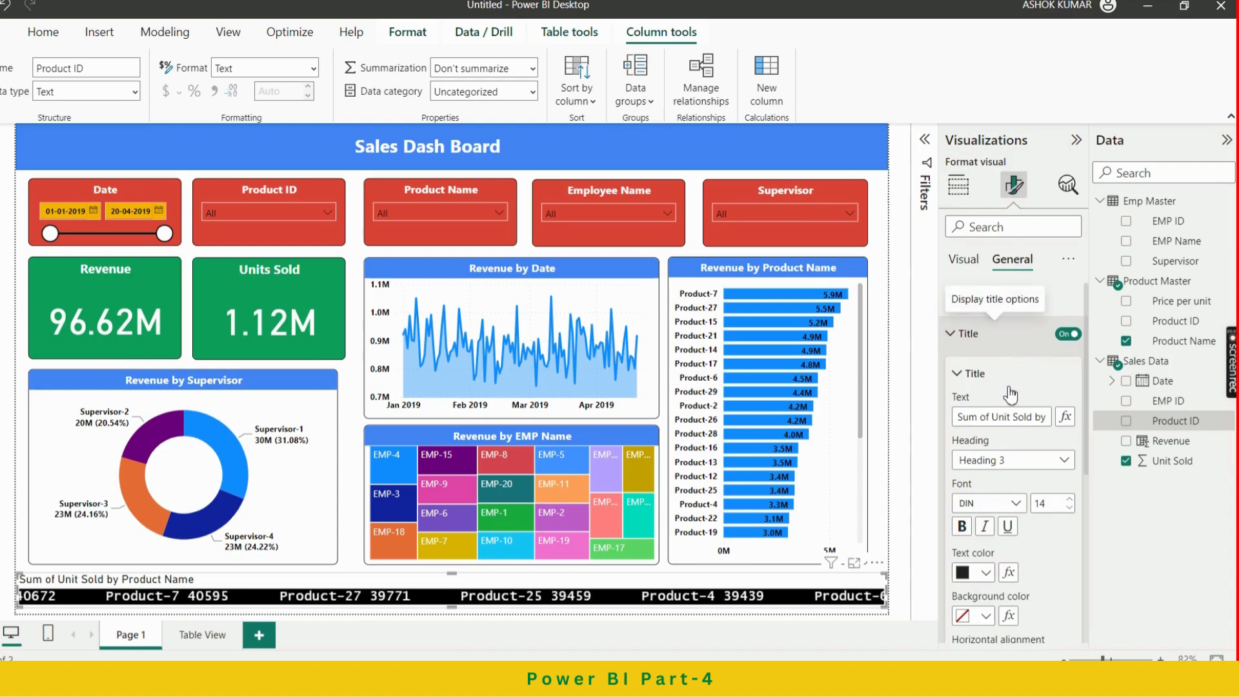
drag(994, 418, 884, 424)
key(BackSpace)
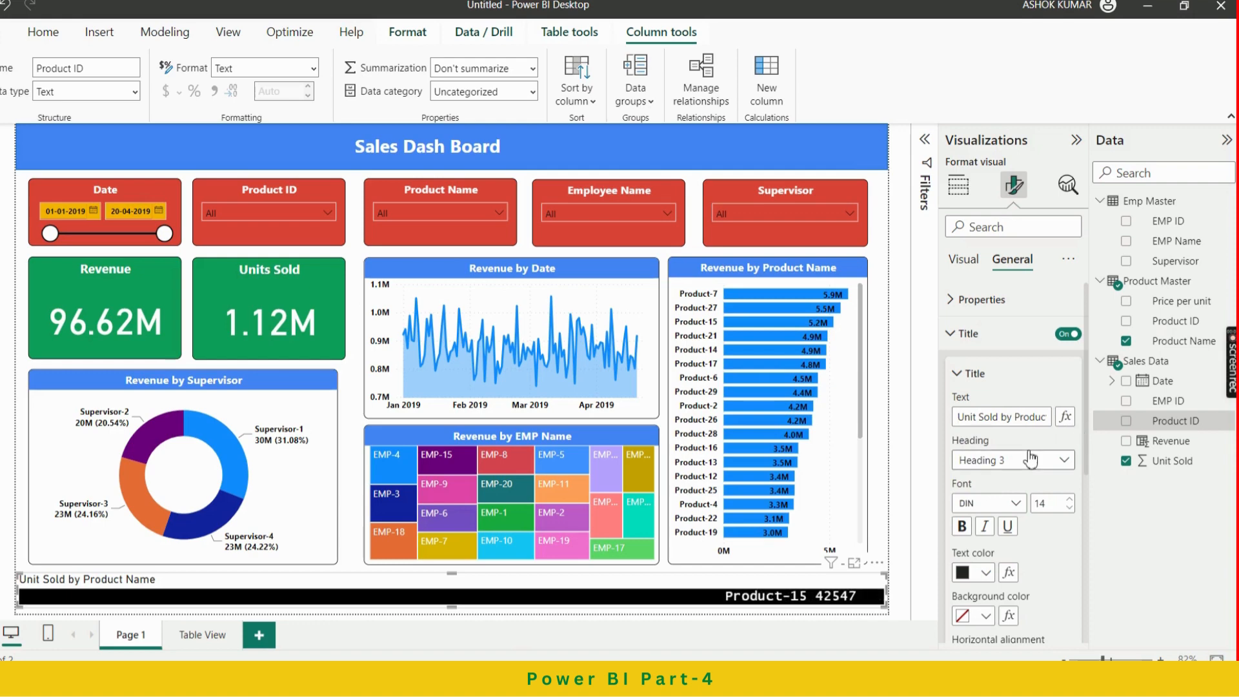
Format the Scroller's title in a bold-weight Segoe UI font at size 12, centered horizontally
scroll(1030, 520, down, 1)
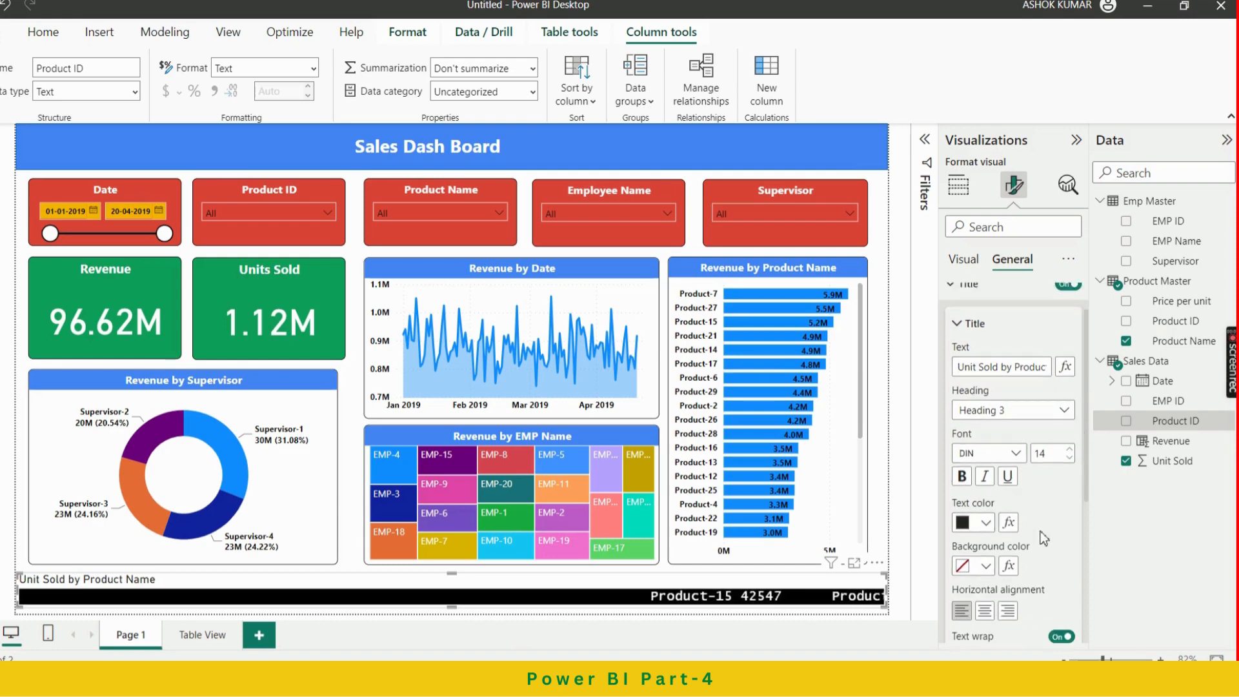
click(1015, 452)
scroll(1014, 348, down, 3)
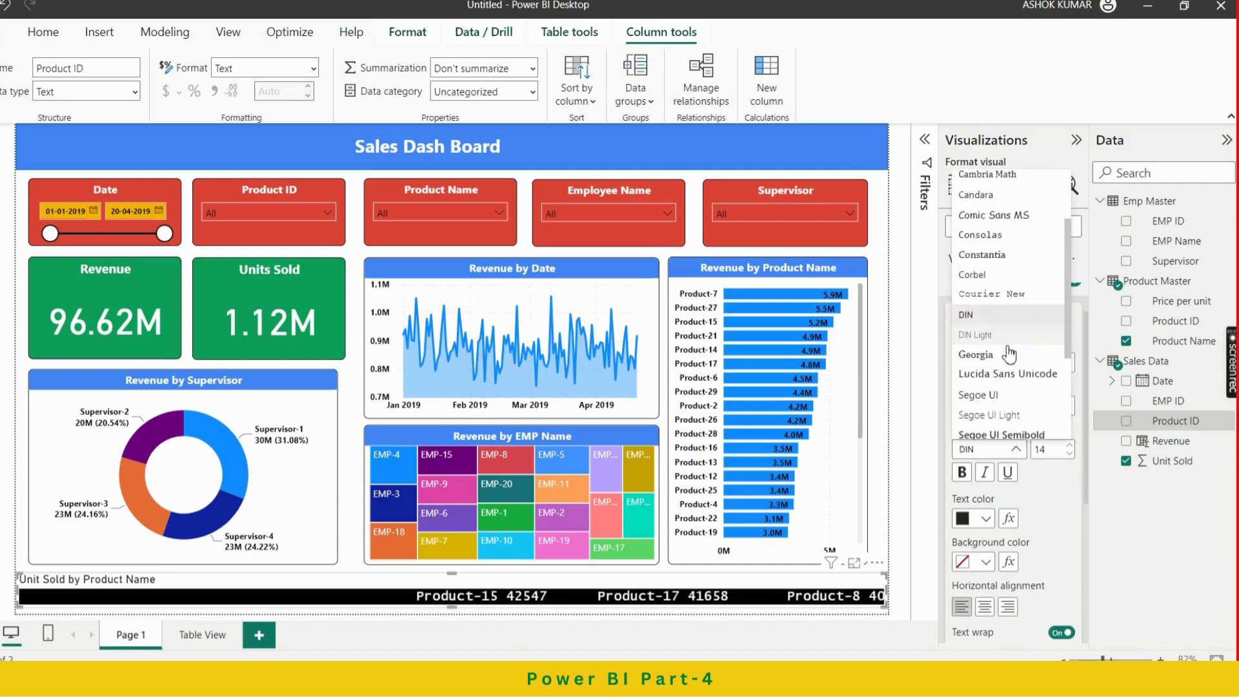
click(1011, 417)
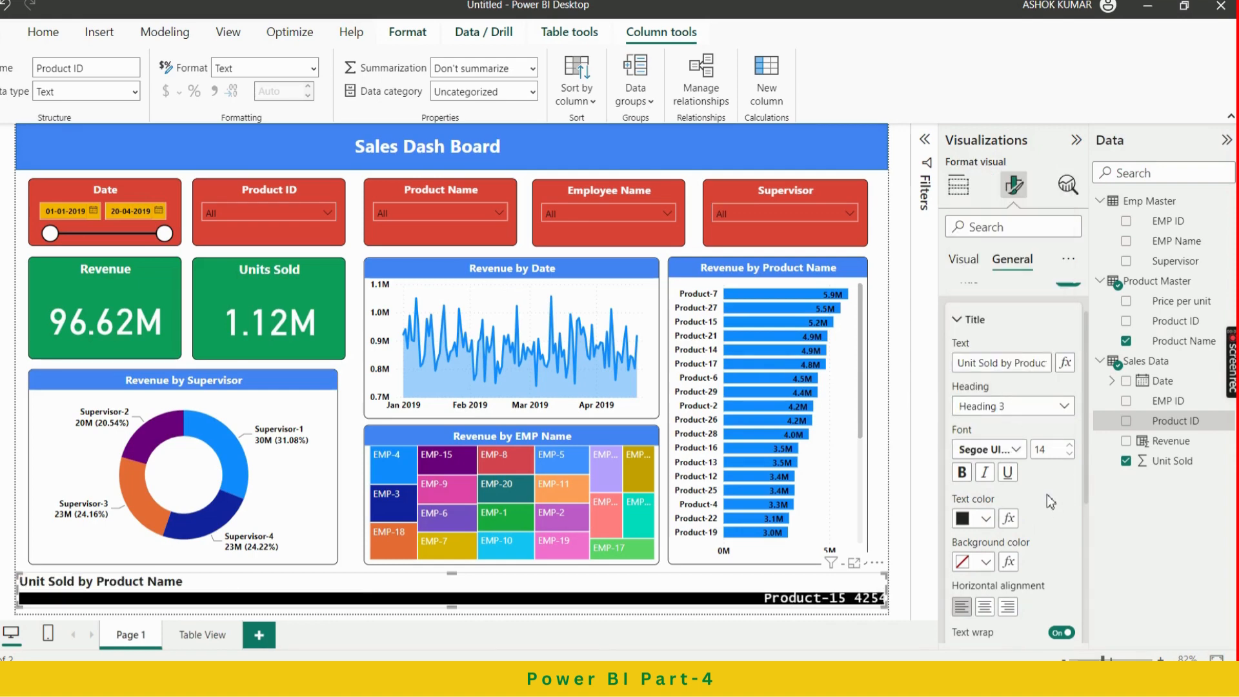
scroll(1050, 502, down, 2)
click(986, 499)
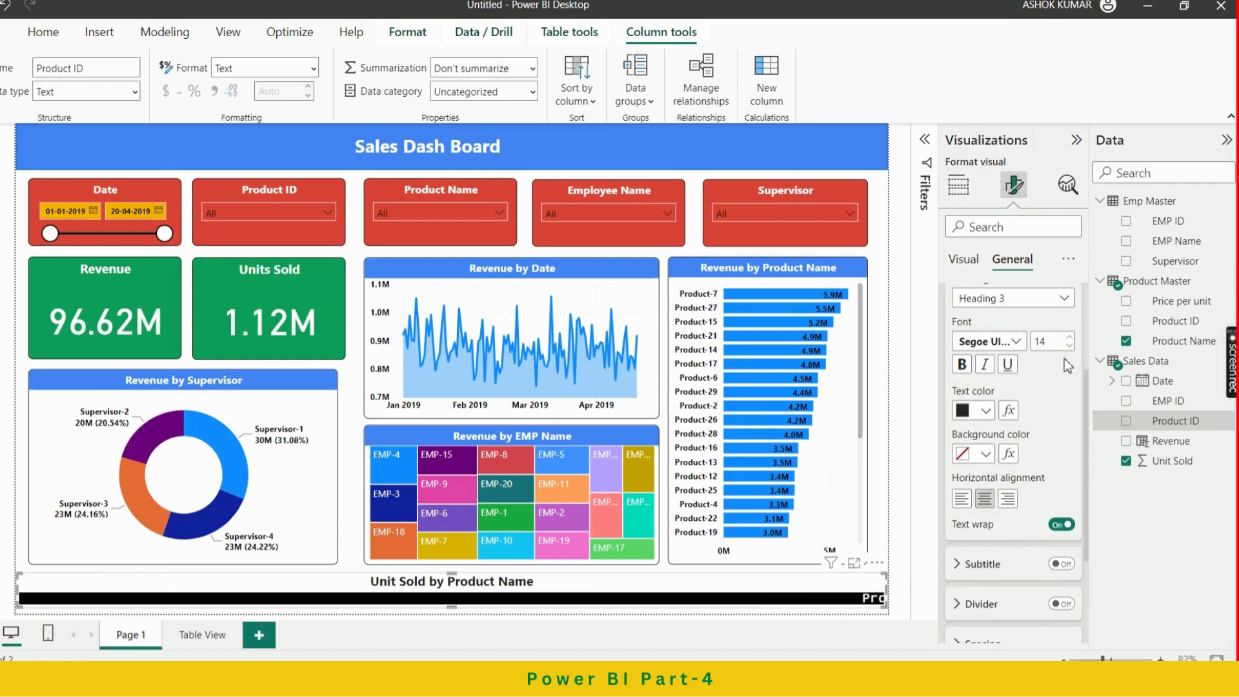
click(1070, 346)
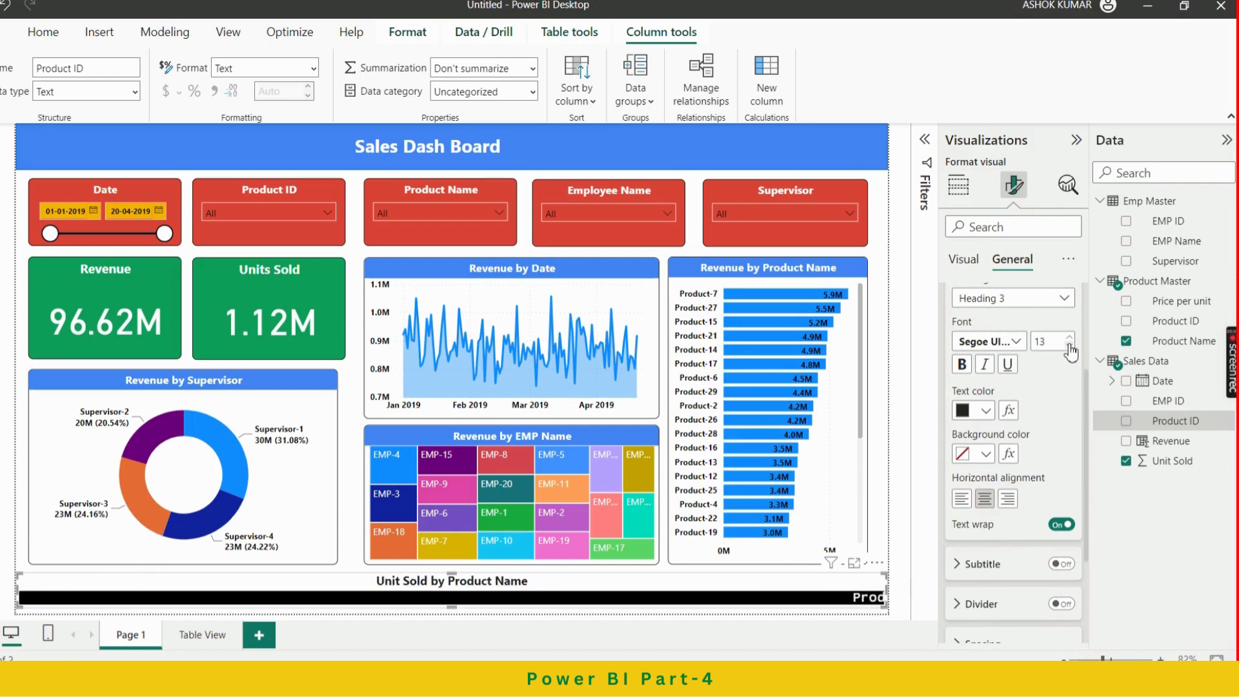
click(1070, 346)
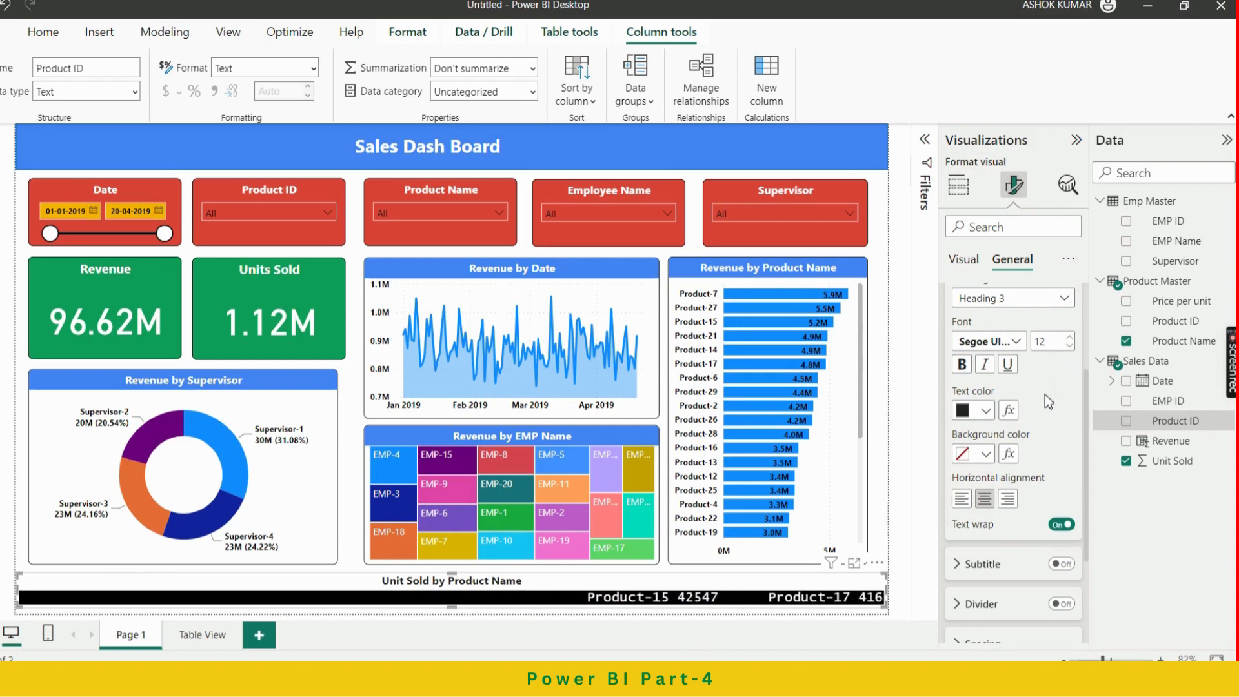
Set the Scroller title's text color to black
scroll(1049, 403, down, 1)
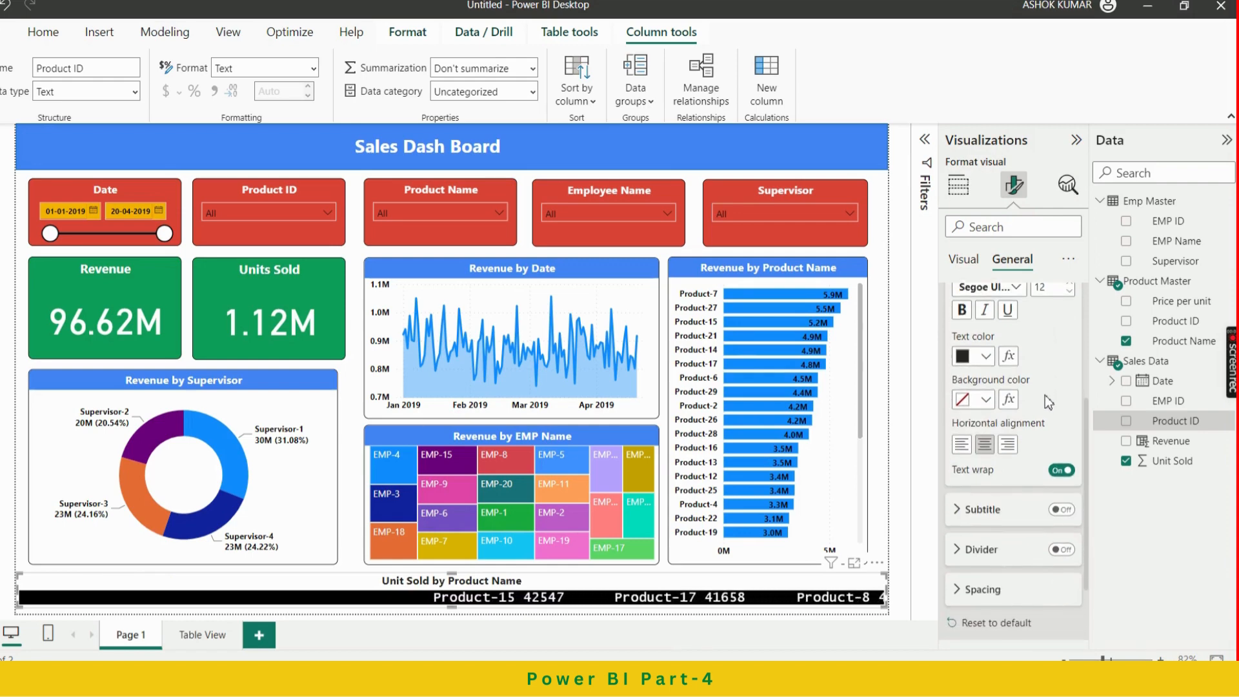
click(985, 357)
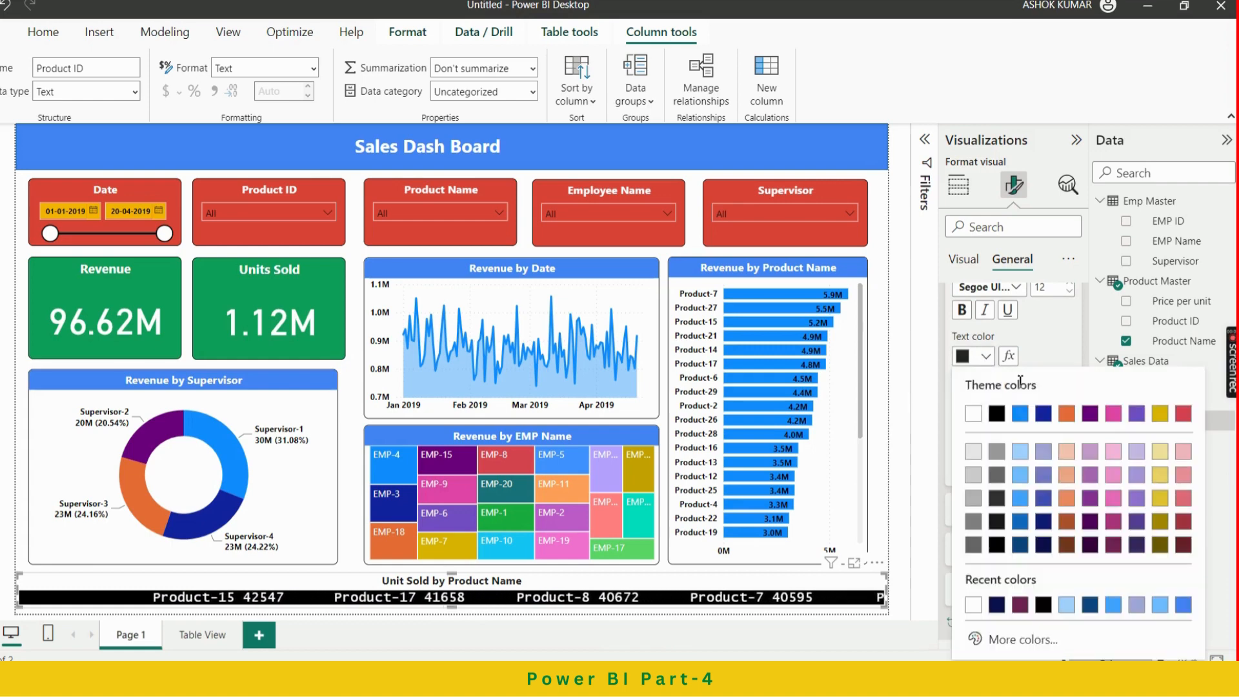
click(997, 413)
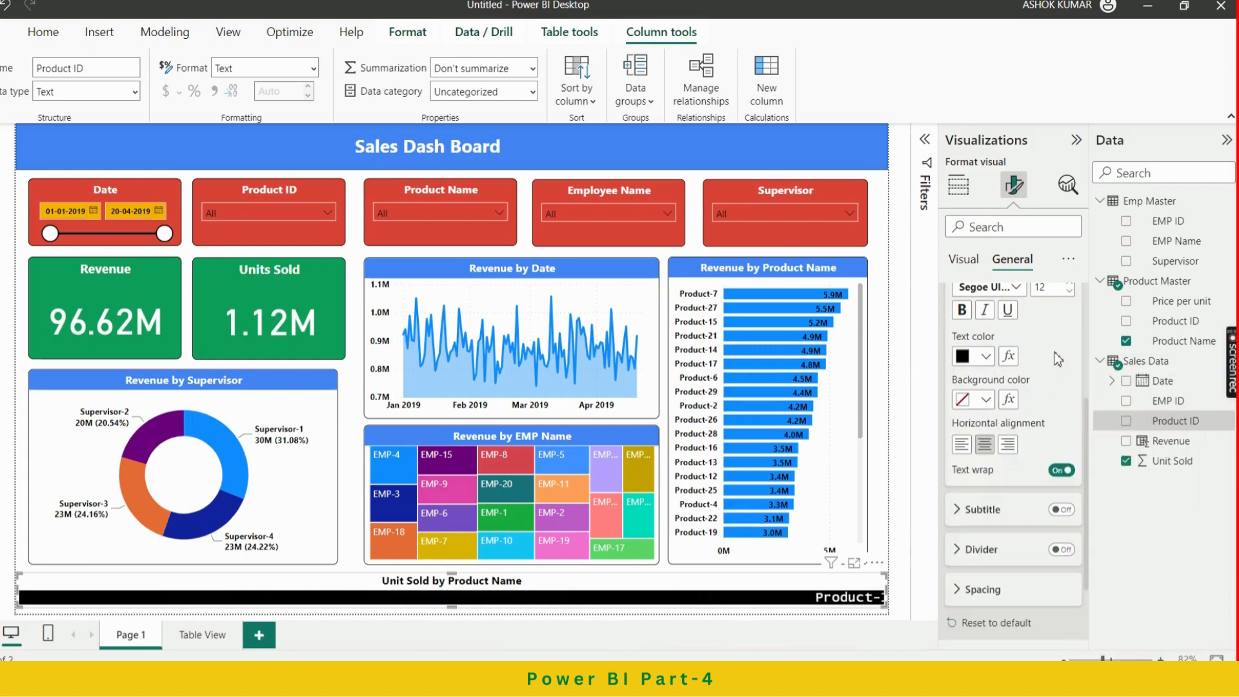
scroll(1056, 355, down, 3)
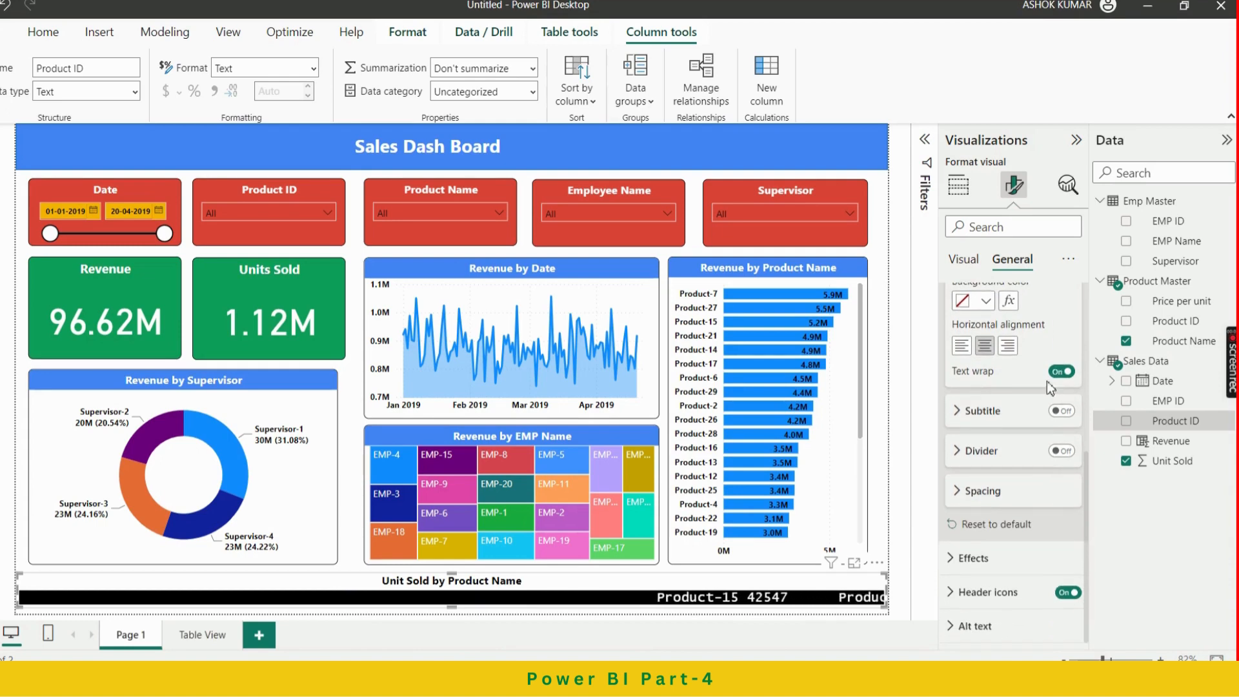
Change the Scroller's background color to dark navy blue
scroll(1007, 355, up, 8)
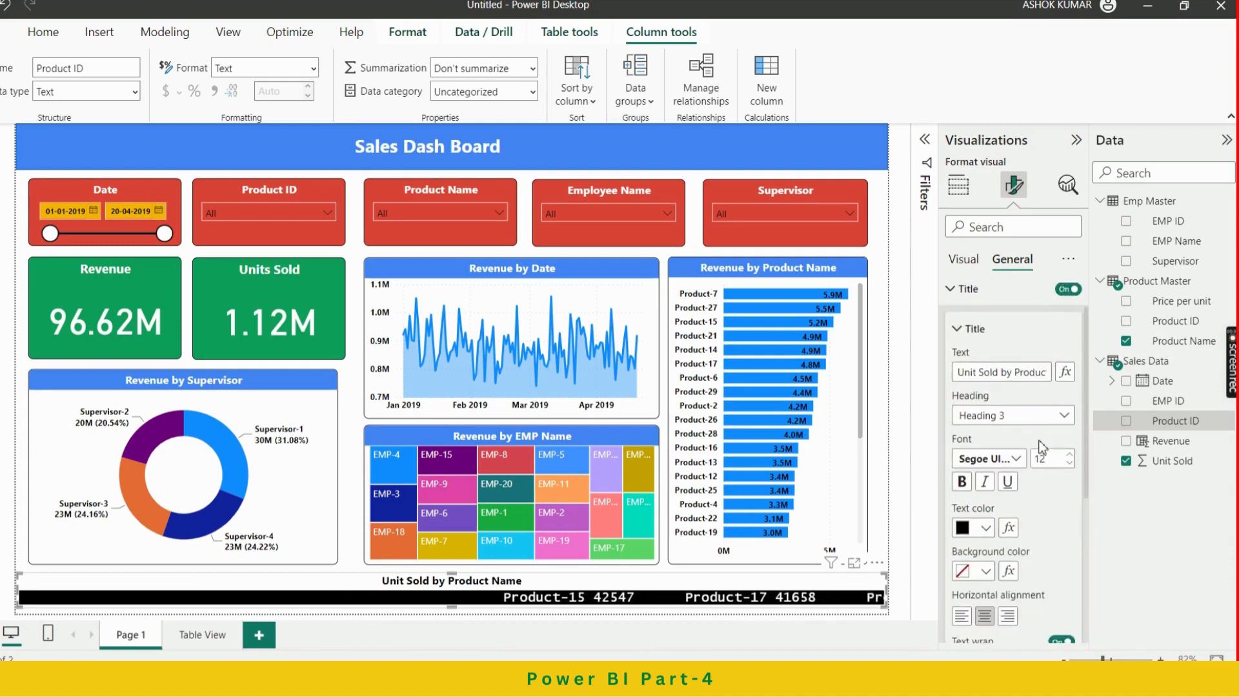
click(964, 262)
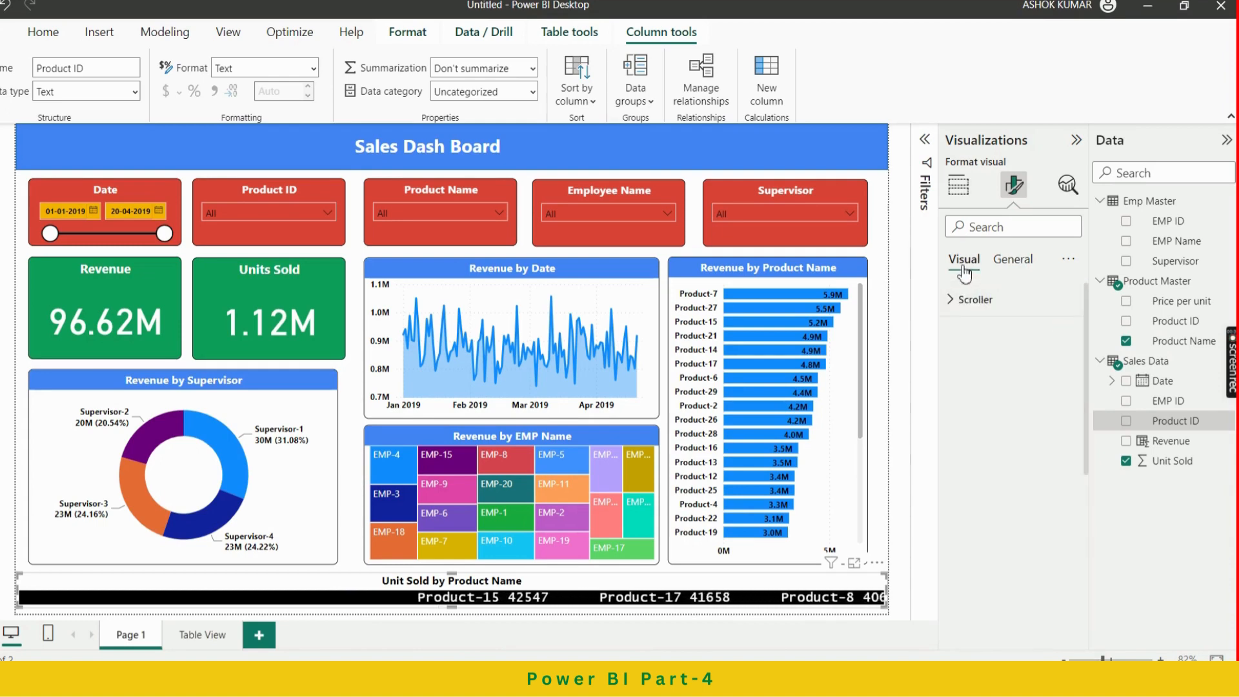
click(974, 299)
scroll(1004, 557, down, 2)
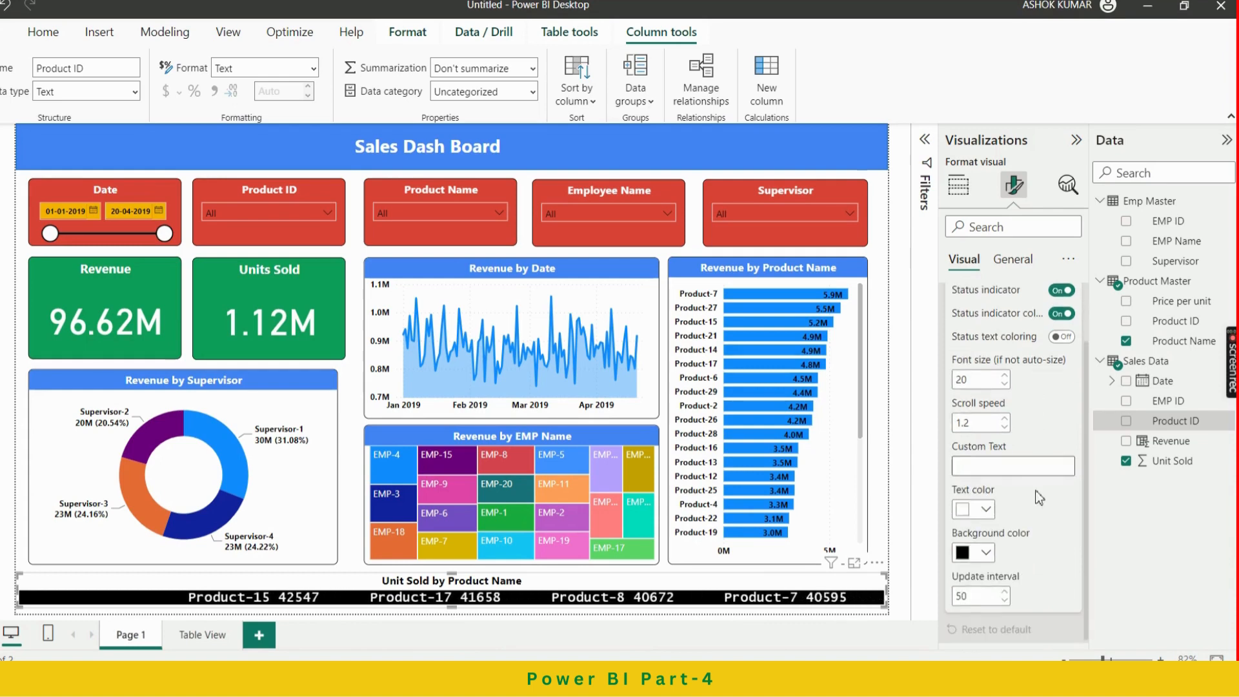
click(986, 550)
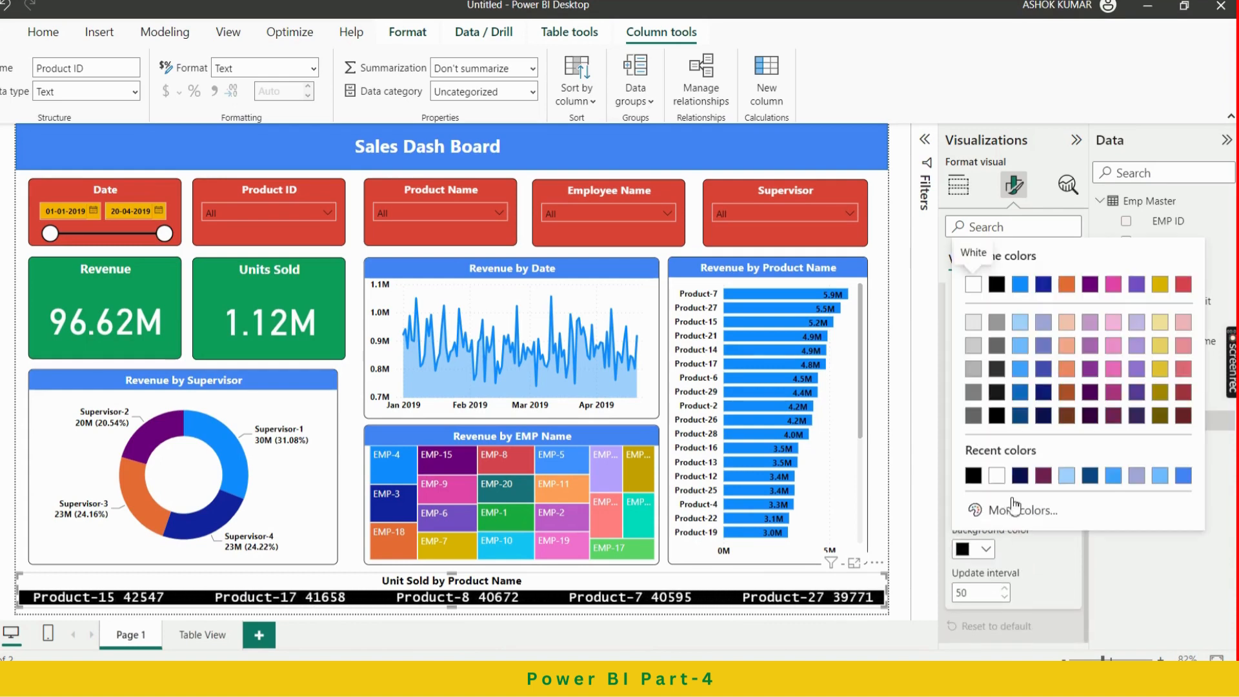
click(1044, 417)
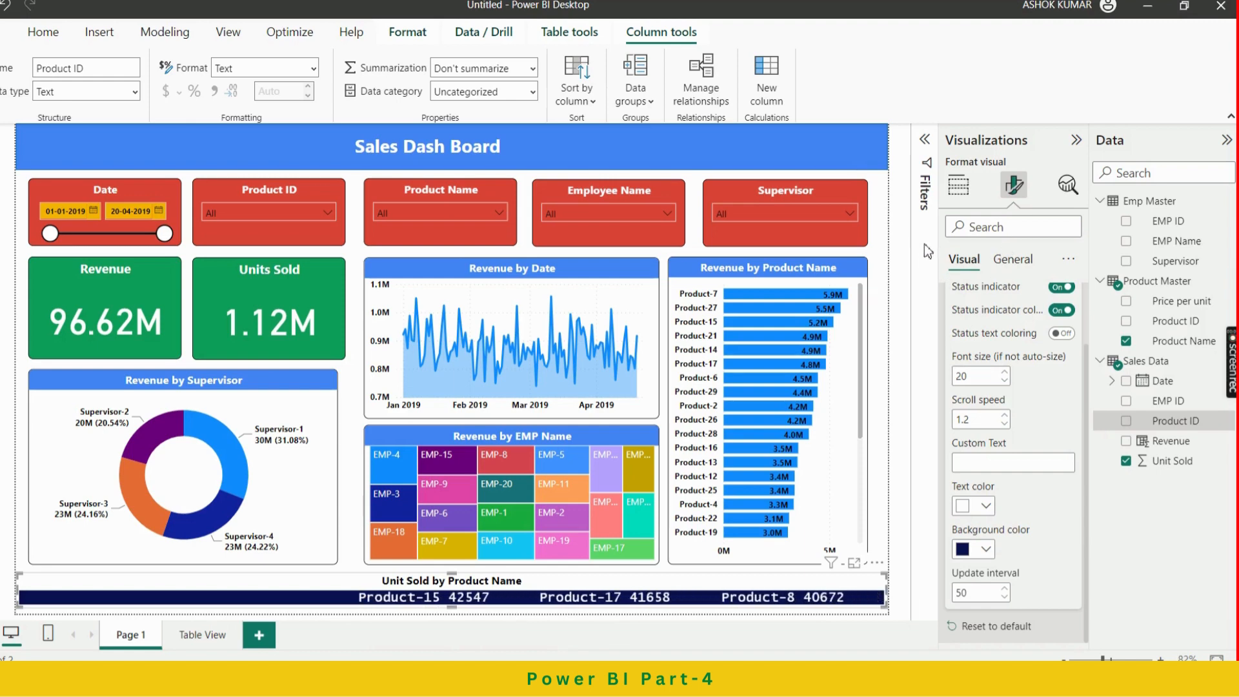
Collapse the Visualizations and Data panes and review the Table View page's table, ending back on Page 1
click(1077, 142)
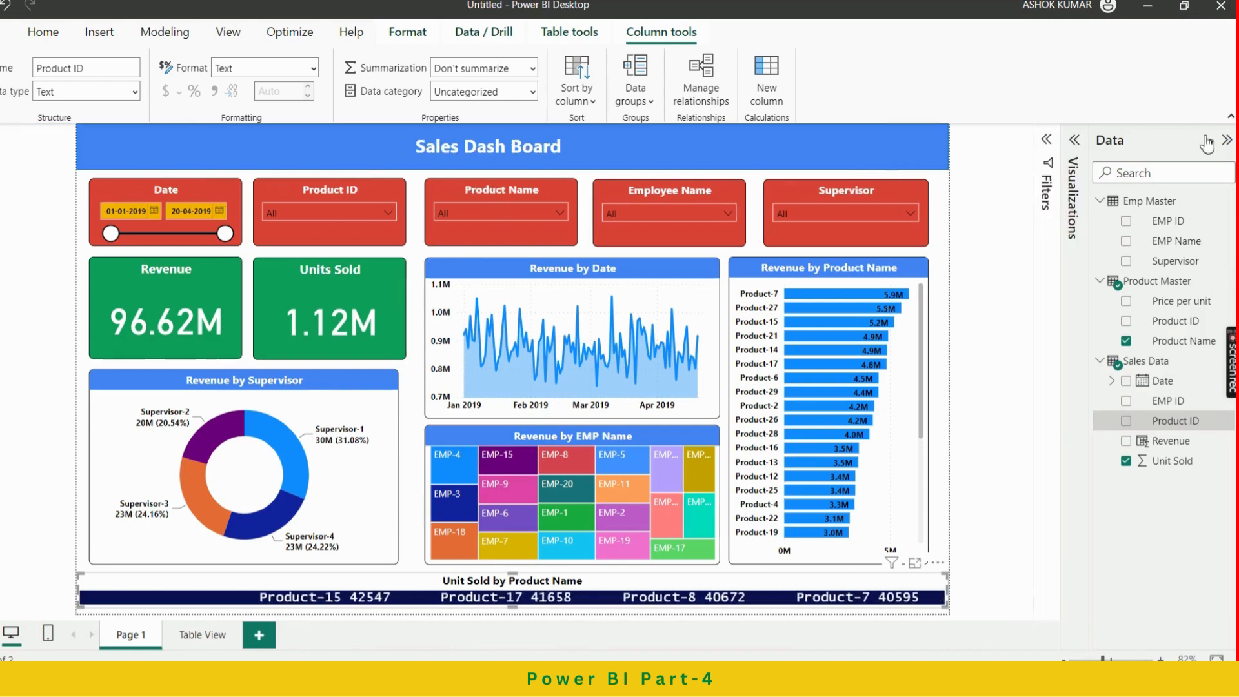
click(1227, 140)
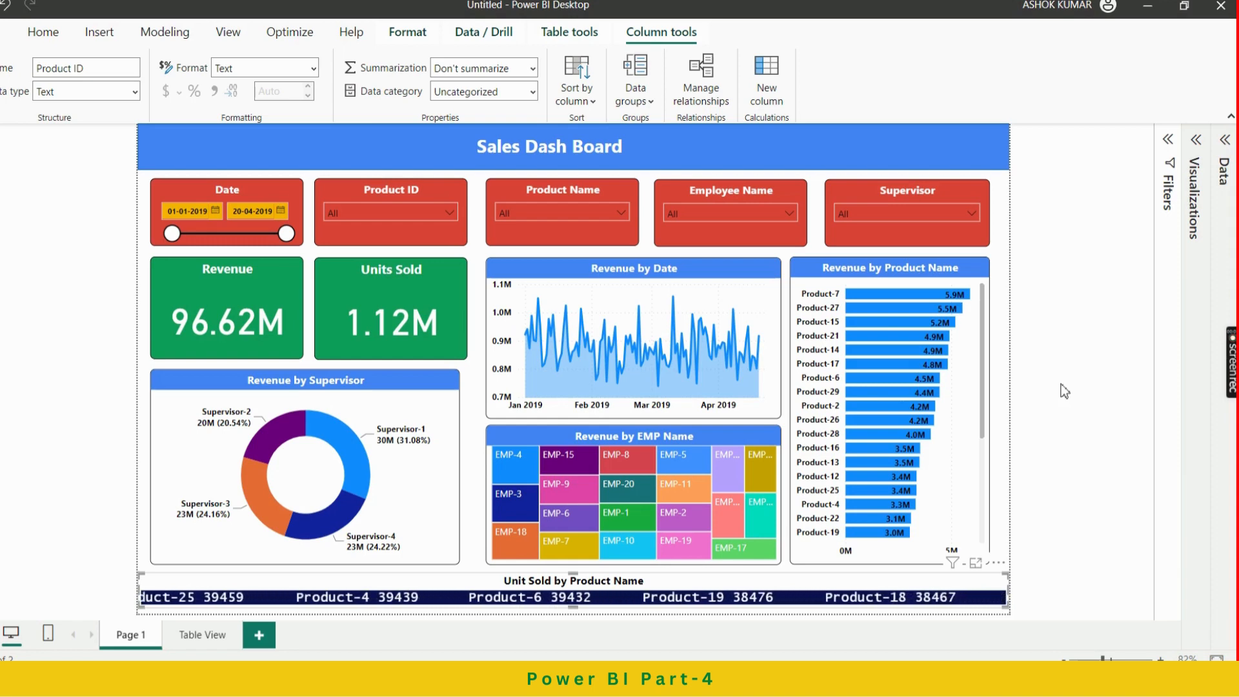
click(181, 639)
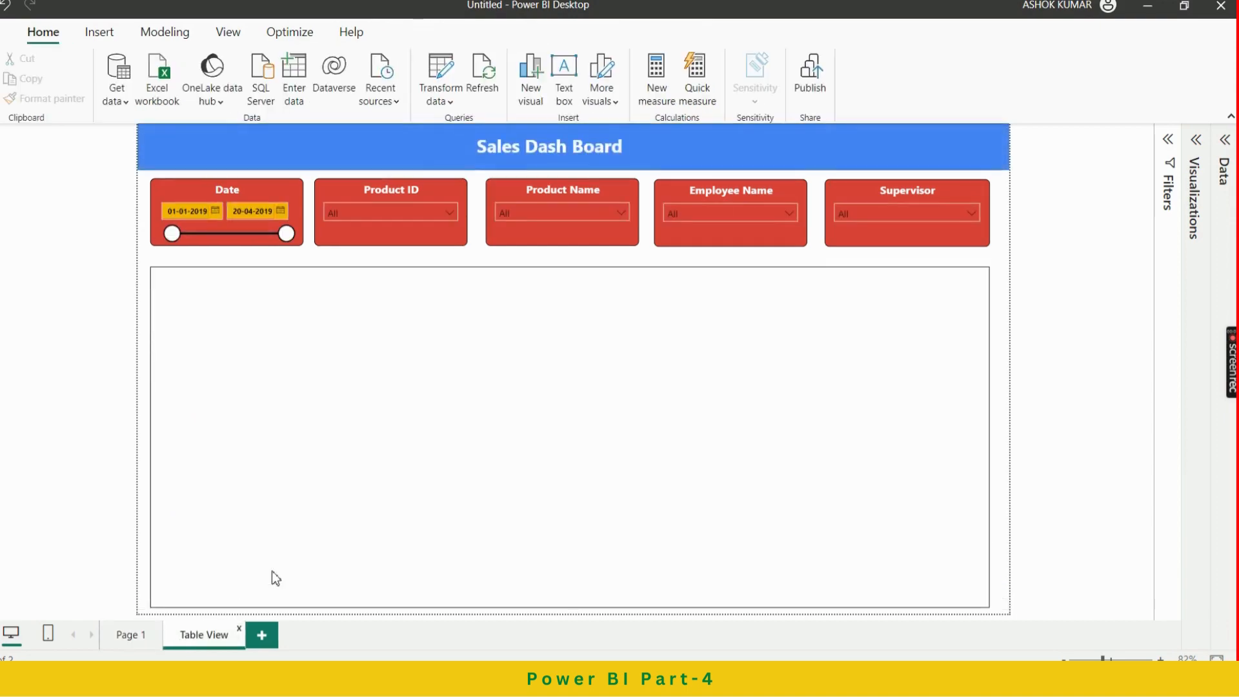
scroll(517, 370, down, 10)
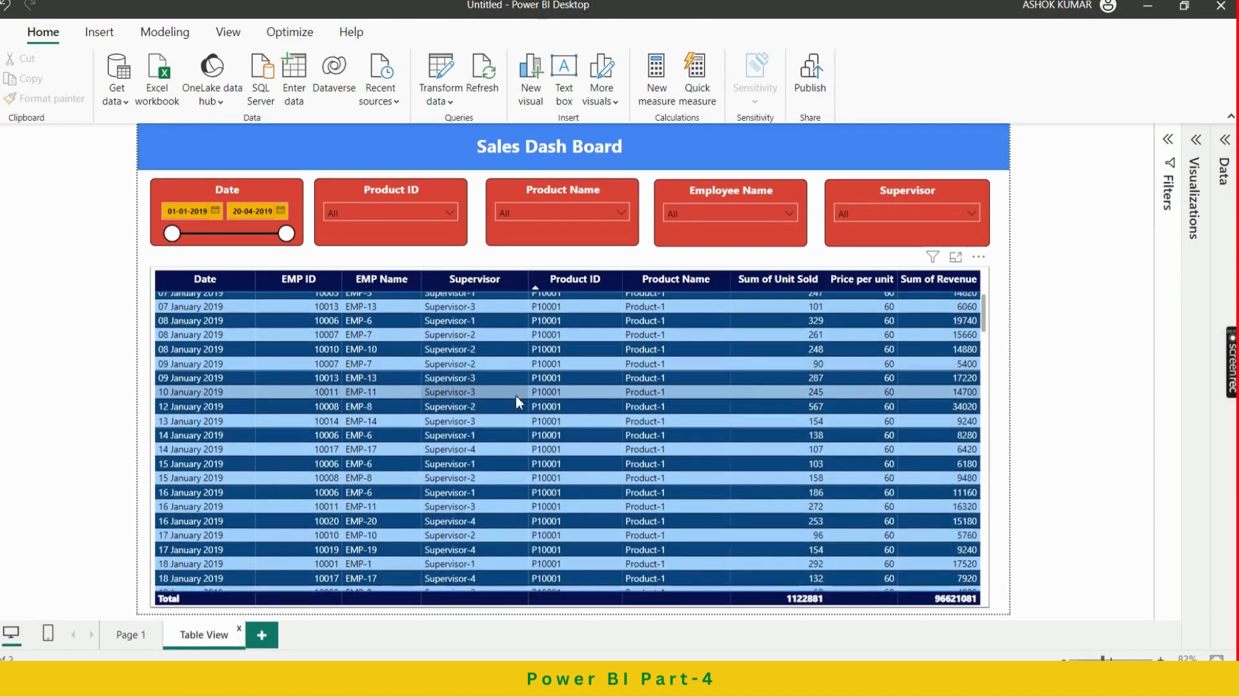
scroll(517, 439, up, 10)
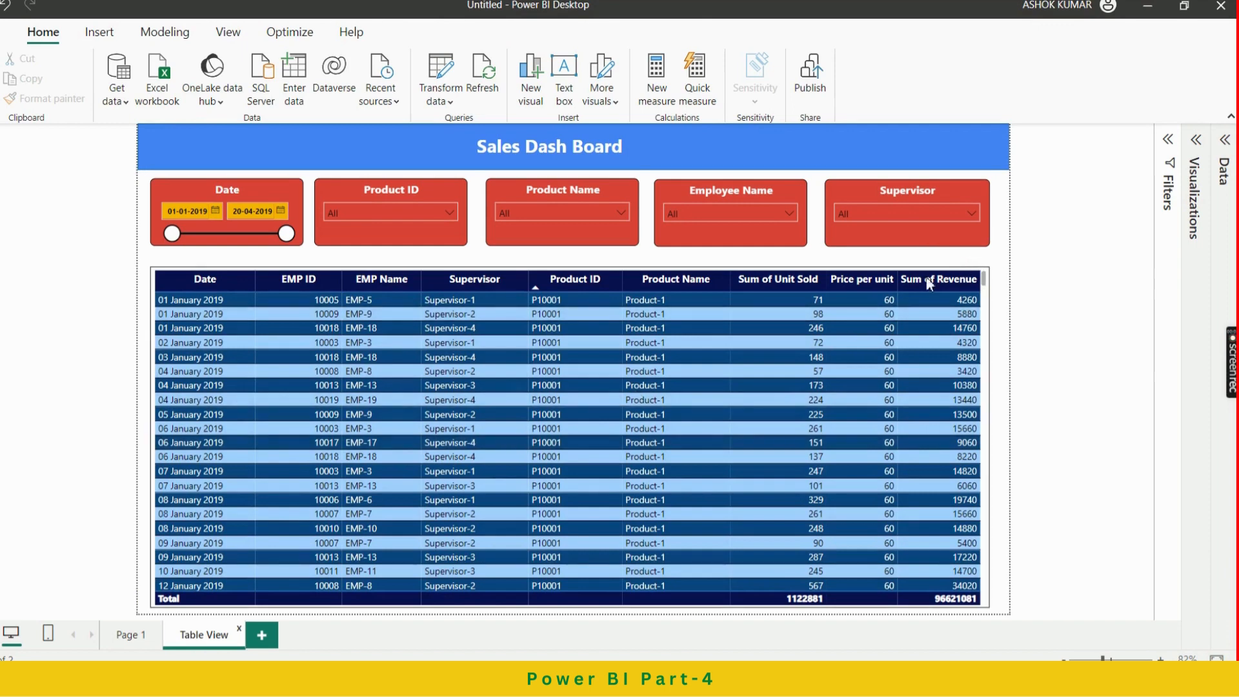
click(133, 639)
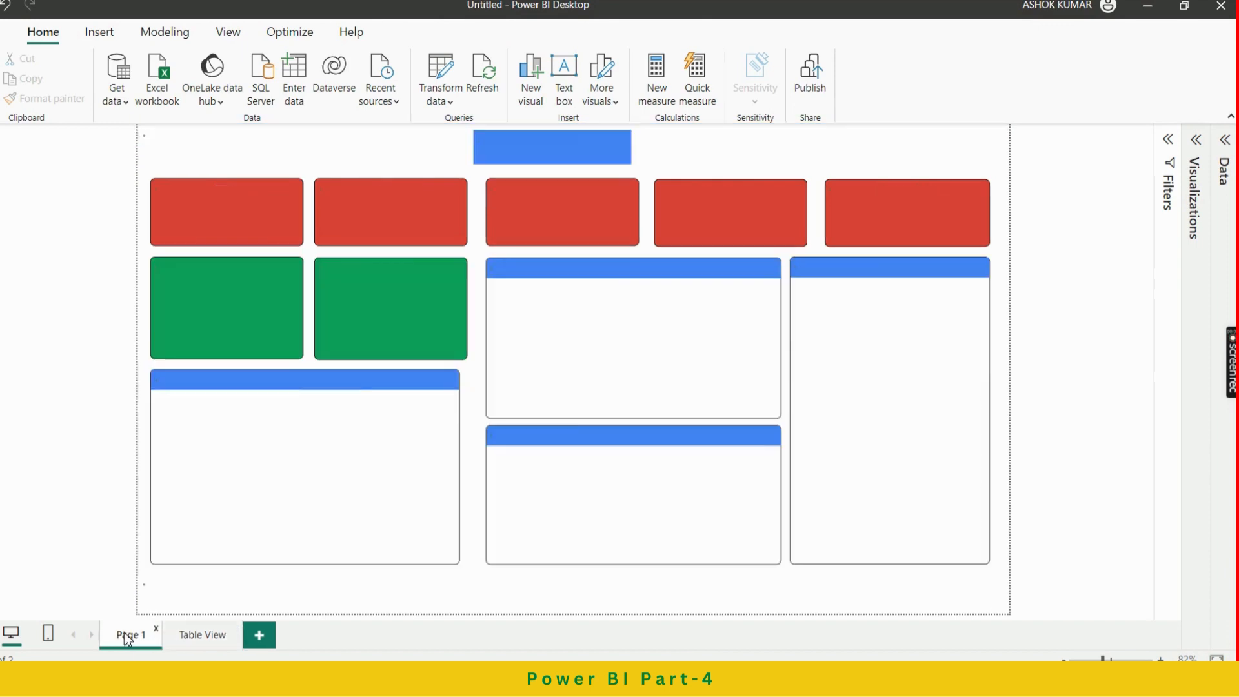